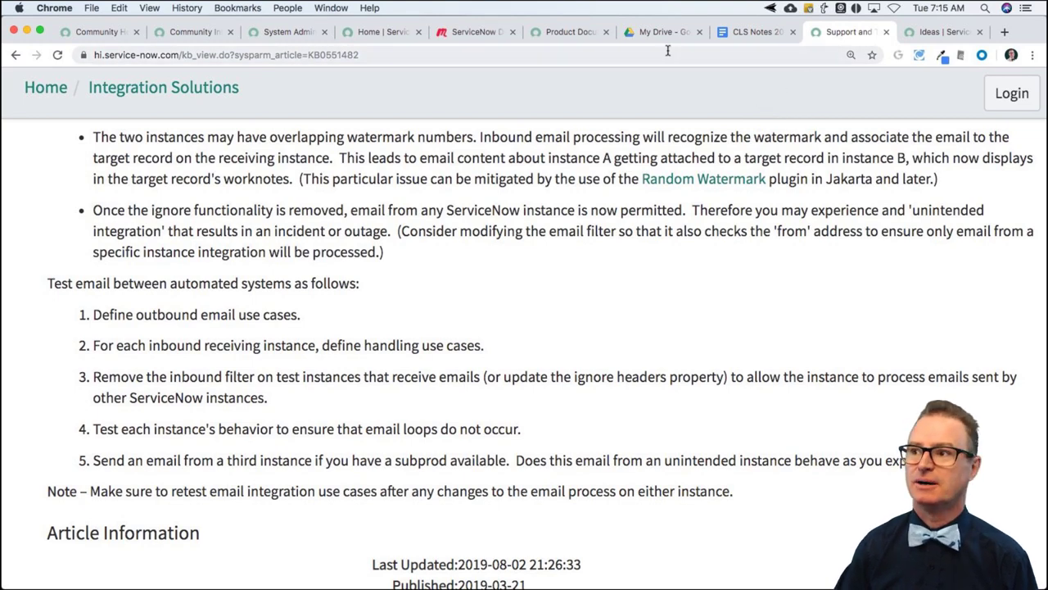
# - Read the topic about copying a single attachment between tables in the CLS Notes 2019-10-08 document
pyautogui.click(754, 33)
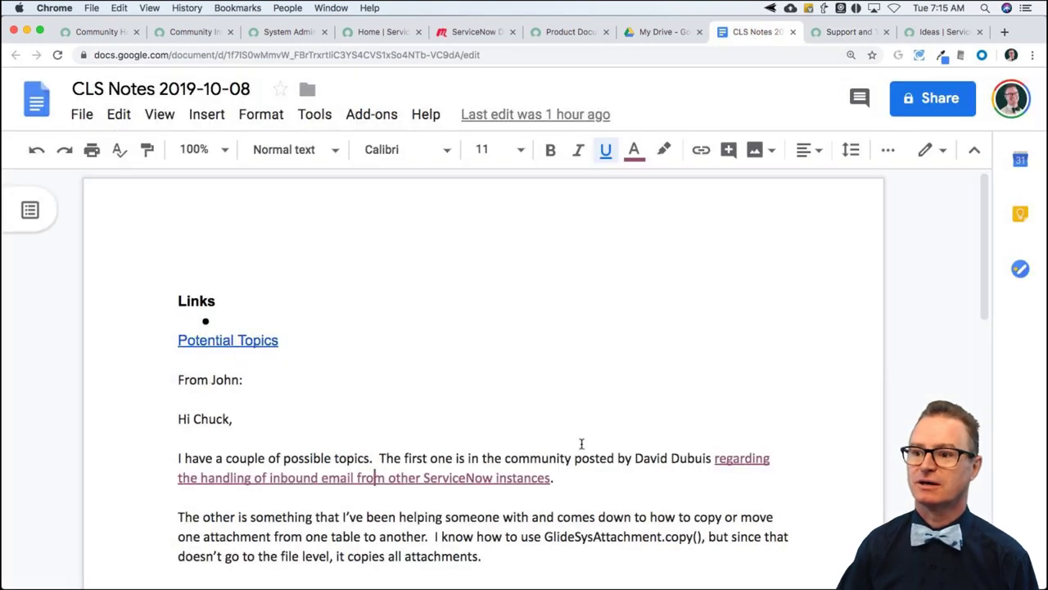
pyautogui.scroll(-3, 588, 432)
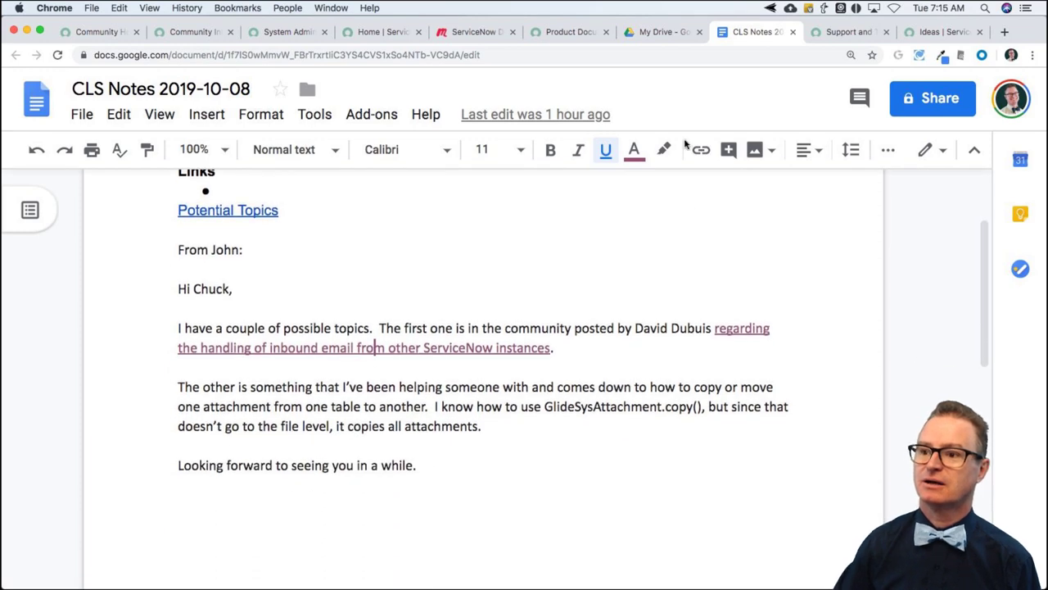
pyautogui.click(190, 32)
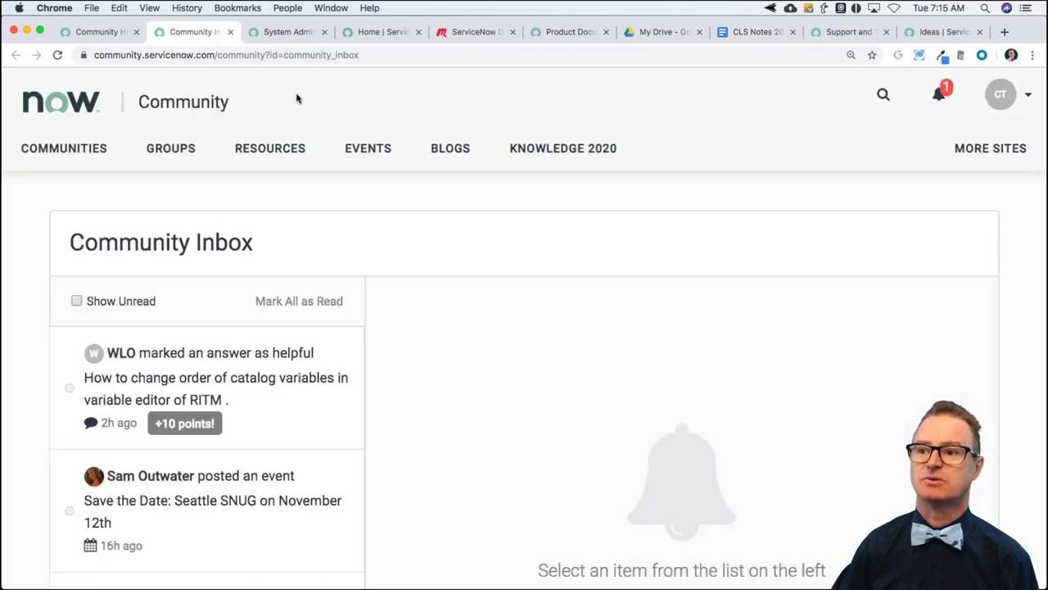
# - Open the list of open incidents in the ServiceNow instance and remove the Incident group from the navigator favorites
pyautogui.click(318, 33)
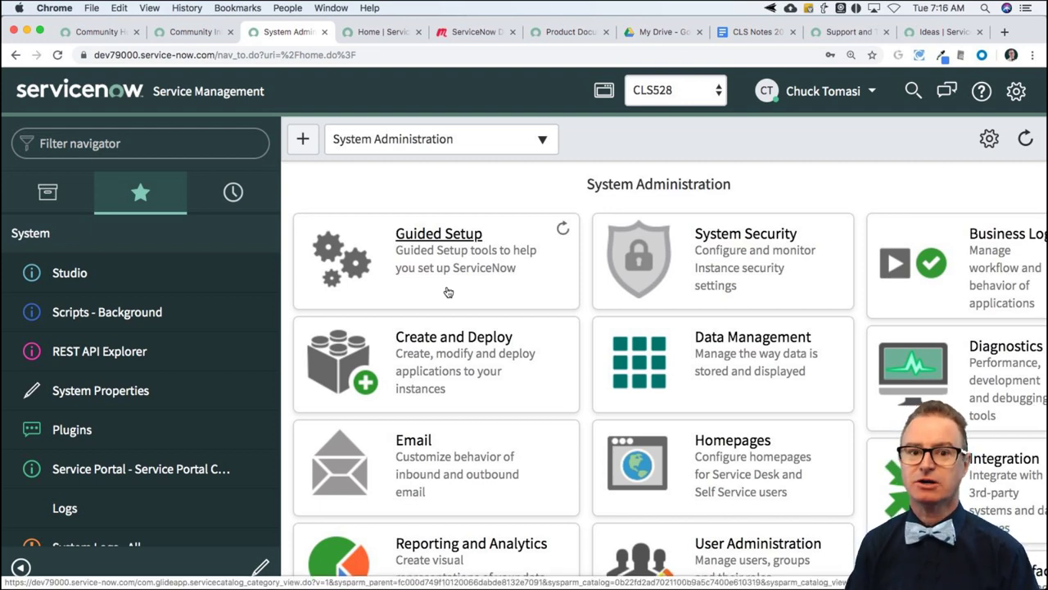
pyautogui.hscroll(2, 448, 292)
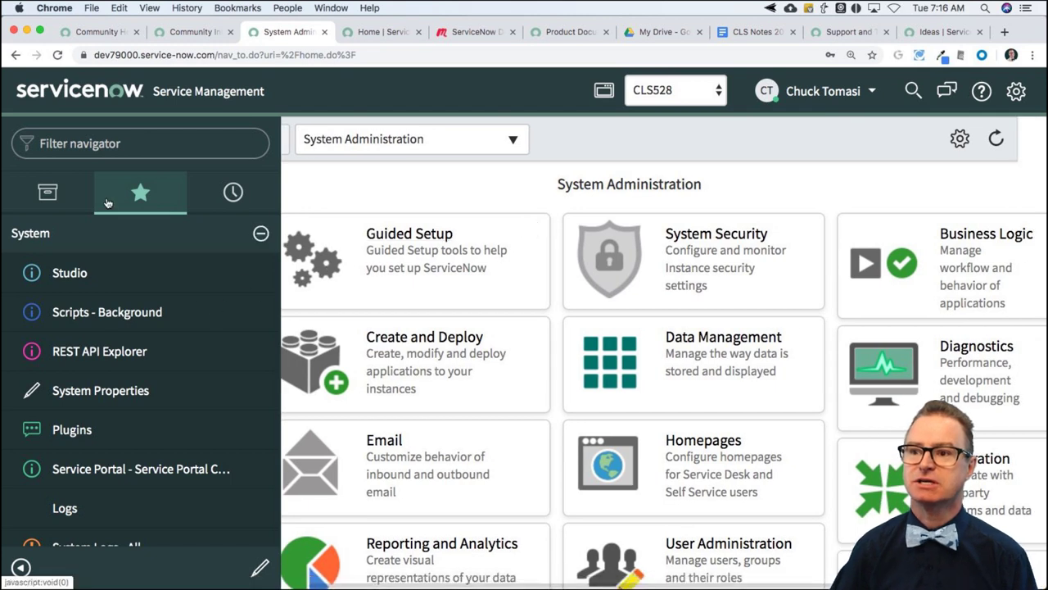
pyautogui.click(107, 232)
pyautogui.click(102, 143)
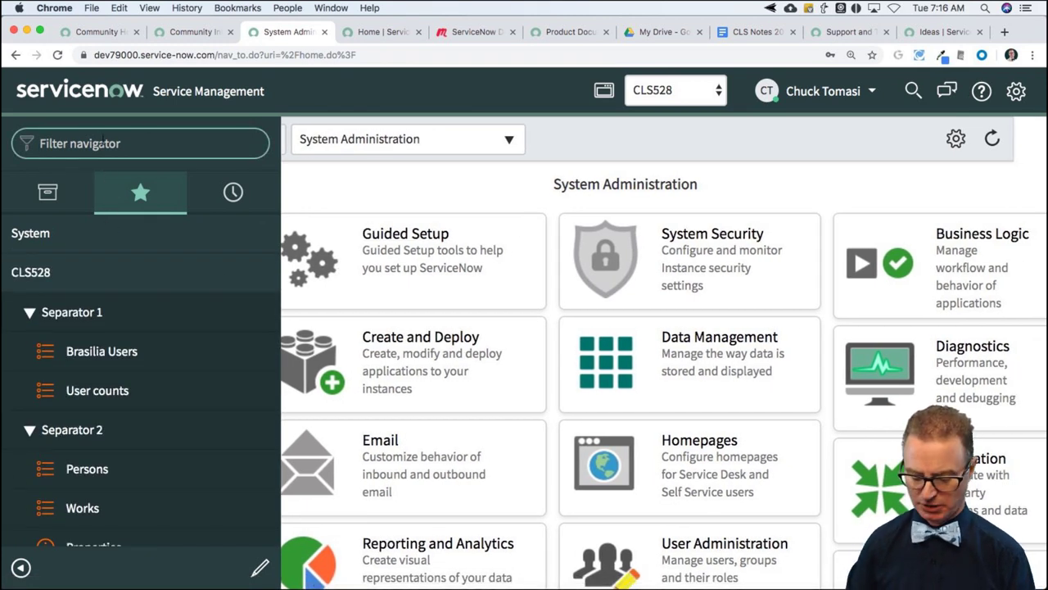
pyautogui.write('incde')
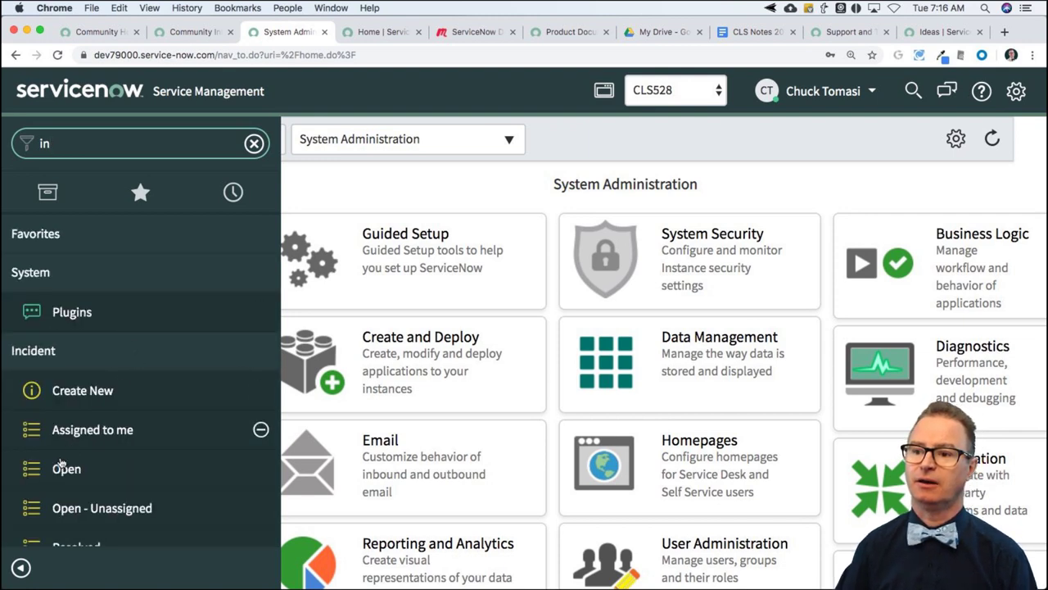
pyautogui.click(250, 468)
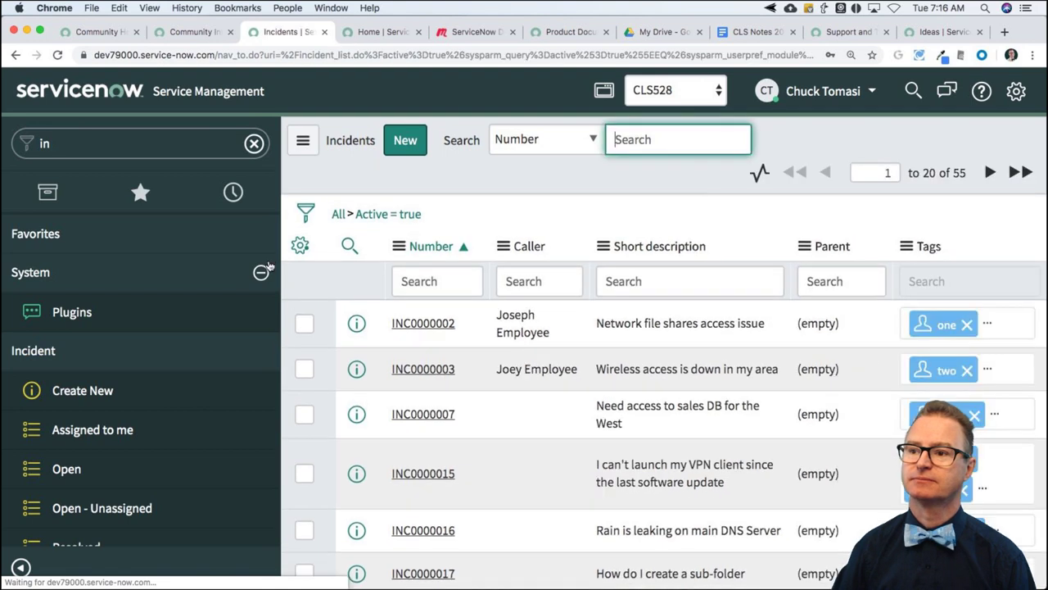
pyautogui.click(259, 352)
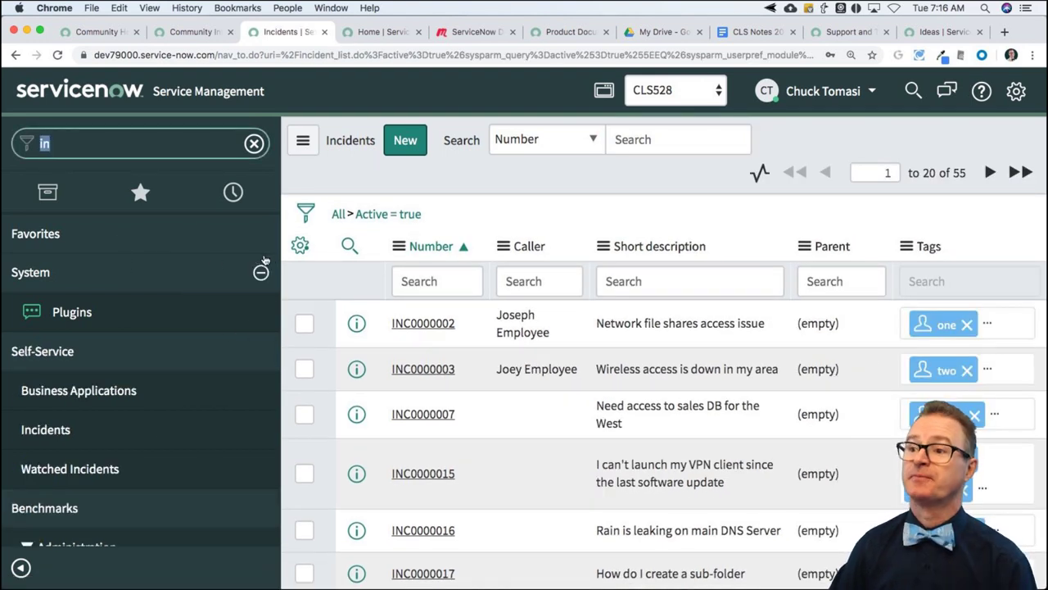
# - Open incident INC0000002 and attach the file download.jpeg from the Desktop folder to it
pyautogui.click(446, 323)
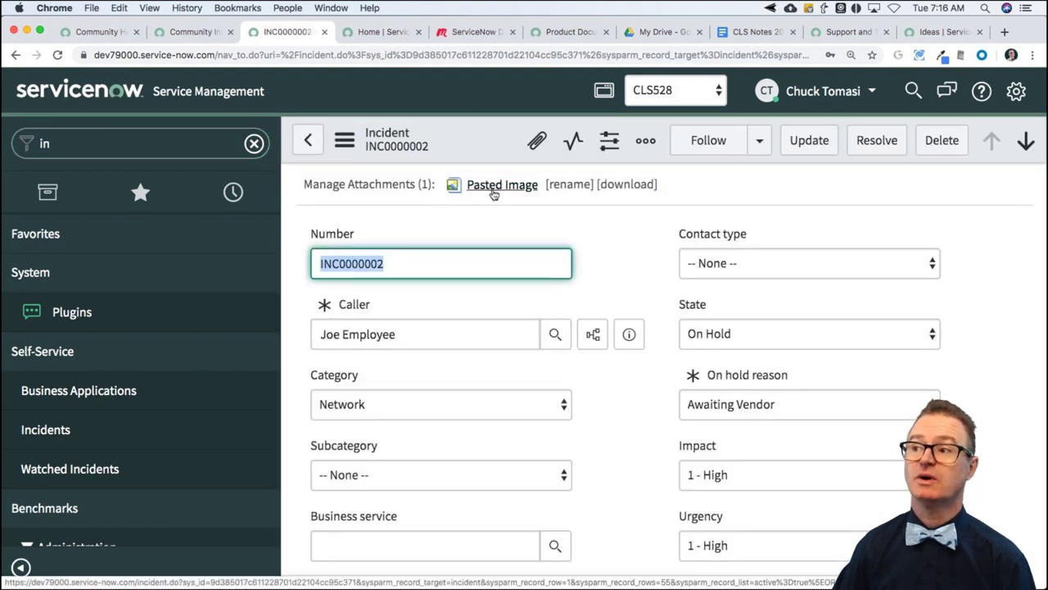
pyautogui.click(537, 141)
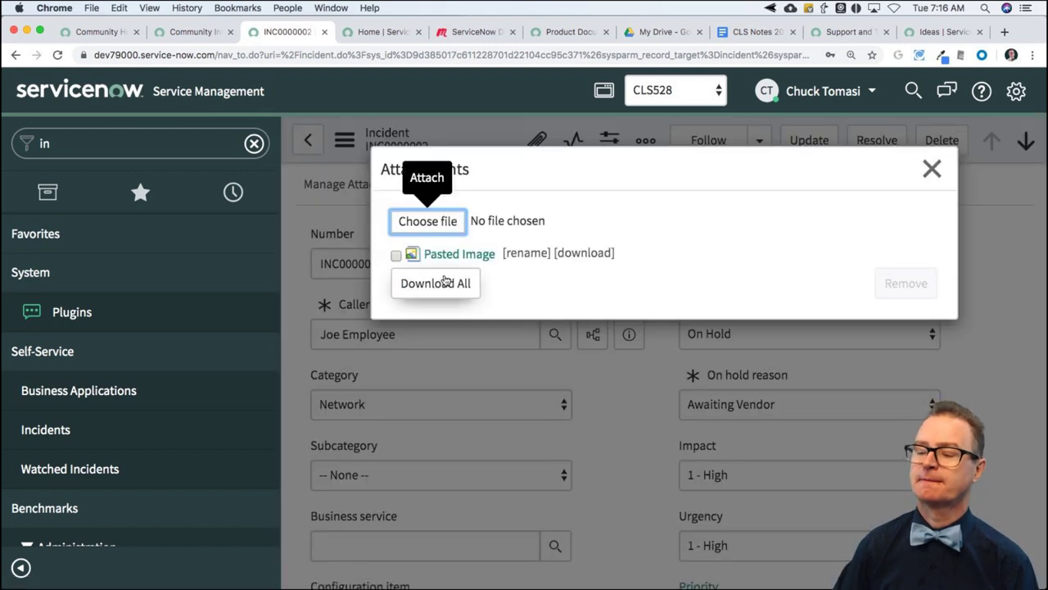
pyautogui.click(443, 224)
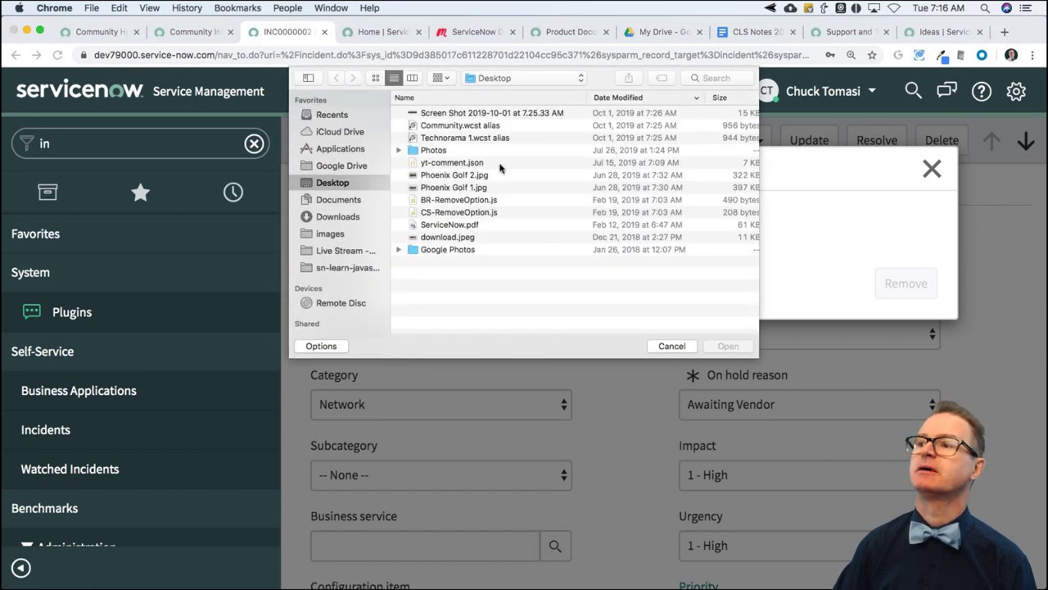
pyautogui.doubleClick(460, 243)
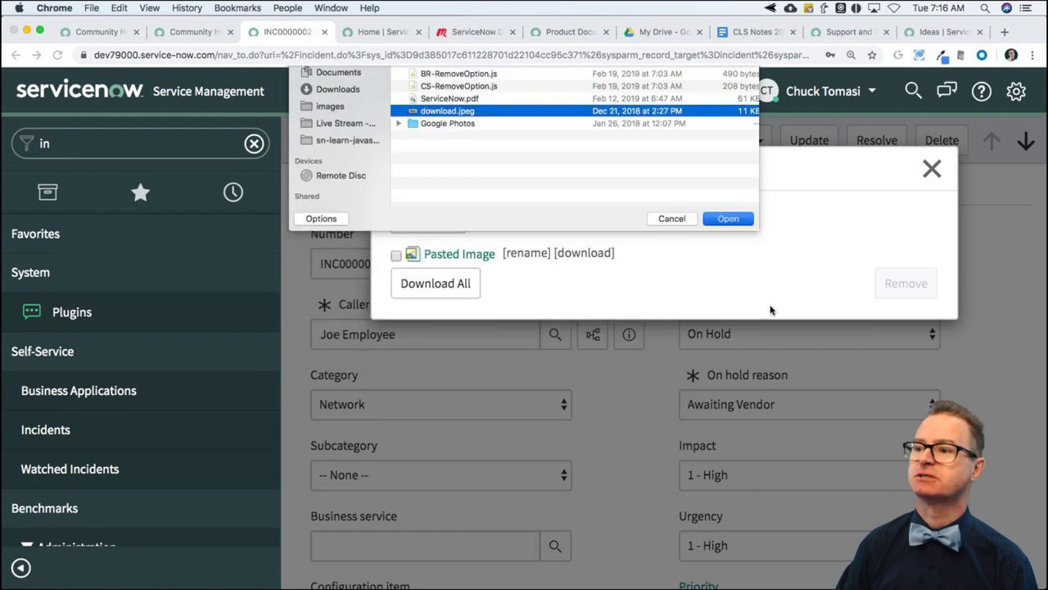
pyautogui.click(932, 167)
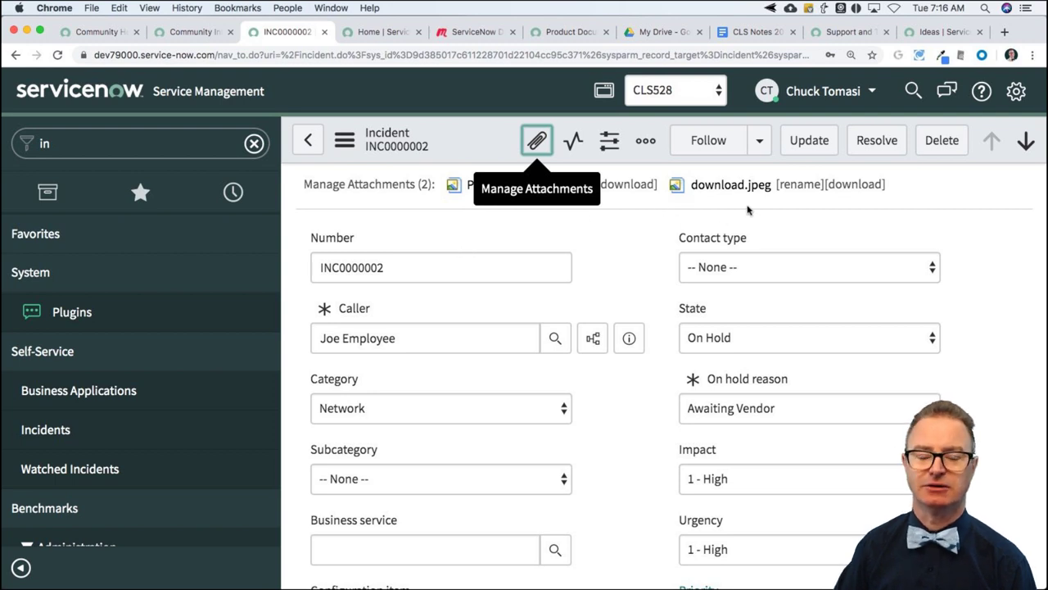
# - Open the attachments table as a list with sys_attachment.list in the navigator filter
pyautogui.click(158, 143)
pyautogui.press('super+a')
pyautogui.write('sy')
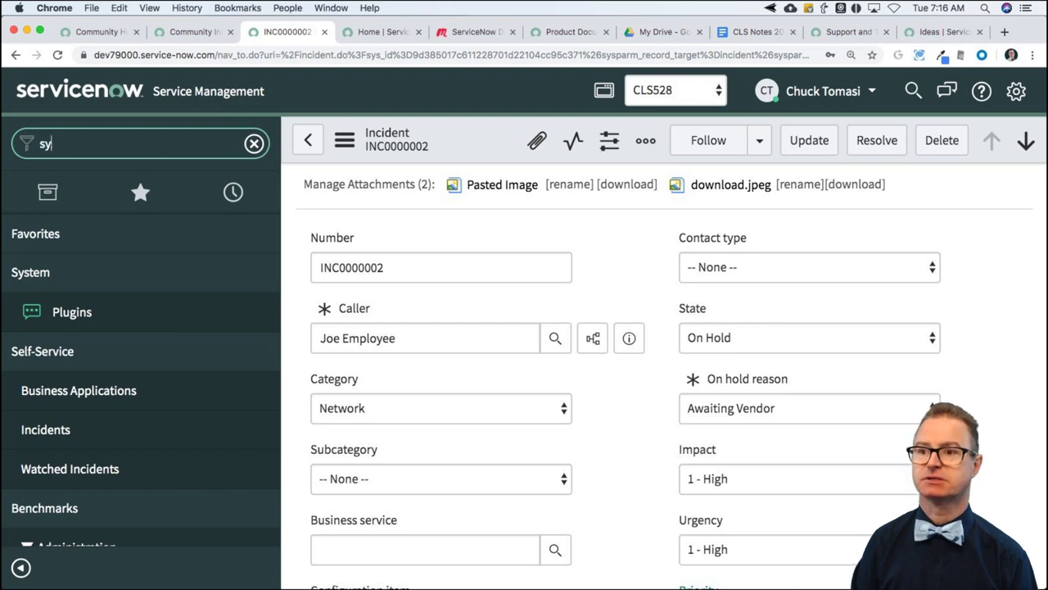
pyautogui.write('s_attachment.li')
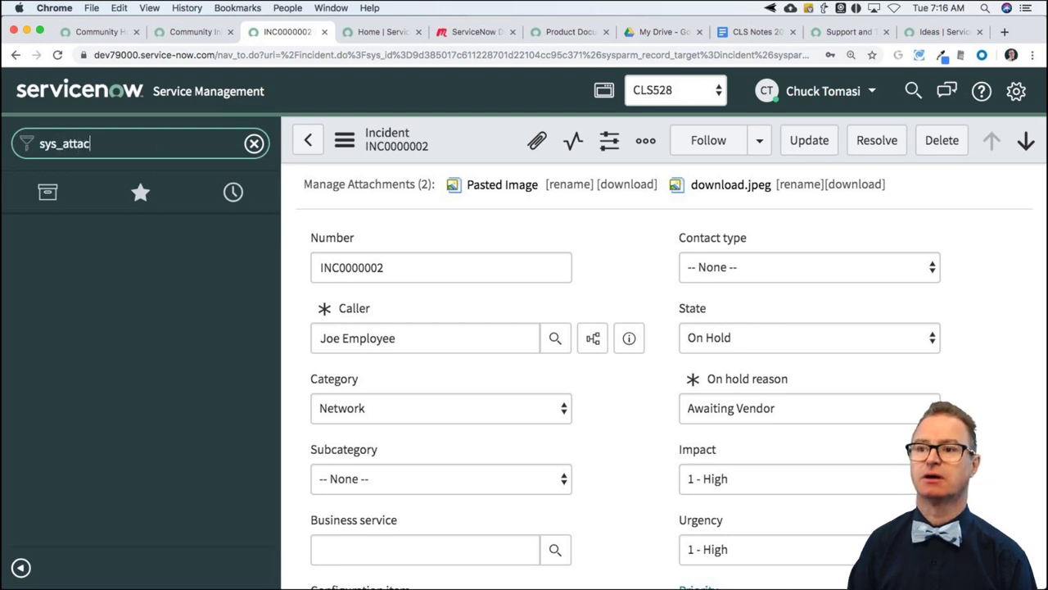
pyautogui.write('st')
pyautogui.press('Return')
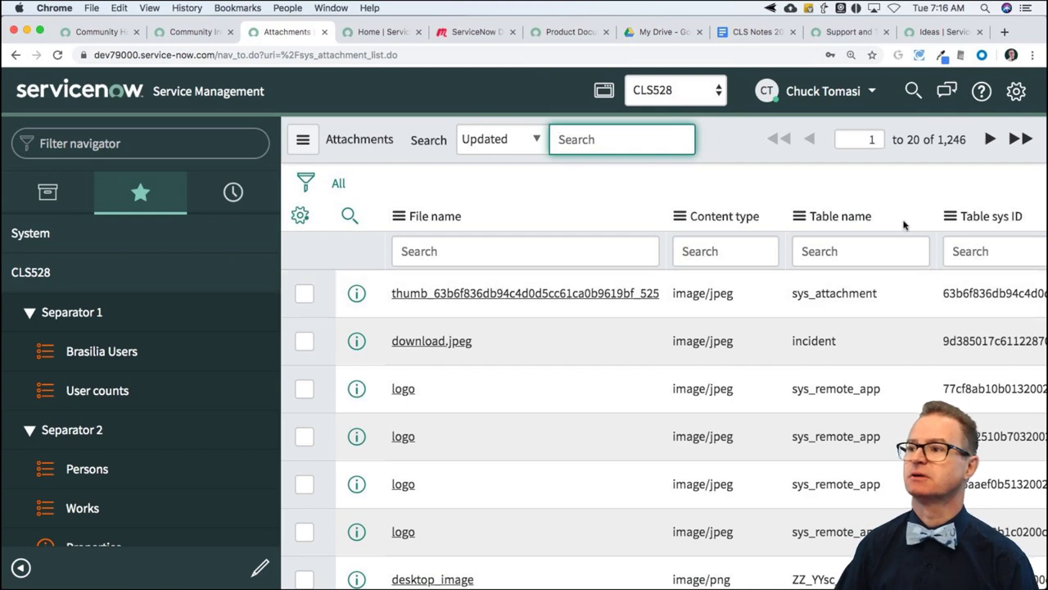
# - Collapse the navigator and filter the attachments to the same table name as the download.jpeg record, incident
pyautogui.hscroll(5, 903, 224)
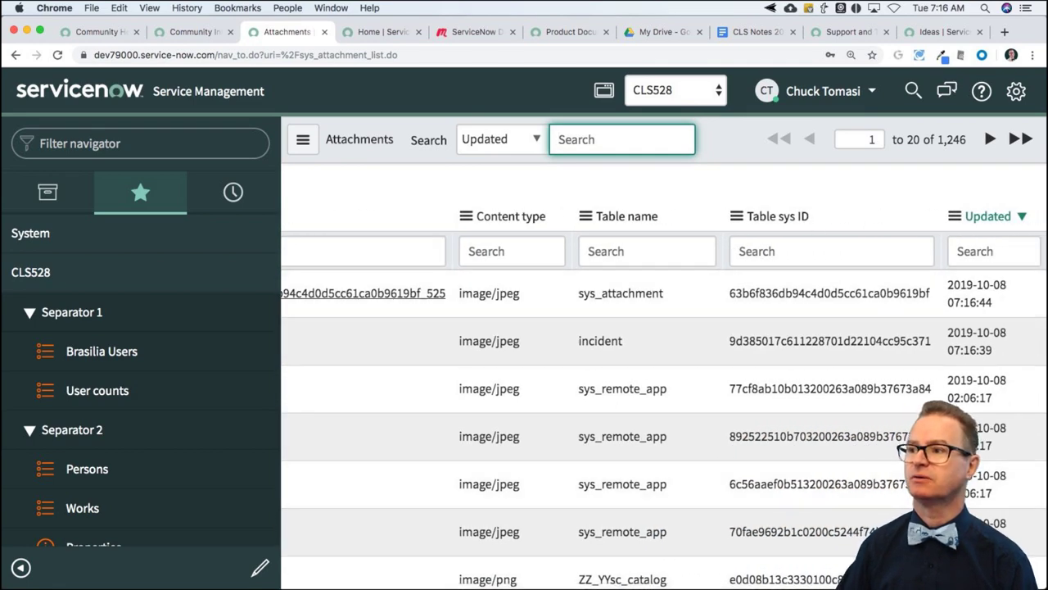
pyautogui.hscroll(-5, 498, 353)
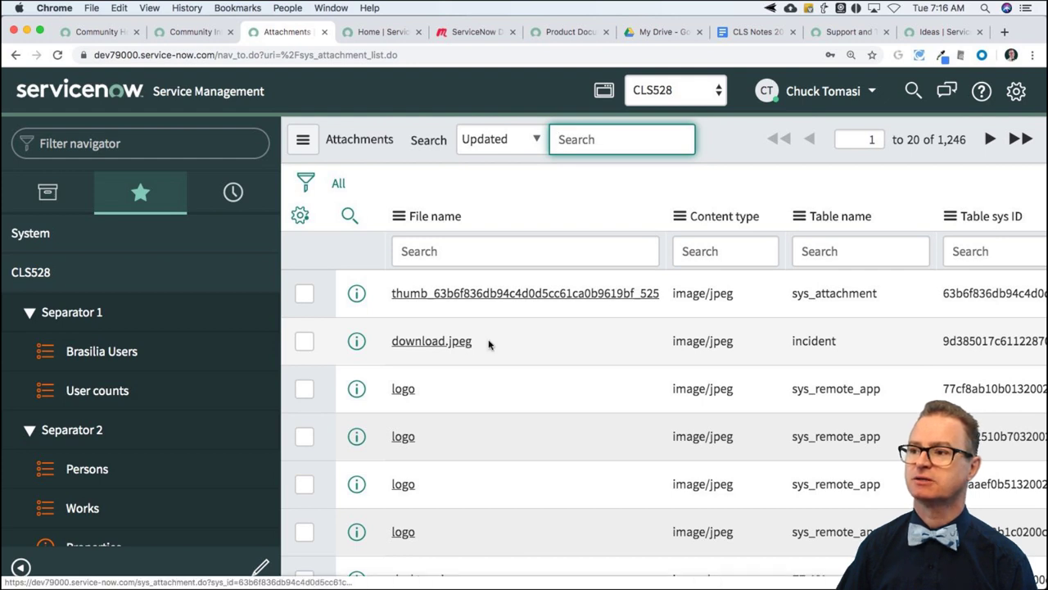
pyautogui.moveTo(856, 344); pyautogui.dragTo(786, 343)
pyautogui.doubleClick(823, 356)
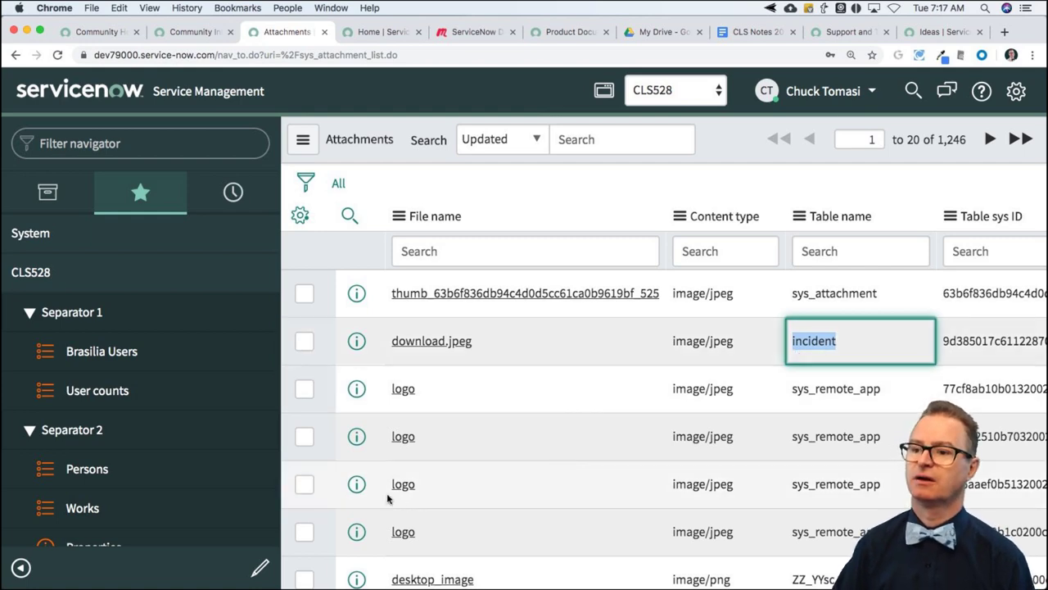
pyautogui.click(20, 567)
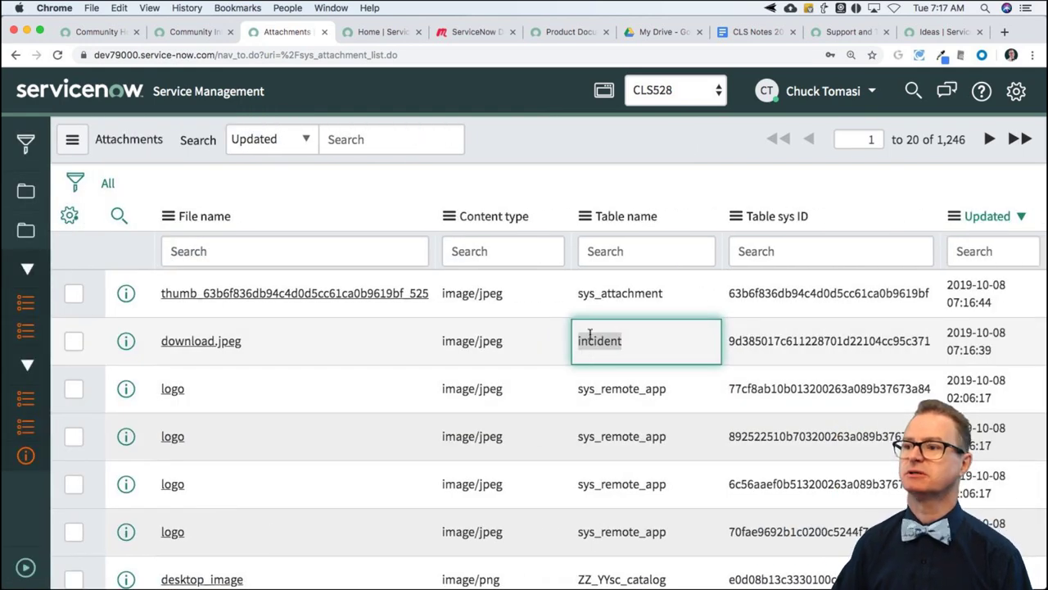
pyautogui.rightClick(645, 349)
pyautogui.click(706, 359)
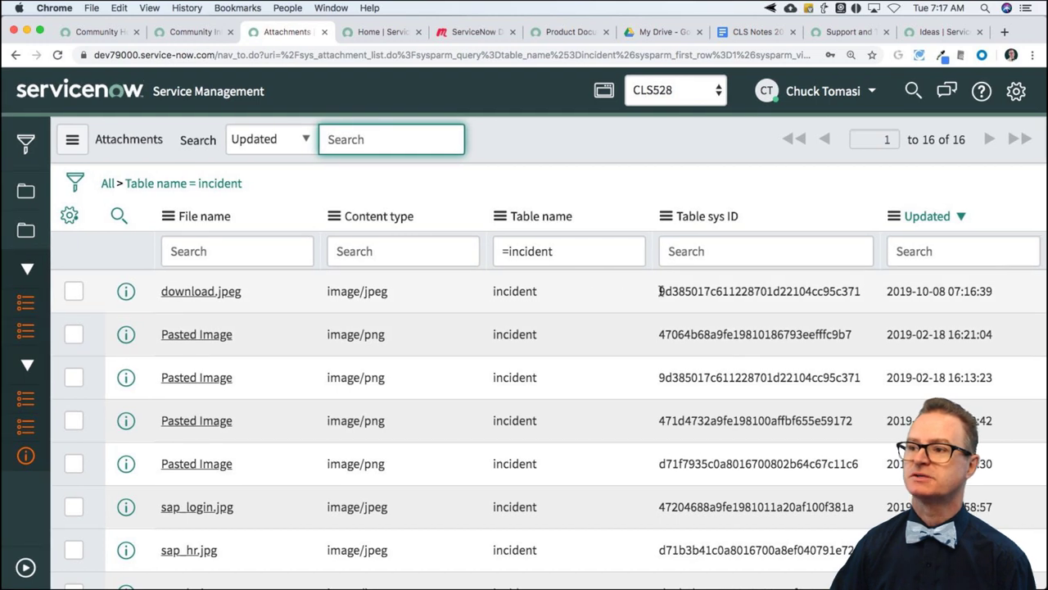
# - Narrow the attachments list further to records matching the Table sys ID of download.jpeg
pyautogui.moveTo(660, 291); pyautogui.dragTo(868, 296)
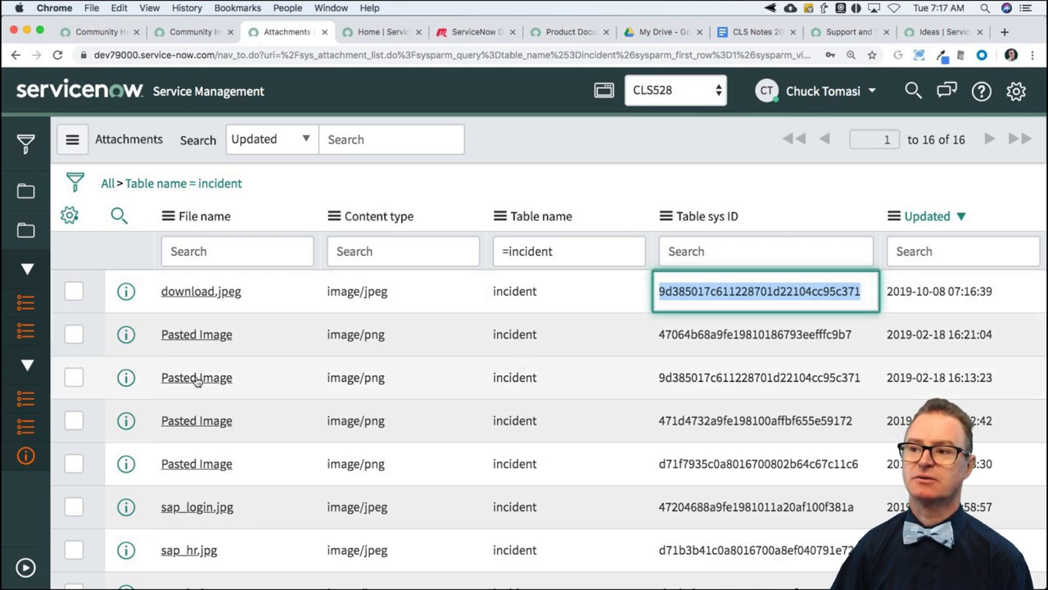
pyautogui.rightClick(819, 292)
pyautogui.click(843, 305)
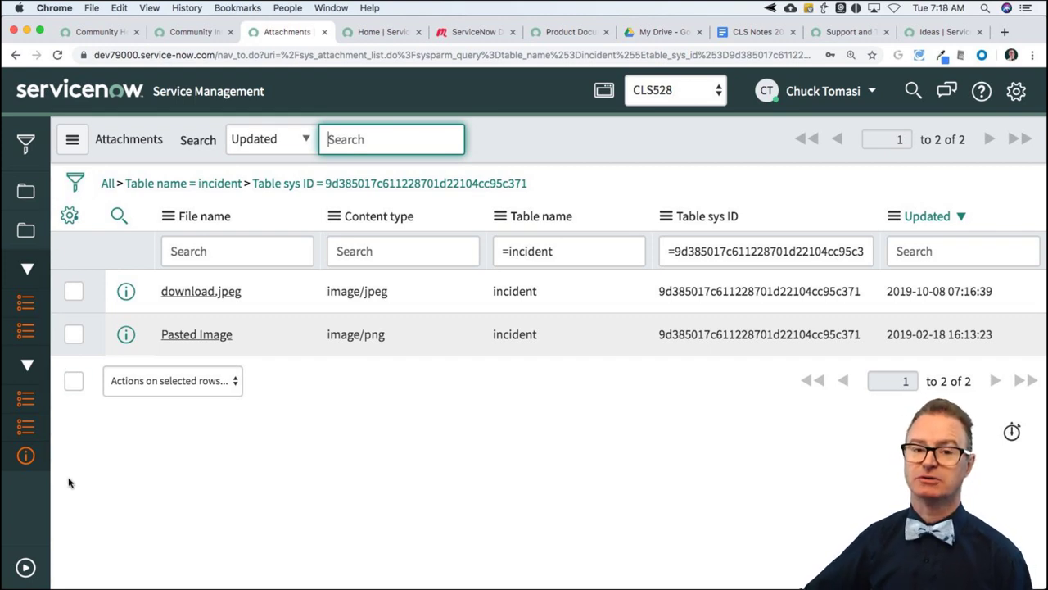
# - Search the ServiceNow Developers site for glidesysattachment and open the API reference for the GlideSysAttachment() constructor
pyautogui.click(383, 32)
pyautogui.click(1015, 94)
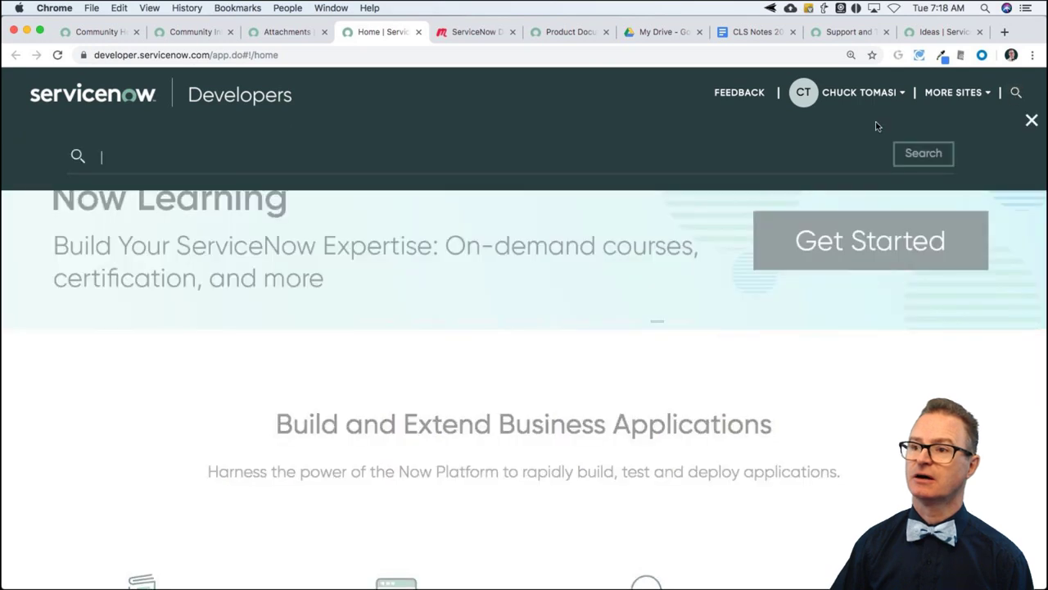
pyautogui.write('glidesysattachmen')
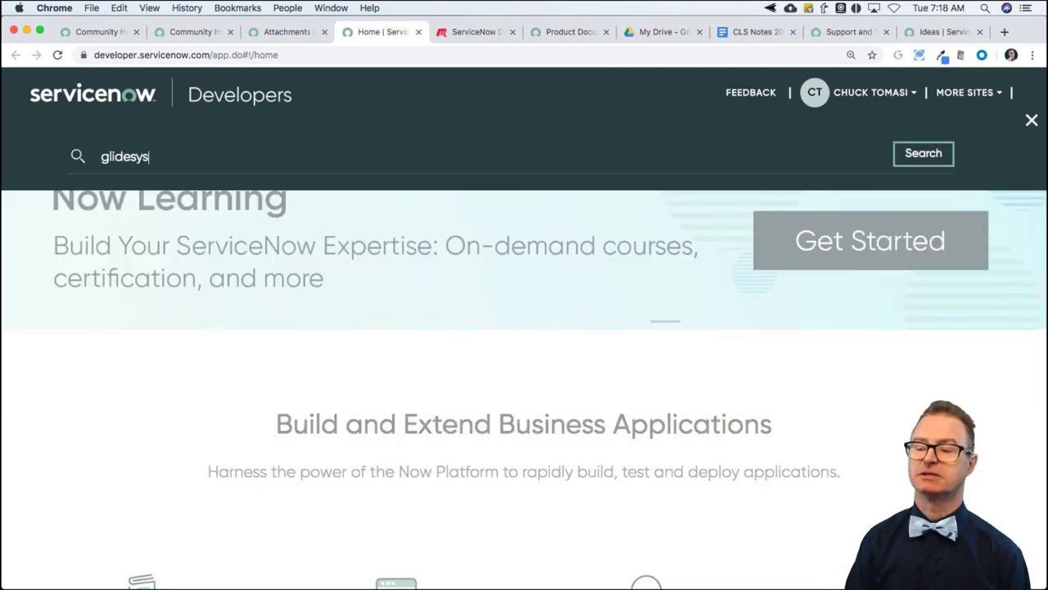
pyautogui.write('t')
pyautogui.press('Return')
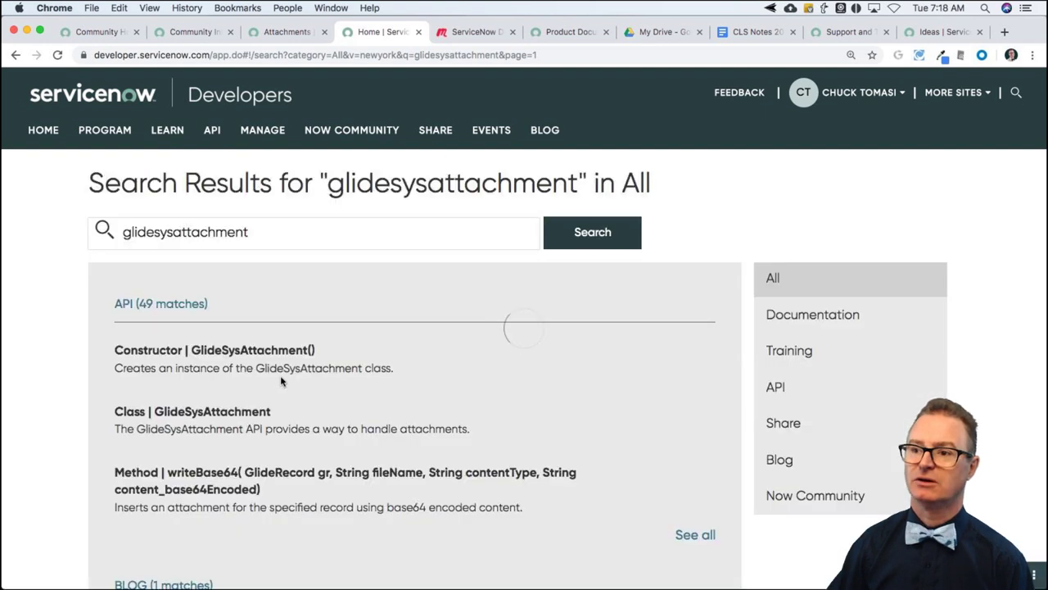
pyautogui.click(299, 359)
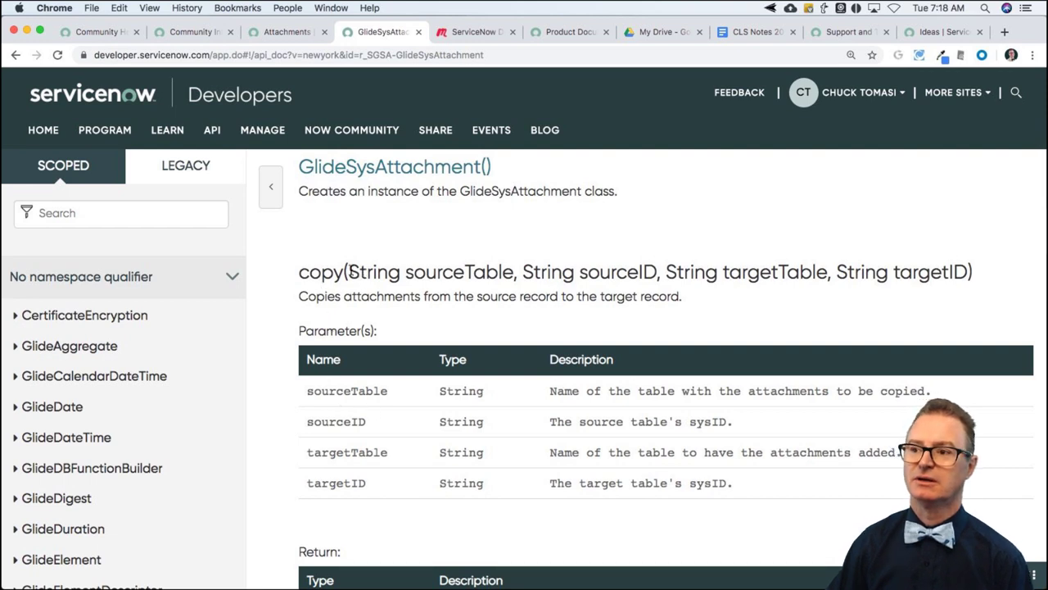
# - Examine the source and target parameters of the GlideSysAttachment copy method and compare them with the filtered attachment records
pyautogui.moveTo(350, 271); pyautogui.dragTo(518, 270)
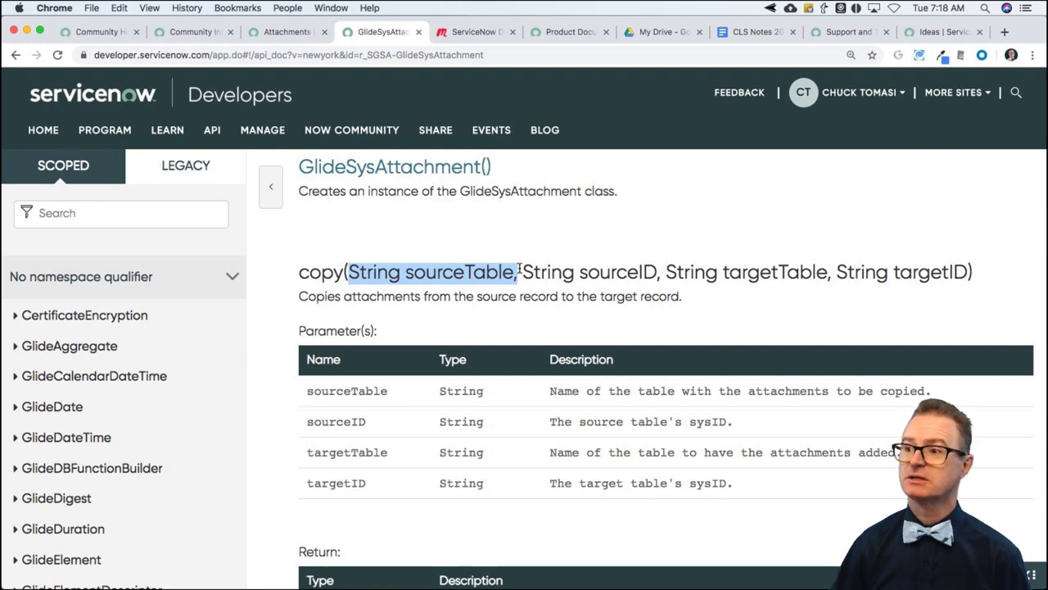
pyautogui.moveTo(666, 270); pyautogui.dragTo(825, 269)
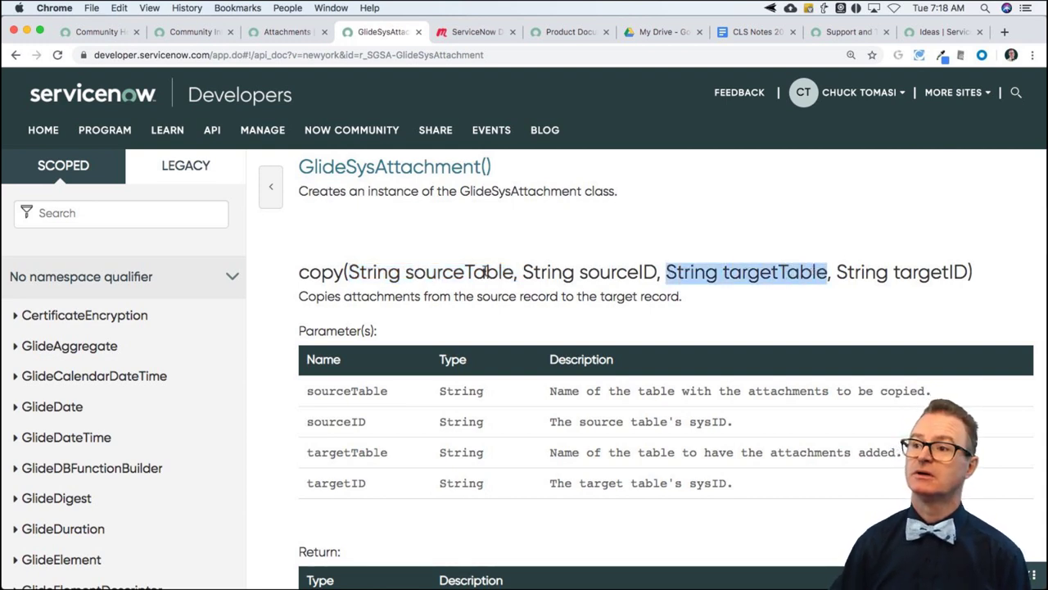
pyautogui.moveTo(524, 271); pyautogui.dragTo(659, 271)
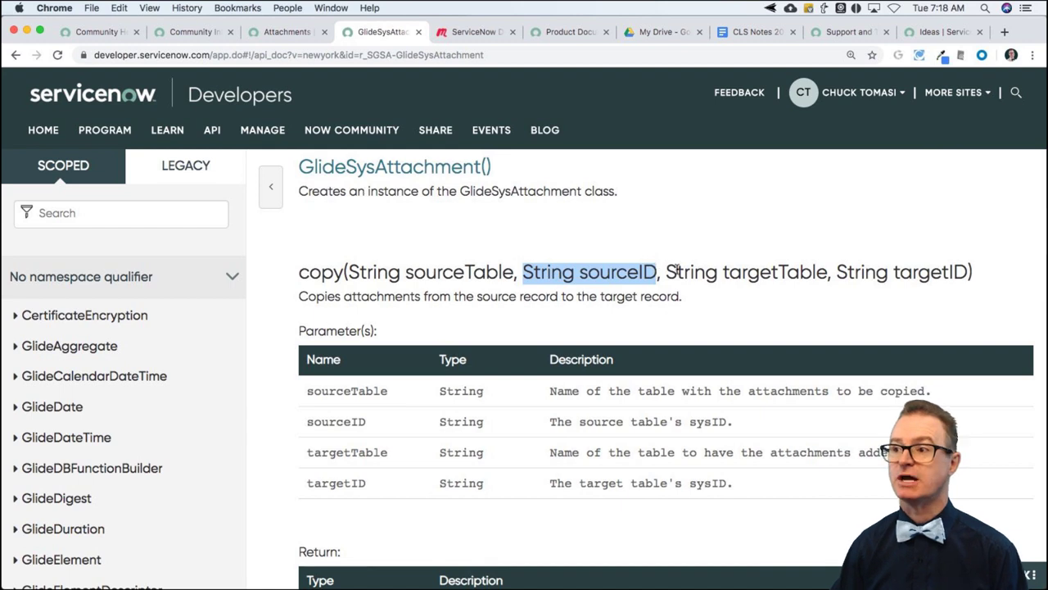
pyautogui.moveTo(837, 274); pyautogui.dragTo(969, 272)
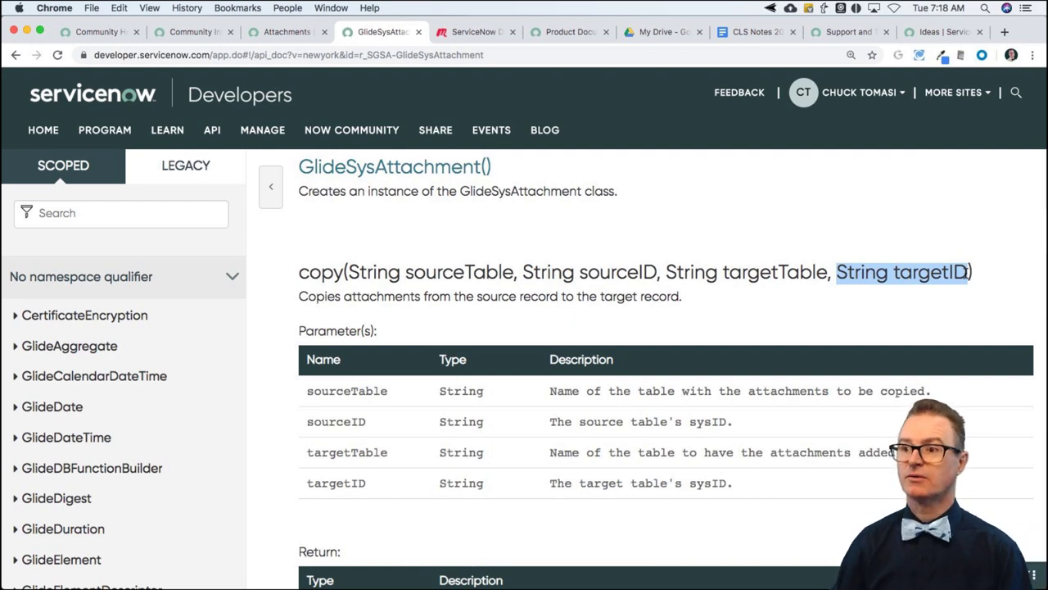
pyautogui.moveTo(348, 295); pyautogui.dragTo(688, 295)
pyautogui.click(700, 303)
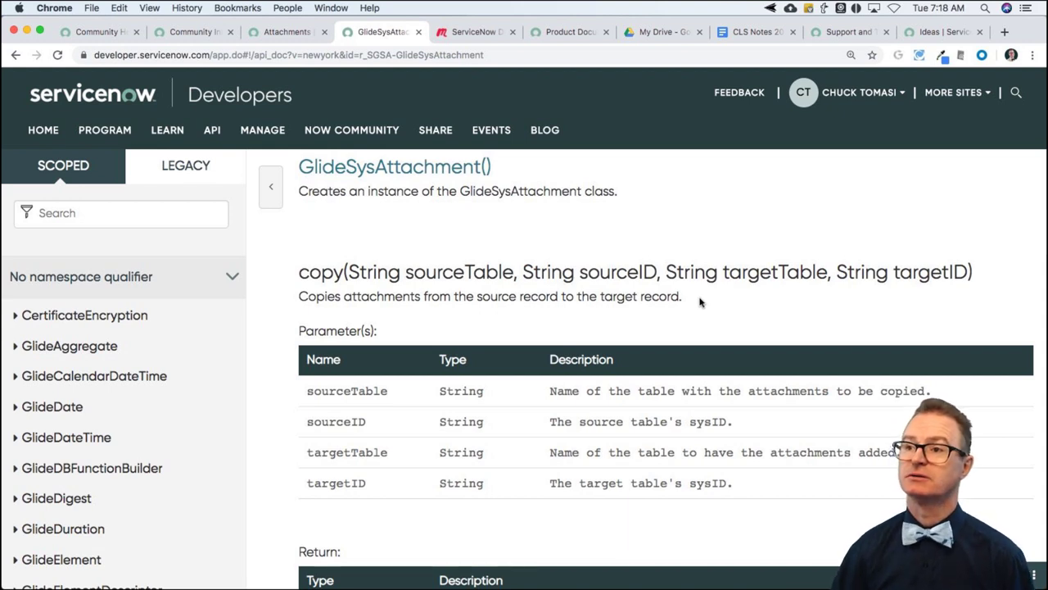
pyautogui.click(282, 36)
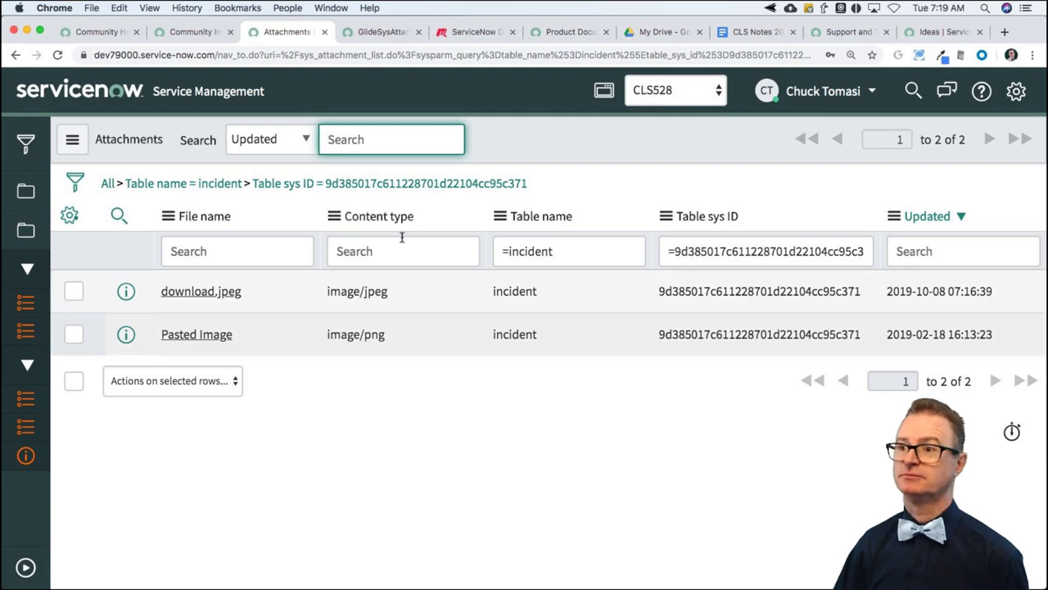
pyautogui.click(381, 32)
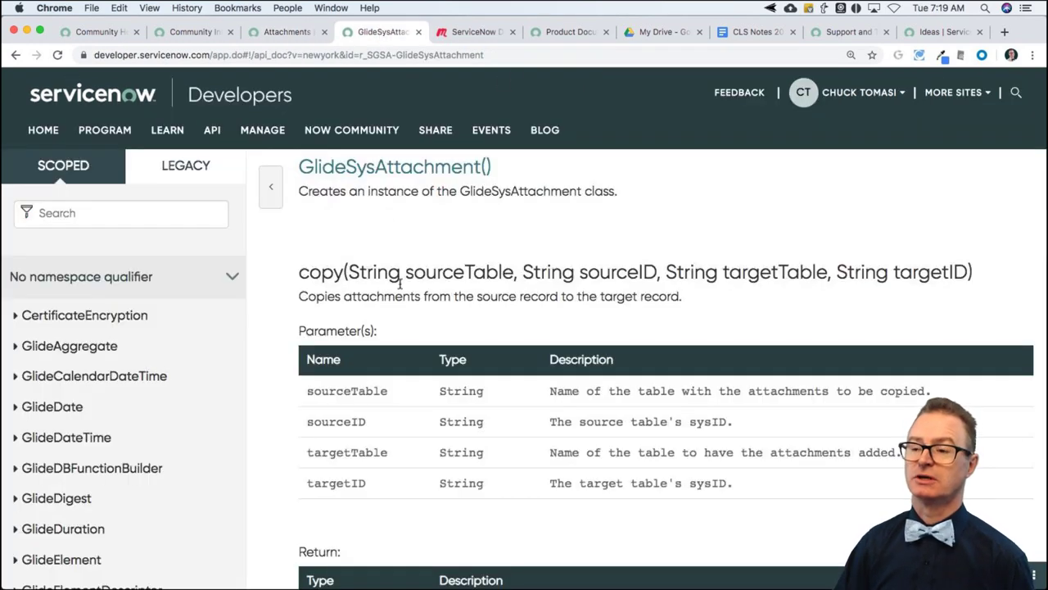
# - Review the remaining GlideSysAttachment methods, such as getContent and write, and return to the copy method's signature
pyautogui.scroll(-10, 436, 366)
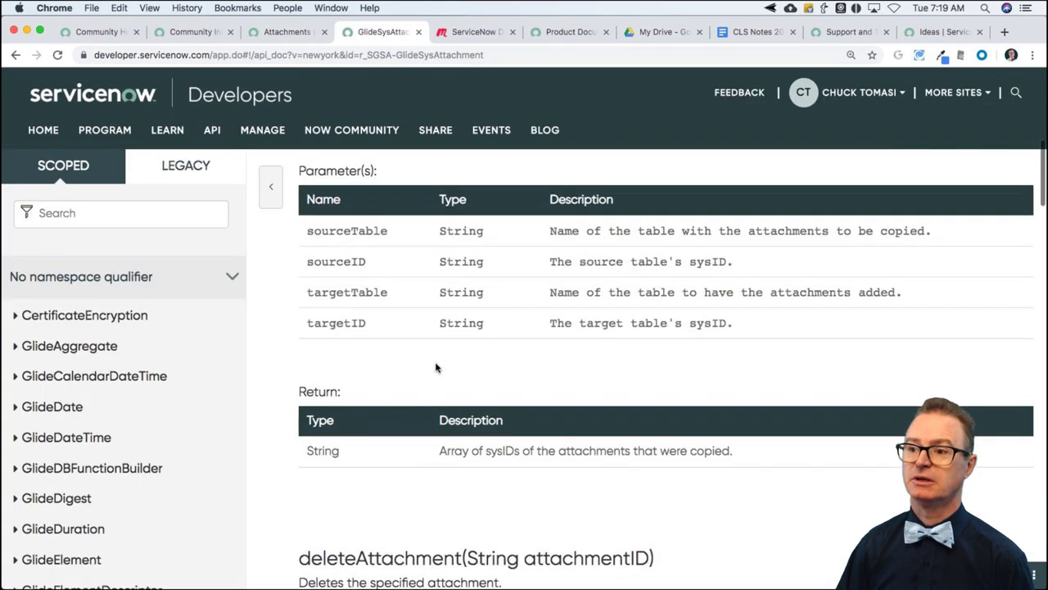
pyautogui.scroll(-7, 436, 366)
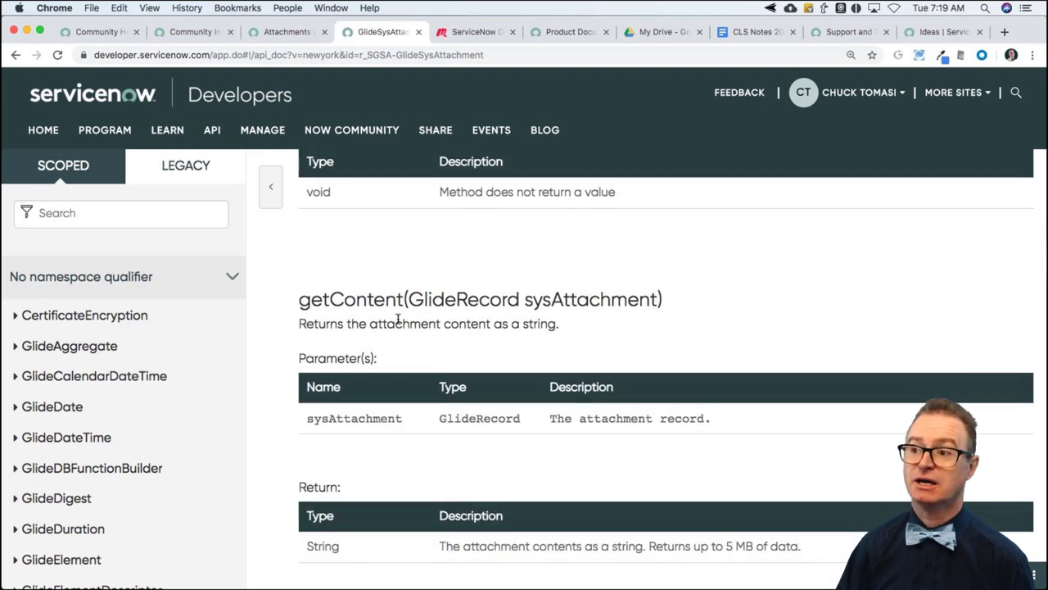
pyautogui.scroll(-13, 400, 322)
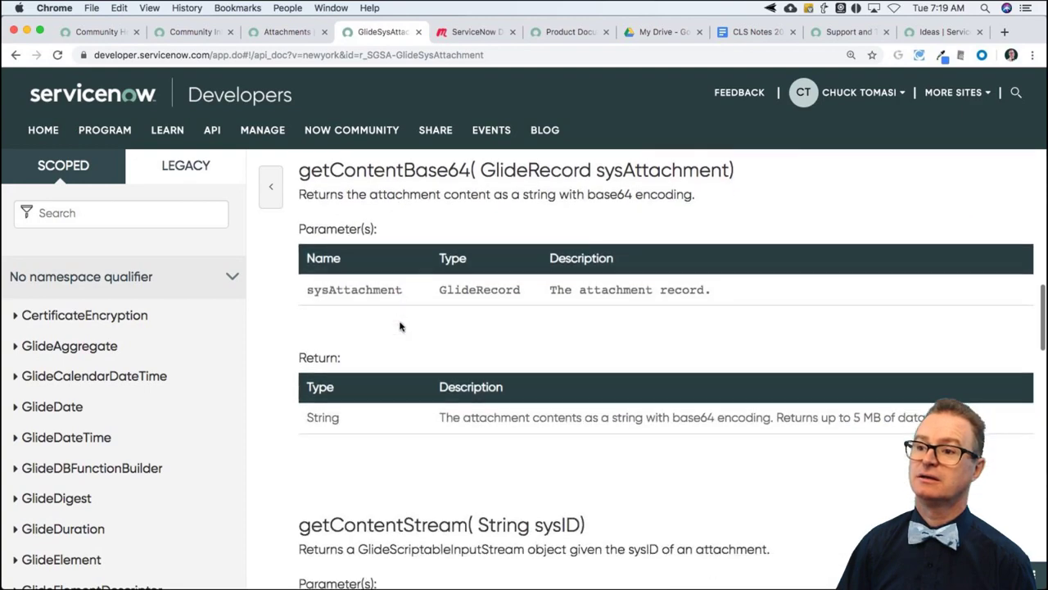
pyautogui.scroll(-11, 400, 326)
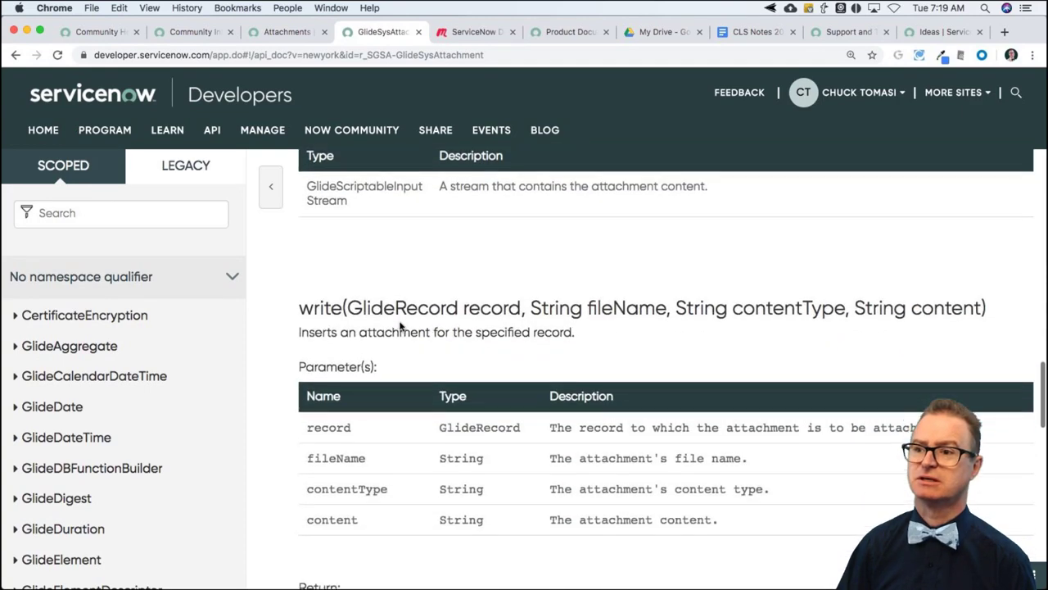
pyautogui.scroll(-13, 399, 326)
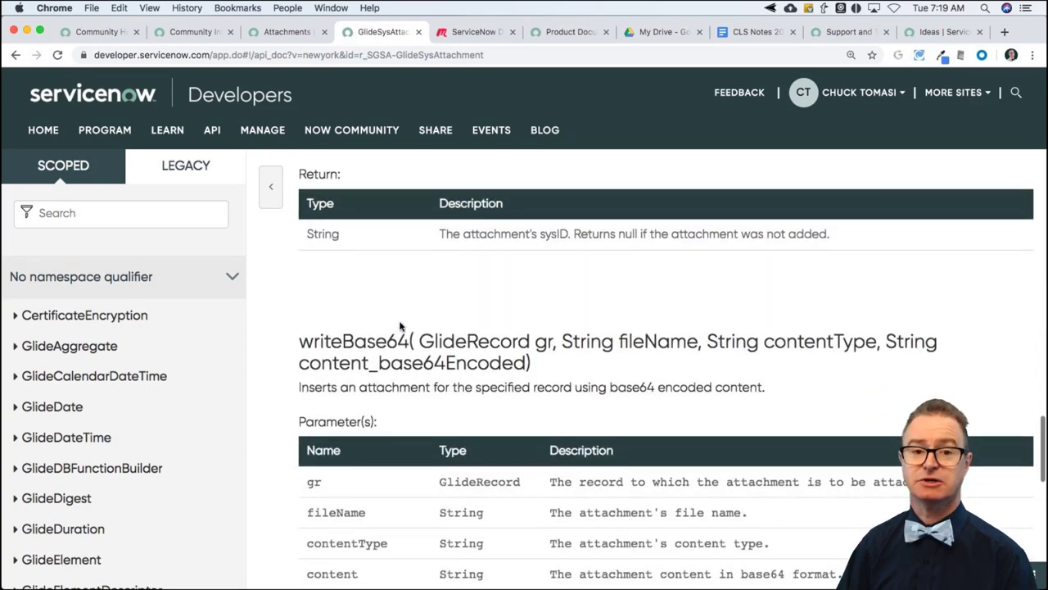
pyautogui.scroll(-13, 399, 325)
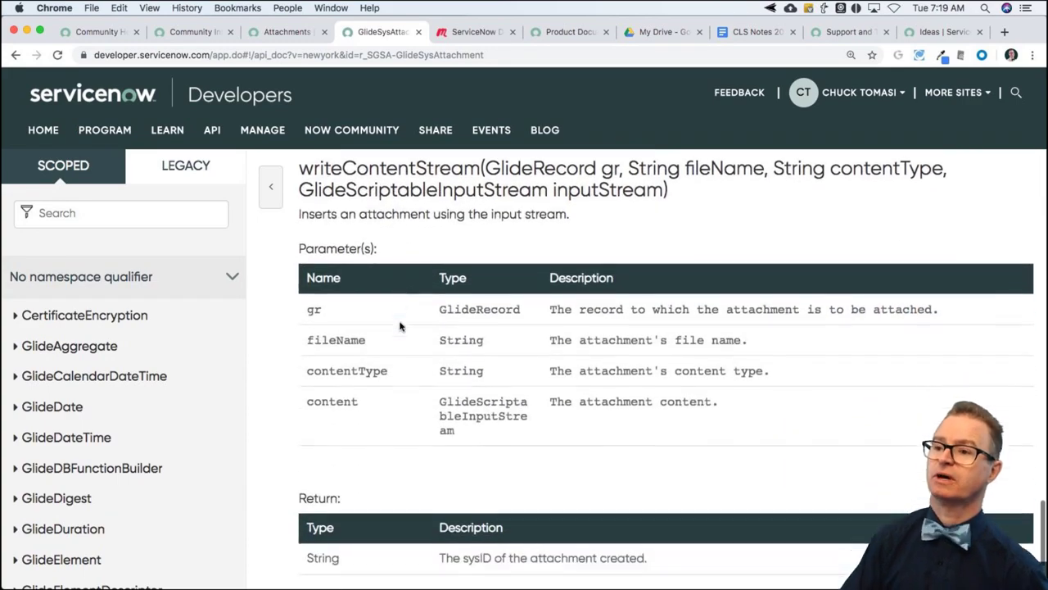
pyautogui.scroll(20, 400, 326)
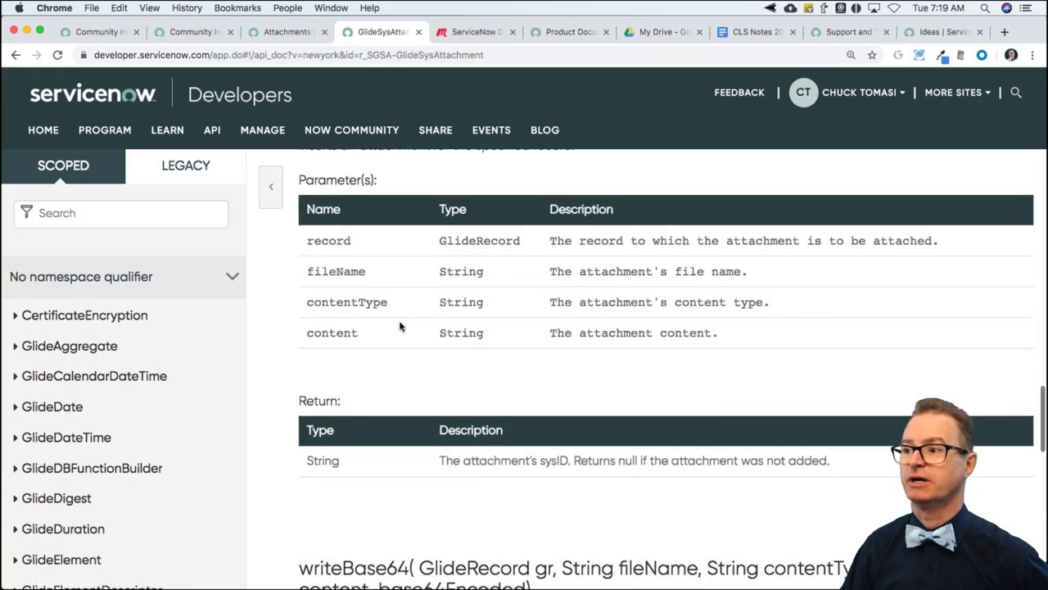
pyautogui.scroll(20, 400, 326)
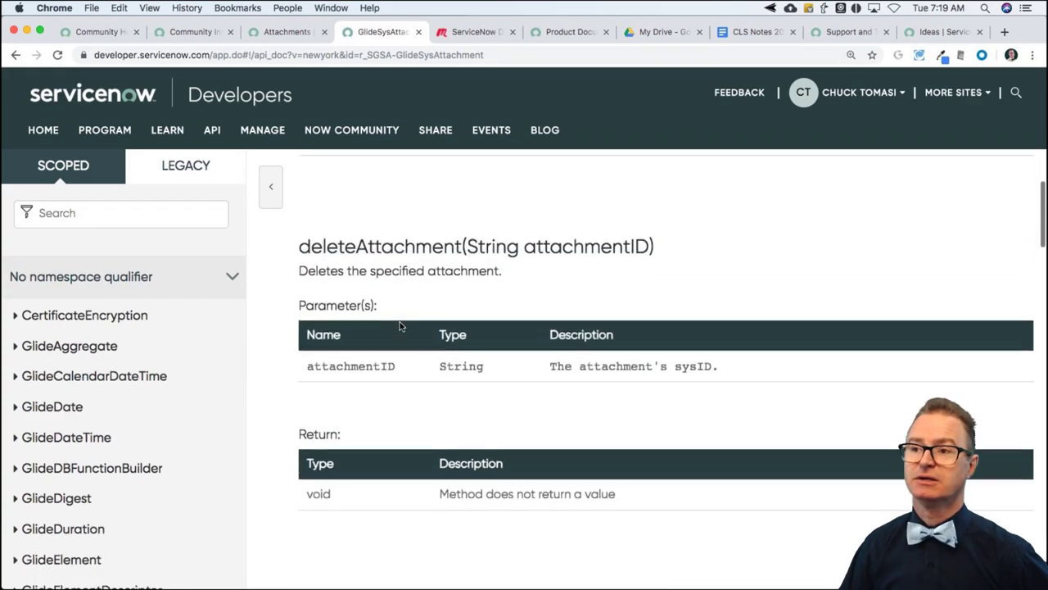
pyautogui.scroll(10, 400, 326)
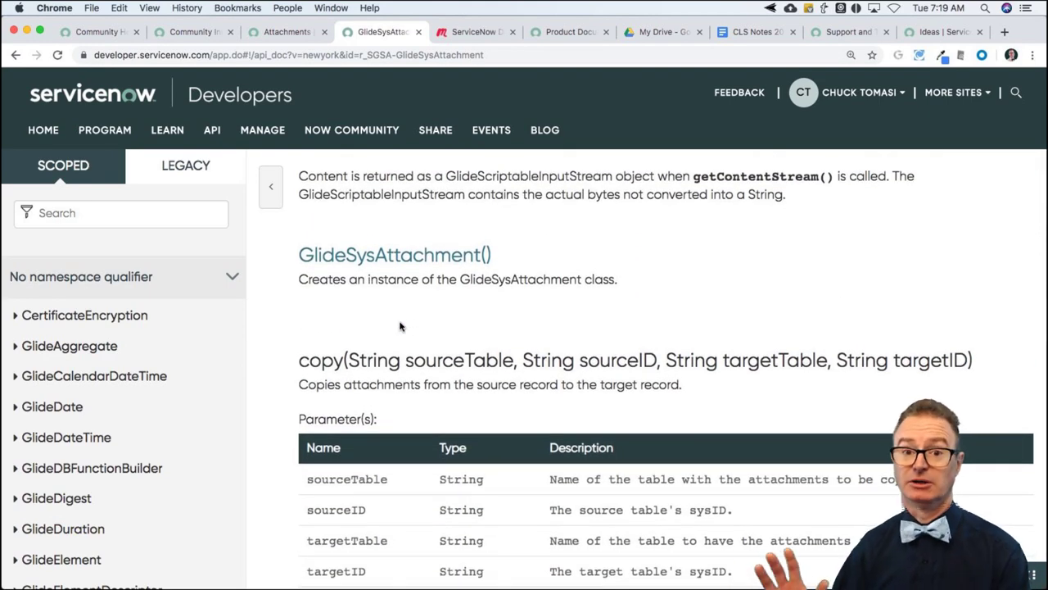
pyautogui.scroll(-2, 399, 326)
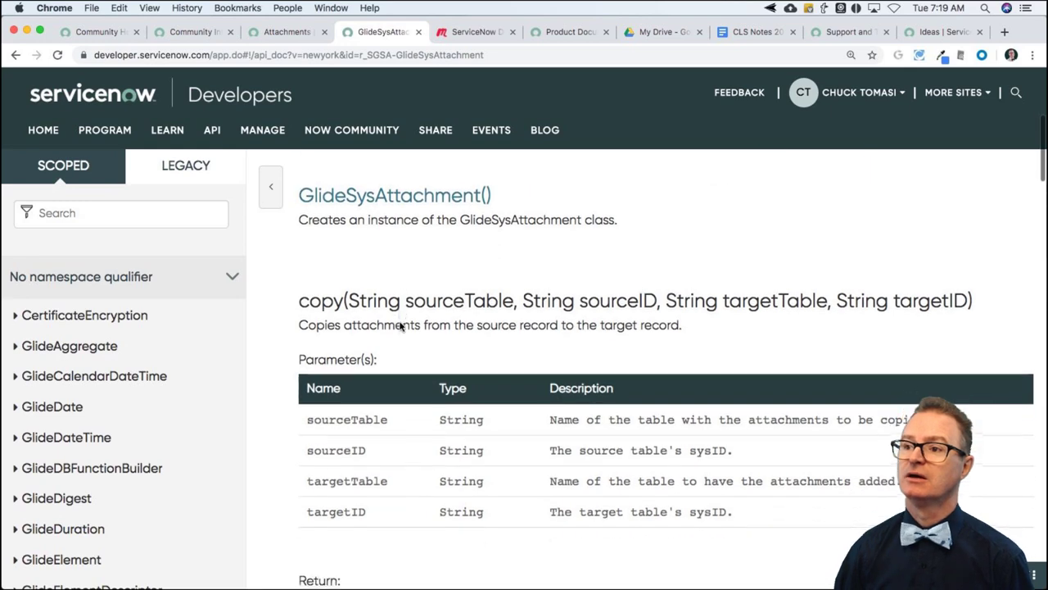
pyautogui.moveTo(299, 293); pyautogui.dragTo(980, 293)
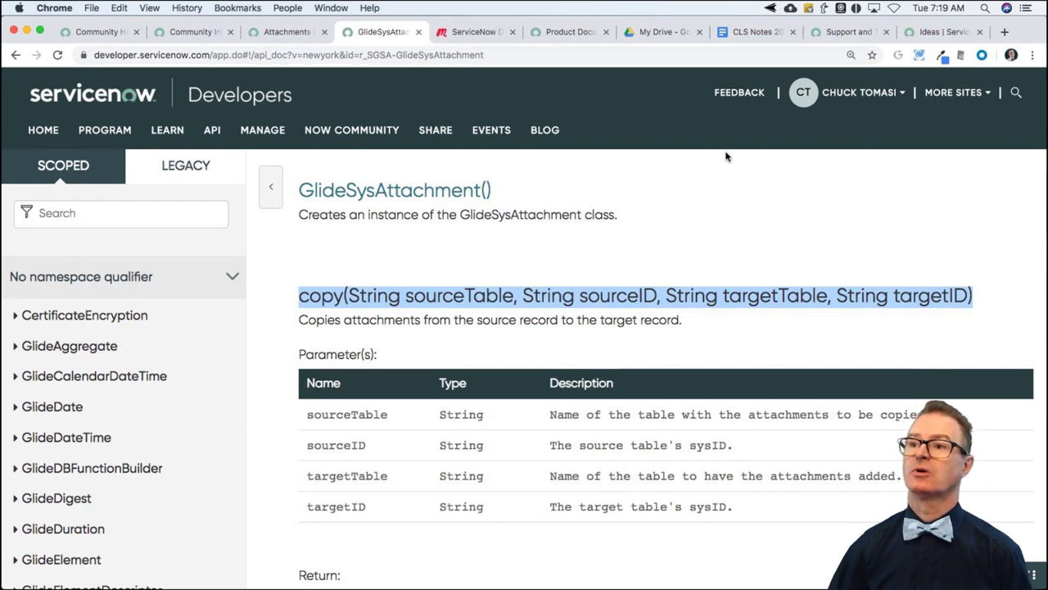
# - Switch back to the instance's attachments list, filter the expanded navigator for flow and open Flow Designer
pyautogui.click(98, 32)
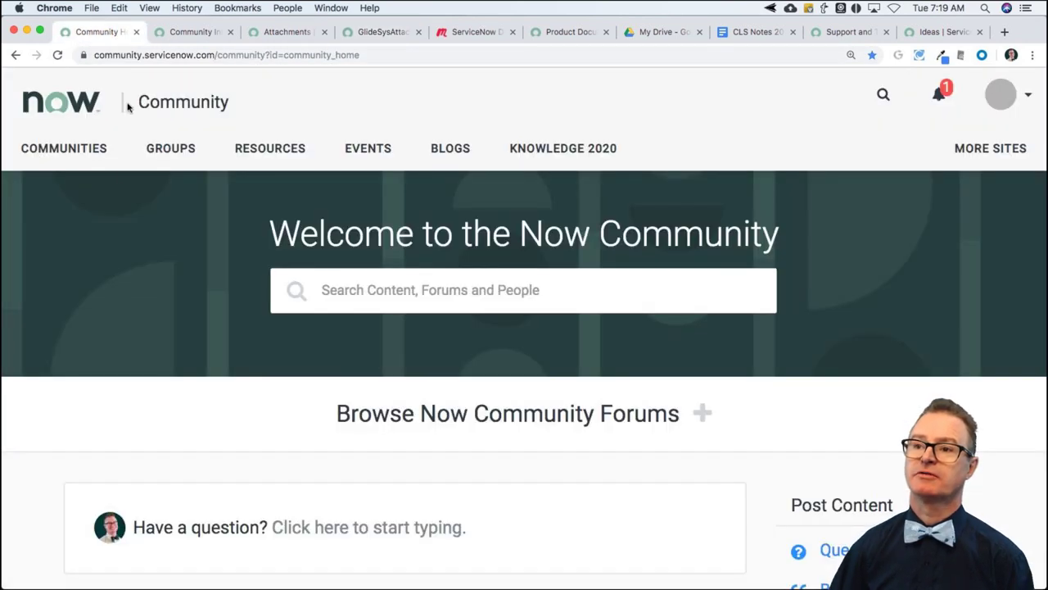
pyautogui.click(193, 34)
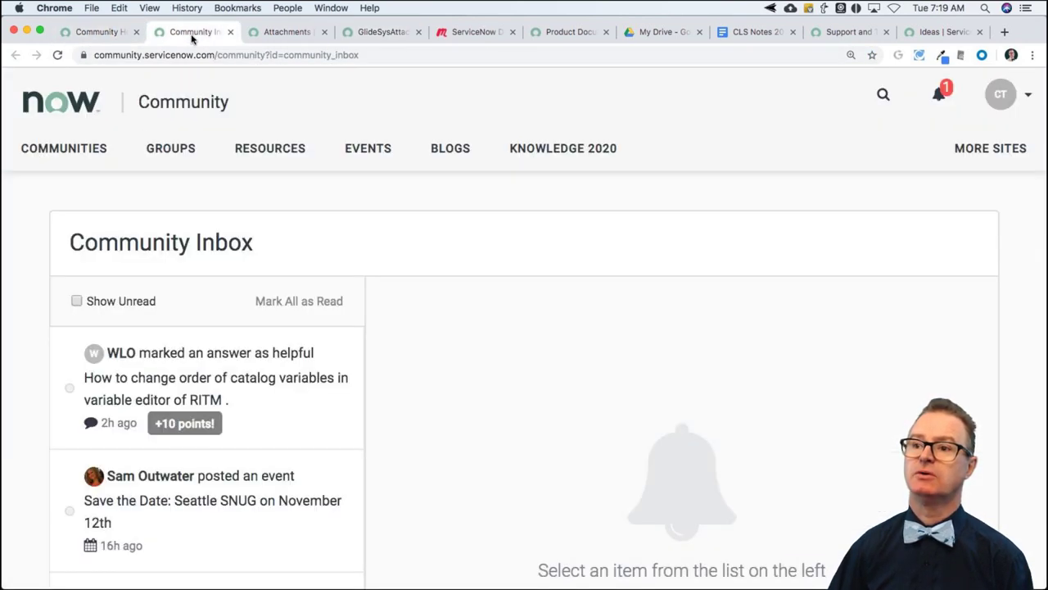
pyautogui.click(266, 33)
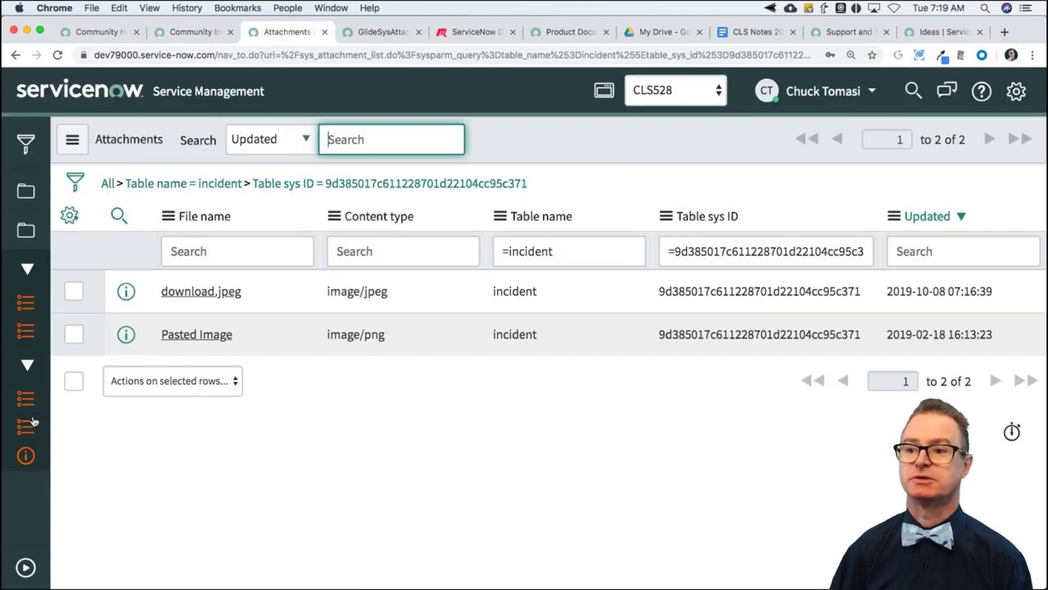
pyautogui.click(25, 567)
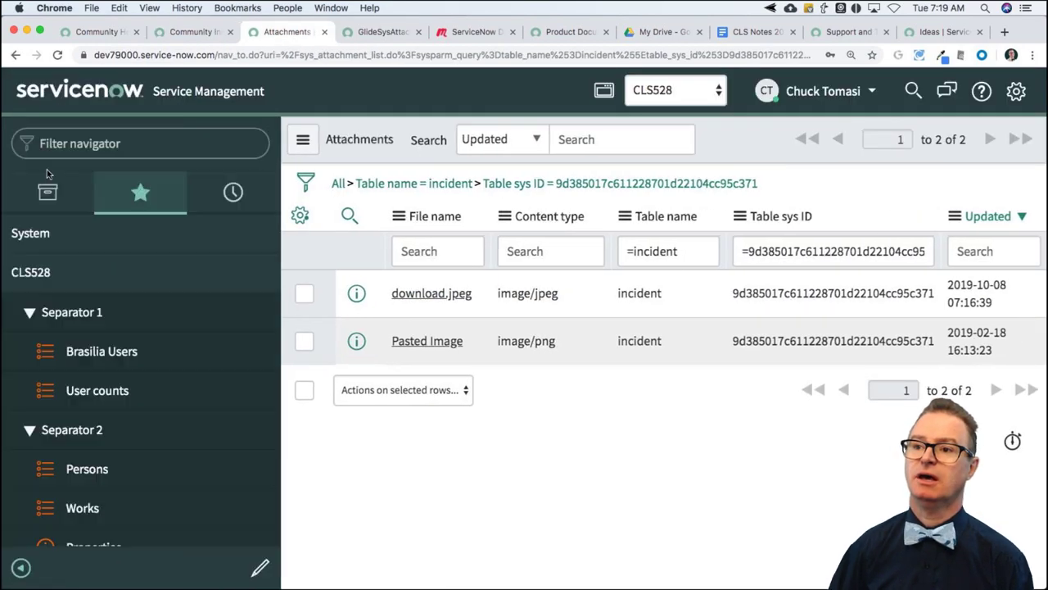
pyautogui.click(118, 144)
pyautogui.write('flow')
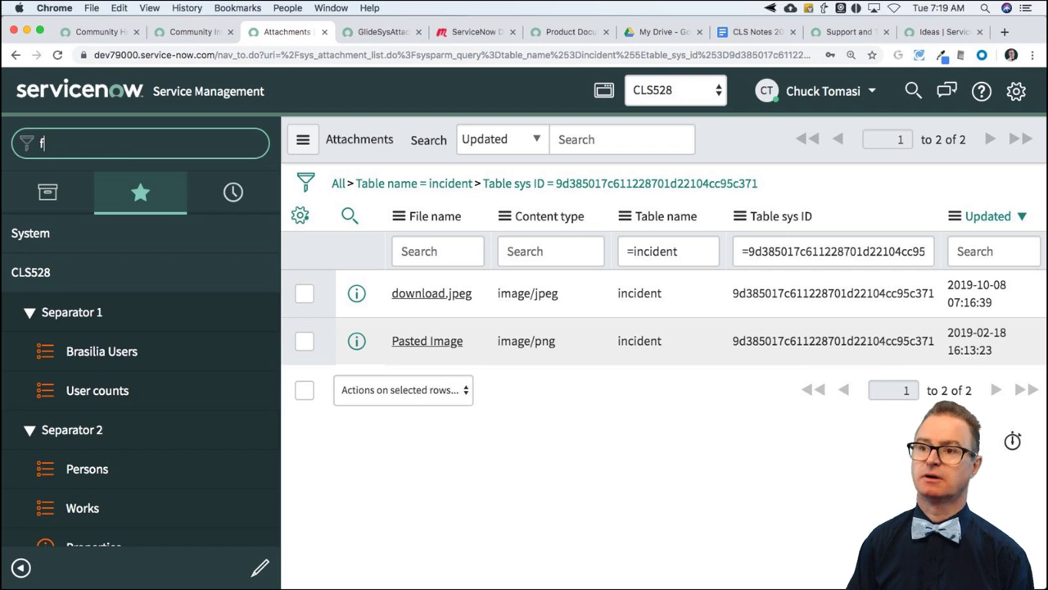
pyautogui.click(45, 274)
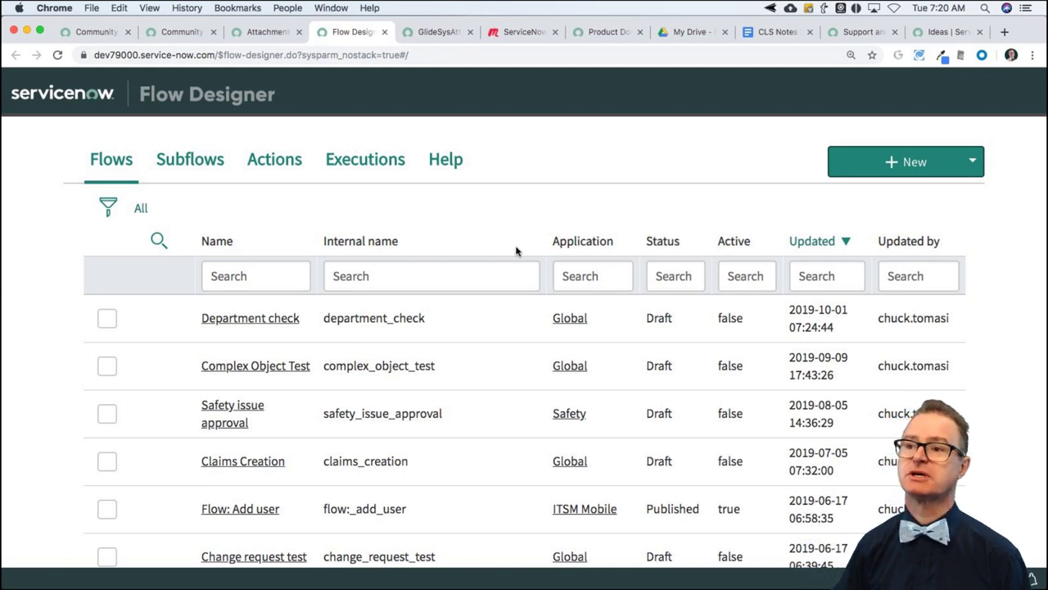
# - Create a new flow named Copy Attachment in the CLS528 application
pyautogui.click(924, 160)
pyautogui.click(908, 193)
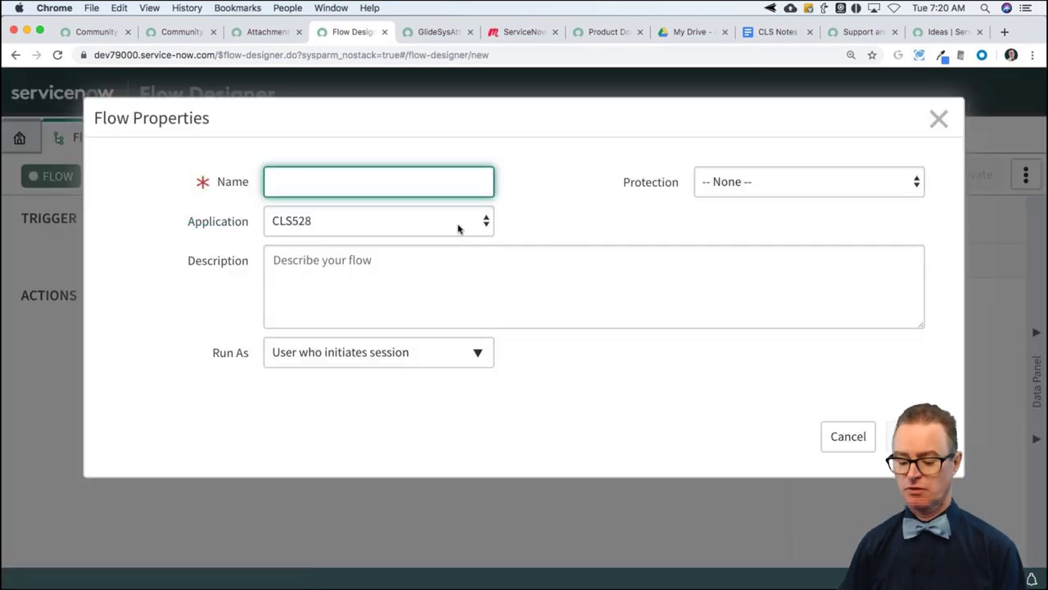
pyautogui.write('Copy Attac')
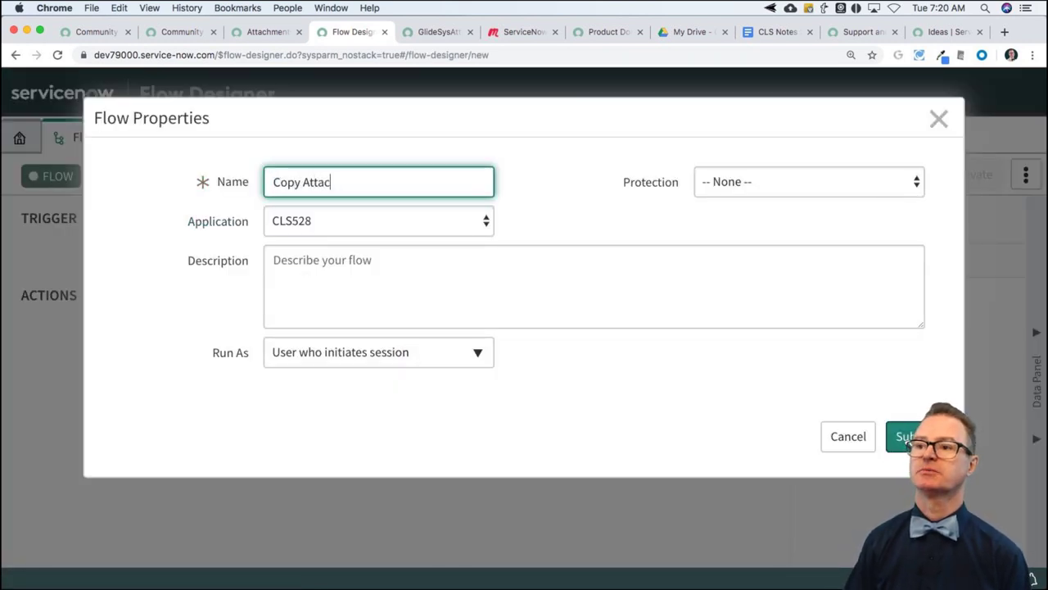
pyautogui.write('hment')
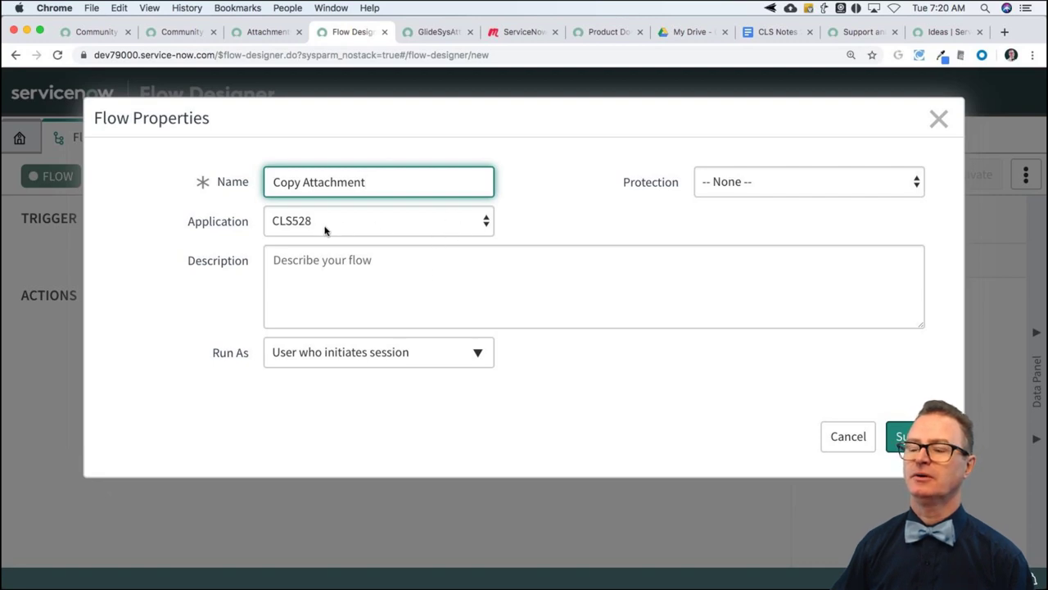
pyautogui.press('Return')
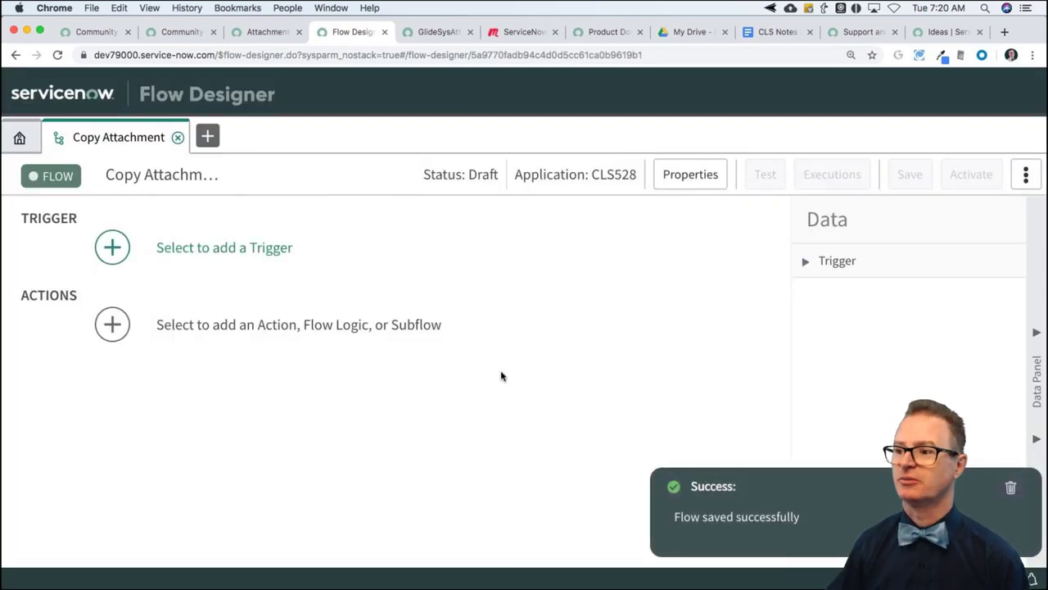
# - Add a record Created trigger on the Incident [incident] table to the flow
pyautogui.click(166, 251)
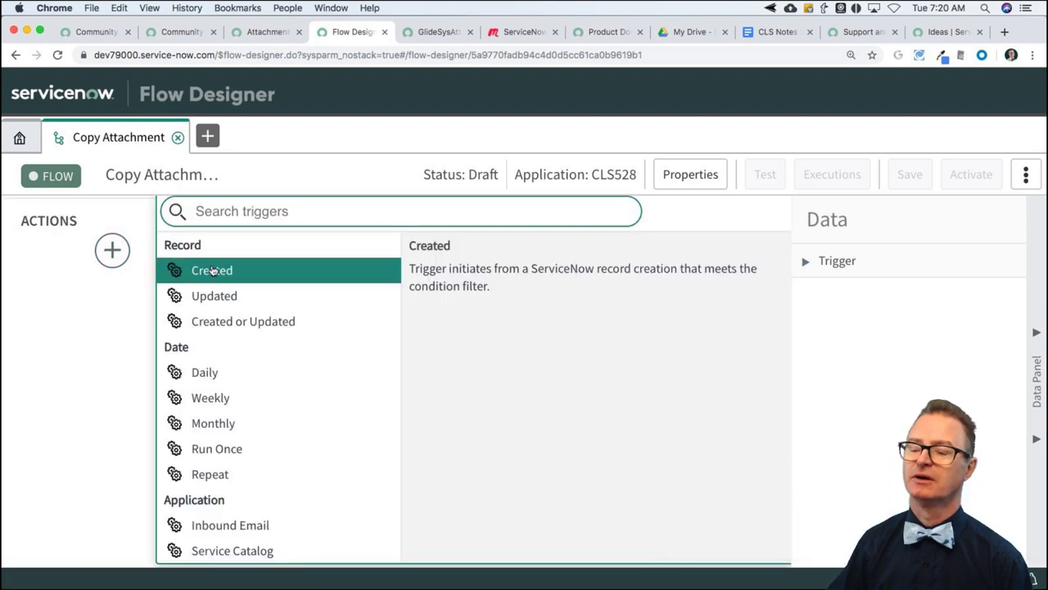
pyautogui.click(212, 270)
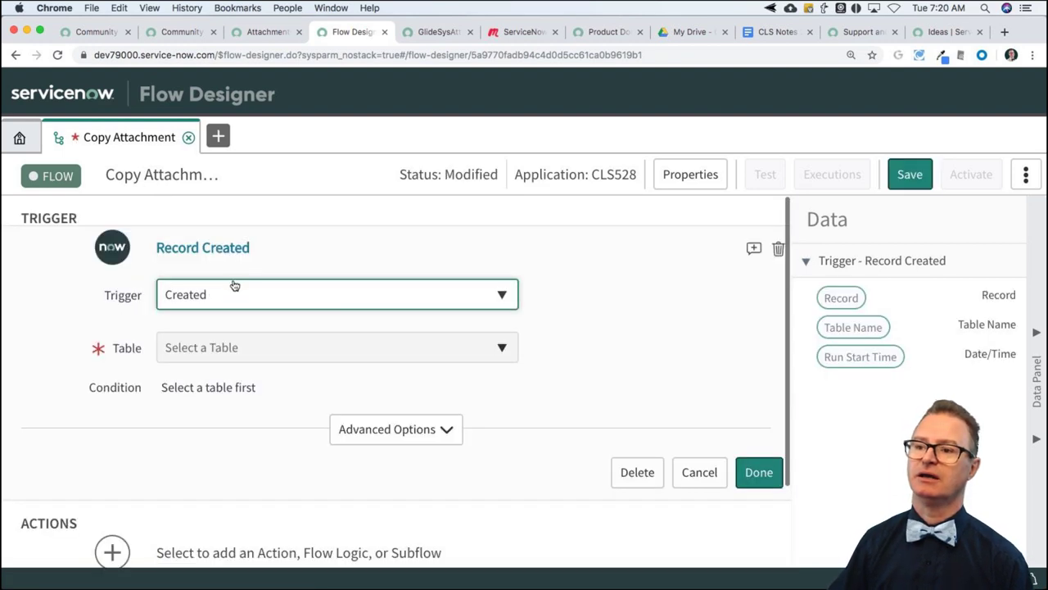
pyautogui.click(221, 353)
pyautogui.write('incident')
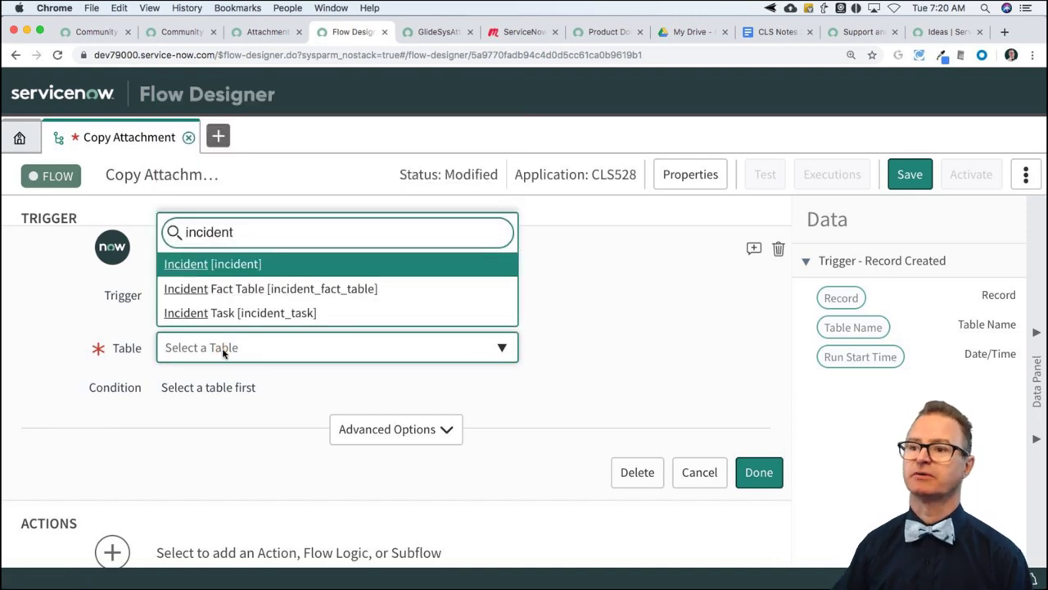
pyautogui.click(241, 262)
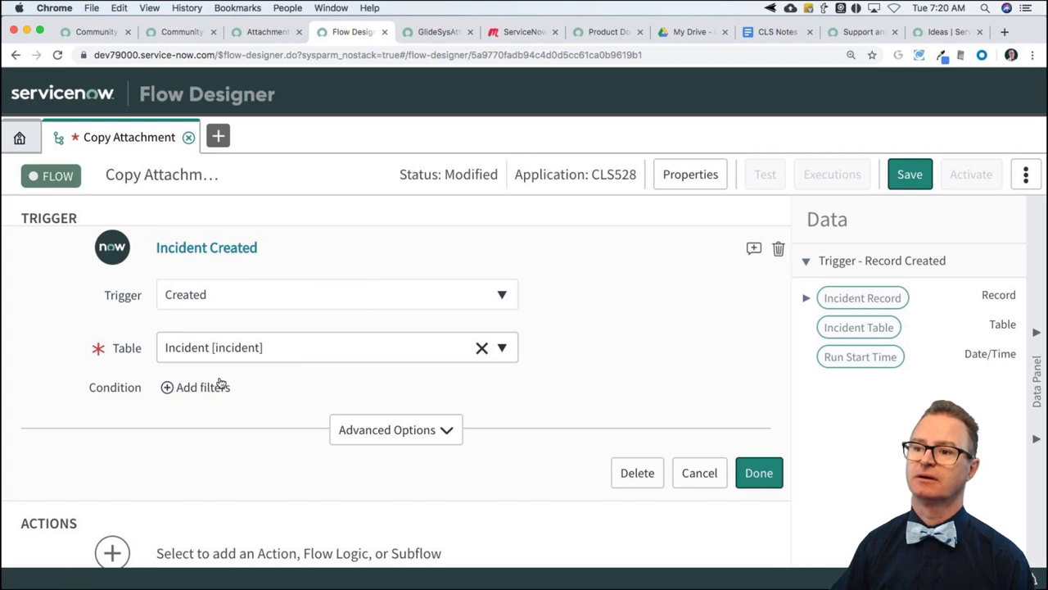
pyautogui.scroll(-1, 326, 390)
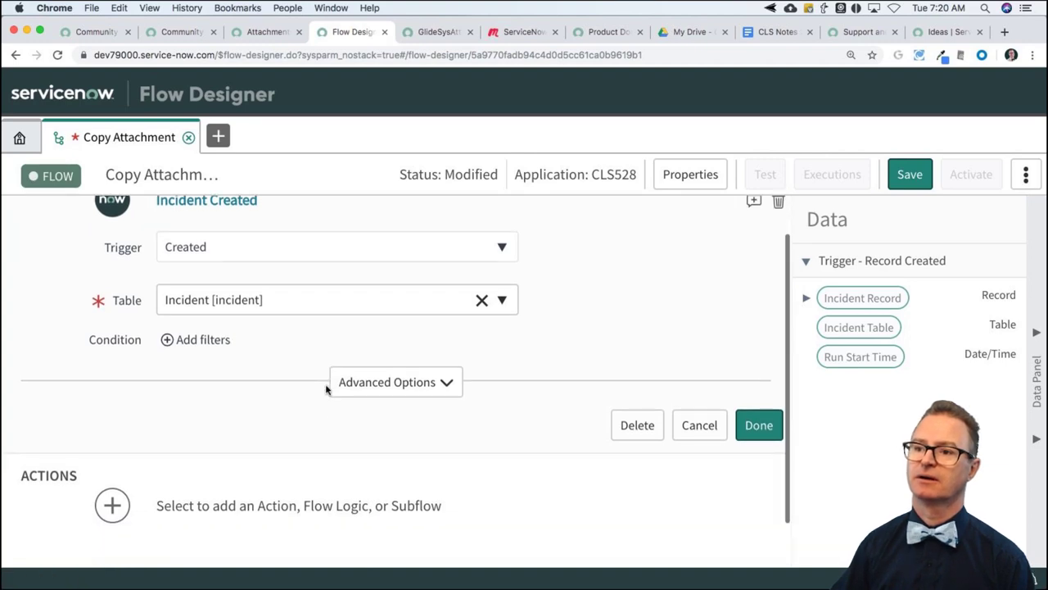
# - Set the flow's trigger to Created or Updated on the Incident [incident] table and finish the trigger setup
pyautogui.click(344, 248)
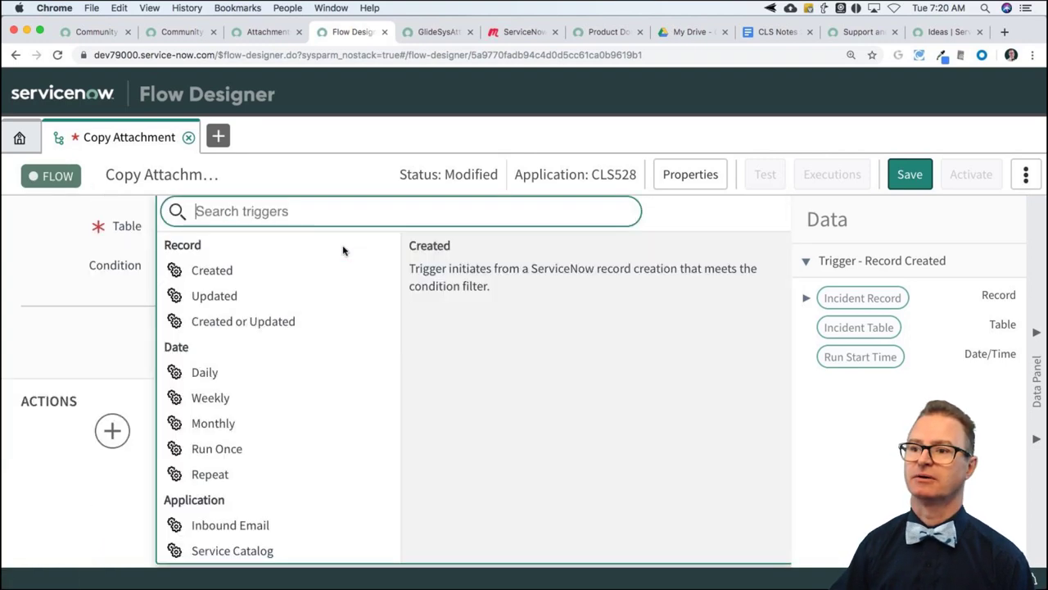
pyautogui.click(225, 322)
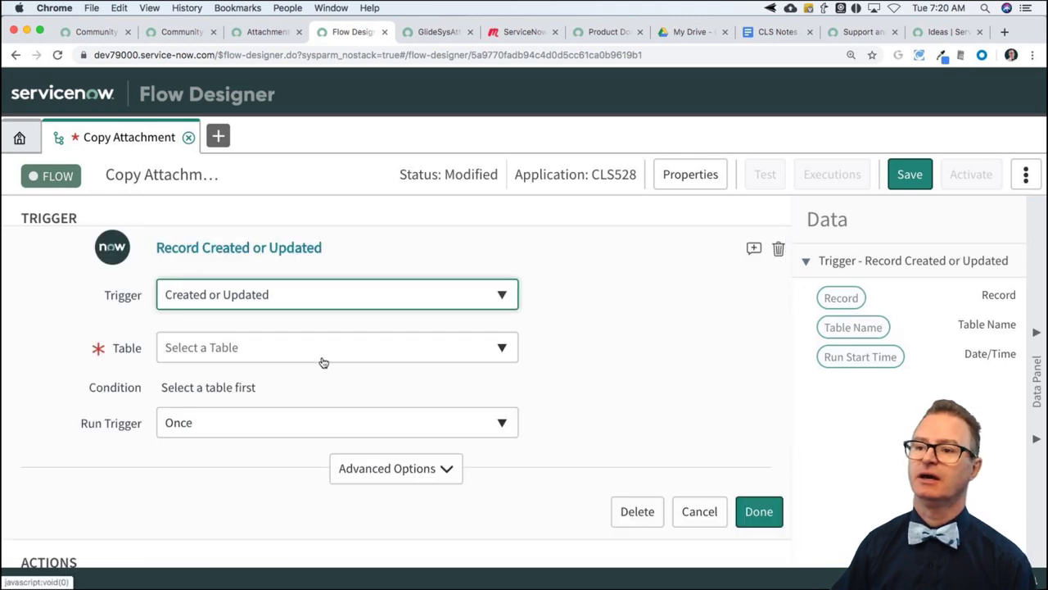
pyautogui.click(287, 353)
pyautogui.write('incdne')
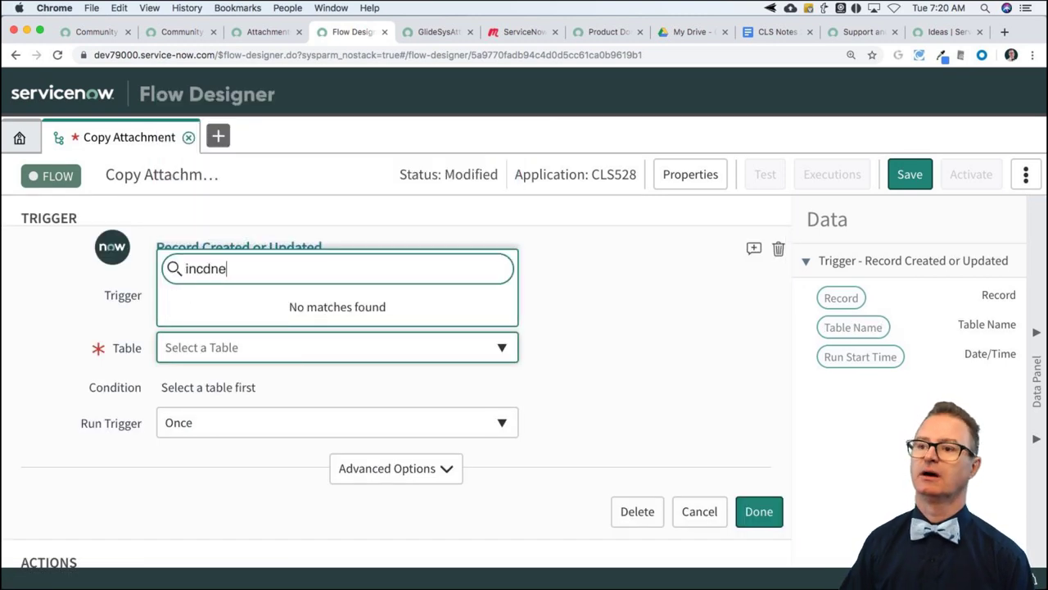
pyautogui.press('BackSpace')
pyautogui.press('BackSpace')
pyautogui.write('ident')
pyautogui.press('Return')
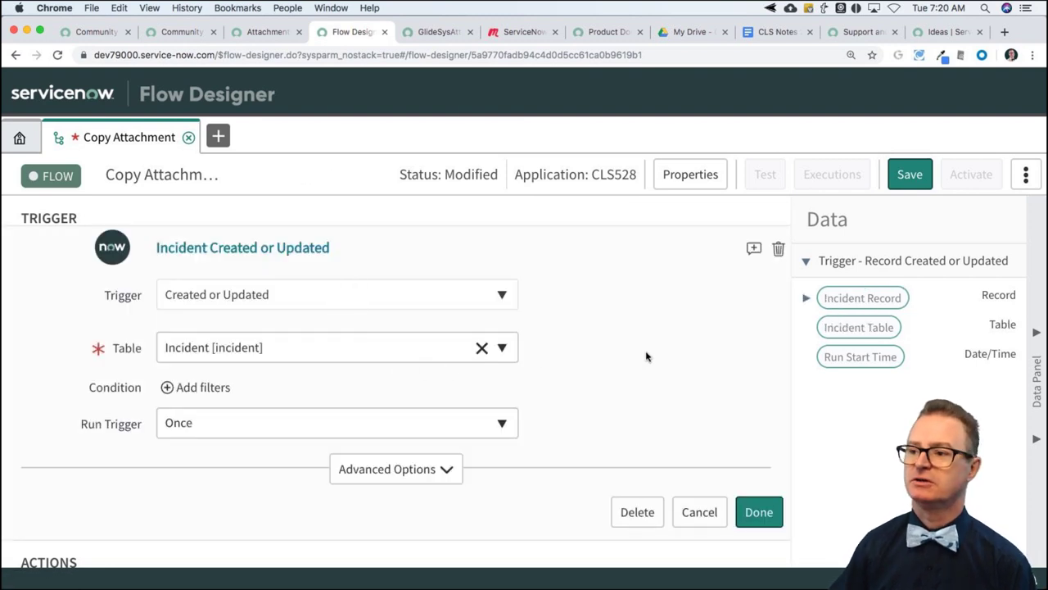
pyautogui.scroll(-3, 647, 356)
pyautogui.click(751, 370)
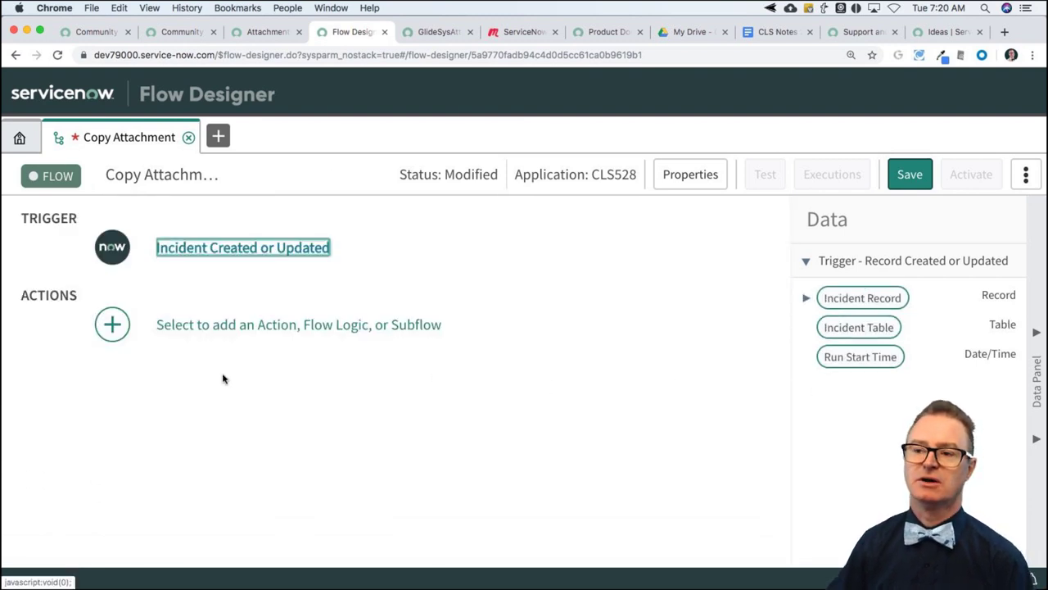
pyautogui.click(110, 327)
pyautogui.click(235, 331)
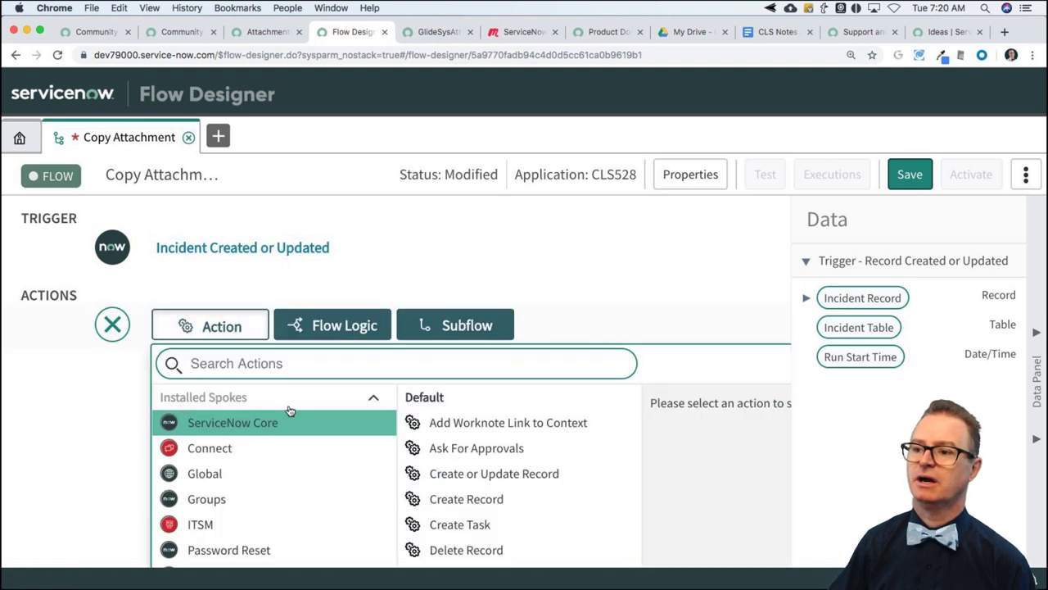
pyautogui.scroll(-5, 513, 447)
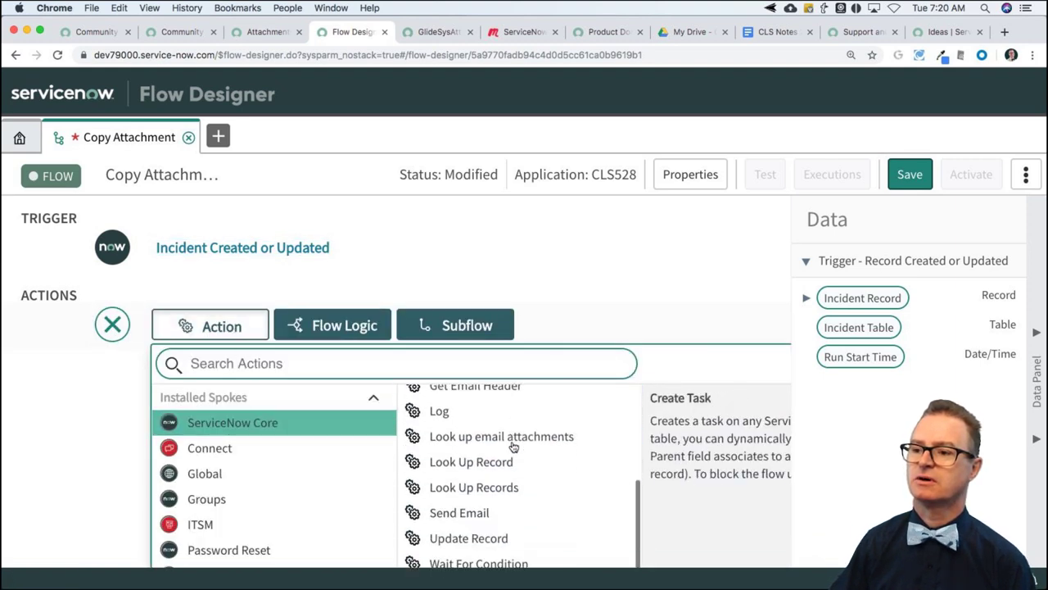
pyautogui.scroll(-3, 662, 243)
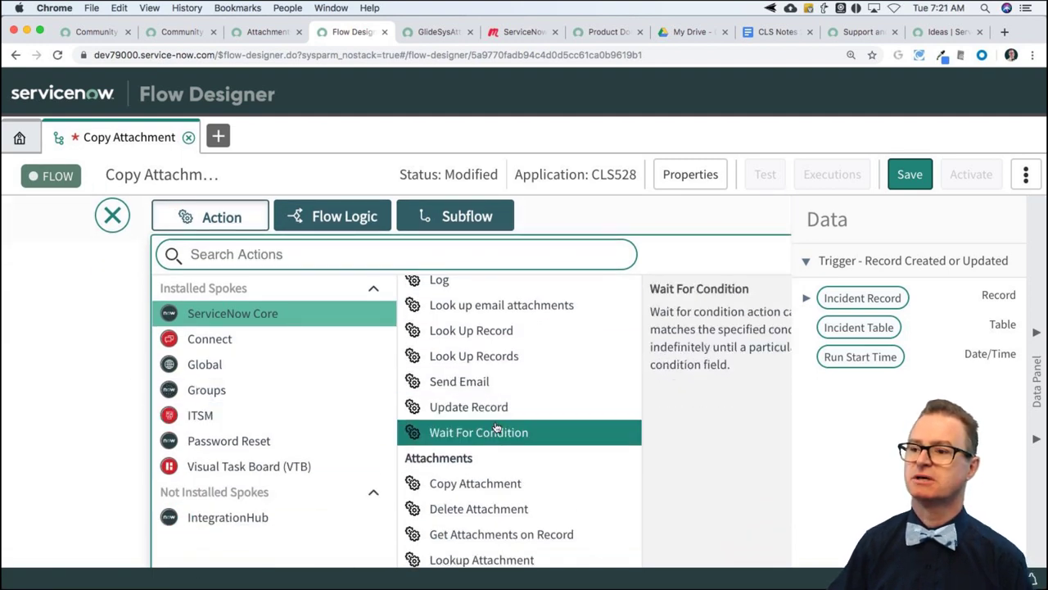
pyautogui.scroll(-2, 491, 429)
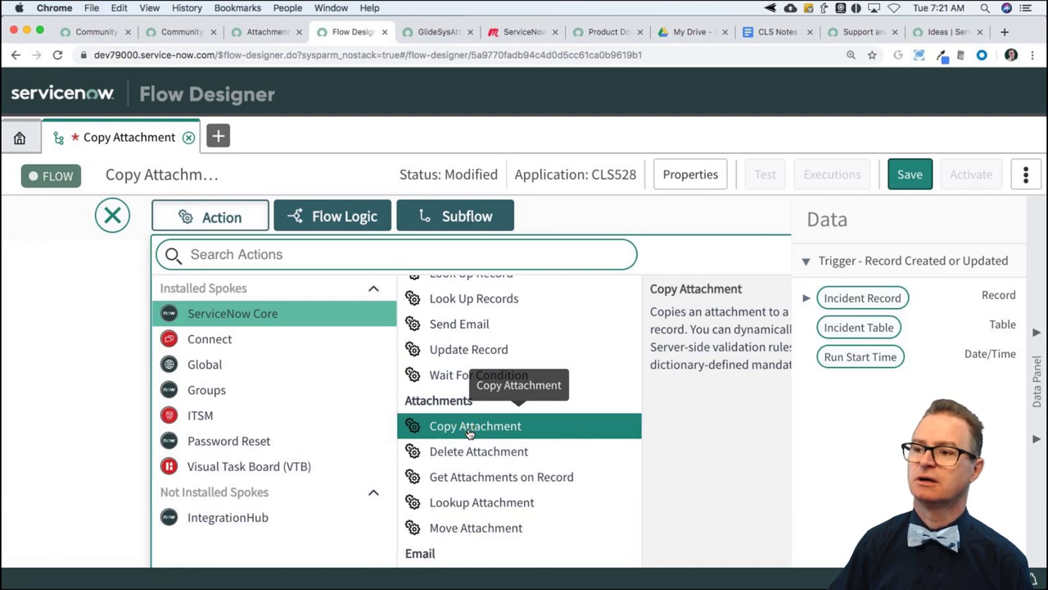
pyautogui.click(469, 427)
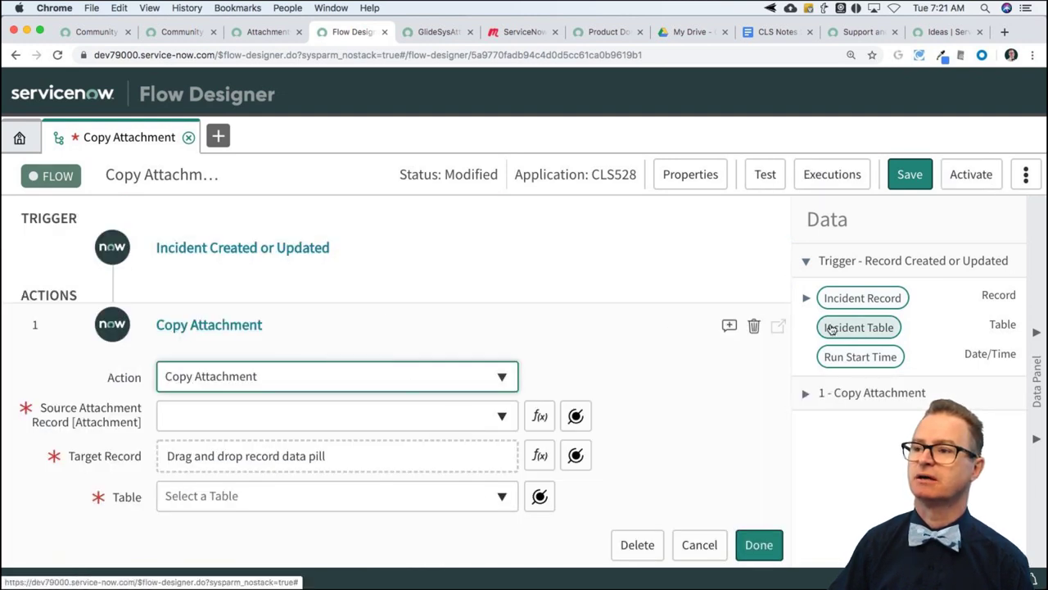
pyautogui.click(753, 325)
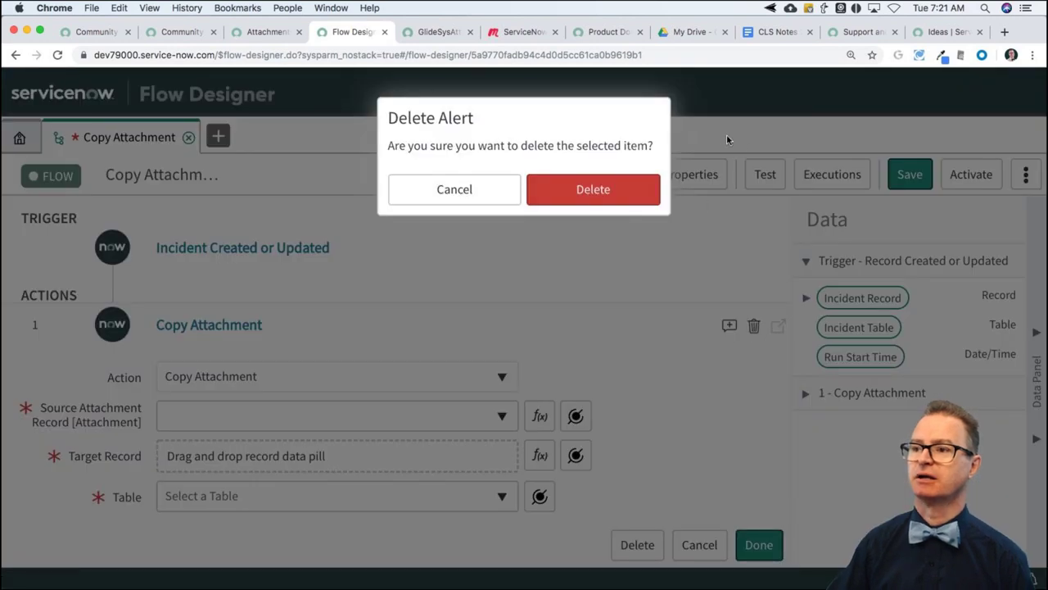
pyautogui.click(596, 193)
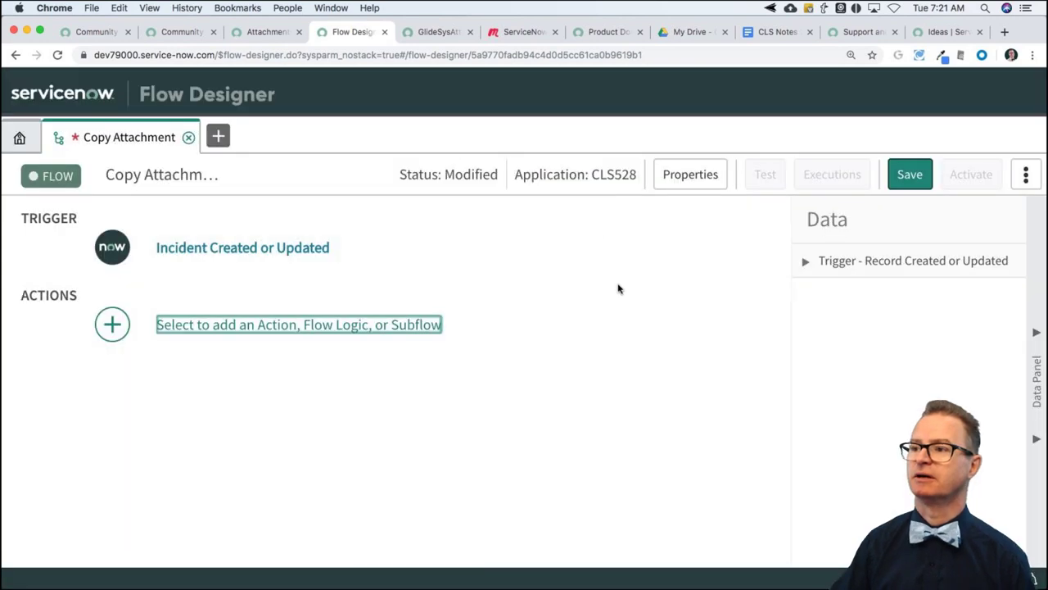
# - Add the Copy Attachment action from the ServiceNow Core spoke as the flow's first action, with the data panel collapsed
pyautogui.click(117, 339)
pyautogui.click(246, 332)
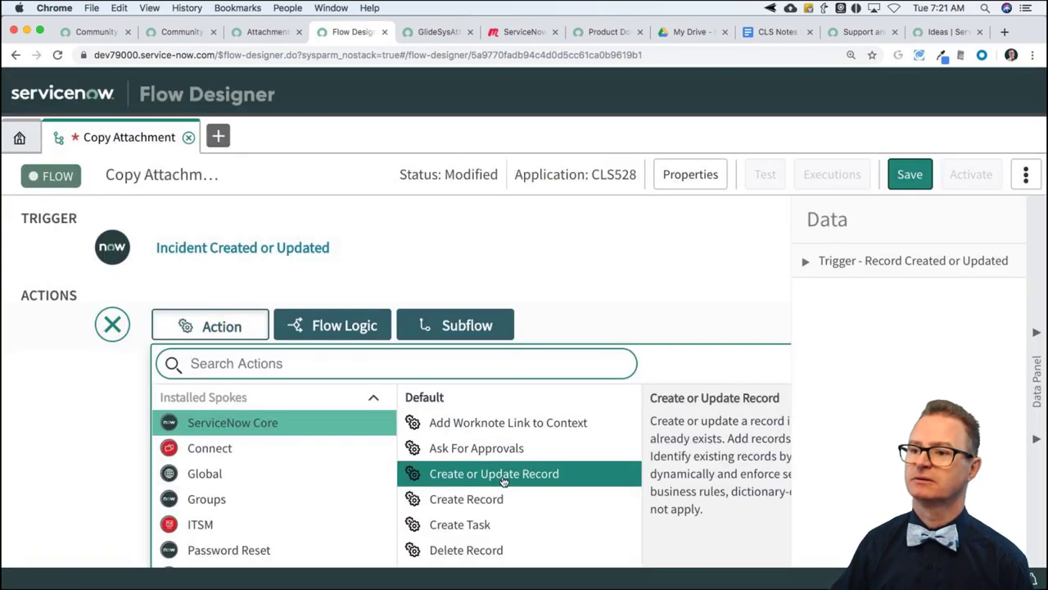
pyautogui.scroll(-10, 501, 477)
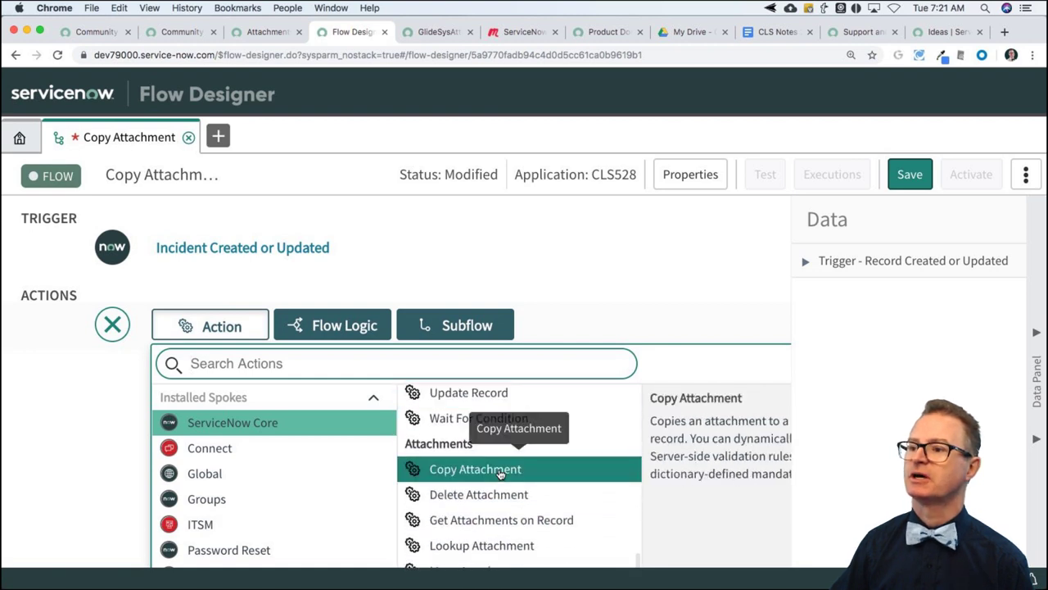
pyautogui.click(502, 475)
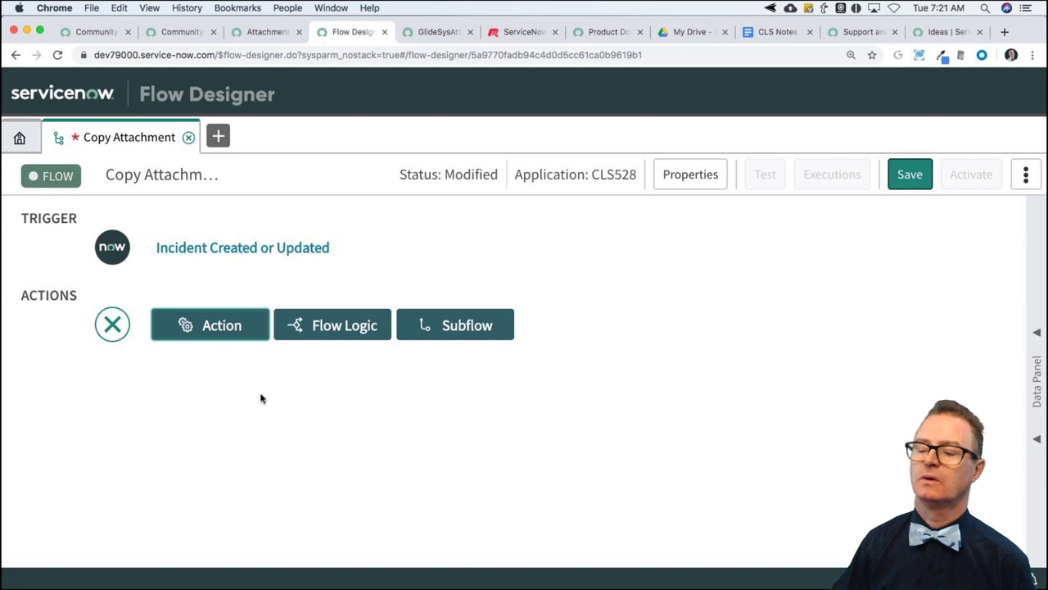
pyautogui.click(187, 327)
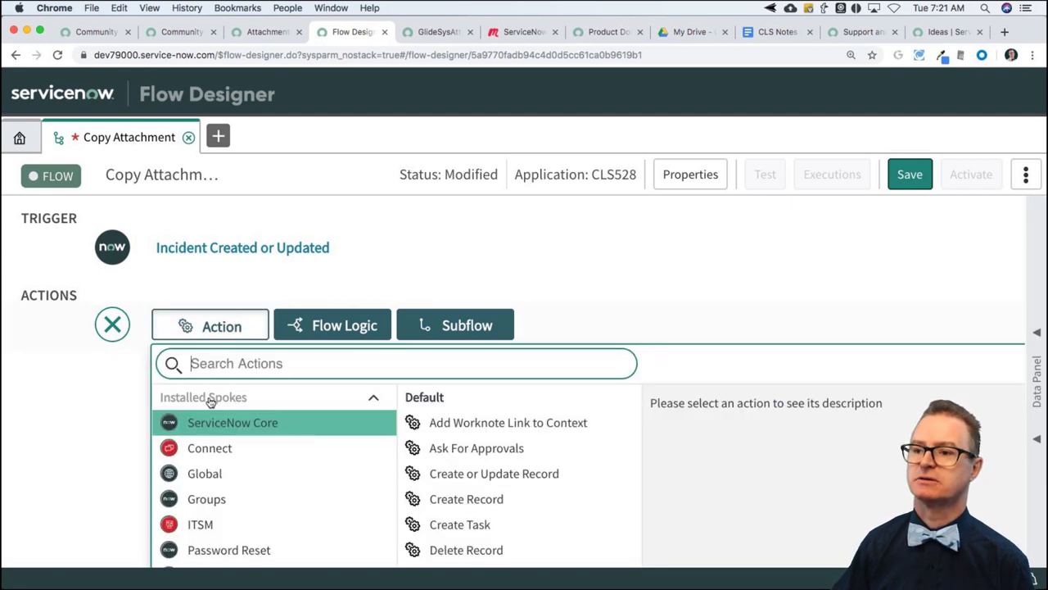
pyautogui.scroll(-6, 477, 468)
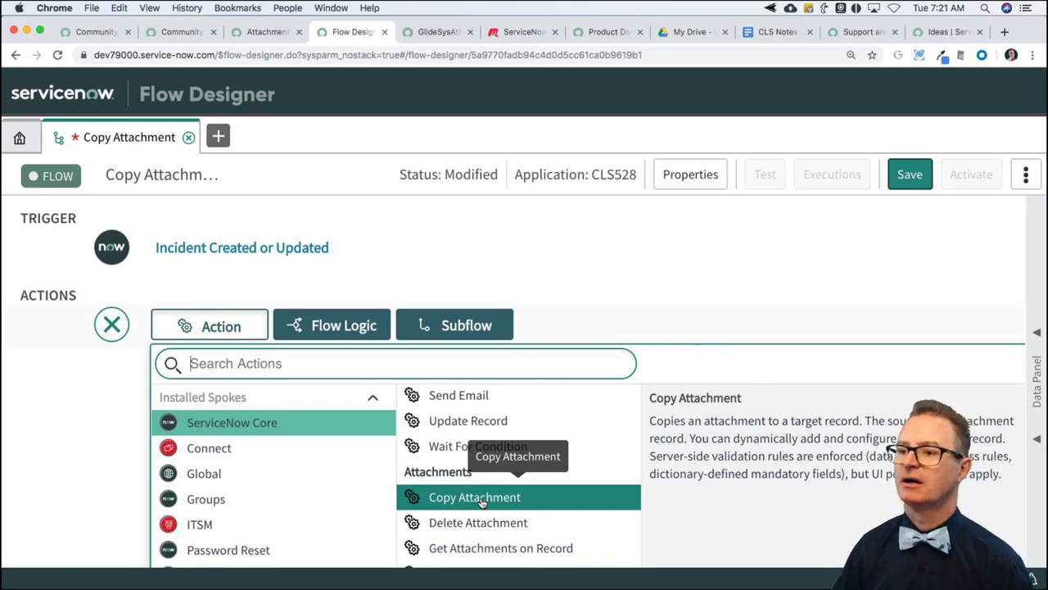
pyautogui.scroll(-1, 481, 502)
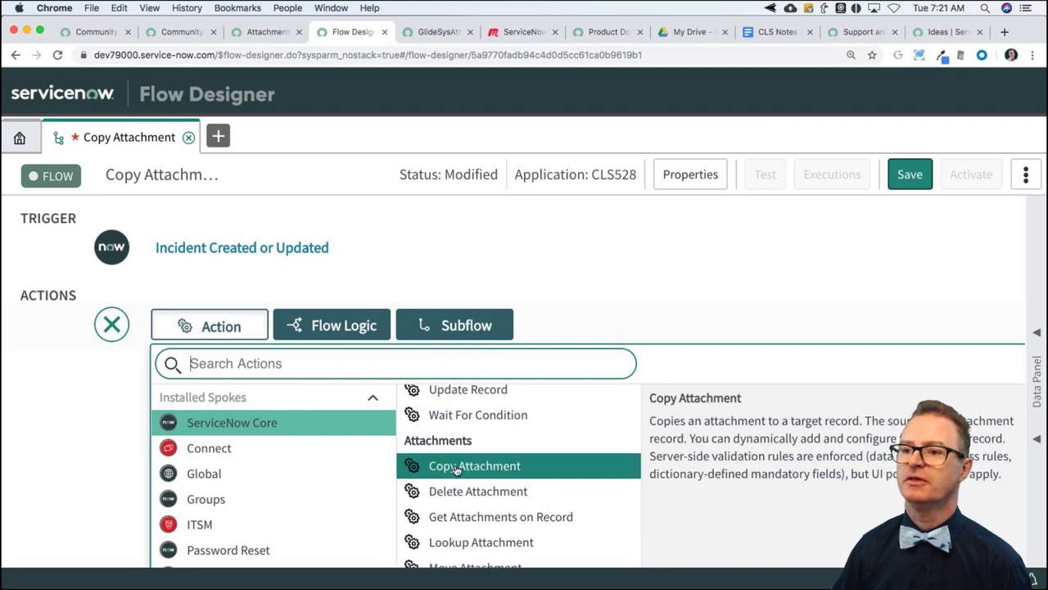
pyautogui.click(455, 467)
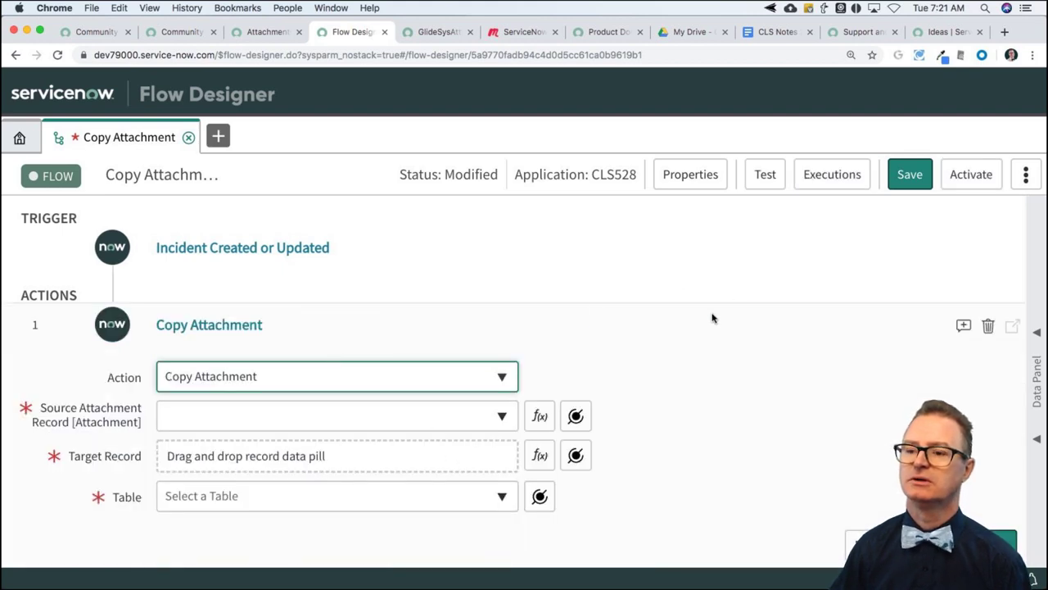
# - Look through the attachments offered for the Copy Attachment action's Source Attachment Record and close the list without choosing one
pyautogui.scroll(-1, 713, 318)
pyautogui.scroll(-1, 704, 317)
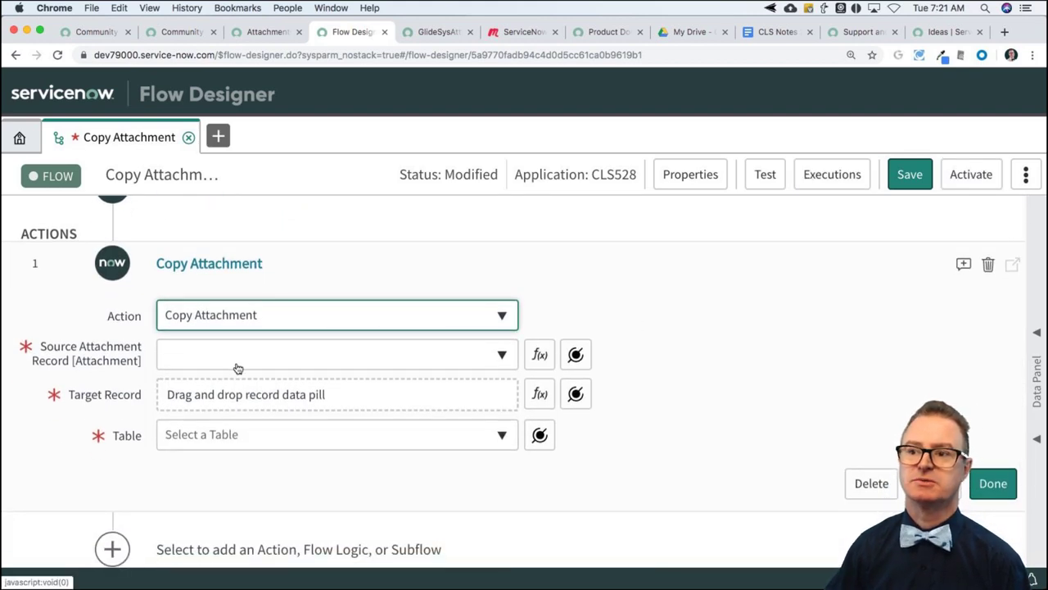
pyautogui.click(501, 356)
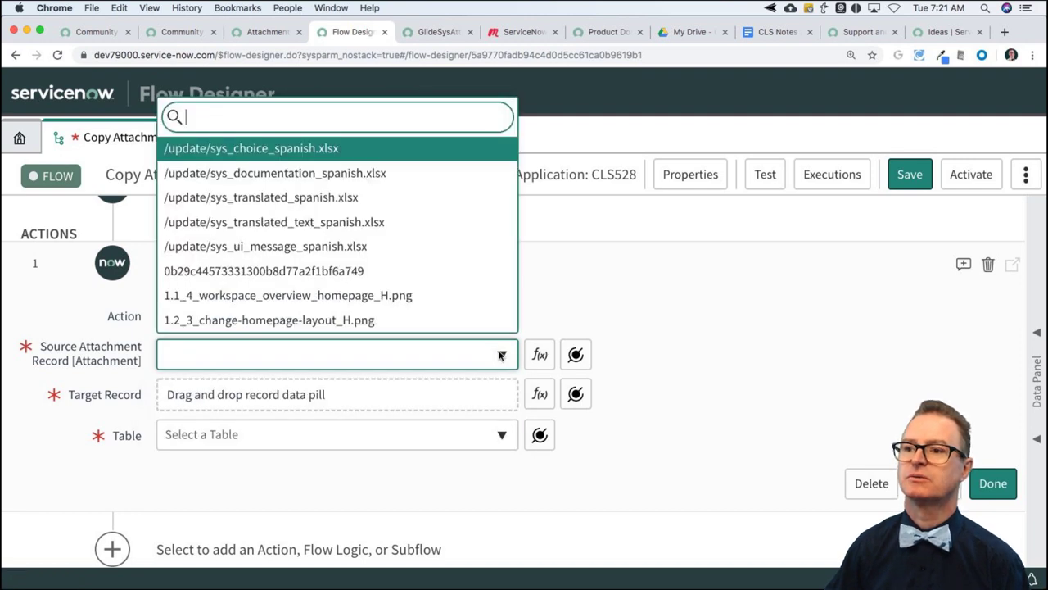
pyautogui.scroll(-5, 391, 253)
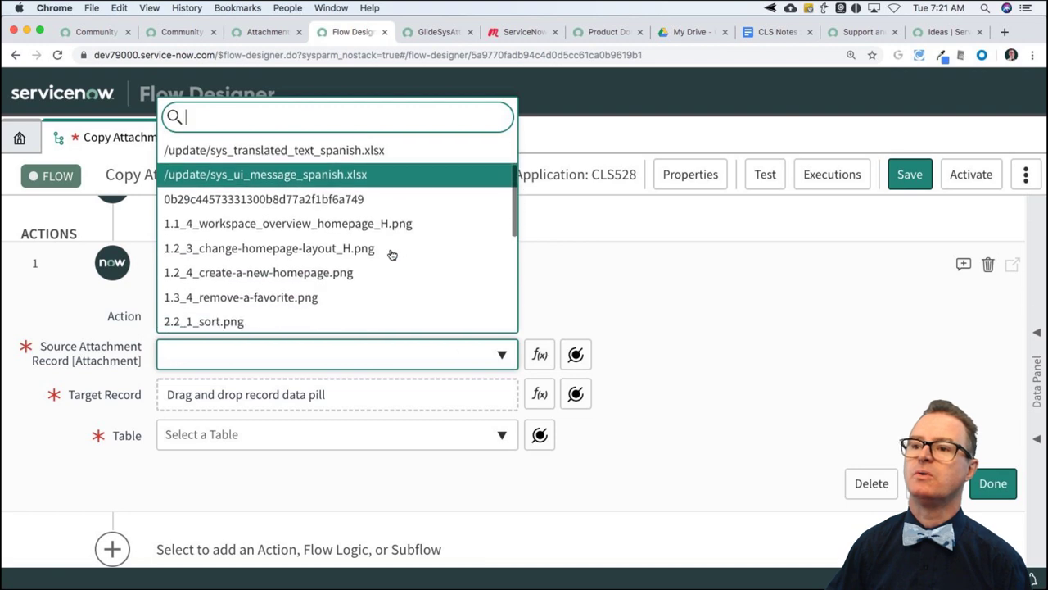
pyautogui.click(624, 288)
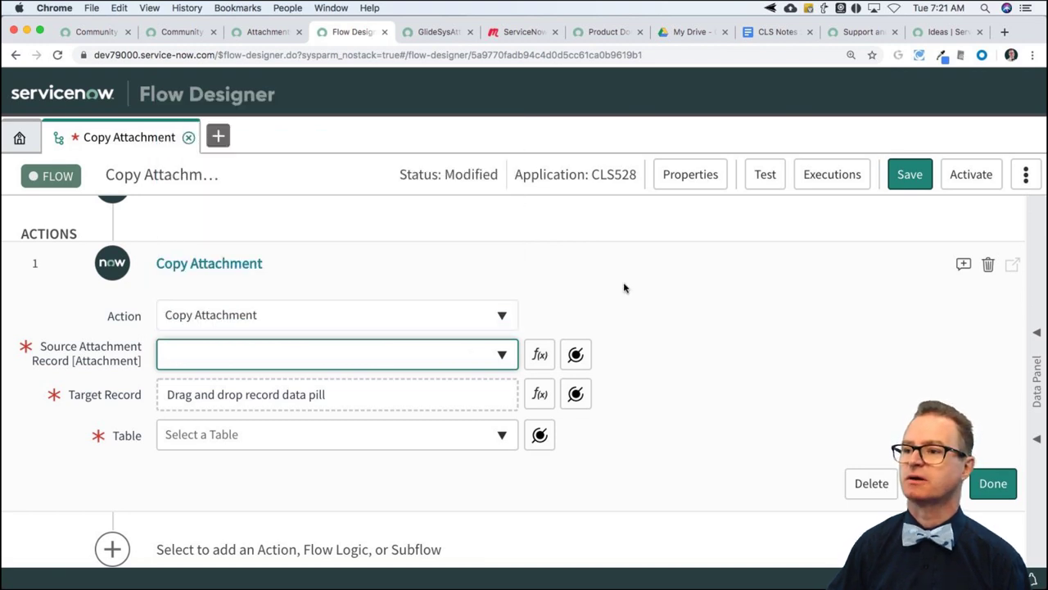
# - Browse the trigger's Incident Record data pills for a Source Attachment Record value and close the picker without choosing one
pyautogui.click(576, 356)
pyautogui.click(547, 116)
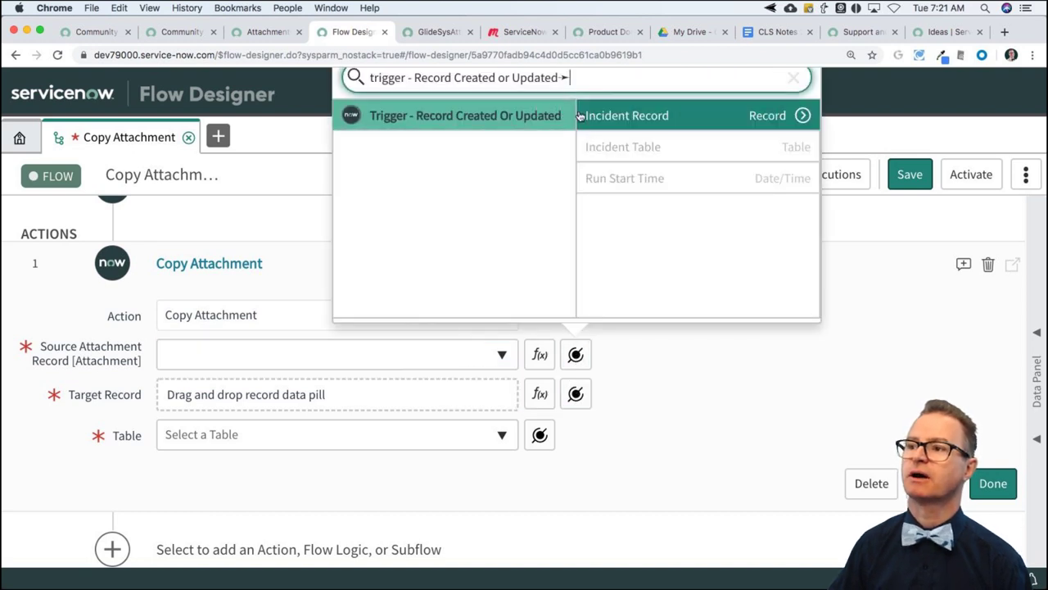
pyautogui.click(801, 115)
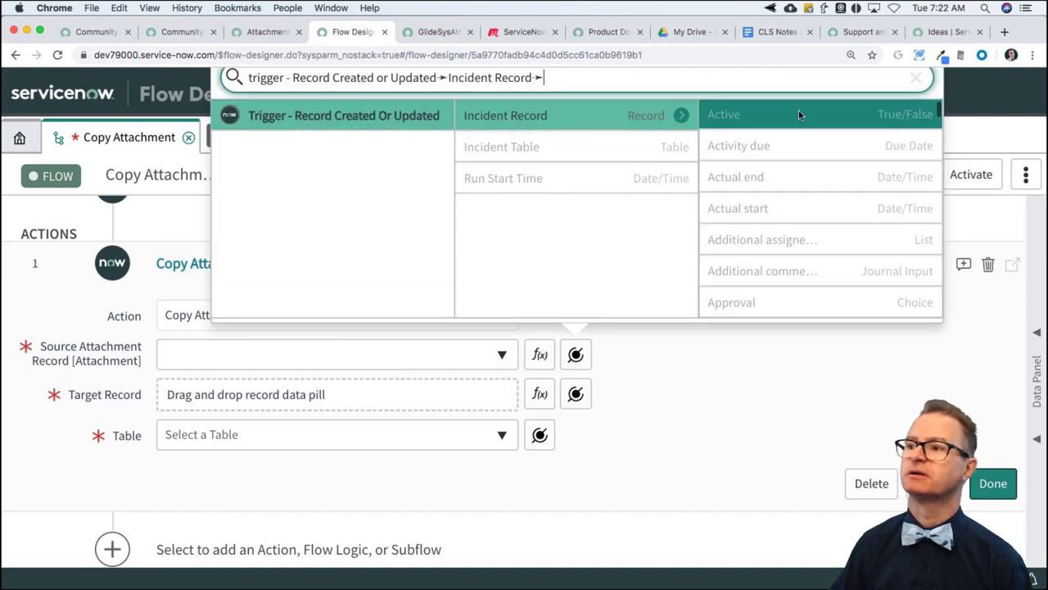
pyautogui.scroll(-10, 800, 213)
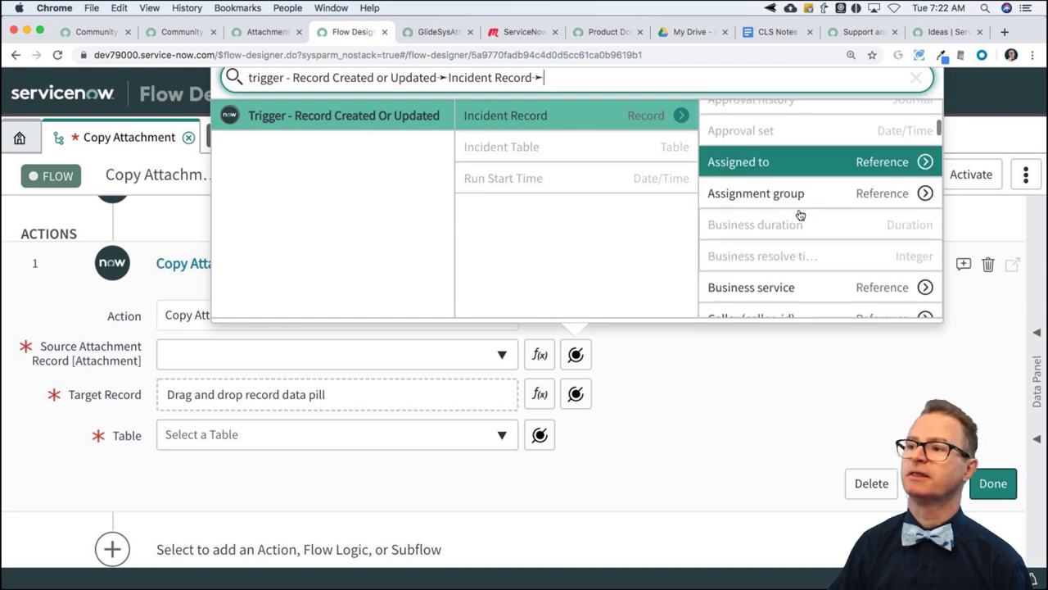
pyautogui.scroll(-5, 793, 215)
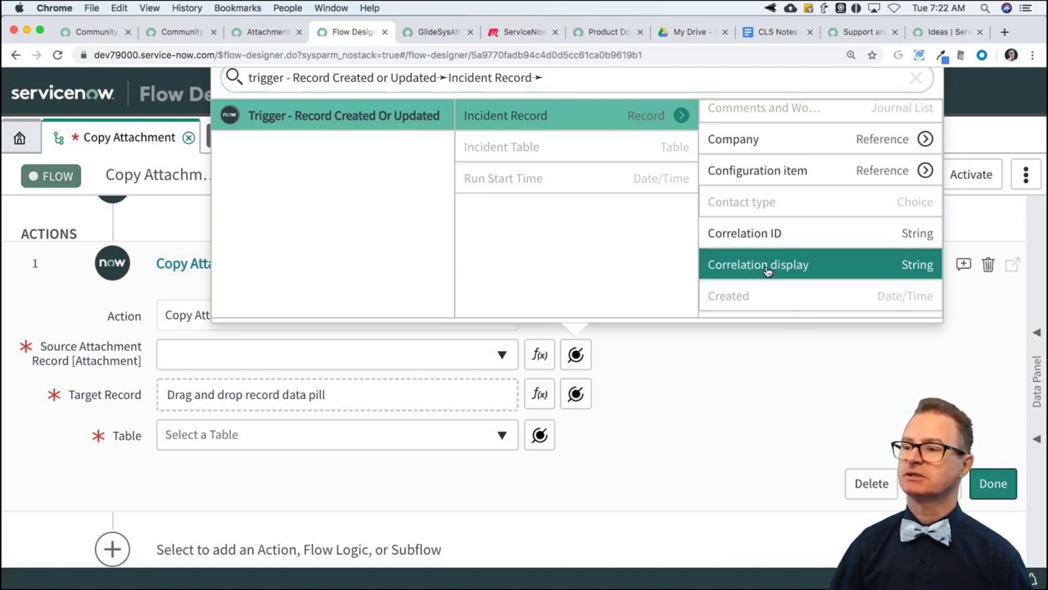
pyautogui.scroll(-5, 768, 271)
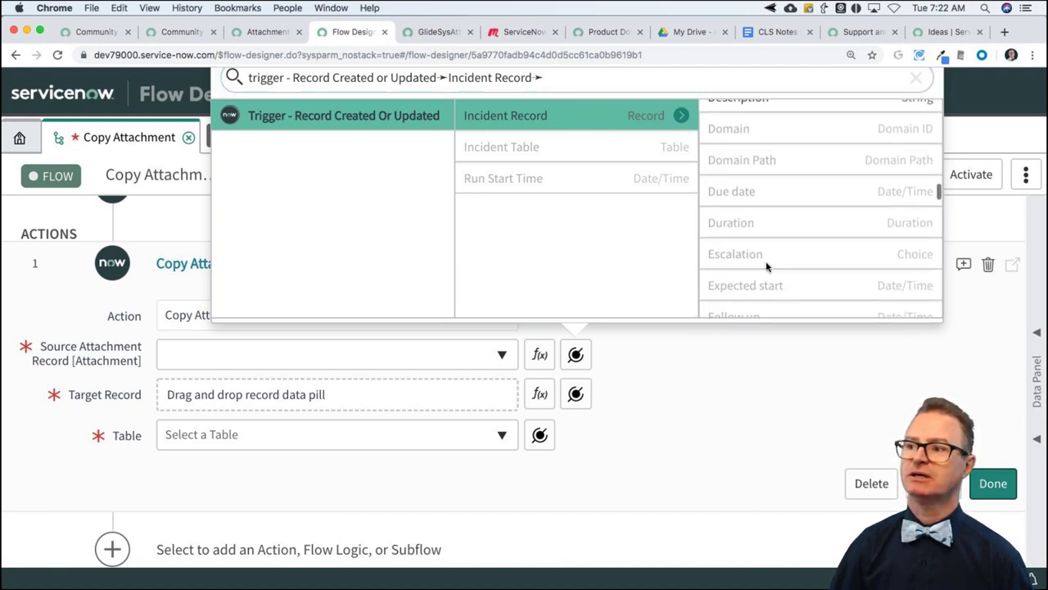
pyautogui.scroll(-5, 768, 266)
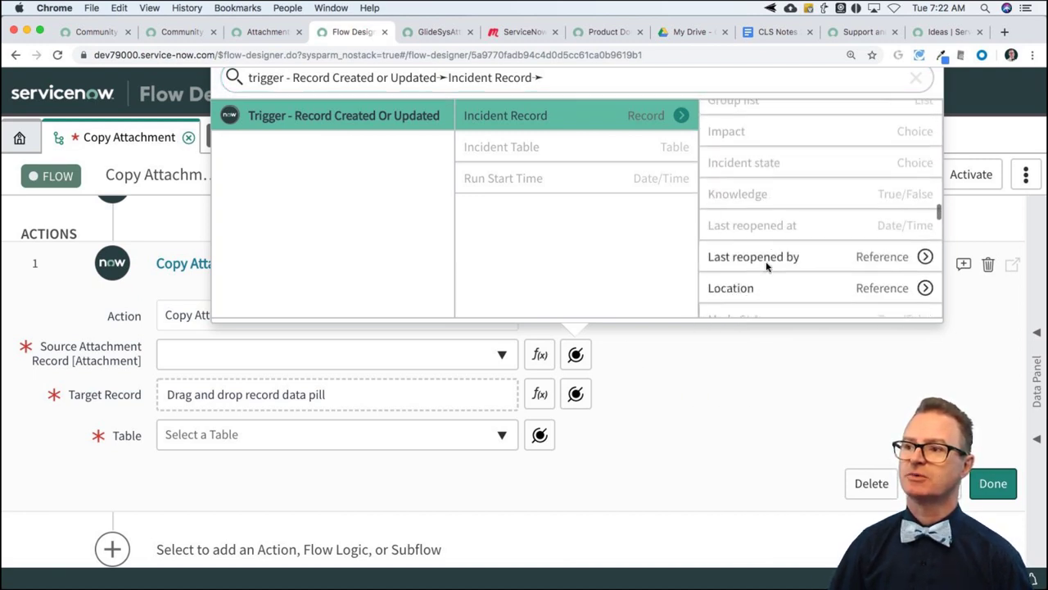
pyautogui.click(754, 373)
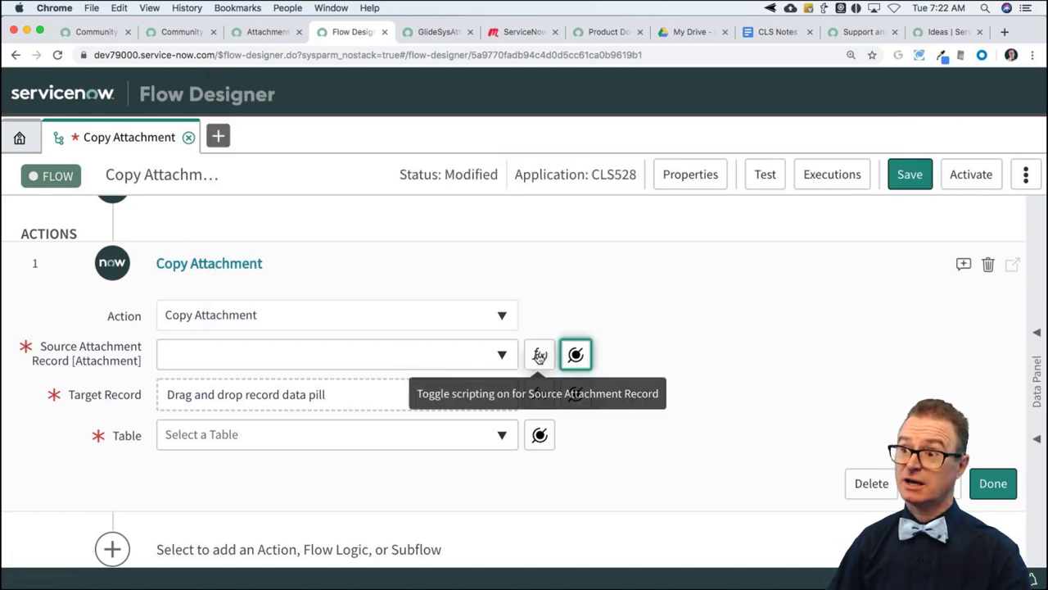
# - Turn on scripting for the Source Attachment Record, review the sample script comment and add an empty line below it
pyautogui.click(540, 356)
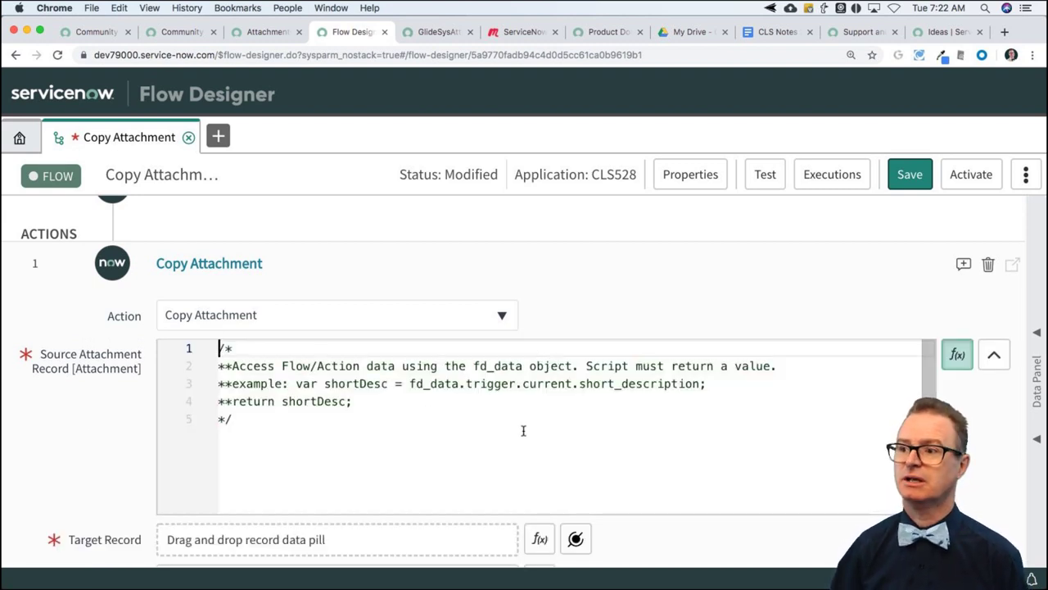
pyautogui.click(378, 419)
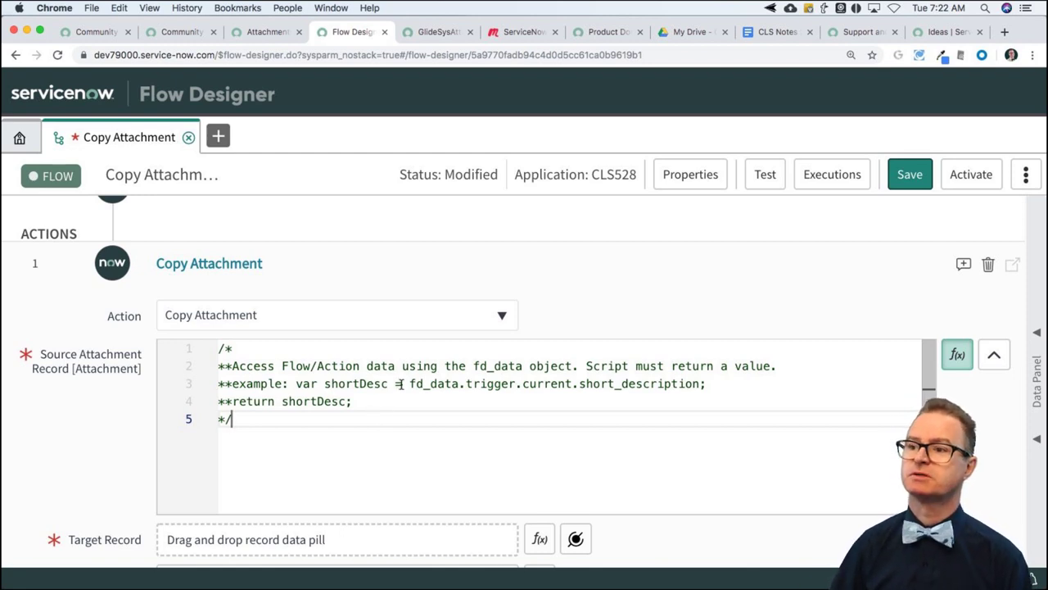
pyautogui.moveTo(410, 383); pyautogui.dragTo(665, 383)
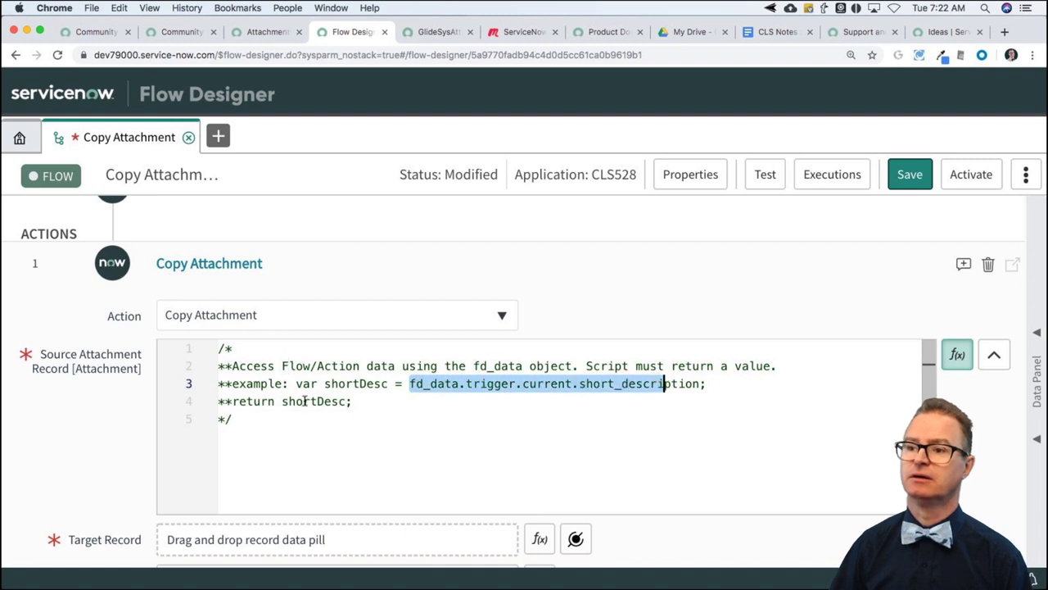
pyautogui.moveTo(234, 401); pyautogui.dragTo(352, 401)
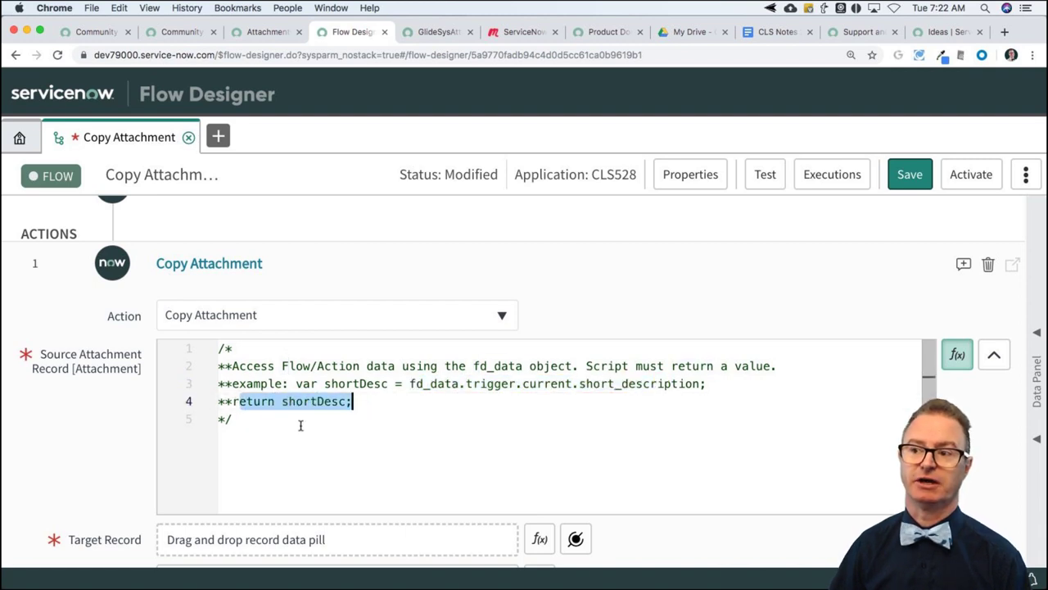
pyautogui.click(301, 425)
pyautogui.press('Return')
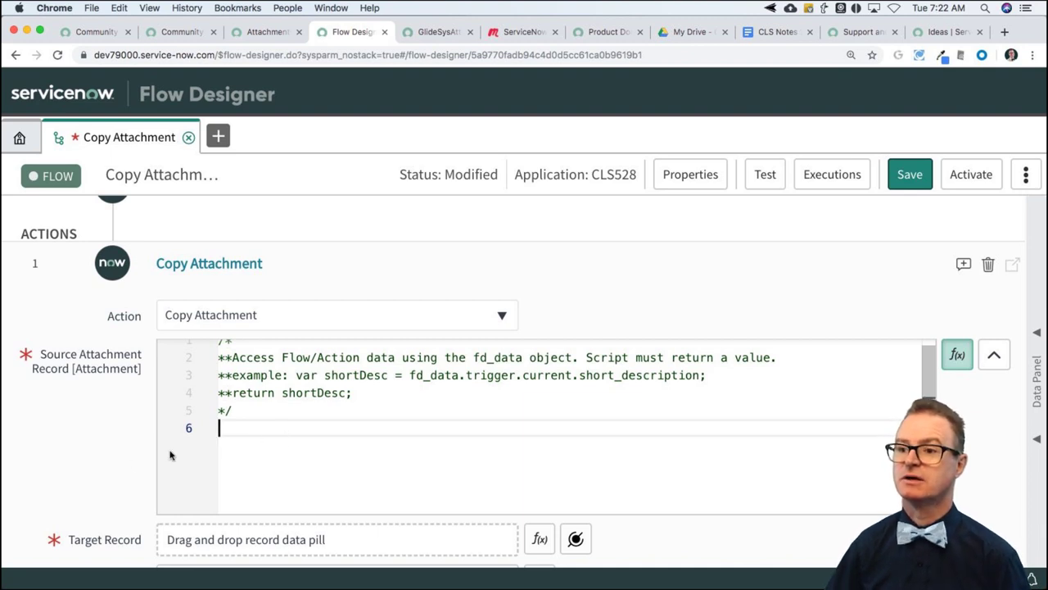
pyautogui.scroll(-3, 189, 459)
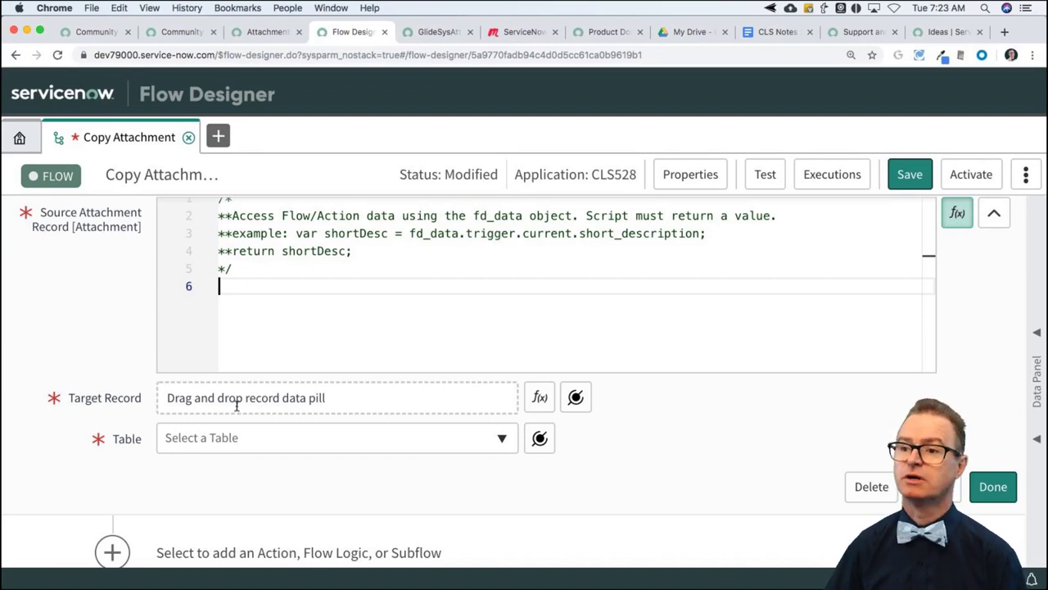
pyautogui.click(97, 298)
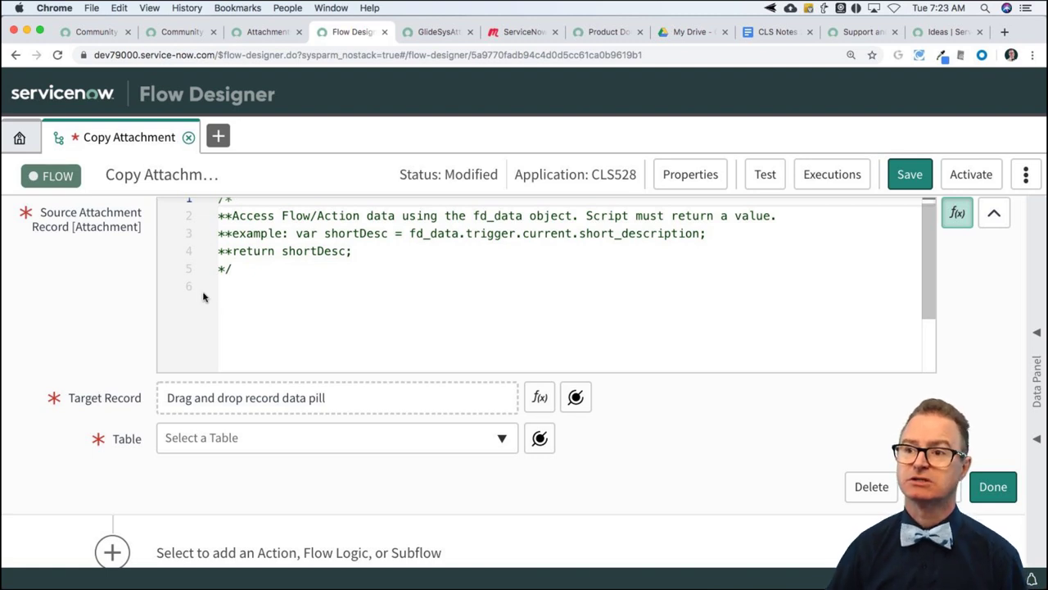
pyautogui.scroll(3, 98, 303)
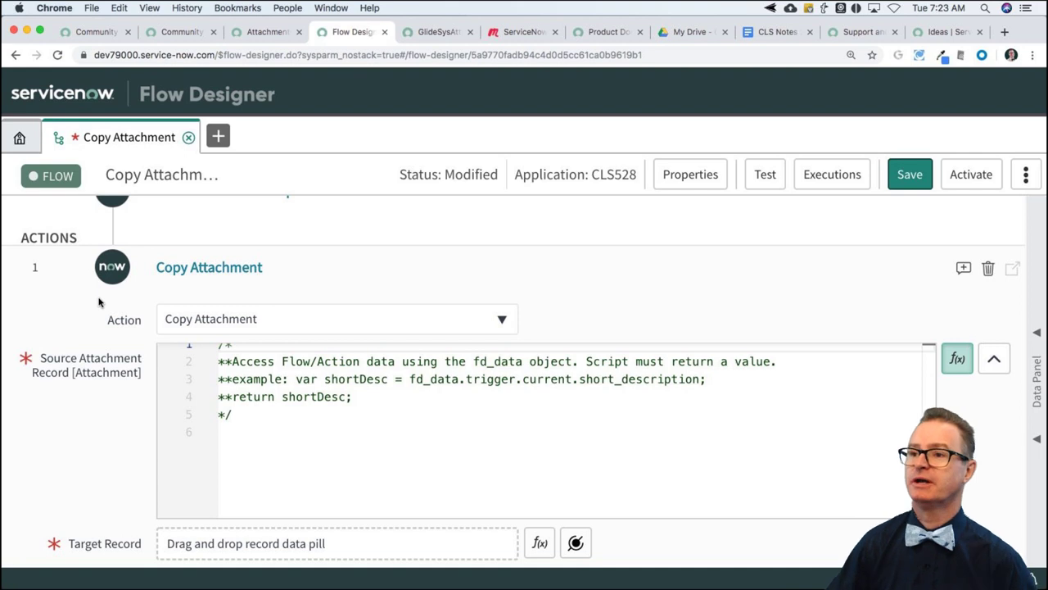
# - Switch to the Community home page and filter its content list to unreplied questions
pyautogui.click(106, 34)
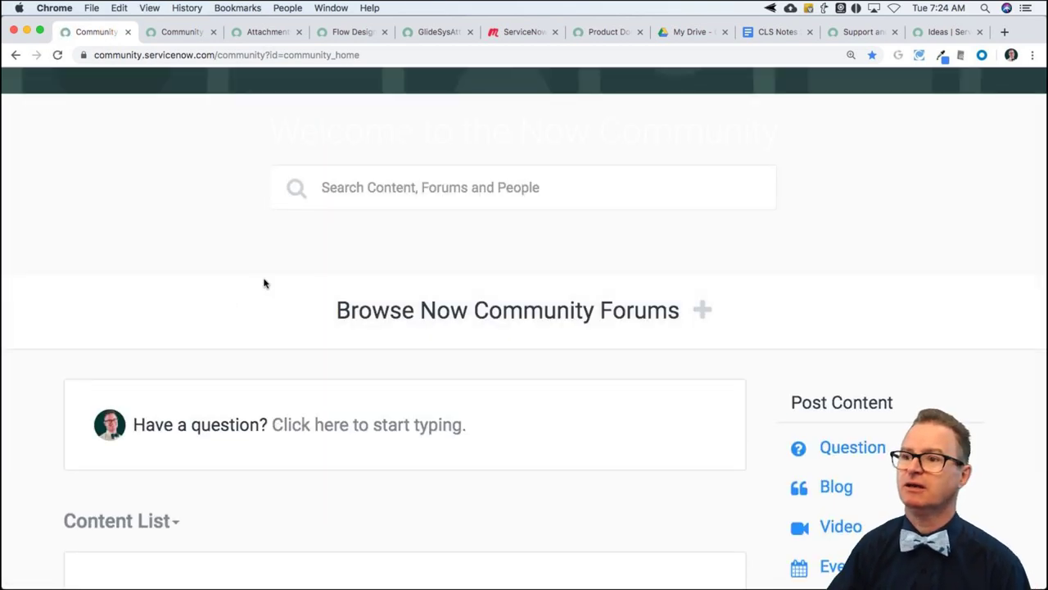
pyautogui.scroll(-3, 226, 268)
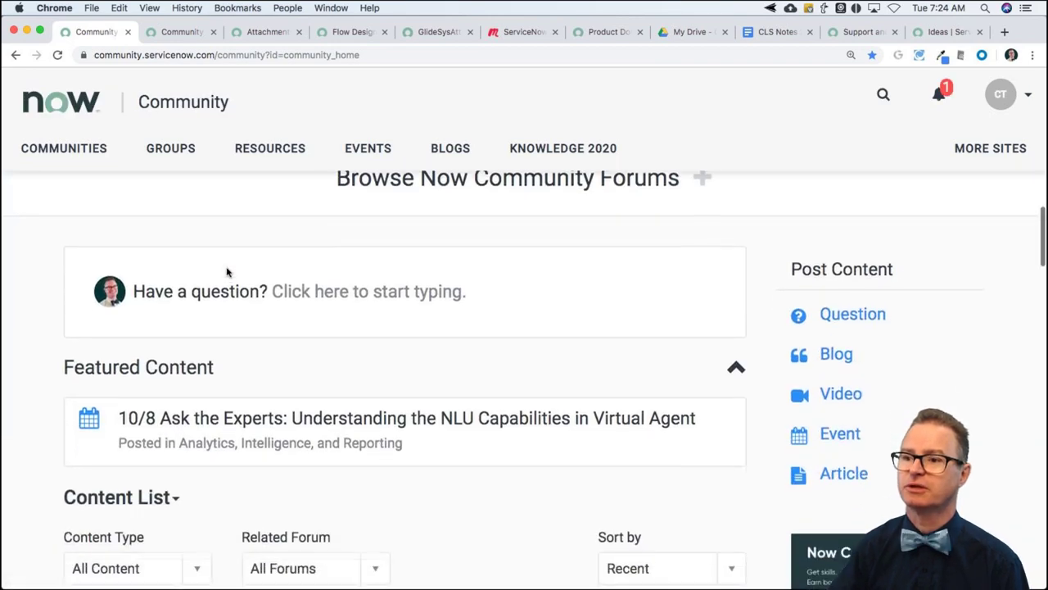
pyautogui.scroll(-1, 228, 272)
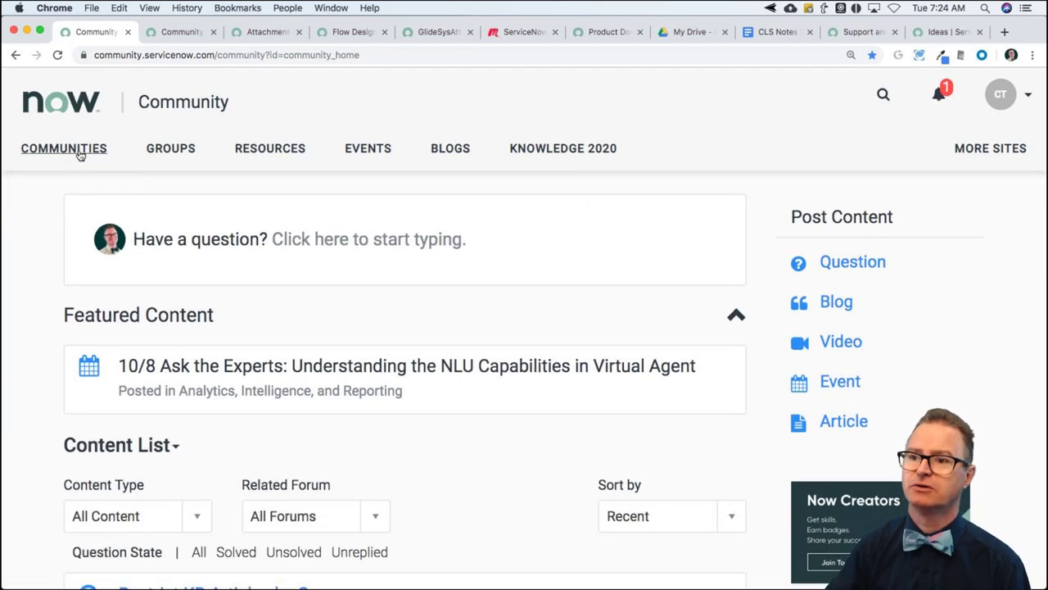
pyautogui.click(80, 151)
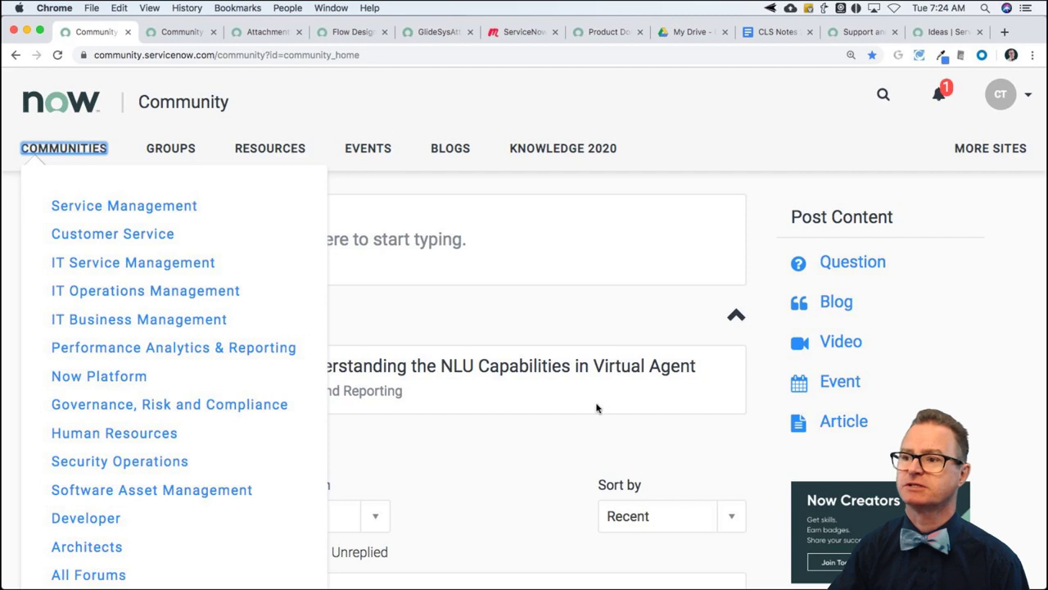
pyautogui.click(575, 327)
pyautogui.scroll(-2, 398, 480)
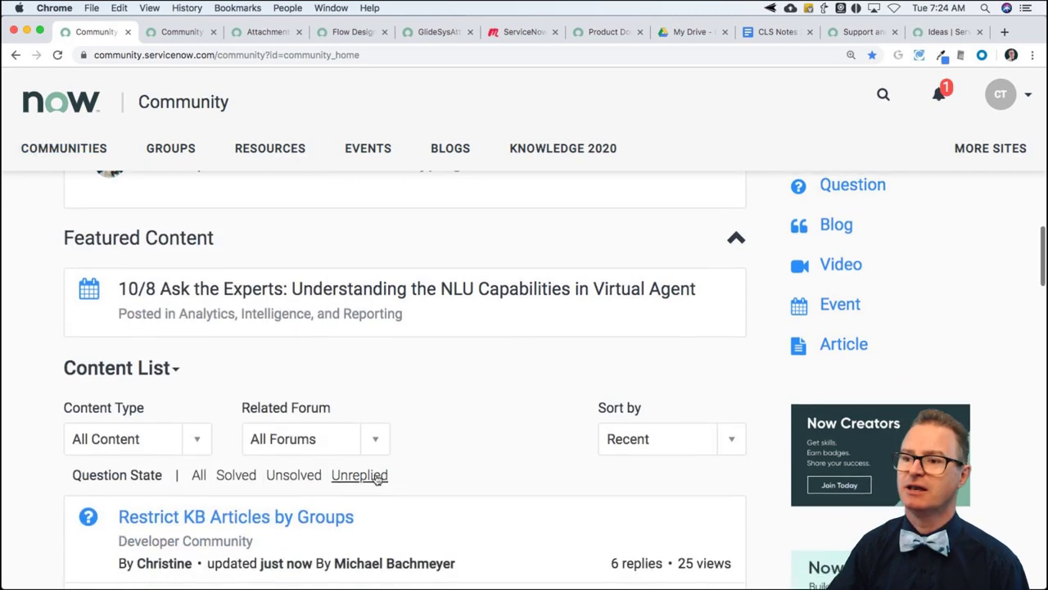
pyautogui.click(363, 475)
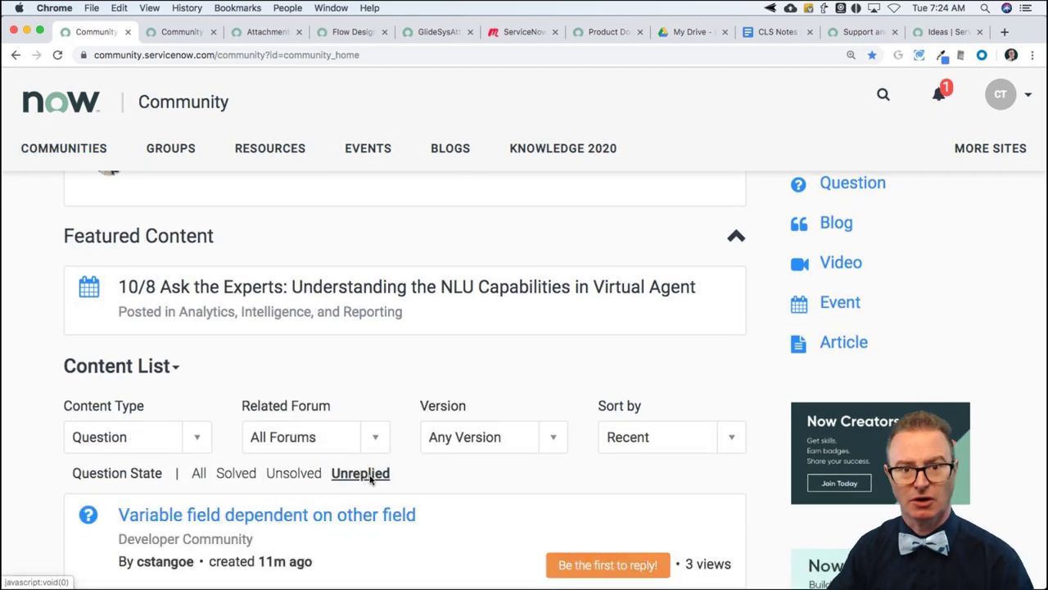
# - Open the unreplied question "Variable field dependent on other field" in a separate browser tab and switch to it
pyautogui.scroll(-3, 40, 510)
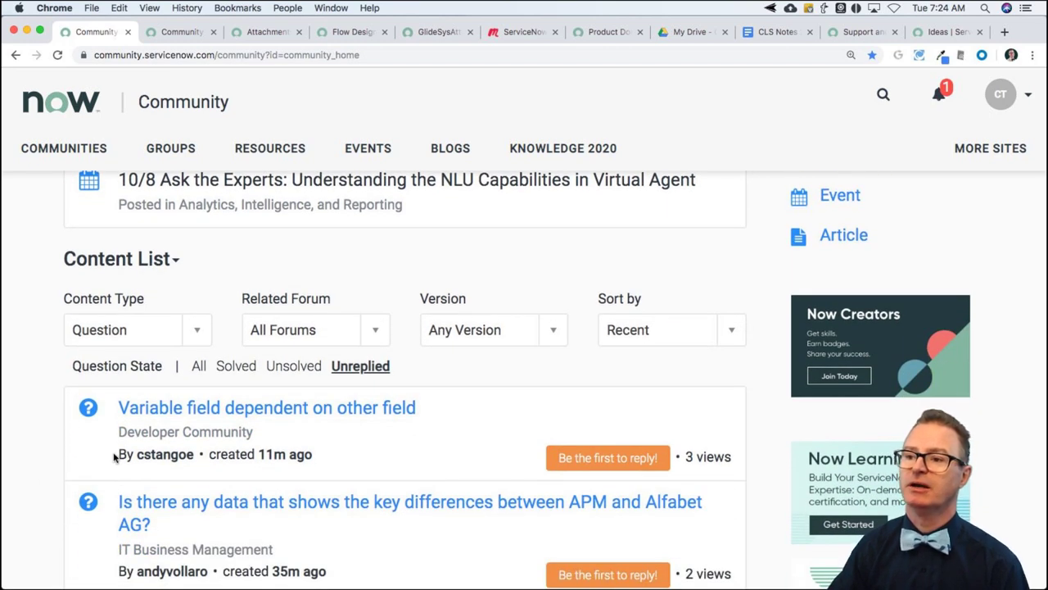
pyautogui.keyDown('super'); pyautogui.click(237, 407); pyautogui.keyUp('super')
pyautogui.click(166, 32)
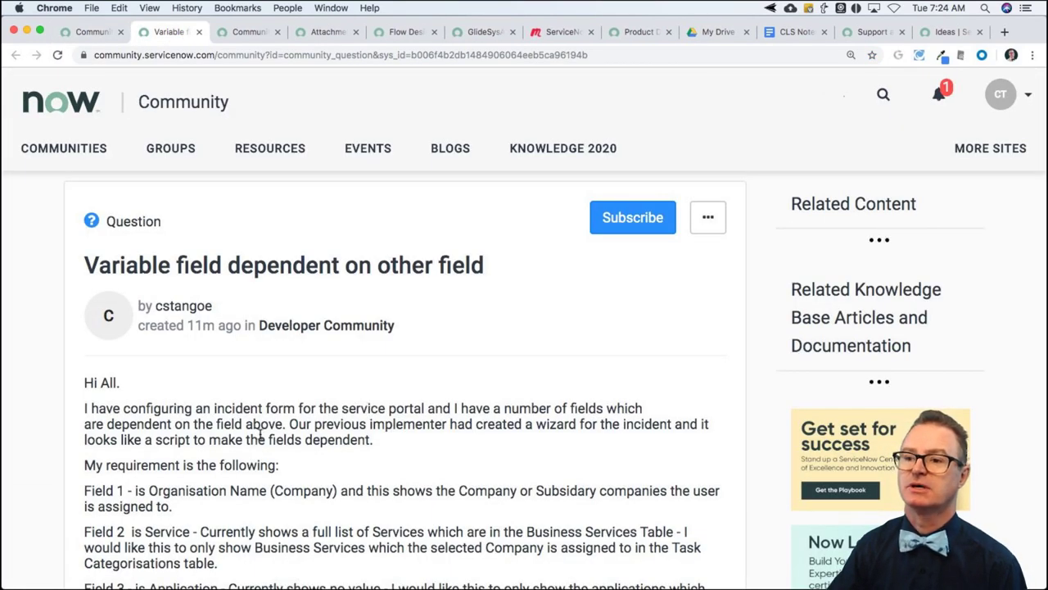
# - Read the question's description and its requirements for the Organisation Name, Service, Application and Category fields
pyautogui.scroll(-2, 261, 436)
pyautogui.scroll(-1, 260, 437)
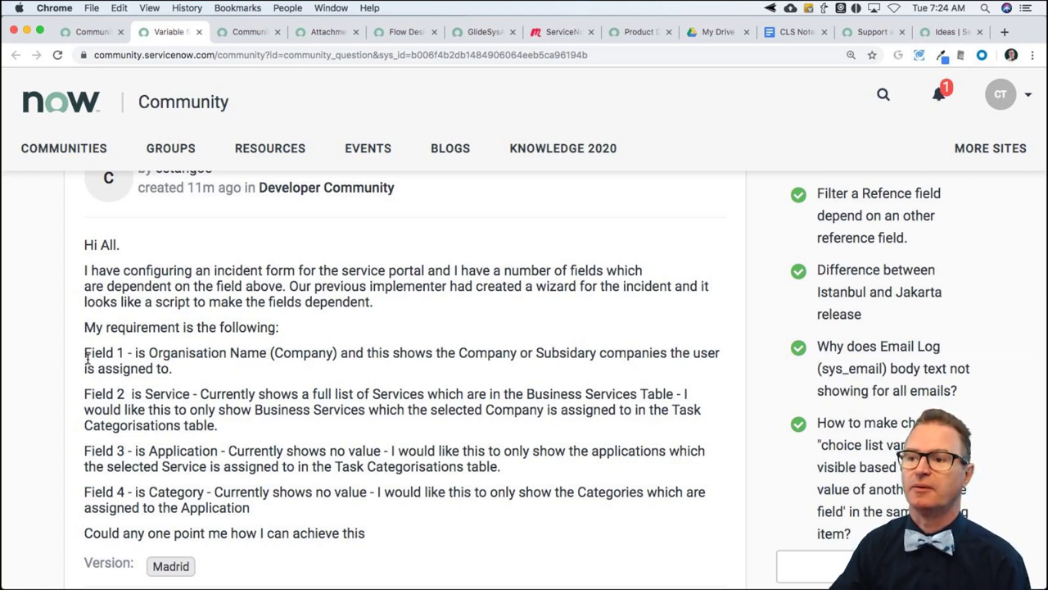
pyautogui.moveTo(172, 358); pyautogui.dragTo(543, 354)
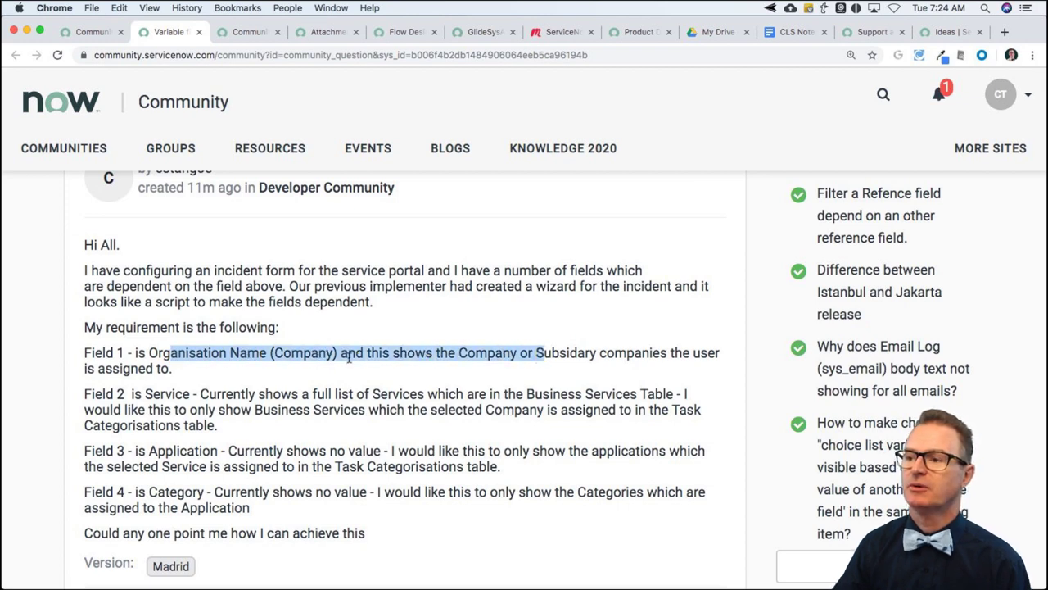
pyautogui.click(198, 368)
pyautogui.scroll(-1, 164, 361)
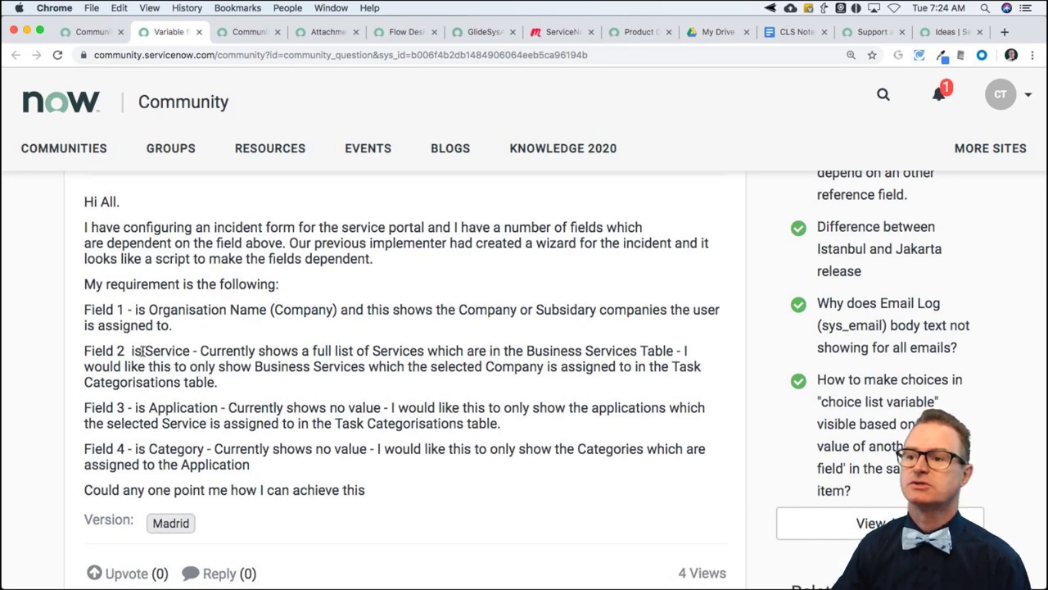
pyautogui.moveTo(222, 350); pyautogui.dragTo(589, 354)
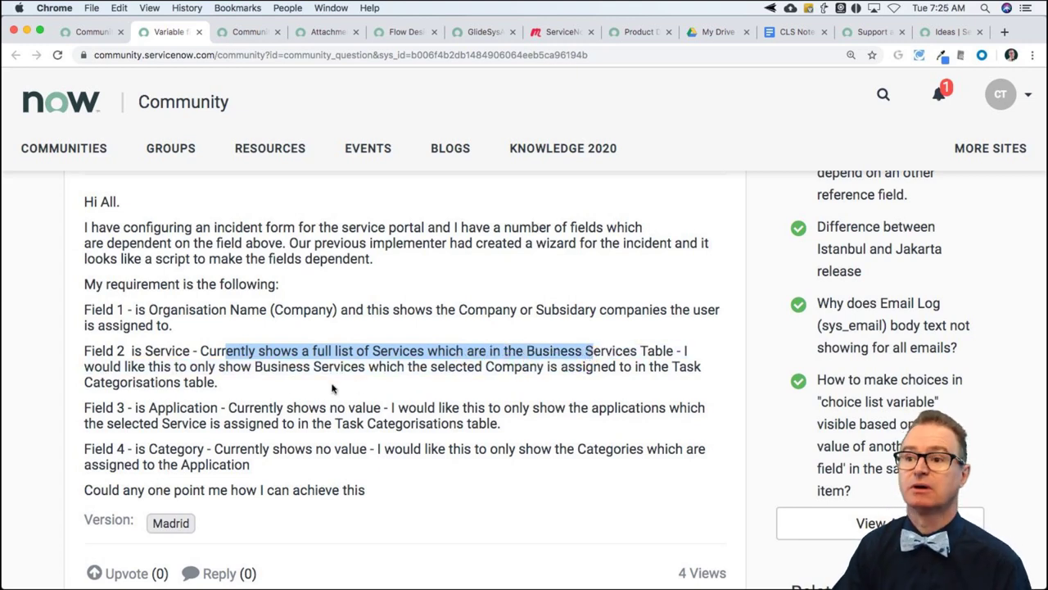
pyautogui.scroll(1, 275, 396)
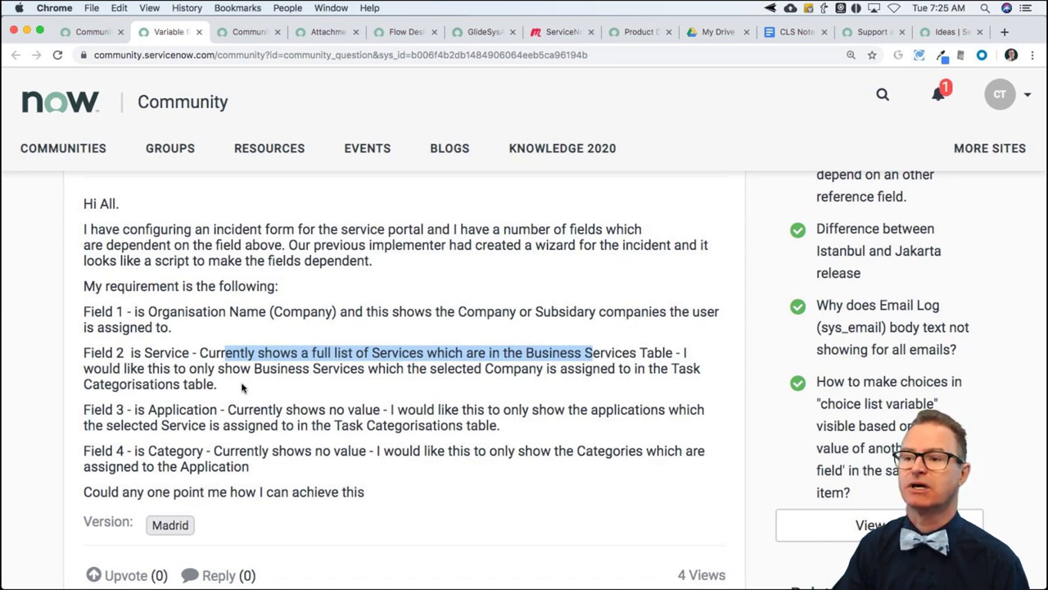
pyautogui.click(219, 385)
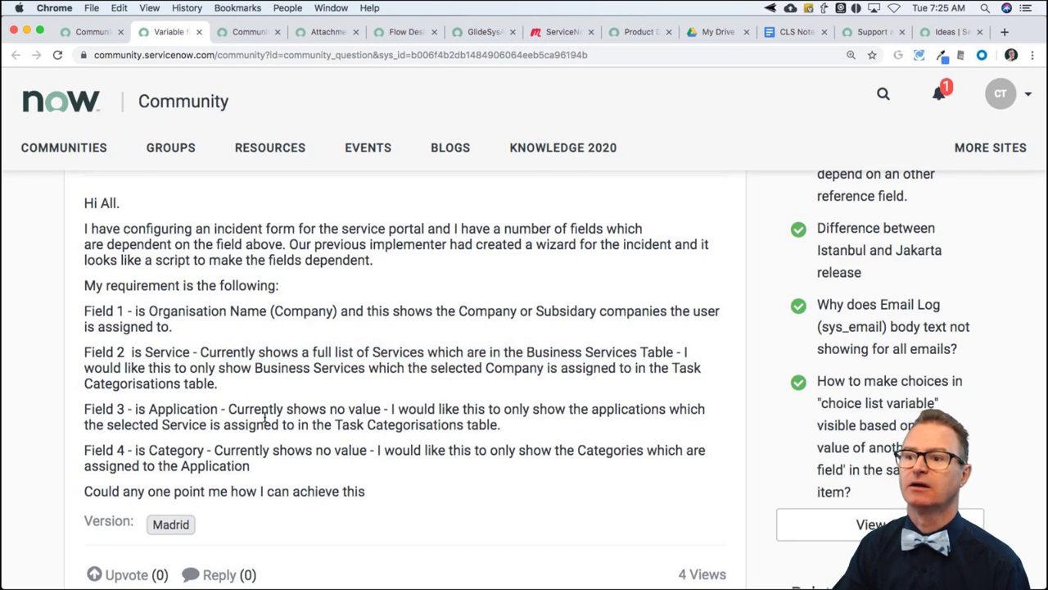
pyautogui.click(245, 423)
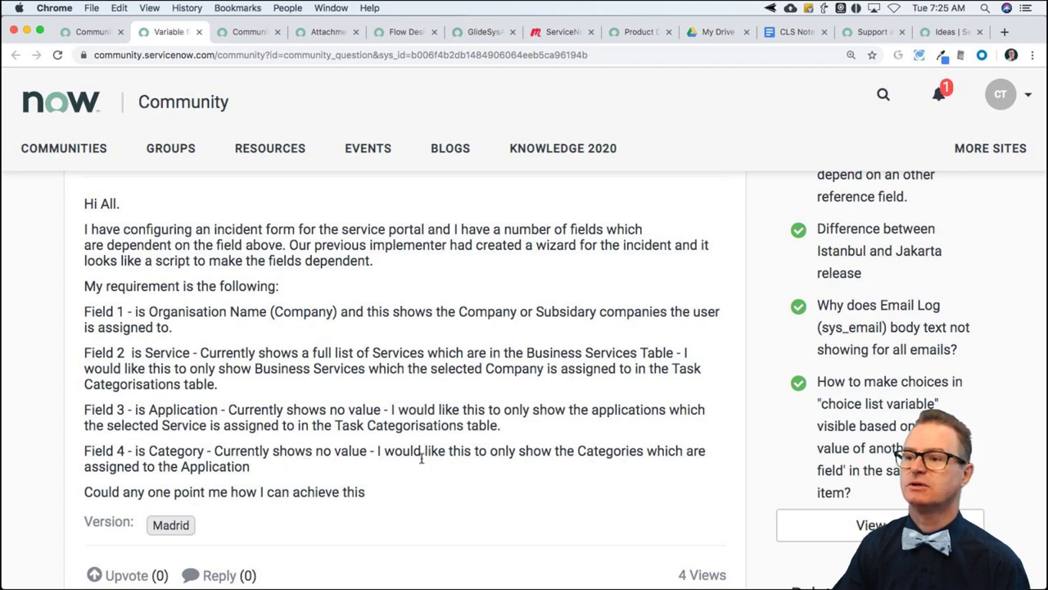
# - Open the reply editor below the question
pyautogui.scroll(-3, 364, 456)
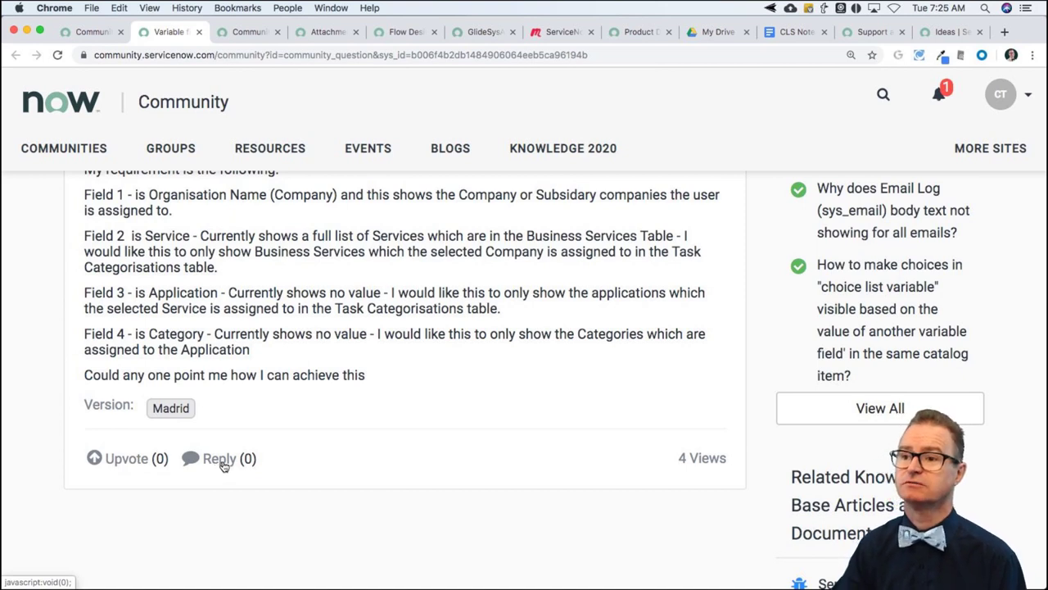
pyautogui.click(219, 459)
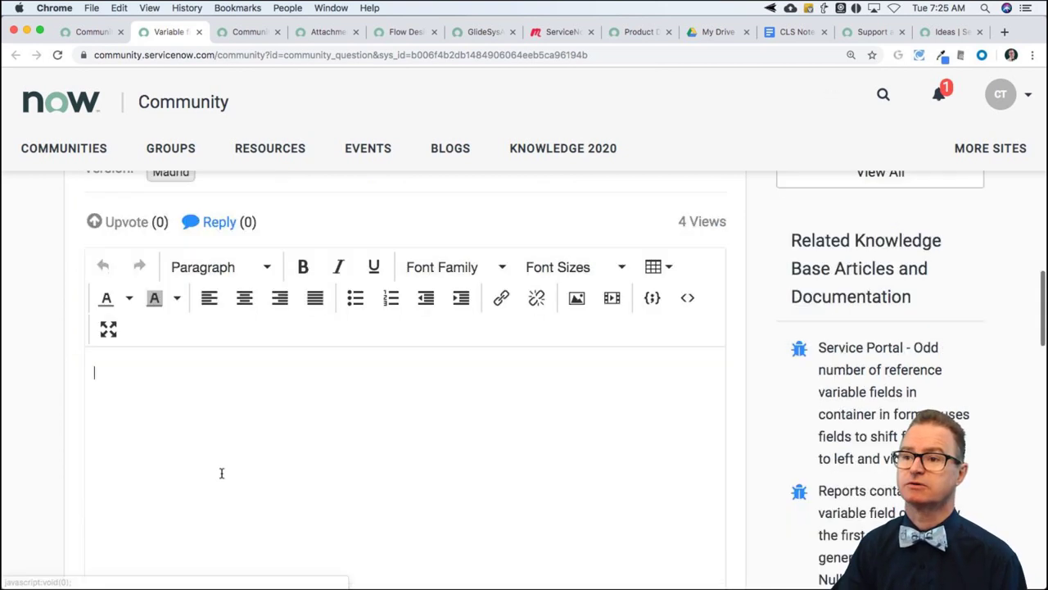
pyautogui.write('You ')
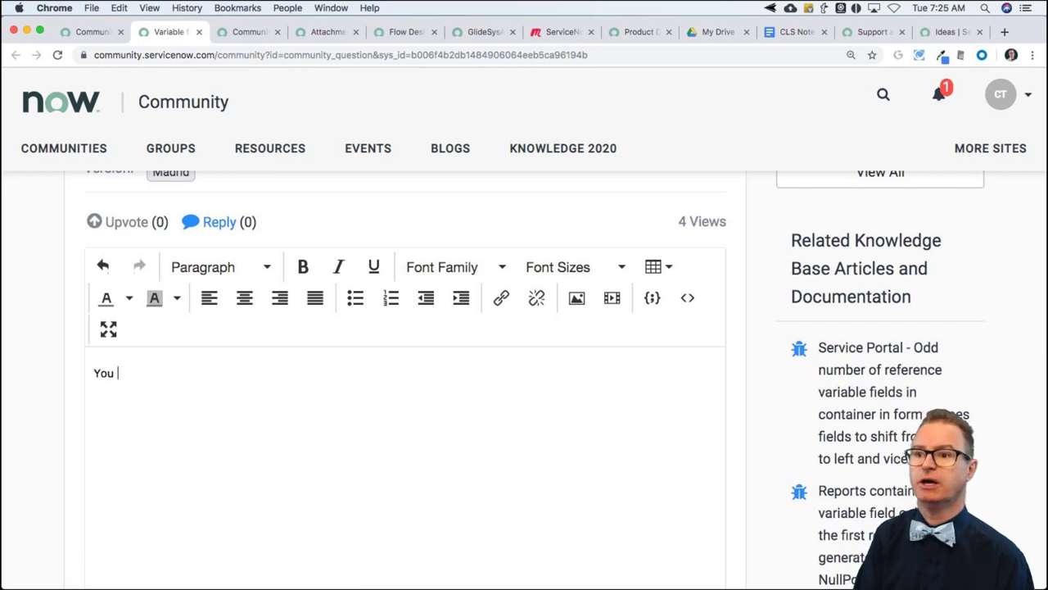
pyautogui.write('may be abl')
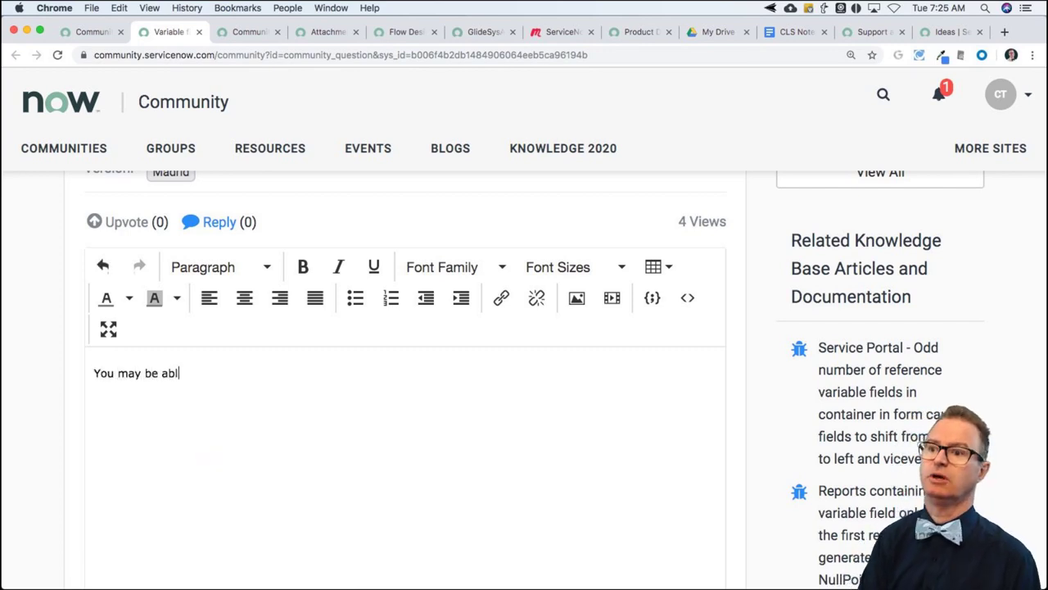
pyautogui.write('e to the fir')
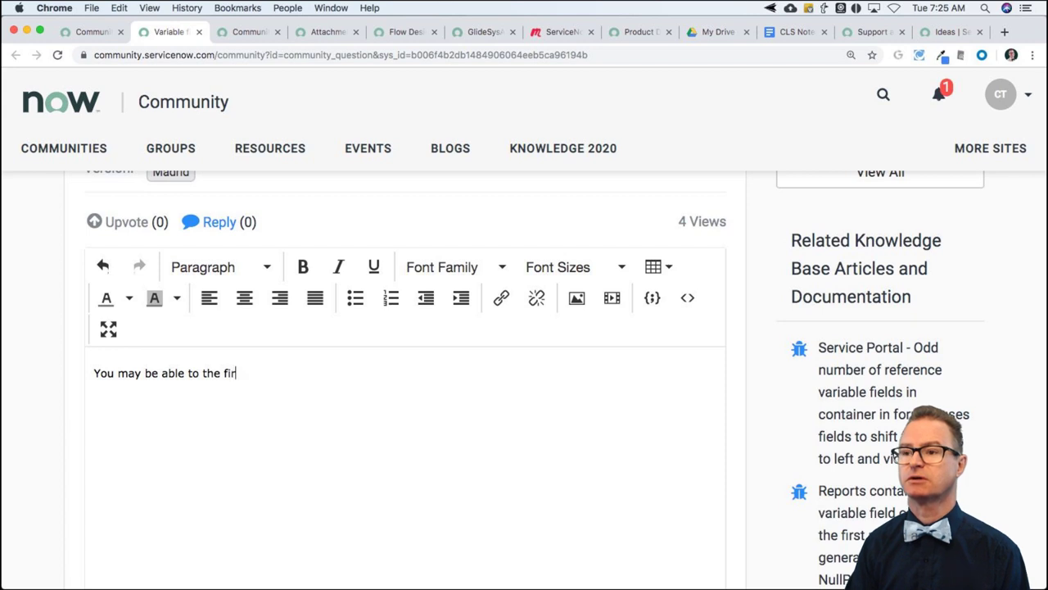
pyautogui.write('st as a')
pyautogui.press('super+a')
pyautogui.write('THis i')
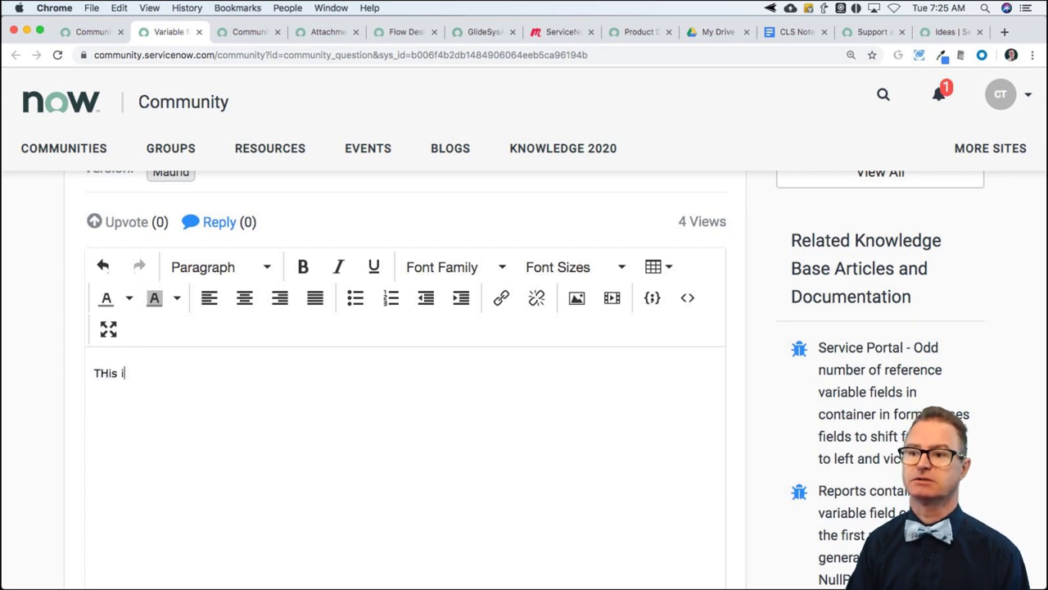
pyautogui.write('s')
pyautogui.press('super+a')
# - Begin the reply with the sentence "This is going to be a non-trivial effort."
pyautogui.write('This is')
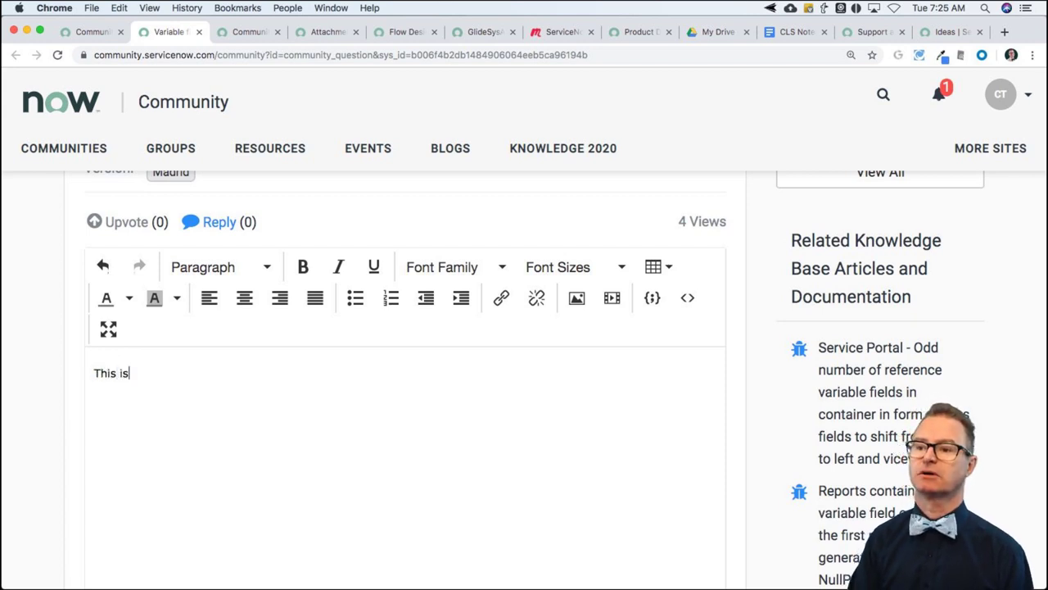
pyautogui.write(' going to be a non-t')
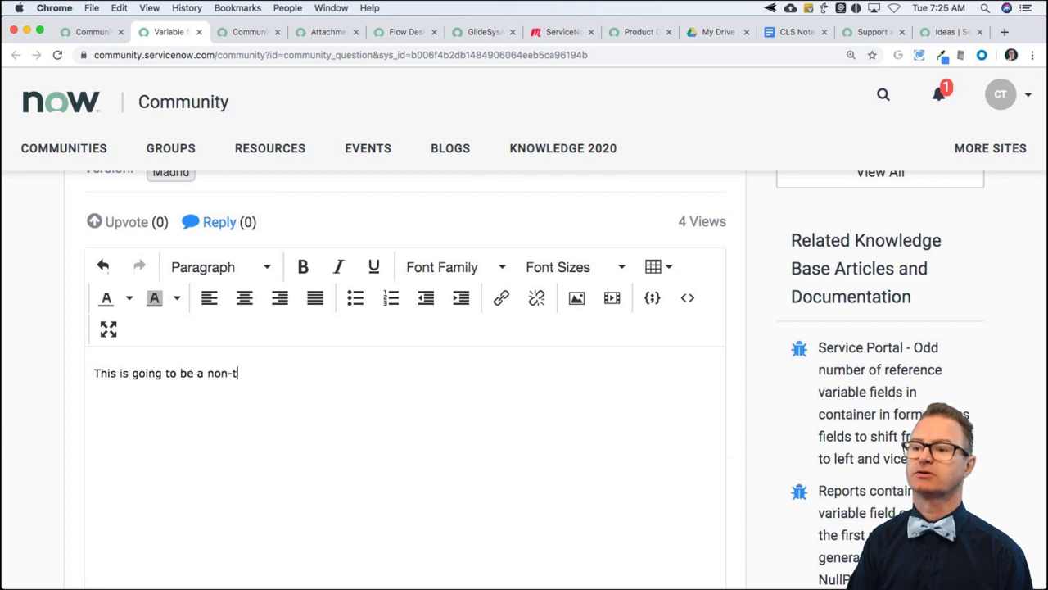
pyautogui.write('rivial effort. ')
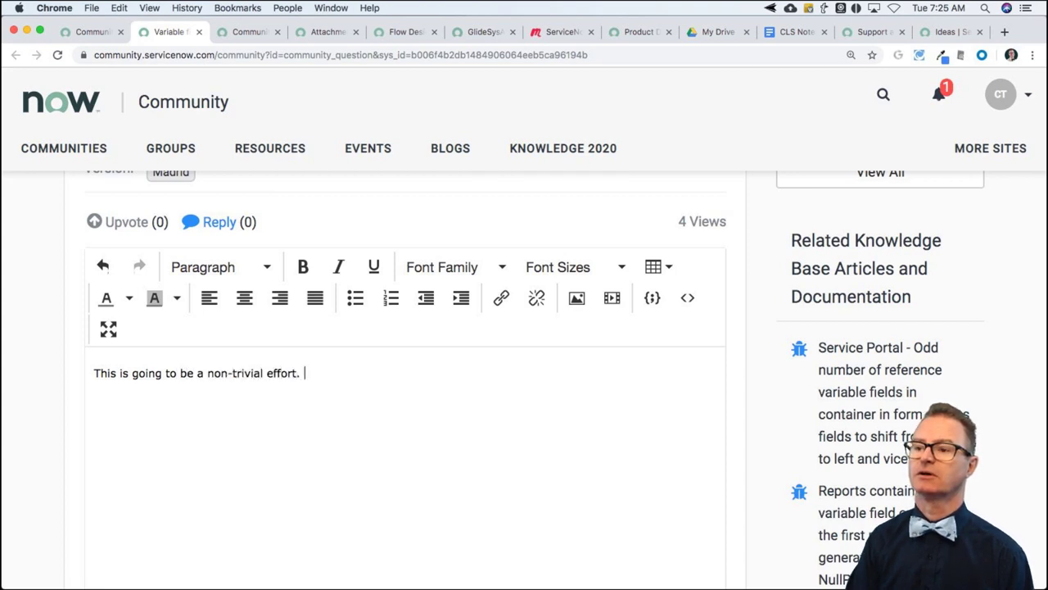
# - Continue the reply with "You may be able to do the first one with a simple reference qualifier (assuming)"
pyautogui.write('You')
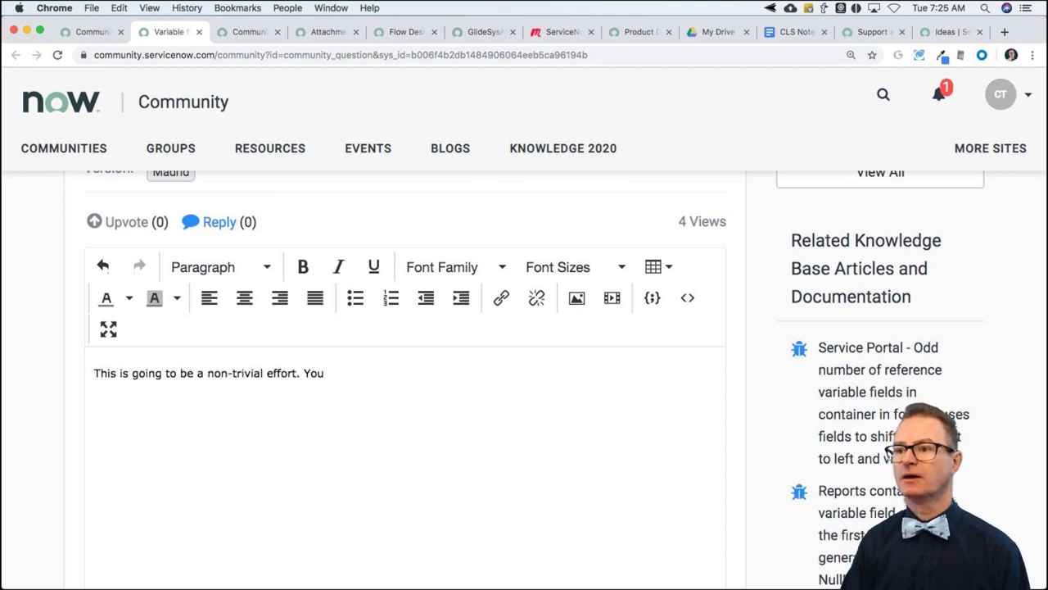
pyautogui.write(' may be able ')
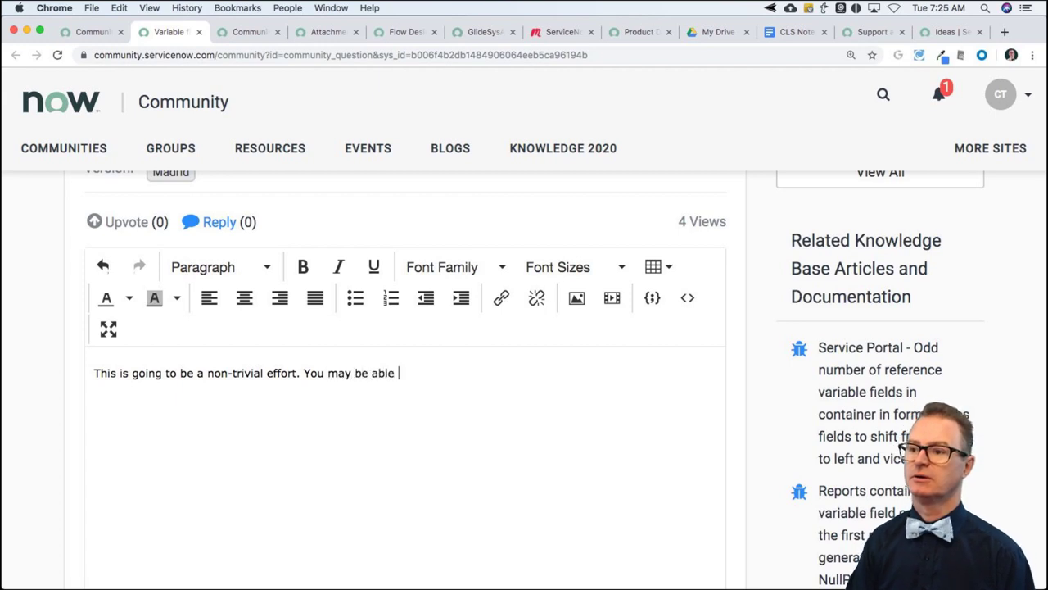
pyautogui.write('to do the first one with a')
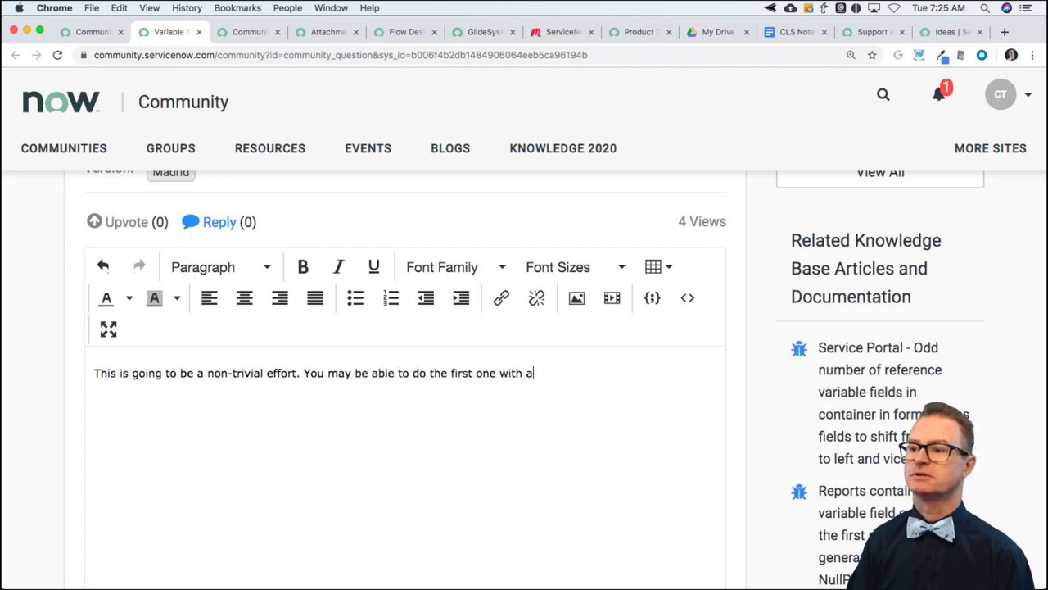
pyautogui.write(' simple r')
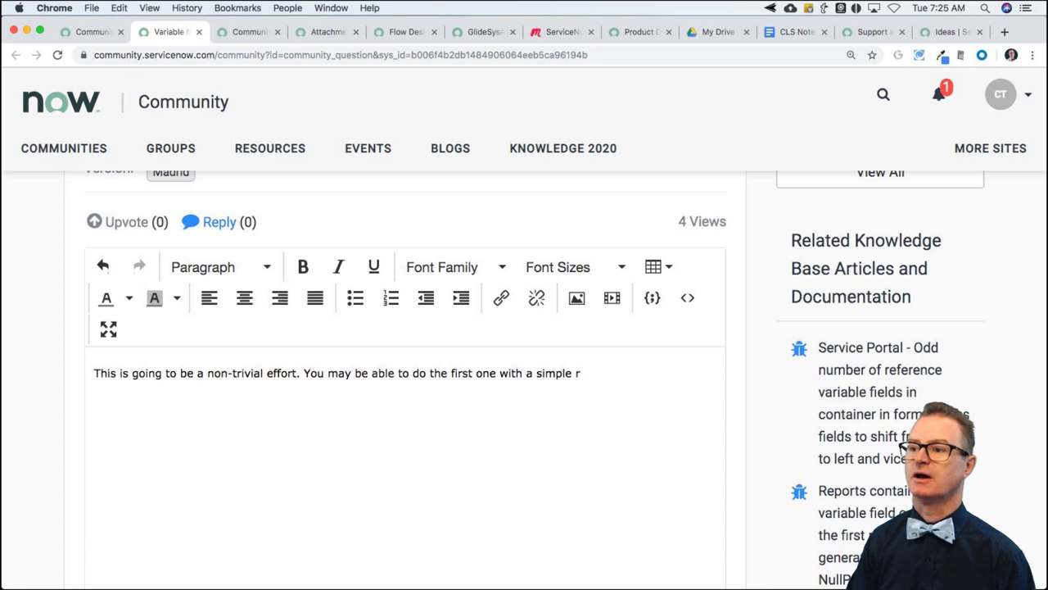
pyautogui.write('eference qualifie')
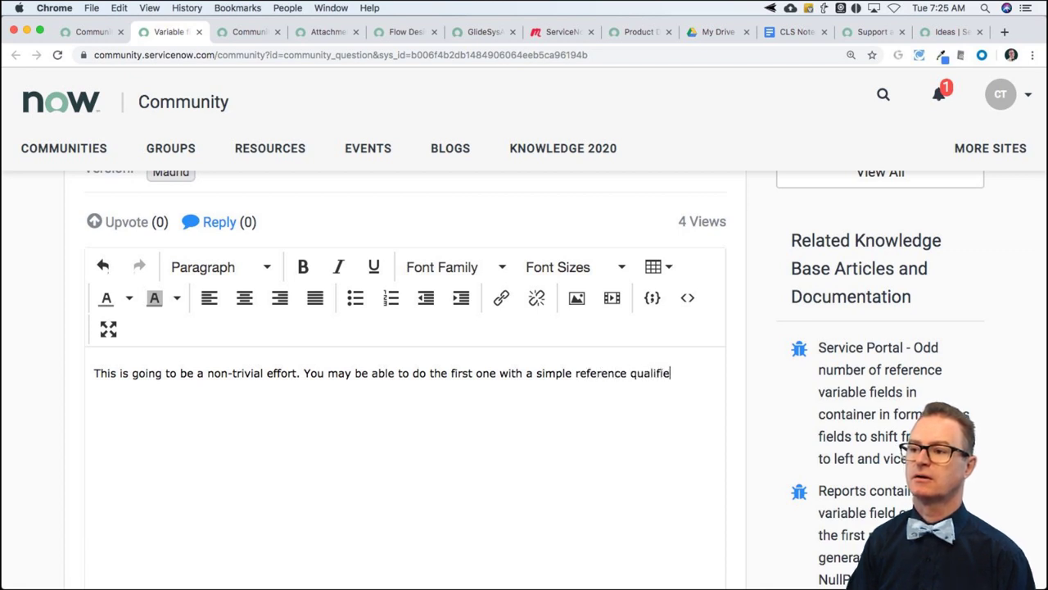
pyautogui.write('r (assuming)')
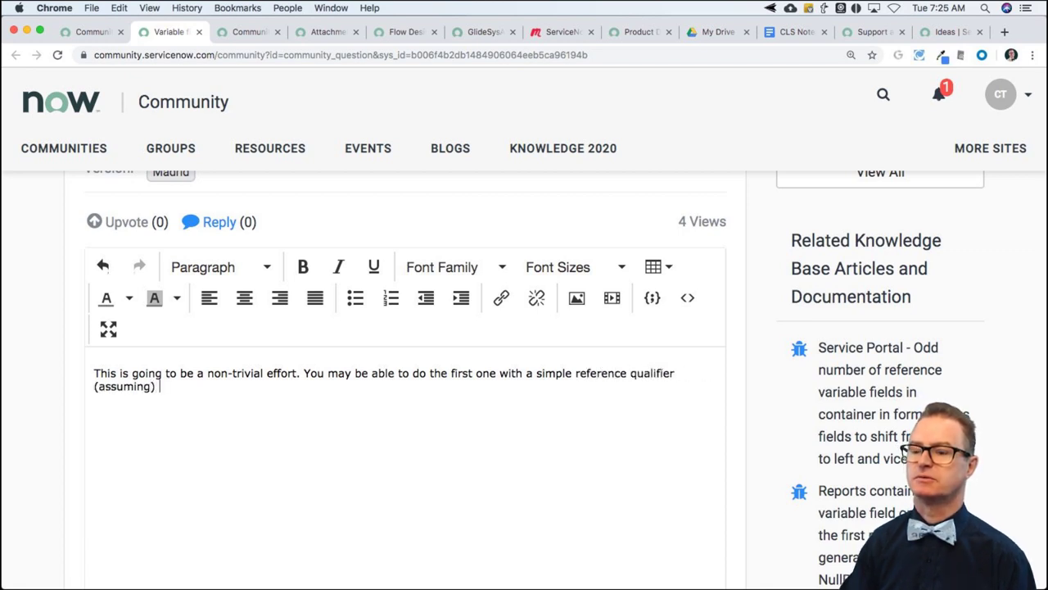
# - Complete the parenthetical as "(assuming Service is a reference field and the business service table has a company field on it you can filter with)."
pyautogui.scroll(8, 210, 439)
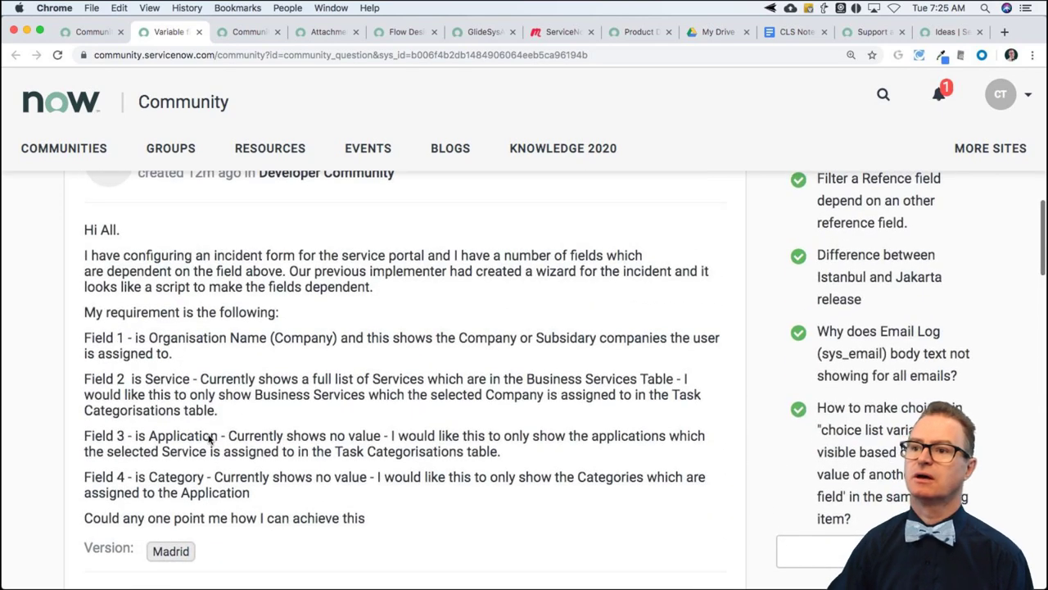
pyautogui.scroll(-7, 211, 440)
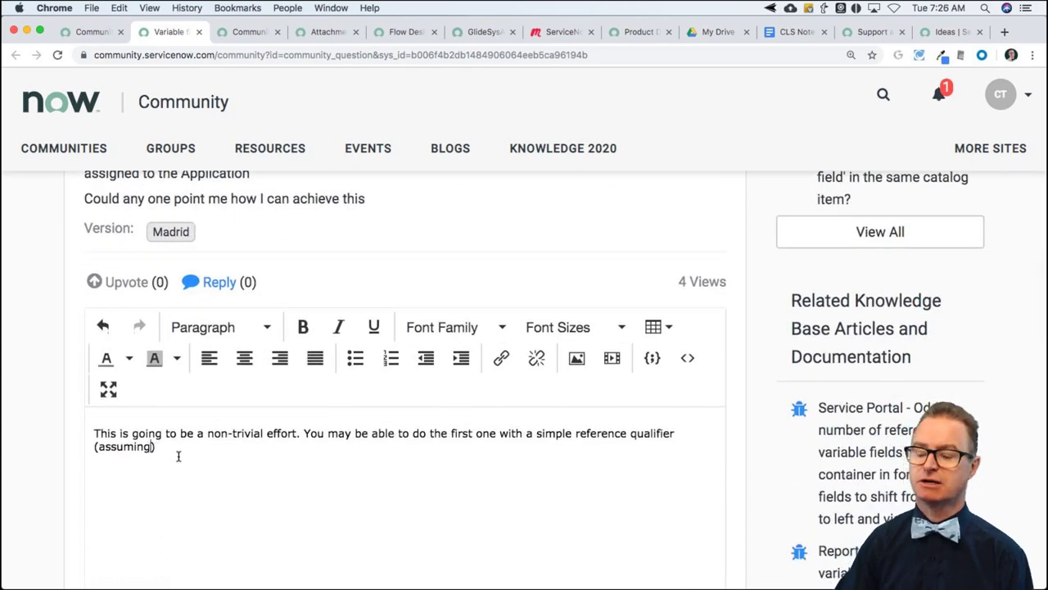
pyautogui.write('Service is a re')
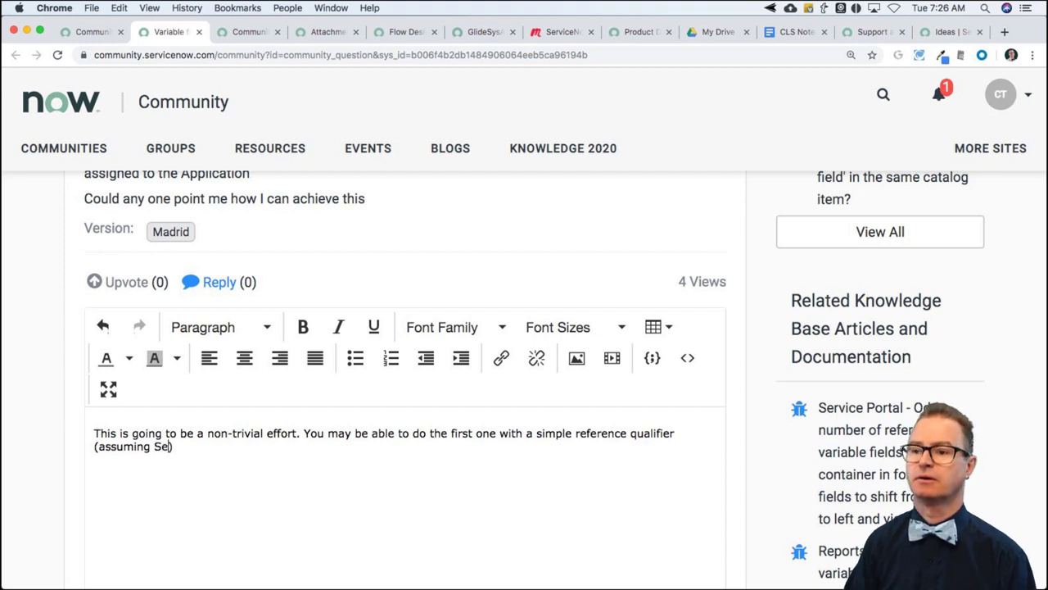
pyautogui.write('f')
pyautogui.press('BackSpace')
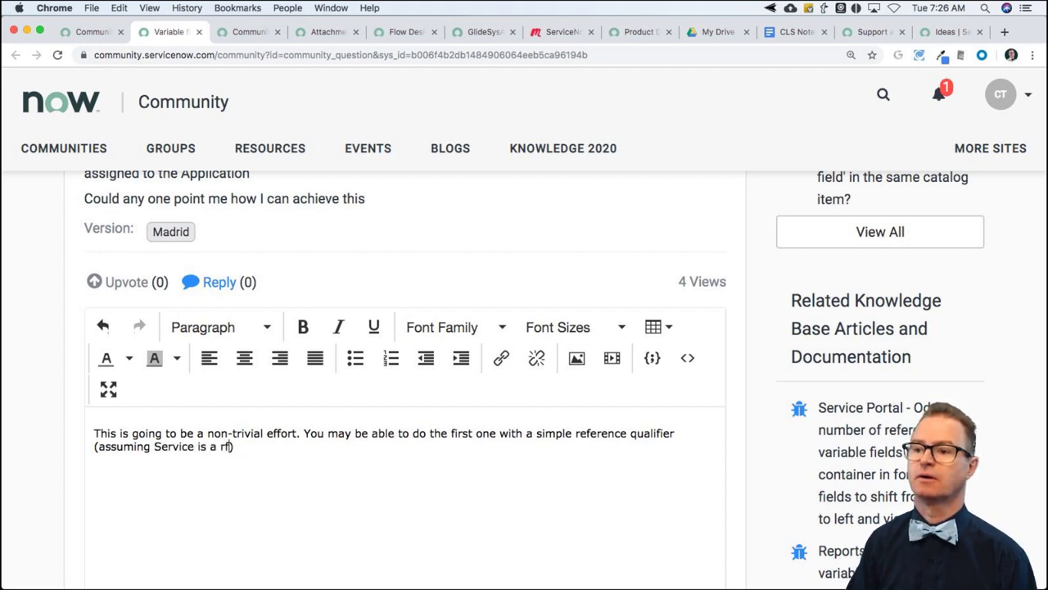
pyautogui.write('eference field and ')
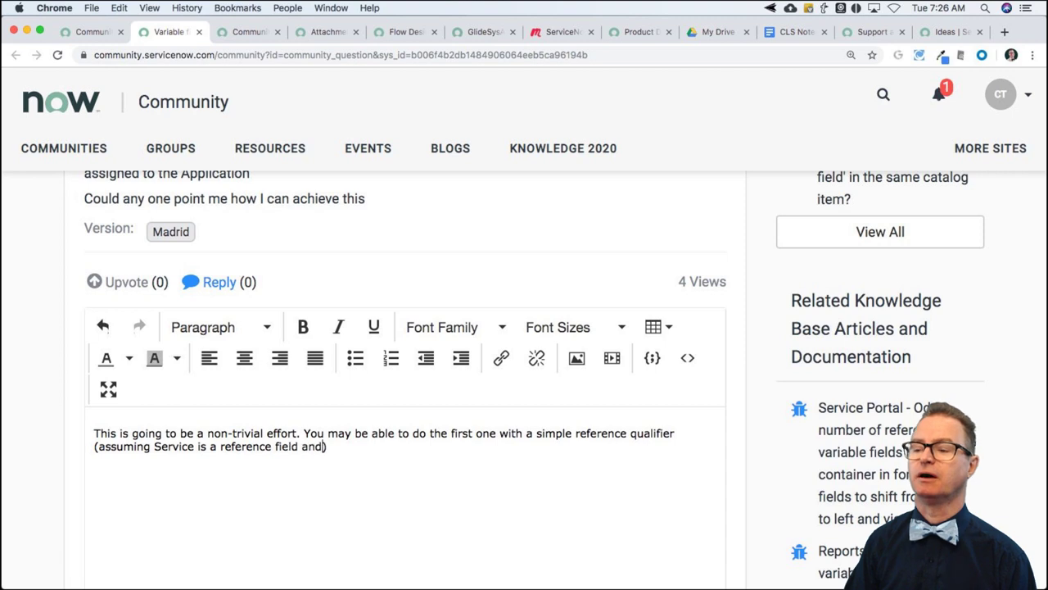
pyautogui.write('the business se')
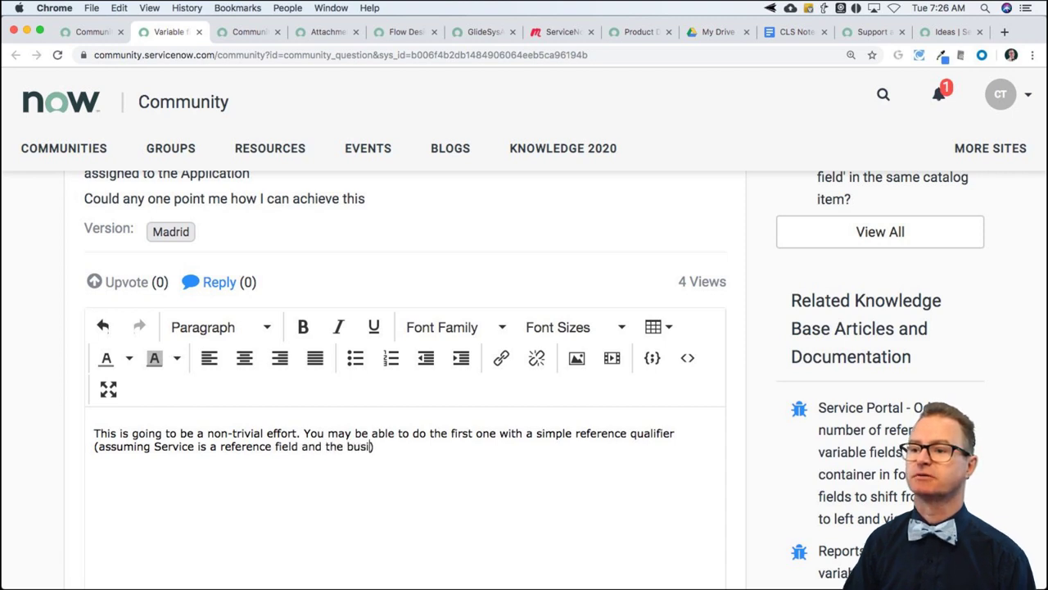
pyautogui.write('rvice table has ')
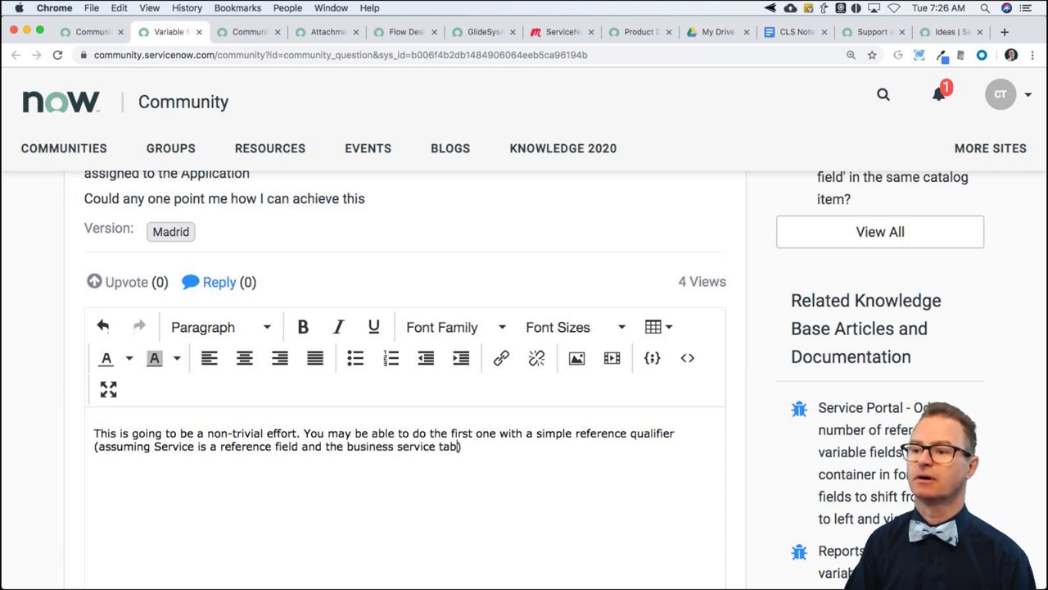
pyautogui.write('a company field ')
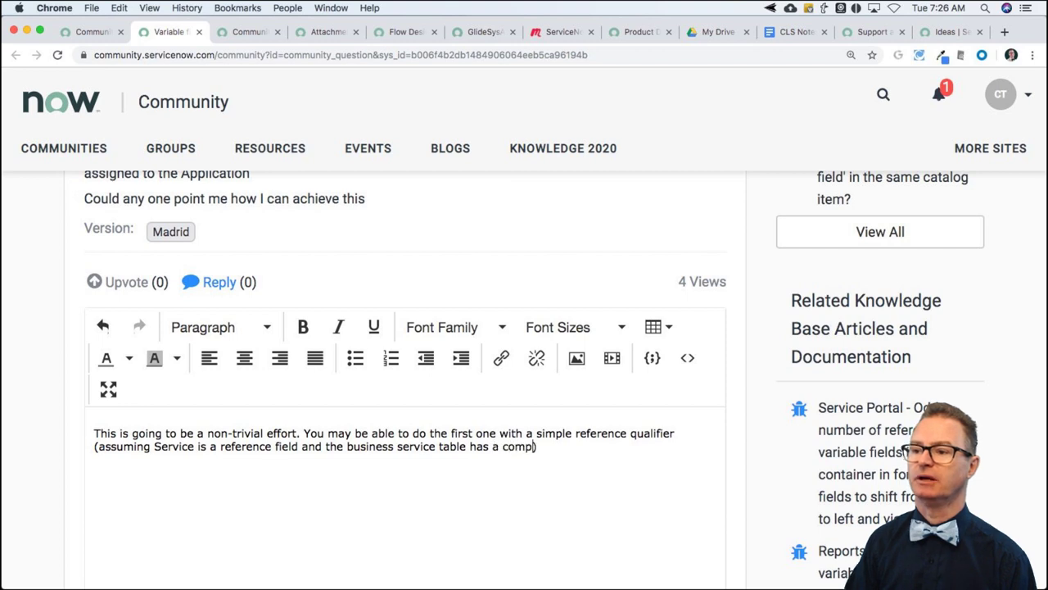
pyautogui.write('on it you can filter')
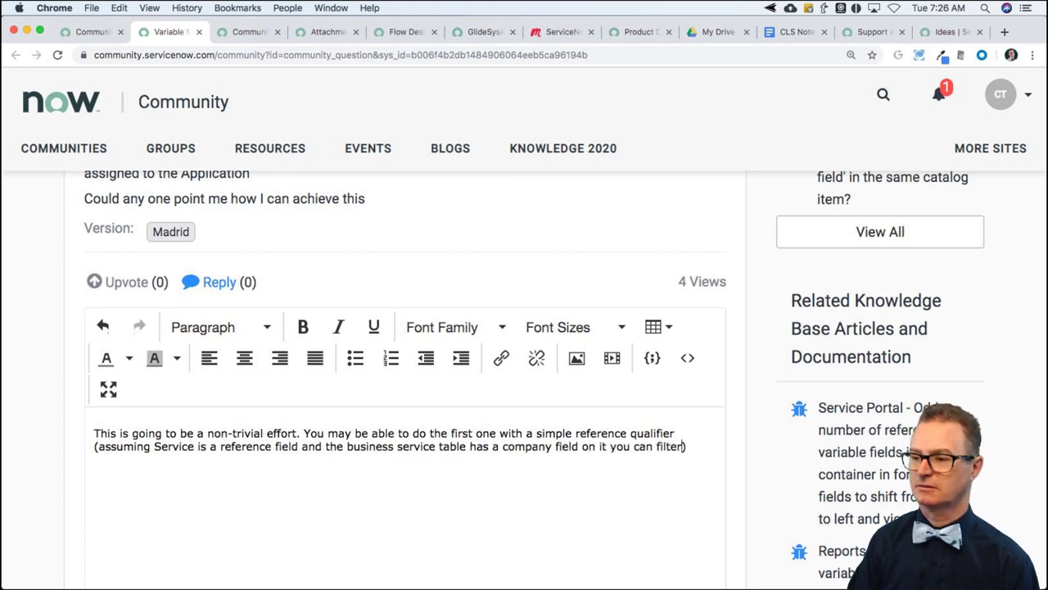
pyautogui.write(' with')
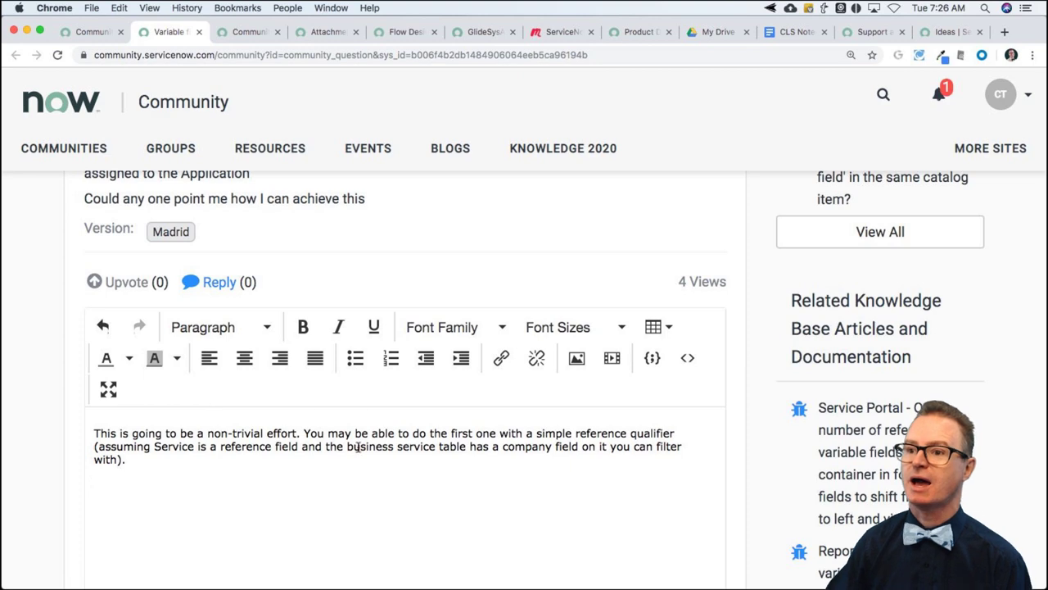
# - Start a second paragraph in the reply with "The others would have to be cleared"
pyautogui.scroll(5, 357, 450)
pyautogui.scroll(-5, 358, 455)
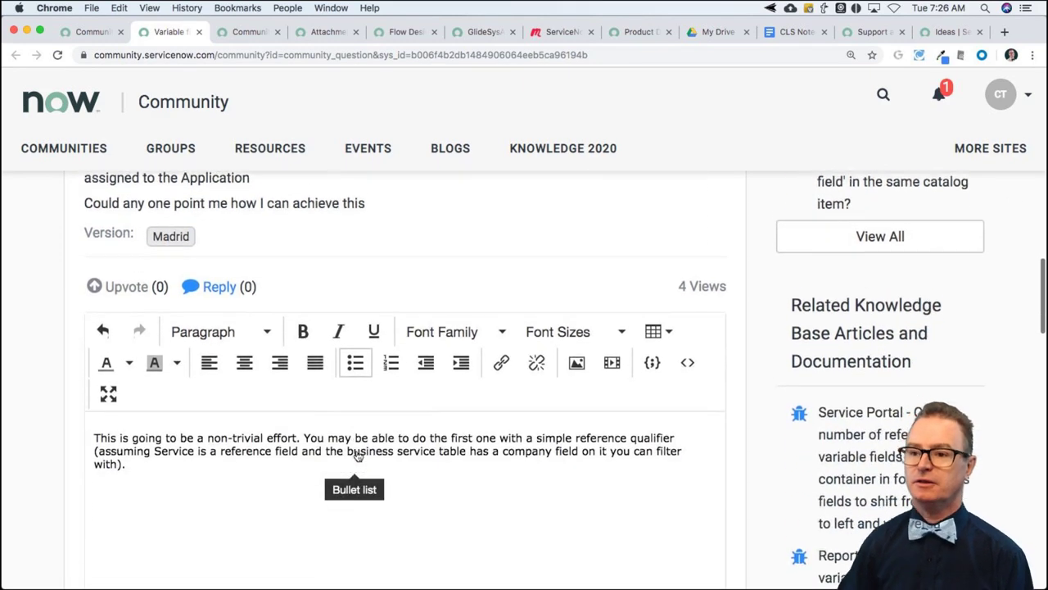
pyautogui.press('Return')
pyautogui.write('The others')
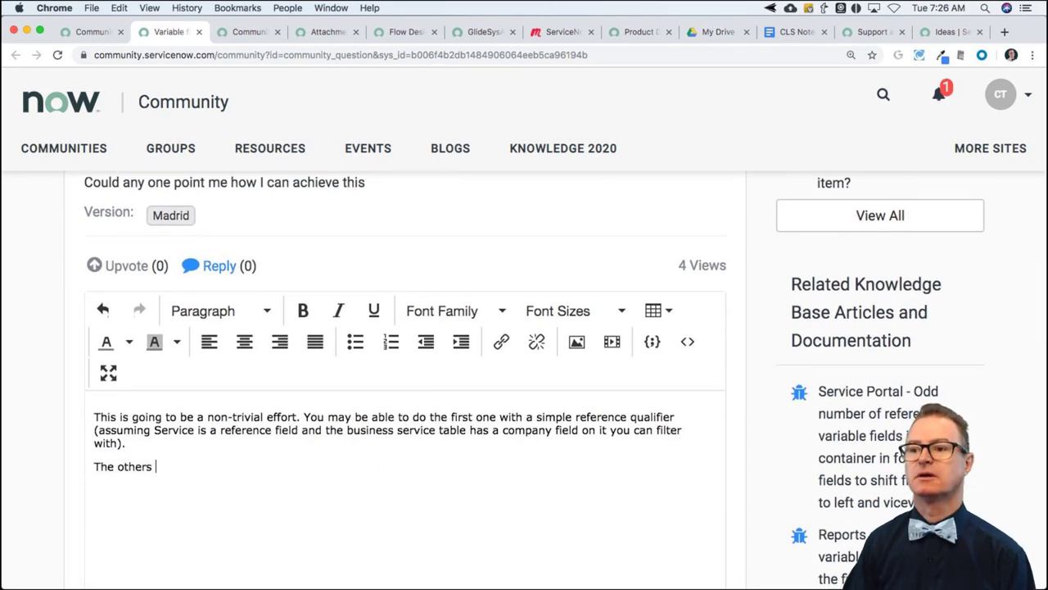
pyautogui.write(' would have ')
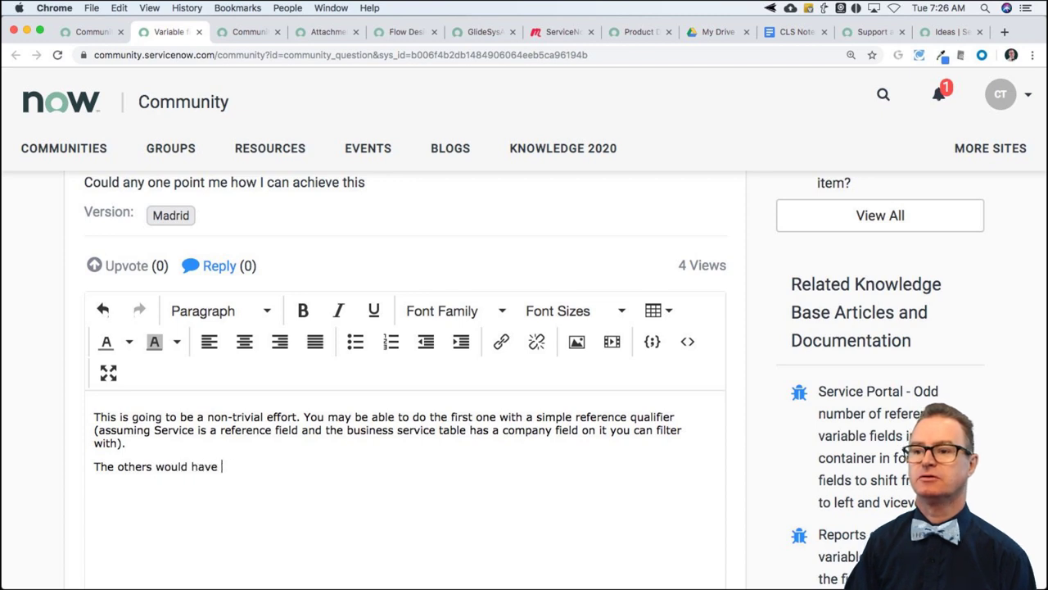
pyautogui.write('to be clearned if')
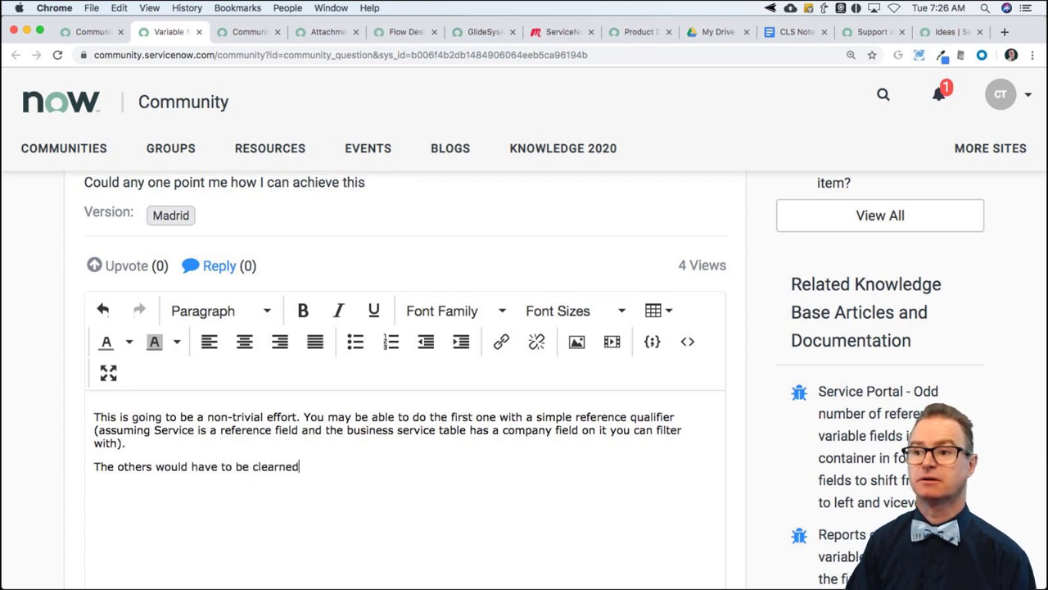
pyautogui.press('BackSpace')
pyautogui.press('BackSpace')
pyautogui.press('BackSpace')
pyautogui.press('BackSpace')
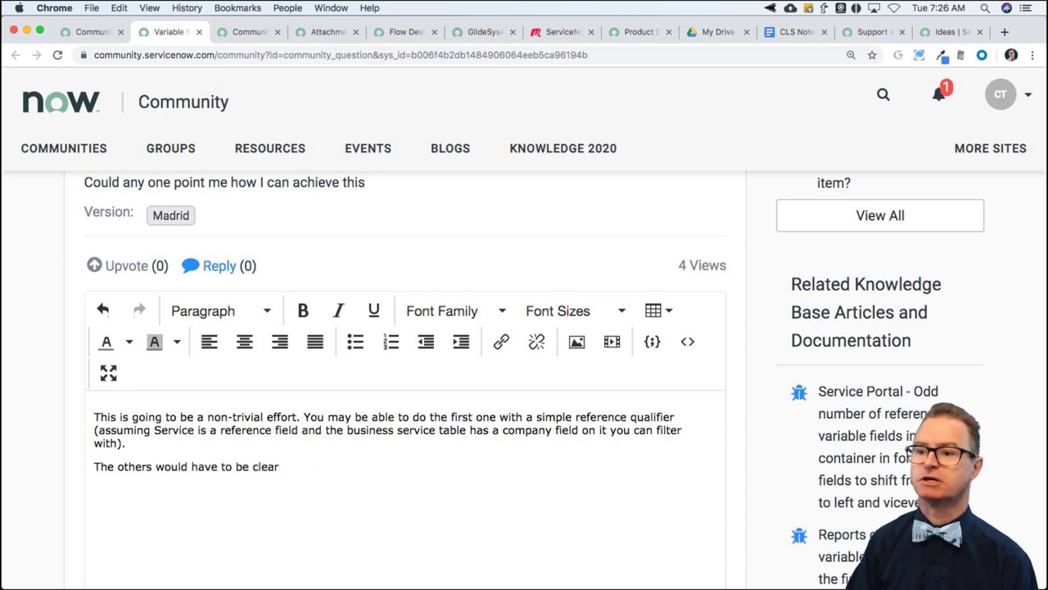
pyautogui.write('Co')
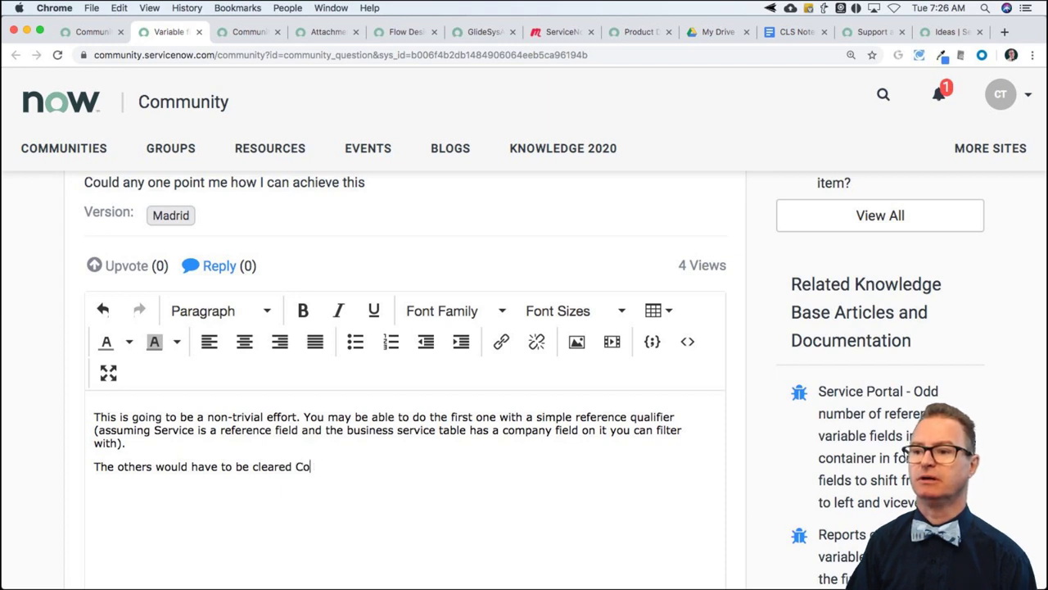
pyautogui.write('mpany or Service ')
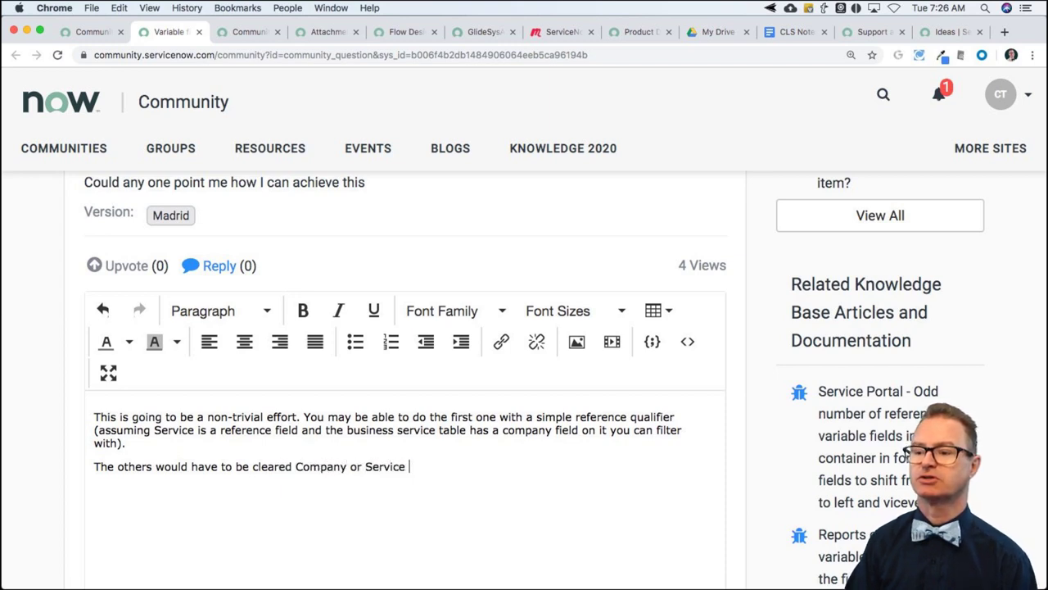
pyautogui.write('changes (')
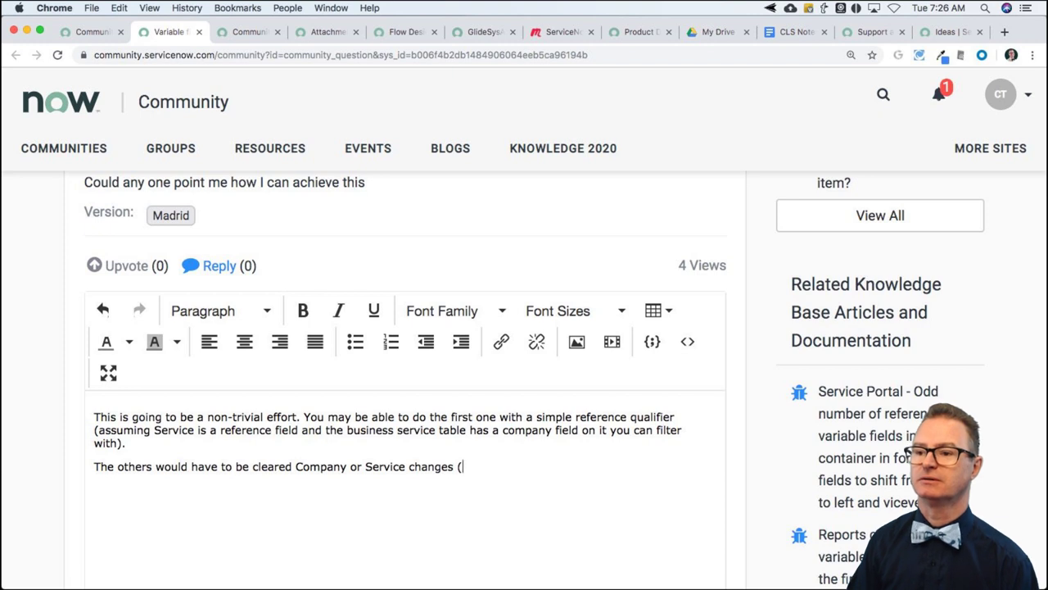
pyautogui.press('BackSpace')
pyautogui.press('BackSpace')
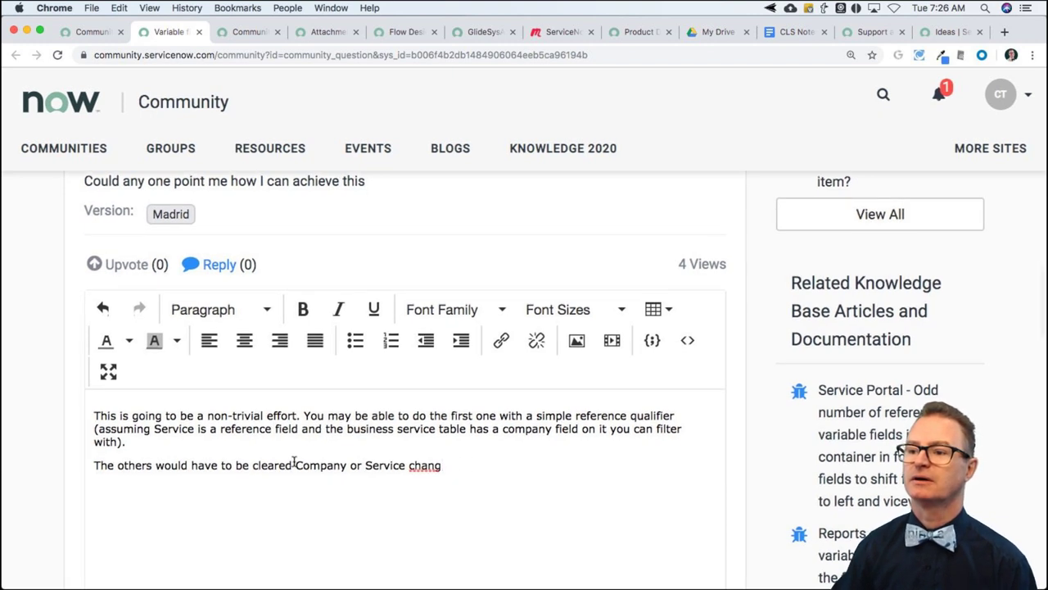
pyautogui.moveTo(292, 464); pyautogui.dragTo(455, 466)
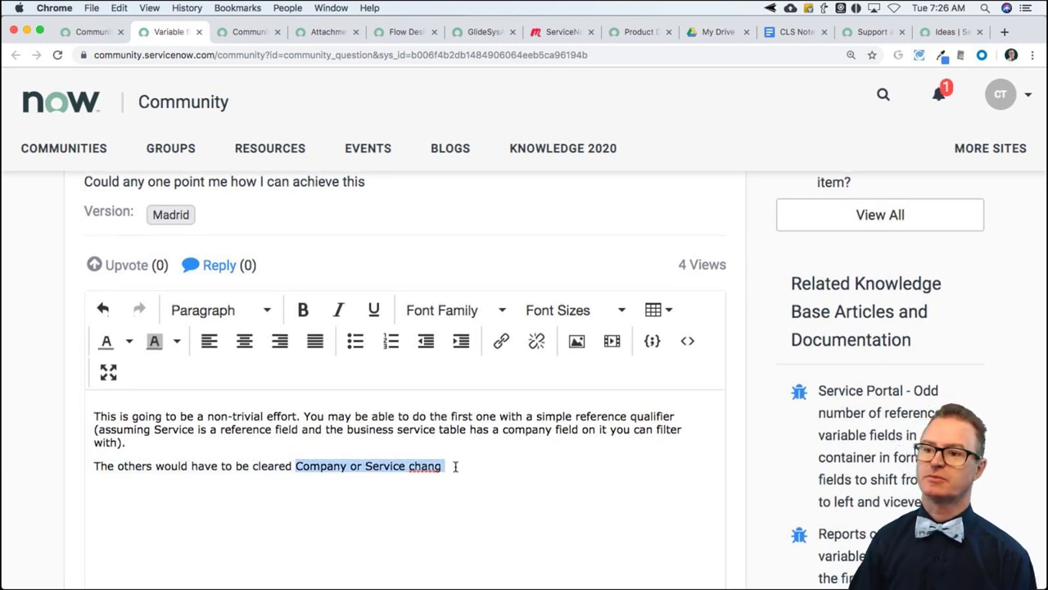
# - Finish the second paragraph's first sentence with "any time a field above it changes."
pyautogui.write('any time a ')
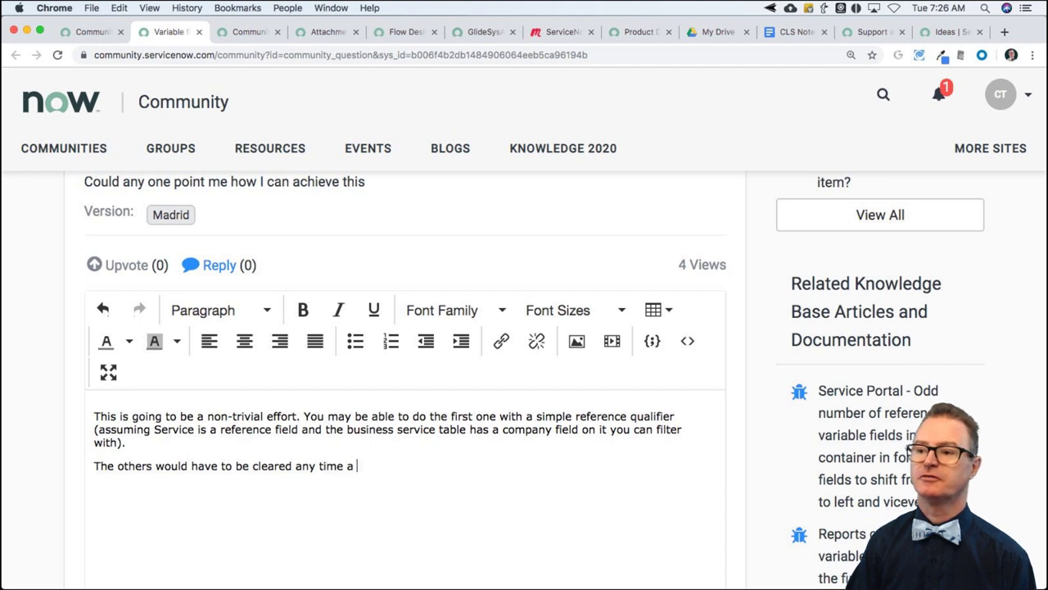
pyautogui.write('field above it chang')
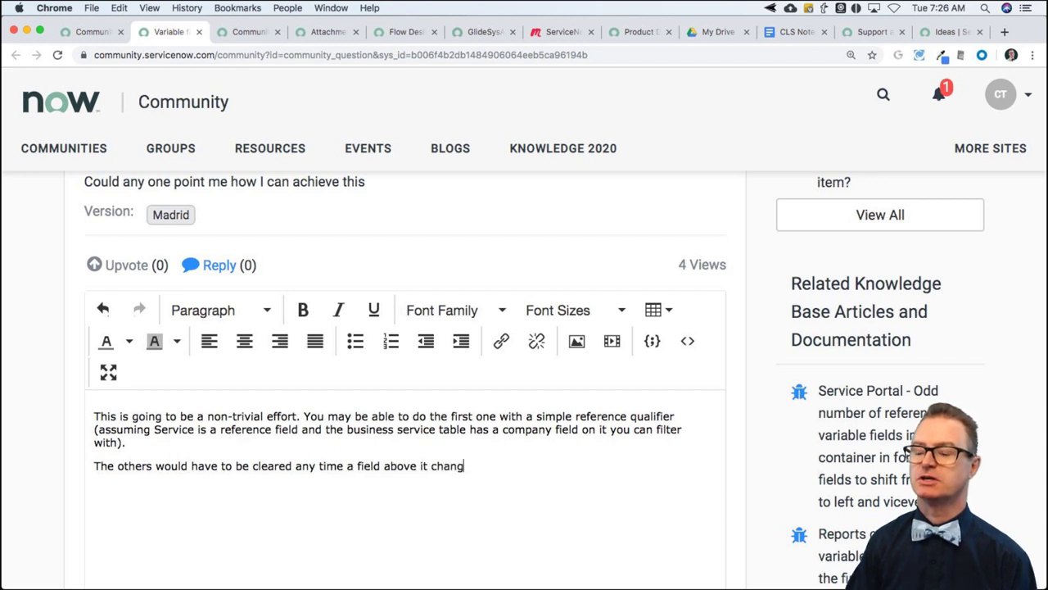
pyautogui.write('es. You ')
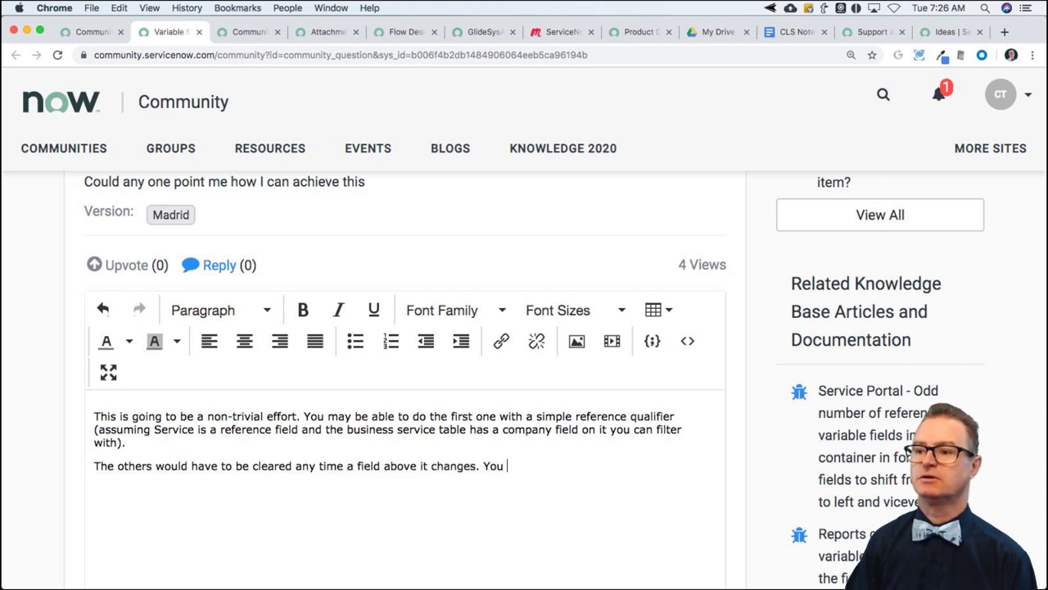
# - Add the sentence "You don't want someone picking the wrong value because it was a left over from a previous choice of company, service, etc."
pyautogui.write("don't want someone pick")
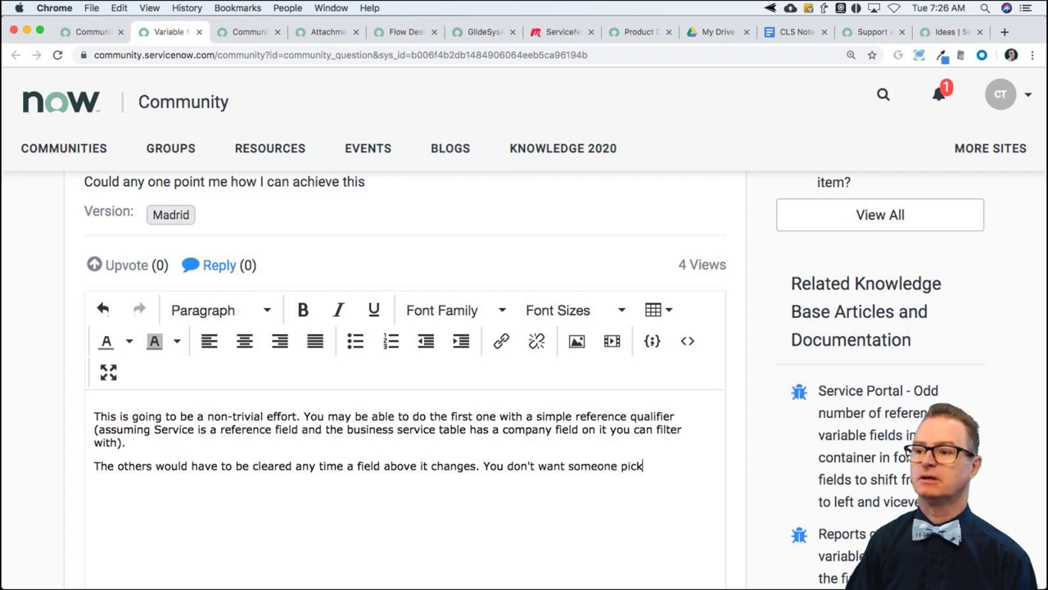
pyautogui.write('ing the wrong value ')
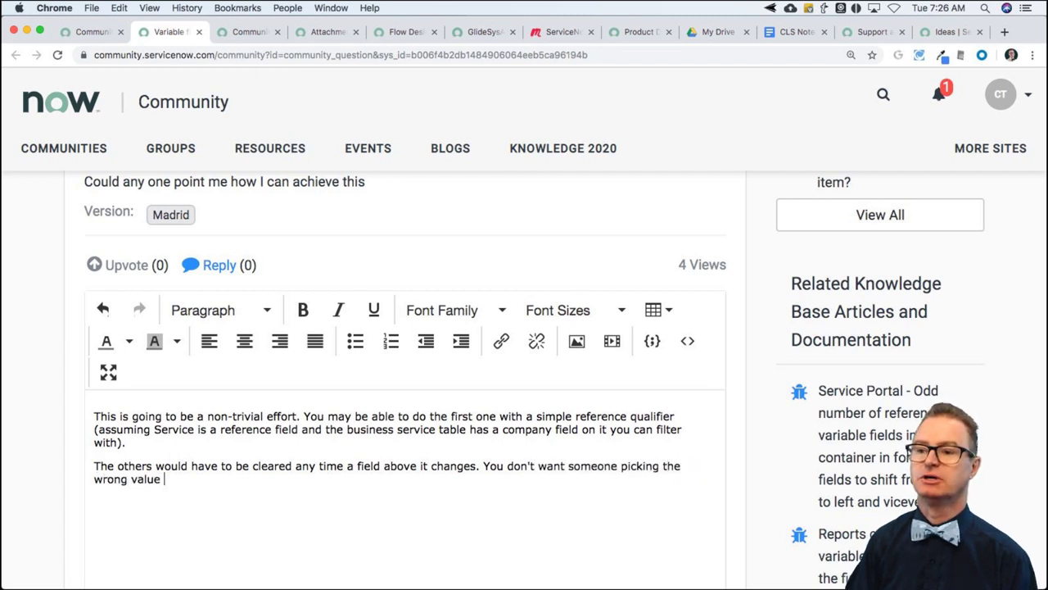
pyautogui.write('because it was a lef')
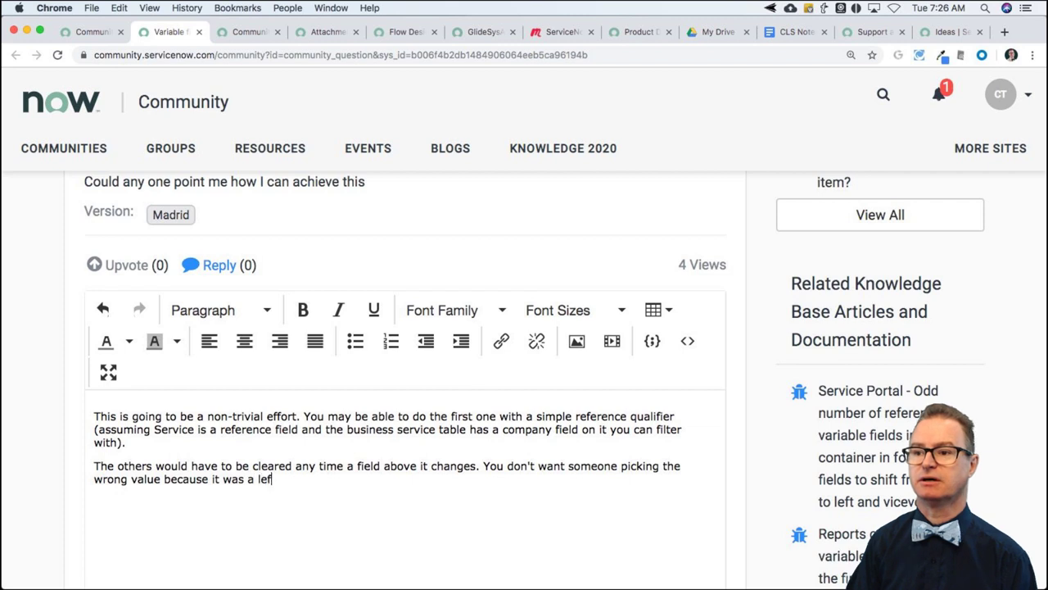
pyautogui.write('t over from a p')
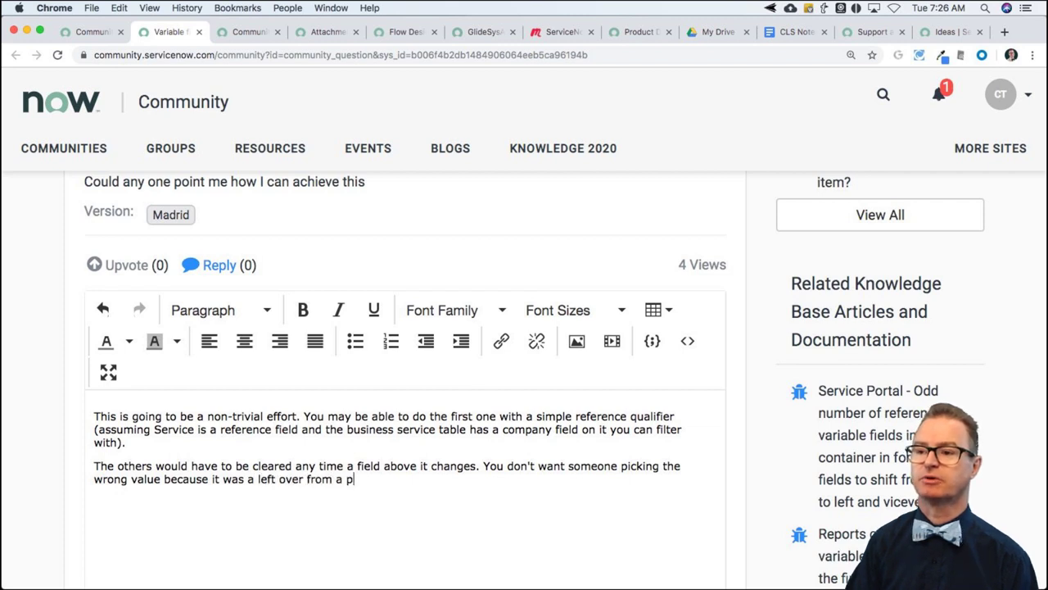
pyautogui.write('revious choice of c')
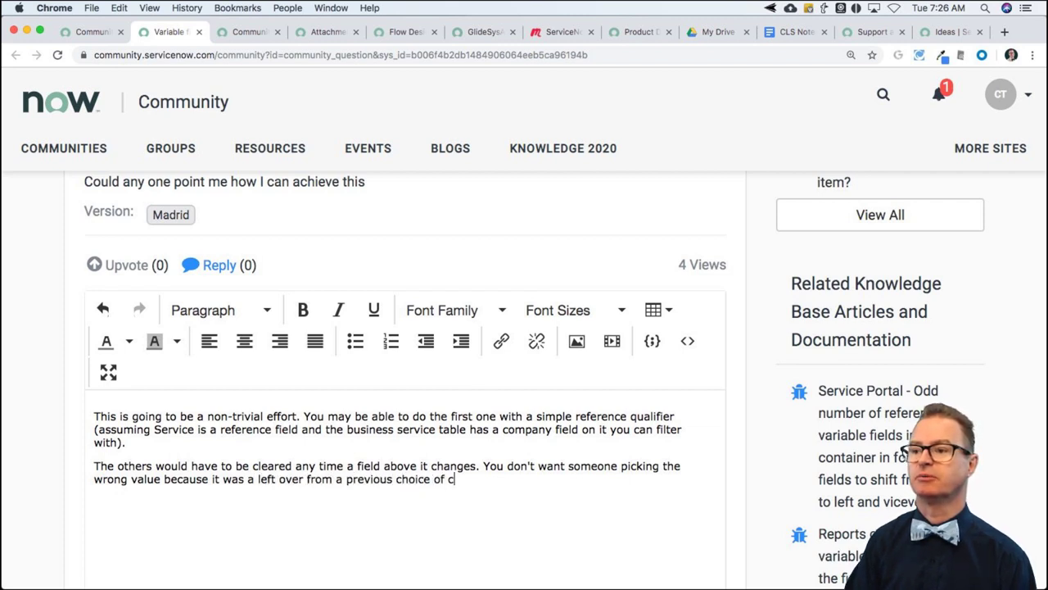
pyautogui.write('onpany')
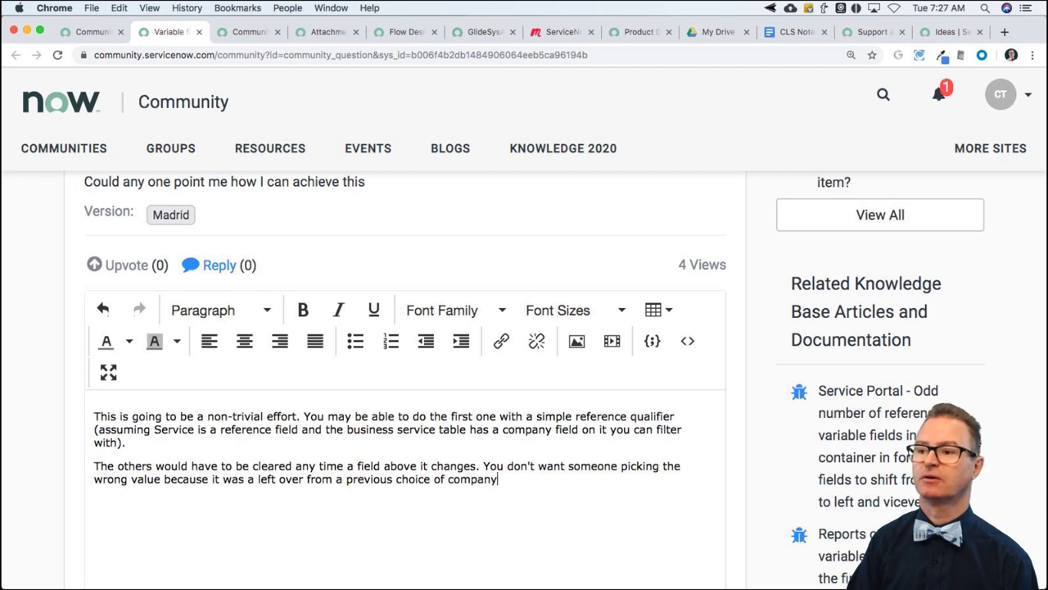
pyautogui.write(', service, etc. ')
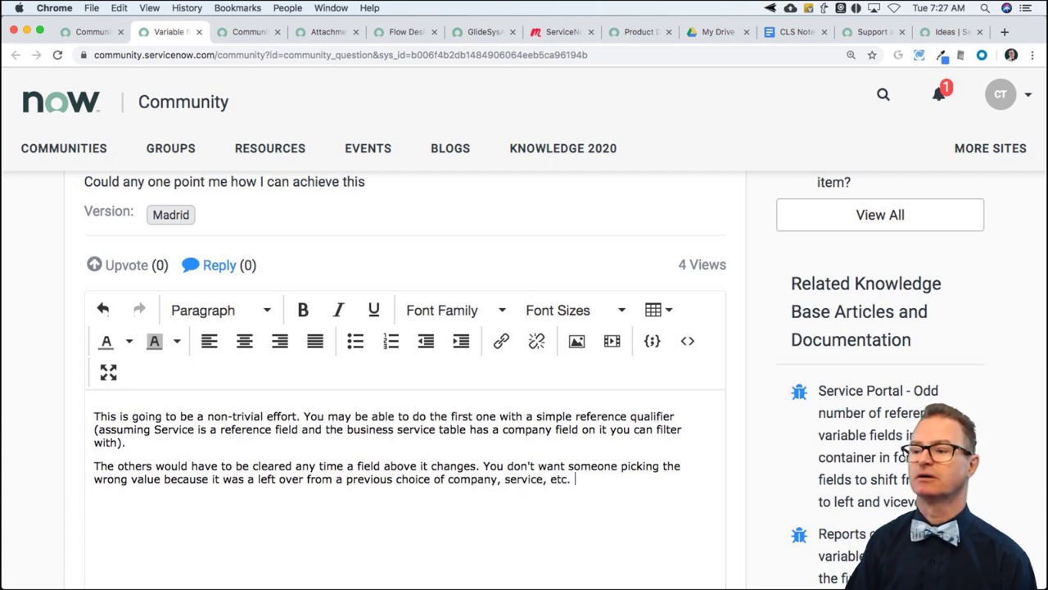
# - End the second paragraph with the sentence "So a client script is an easy way to do this."
pyautogui.write('So a client script is a')
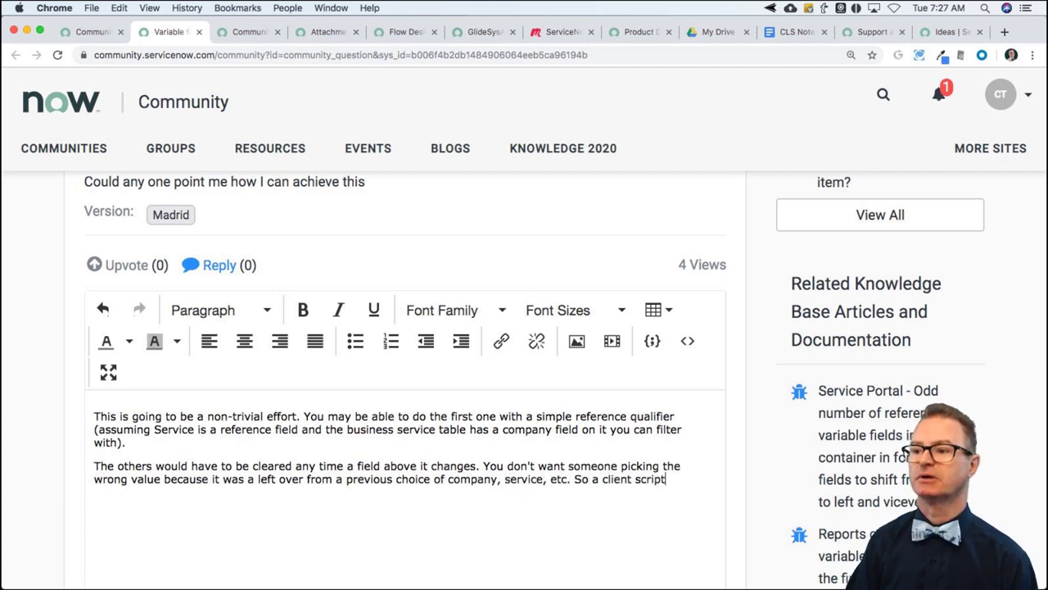
pyautogui.press('BackSpace')
pyautogui.write('ea')
pyautogui.press('BackSpace')
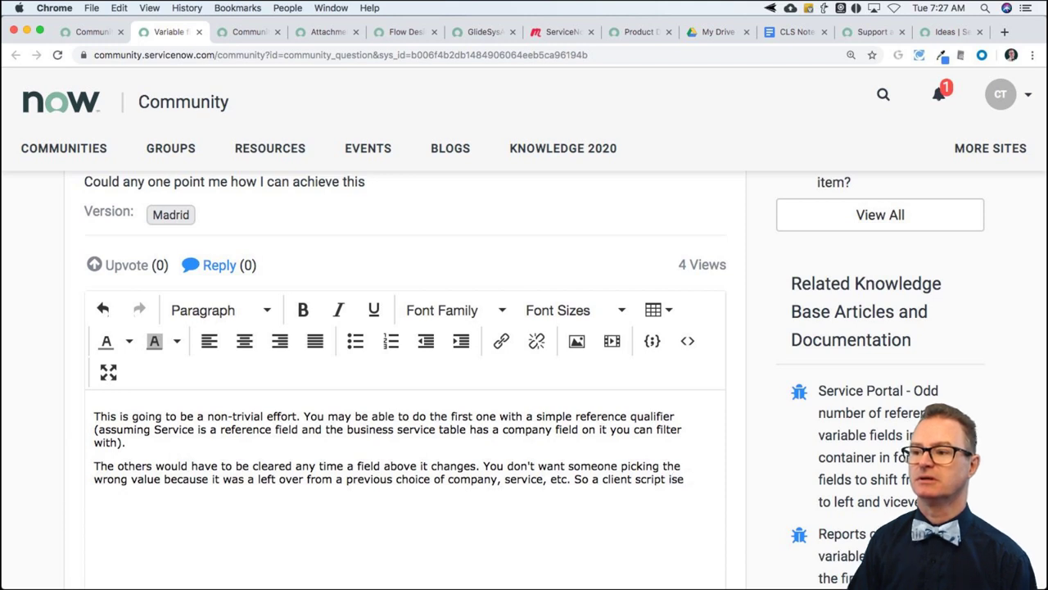
pyautogui.write('an ')
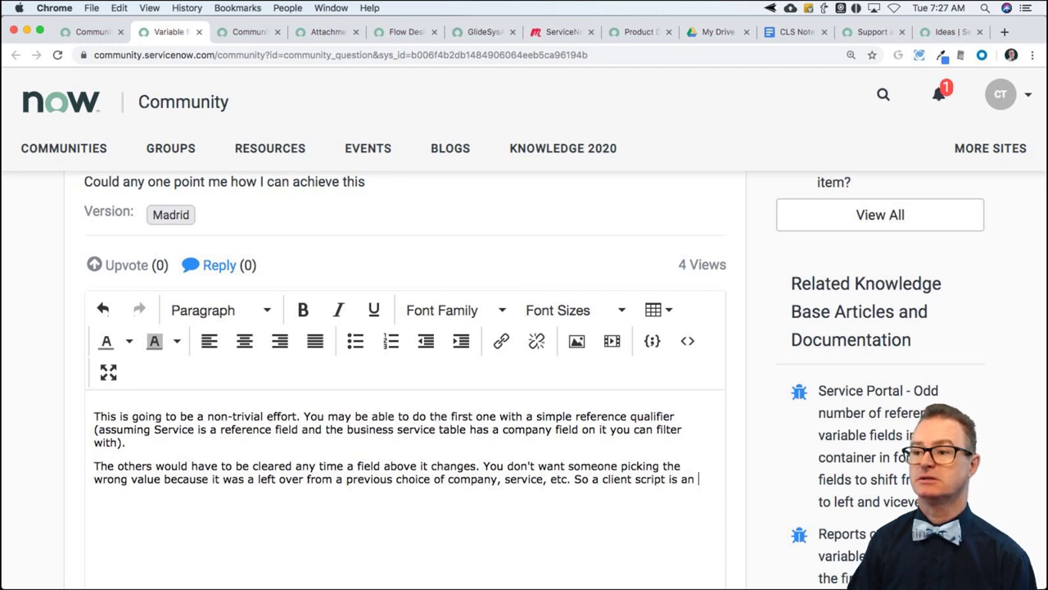
pyautogui.write('easy way to do this.')
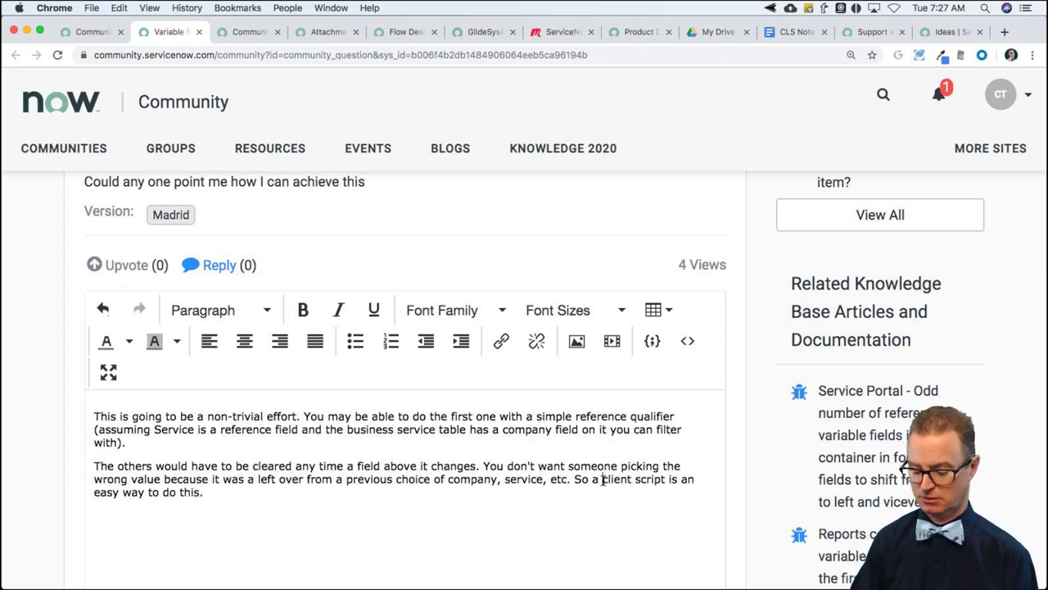
# - Reword "a client script" in the last sentence to "an onChange client script" and start a new paragraph below it
pyautogui.click(603, 479)
pyautogui.press('BackSpace')
pyautogui.write('n onChange ')
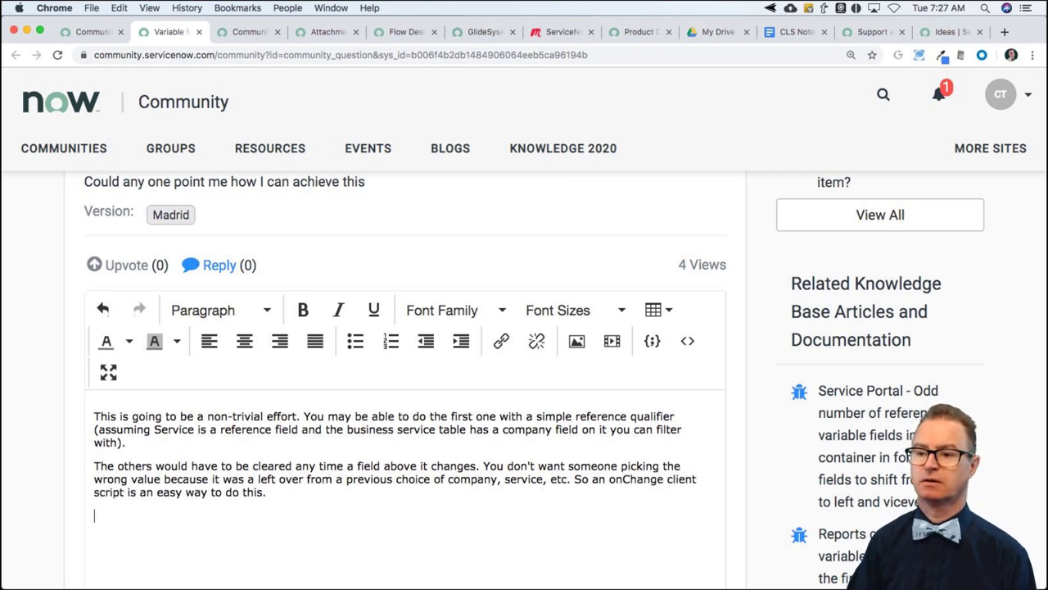
# - Begin the third paragraph with the sentence "Next, you need the values for all fields below."
pyautogui.write('Next, you ned')
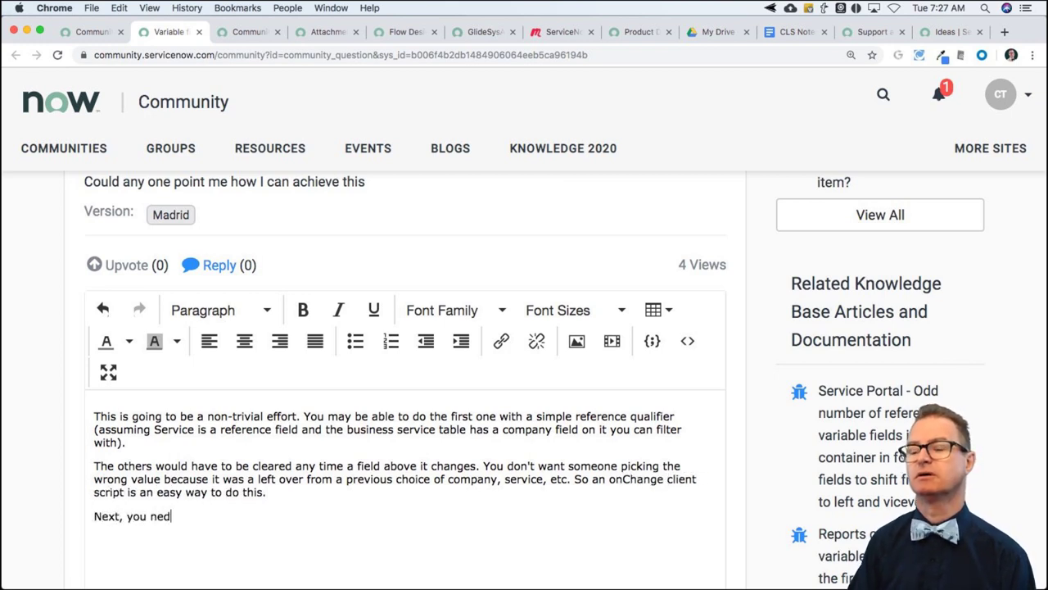
pyautogui.press('BackSpace')
pyautogui.write('ed the values for al')
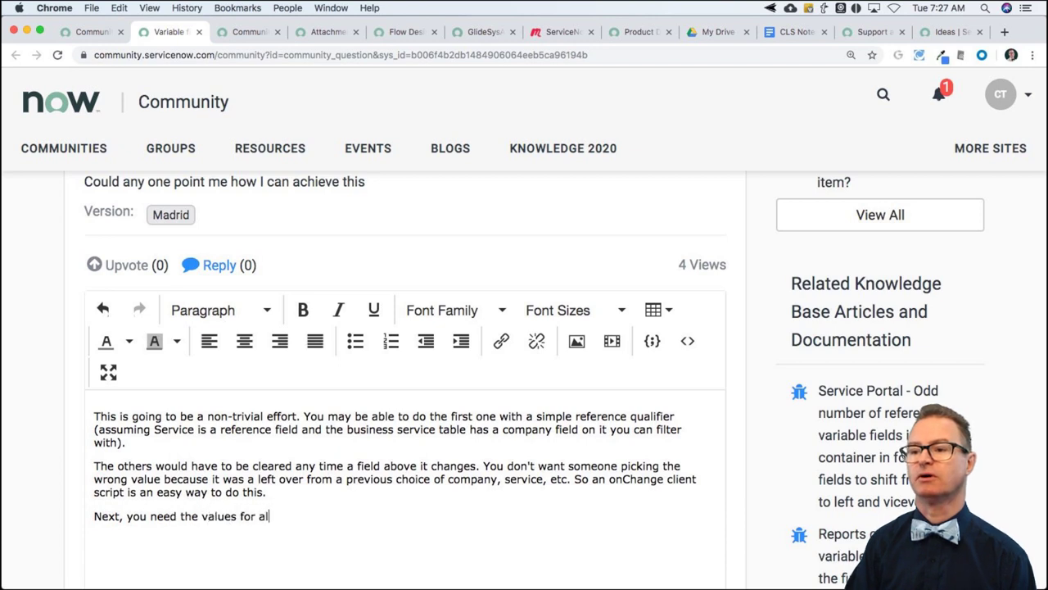
pyautogui.write('l fields below. ')
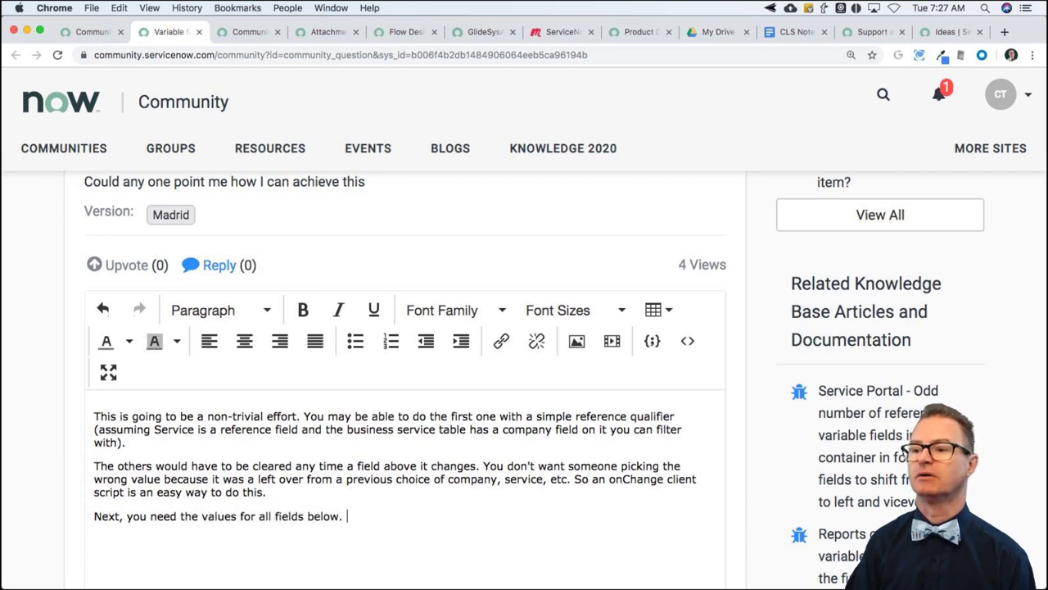
# - Continue the third paragraph with "That involves an onChange client script on whatever is changing so you can"
pyautogui.write('That involves ')
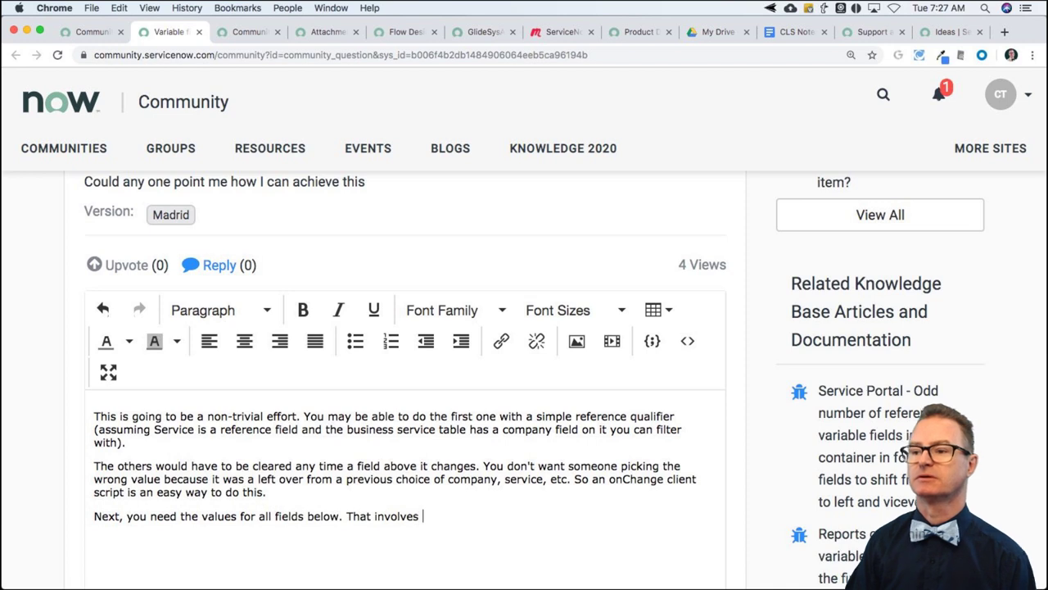
pyautogui.write('an ')
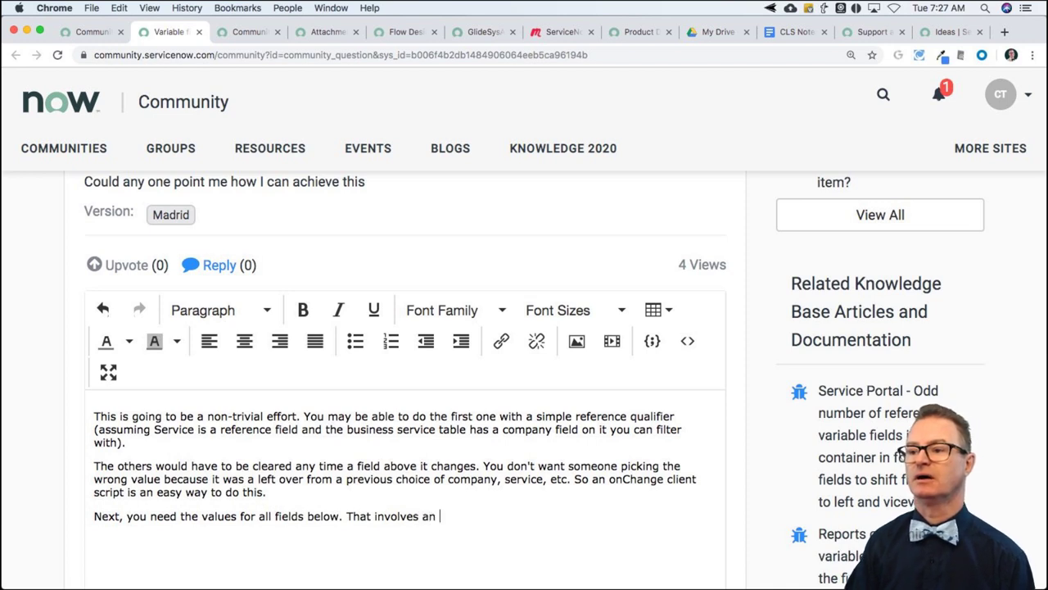
pyautogui.write('onChange client scri')
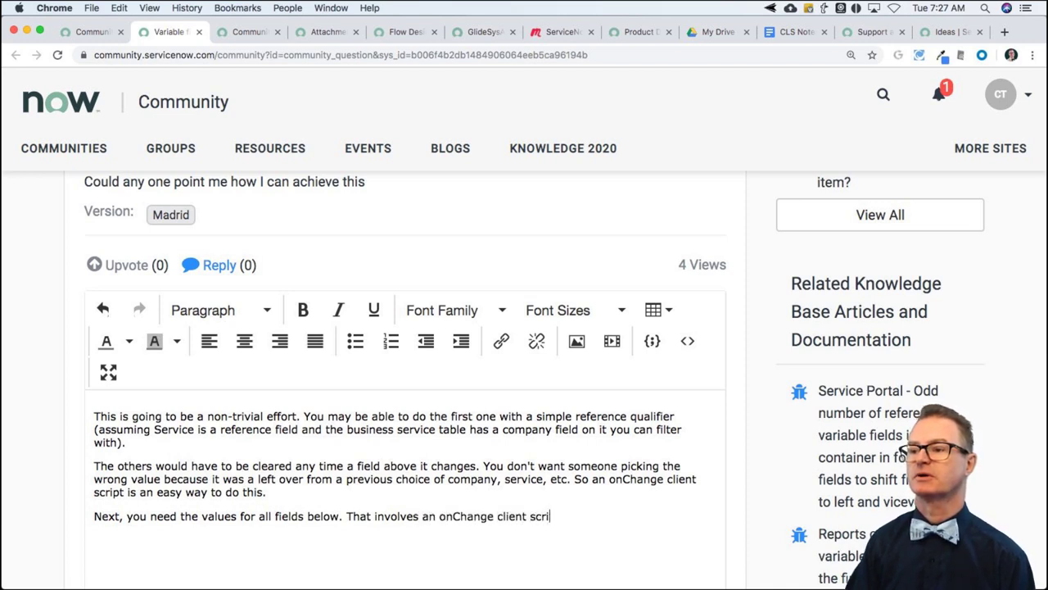
pyautogui.write('pt on whatever is chang')
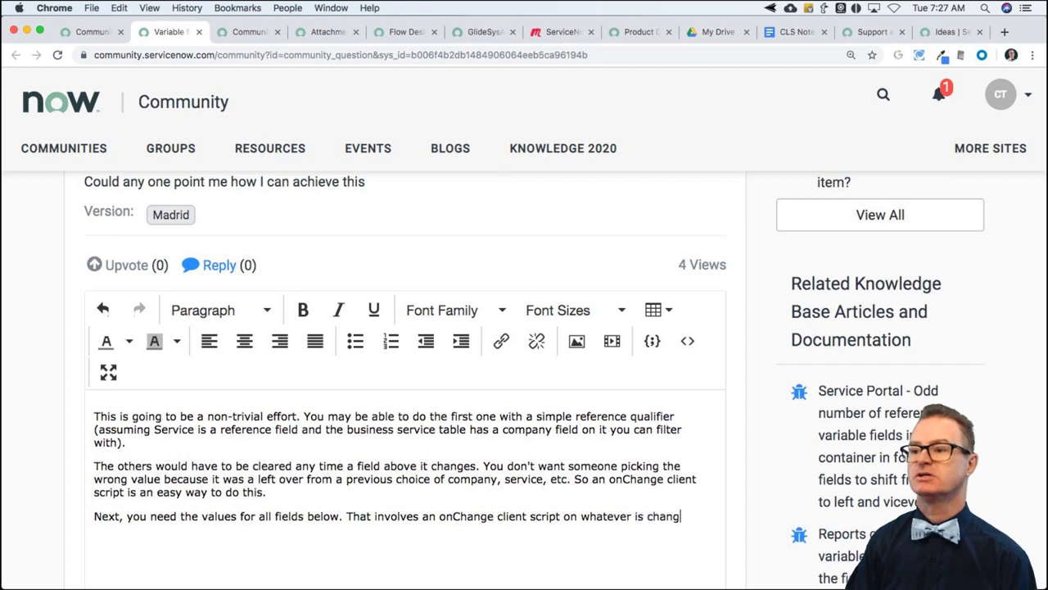
pyautogui.write('ing so you can y')
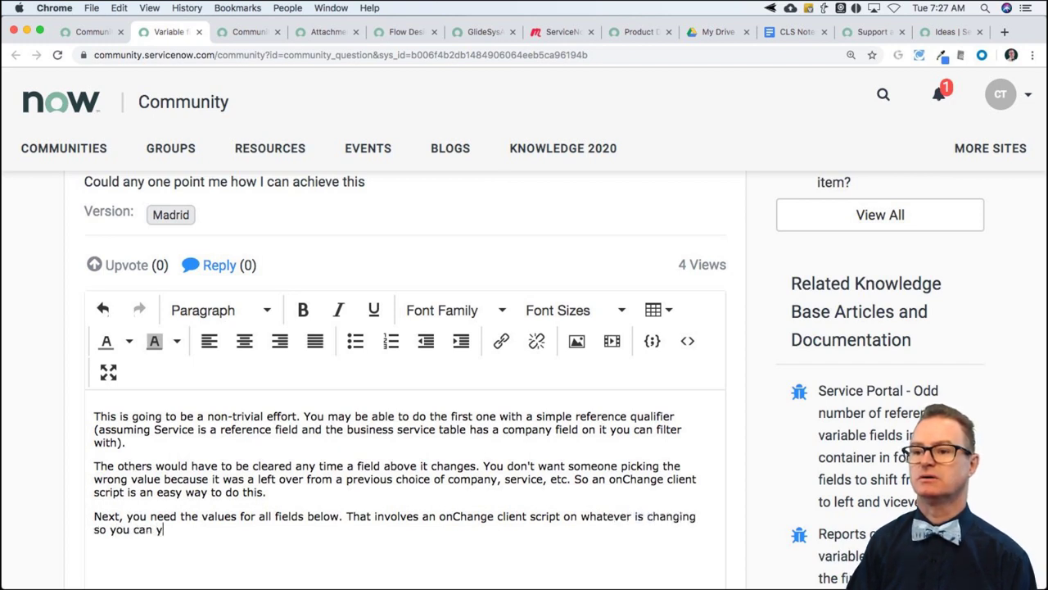
# - Finish the third paragraph's second sentence with "go lookup (using GlideAjax) the values you need for the dependent fields."
pyautogui.press('BackSpace')
pyautogui.write('go ')
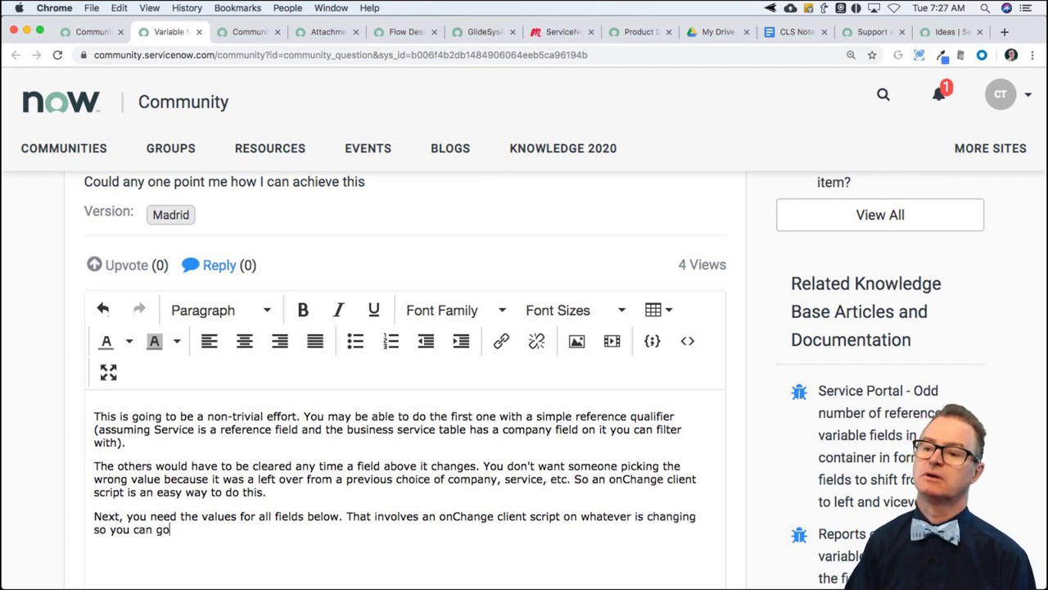
pyautogui.write('lookup (using GlideAjax')
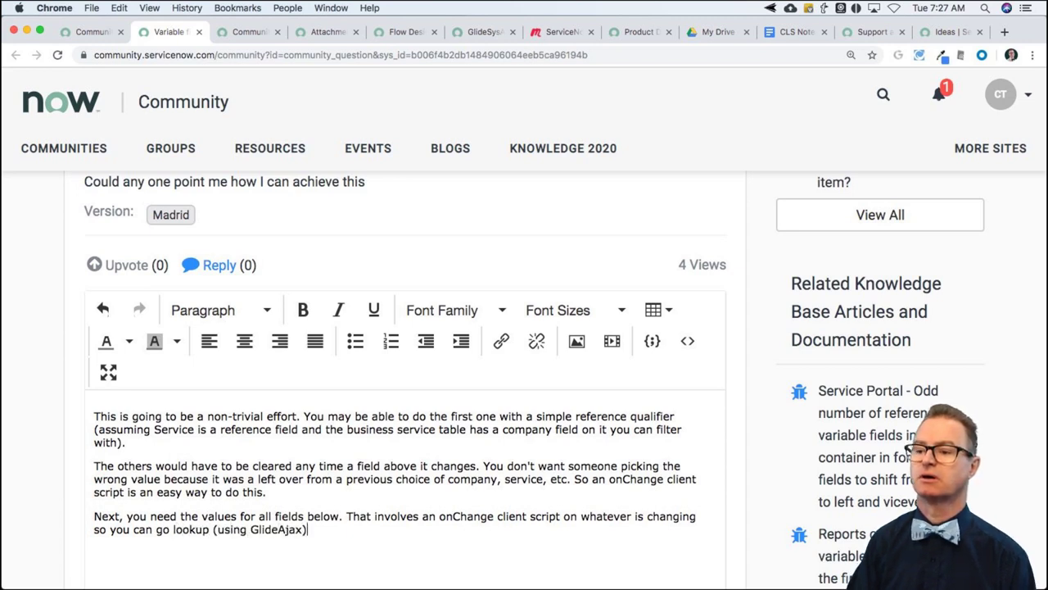
pyautogui.write(') the values ')
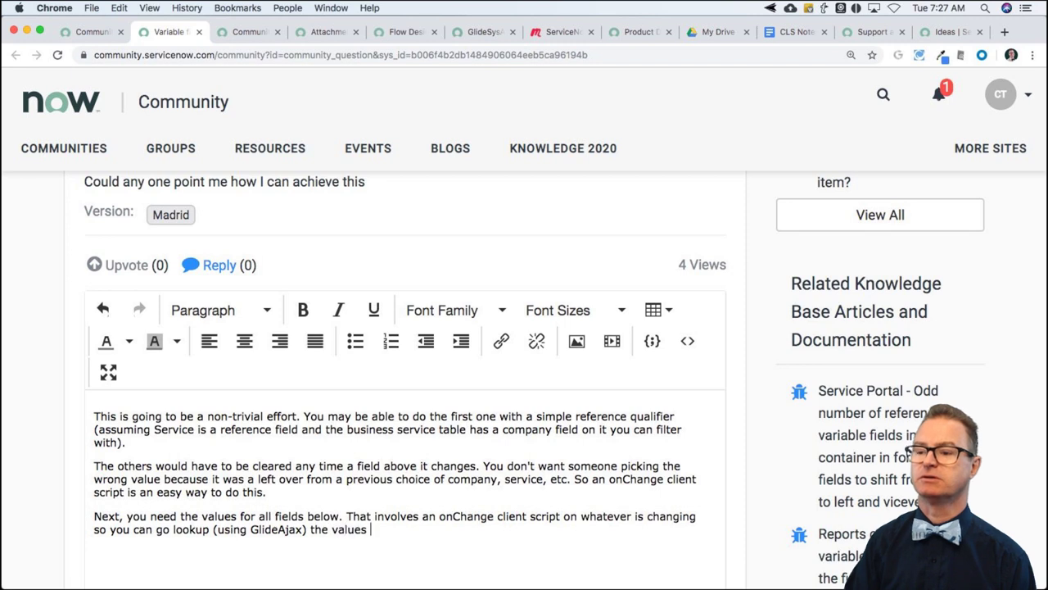
pyautogui.write('you need for the new')
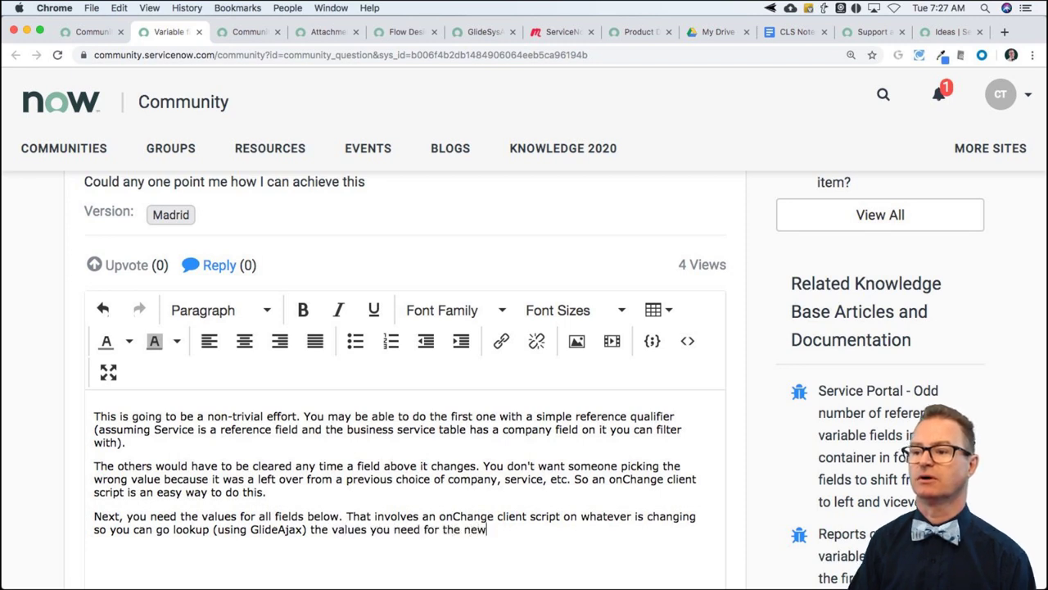
pyautogui.press('BackSpace')
pyautogui.press('BackSpace')
pyautogui.press('BackSpace')
pyautogui.write('dependent fields')
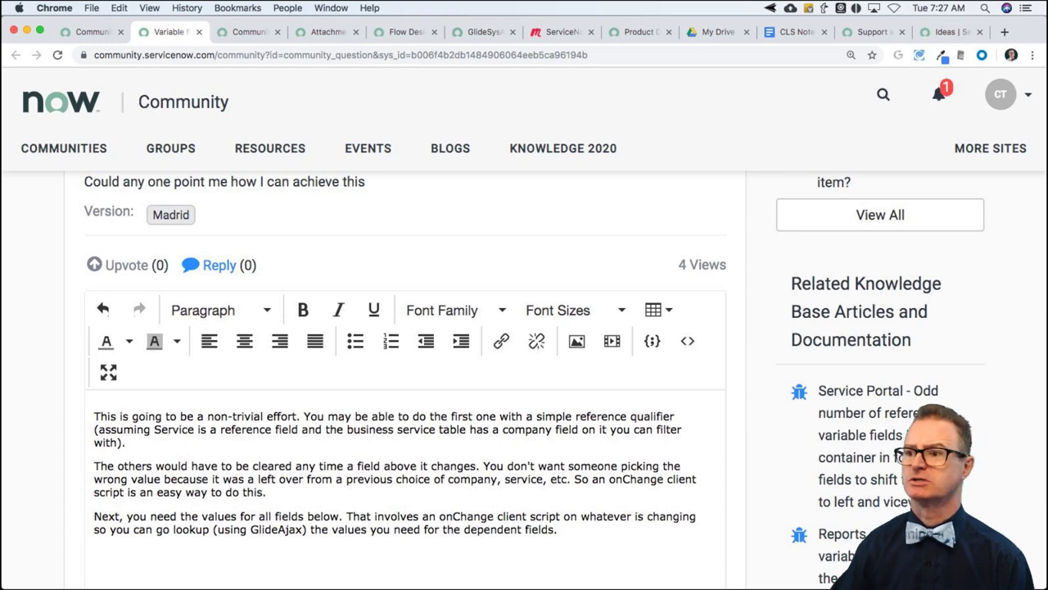
pyautogui.write('.')
# - Start a fourth paragraph reading "Take a look at episode 33 of TechNow for an example of how to make dependent variables"
pyautogui.scroll(-5, 589, 447)
pyautogui.press('Return')
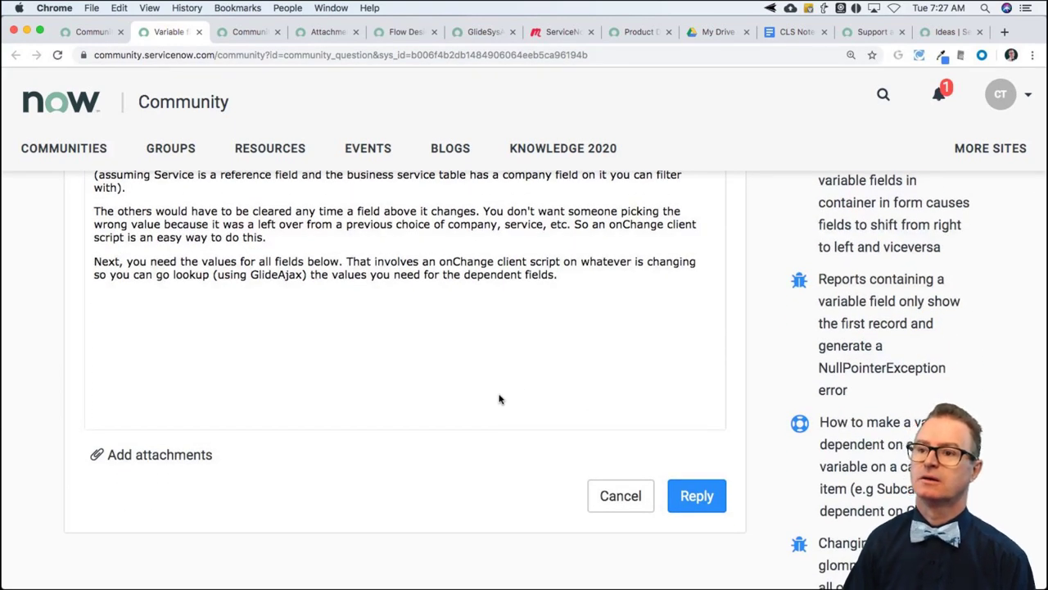
pyautogui.write('Take a look at ep')
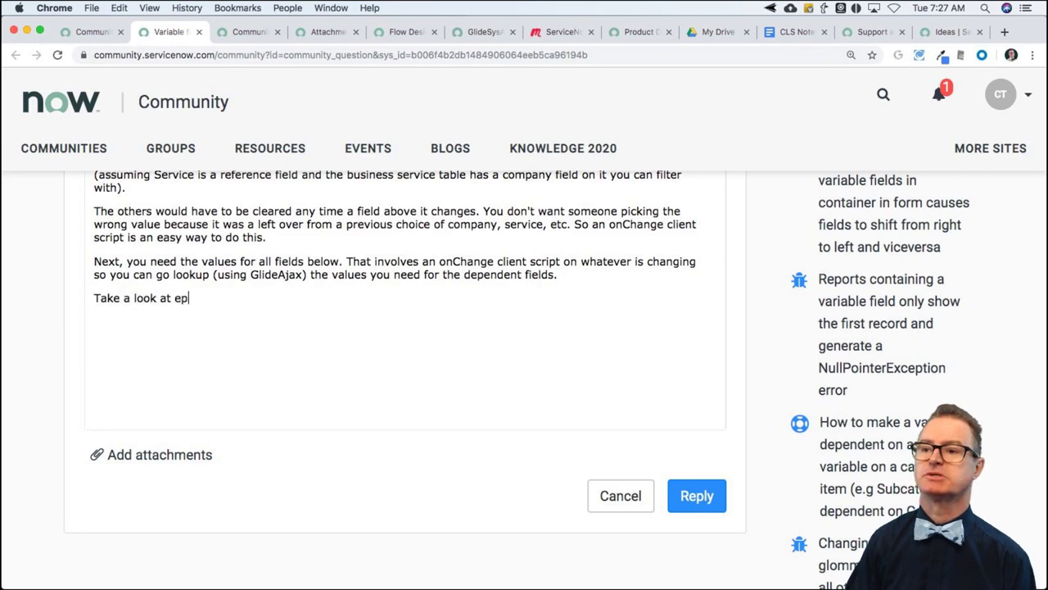
pyautogui.write('isode 33 ')
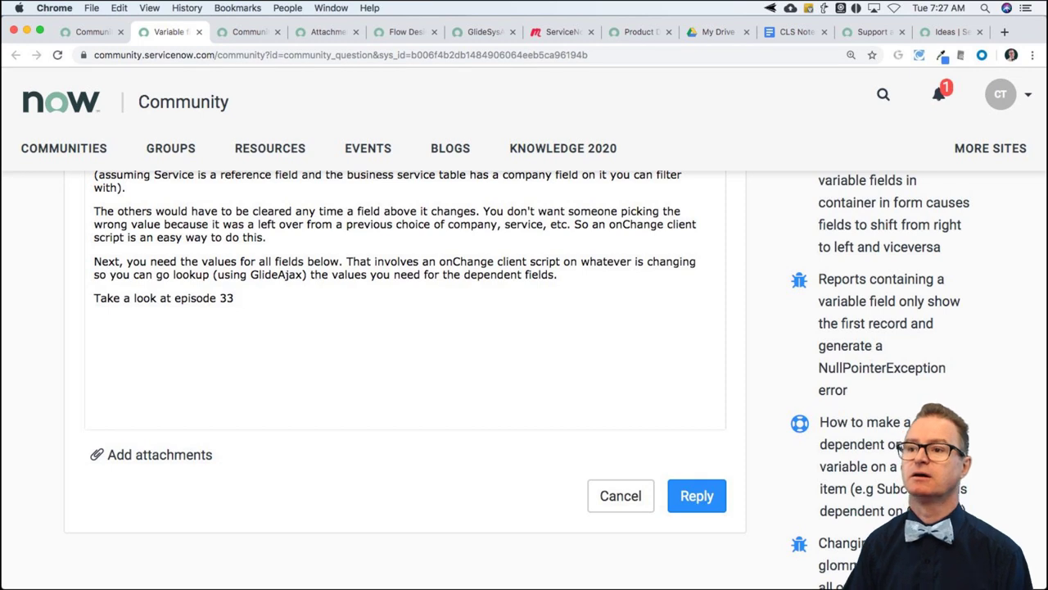
pyautogui.write('of TechNow for an e')
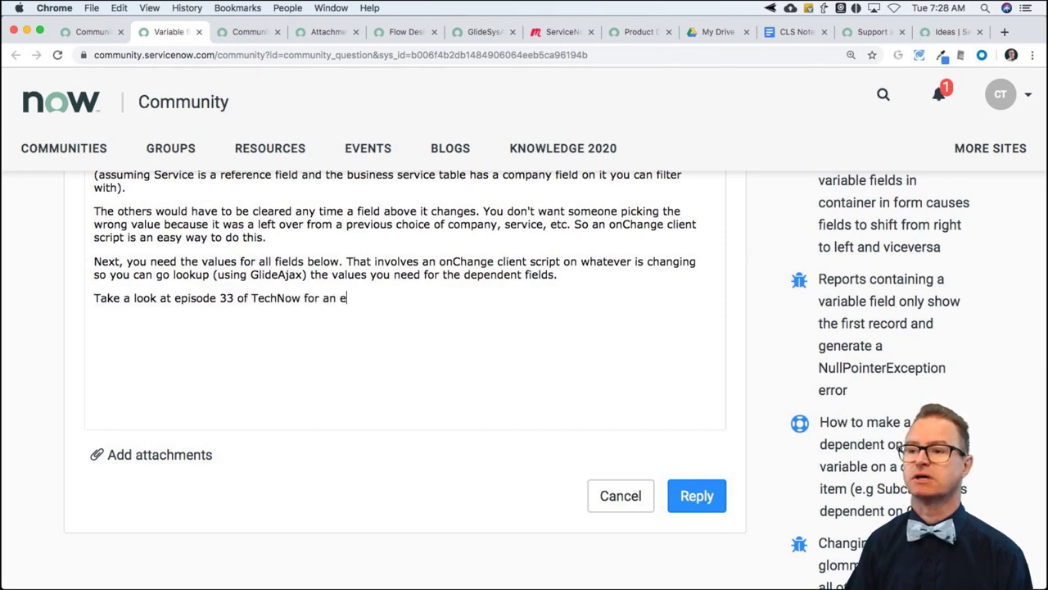
pyautogui.write('xample of ho')
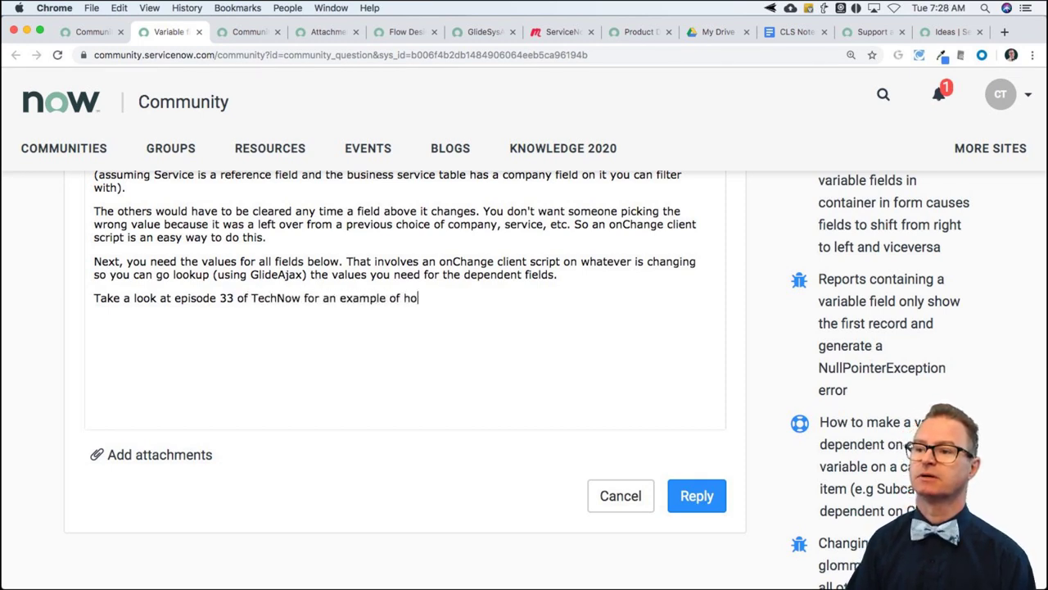
pyautogui.write('w to make depdnent')
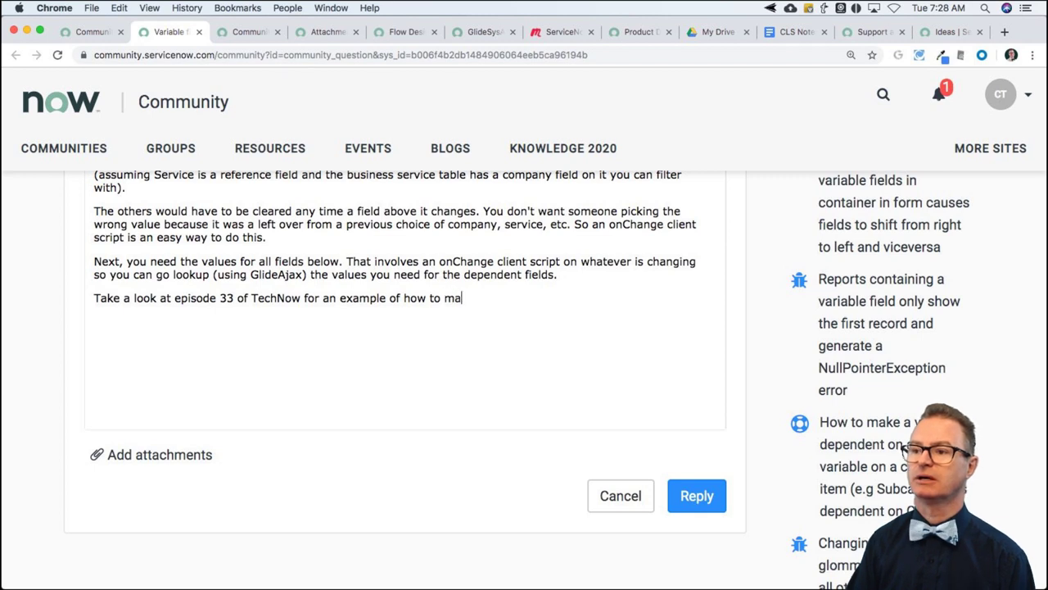
pyautogui.press('BackSpace')
pyautogui.press('BackSpace')
pyautogui.press('BackSpace')
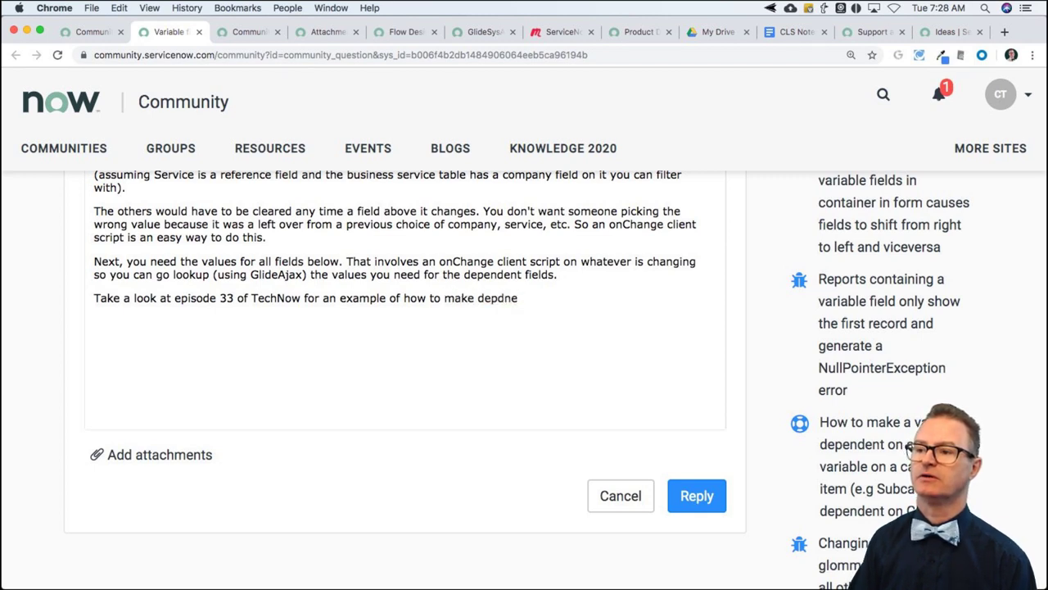
pyautogui.write('endent ')
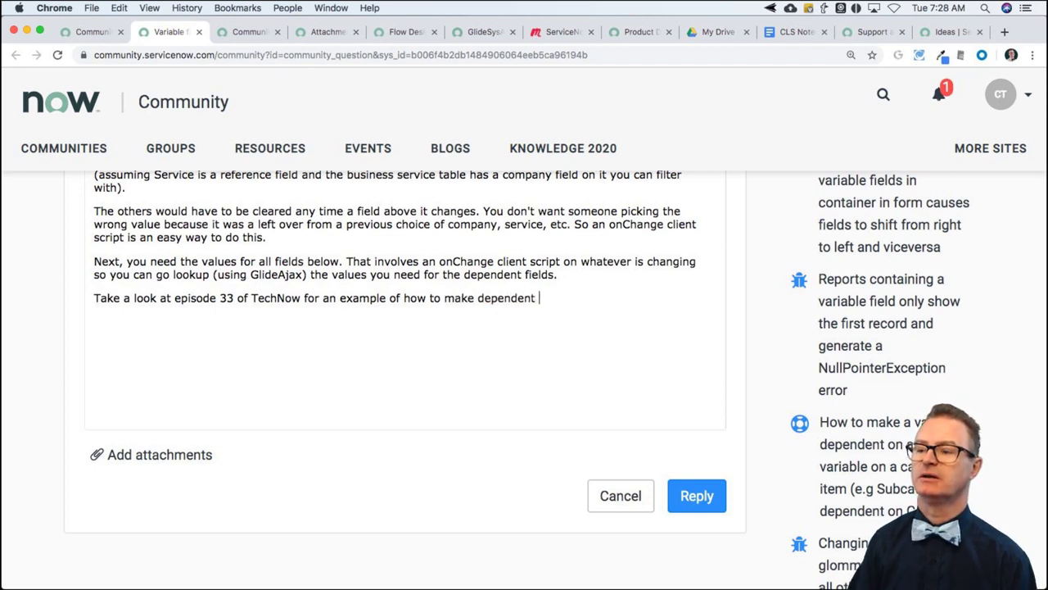
pyautogui.write('variables')
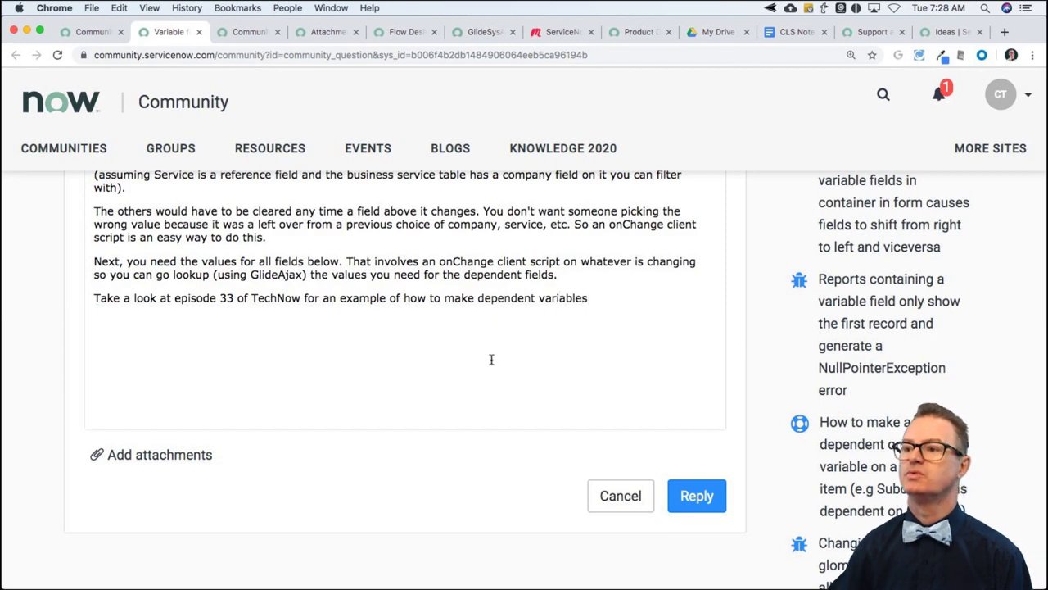
# - Replace "fields" with "variables" at the end of the third paragraph and close the fourth paragraph with a period
pyautogui.click(541, 274)
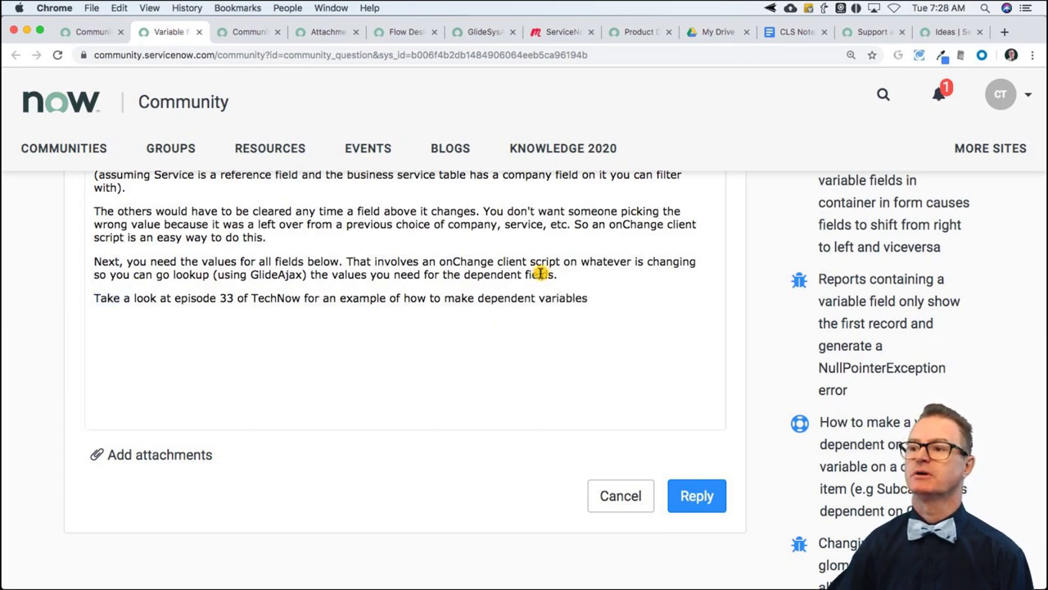
pyautogui.doubleClick(541, 274)
pyautogui.write('varia')
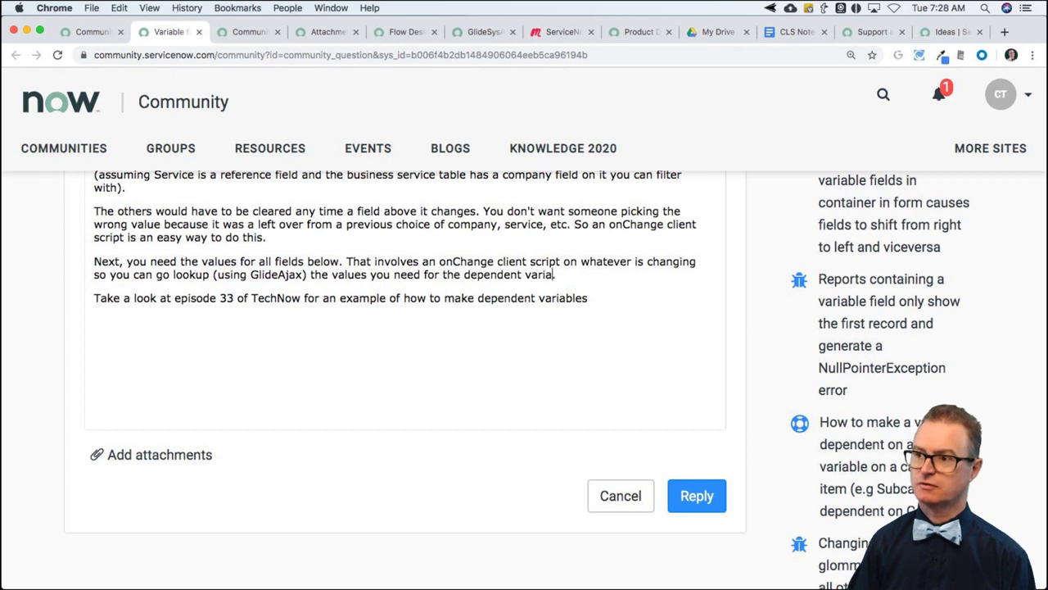
pyautogui.write('bles.')
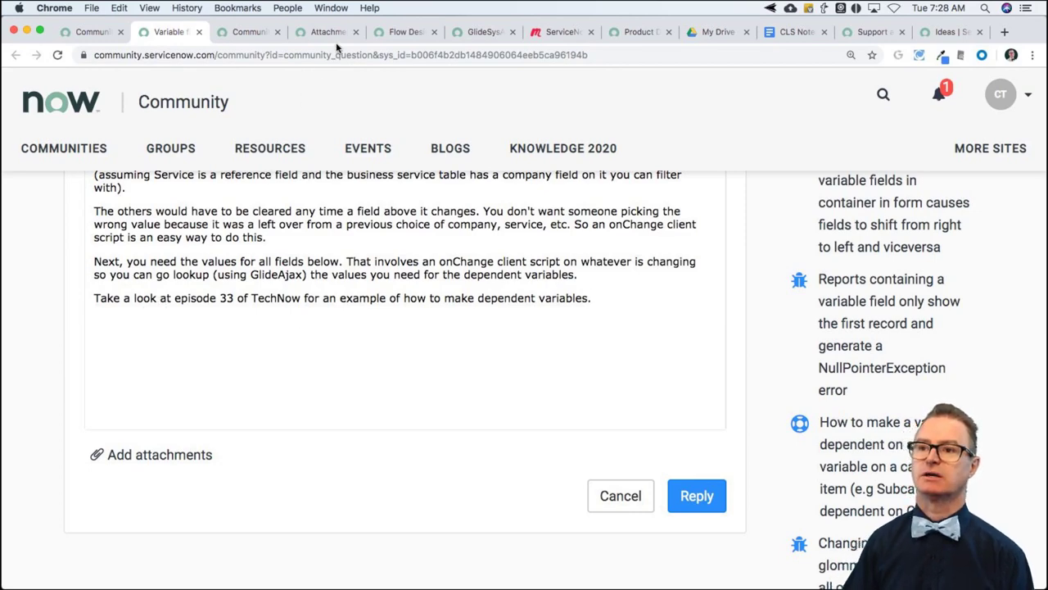
# - Open the TechNow Episode List in a new browser tab from bit.ly/servicenow-technow
pyautogui.press('super+t')
pyautogui.write('bit.ly/')
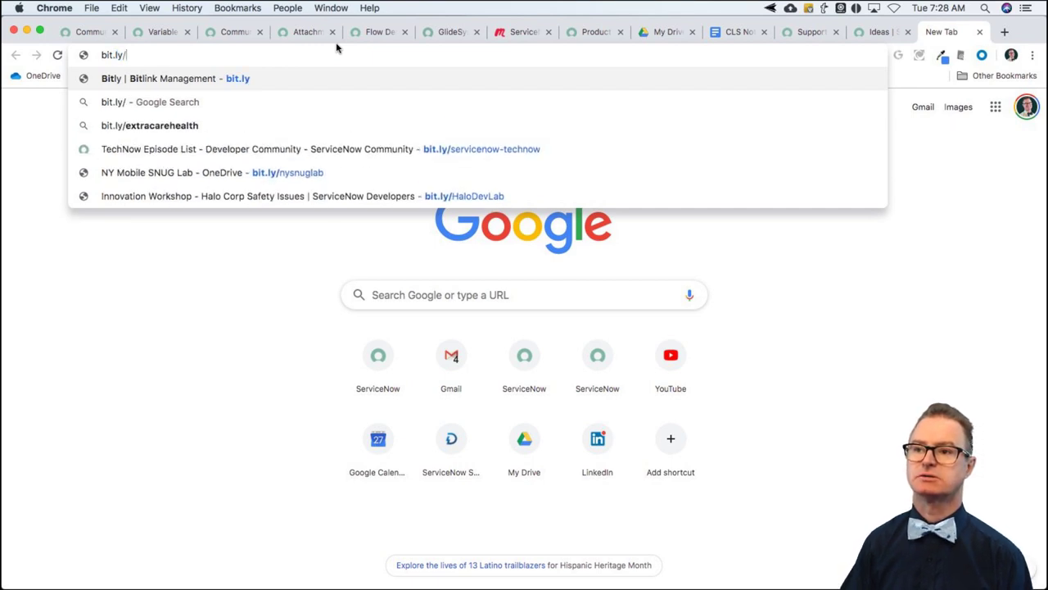
pyautogui.write('service')
pyautogui.press('Return')
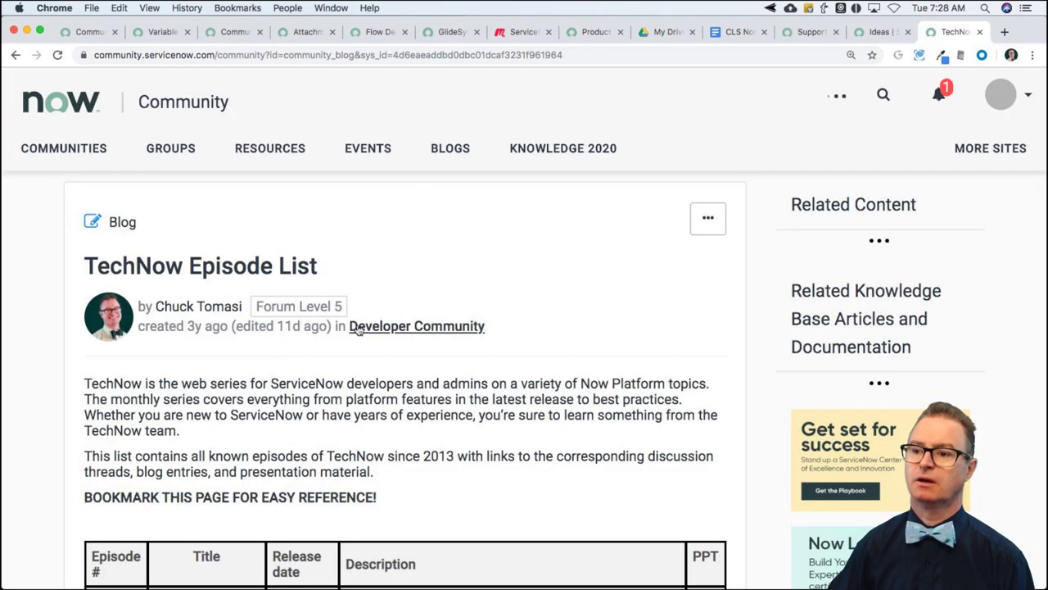
# - Find episode 33 in the TechNow Episode List and open its GlideAjax discussion page
pyautogui.scroll(-15, 365, 328)
pyautogui.scroll(-20, 365, 326)
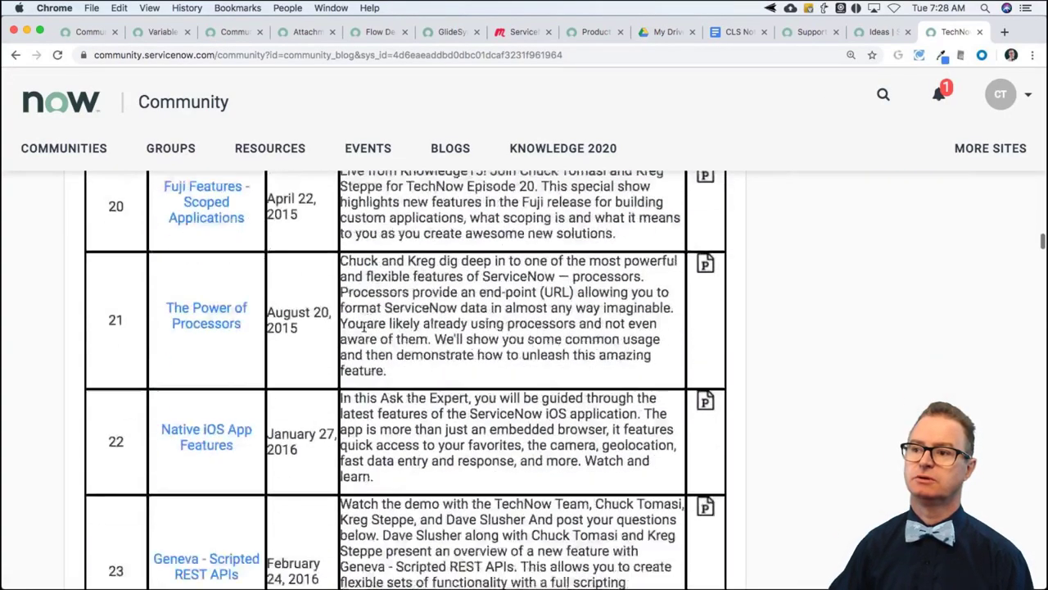
pyautogui.scroll(-20, 467, 287)
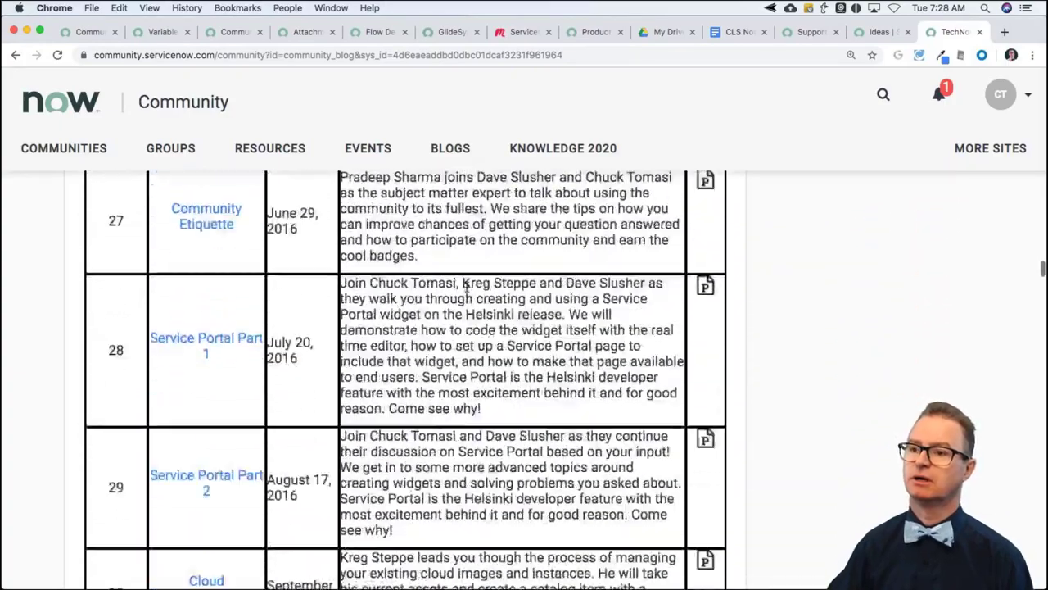
pyautogui.scroll(2, 467, 287)
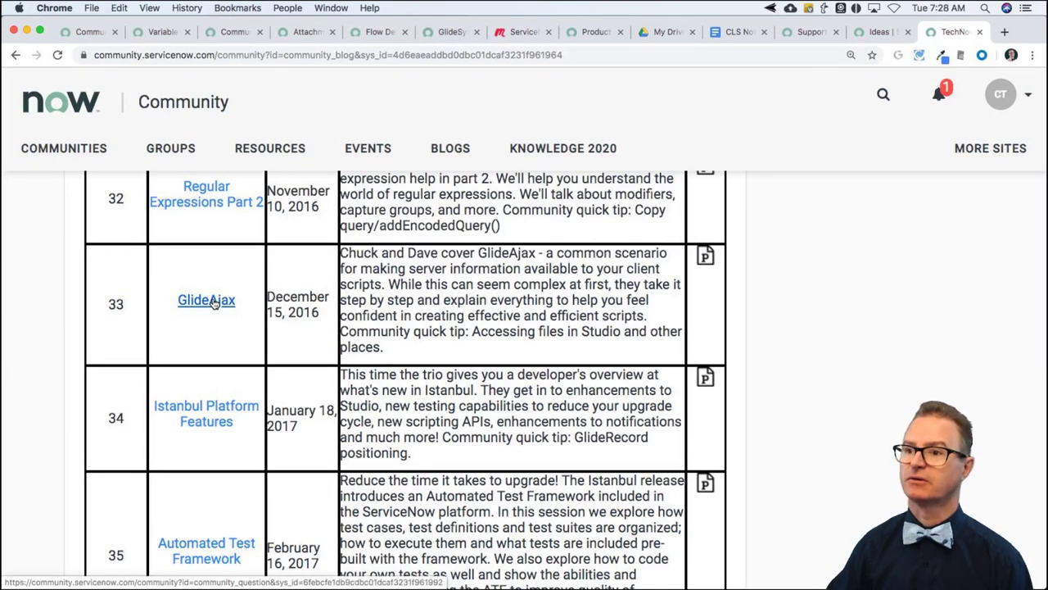
pyautogui.click(211, 301)
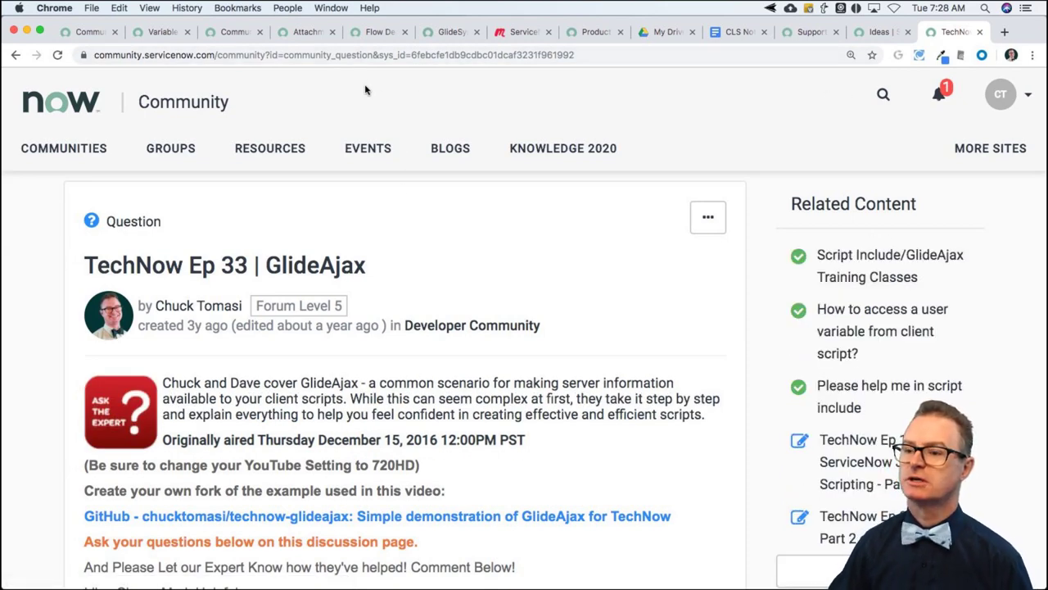
# - Create a link to the TechNow Ep 33 | GlideAjax page and paste it below the reply's last paragraph
pyautogui.rightClick(448, 277)
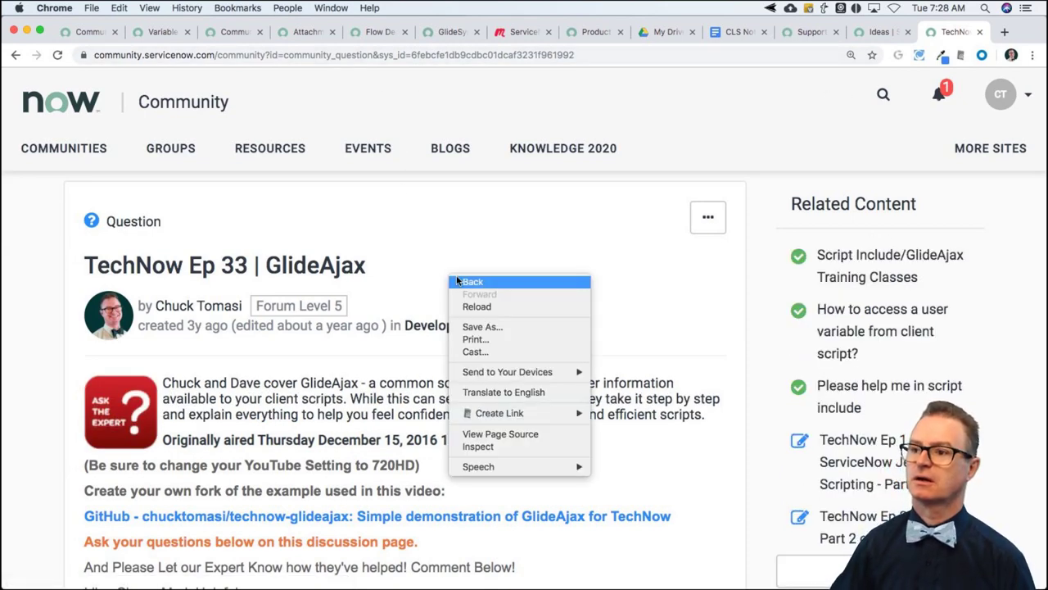
pyautogui.moveTo(517, 416)
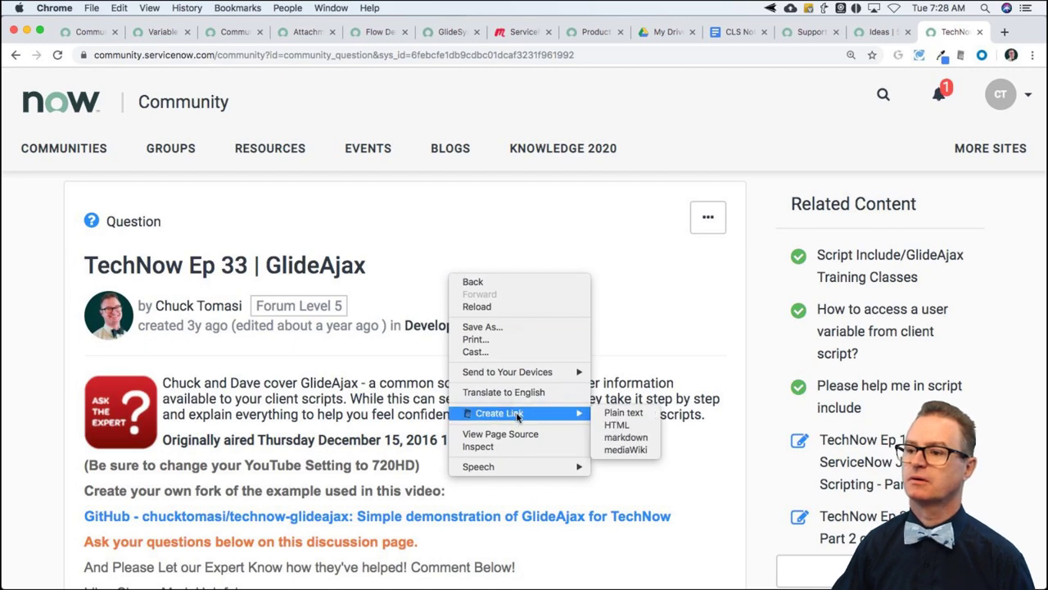
pyautogui.click(617, 416)
pyautogui.click(157, 31)
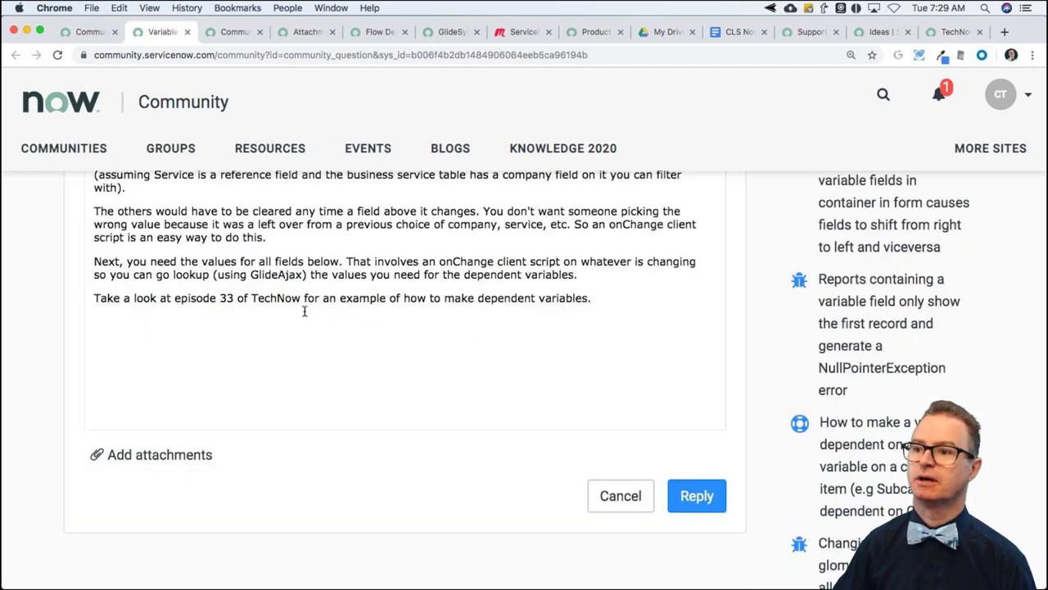
pyautogui.write('TechNow Ep 33 | GlideAjax - Developer Community - ServiceNow Community')
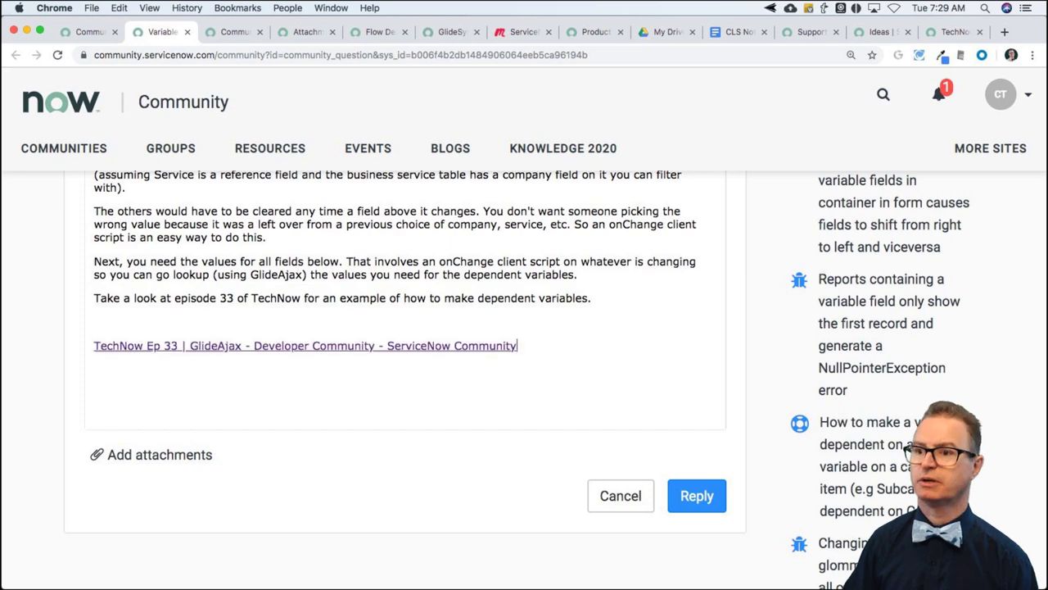
# - Post the reply and return to the community home page's list of unreplied questions
pyautogui.click(704, 495)
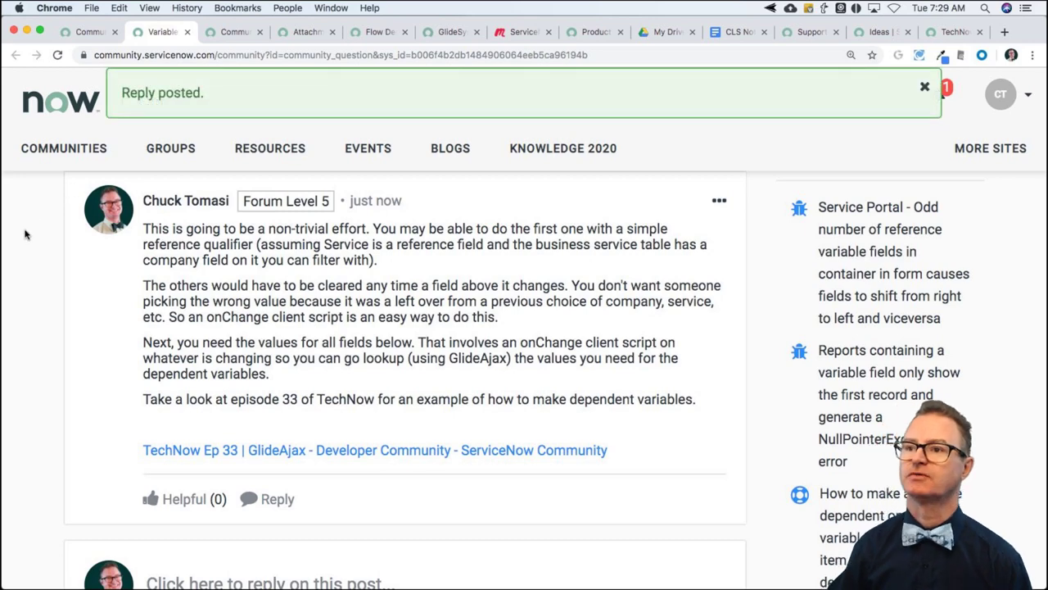
pyautogui.press('super+w')
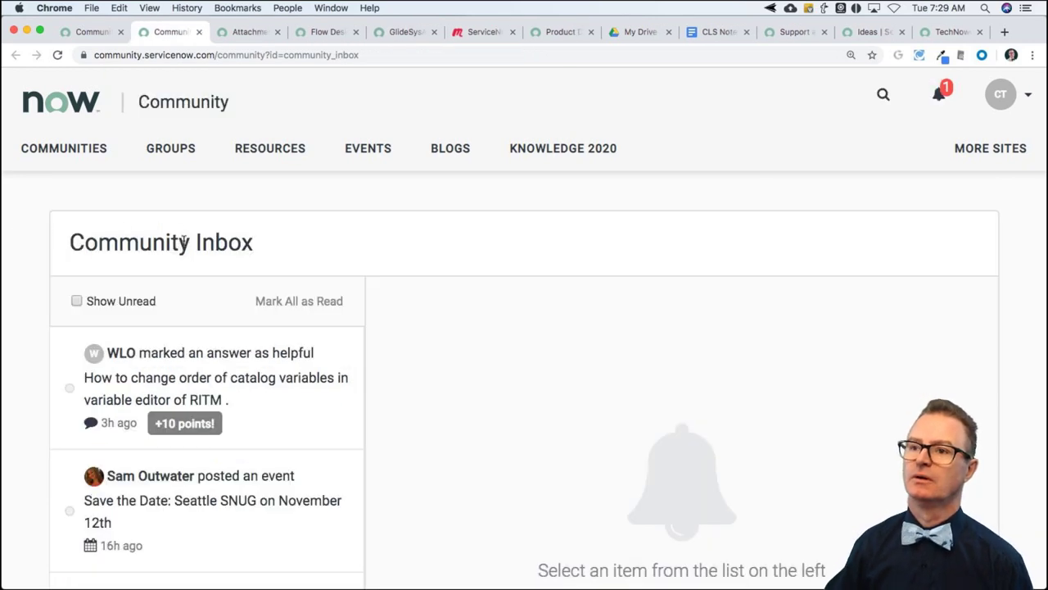
pyautogui.click(87, 33)
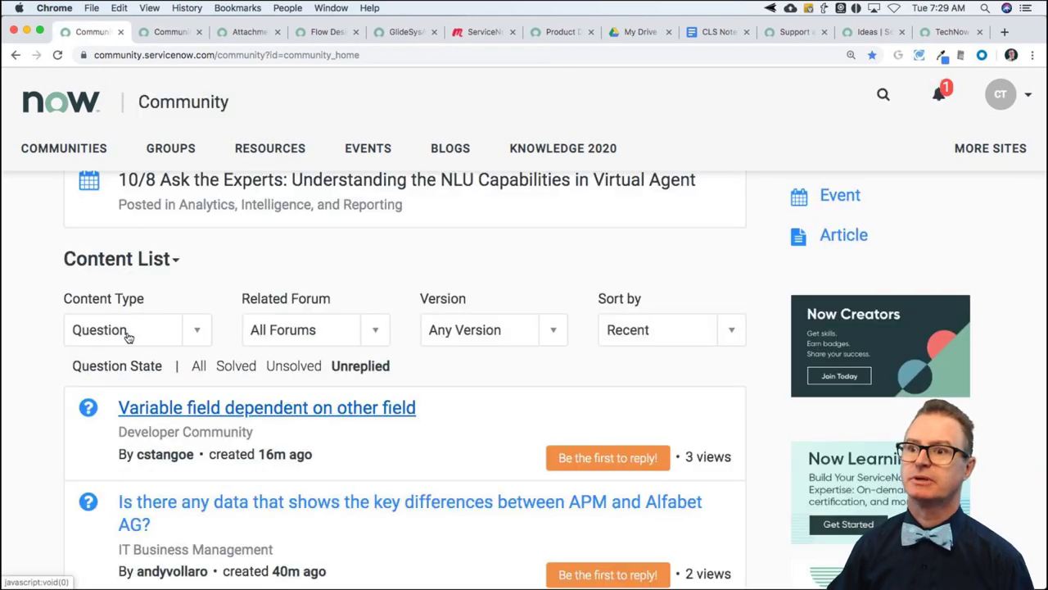
# - Find the unreplied question "How can I replace or add a Retina icon image ?" and open it in a new browser tab
pyautogui.scroll(-5, 40, 373)
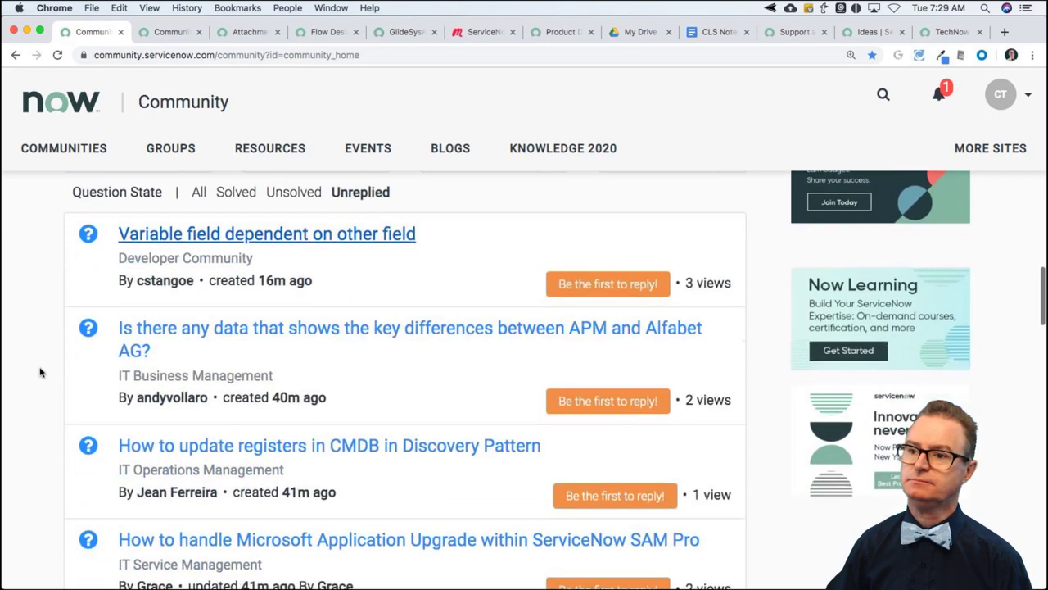
pyautogui.scroll(-3, 39, 372)
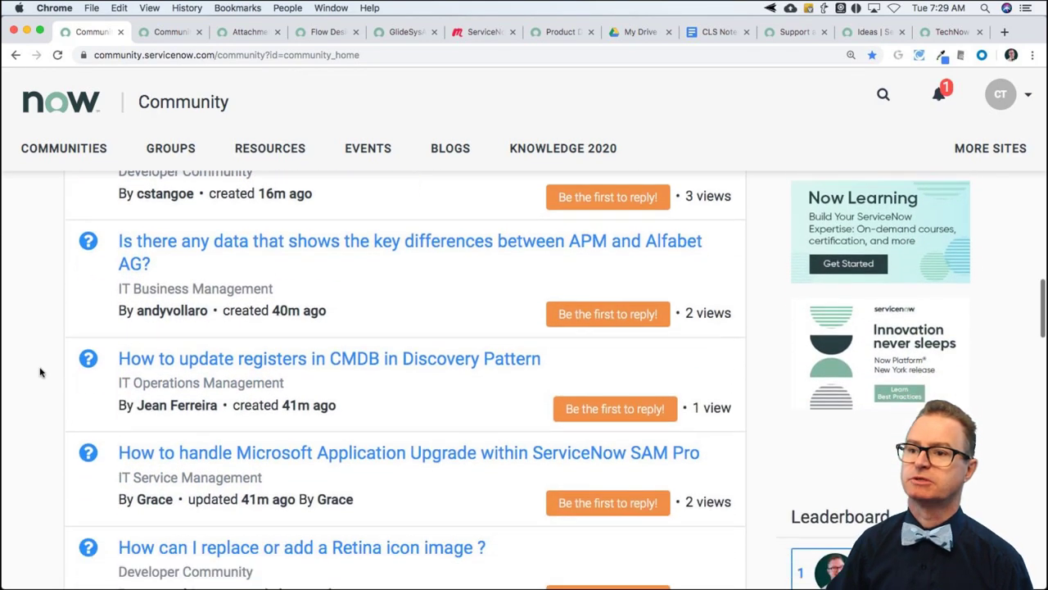
pyautogui.scroll(-5, 39, 373)
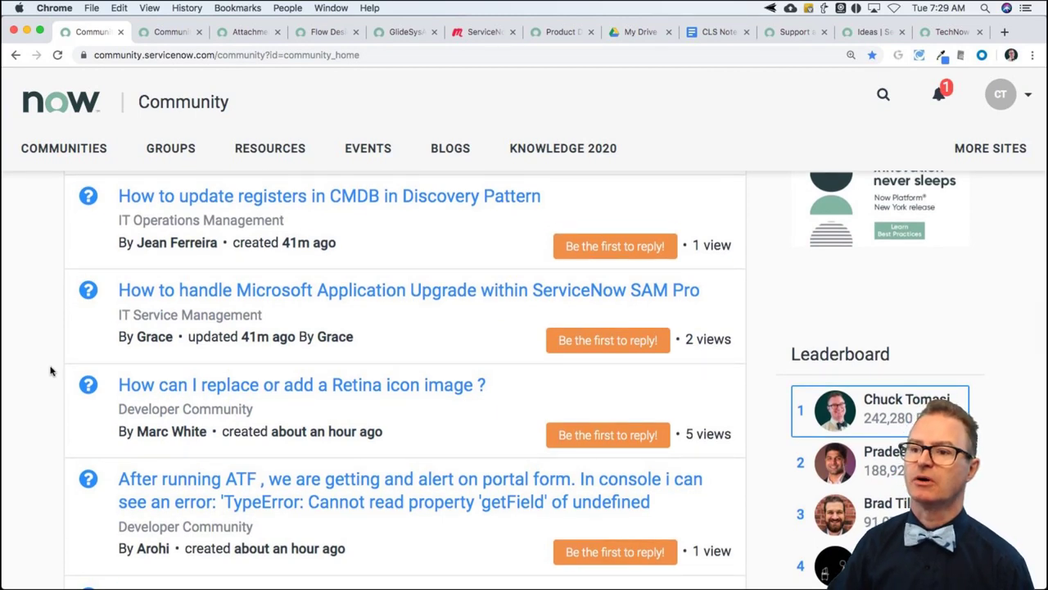
pyautogui.scroll(-2, 50, 371)
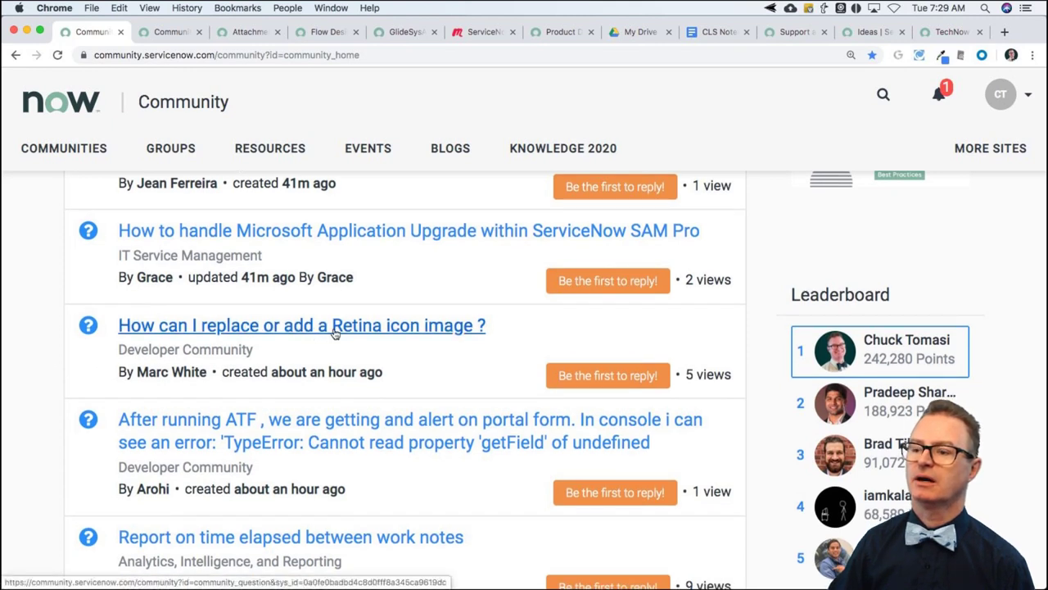
pyautogui.keyDown('super'); pyautogui.click(334, 330); pyautogui.keyUp('super')
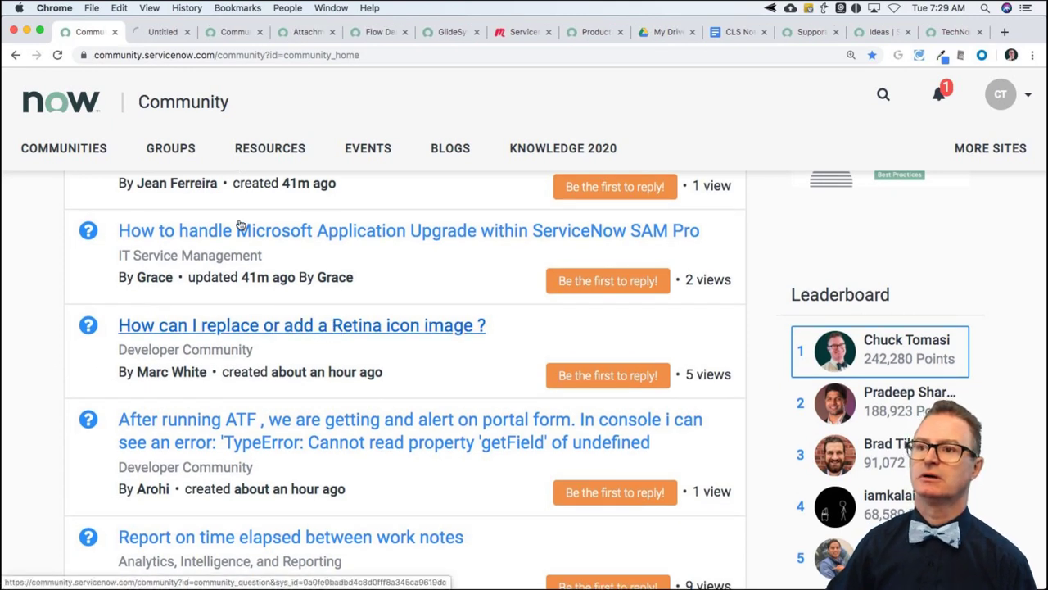
pyautogui.click(160, 32)
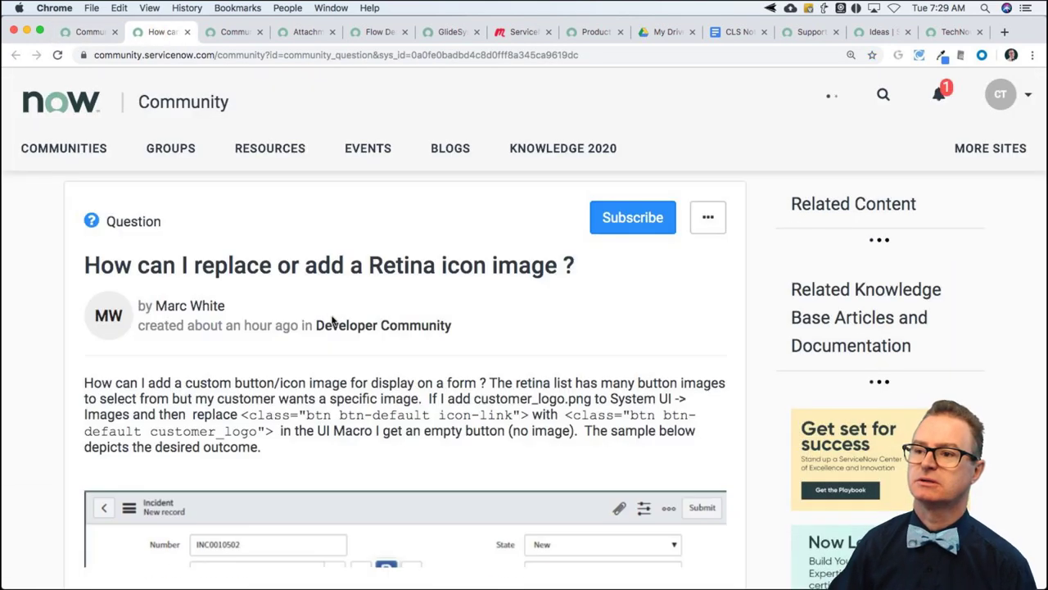
# - Read the Retina icon question, examining the button class names, the custom image approach in the UI Macro and the sample incident form
pyautogui.scroll(-2, 313, 353)
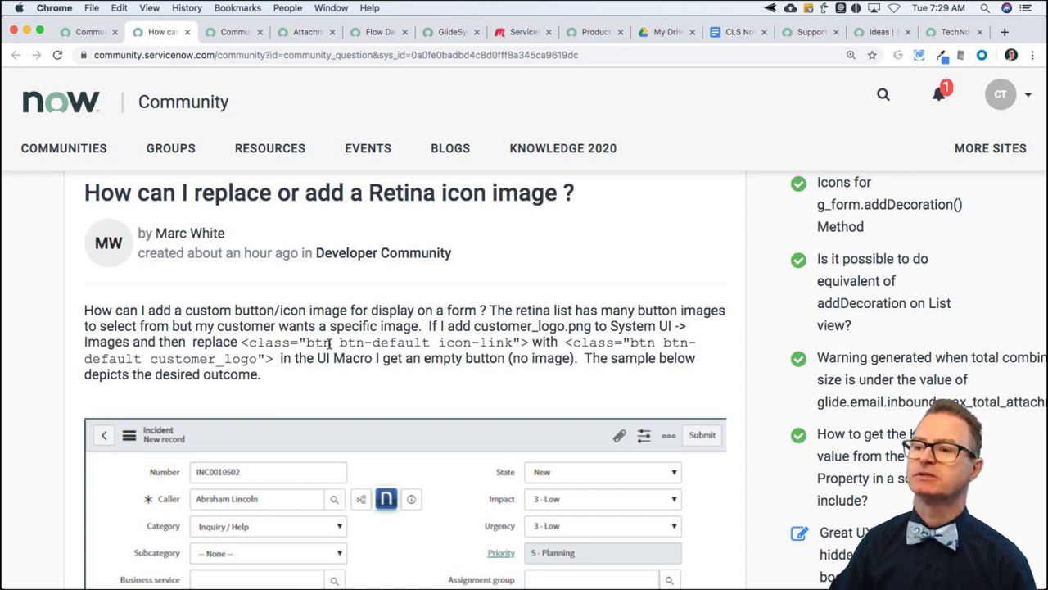
pyautogui.moveTo(331, 342); pyautogui.dragTo(530, 342)
pyautogui.click(559, 342)
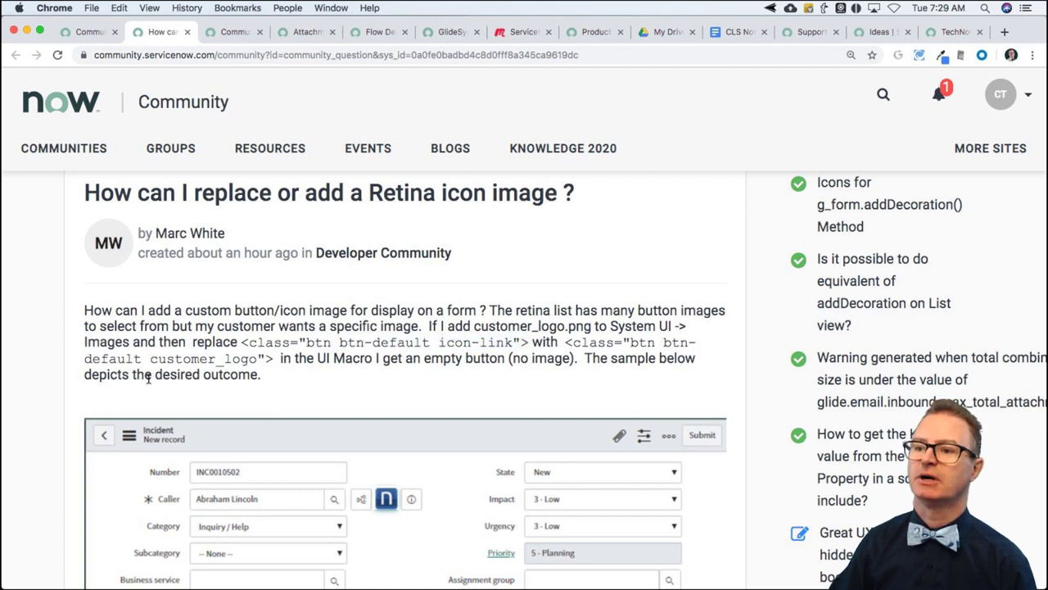
pyautogui.moveTo(146, 359); pyautogui.dragTo(261, 358)
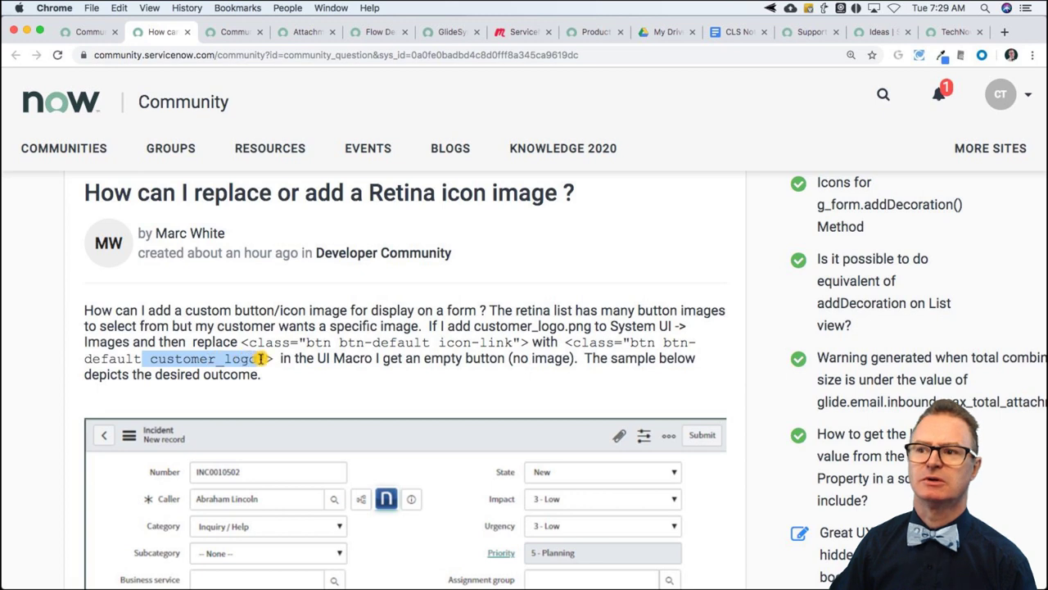
pyautogui.click(308, 358)
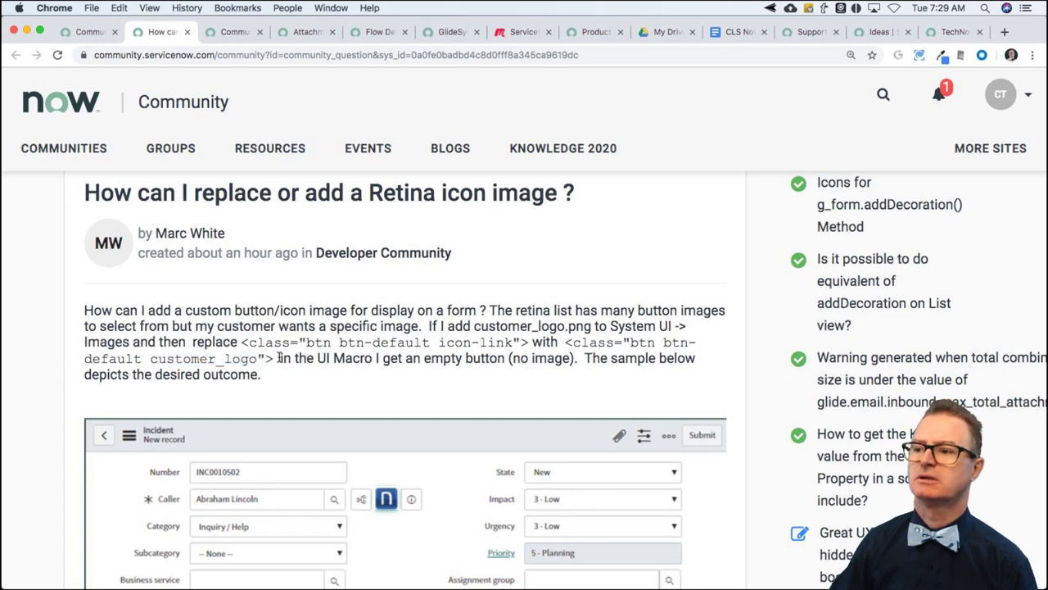
pyautogui.scroll(-5, 280, 358)
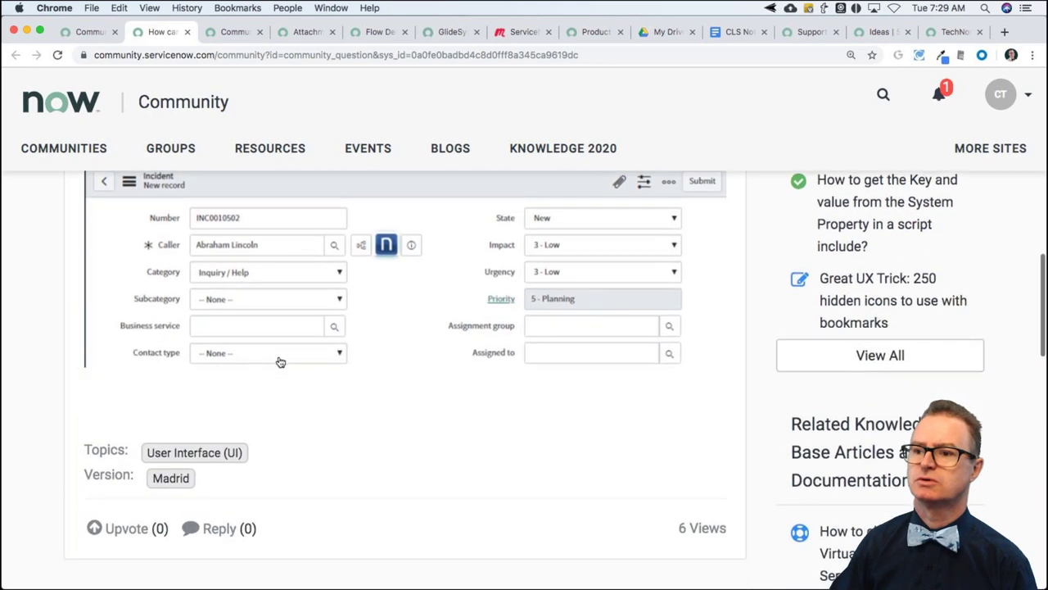
pyautogui.scroll(3, 280, 362)
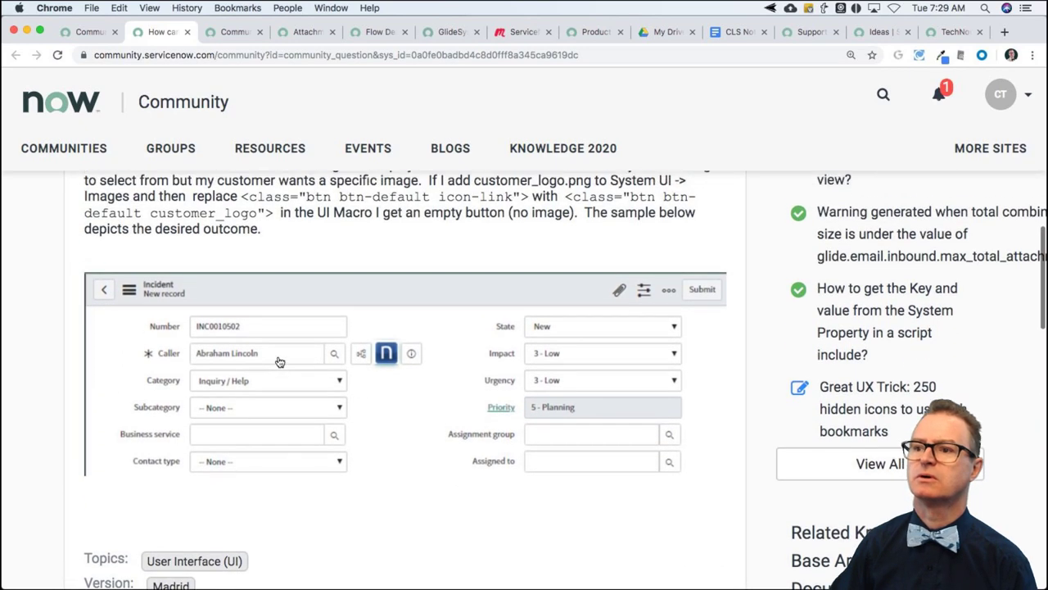
pyautogui.scroll(-1, 279, 361)
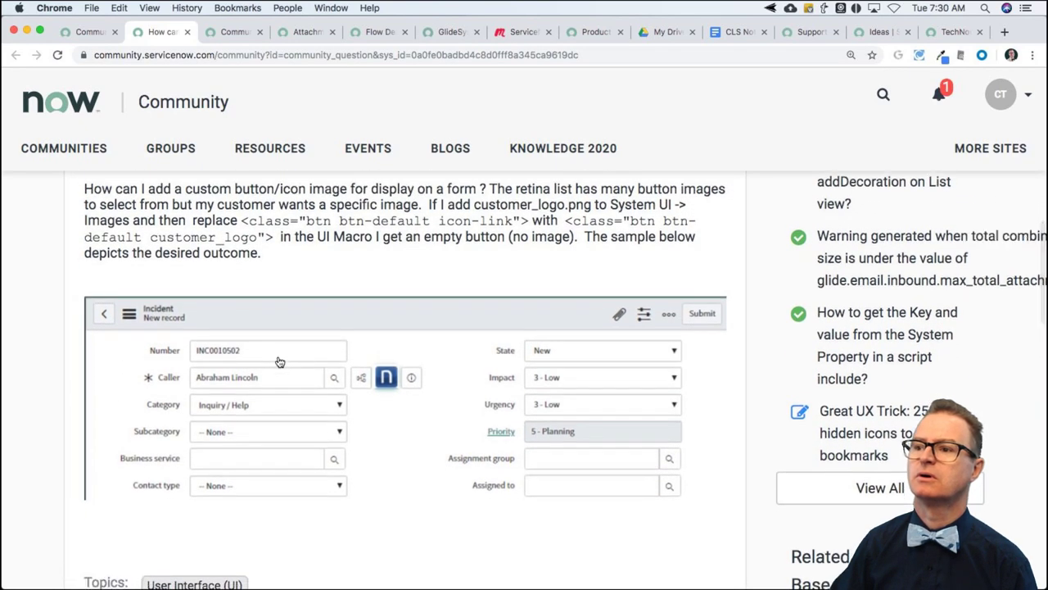
pyautogui.scroll(5, 389, 362)
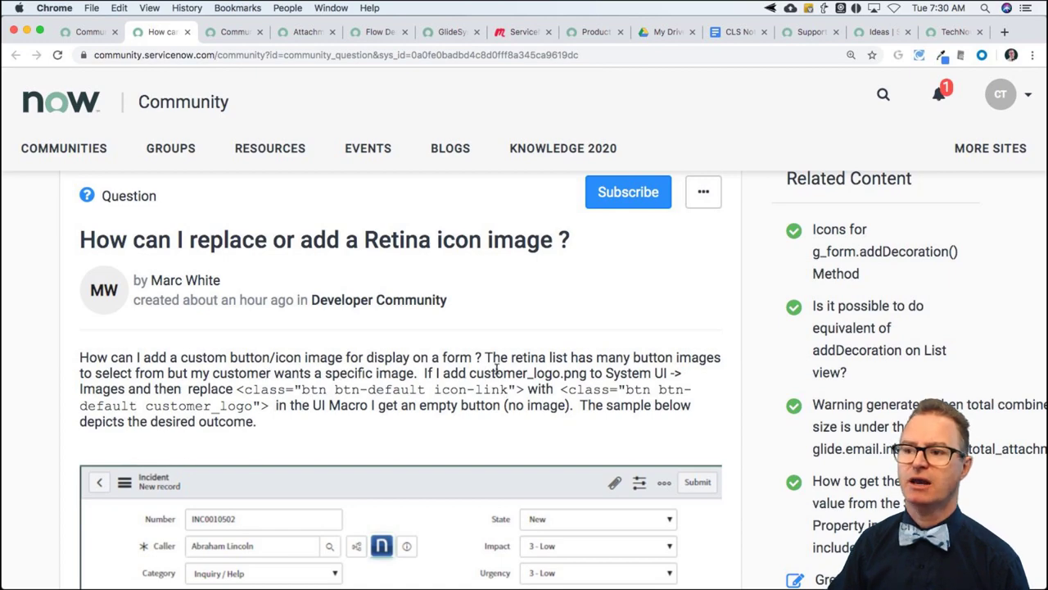
pyautogui.scroll(-8, 315, 387)
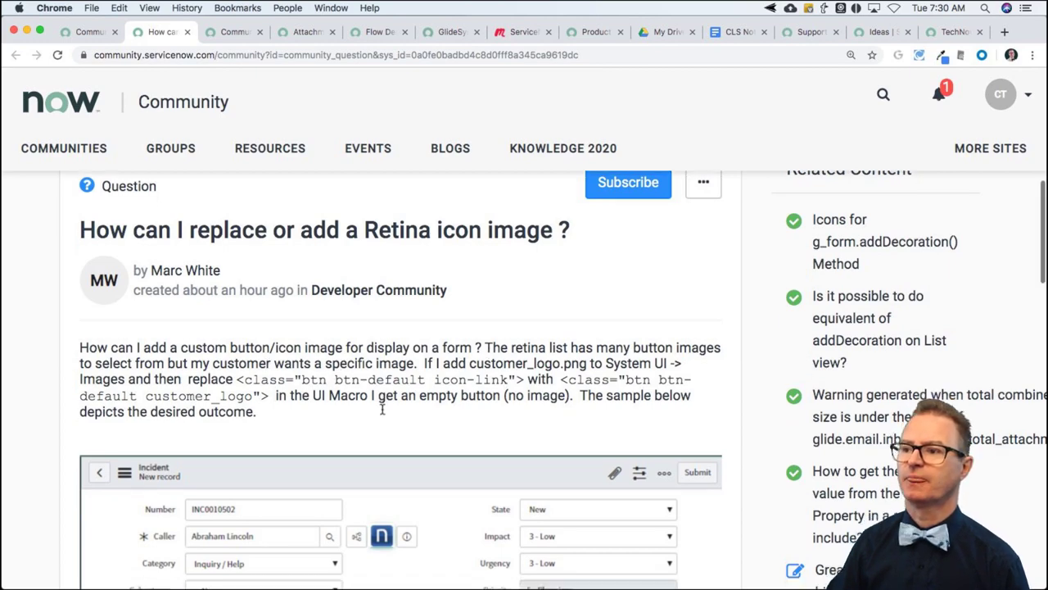
pyautogui.scroll(-1, 327, 434)
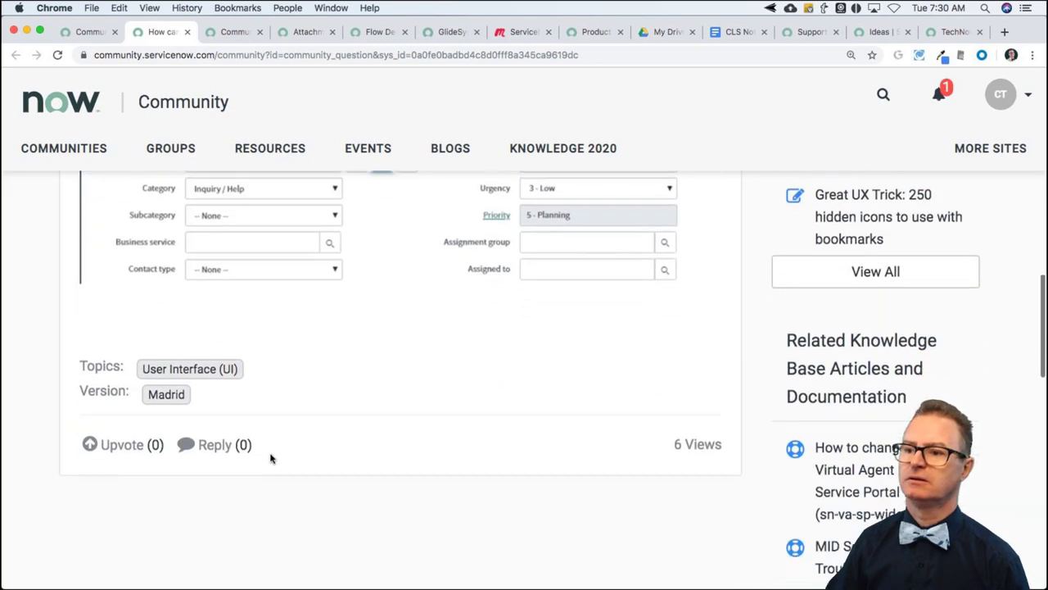
pyautogui.scroll(4, 388, 325)
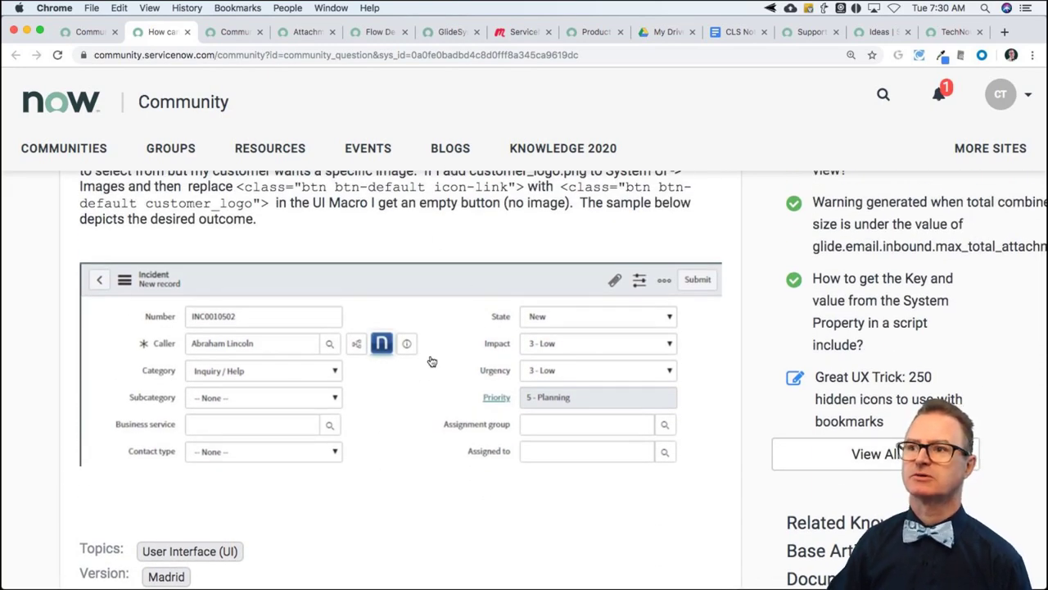
# - Switch to the ServiceNow developer instance and try to open UI Macros by filtering the application navigator for "ui macro"
pyautogui.click(306, 31)
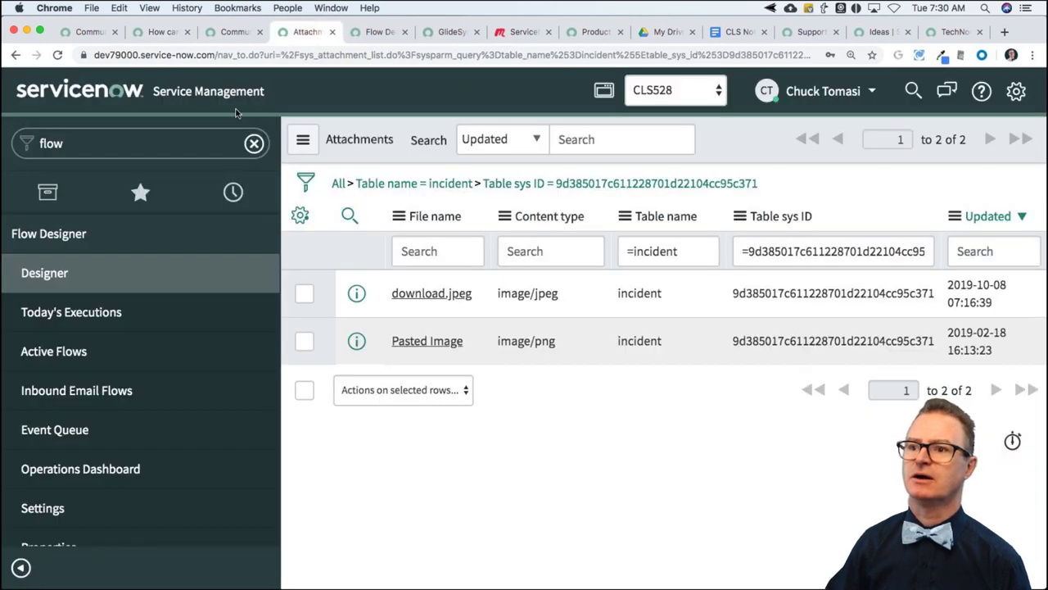
pyautogui.click(141, 146)
pyautogui.write('ui macro')
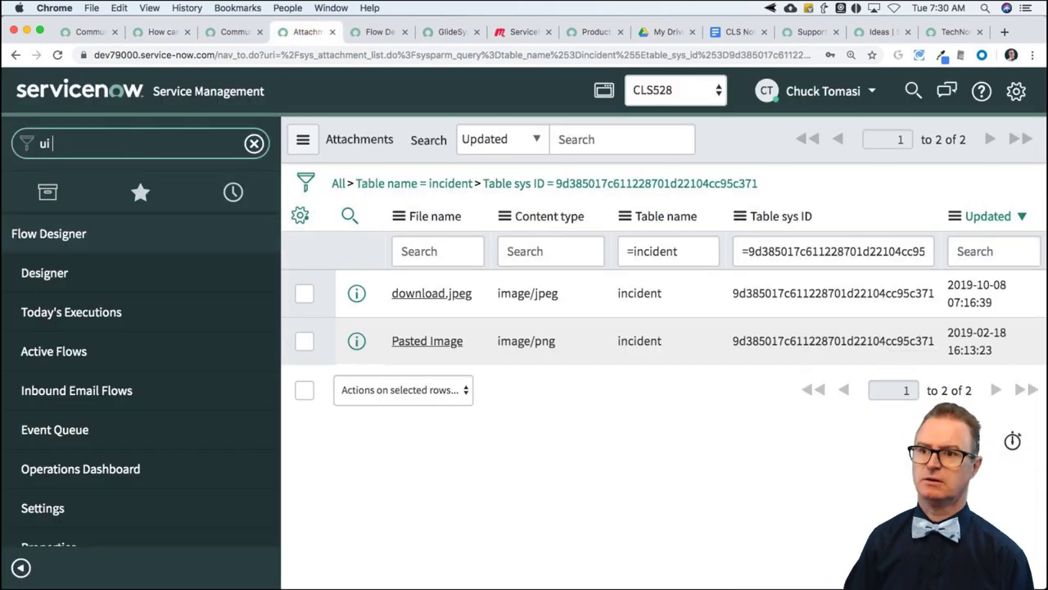
pyautogui.click(78, 273)
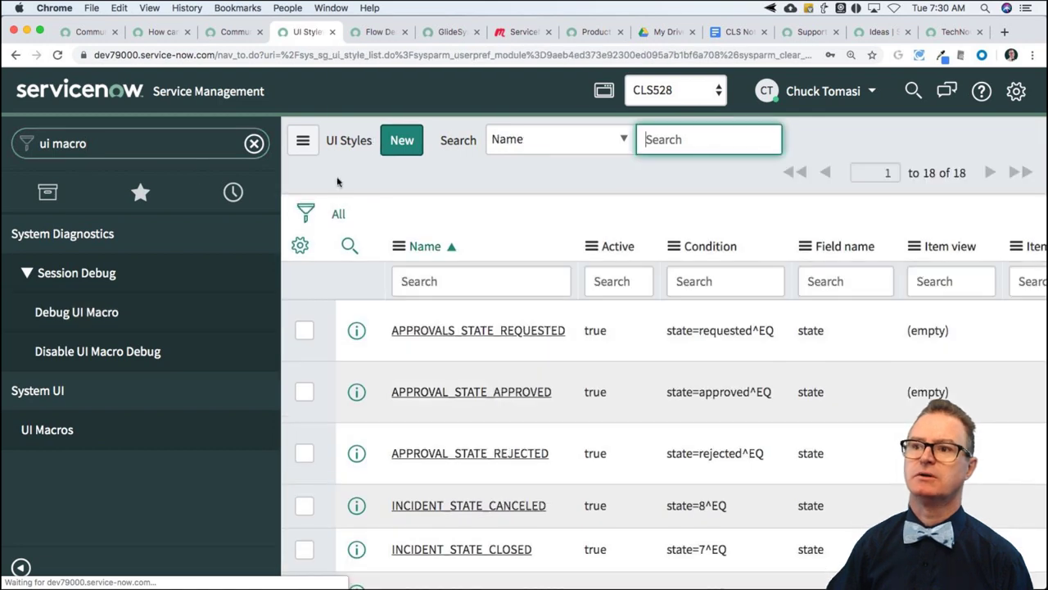
# - Filter the application navigator for "diction" and open the System Definition Dictionary list
pyautogui.click(104, 150)
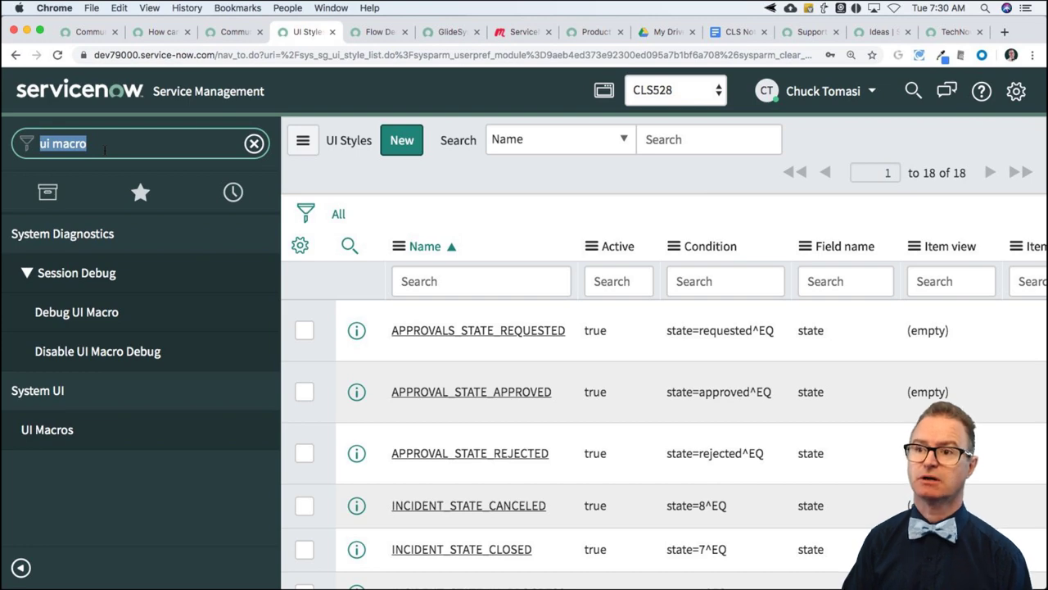
pyautogui.write('diction')
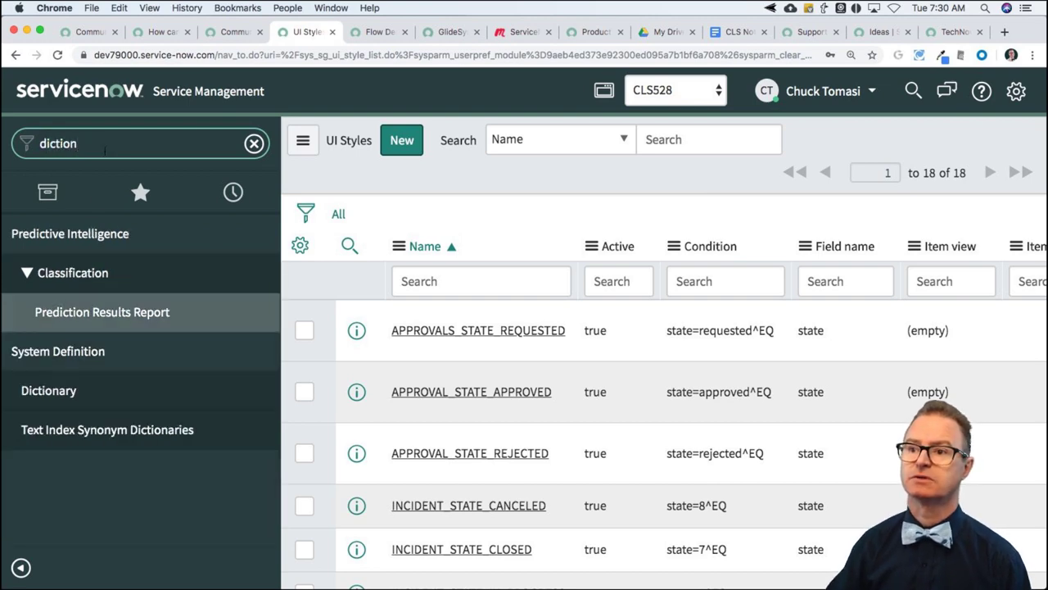
pyautogui.click(49, 390)
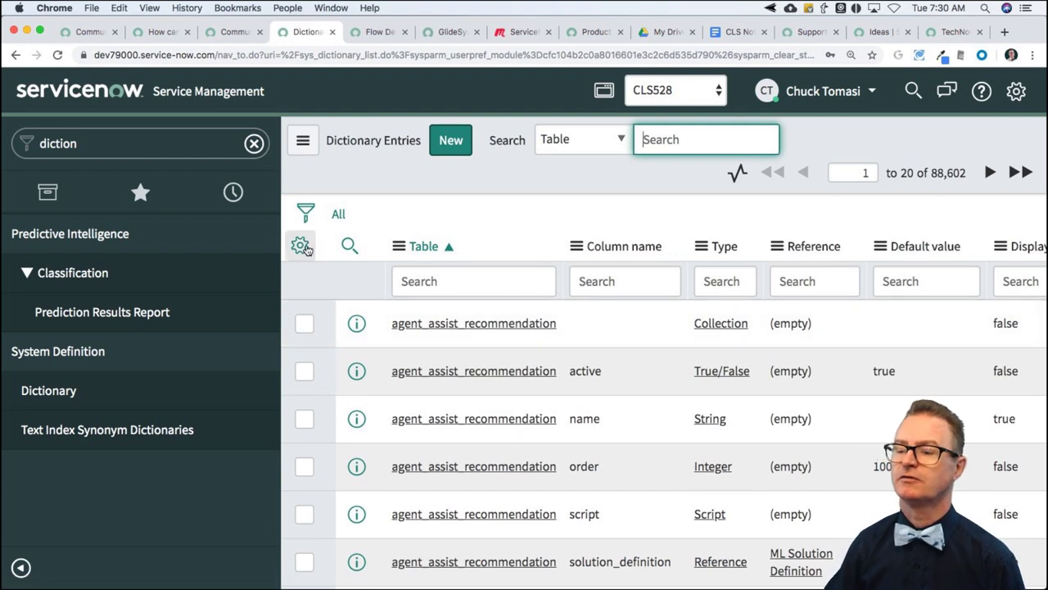
# - Filter the dictionary entries with the condition Attributes contains "decoration"
pyautogui.click(308, 213)
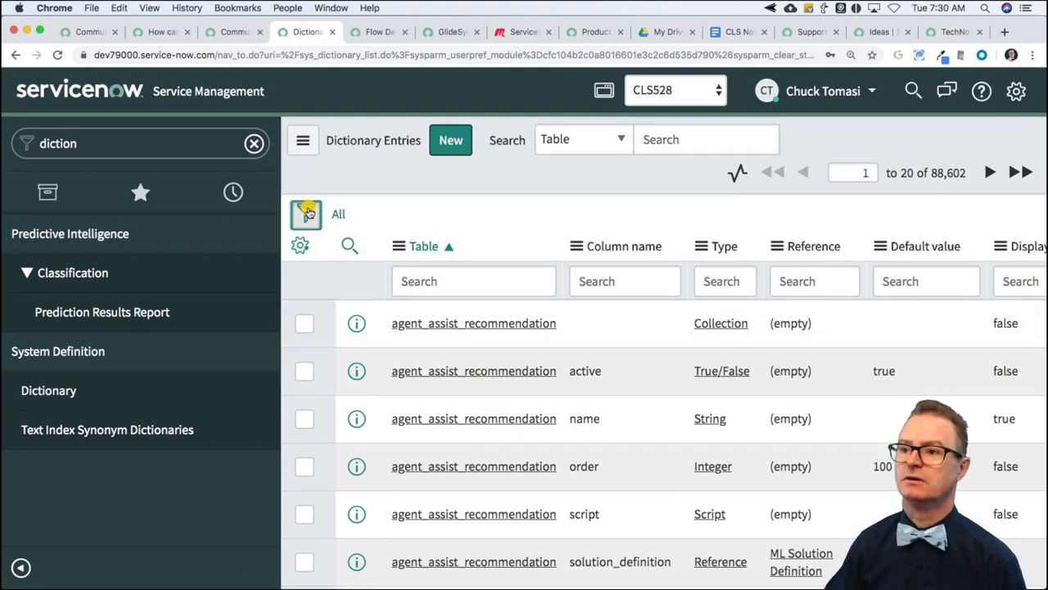
pyautogui.click(374, 296)
pyautogui.write('attr')
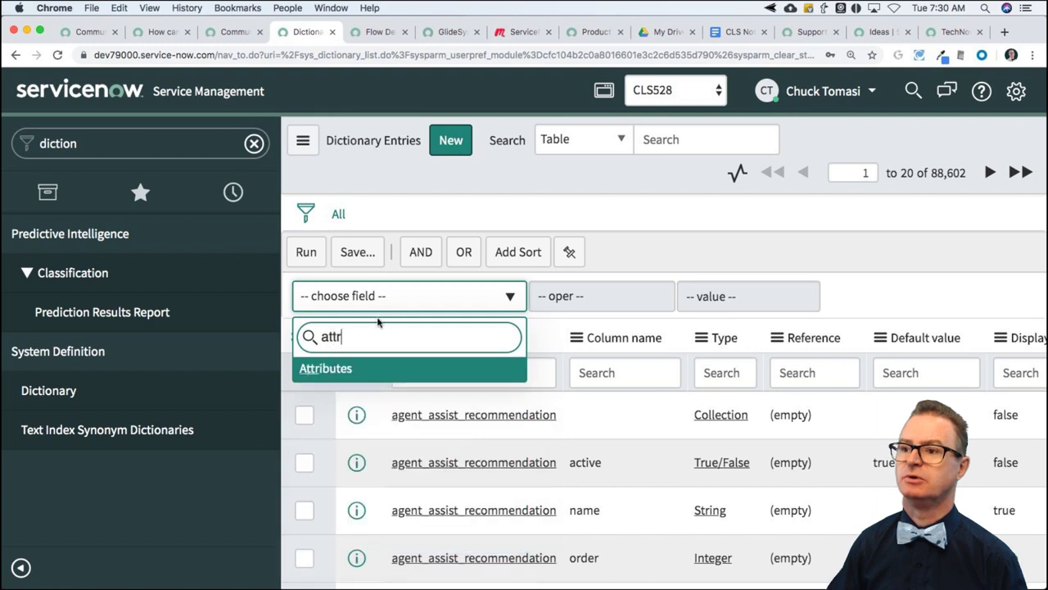
pyautogui.click(368, 368)
pyautogui.click(614, 299)
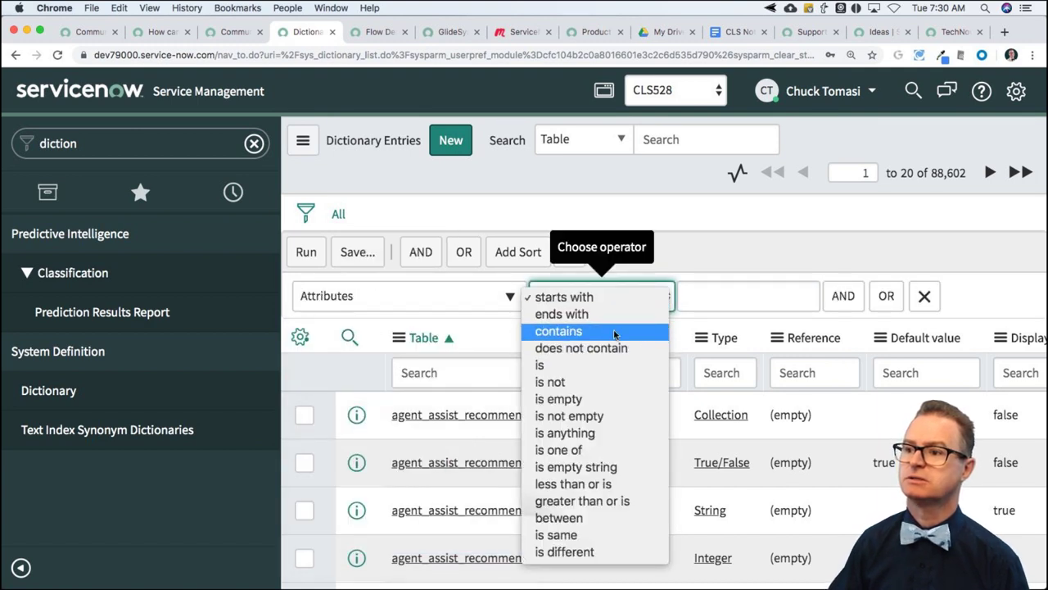
pyautogui.click(614, 333)
pyautogui.click(726, 297)
pyautogui.write('decora')
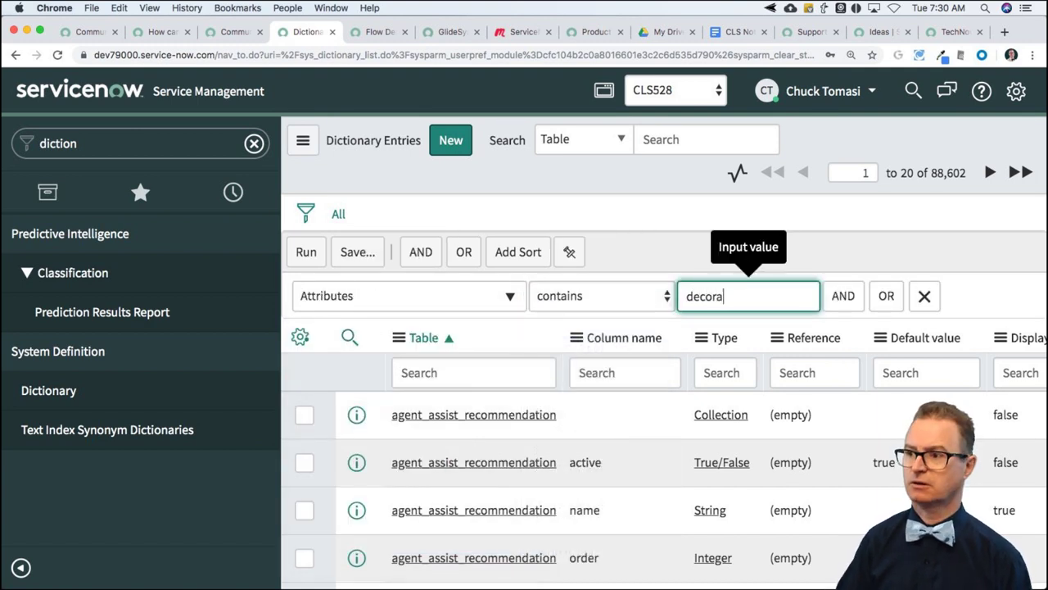
pyautogui.write('tion')
pyautogui.click(311, 253)
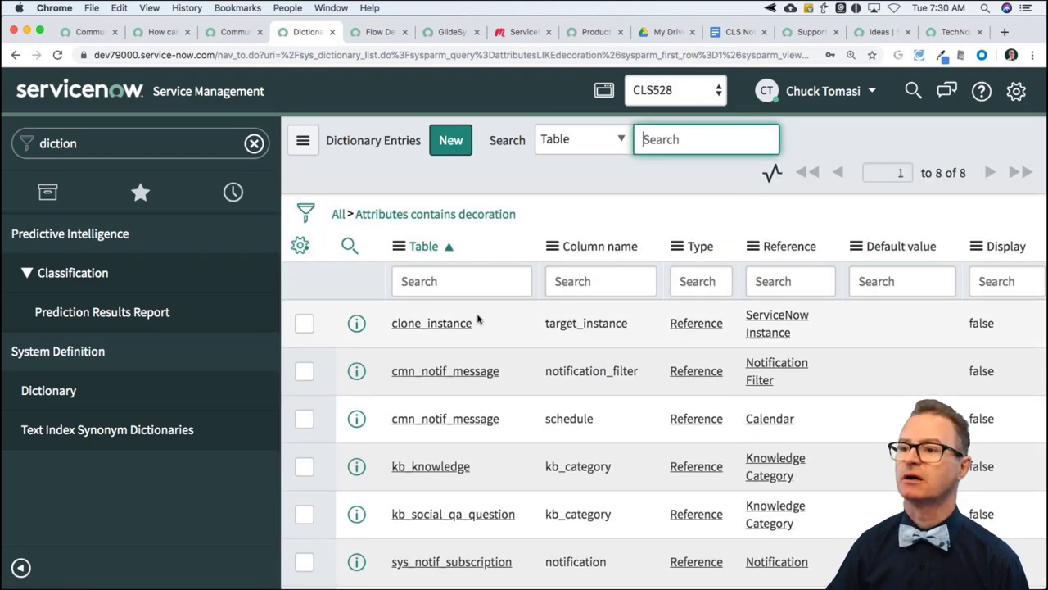
# - Open the dictionary entry for the target_instance column of clone_instance and examine its list of attributes
pyautogui.click(463, 325)
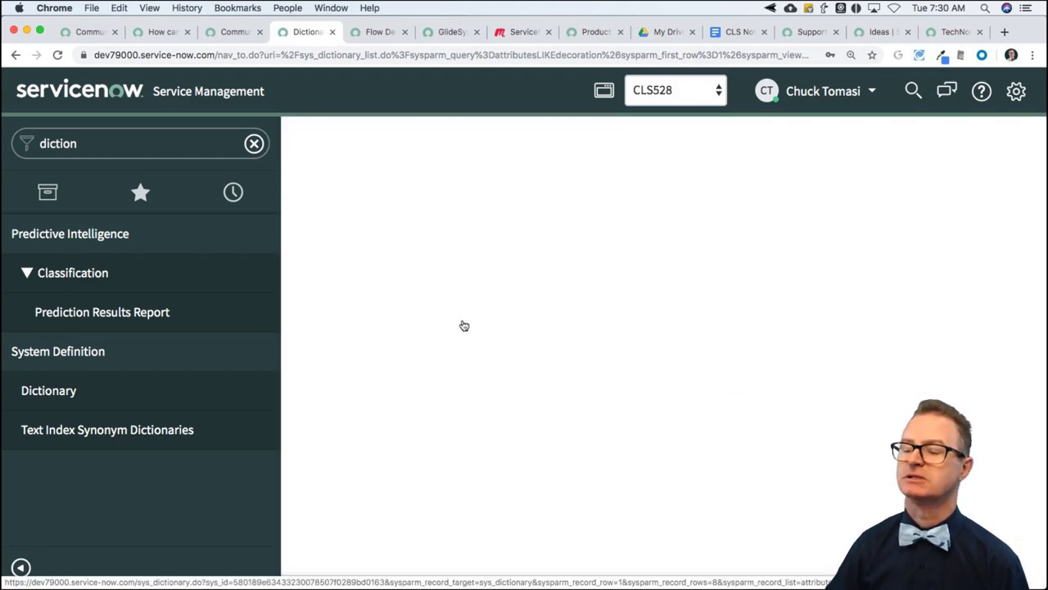
pyautogui.scroll(-5, 561, 334)
pyautogui.scroll(-10, 561, 334)
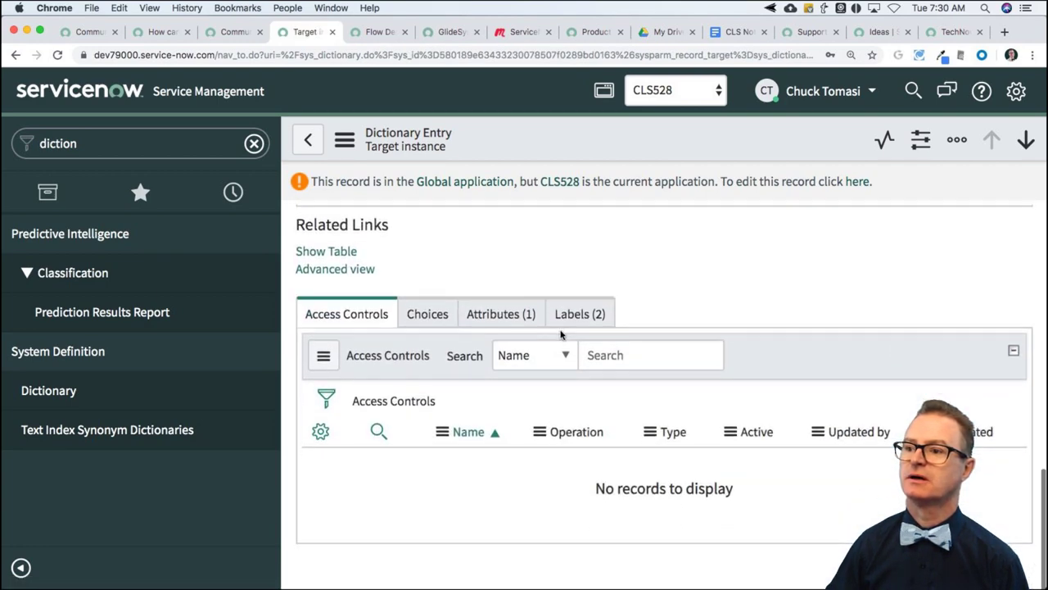
pyautogui.click(511, 318)
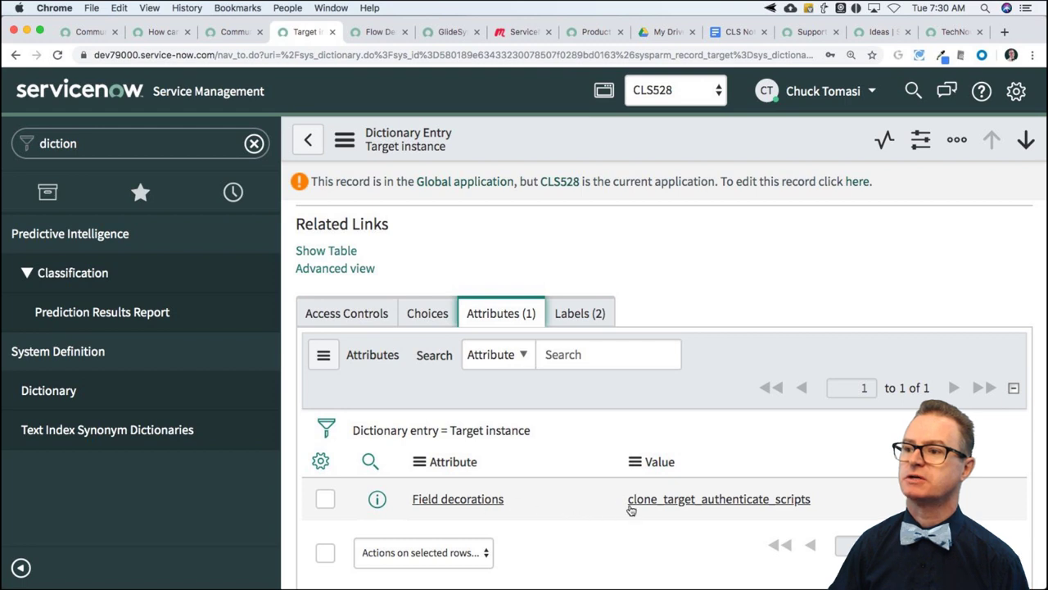
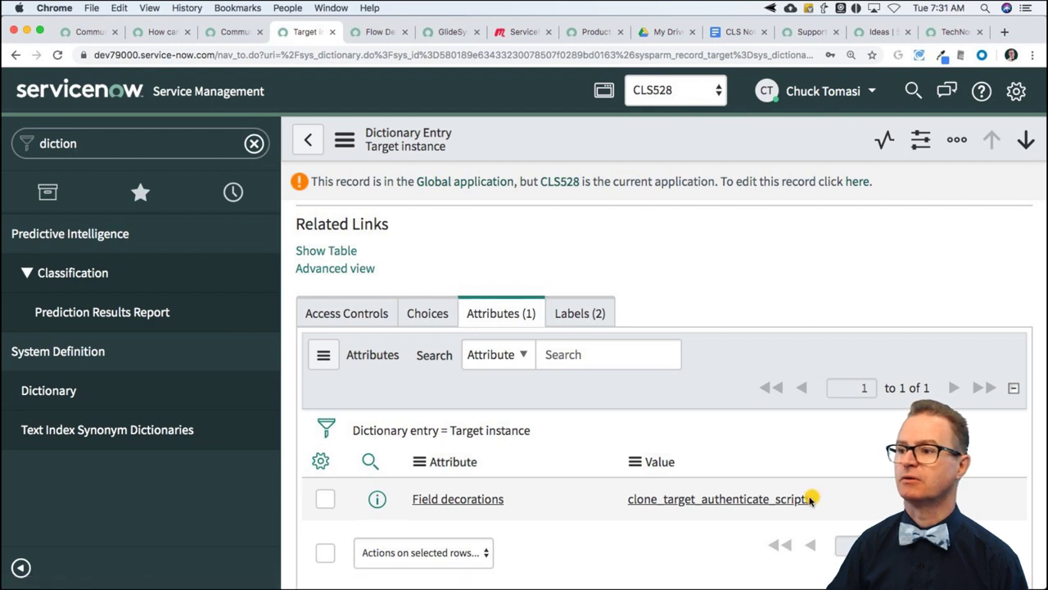
# - Copy the Field decorations value clone_target_authenticate_scripts and open the UI Macros list by filtering the navigator for "ui macro"
pyautogui.moveTo(812, 499); pyautogui.dragTo(631, 499)
pyautogui.press('super+c')
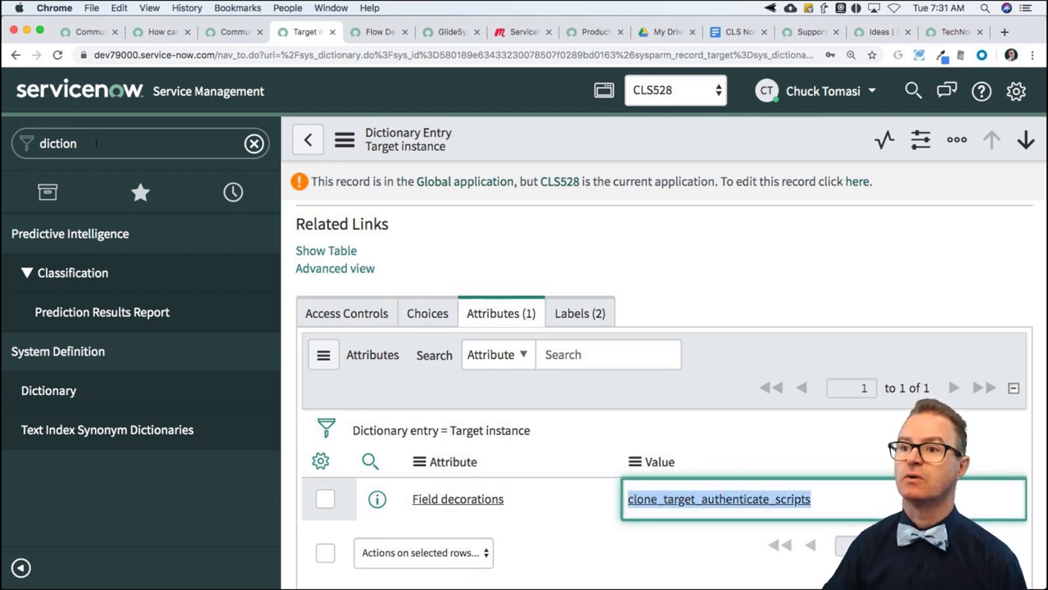
pyautogui.doubleClick(78, 142)
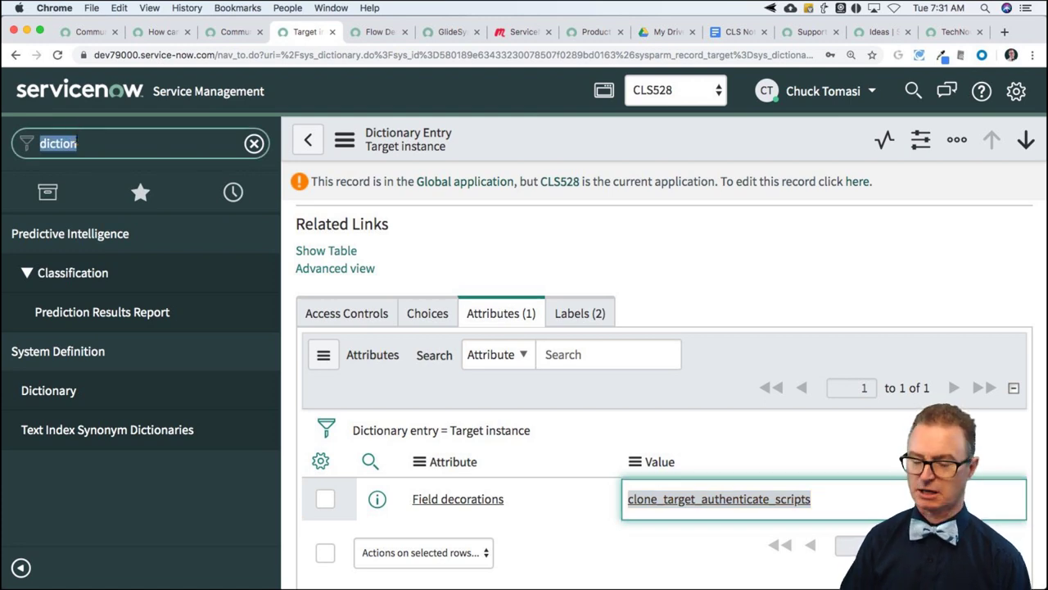
pyautogui.write('ui macro')
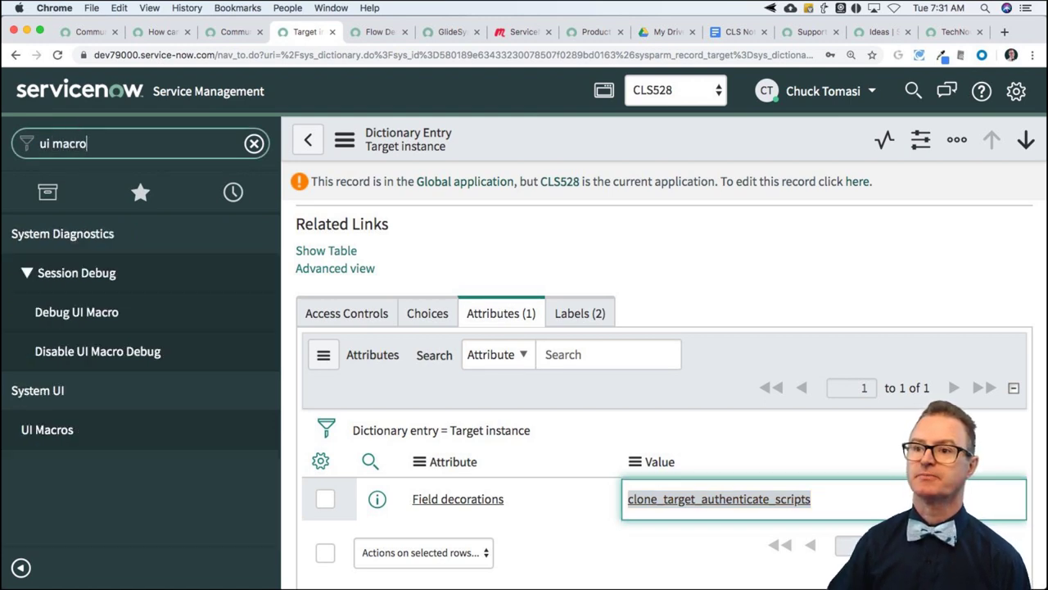
pyautogui.click(47, 429)
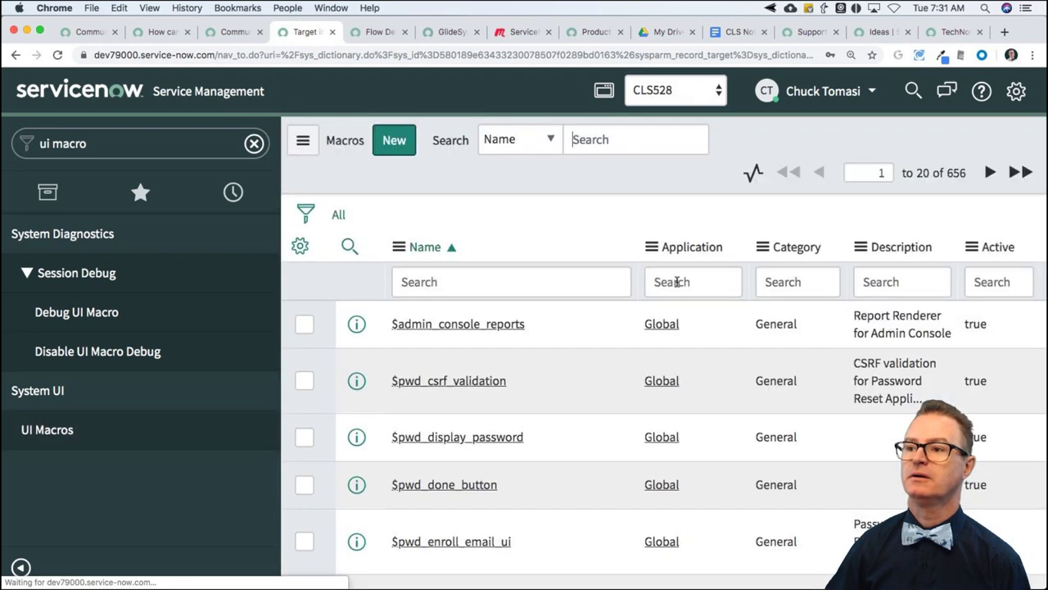
# - Filter the macros by the exact name clone_target_authenticate_scripts and open the matching record
pyautogui.click(462, 277)
pyautogui.write('=')
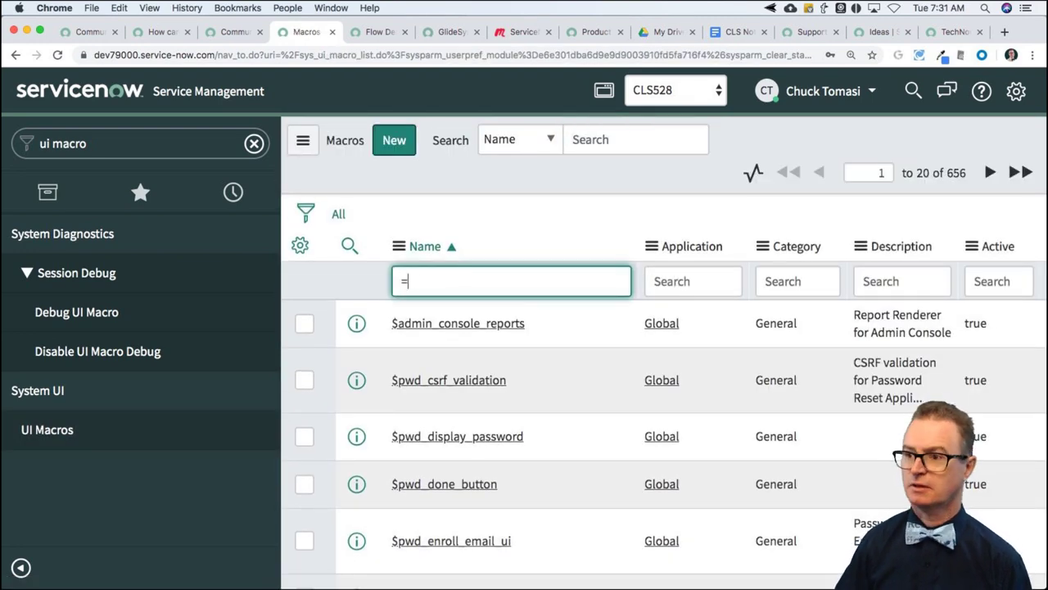
pyautogui.press('super+v')
pyautogui.press('Return')
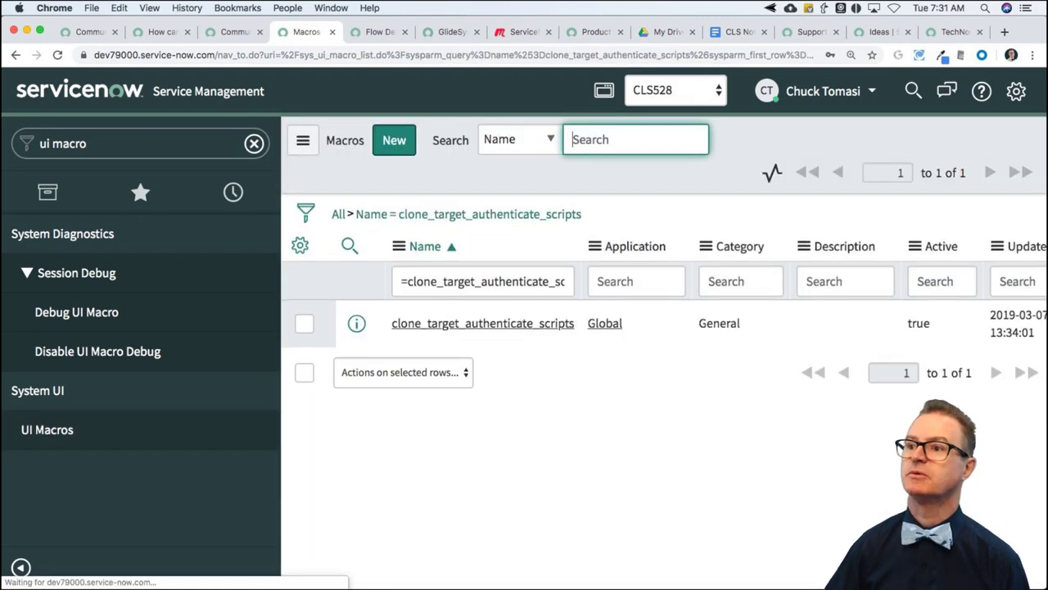
pyautogui.click(482, 324)
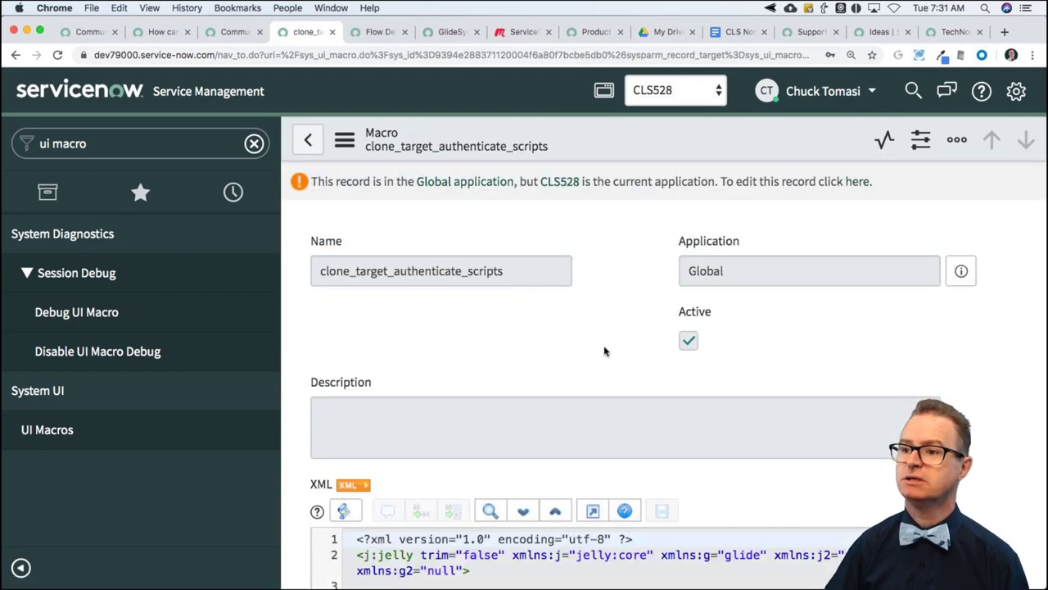
# - Examine the macro's XML script from start to end in the expanded editor for how it decorates the field
pyautogui.scroll(-5, 605, 351)
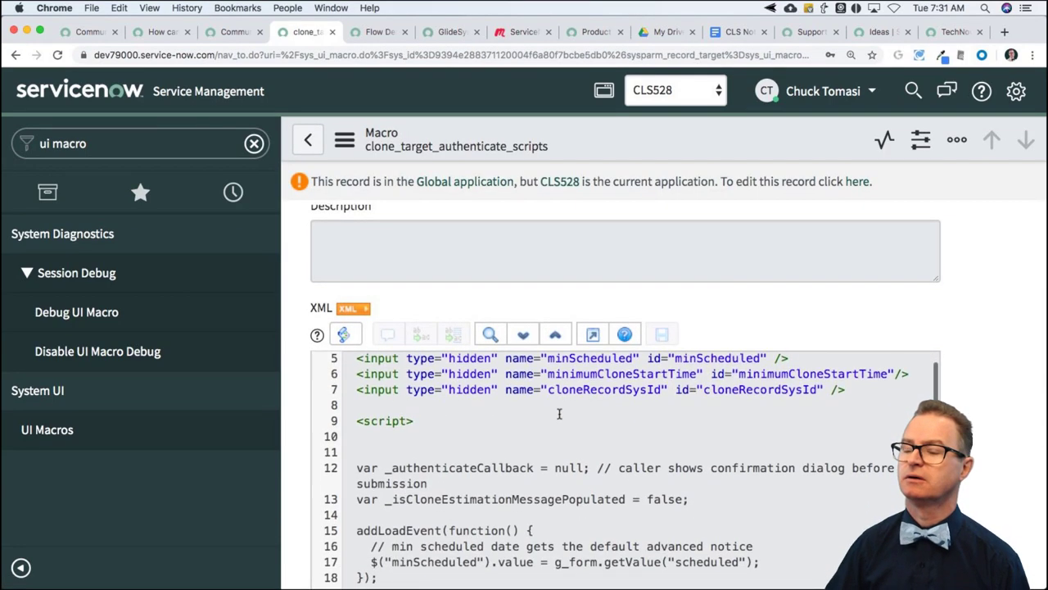
pyautogui.scroll(-3, 1015, 321)
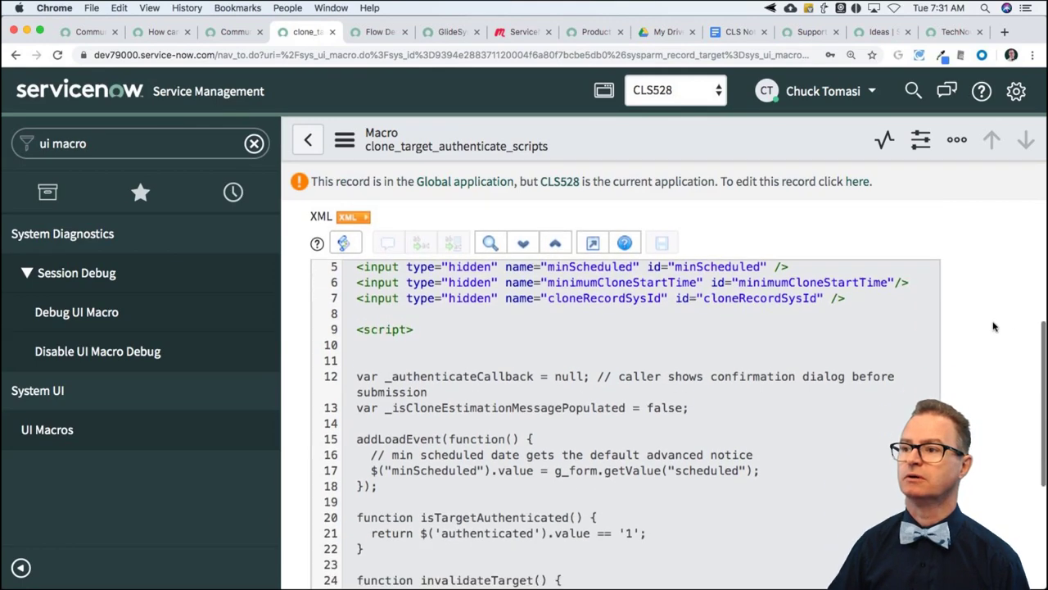
pyautogui.scroll(3, 916, 319)
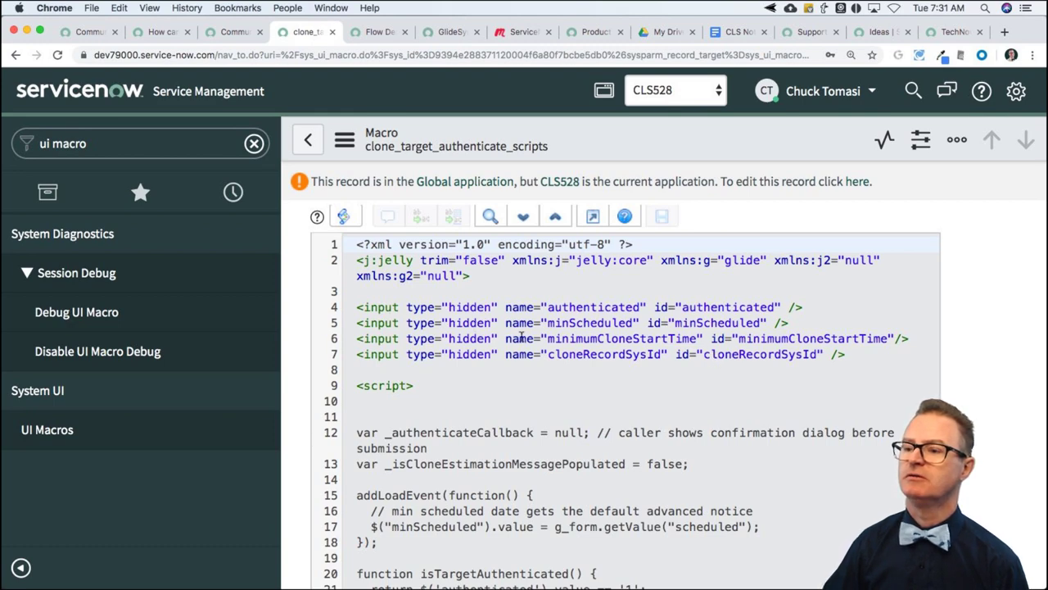
pyautogui.scroll(-3, 519, 352)
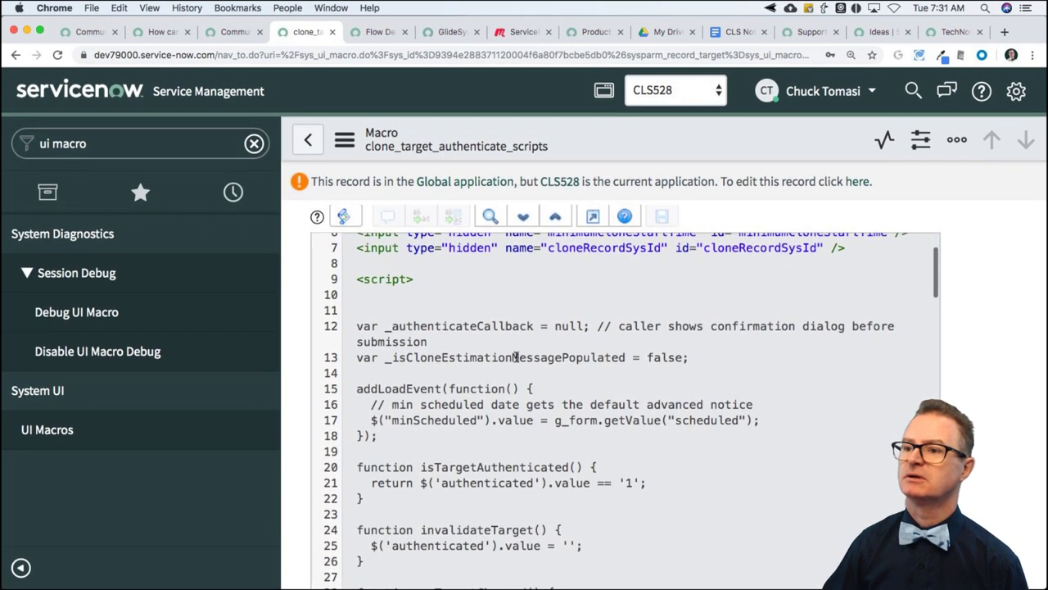
pyautogui.scroll(-2, 516, 357)
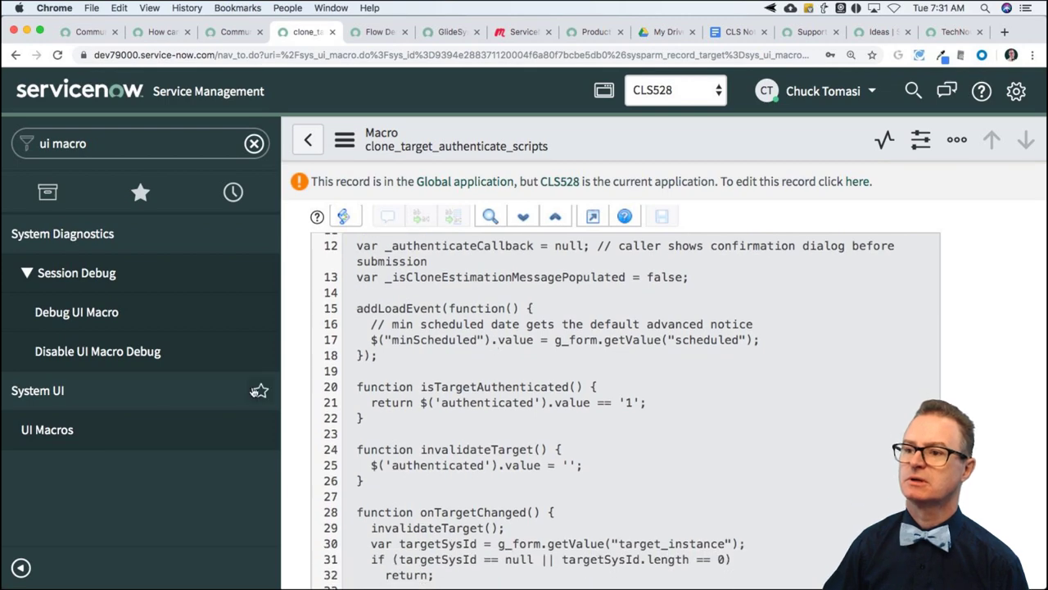
pyautogui.click(593, 216)
pyautogui.scroll(-1, 590, 330)
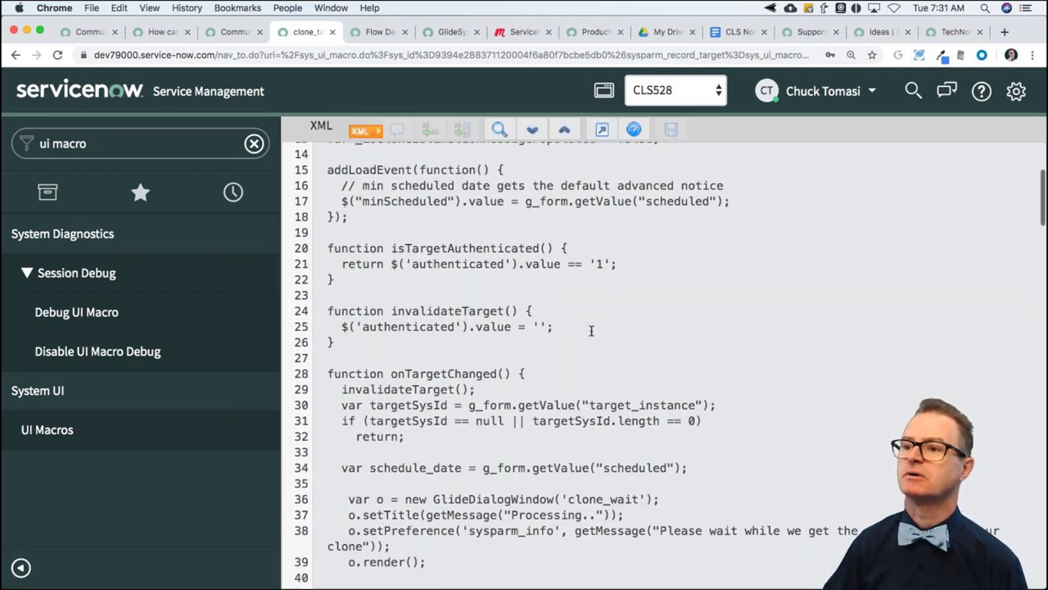
pyautogui.scroll(-15, 590, 330)
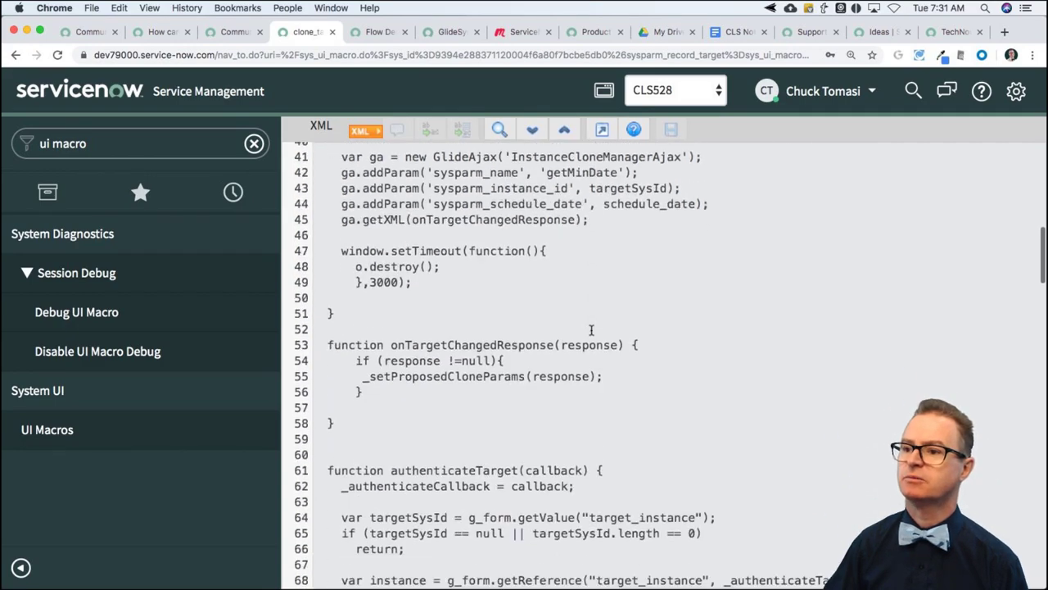
pyautogui.scroll(-20, 590, 330)
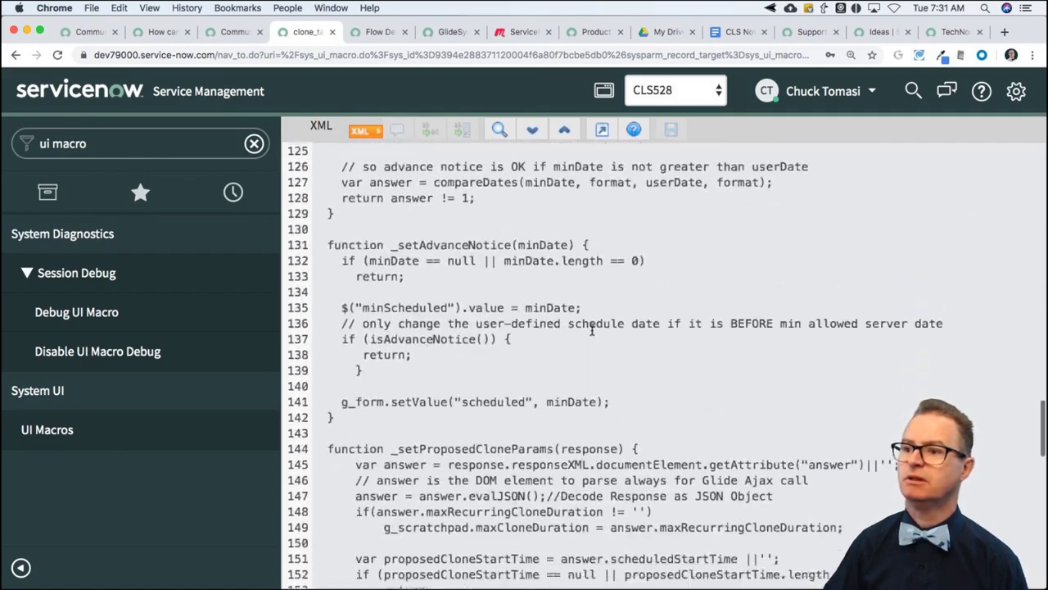
pyautogui.scroll(-13, 591, 330)
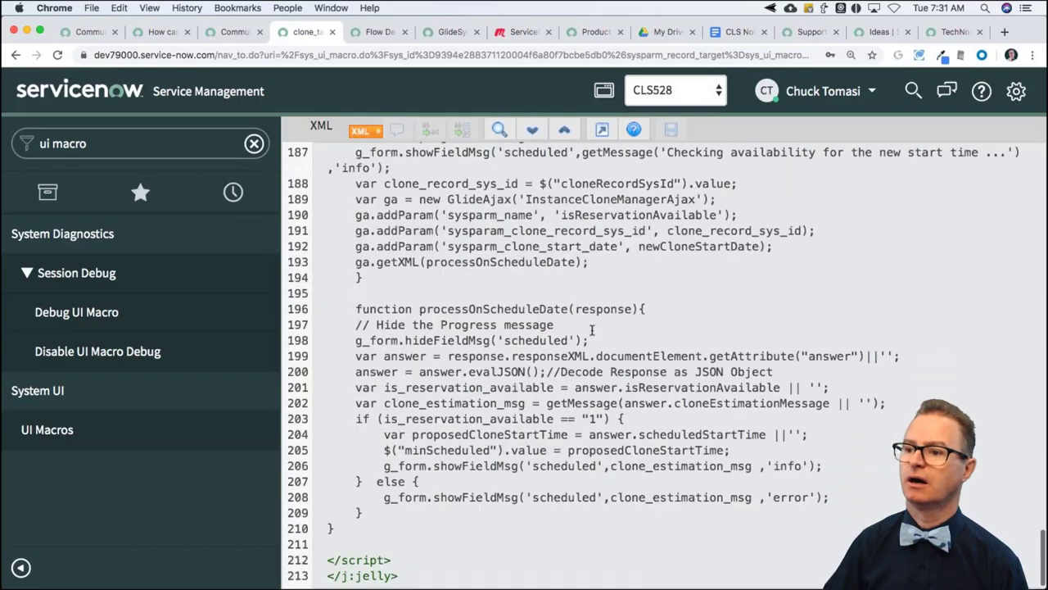
pyautogui.scroll(18, 497, 321)
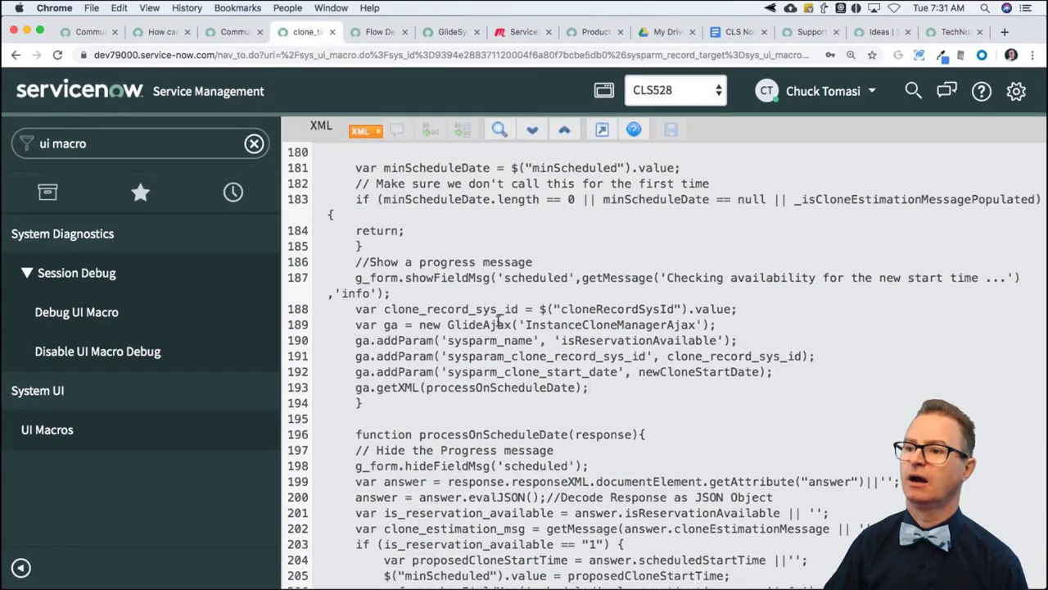
pyautogui.scroll(20, 497, 321)
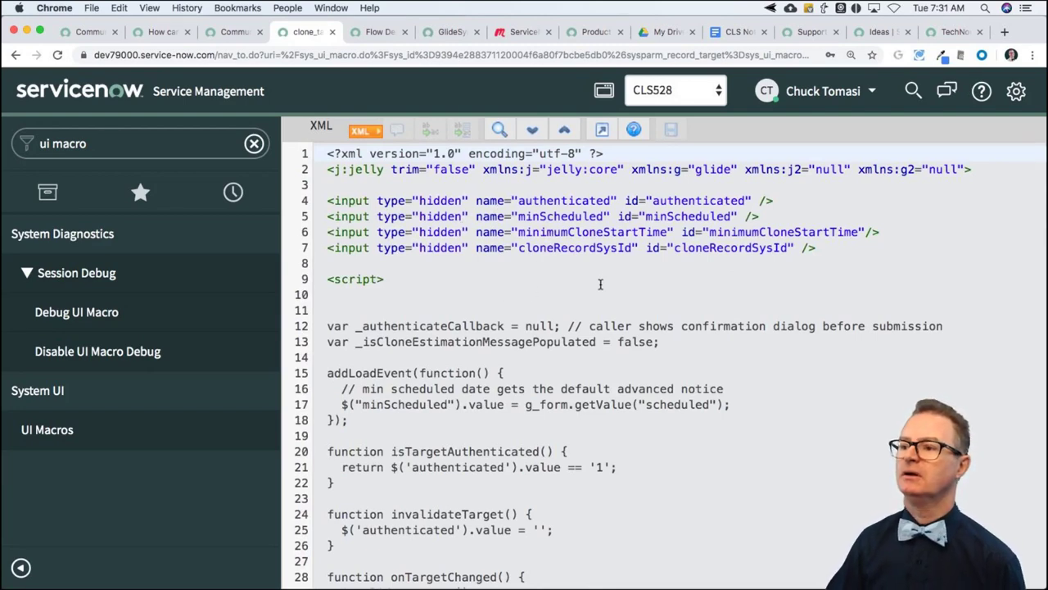
# - Search the macro's page for icon references using "icon", "jp" and "pn", clearing each search term
pyautogui.press('super+f')
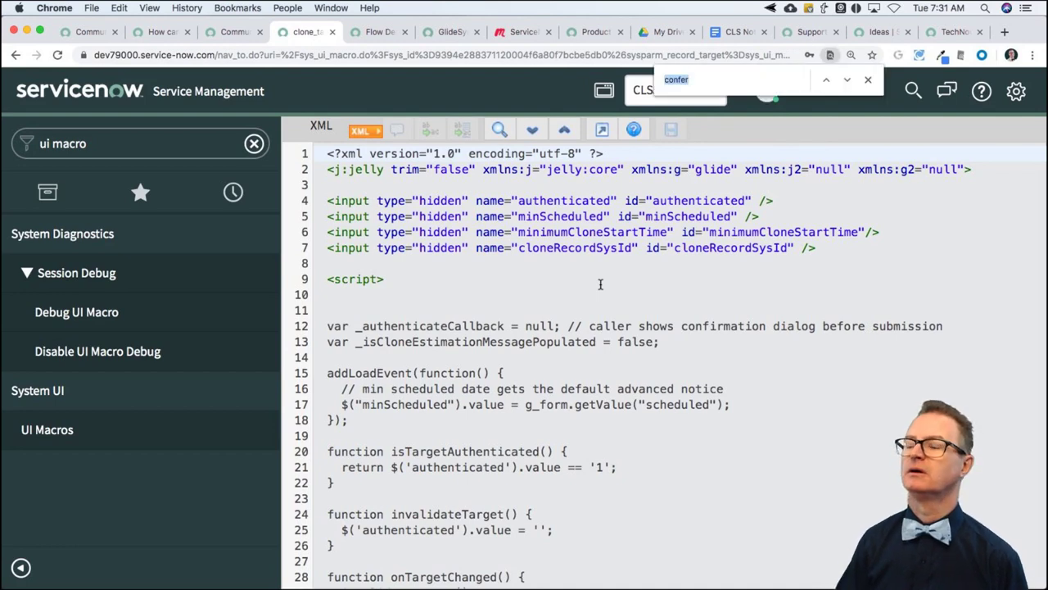
pyautogui.write('icon')
pyautogui.press('BackSpace')
pyautogui.press('BackSpace')
pyautogui.press('BackSpace')
pyautogui.press('BackSpace')
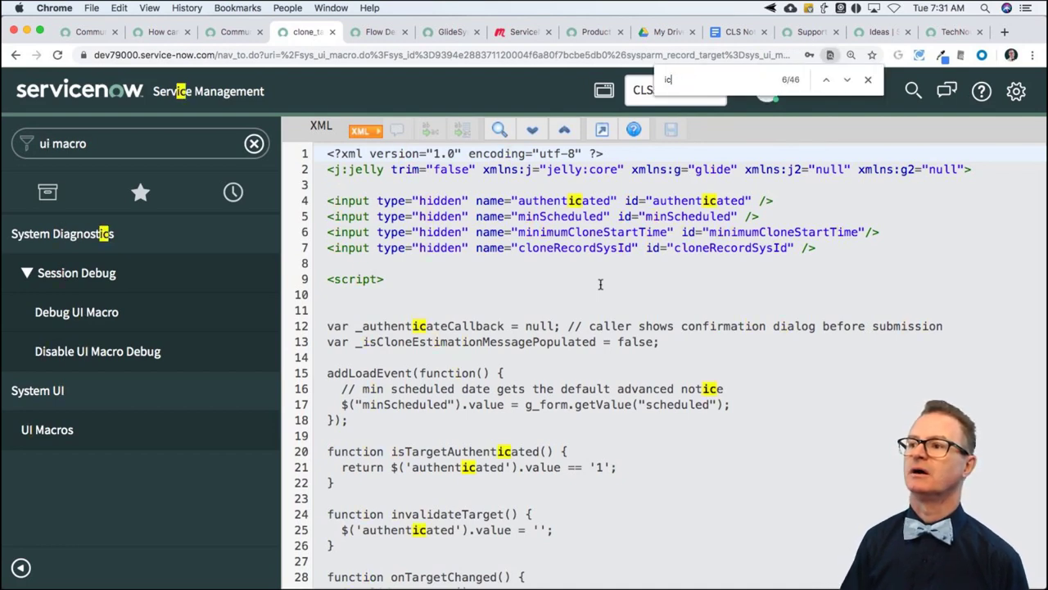
pyautogui.write('jp')
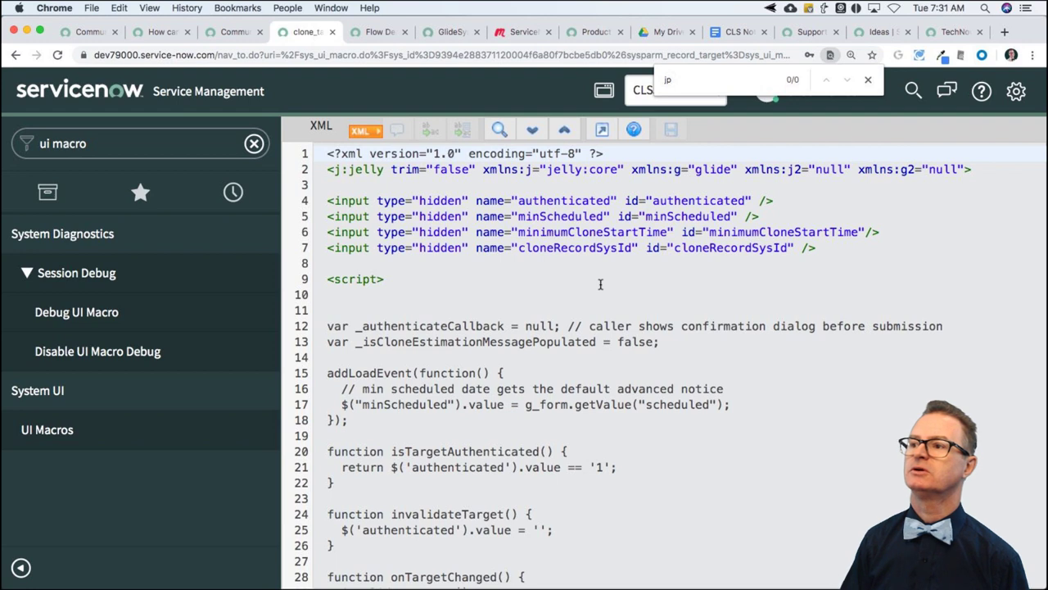
pyautogui.press('BackSpace')
pyautogui.press('BackSpace')
pyautogui.write('po')
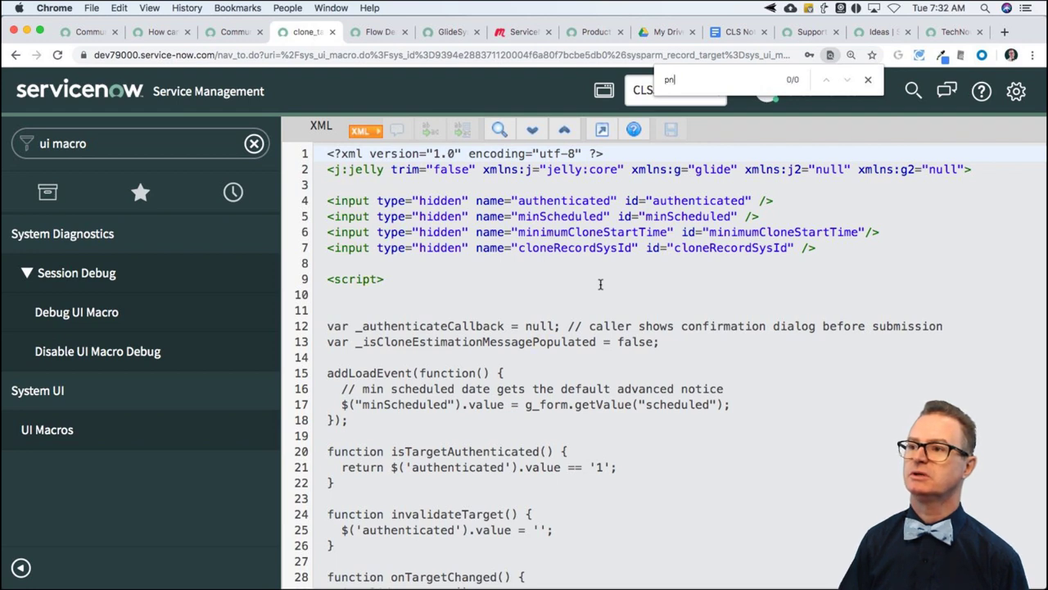
pyautogui.press('BackSpace')
pyautogui.press('BackSpace')
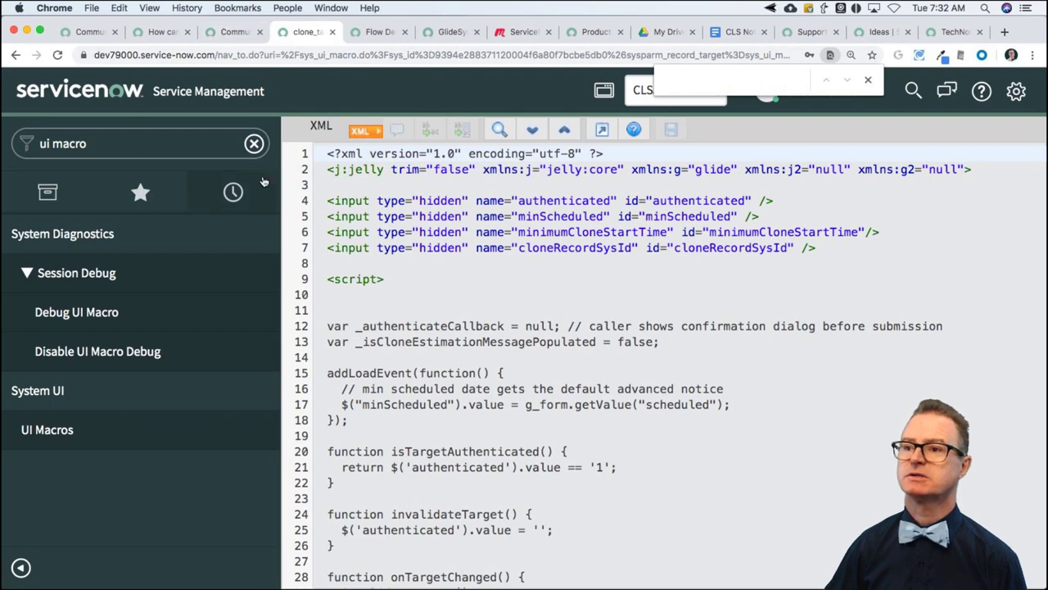
# - Reopen the dictionary entries whose attributes contain "decoration" from the history and view the attributes of the kb_knowledge kb_category entry
pyautogui.click(232, 193)
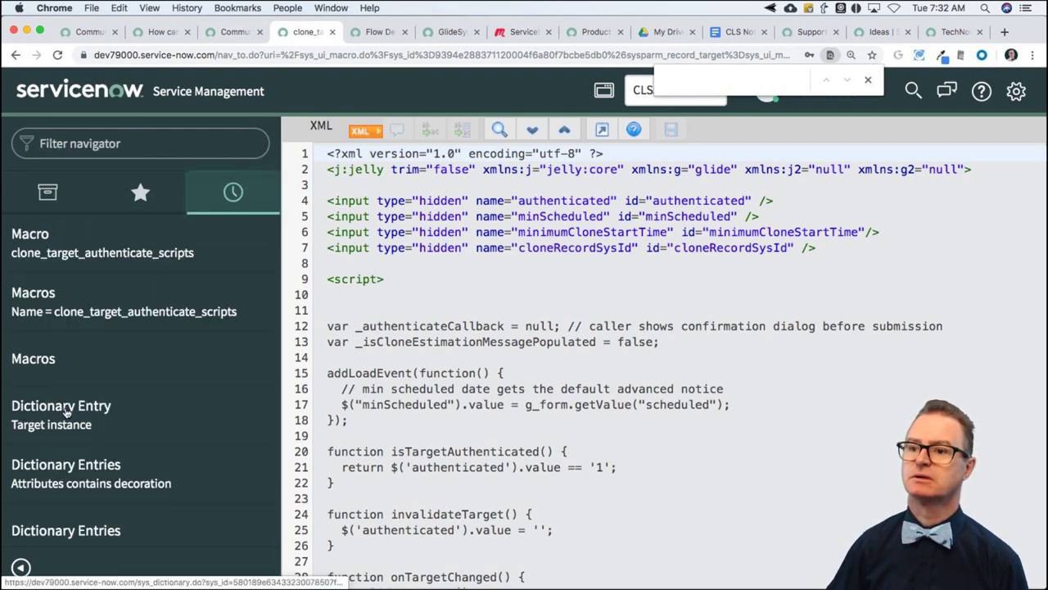
pyautogui.click(76, 477)
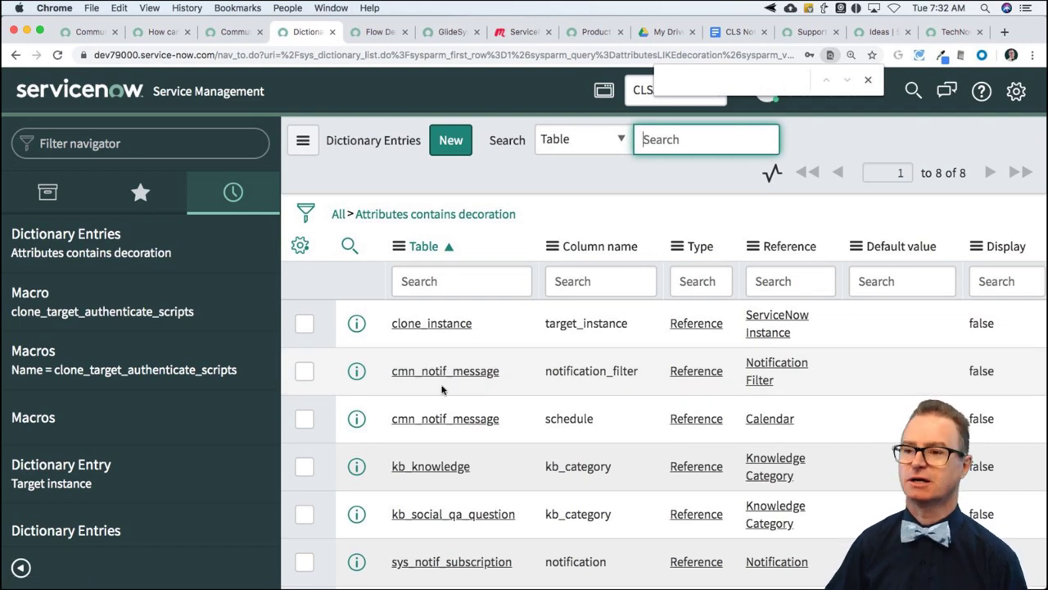
pyautogui.click(444, 468)
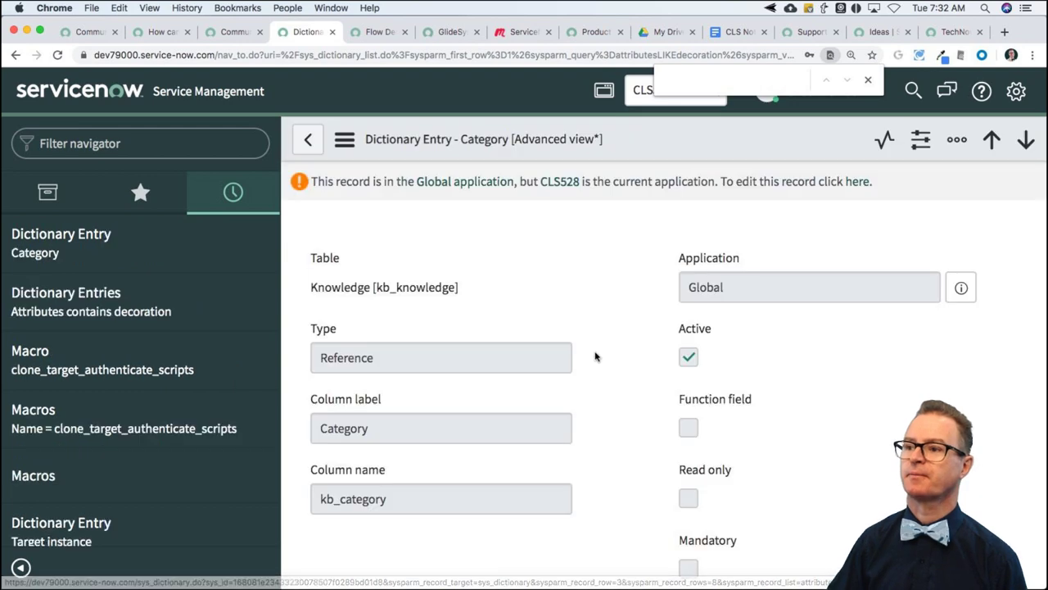
pyautogui.scroll(-10, 596, 361)
pyautogui.scroll(-10, 616, 386)
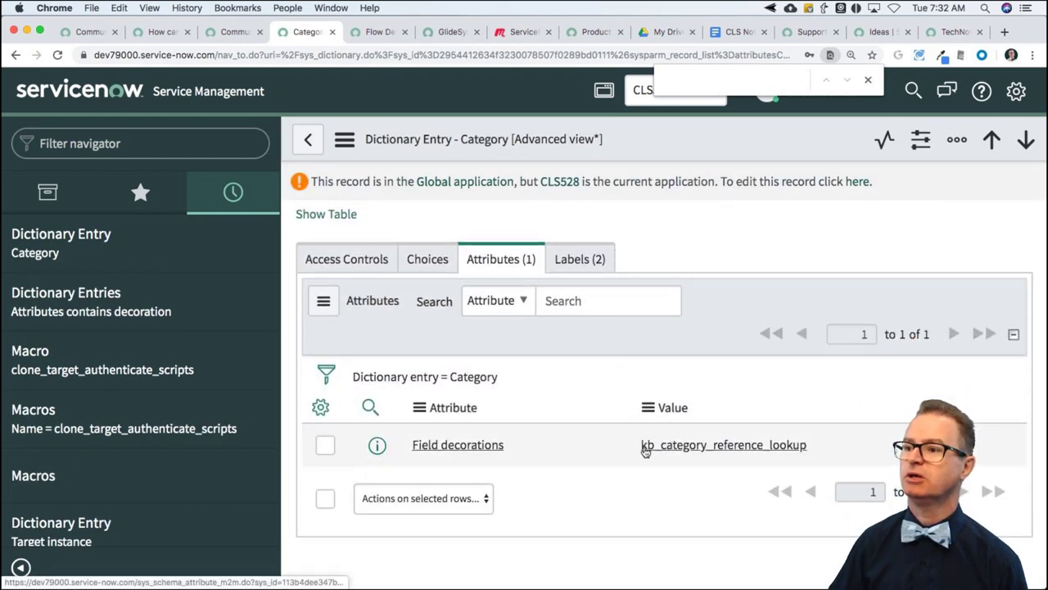
# - Copy the Field decorations value kb_category_reference_lookup, filter the Macros list by that exact name, and open the matching macro
pyautogui.moveTo(812, 445); pyautogui.dragTo(643, 446)
pyautogui.press('super+c')
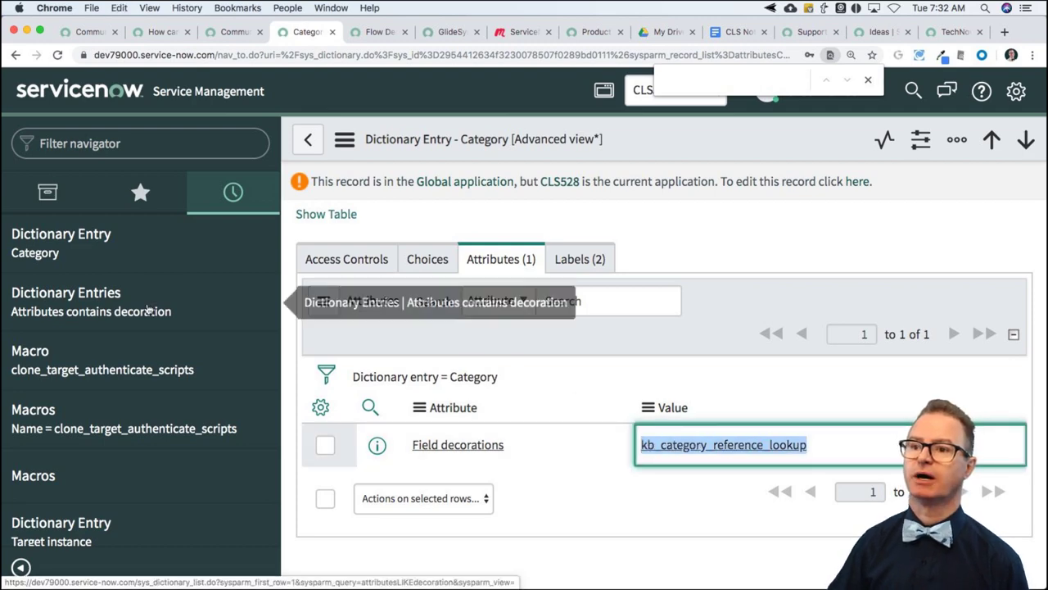
pyautogui.click(149, 473)
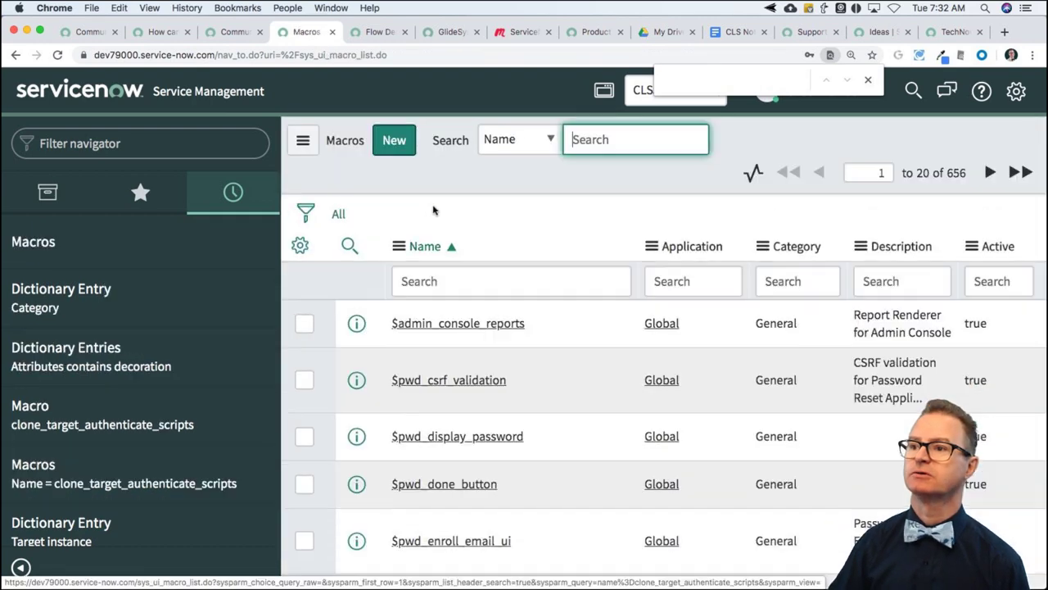
pyautogui.click(454, 281)
pyautogui.write('=')
pyautogui.press('super+v')
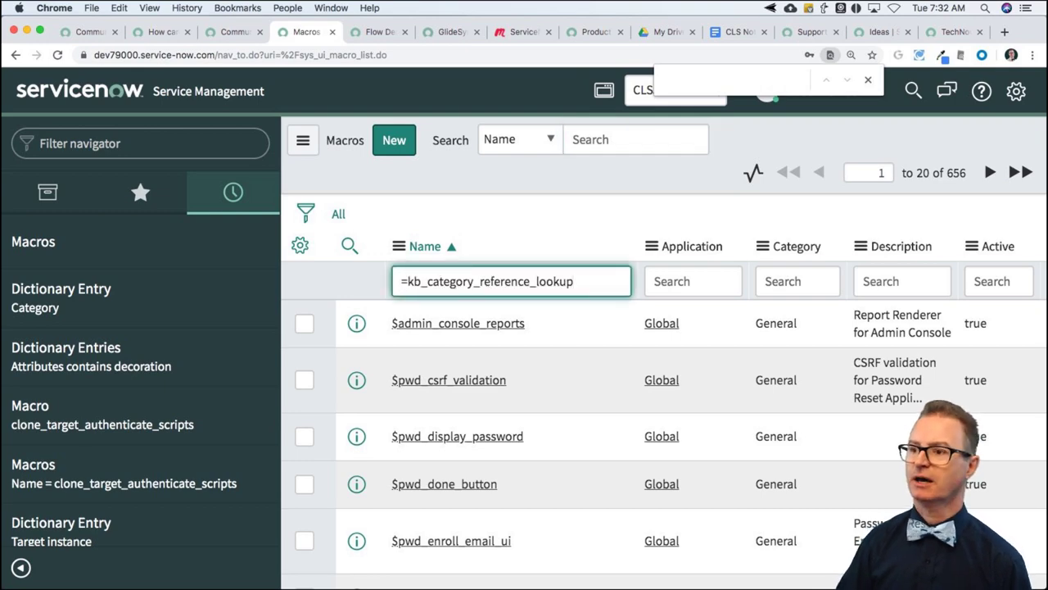
pyautogui.press('Return')
pyautogui.click(467, 336)
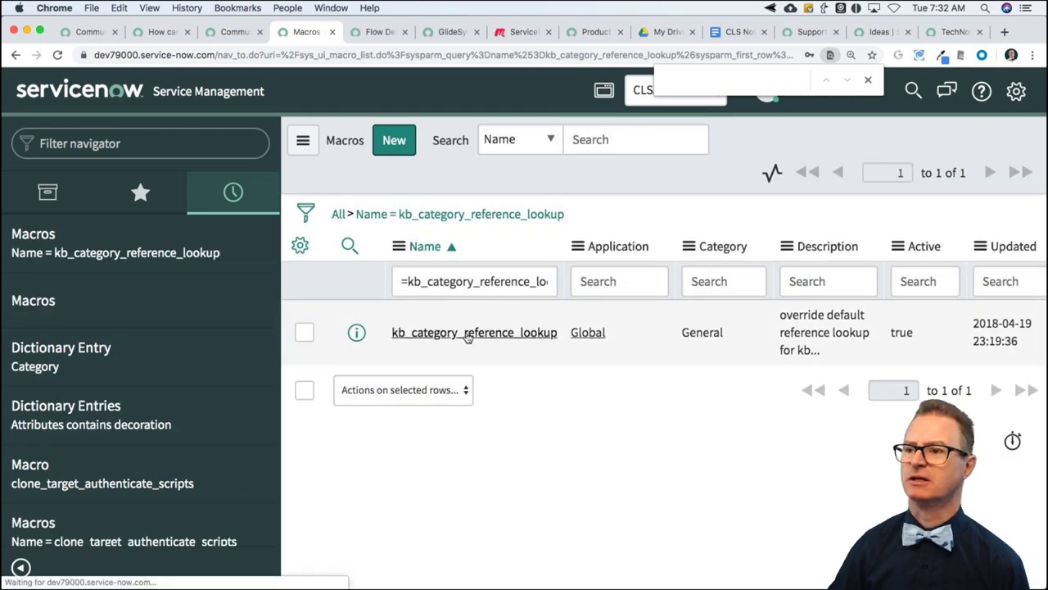
# - Examine the kb_category_reference_lookup macro's XML script from its opening include lines to the end for how it decorates the field
pyautogui.scroll(-5, 666, 311)
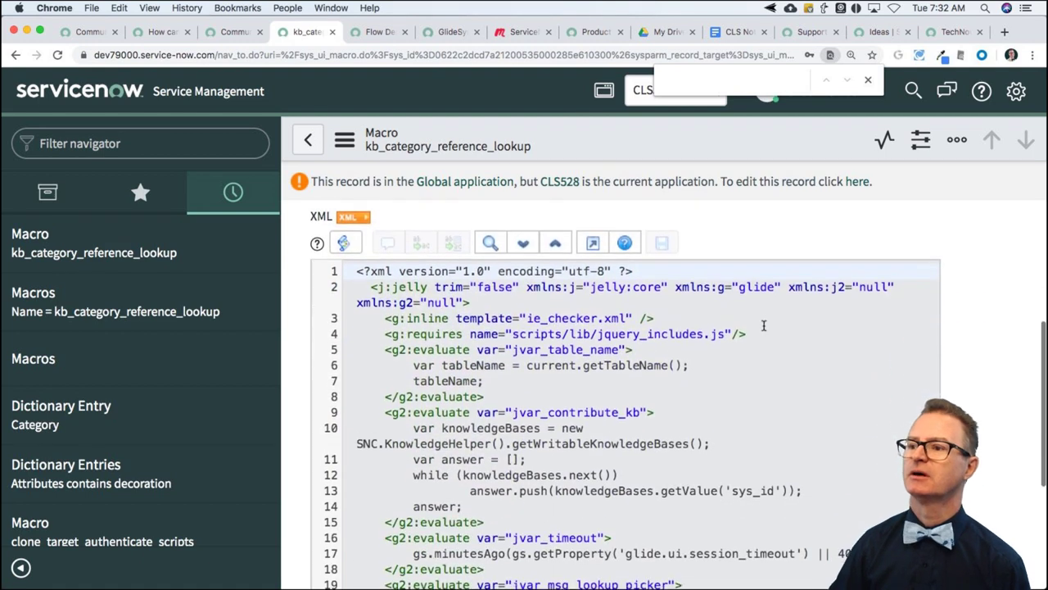
pyautogui.moveTo(472, 311); pyautogui.dragTo(673, 311)
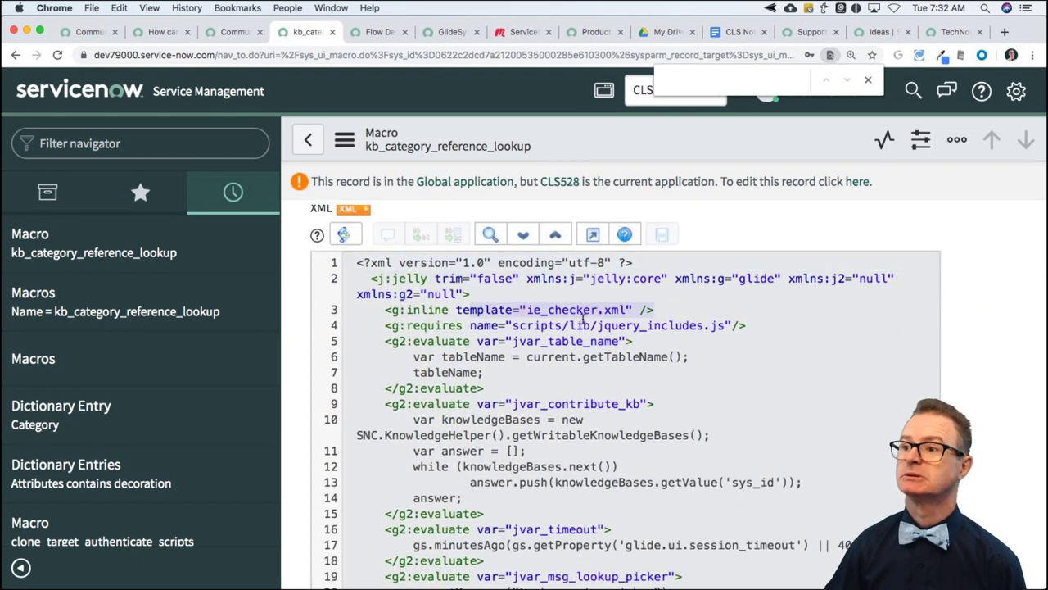
pyautogui.moveTo(655, 312); pyautogui.dragTo(679, 329)
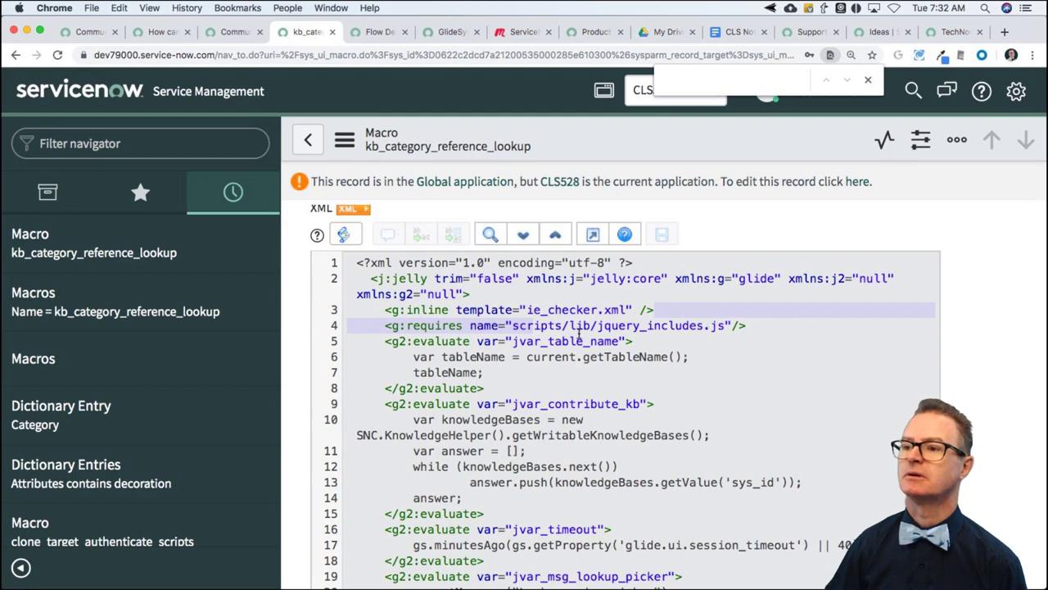
pyautogui.scroll(-10, 615, 334)
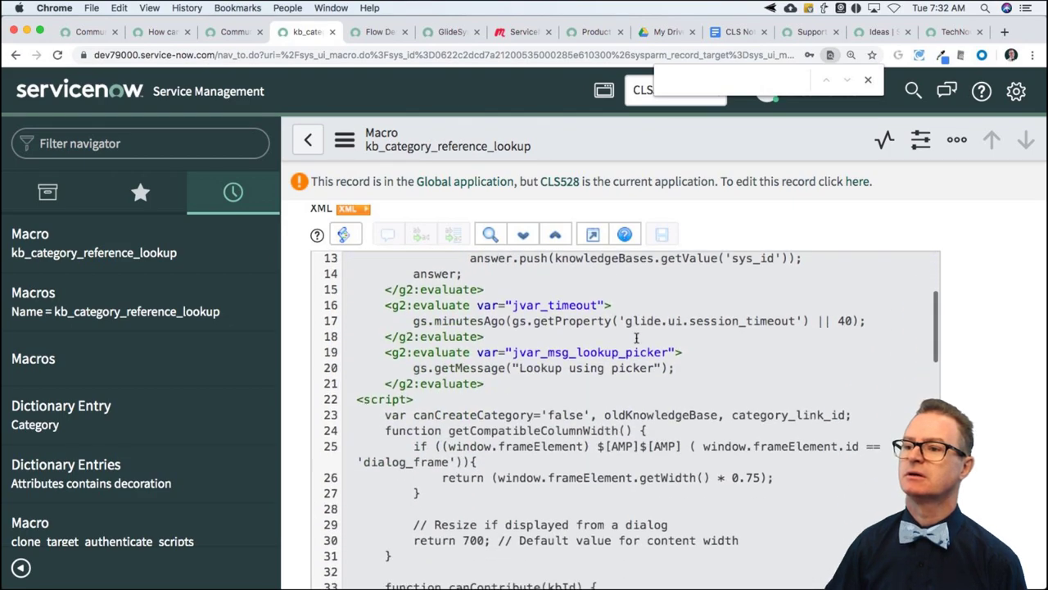
pyautogui.scroll(-20, 636, 338)
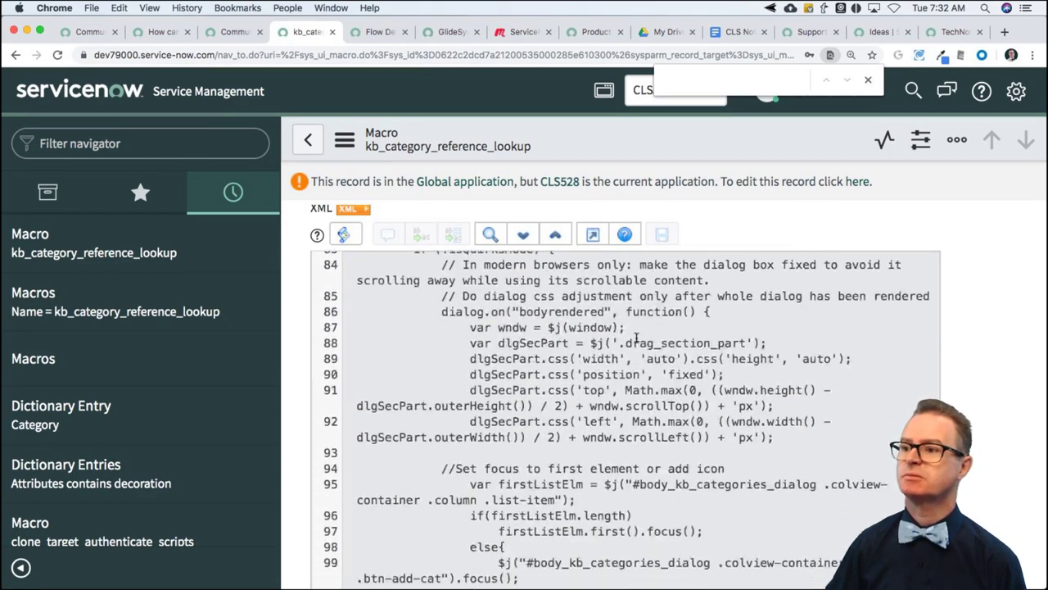
pyautogui.scroll(-8, 637, 336)
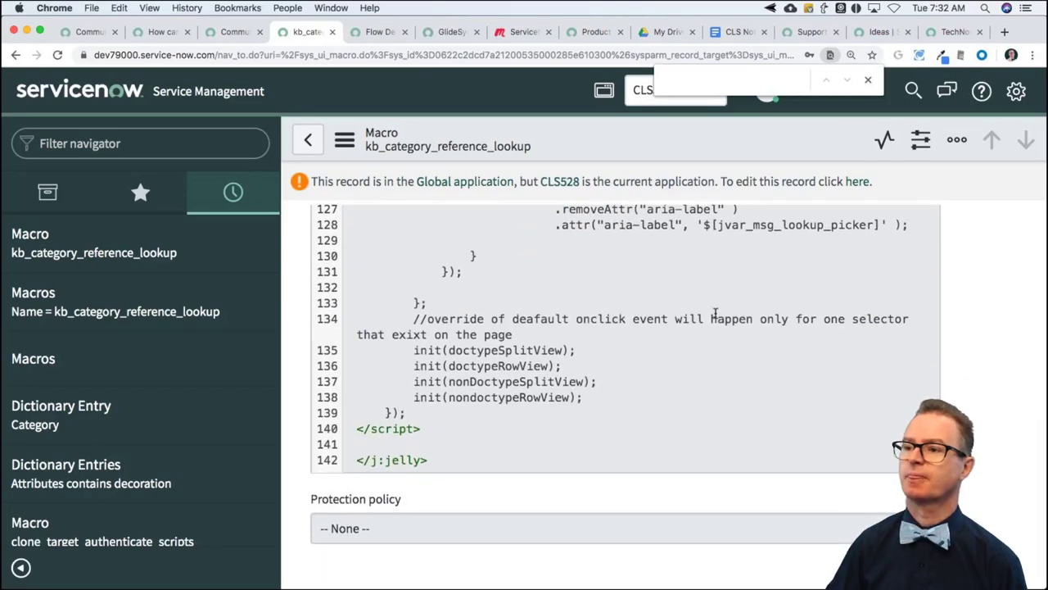
pyautogui.scroll(10, 715, 313)
pyautogui.scroll(15, 715, 313)
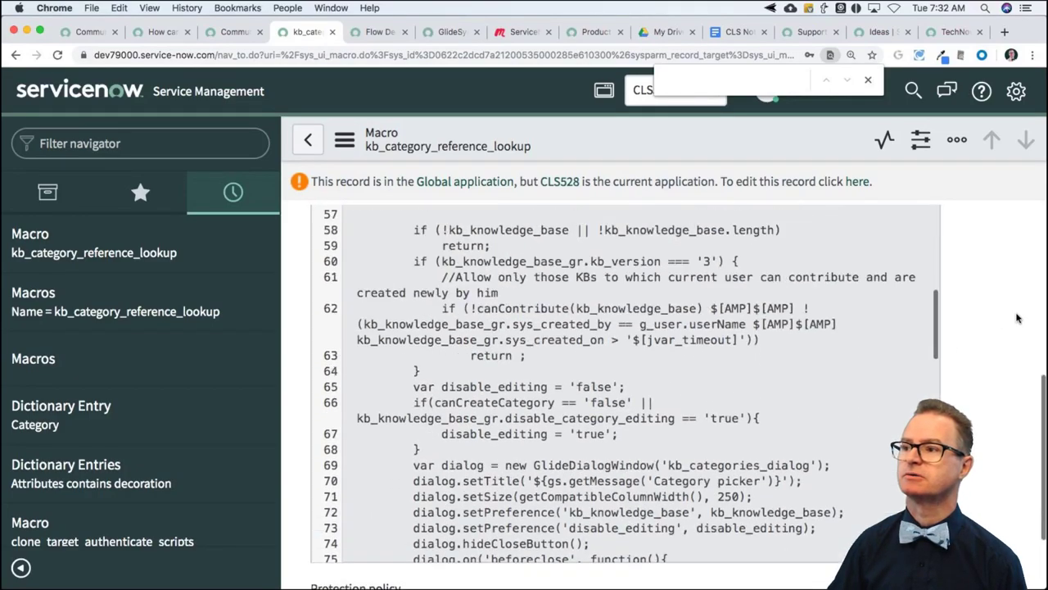
# - Review the macro's description and reread its opening template, jQuery include and evaluate blocks for how the lookup is overridden
pyautogui.scroll(-2, 1013, 319)
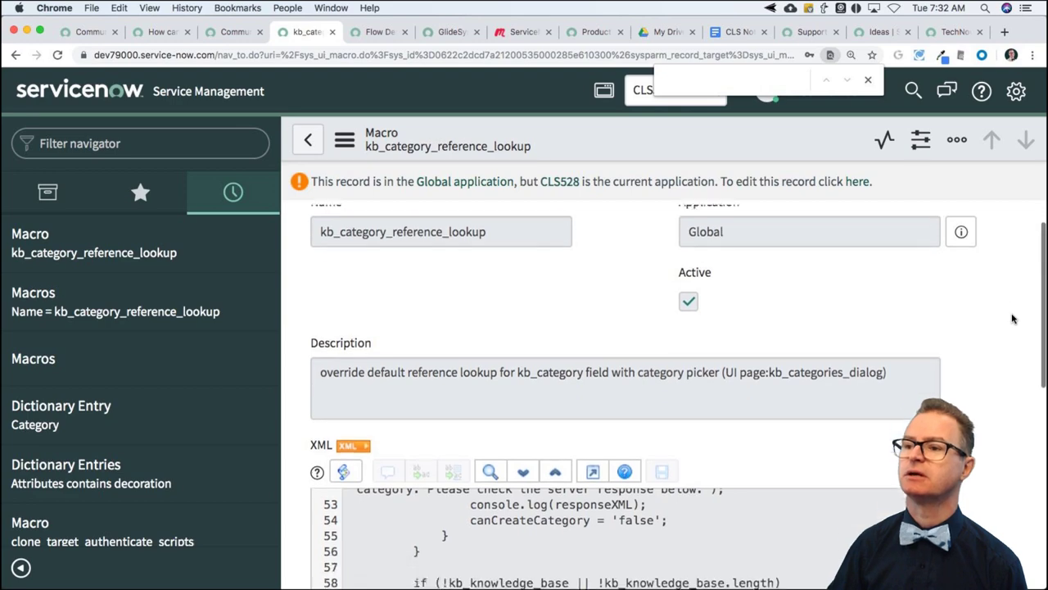
pyautogui.scroll(-3, 1013, 319)
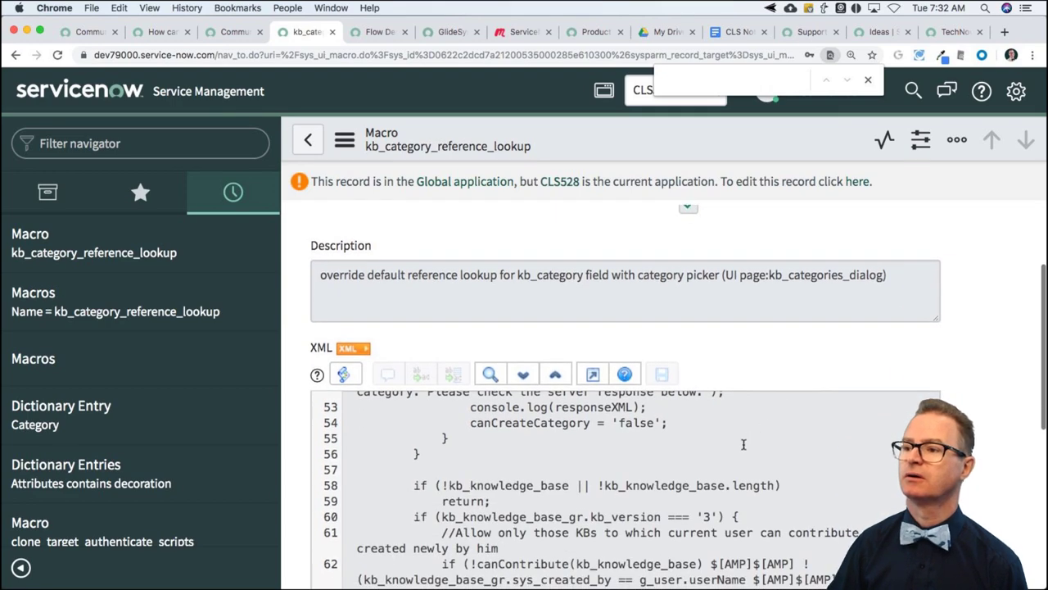
pyautogui.scroll(10, 745, 442)
pyautogui.scroll(8, 745, 442)
pyautogui.scroll(-5, 980, 436)
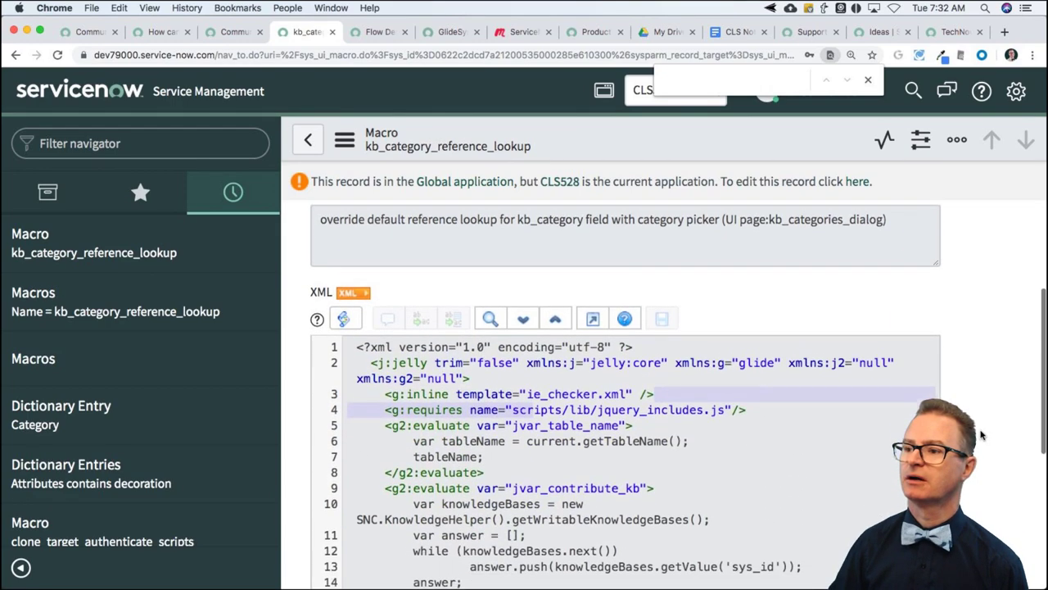
pyautogui.scroll(1, 679, 402)
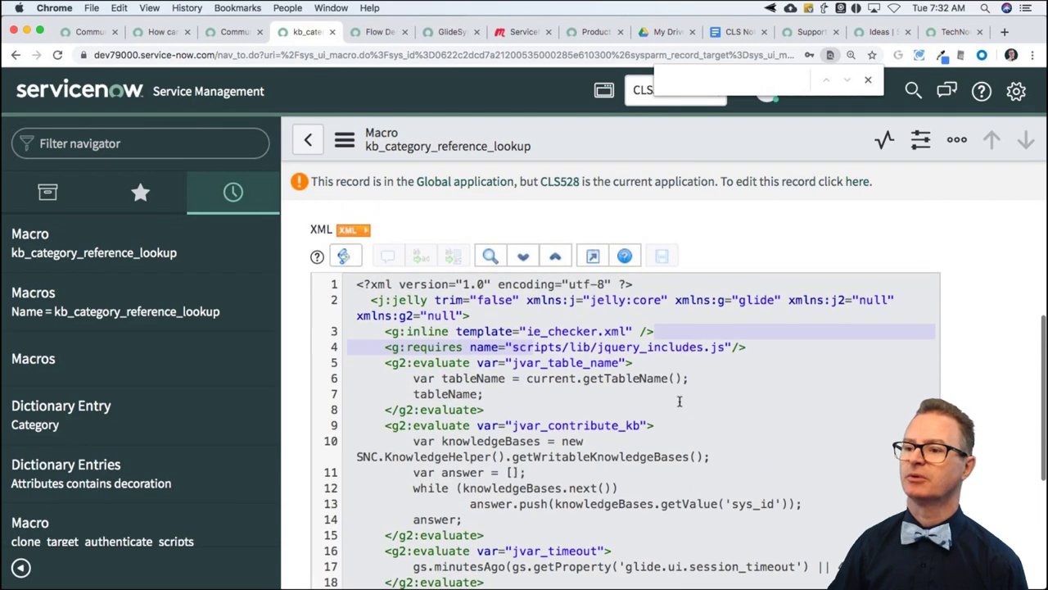
pyautogui.scroll(-3, 647, 418)
pyautogui.click(392, 501)
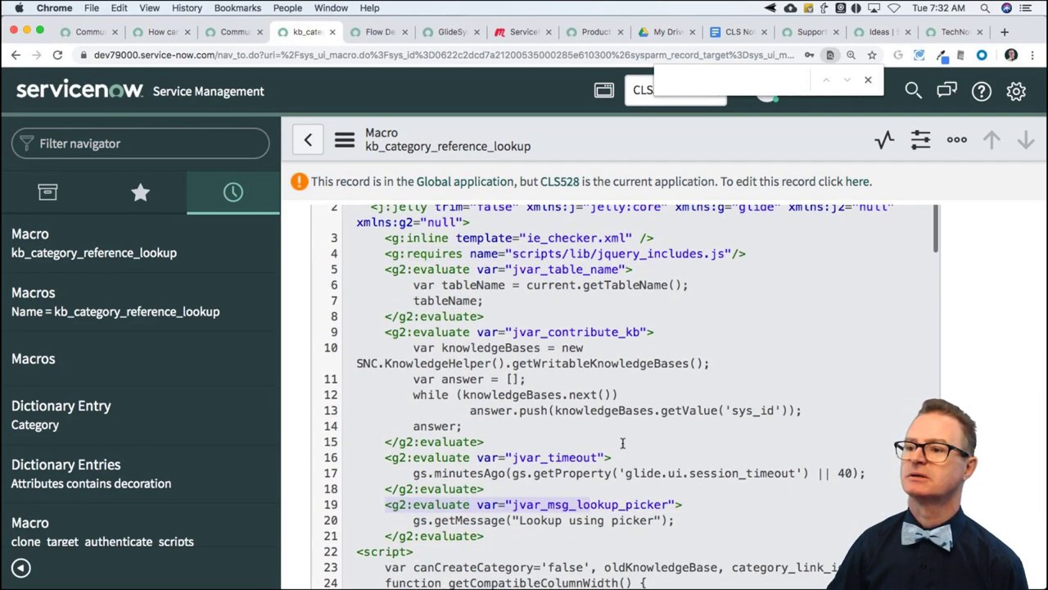
pyautogui.scroll(-1, 622, 443)
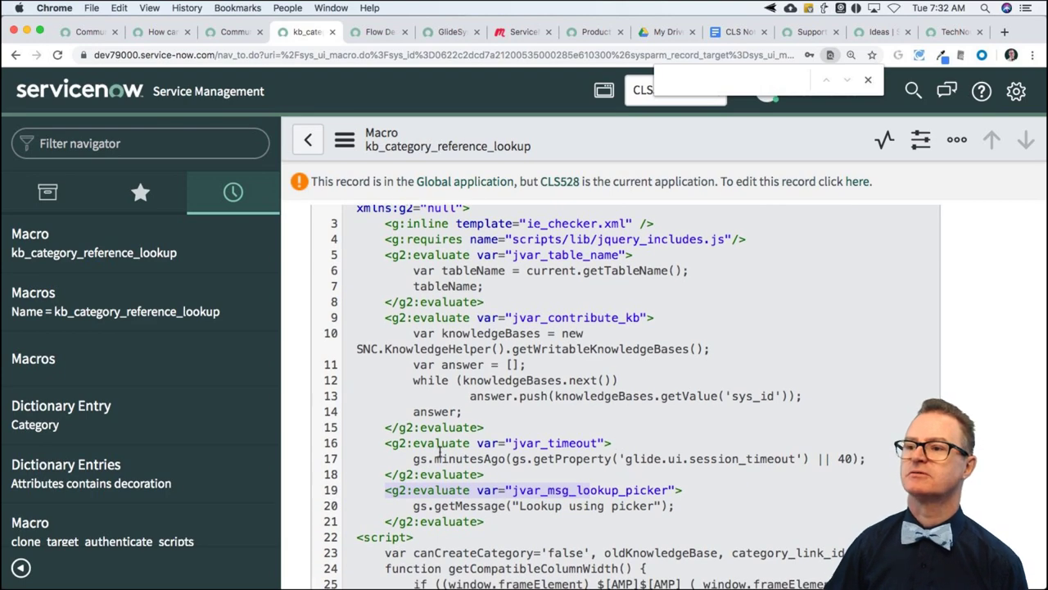
pyautogui.scroll(1, 489, 399)
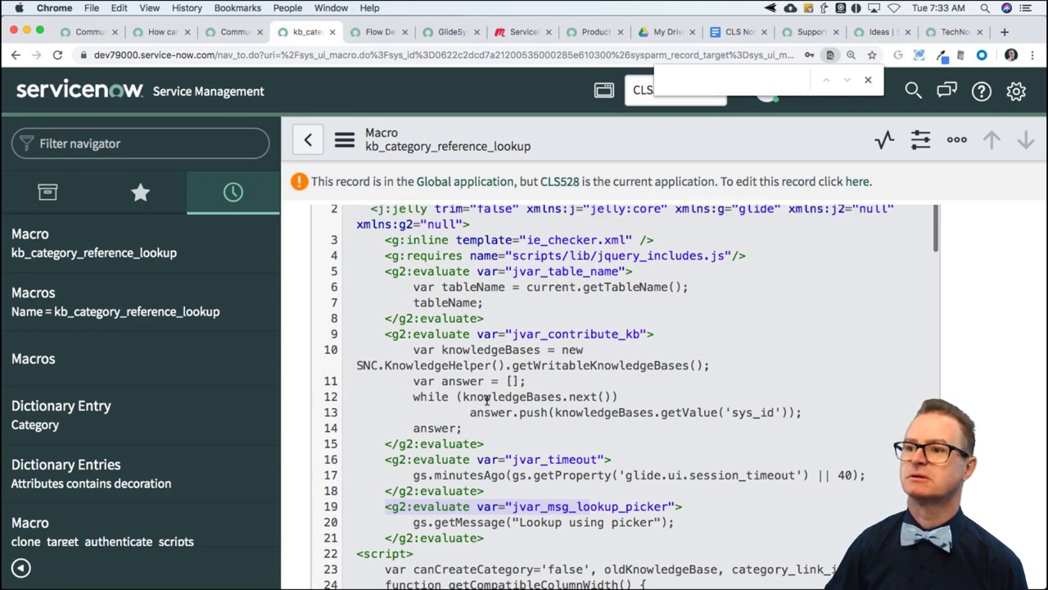
pyautogui.scroll(-1, 489, 399)
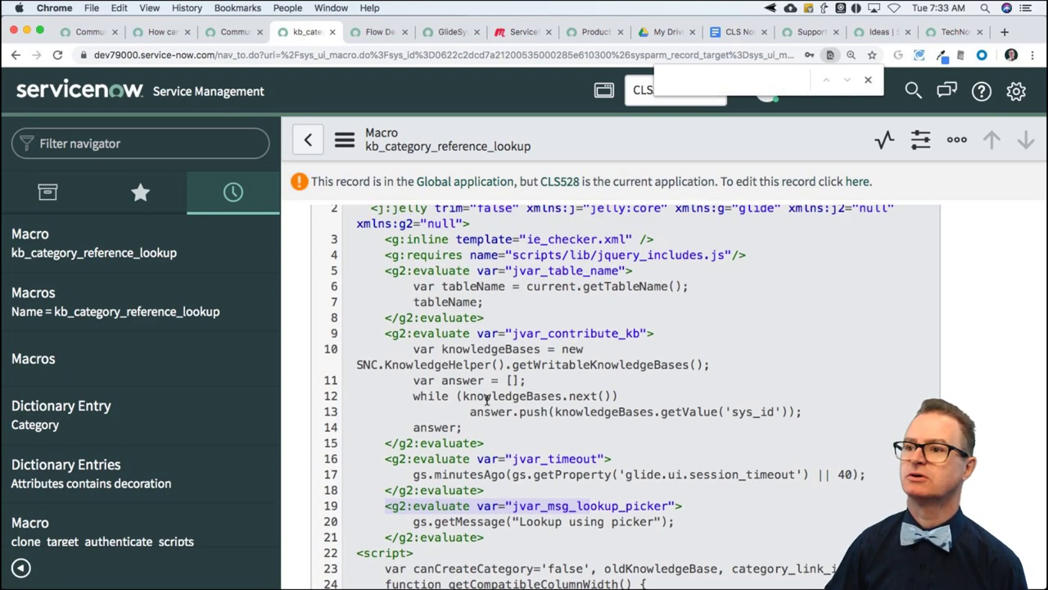
pyautogui.moveTo(517, 255); pyautogui.dragTo(728, 257)
pyautogui.click(520, 239)
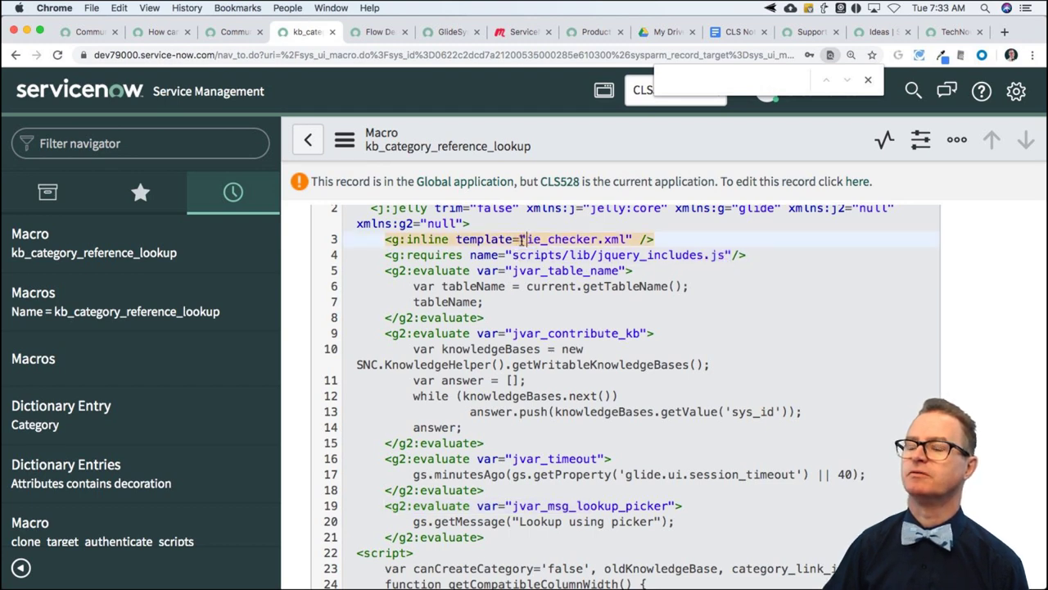
pyautogui.scroll(1, 593, 249)
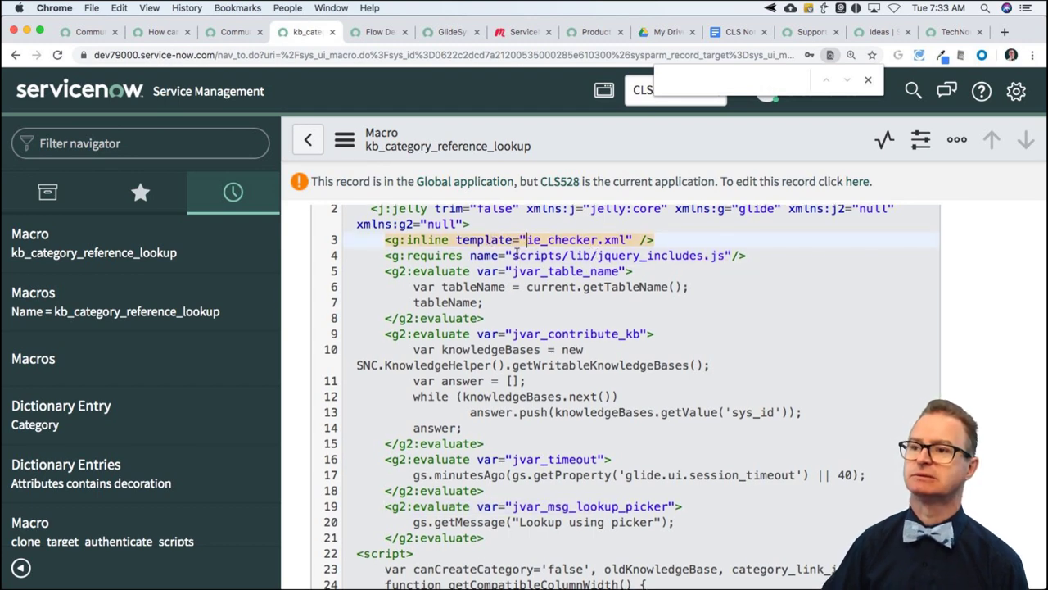
# - Reopen the dictionary entries whose attributes contain "decoration" from the history and view the attributes of the x_66238_safety0529_issue call entry
pyautogui.click(308, 139)
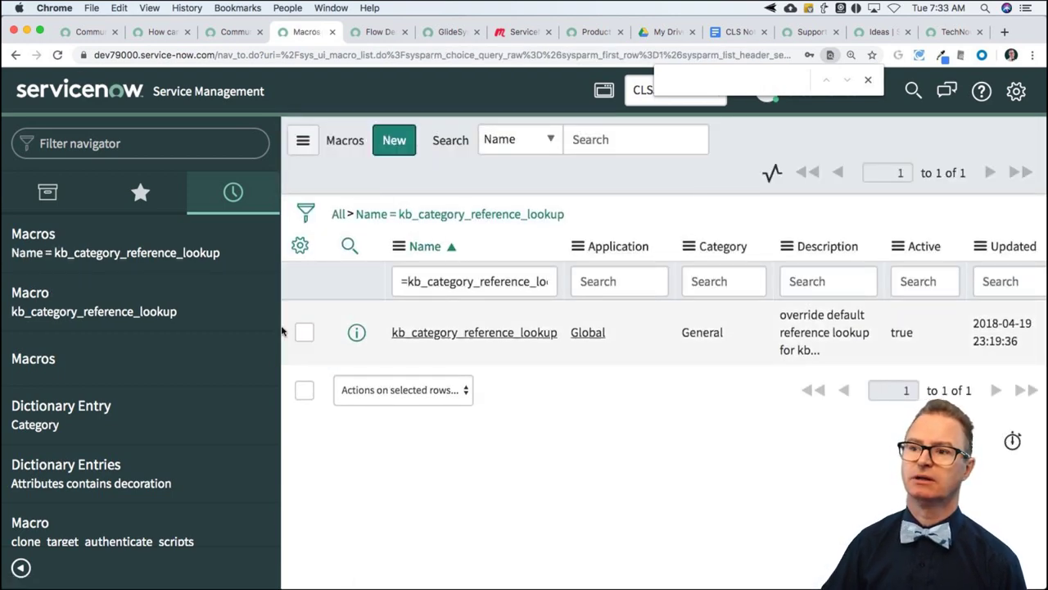
pyautogui.click(96, 478)
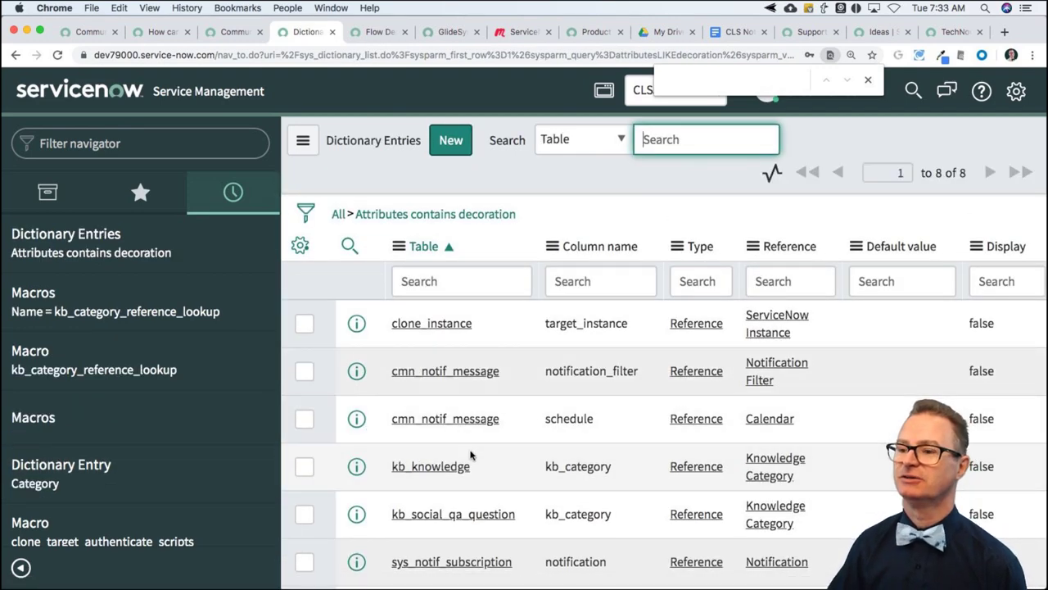
pyautogui.scroll(-5, 471, 455)
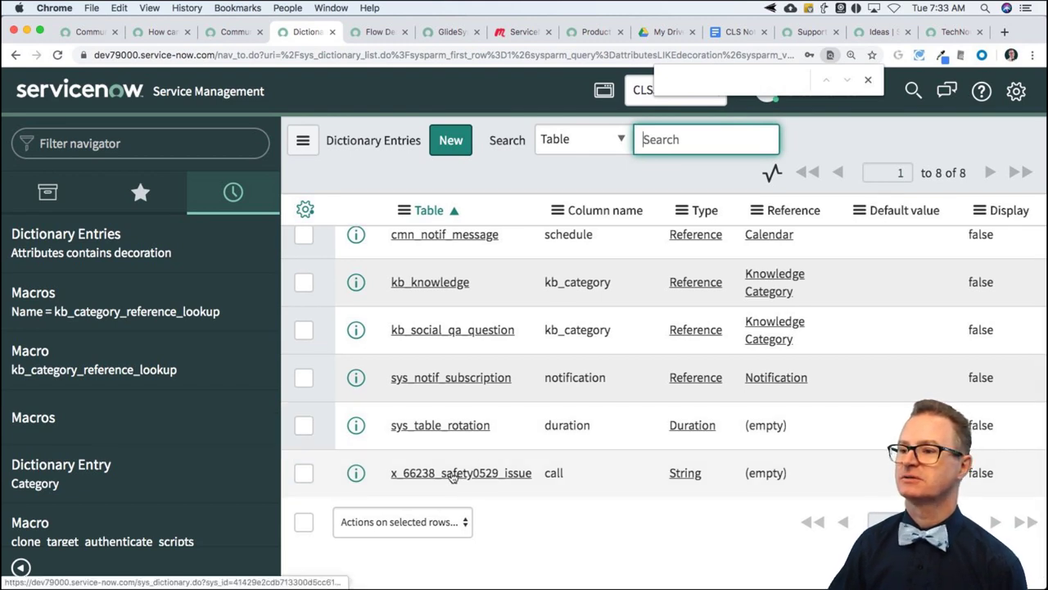
pyautogui.click(452, 475)
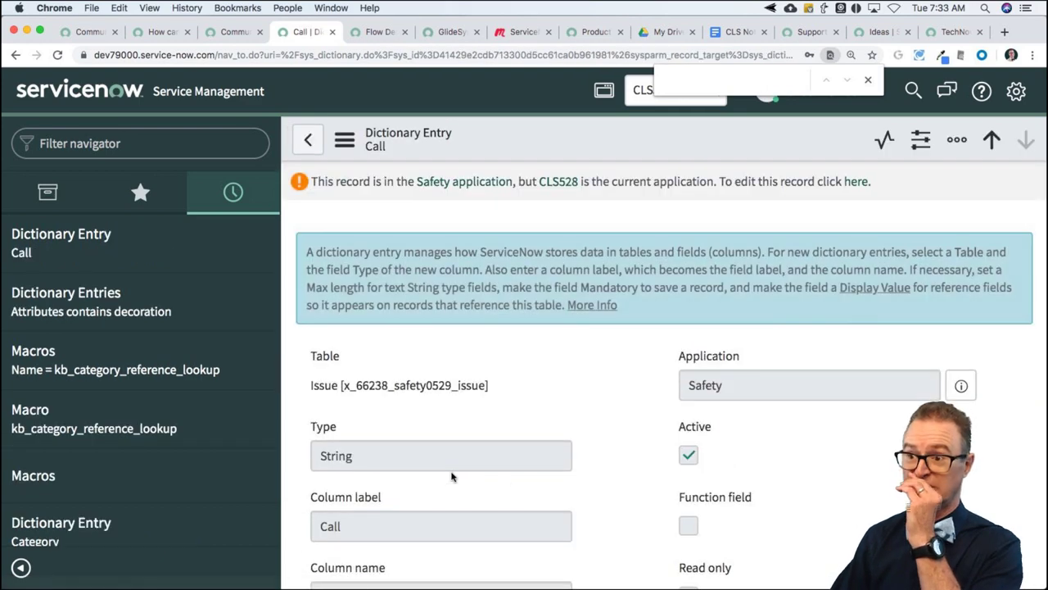
pyautogui.scroll(-10, 579, 484)
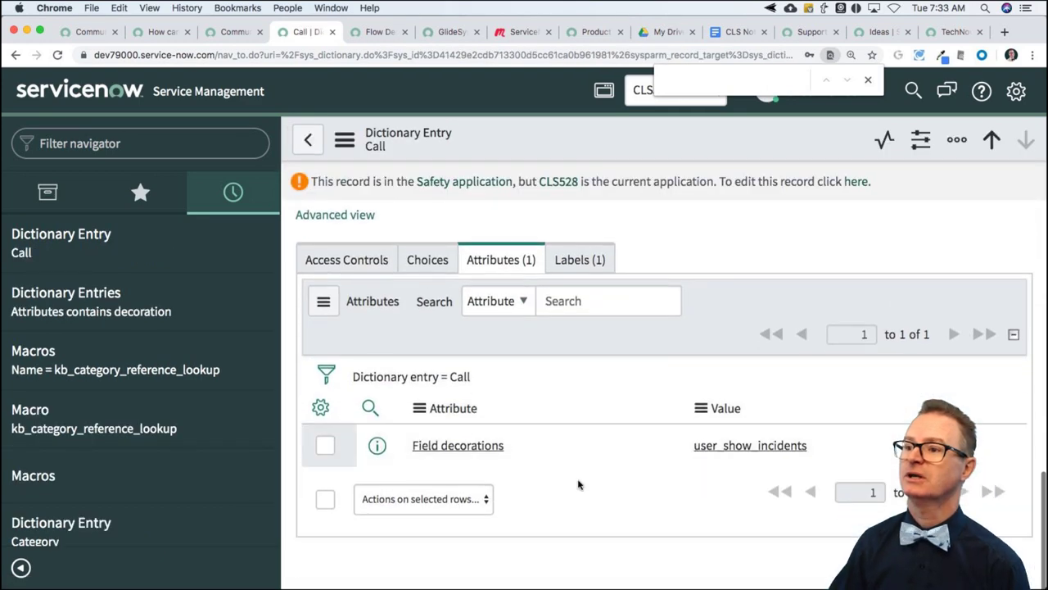
# - Copy the Field decorations value user_show_incidents, filter the Macros list by that exact name, and open the first matching macro
pyautogui.moveTo(813, 452); pyautogui.dragTo(695, 456)
pyautogui.press('super+c')
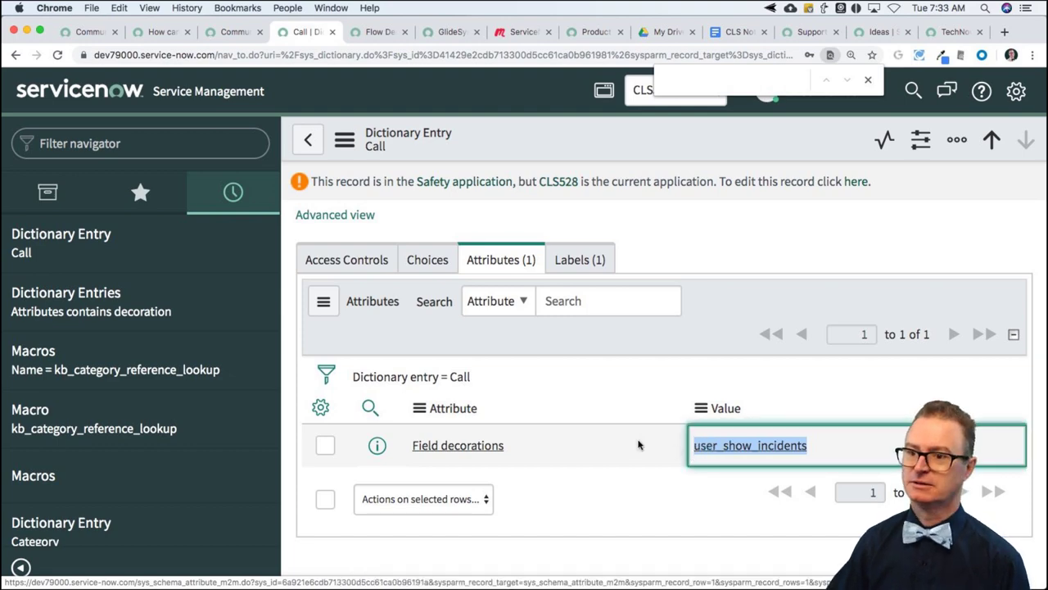
pyautogui.click(49, 476)
pyautogui.click(456, 281)
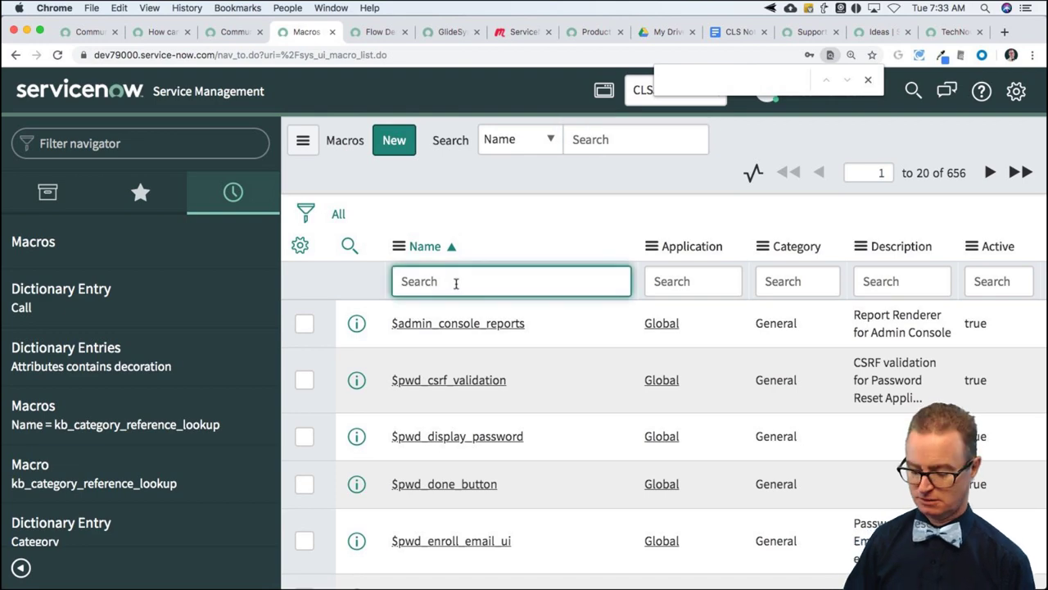
pyautogui.write('=')
pyautogui.press('super+v')
pyautogui.press('Return')
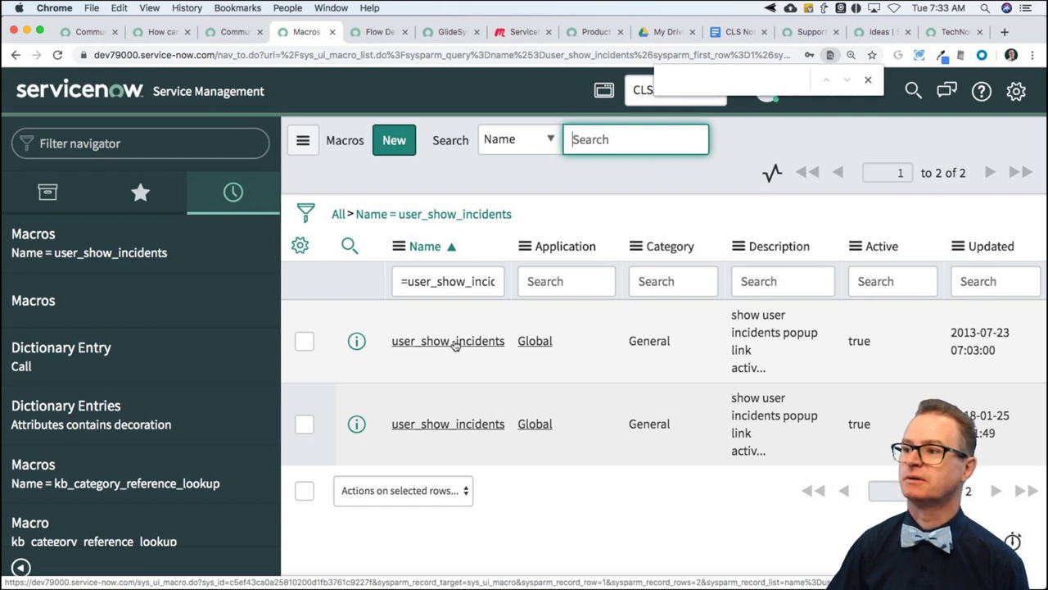
pyautogui.click(455, 344)
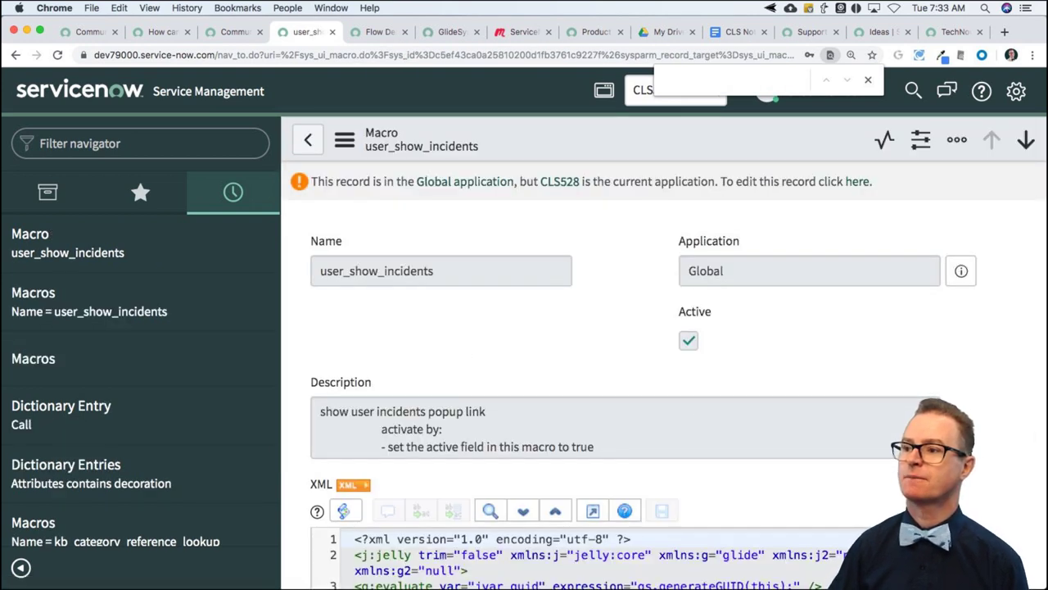
# - Examine the start of the user_show_incidents script and highlight the whole g:reference_decoration element, including its image and icon attributes
pyautogui.scroll(-5, 653, 463)
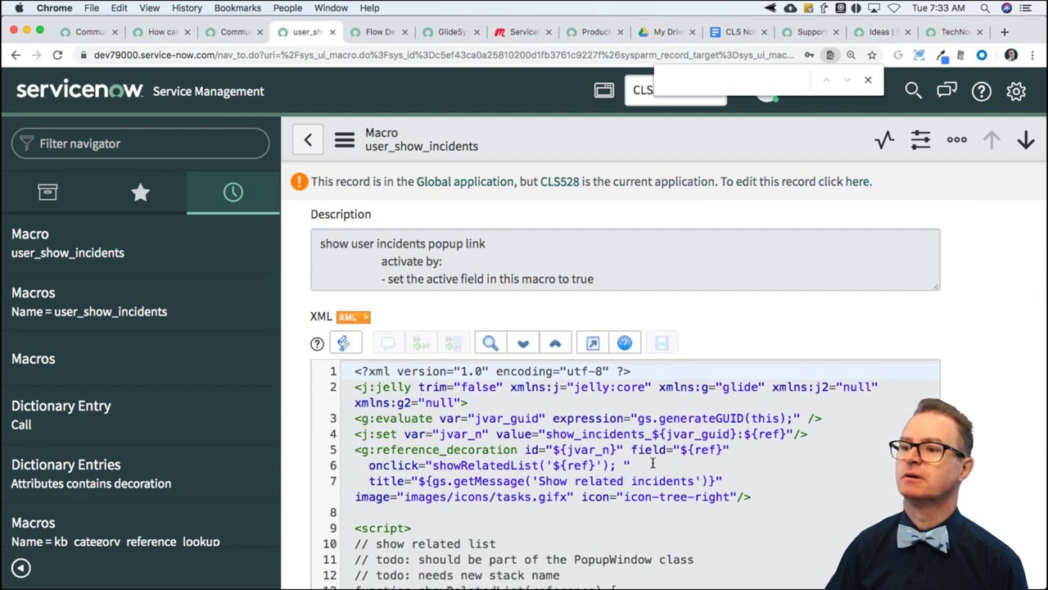
pyautogui.moveTo(439, 420); pyautogui.dragTo(544, 421)
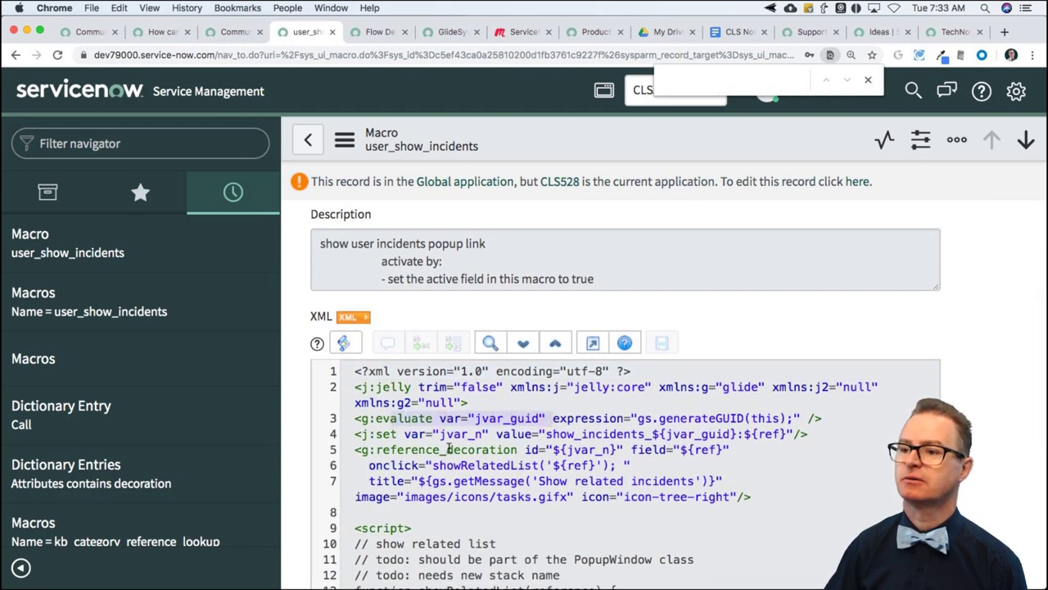
pyautogui.moveTo(439, 450); pyautogui.dragTo(688, 469)
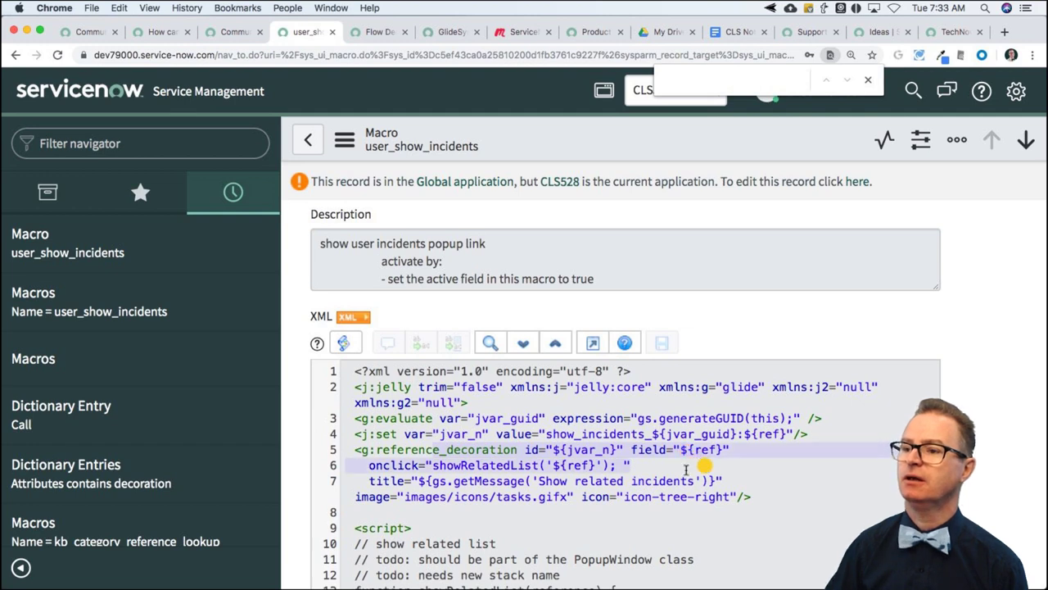
pyautogui.click(451, 495)
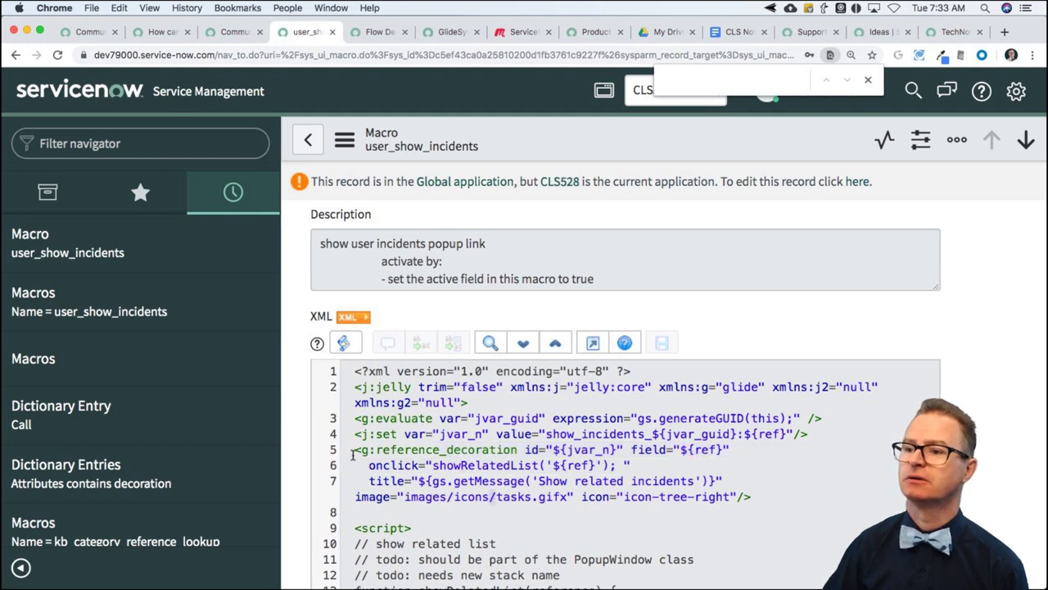
pyautogui.moveTo(353, 449); pyautogui.dragTo(762, 502)
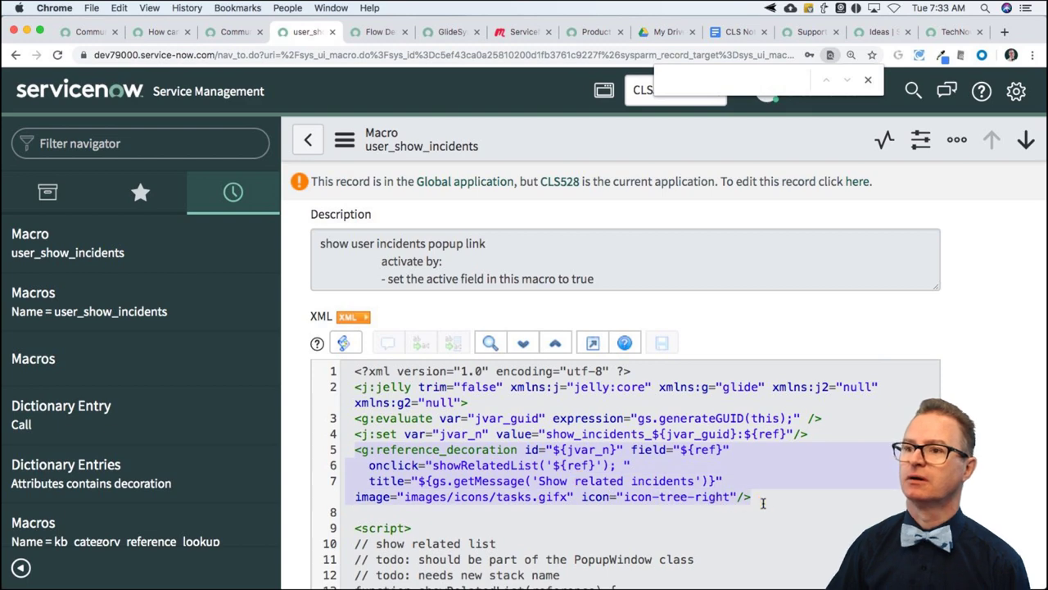
# - Reread the Community question about adding a custom Retina icon image, then return to the user_show_incidents macro's script
pyautogui.click(174, 35)
pyautogui.scroll(3, 423, 285)
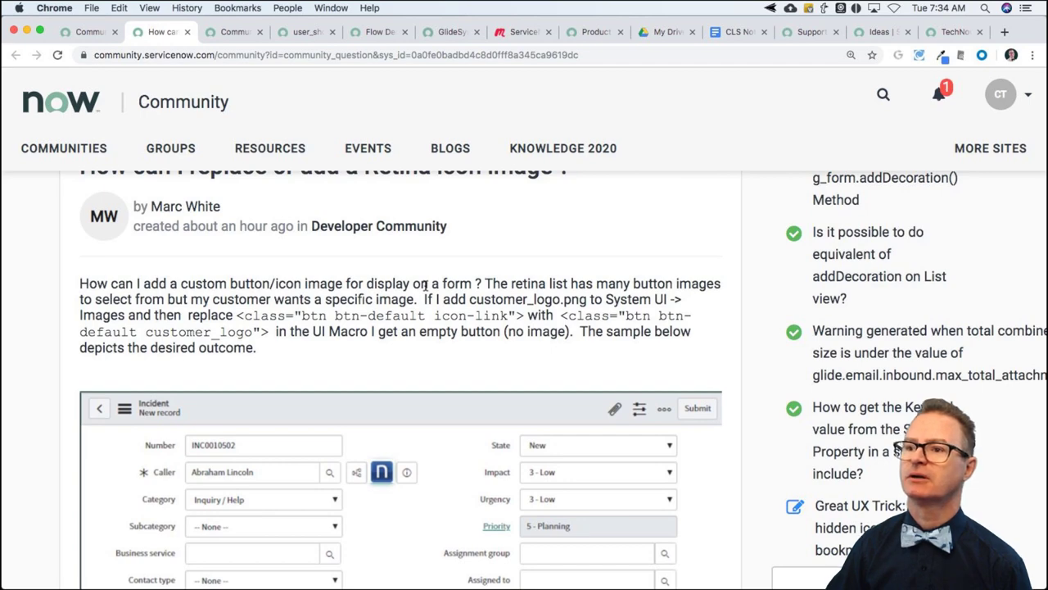
pyautogui.scroll(1, 423, 284)
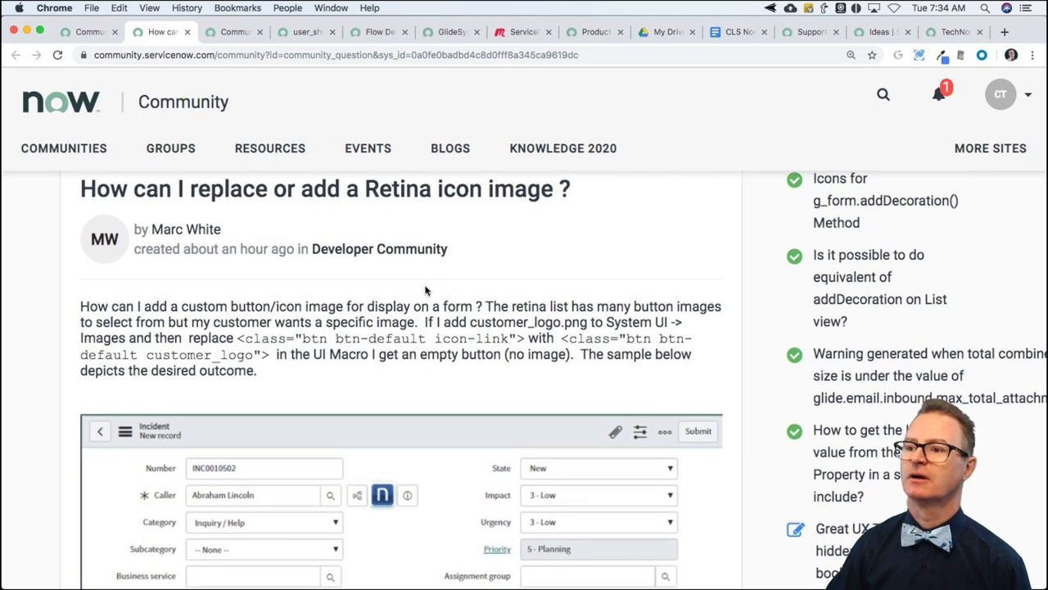
pyautogui.scroll(-3, 425, 289)
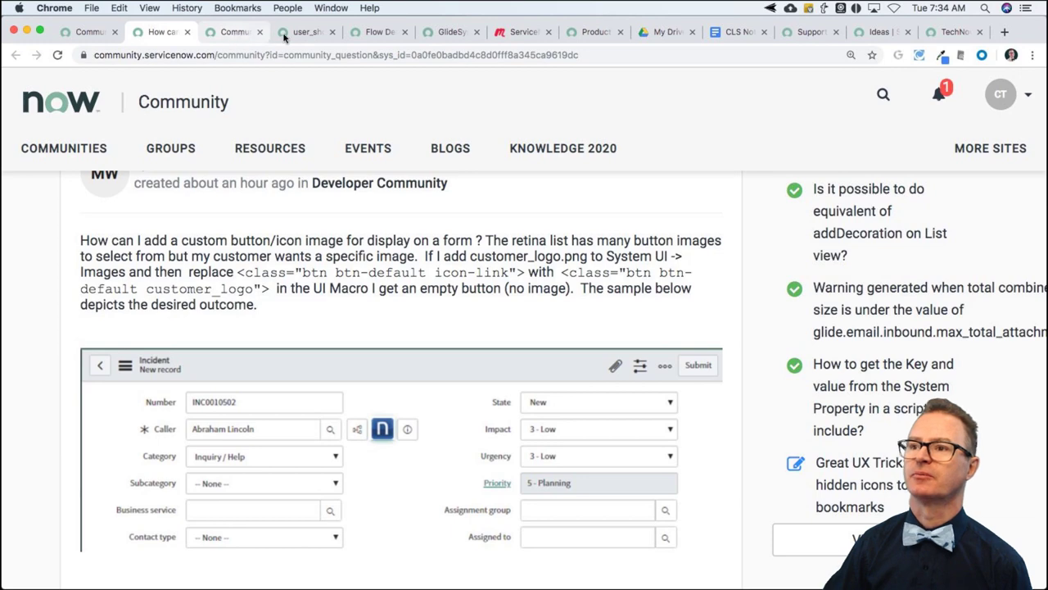
pyautogui.click(303, 33)
pyautogui.scroll(-1, 573, 503)
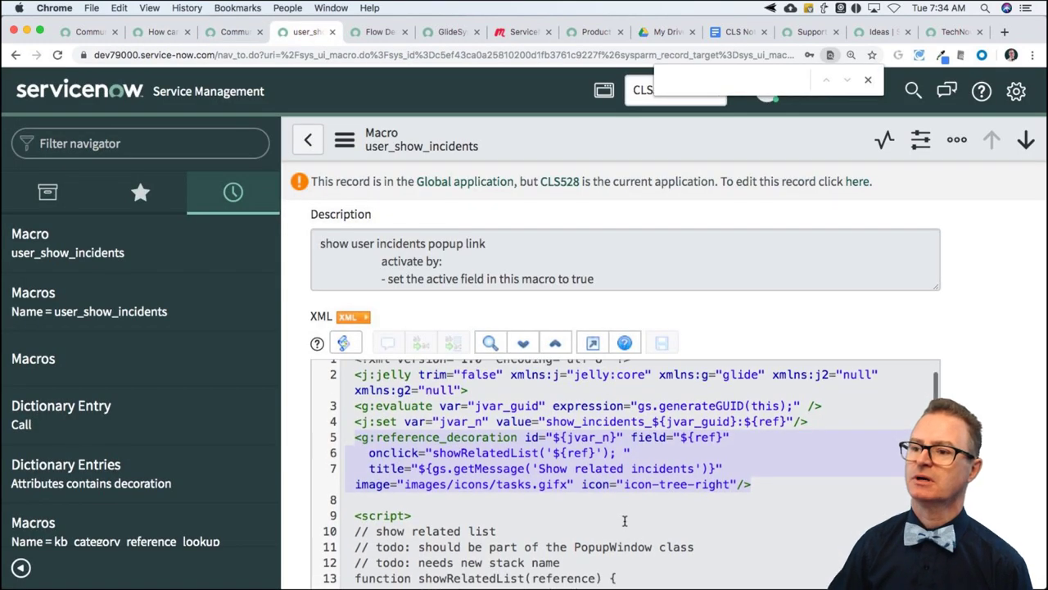
# - Copy the whole g:reference_decoration element, including its image and icon attributes, from the user_show_incidents macro's XML
pyautogui.click(521, 485)
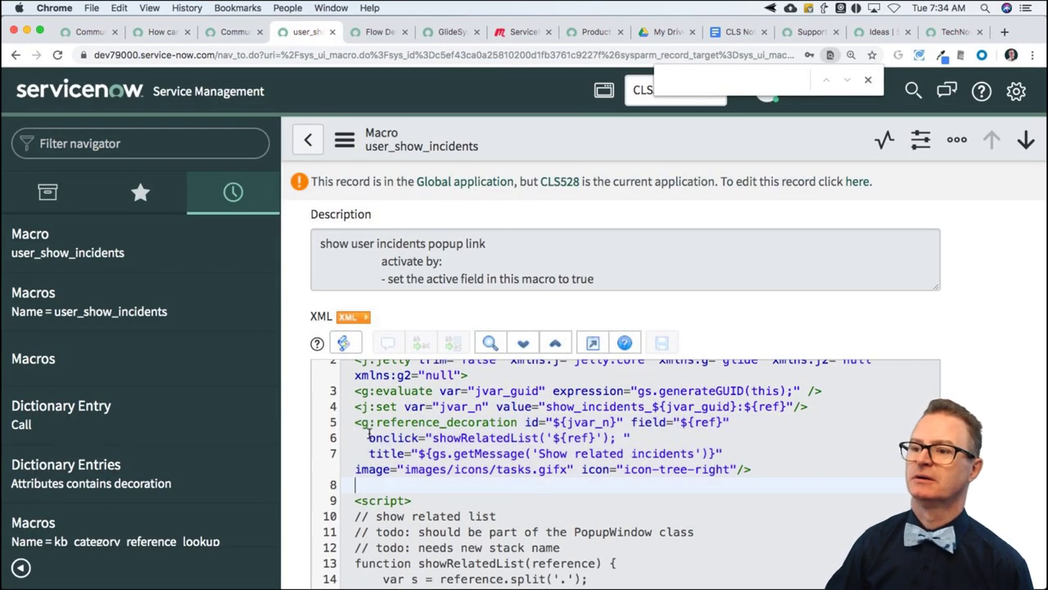
pyautogui.moveTo(360, 424); pyautogui.dragTo(757, 476)
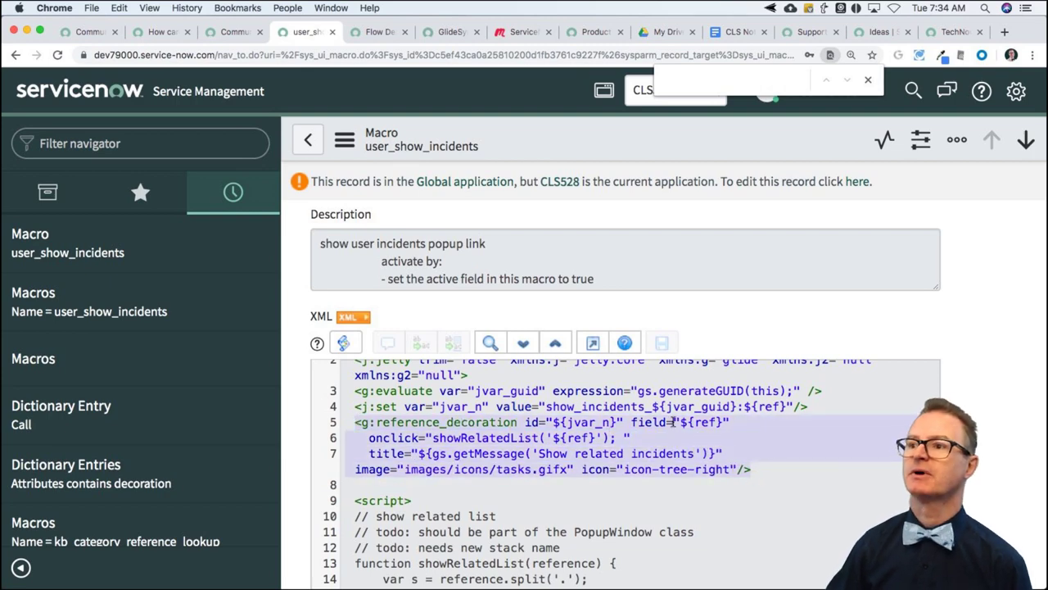
pyautogui.scroll(5, 673, 422)
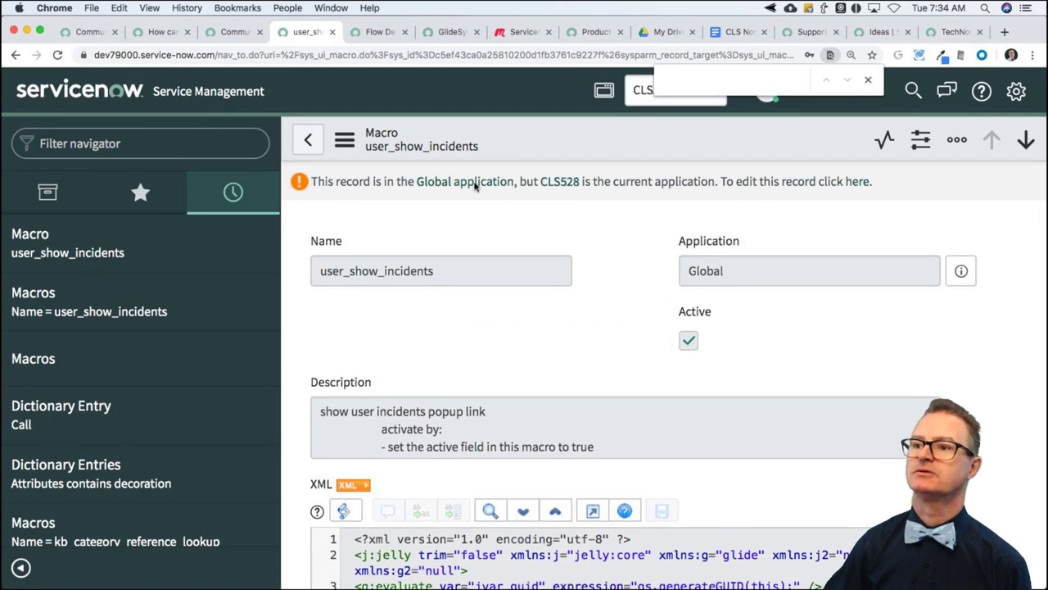
# - Open a reply to the custom button/icon image question and write "This example code comes right out of the UI macro user_show_incidents"
pyautogui.click(155, 32)
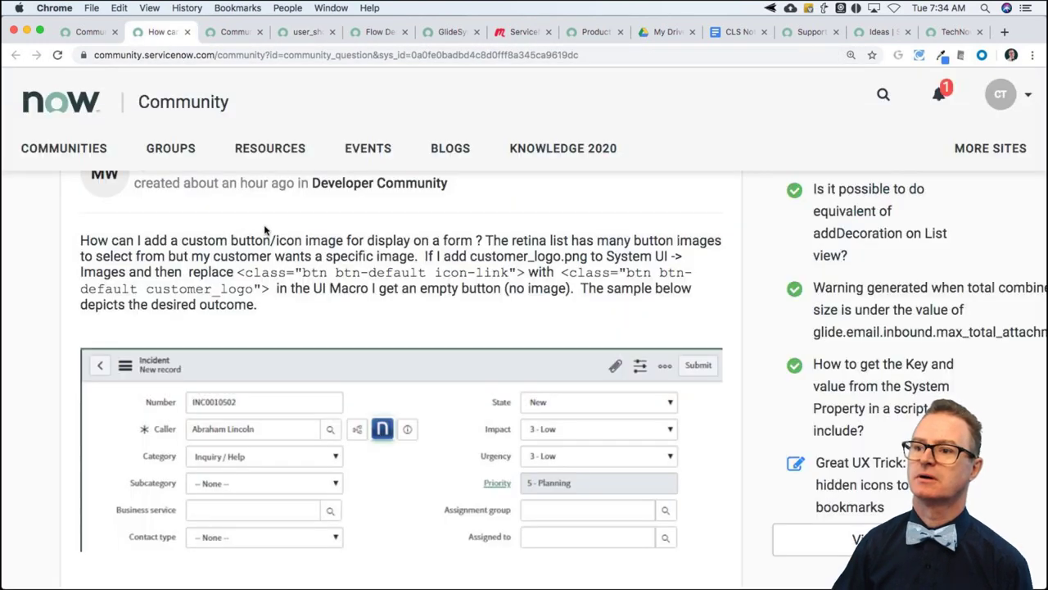
pyautogui.scroll(-6, 354, 451)
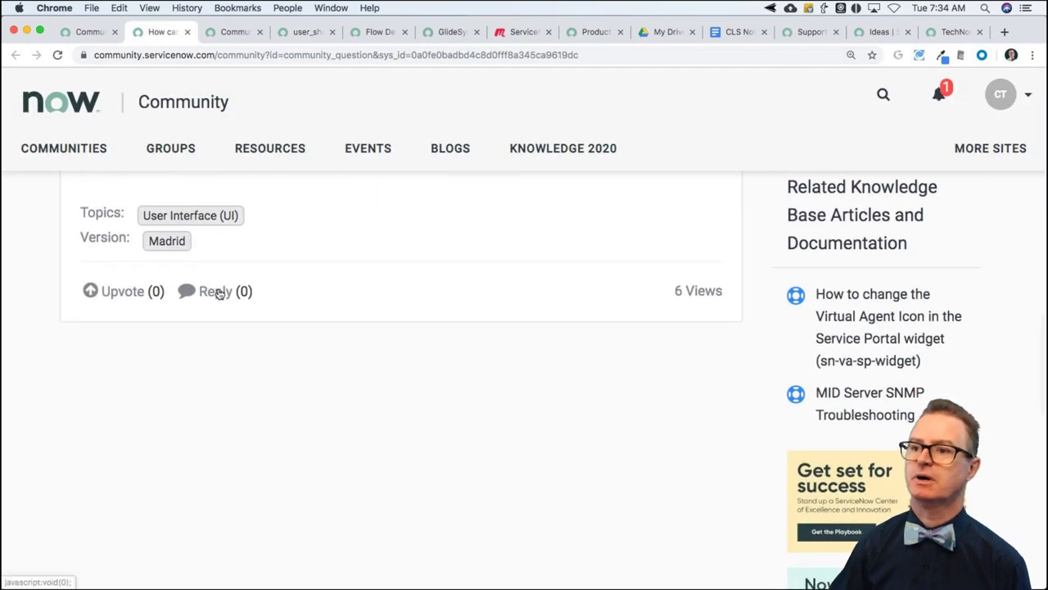
pyautogui.click(218, 291)
pyautogui.click(220, 470)
pyautogui.write('This')
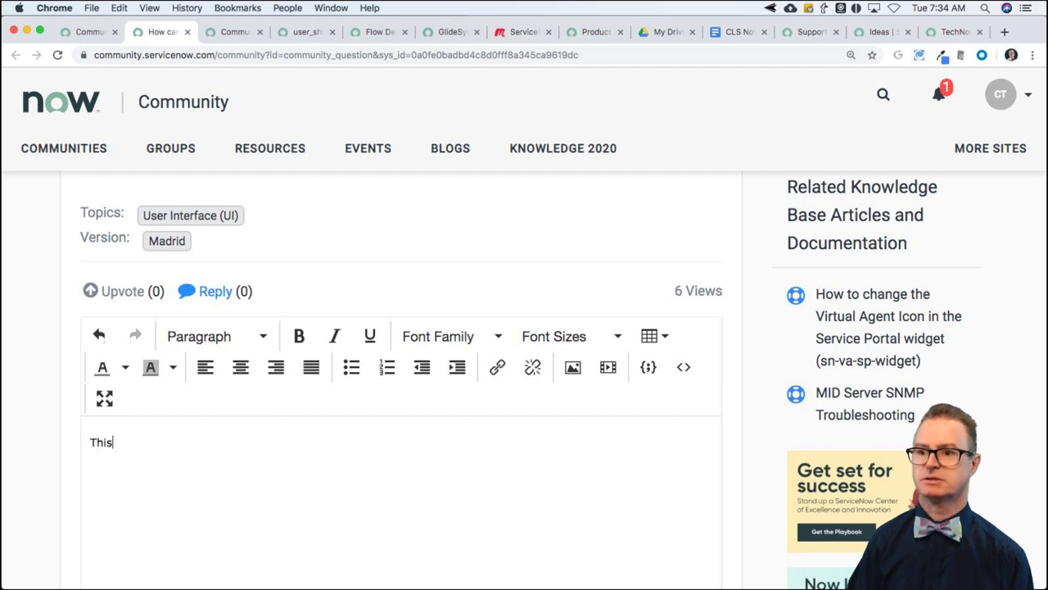
pyautogui.write(' exampe code')
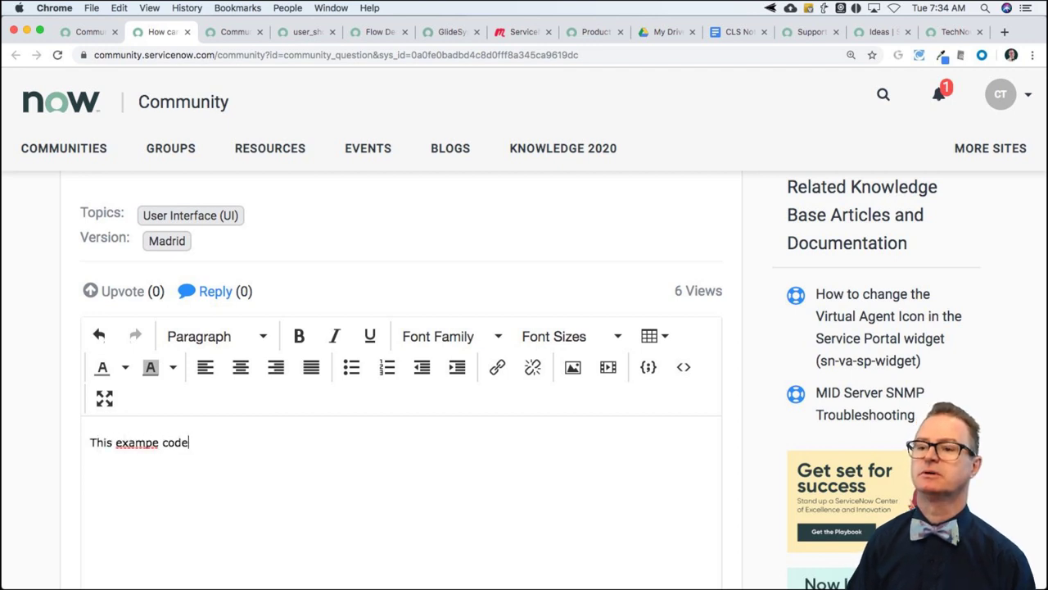
pyautogui.press('BackSpace')
pyautogui.press('BackSpace')
pyautogui.press('BackSpace')
pyautogui.press('BackSpace')
pyautogui.press('BackSpace')
pyautogui.press('BackSpace')
pyautogui.write('le code c')
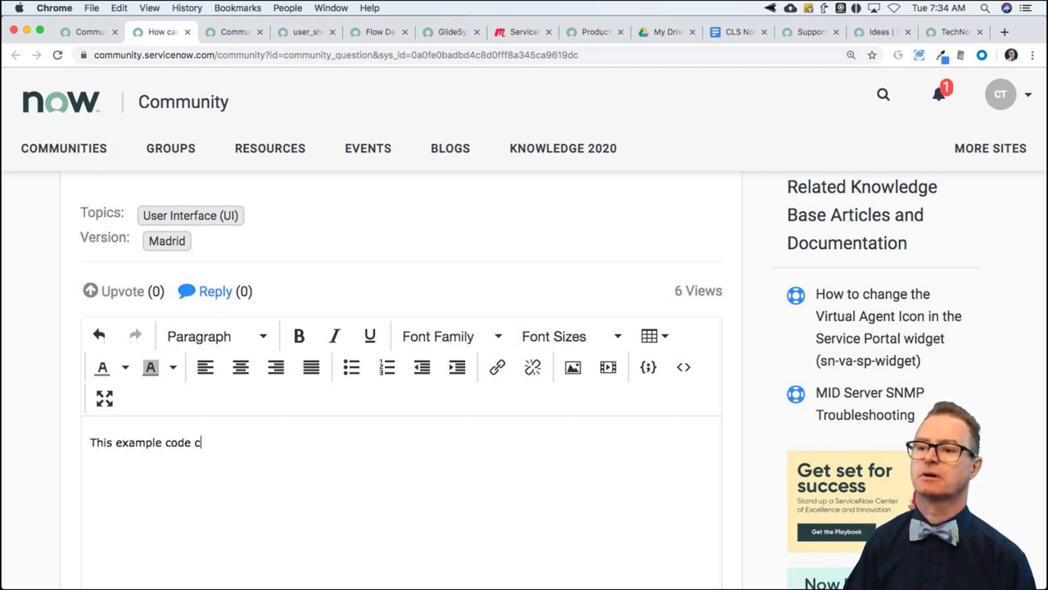
pyautogui.write('omes right out of the UI macro')
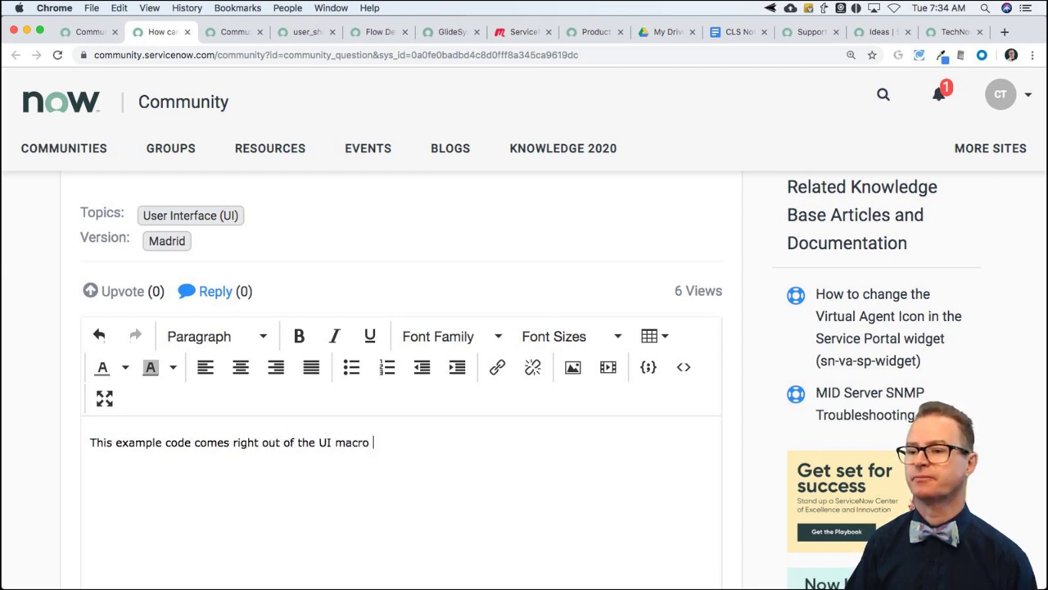
pyautogui.write(' user')
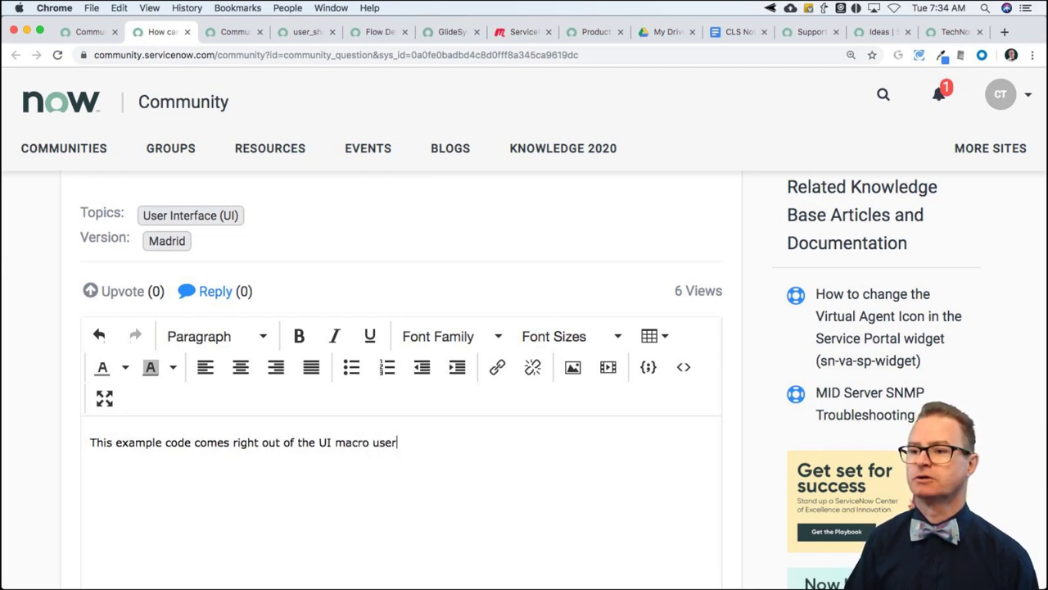
pyautogui.write('_show_incidents')
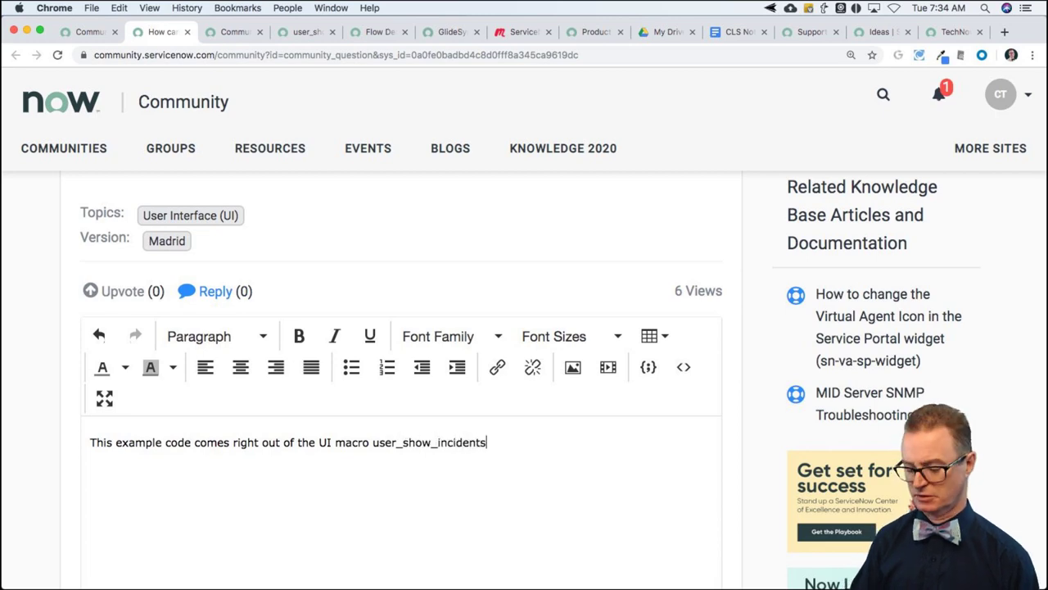
# - Check the macro's name in its record, then end the reply's sentence and add "Somewhere in your code, you should have an image attribute like this."
pyautogui.hotkey('ctrl', 'Tab')
pyautogui.hotkey('ctrl', 'Tab')
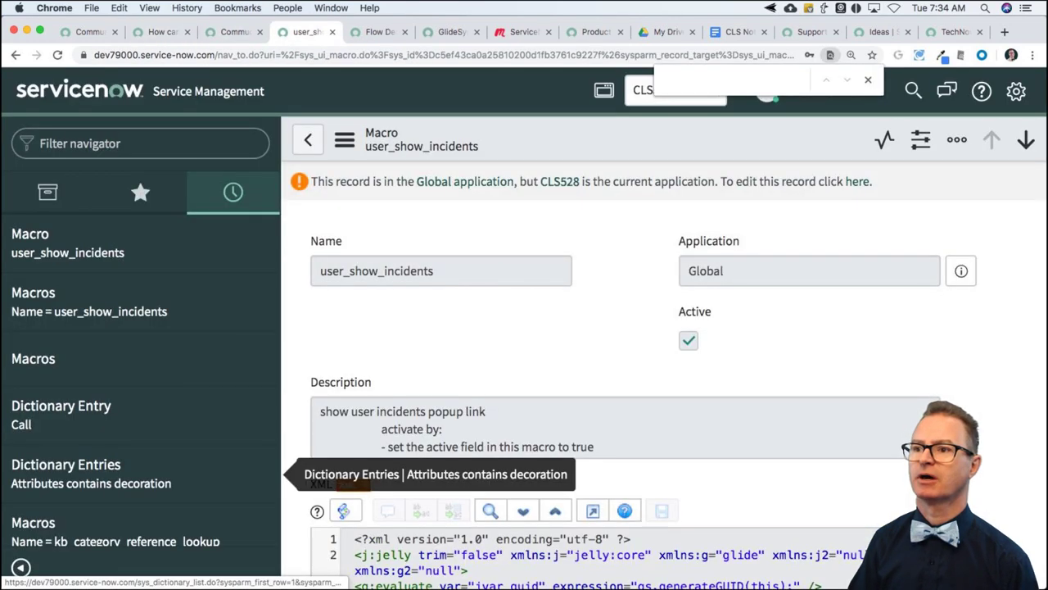
pyautogui.hotkey('ctrl', 'shift', 'Tab')
pyautogui.hotkey('ctrl', 'shift', 'Tab')
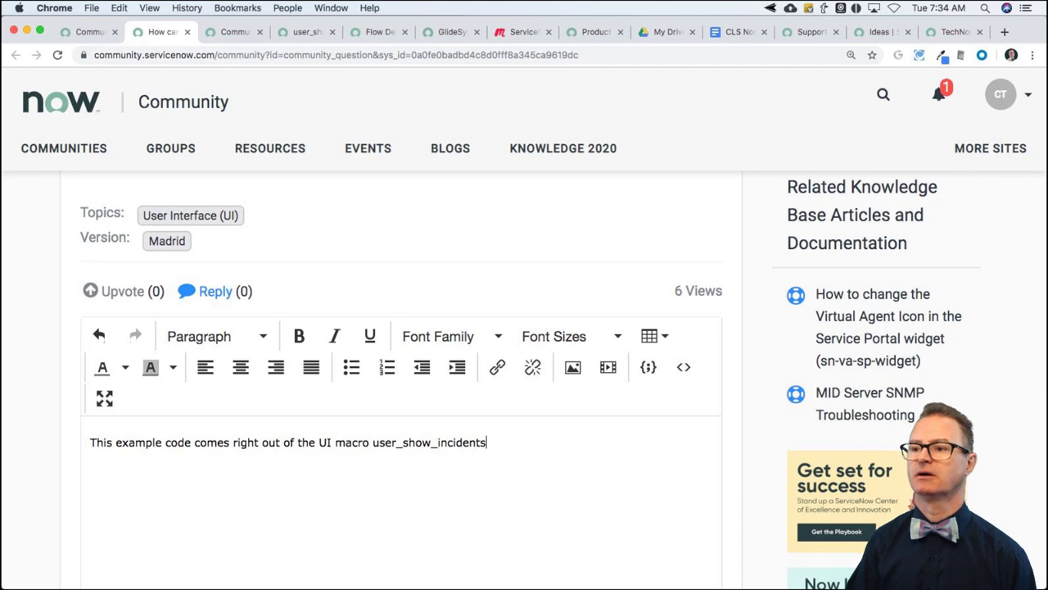
pyautogui.write('ts. Somewhere in your c')
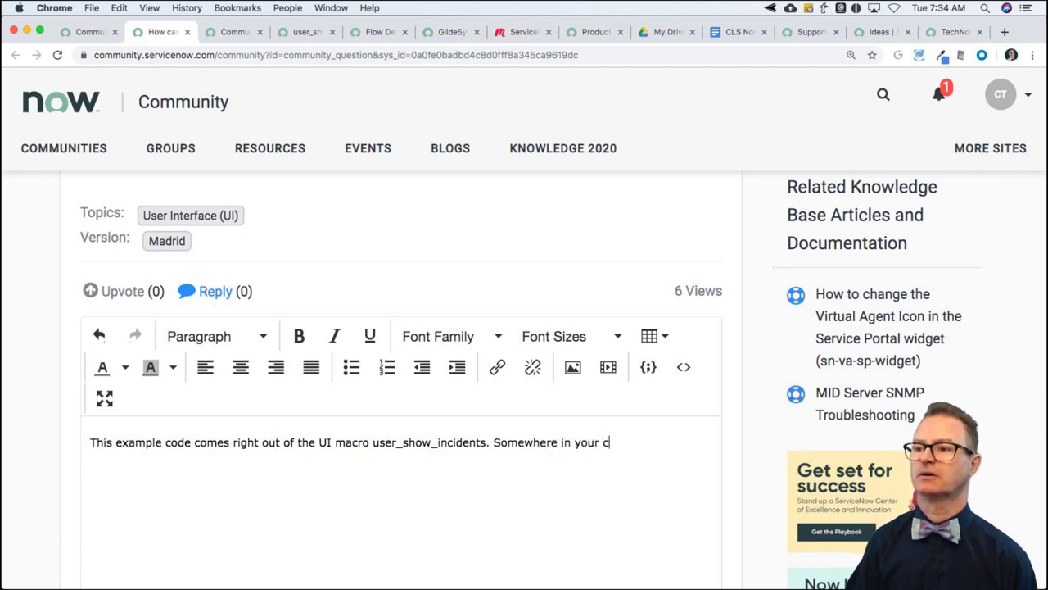
pyautogui.write('ode, you should')
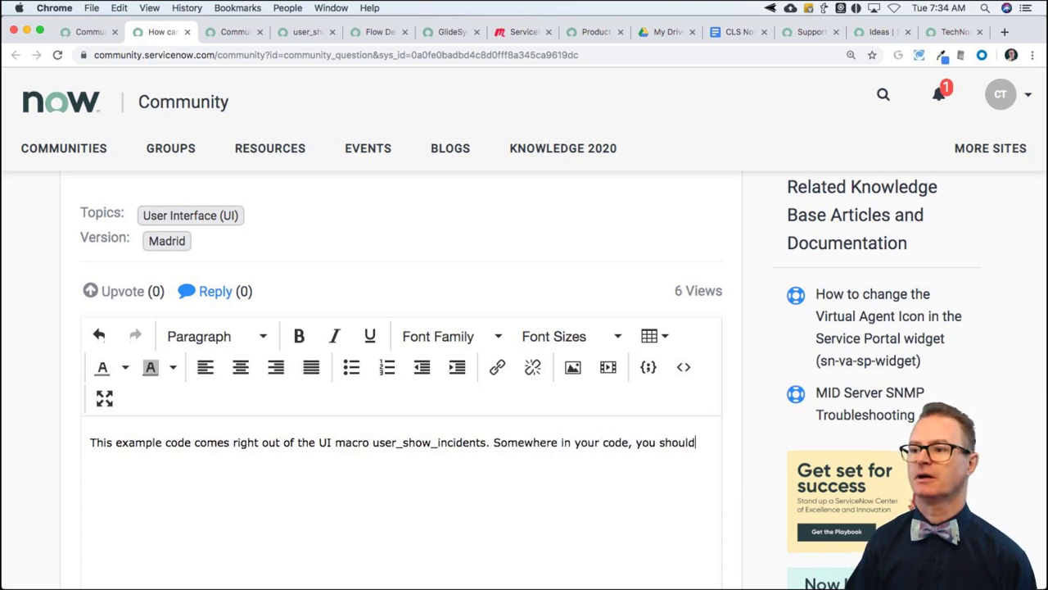
pyautogui.write(' have an ioma')
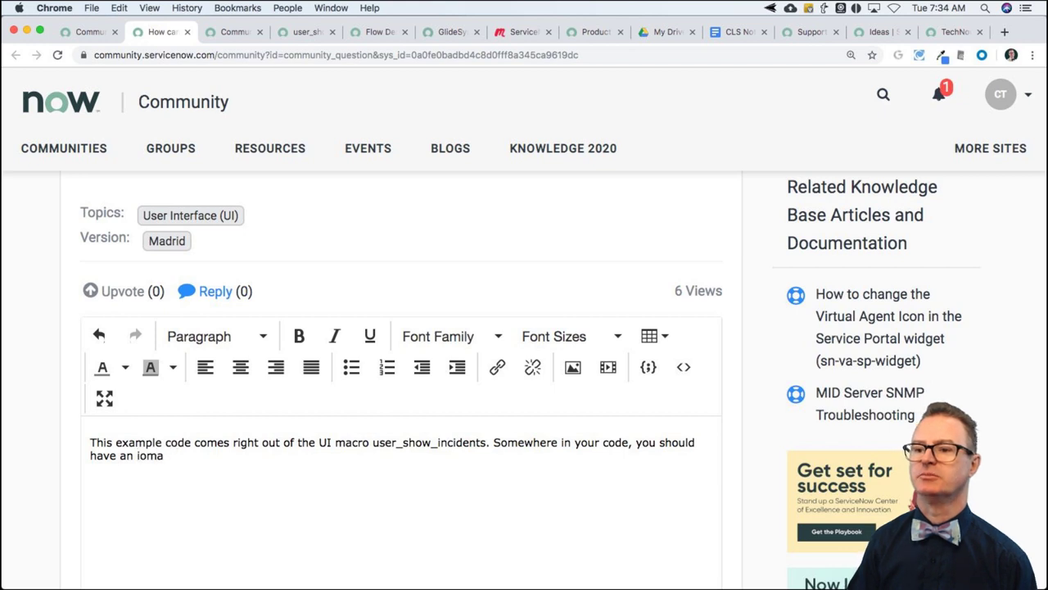
pyautogui.press('BackSpace')
pyautogui.press('BackSpace')
pyautogui.press('BackSpace')
pyautogui.write('mage attrib')
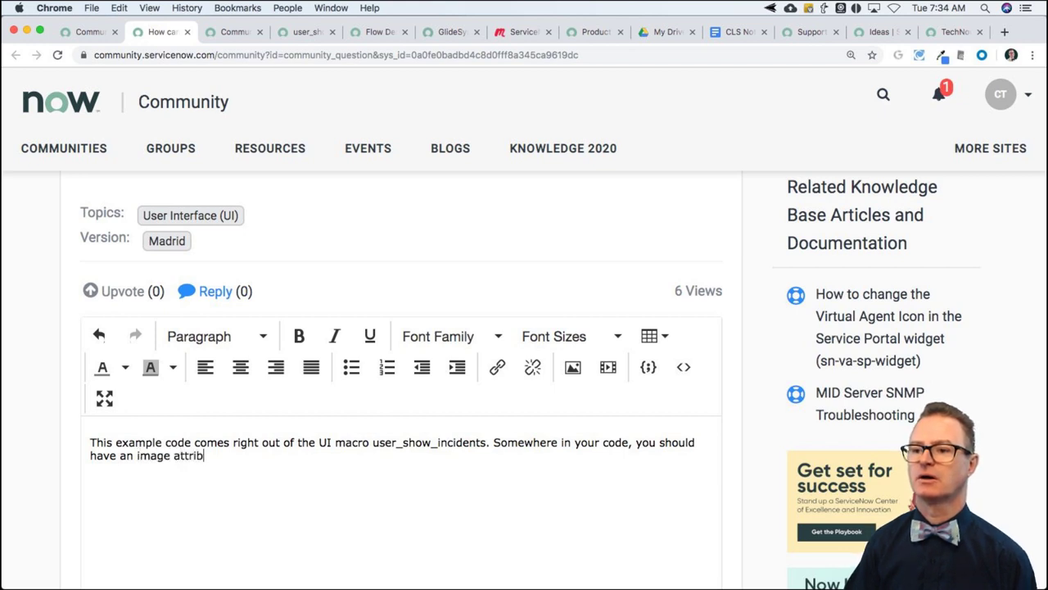
pyautogui.write('ute like this.')
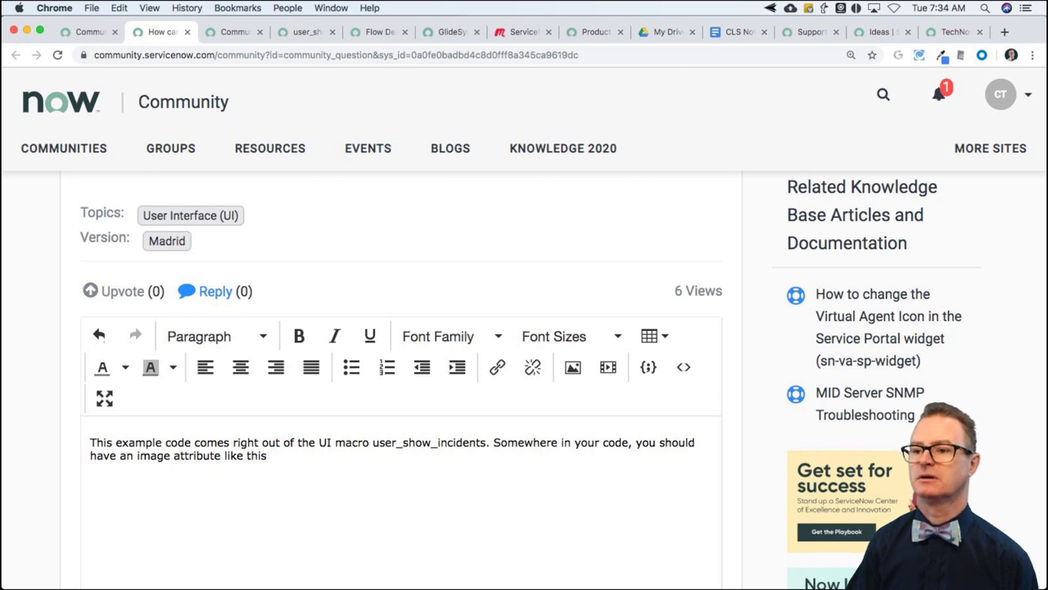
pyautogui.click(90, 443)
pyautogui.write('The image is')
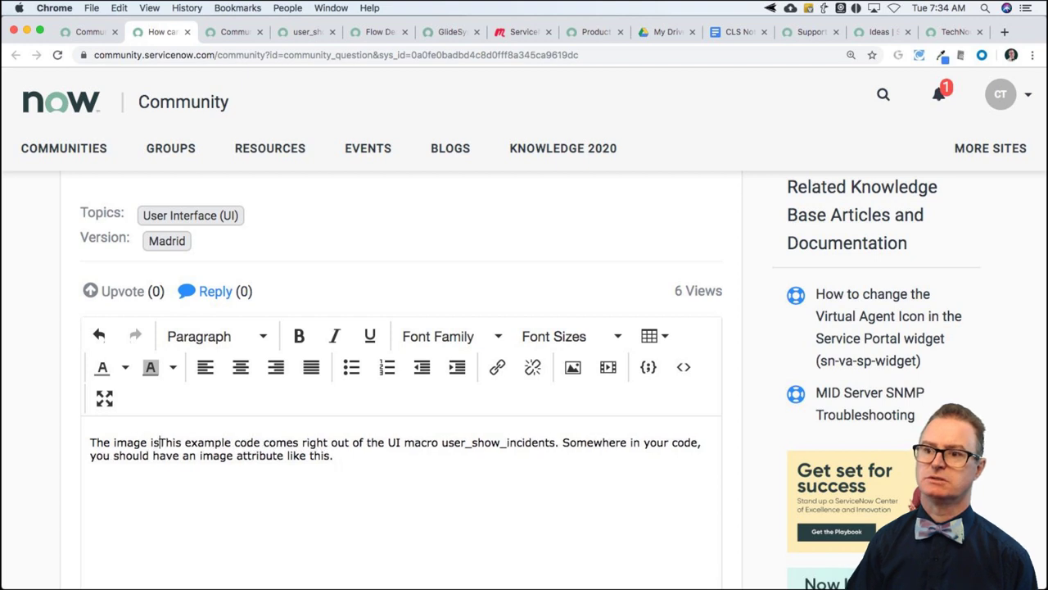
pyautogui.write(' not part of the cla')
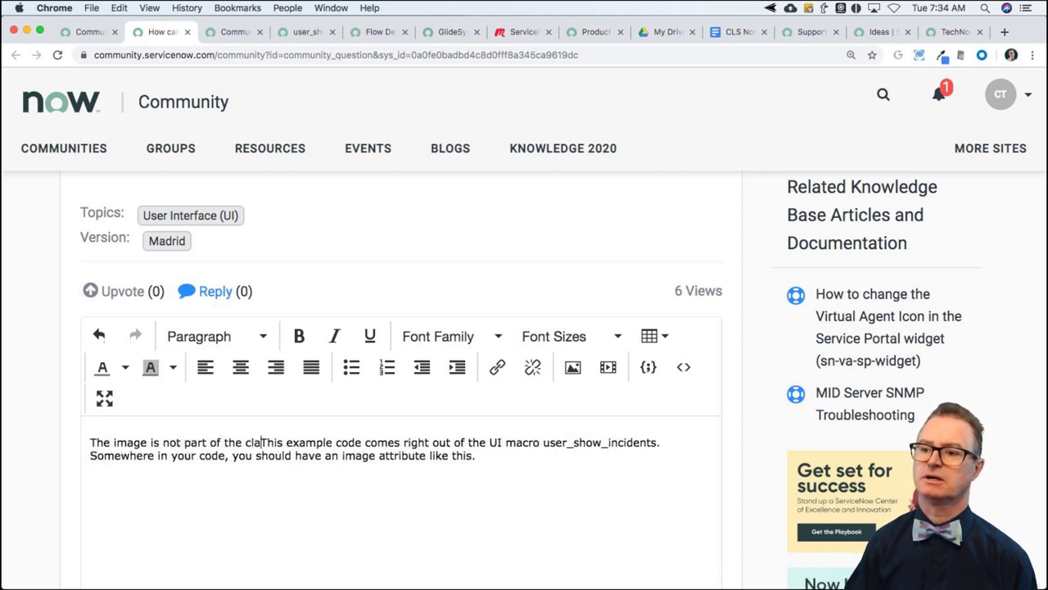
pyautogui.write('ss.')
pyautogui.press('BackSpace')
pyautogui.press('BackSpace')
pyautogui.press('BackSpace')
pyautogui.press('BackSpace')
pyautogui.press('BackSpace')
pyautogui.press('BackSpace')
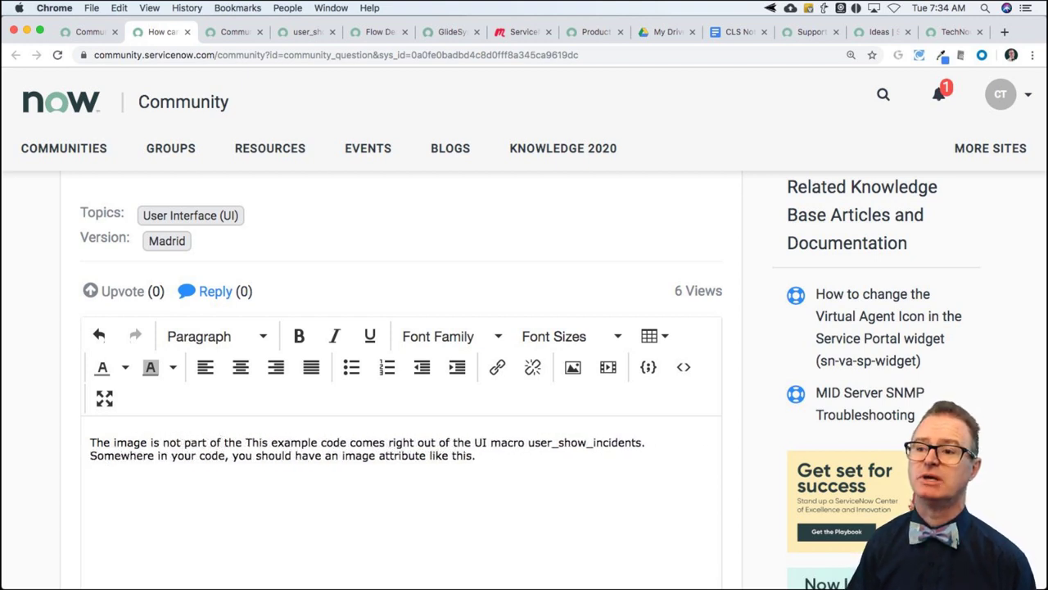
pyautogui.press('BackSpace')
pyautogui.press('BackSpace')
pyautogui.press('BackSpace')
pyautogui.press('BackSpace')
pyautogui.press('BackSpace')
pyautogui.press('BackSpace')
pyautogui.press('BackSpace')
pyautogui.press('BackSpace')
pyautogui.press('BackSpace')
pyautogui.press('BackSpace')
pyautogui.press('BackSpace')
pyautogui.press('BackSpace')
pyautogui.press('BackSpace')
pyautogui.press('BackSpace')
pyautogui.press('BackSpace')
pyautogui.press('BackSpace')
pyautogui.press('BackSpace')
pyautogui.press('BackSpace')
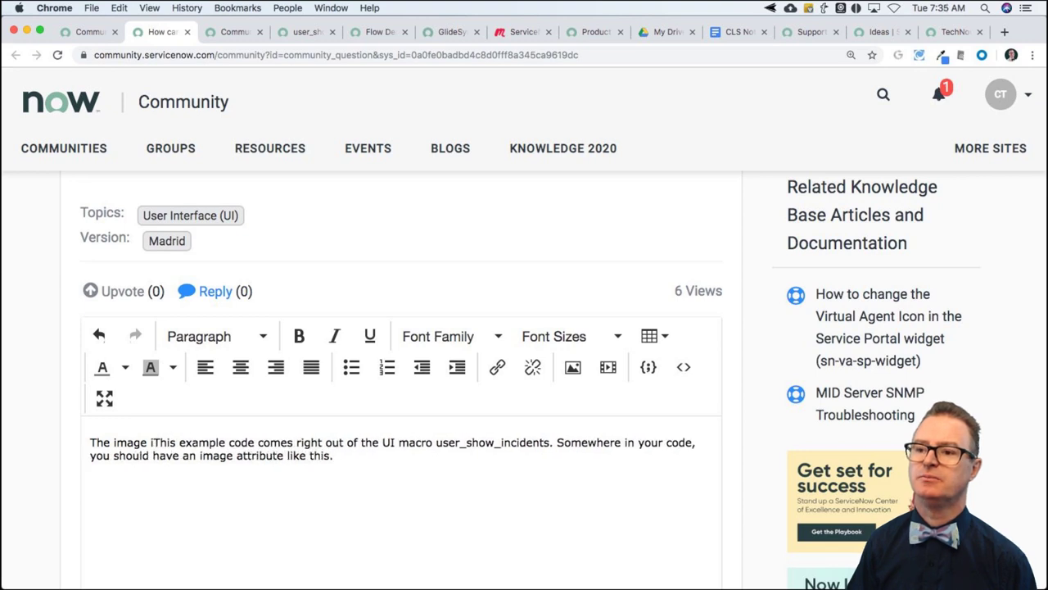
pyautogui.press('BackSpace')
pyautogui.press('BackSpace')
pyautogui.press('BackSpace')
pyautogui.press('BackSpace')
pyautogui.press('BackSpace')
pyautogui.press('BackSpace')
pyautogui.press('BackSpace')
pyautogui.press('BackSpace')
pyautogui.press('BackSpace')
pyautogui.press('BackSpace')
pyautogui.press('BackSpace')
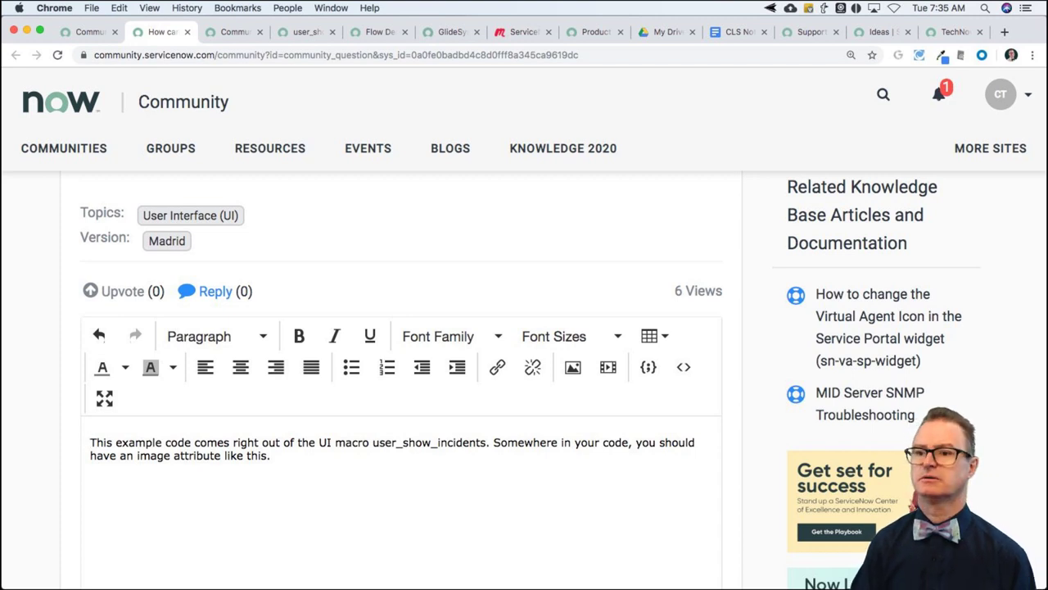
# - Add "Typically the image is defined in the decoration tag, not the class attribute." at the start of the reply
pyautogui.write('Typically th')
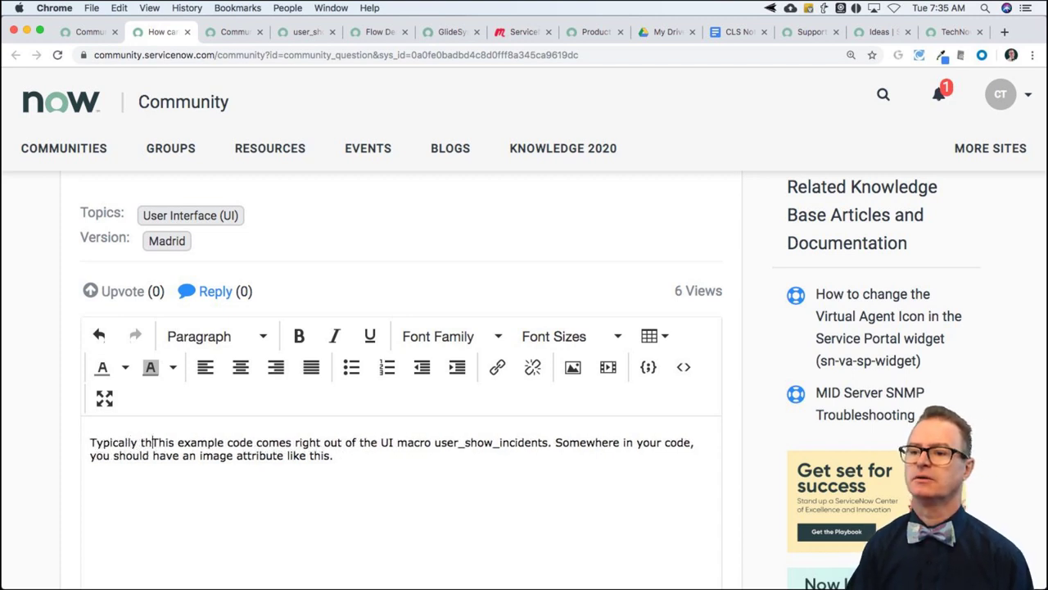
pyautogui.write('e image is defined in ')
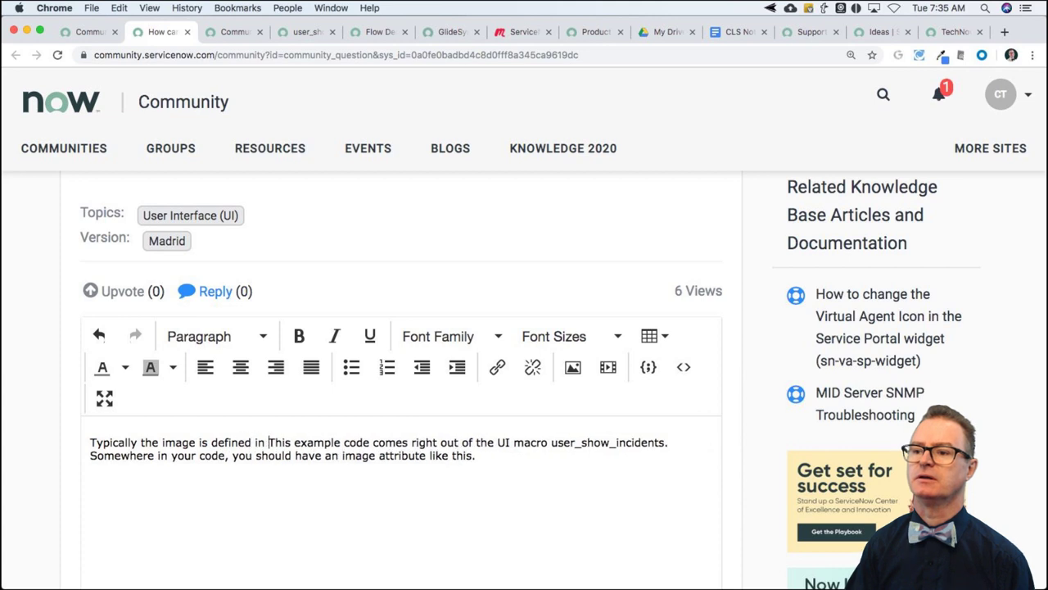
pyautogui.write('tab d')
pyautogui.press('BackSpace')
pyautogui.press('BackSpace')
pyautogui.press('BackSpace')
pyautogui.press('BackSpace')
pyautogui.press('BackSpace')
pyautogui.write('the ')
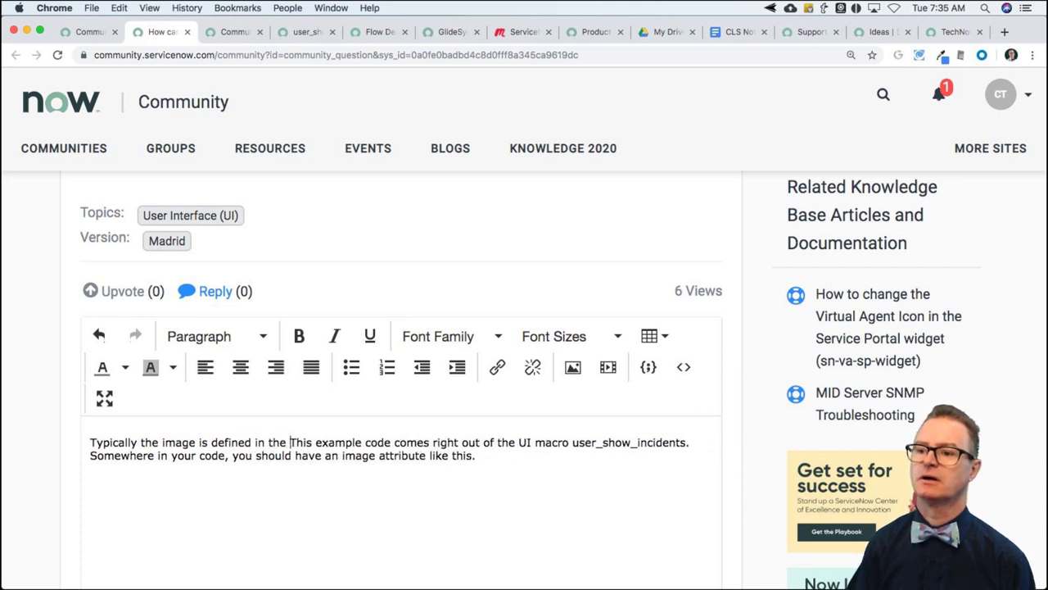
pyautogui.write('deco')
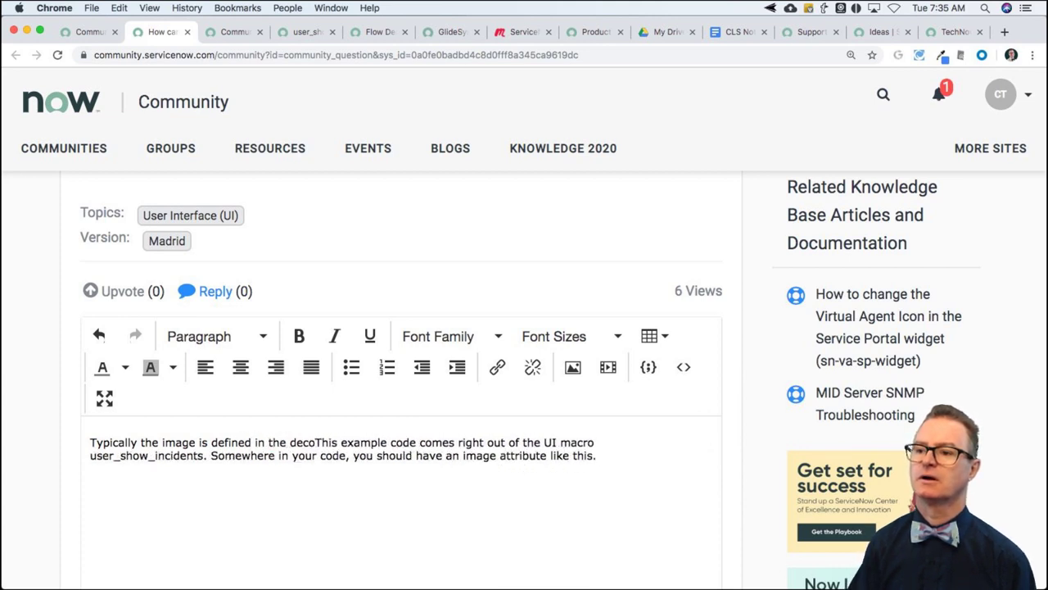
pyautogui.write('ration ta')
pyautogui.press('BackSpace')
pyautogui.write('tag')
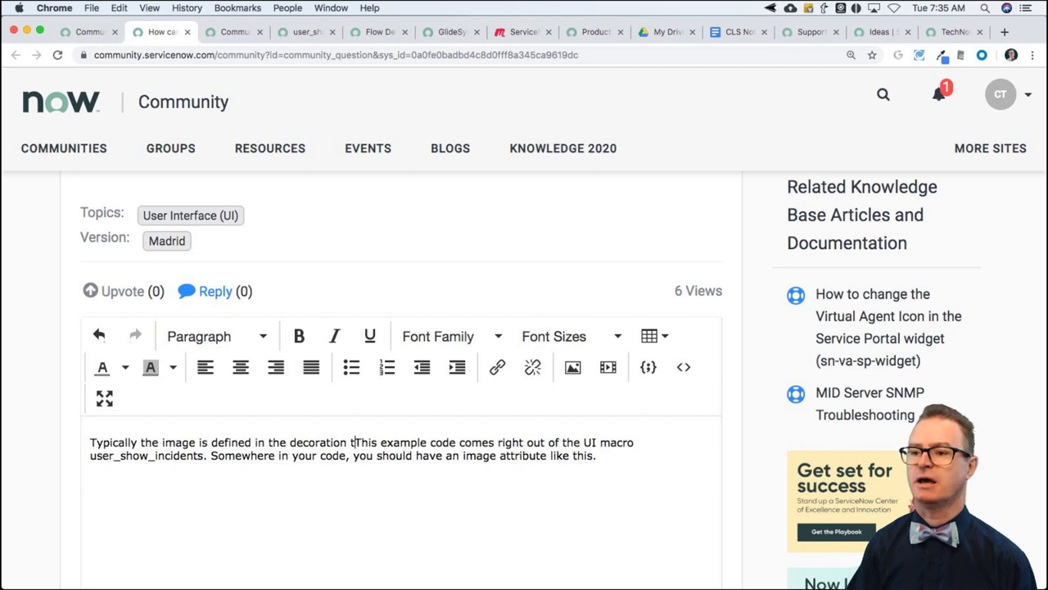
pyautogui.write(', not the clas')
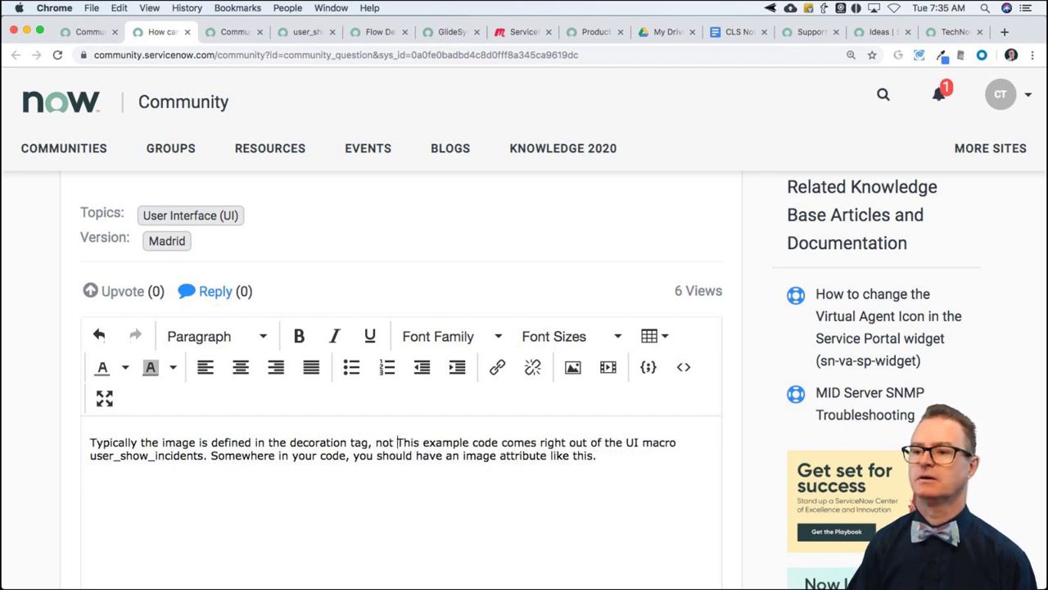
pyautogui.write('s atrtr')
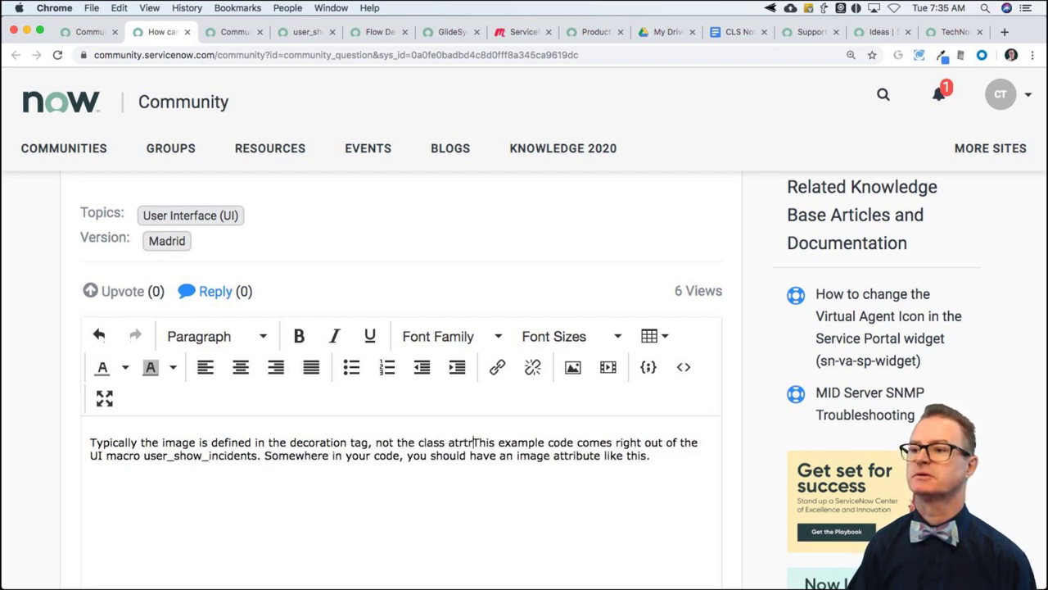
pyautogui.press('BackSpace')
pyautogui.press('BackSpace')
pyautogui.write('tribute.')
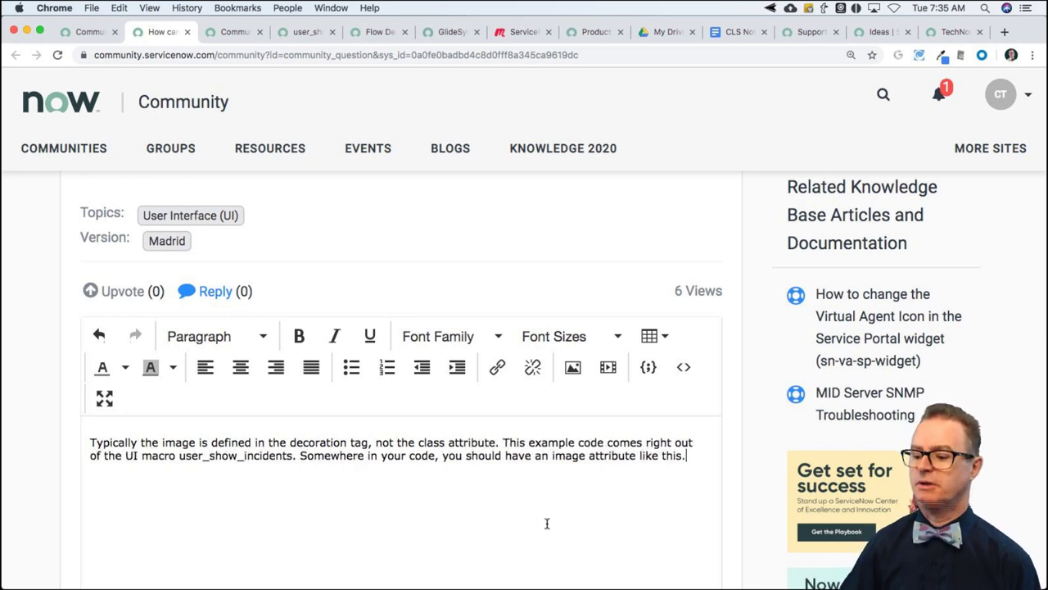
# - Insert the copied g:reference_decoration element as an HTML/XML code sample at the end of the reply
pyautogui.click(648, 367)
pyautogui.write('<g:reference_decoration id="${jvar_n}" field="${ref}"   onclick="showRelatedList(\'${ref}\'); "   title="${gs.getMessage(\'Show related incidents\')}" image="images/icons/tasks.gifx" icon="icon-tree-right"/>')
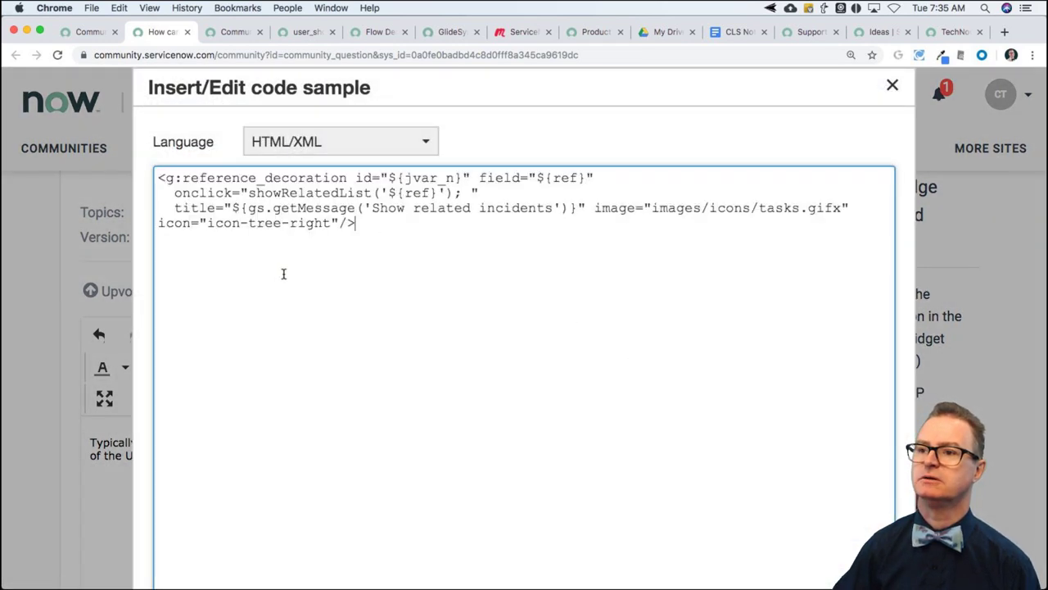
pyautogui.scroll(-3, 578, 333)
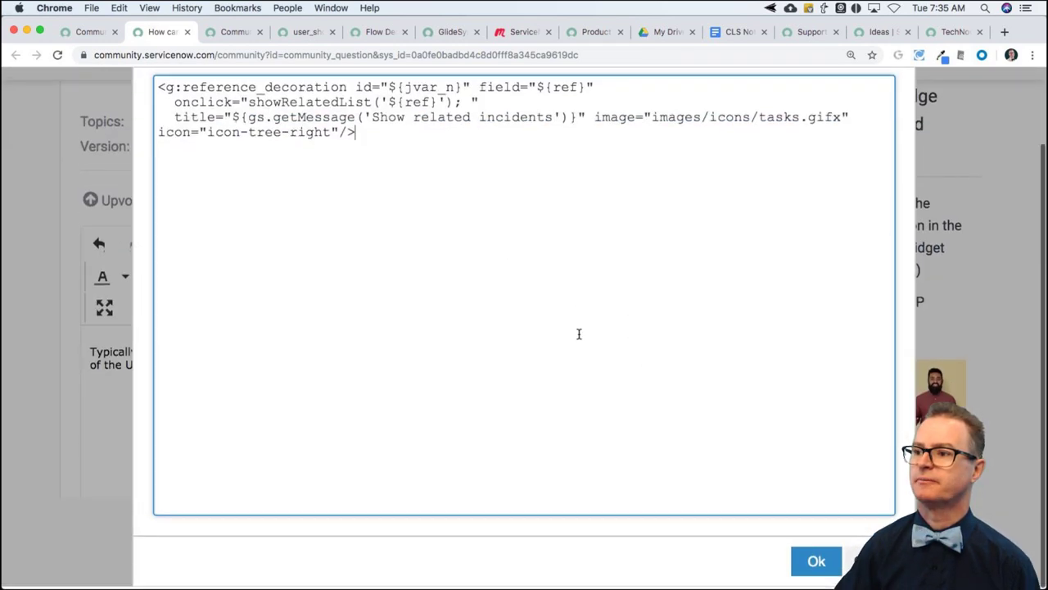
# - Insert the g:reference_decoration code sample into the reply and post the reply to the Retina icon image question
pyautogui.click(814, 563)
pyautogui.scroll(-3, 524, 456)
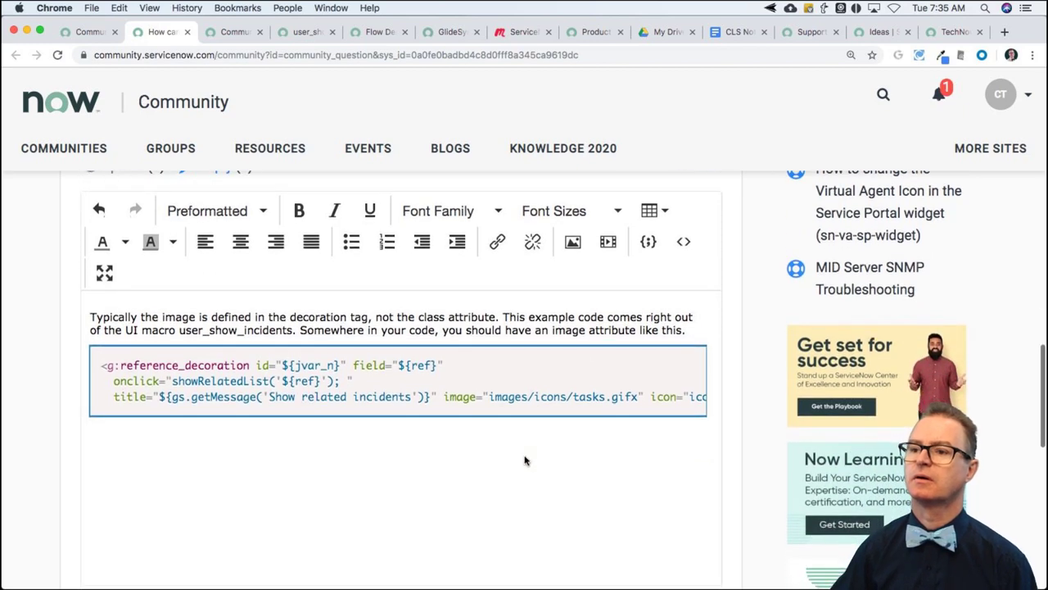
pyautogui.scroll(-5, 367, 456)
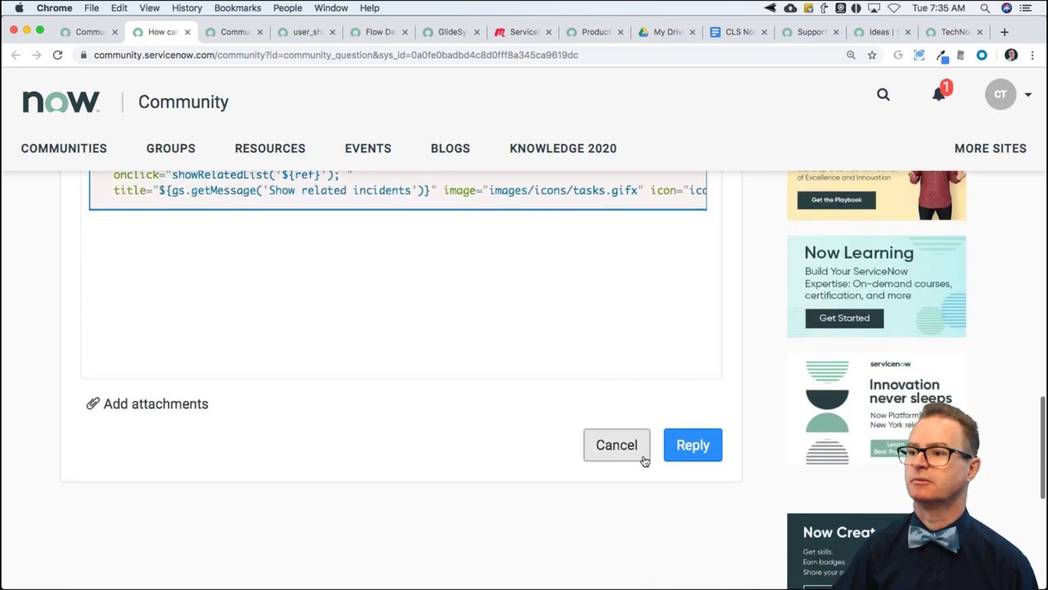
pyautogui.click(696, 444)
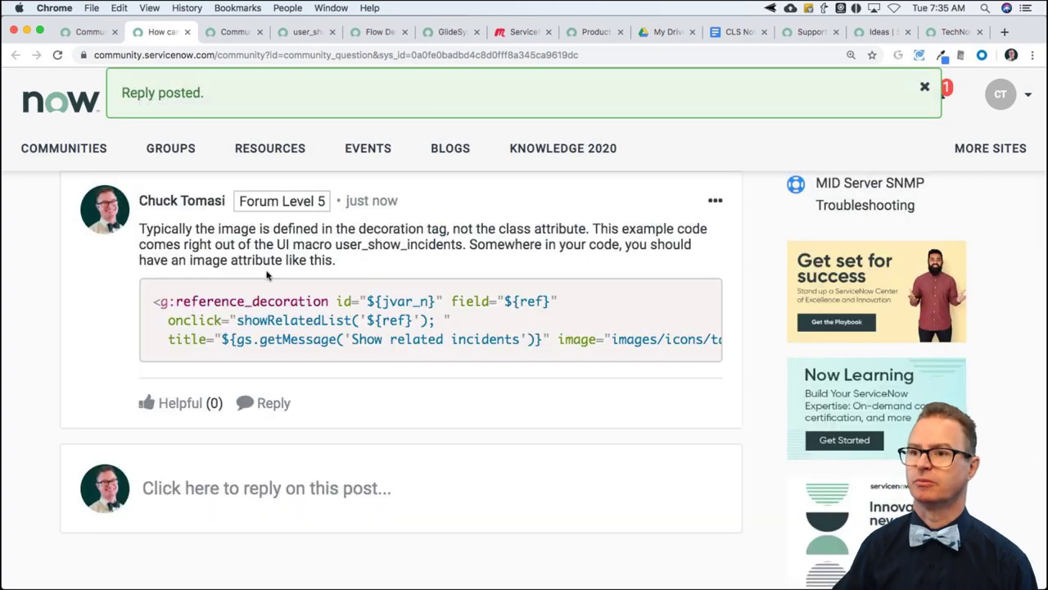
# - Close the answered question, return to the community home page, and open the Developer Community forum
pyautogui.press('super+w')
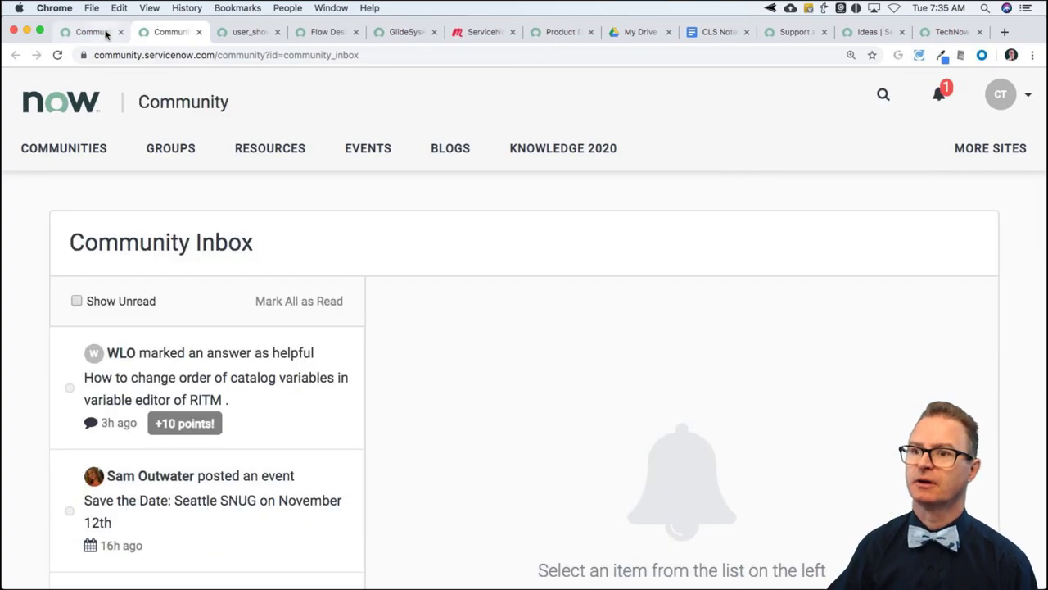
pyautogui.click(106, 33)
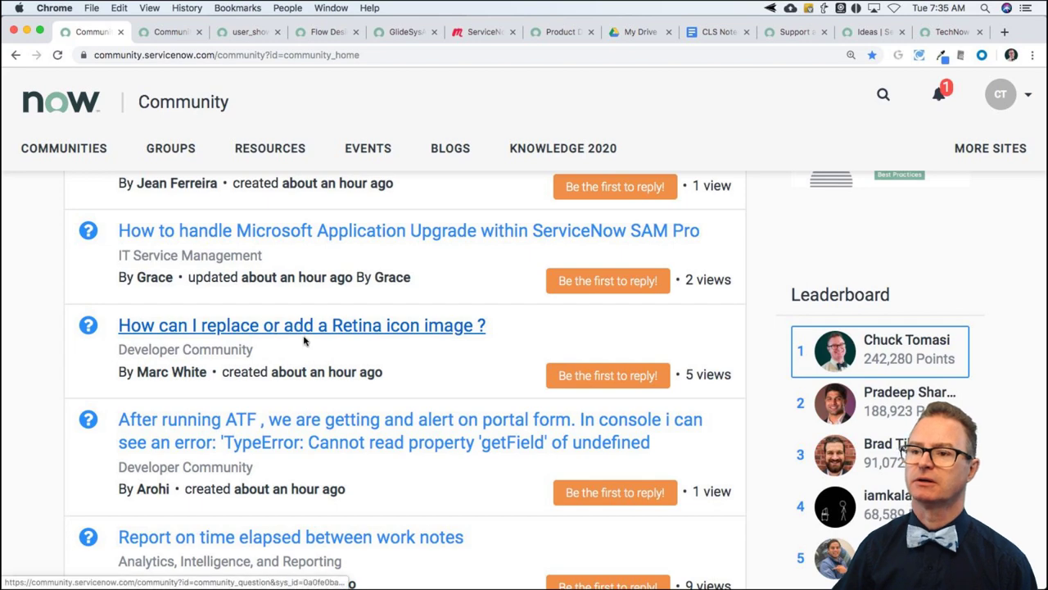
pyautogui.scroll(-3, 394, 360)
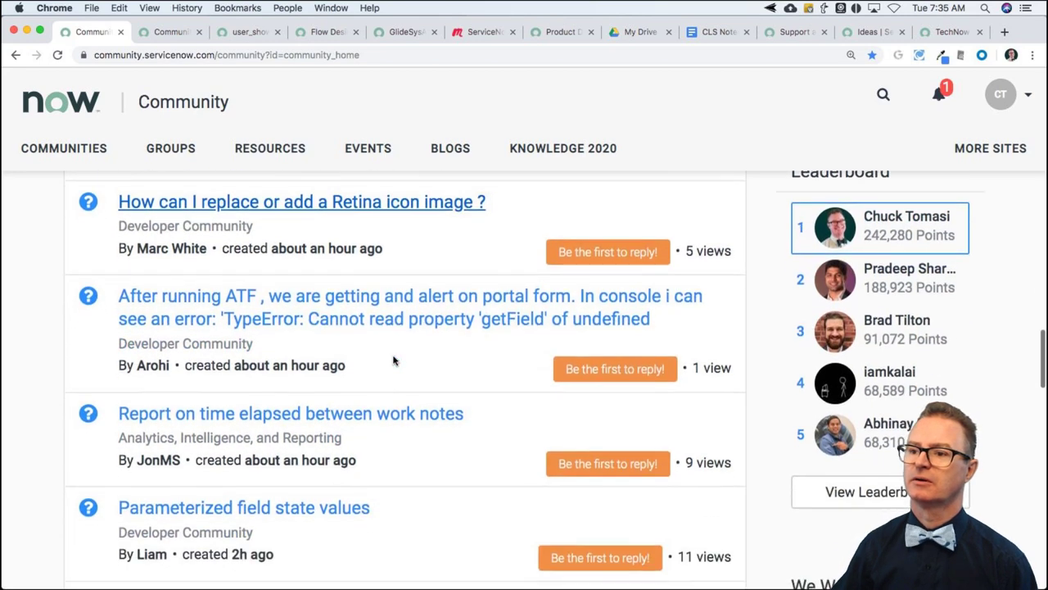
pyautogui.scroll(-2, 393, 360)
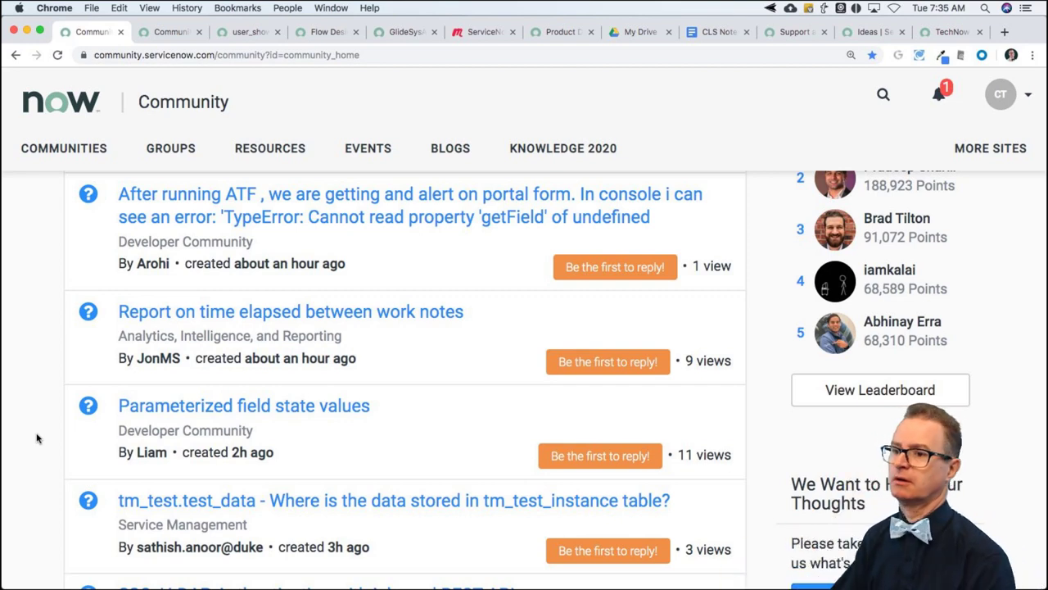
pyautogui.click(82, 148)
pyautogui.click(103, 520)
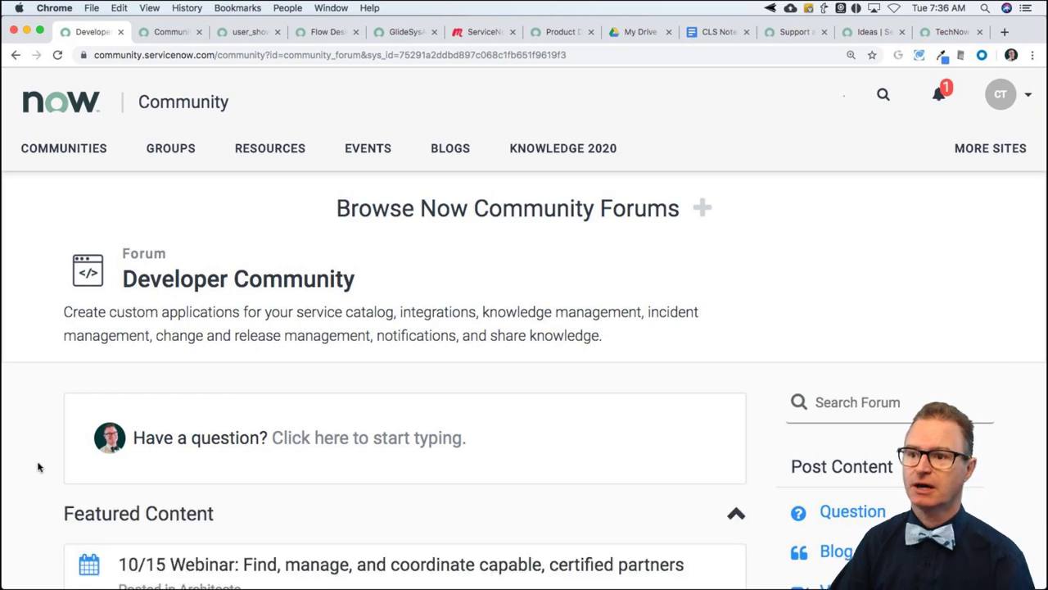
# - Find the question "Restrict KB Articles by Groups" in the forum's content list and open it in a new tab
pyautogui.scroll(-3, 37, 467)
pyautogui.scroll(-1, 37, 468)
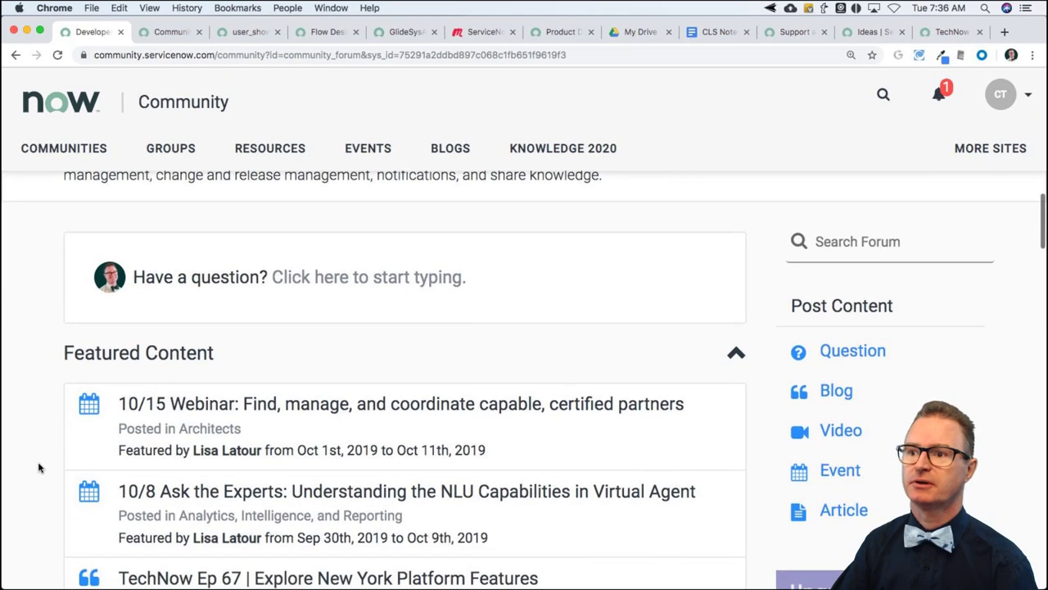
pyautogui.scroll(-5, 38, 467)
pyautogui.scroll(-2, 37, 468)
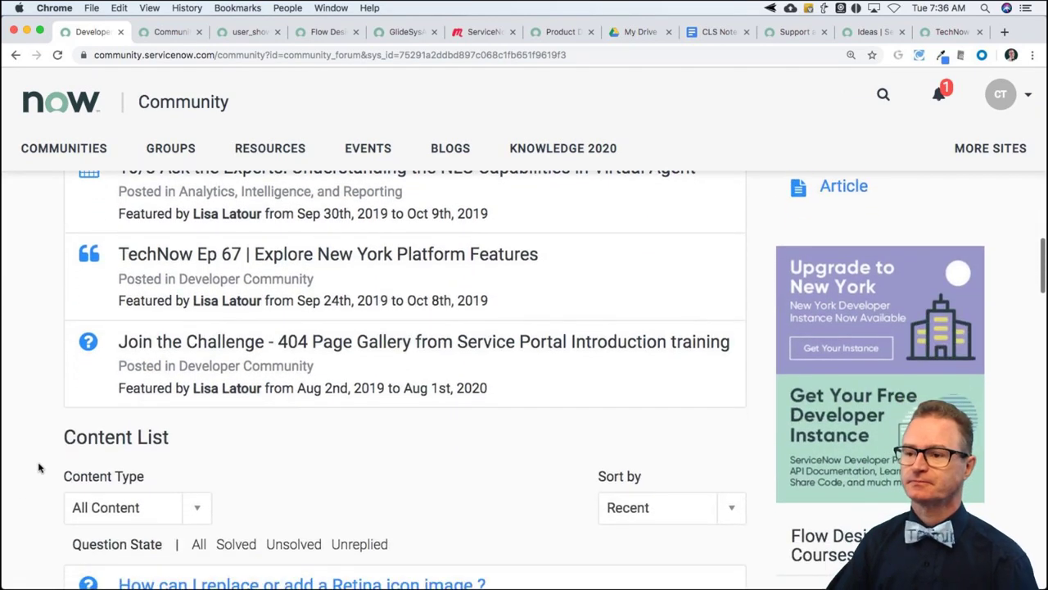
pyautogui.scroll(-8, 60, 429)
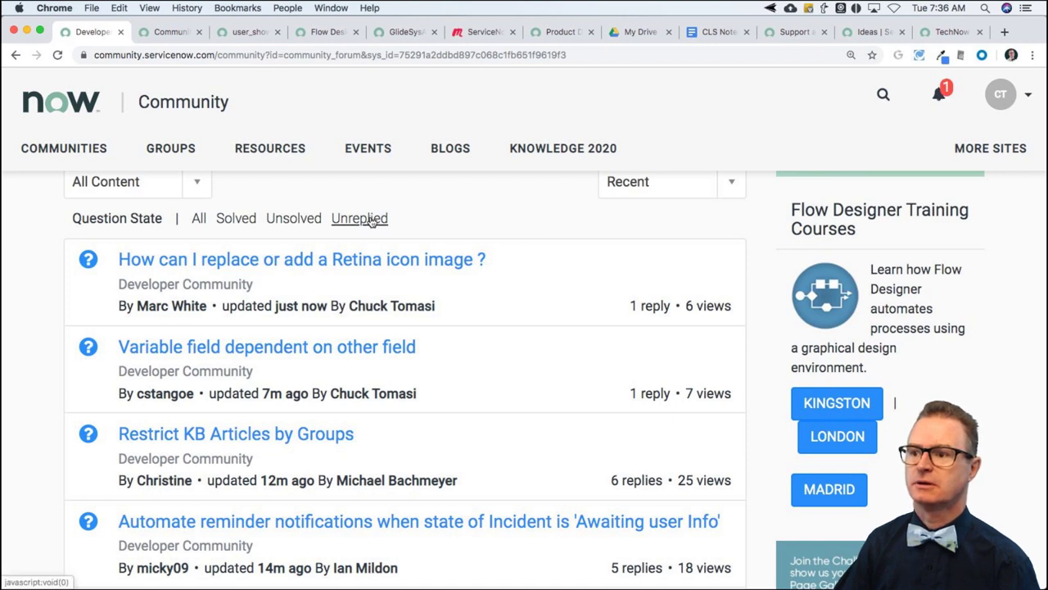
pyautogui.moveTo(460, 481); pyautogui.dragTo(338, 482)
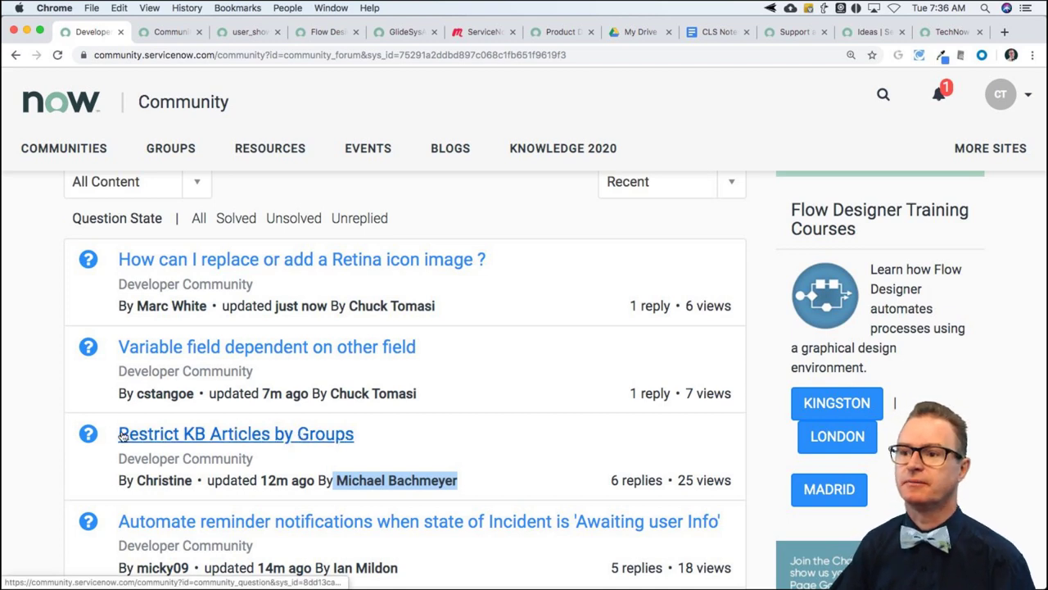
pyautogui.click(53, 462)
pyautogui.scroll(-1, 54, 463)
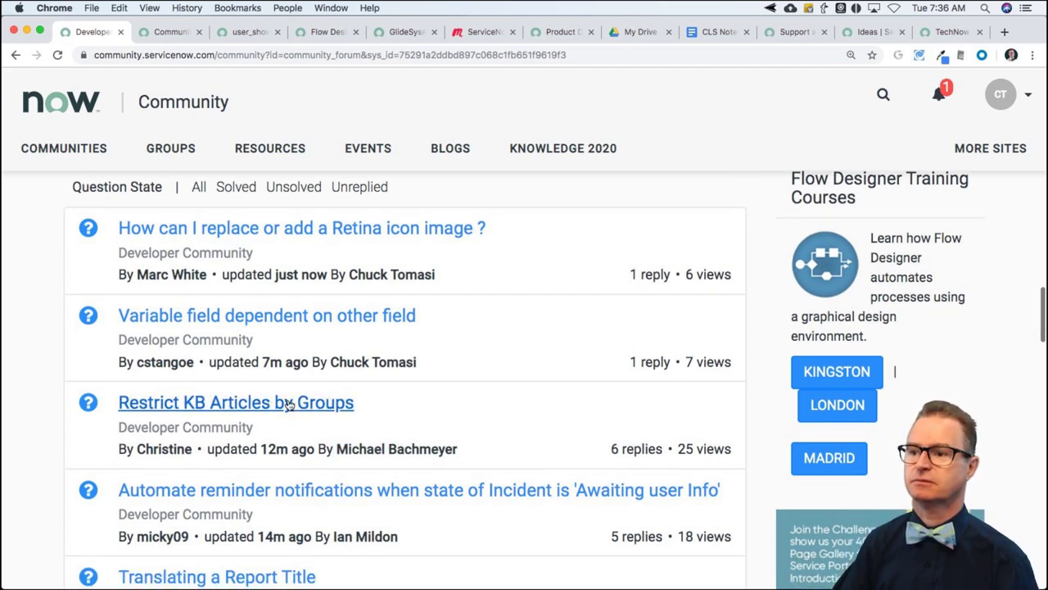
pyautogui.scroll(-1, 393, 438)
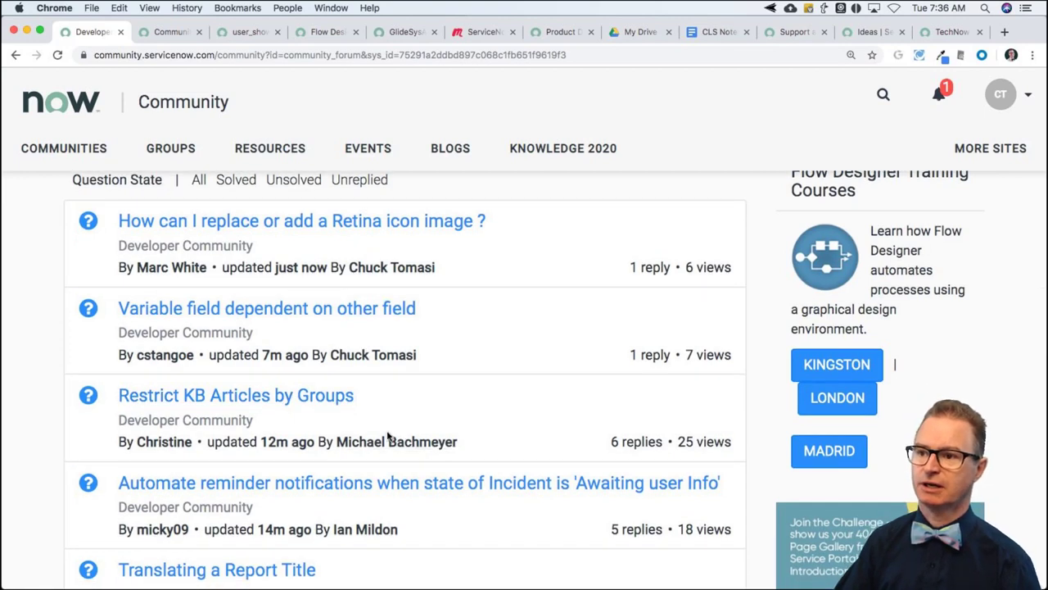
pyautogui.keyDown('super'); pyautogui.click(313, 402); pyautogui.keyUp('super')
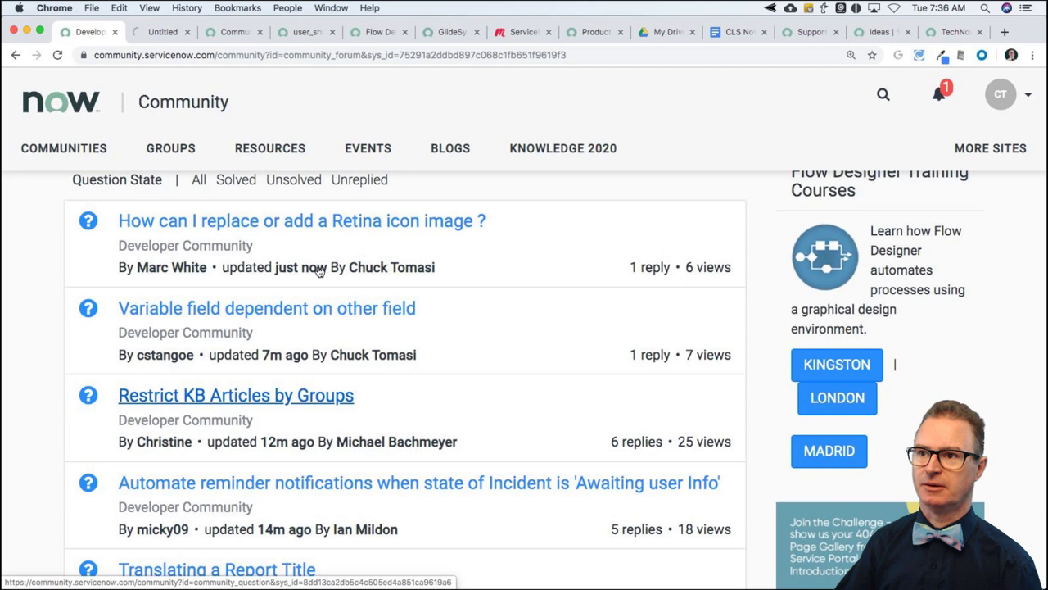
pyautogui.click(163, 32)
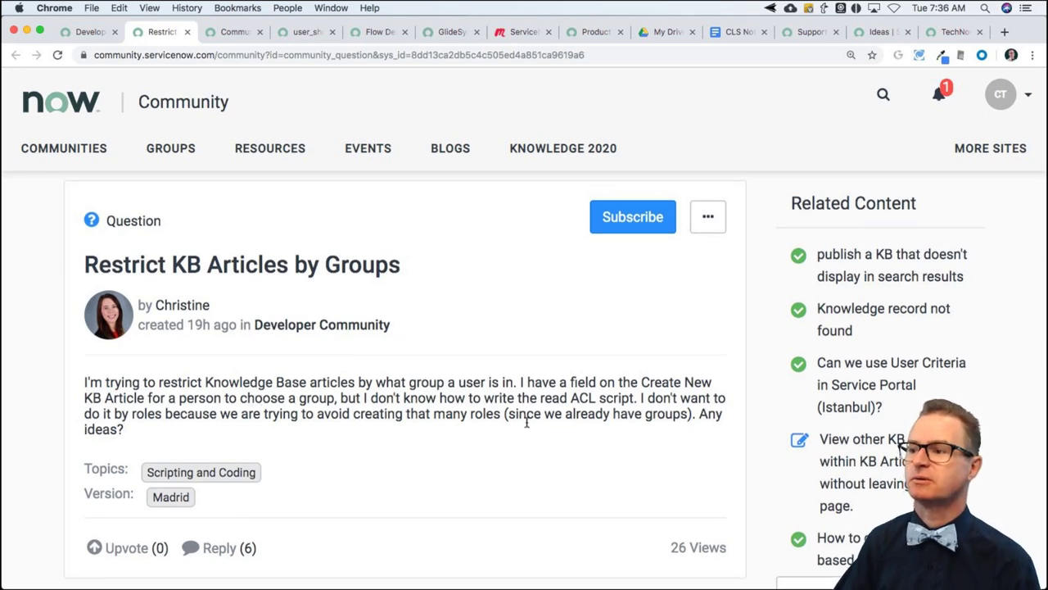
# - Read the question about restricting KB articles by groups and examine the replies posted to it
pyautogui.scroll(-2, 526, 423)
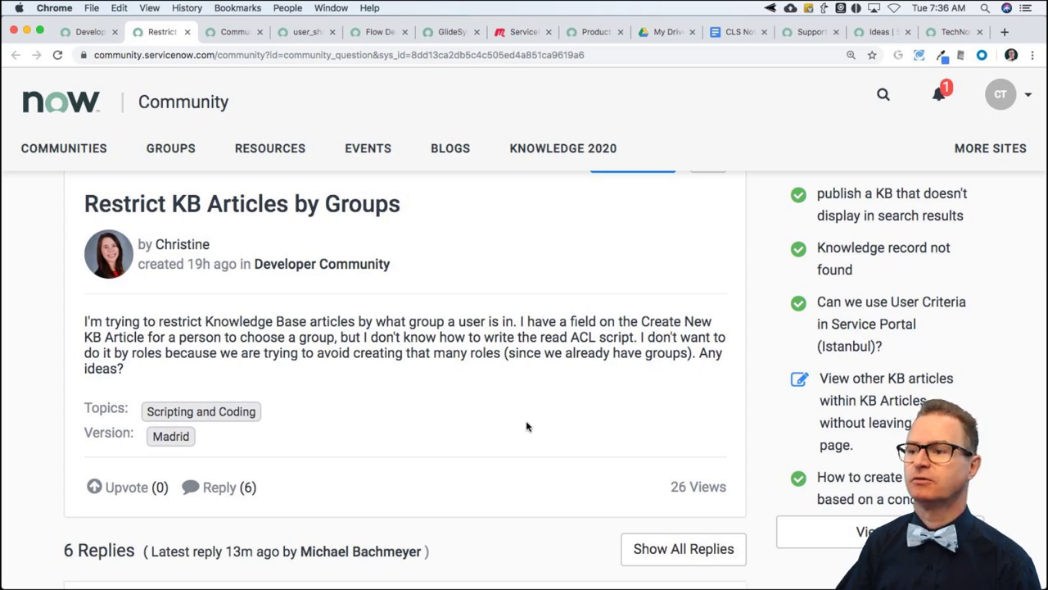
pyautogui.scroll(-4, 529, 419)
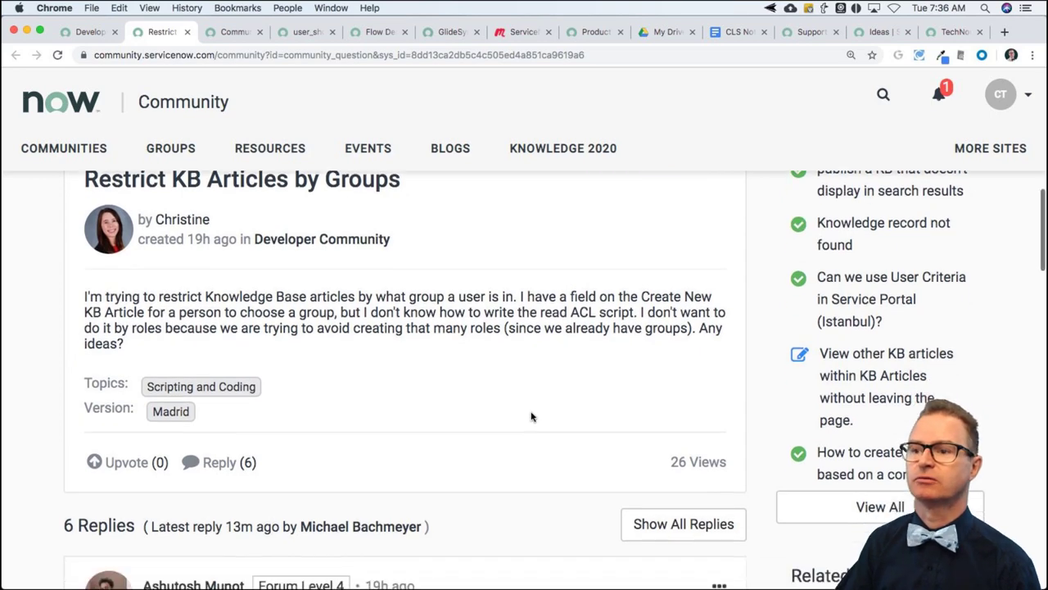
pyautogui.scroll(-4, 530, 417)
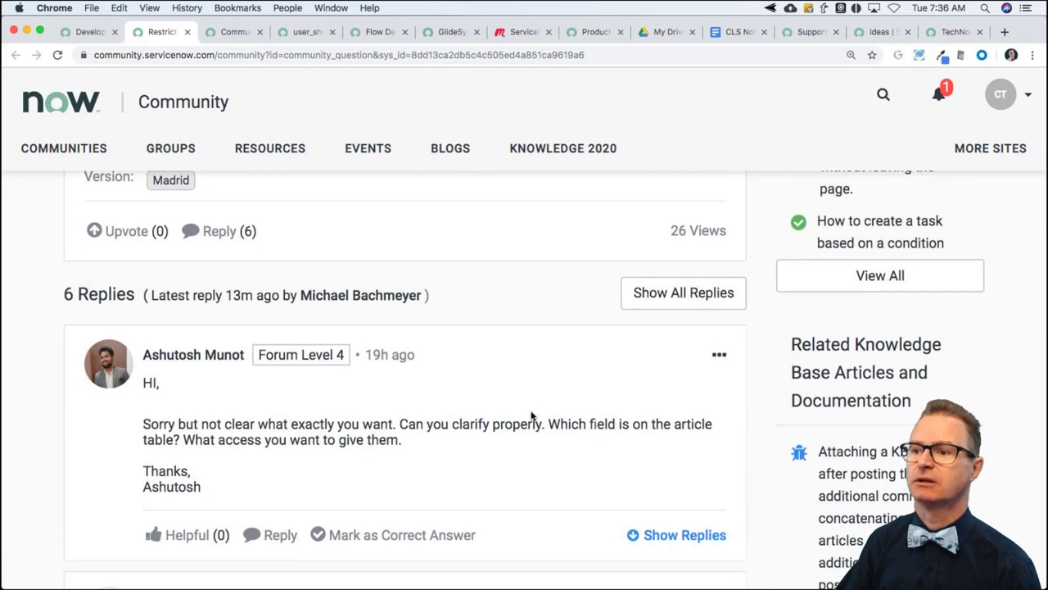
pyautogui.scroll(-2, 528, 416)
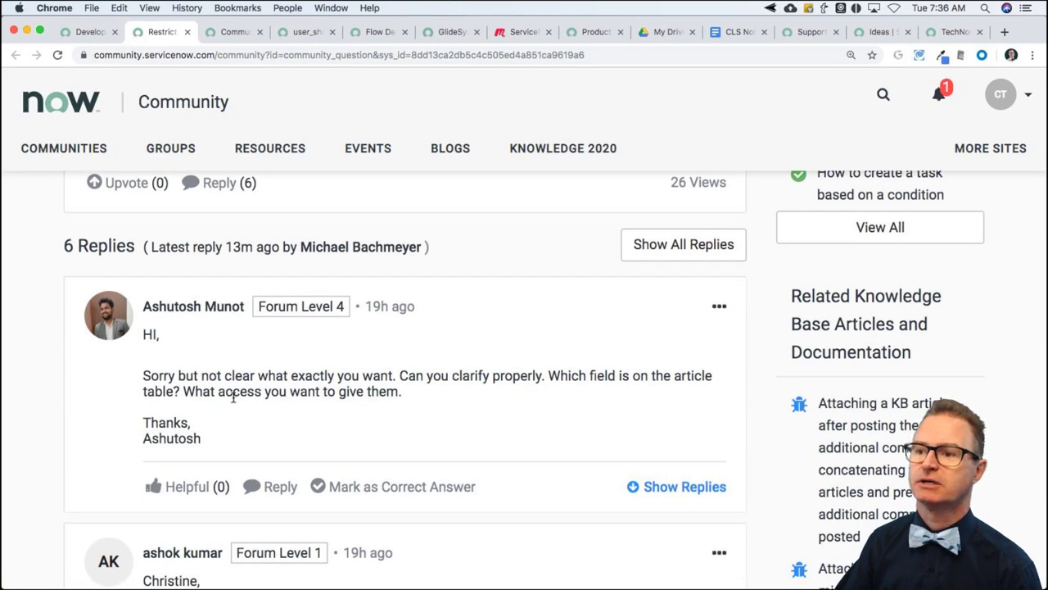
pyautogui.scroll(-7, 473, 405)
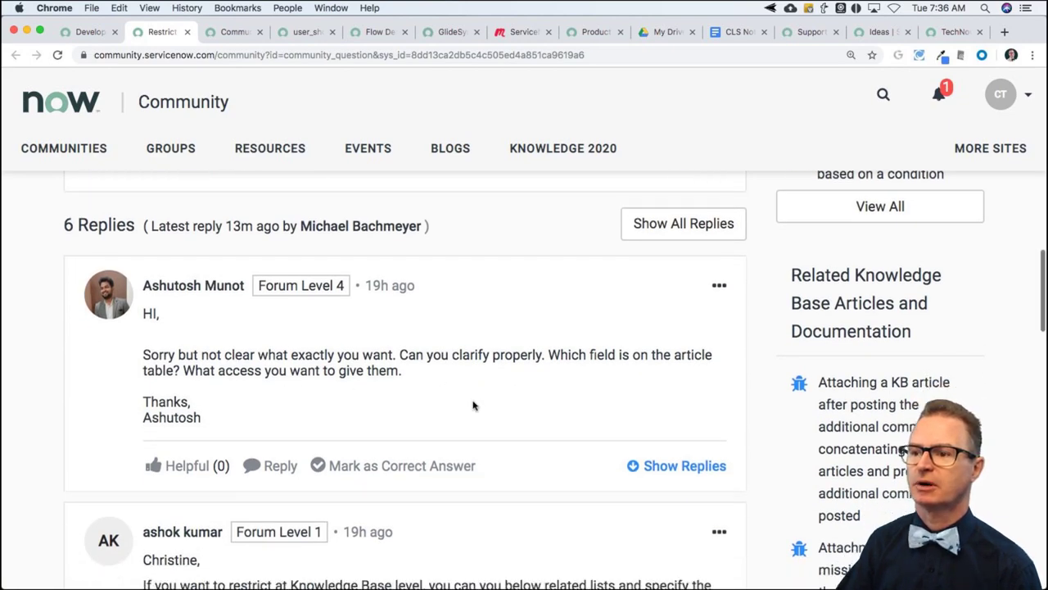
pyautogui.scroll(-2, 473, 405)
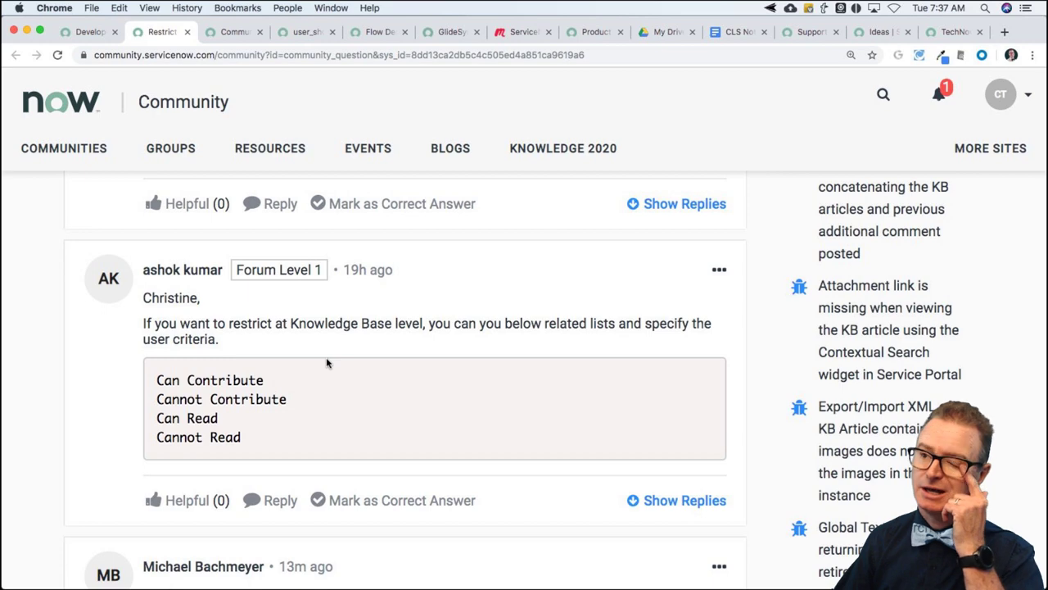
pyautogui.scroll(-8, 464, 369)
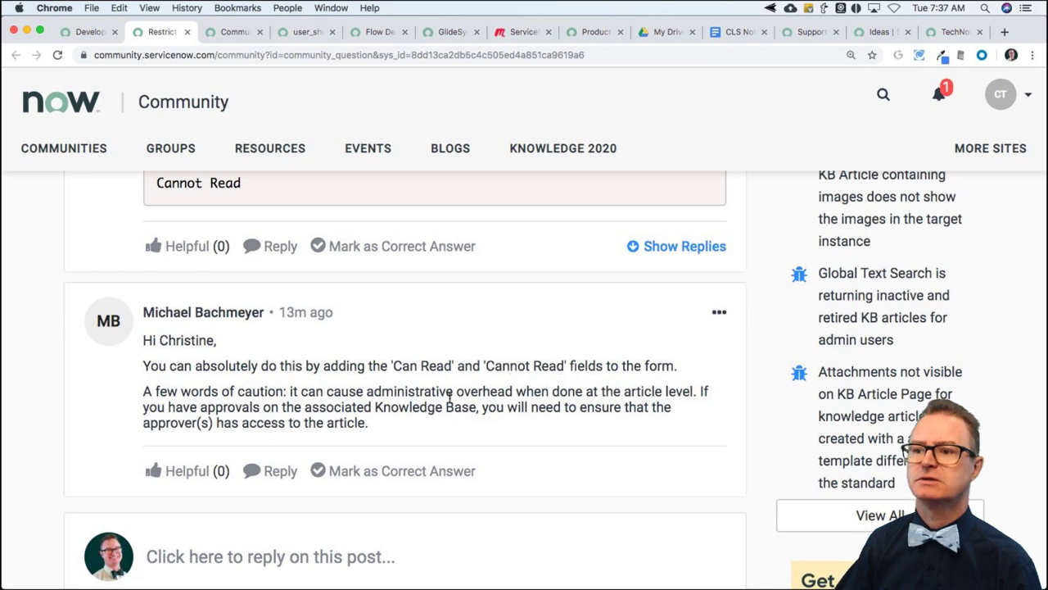
pyautogui.scroll(-1, 442, 406)
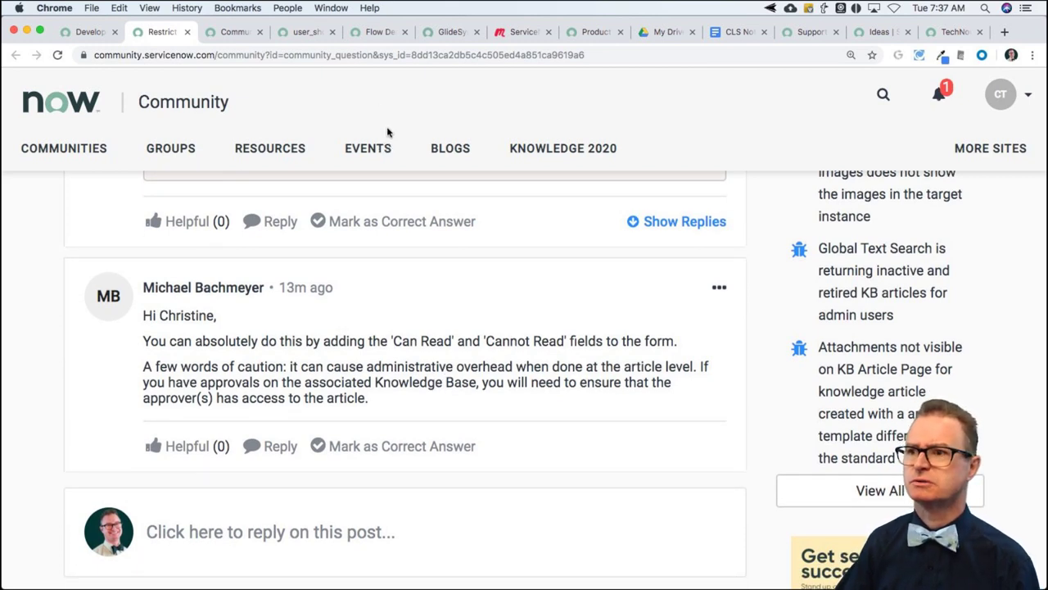
# - Switch to the ServiceNow developer instance, filter the navigator for "user cr", and open Knowledge administration's User Criteria list
pyautogui.click(303, 32)
pyautogui.click(106, 144)
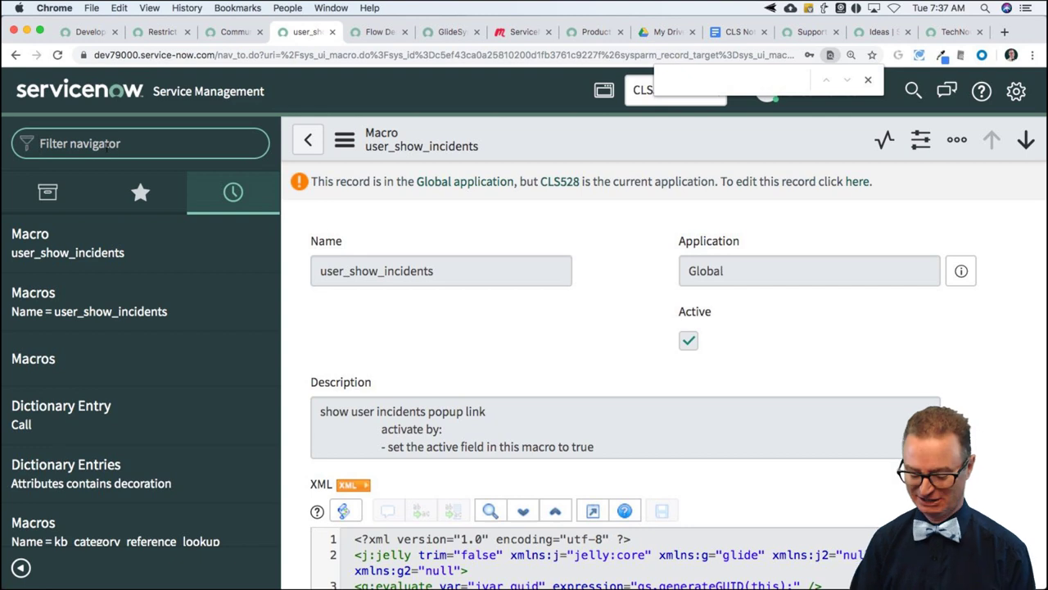
pyautogui.write('user')
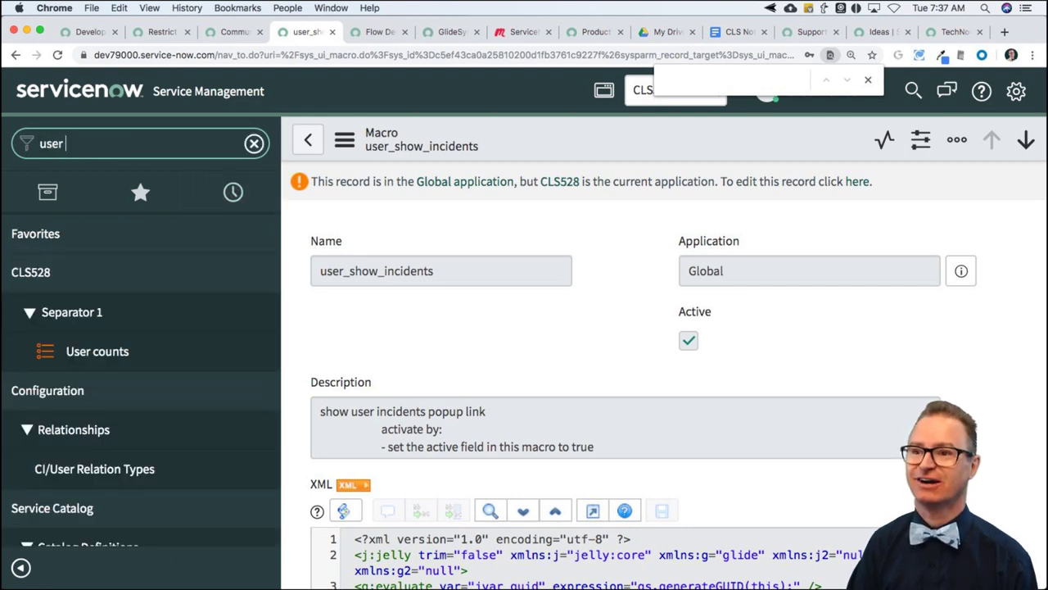
pyautogui.write(' cr')
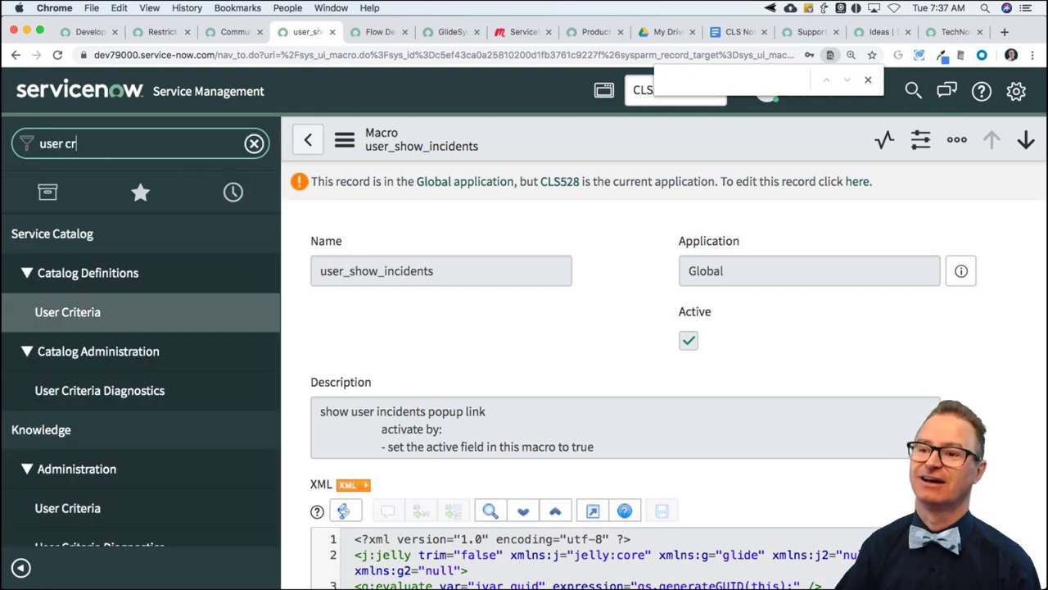
pyautogui.click(185, 498)
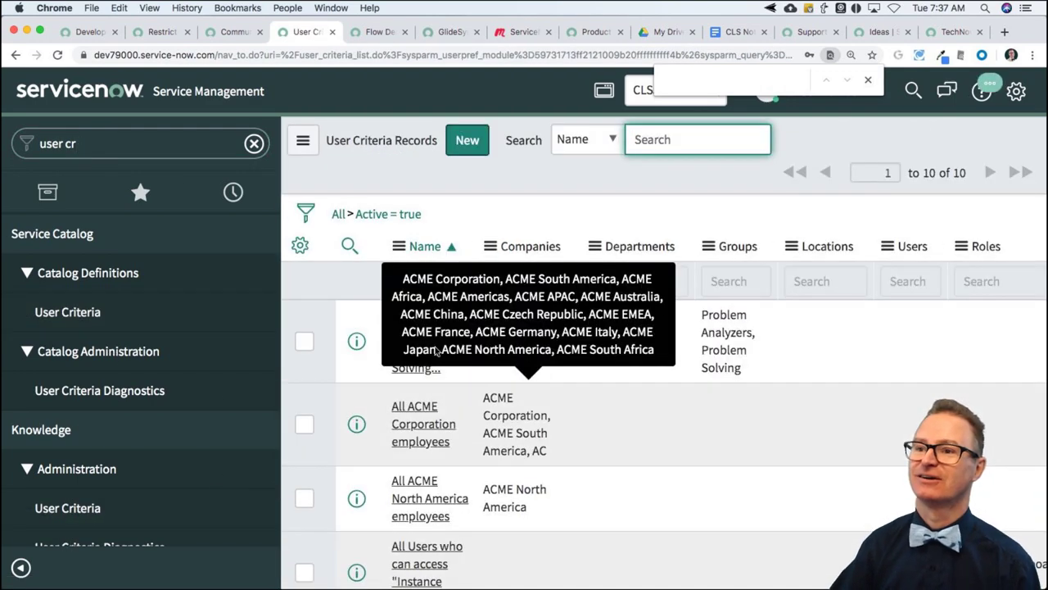
# - Filter the navigator for "know", open the Knowledge Bases list under Administration, and open the IT knowledge base record
pyautogui.click(98, 139)
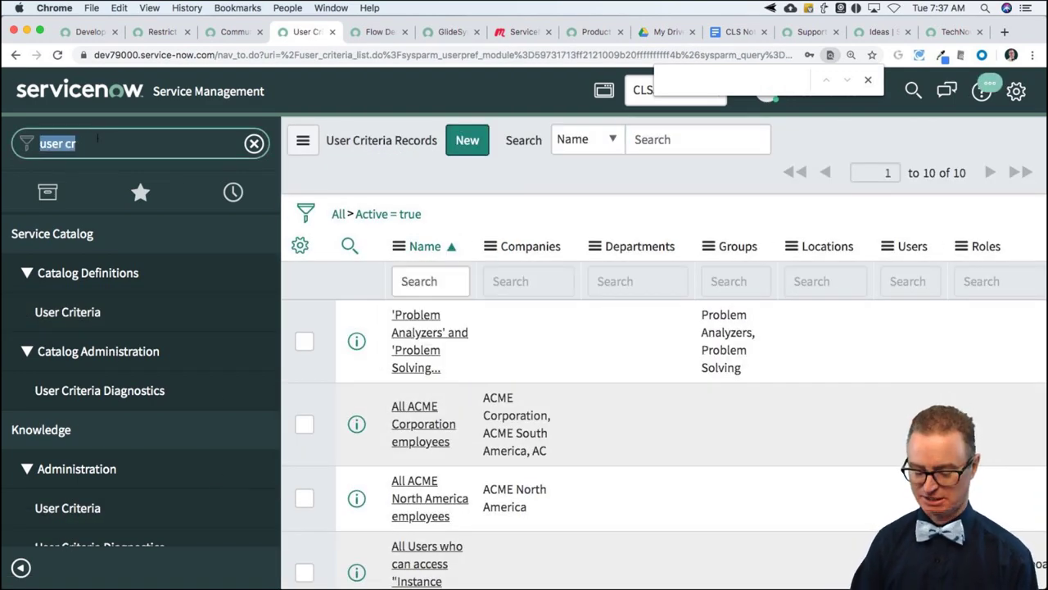
pyautogui.write('know')
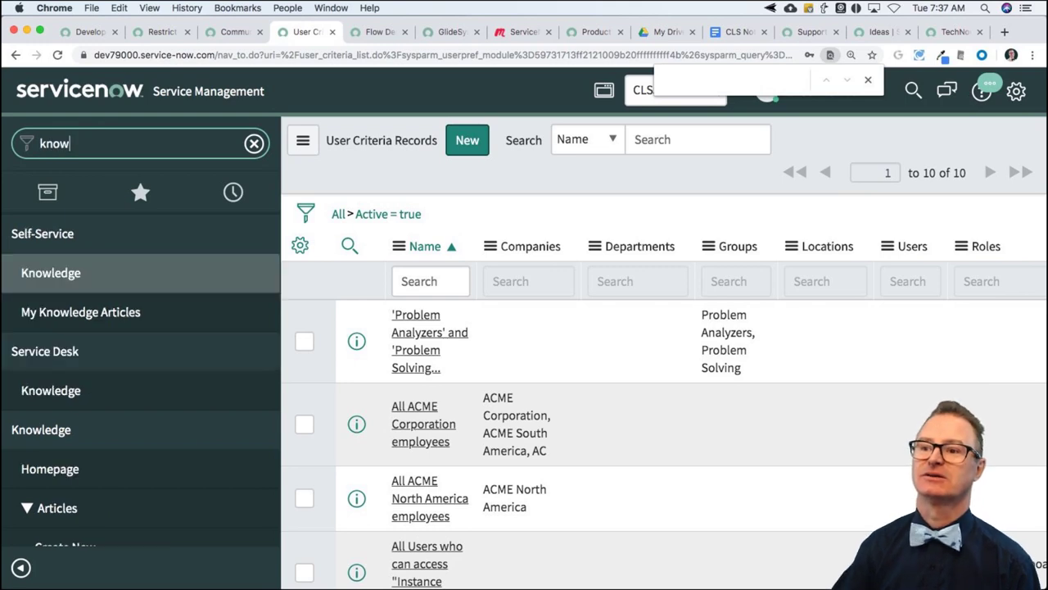
pyautogui.scroll(-5, 209, 430)
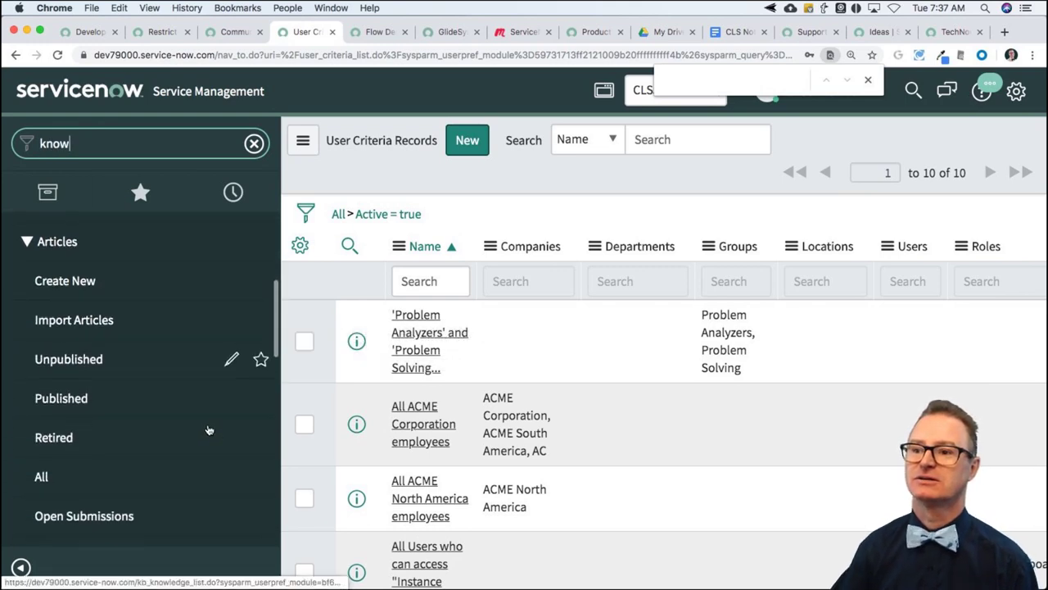
pyautogui.scroll(-5, 110, 369)
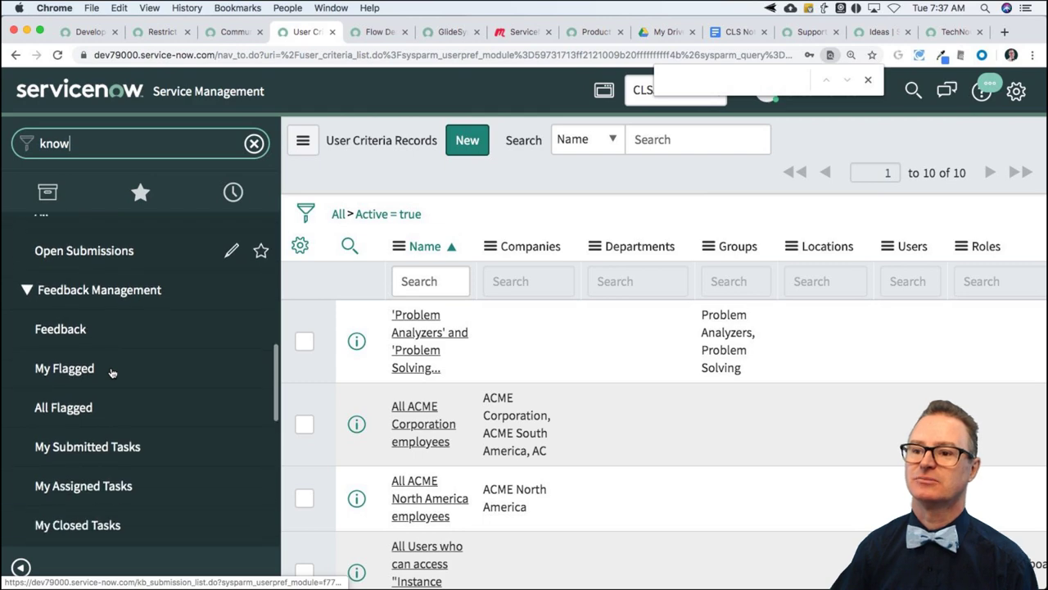
pyautogui.scroll(-5, 112, 373)
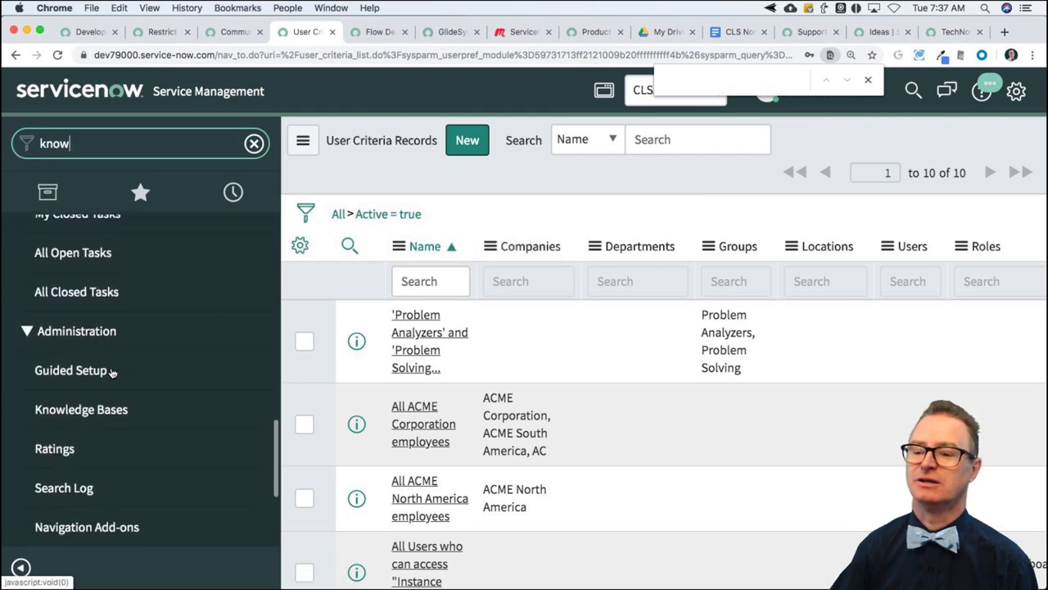
pyautogui.scroll(-2, 113, 373)
pyautogui.click(112, 374)
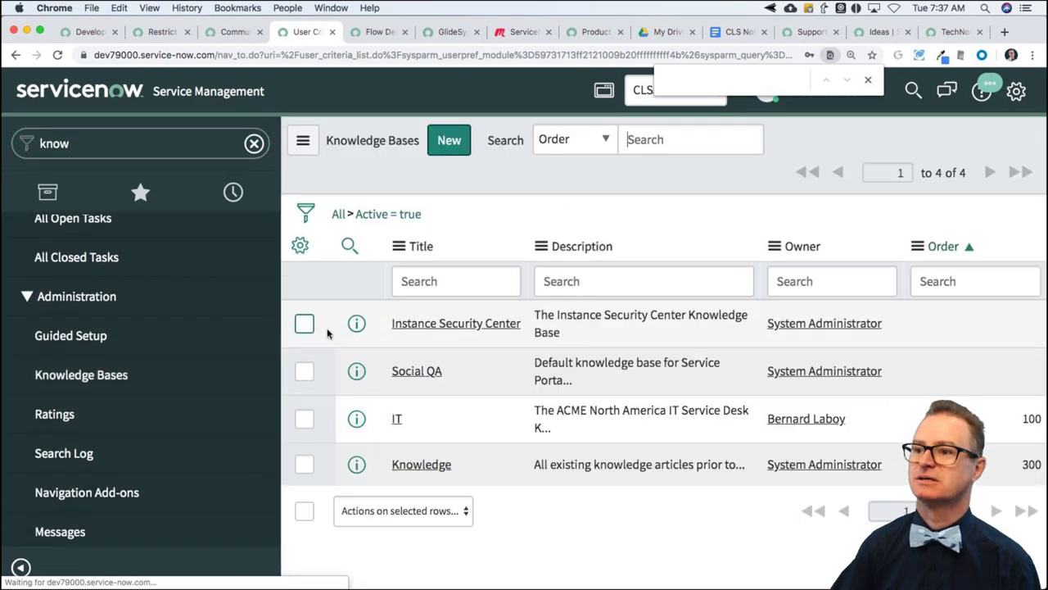
pyautogui.click(397, 419)
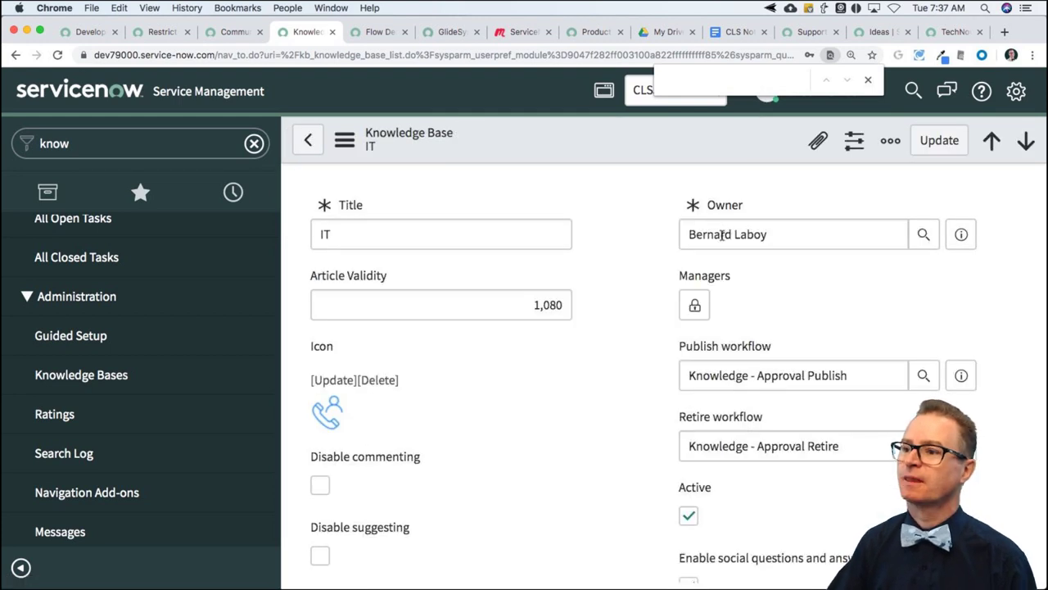
# - Show the Can Read user criteria assigned to the IT knowledge base
pyautogui.scroll(-10, 631, 392)
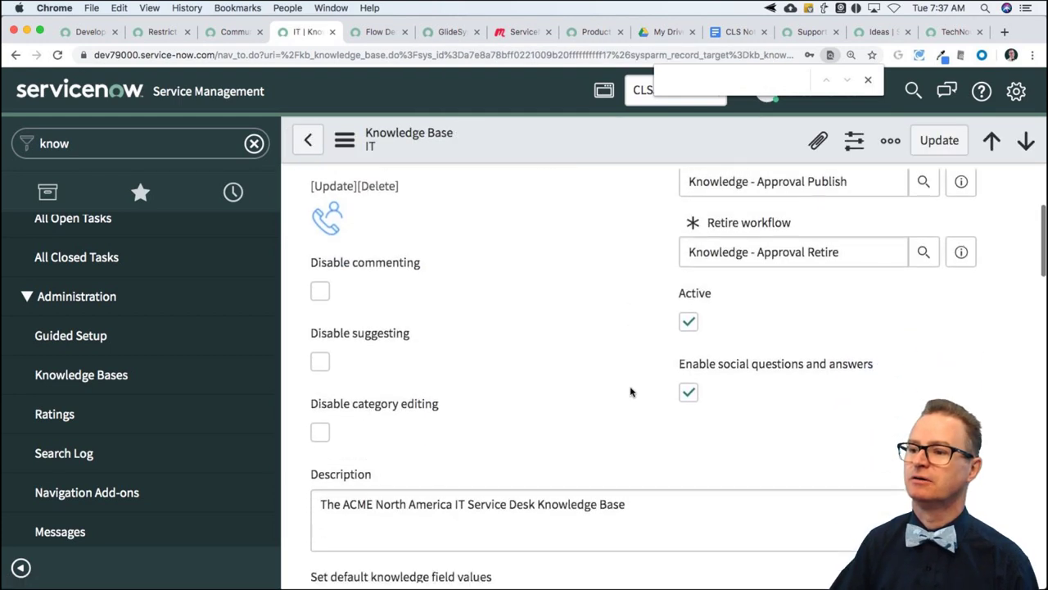
pyautogui.scroll(1, 630, 391)
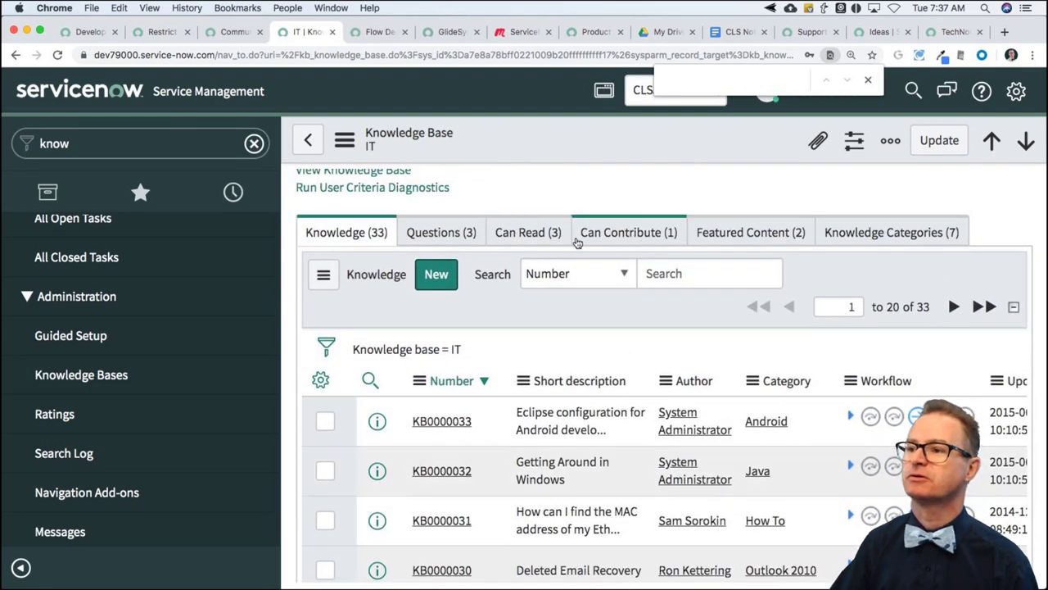
pyautogui.click(520, 236)
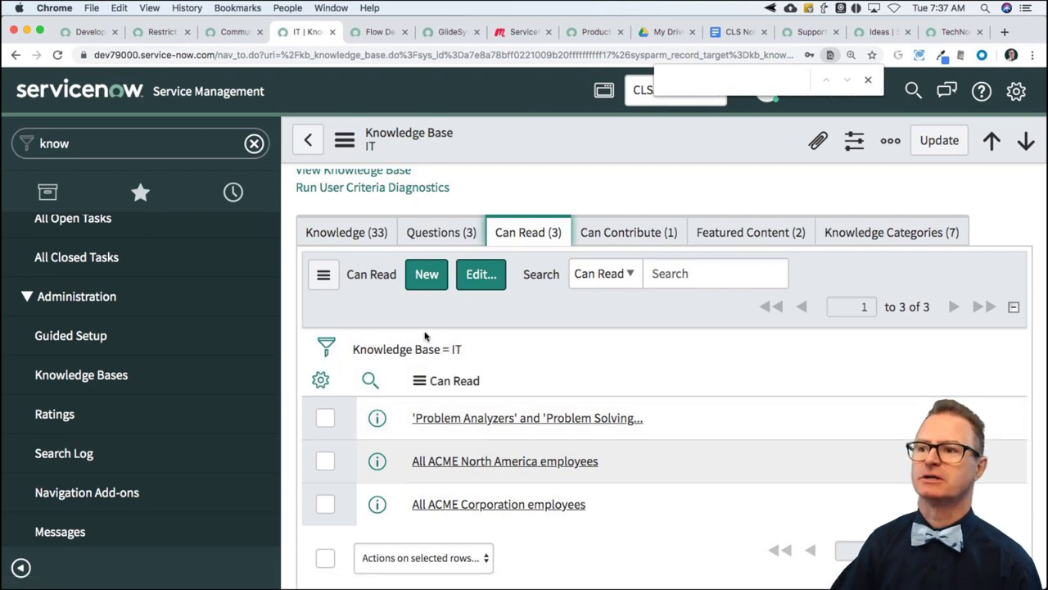
# - Open the list of all knowledge articles, open article KB0011110 and examine its related lists
pyautogui.scroll(3, 425, 335)
pyautogui.scroll(10, 130, 320)
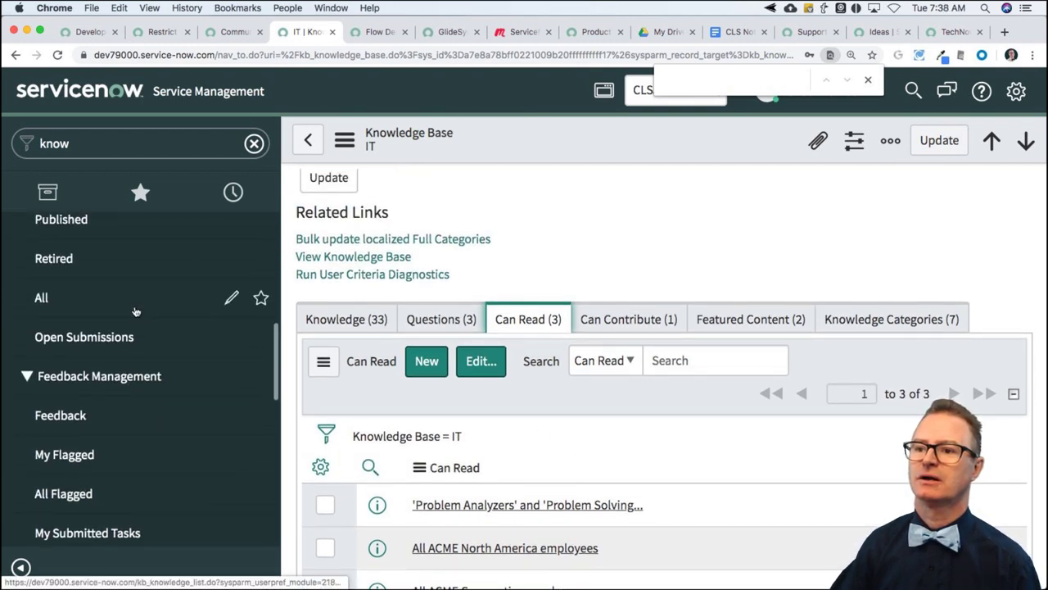
pyautogui.scroll(3, 130, 320)
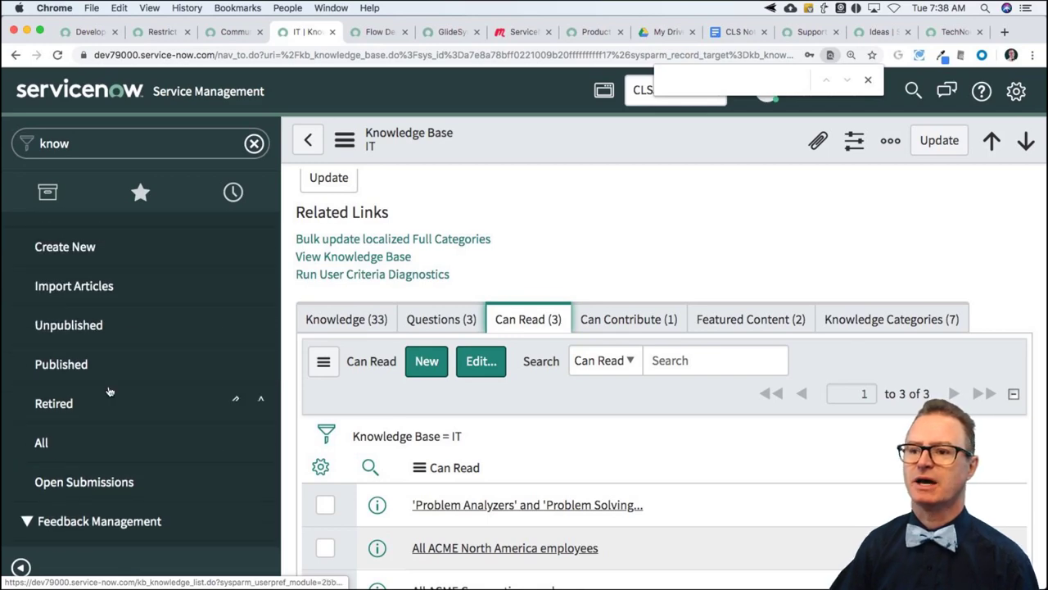
pyautogui.click(41, 443)
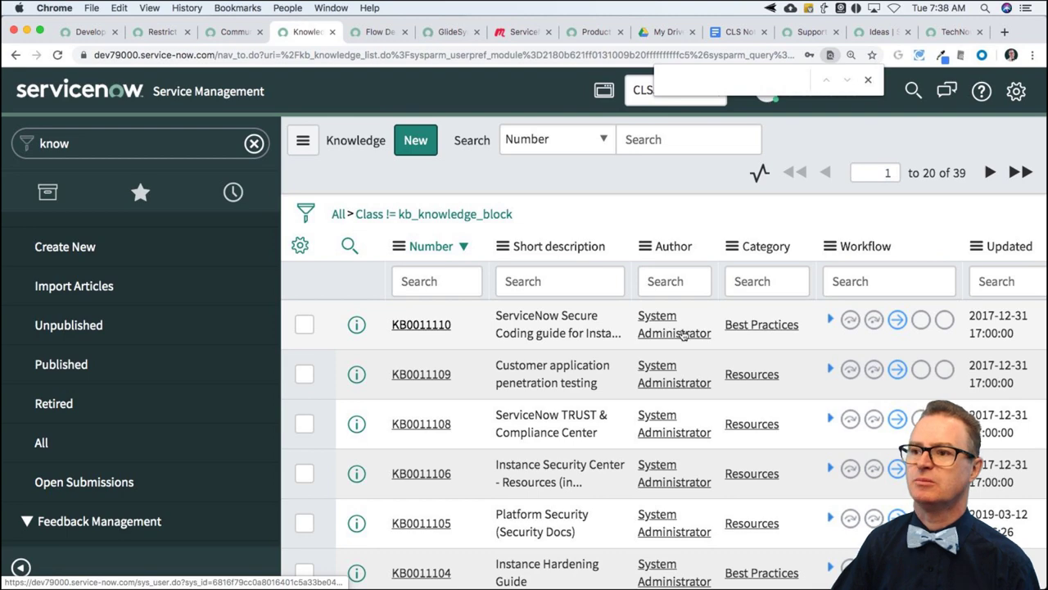
pyautogui.scroll(-5, 645, 417)
pyautogui.scroll(-6, 644, 417)
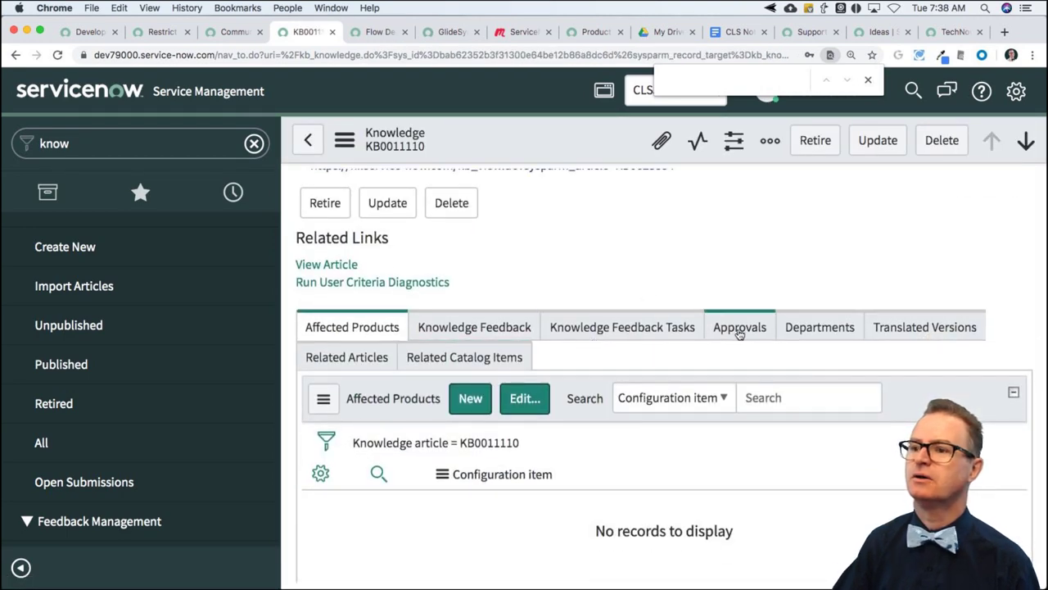
# - Open the related lists configuration for the Knowledge form to check the available lists
pyautogui.click(345, 141)
pyautogui.moveTo(404, 235)
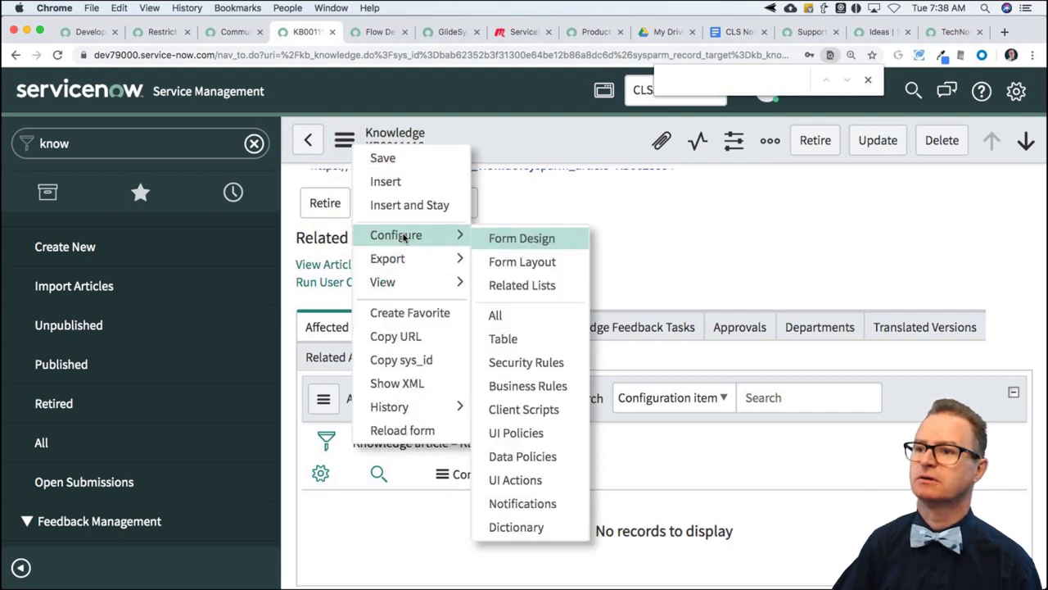
pyautogui.click(554, 285)
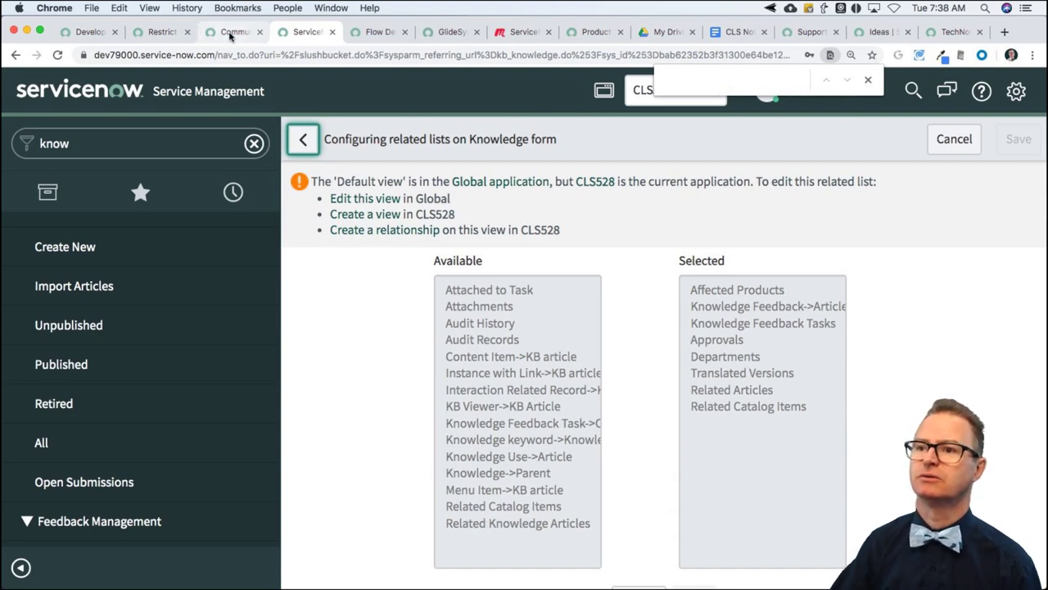
# - Return to the "Restrict KB Articles by Groups" community question and start a new reply to the post
pyautogui.click(160, 32)
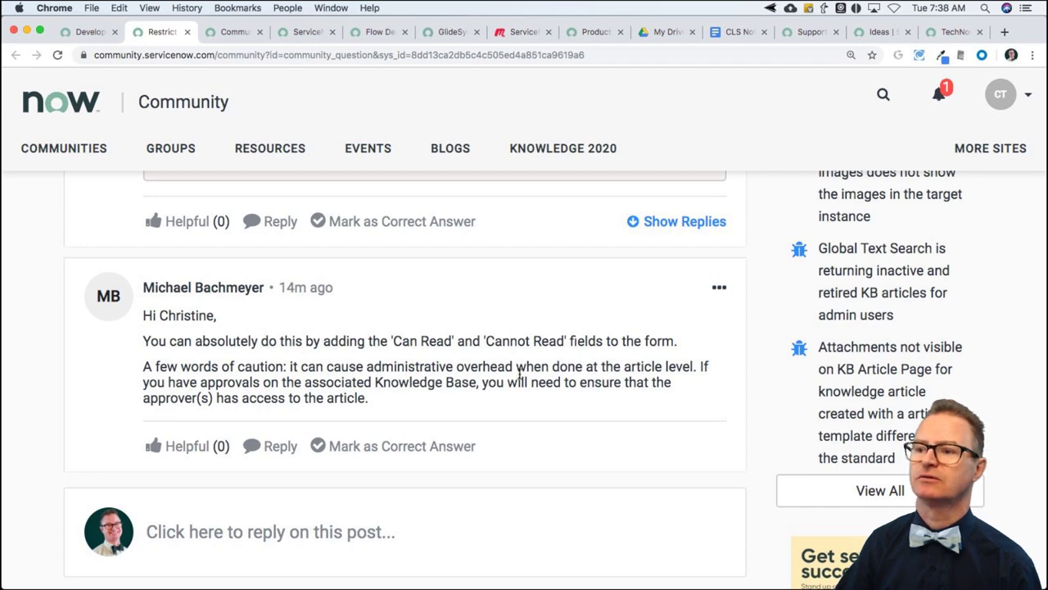
pyautogui.scroll(-1, 292, 519)
pyautogui.click(290, 486)
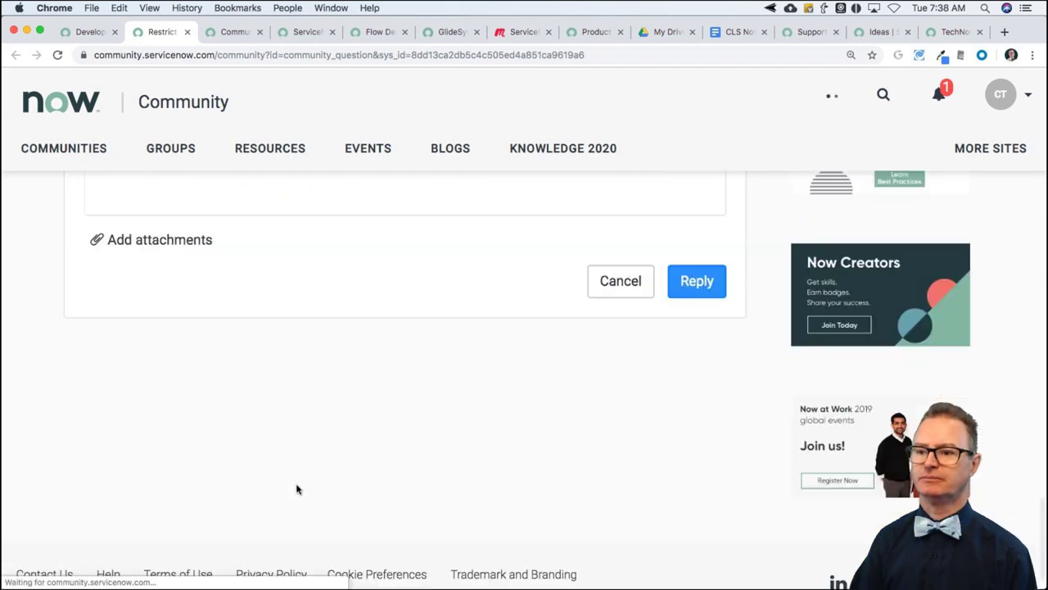
# - Switch to the ServiceNow Product Documentation site and search all versions for "user criteria"
pyautogui.click(591, 32)
pyautogui.write('user ')
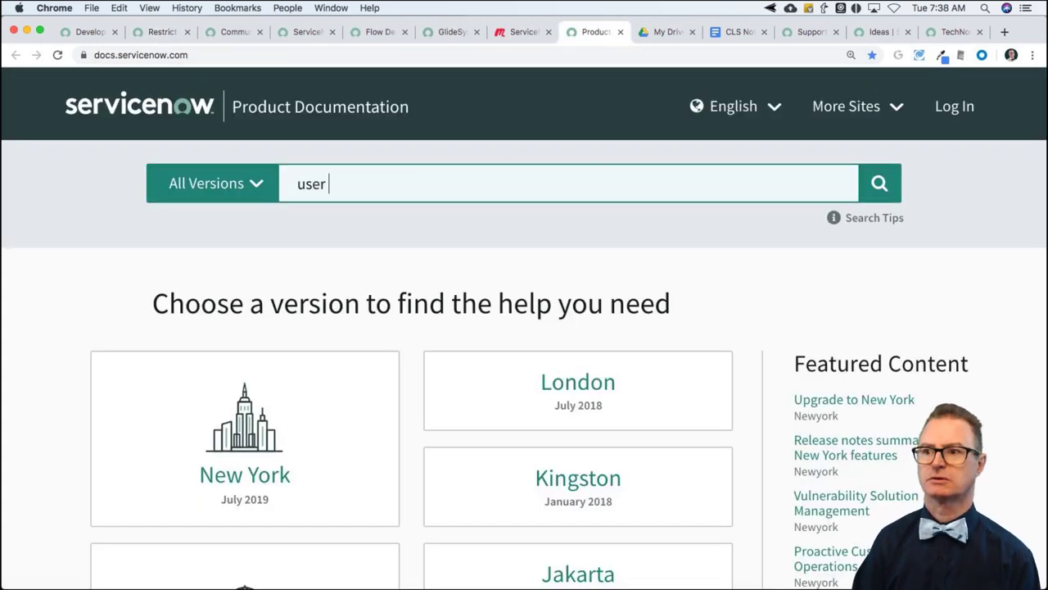
pyautogui.write('creteria')
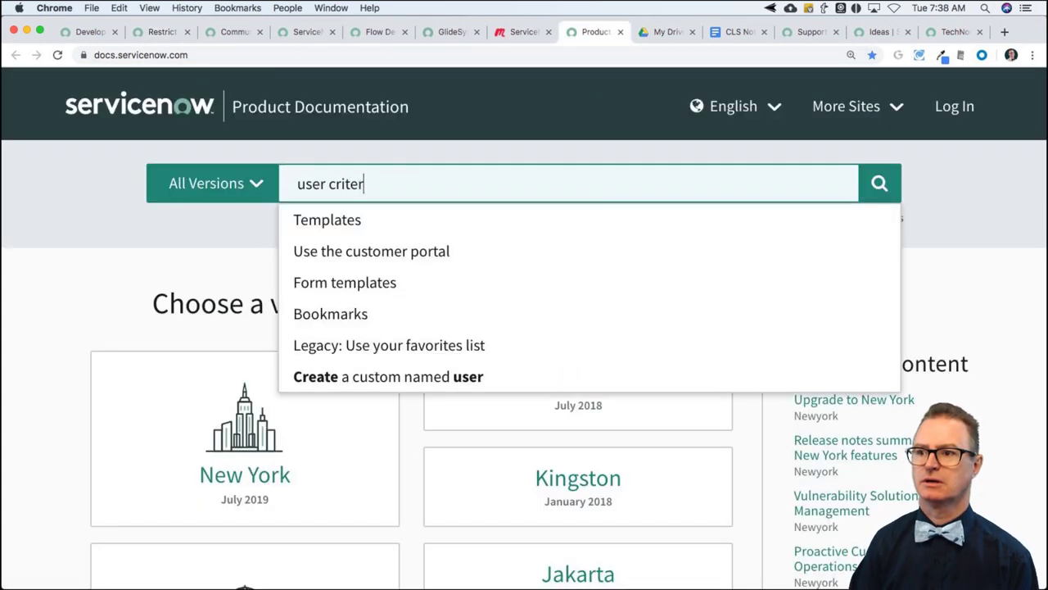
pyautogui.press('Return')
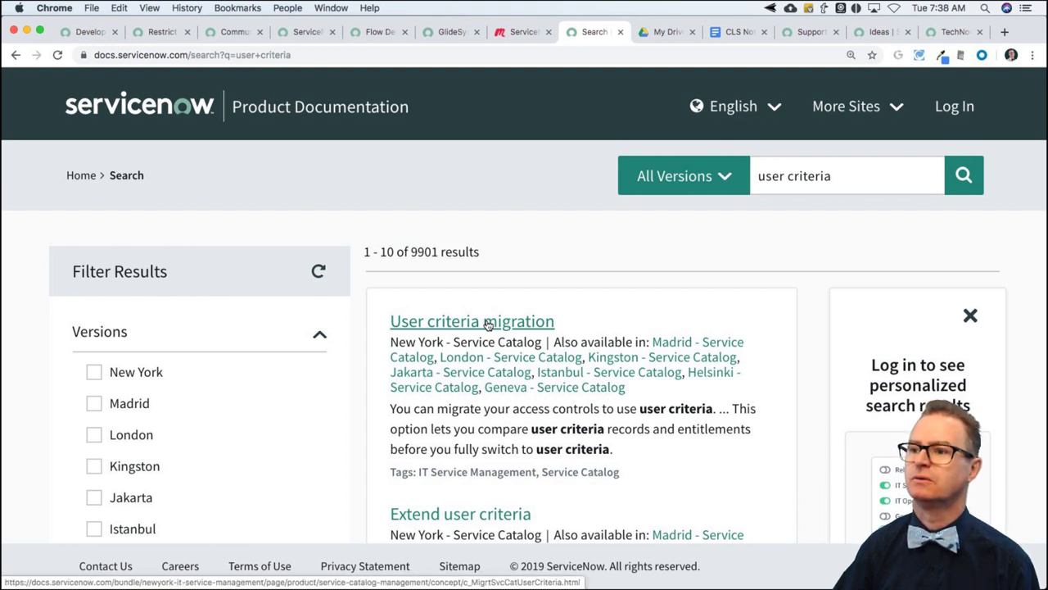
# - Open the "User criteria migration" topic and examine its text and contents tree for knowledge base guidance
pyautogui.scroll(-2, 488, 324)
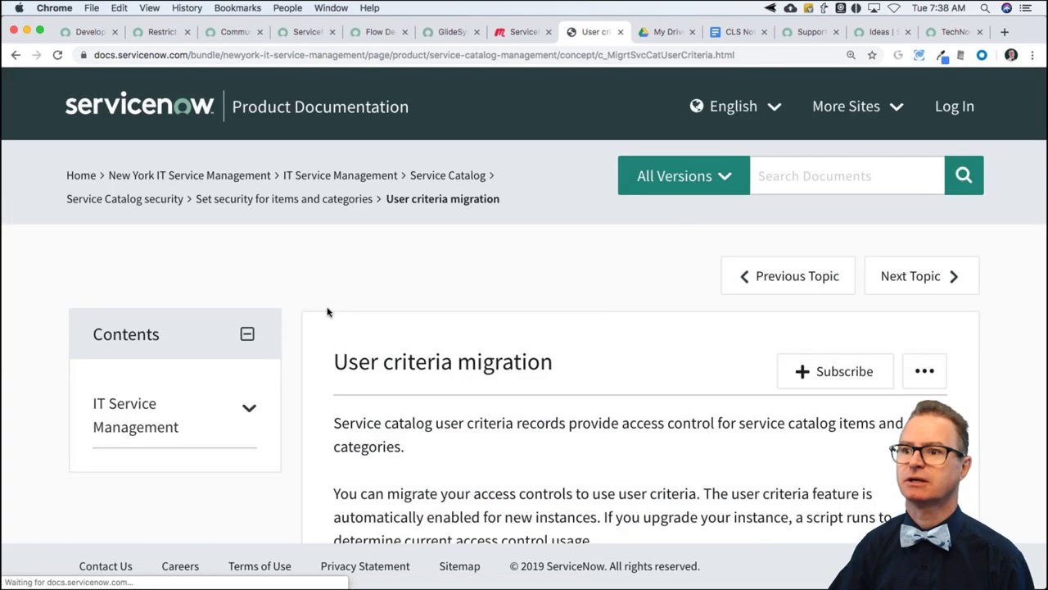
pyautogui.scroll(-10, 251, 416)
pyautogui.scroll(-10, 252, 416)
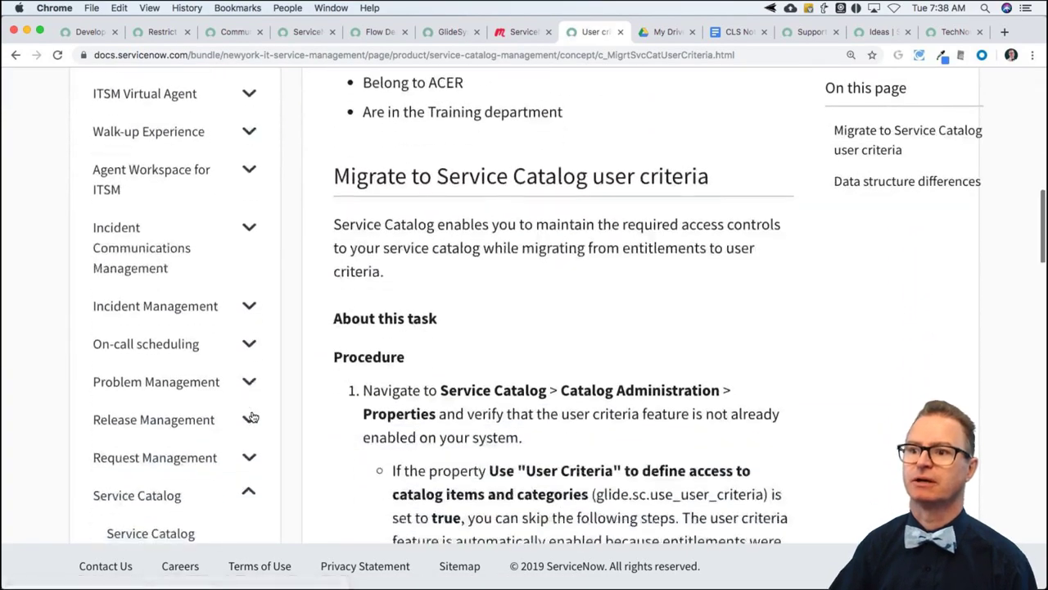
pyautogui.scroll(-10, 136, 271)
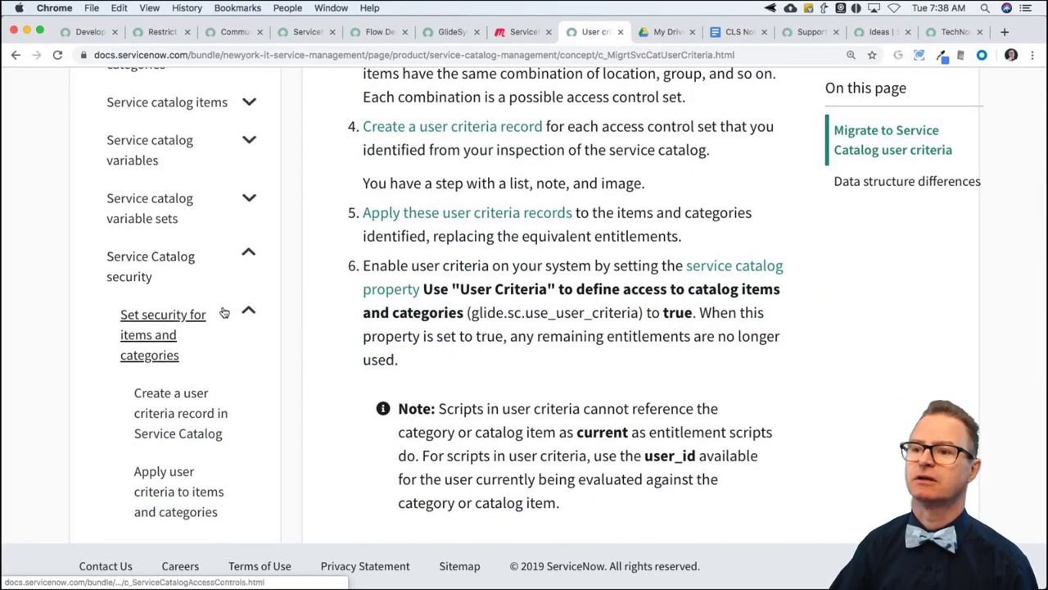
pyautogui.scroll(-2, 222, 311)
pyautogui.scroll(4, 236, 320)
pyautogui.scroll(15, 236, 320)
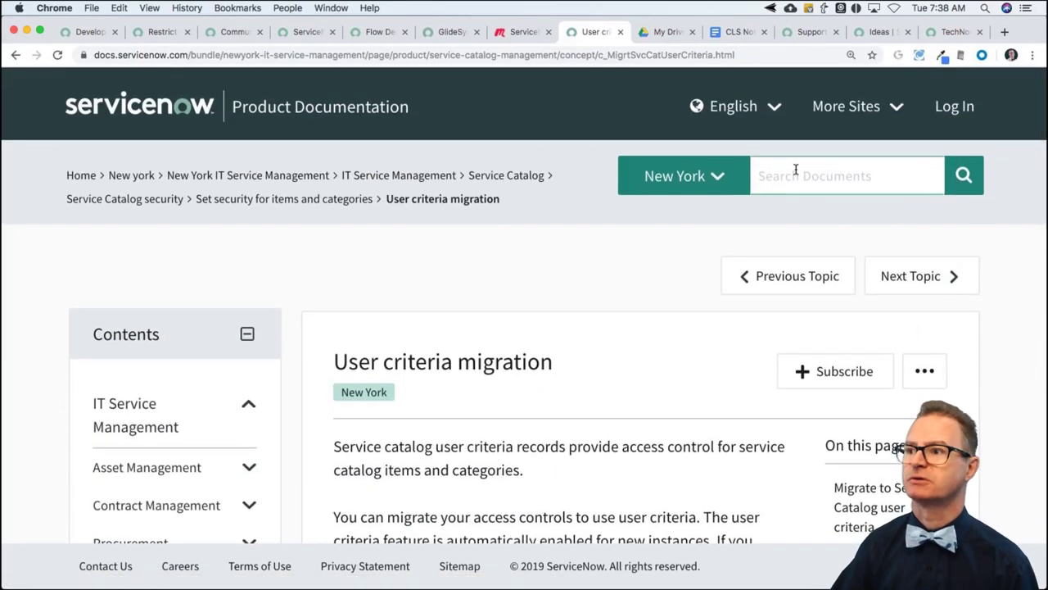
# - Search the New York documentation for "knowledge base user criteria" and open the topic "Create a user criteria record in Knowledge Management"
pyautogui.click(795, 170)
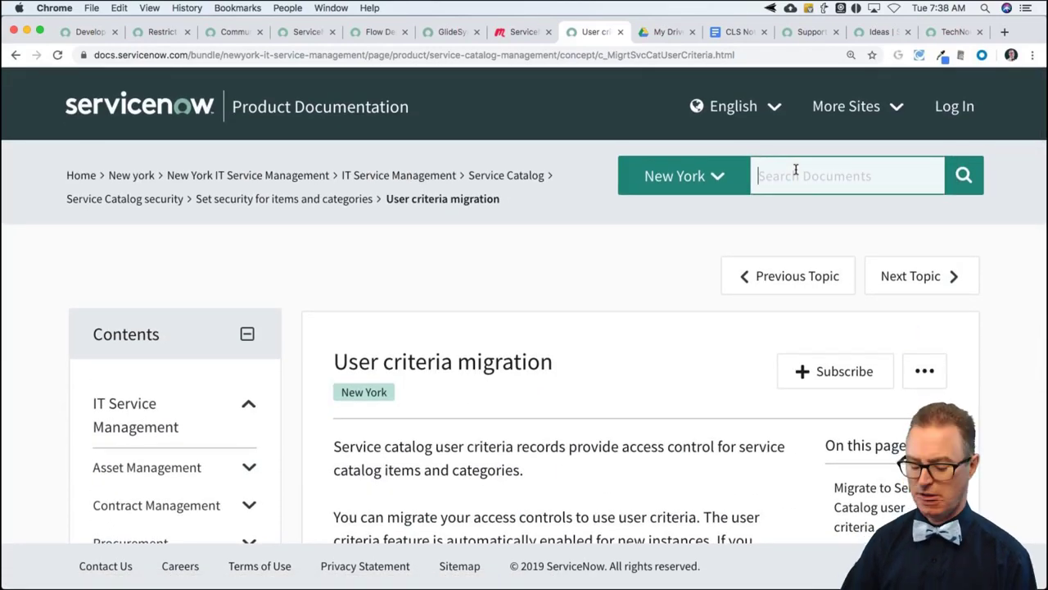
pyautogui.write('knowledge bas')
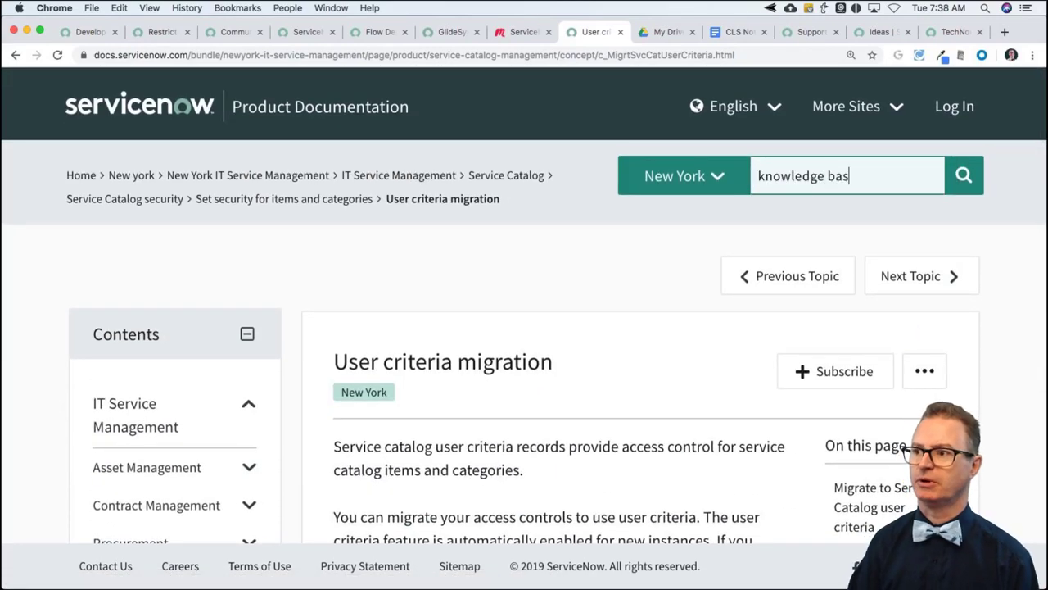
pyautogui.write('e user criter')
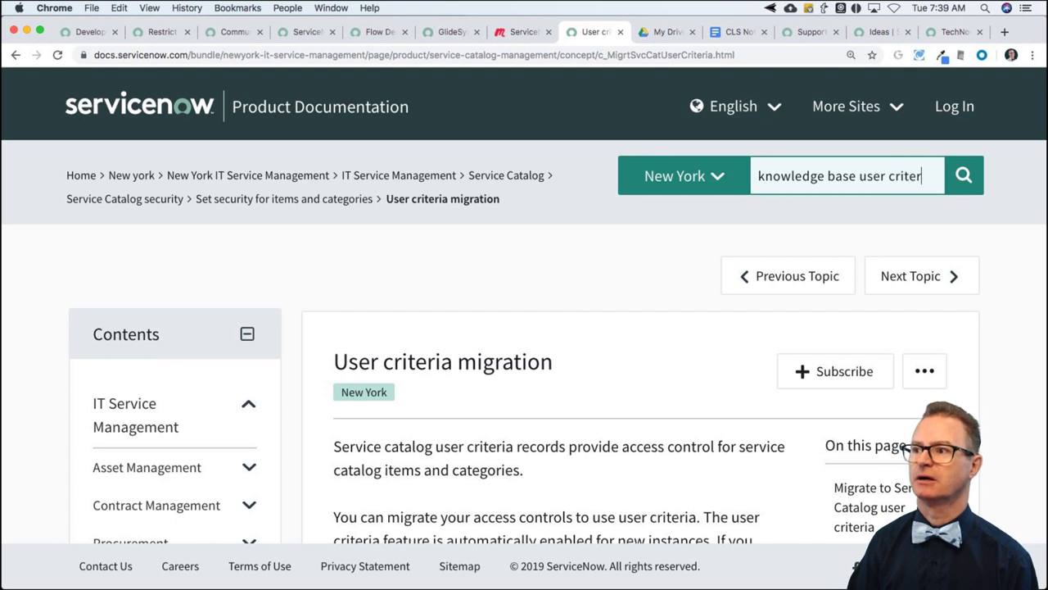
pyautogui.write('ia')
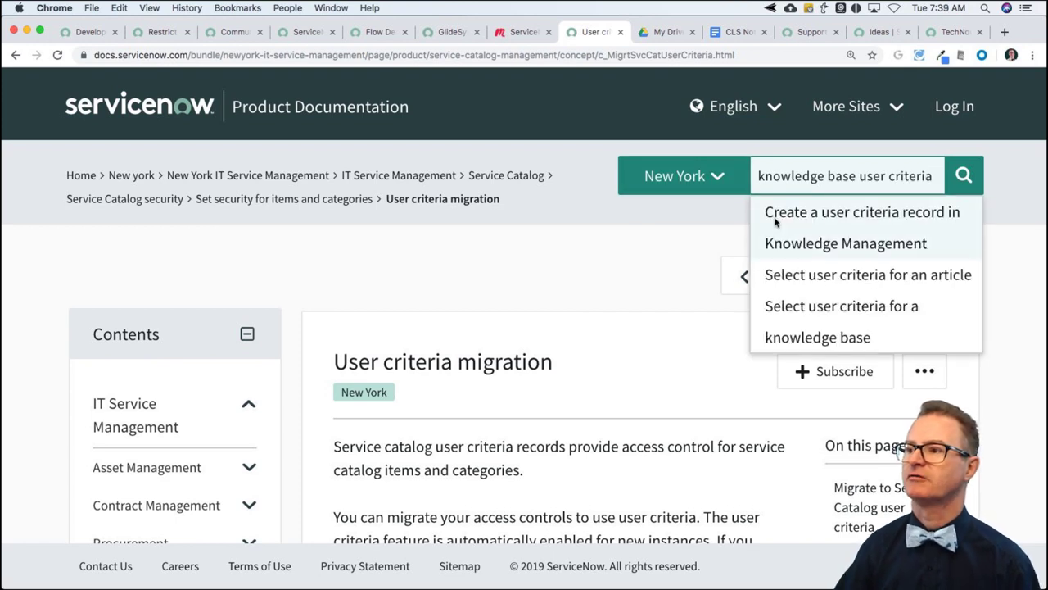
pyautogui.click(855, 222)
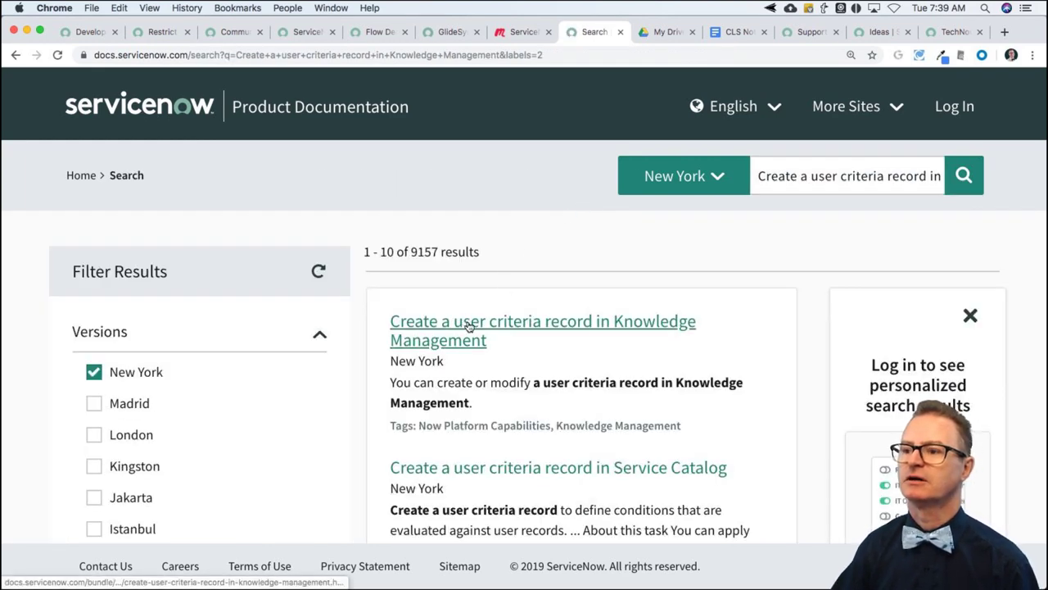
pyautogui.click(467, 328)
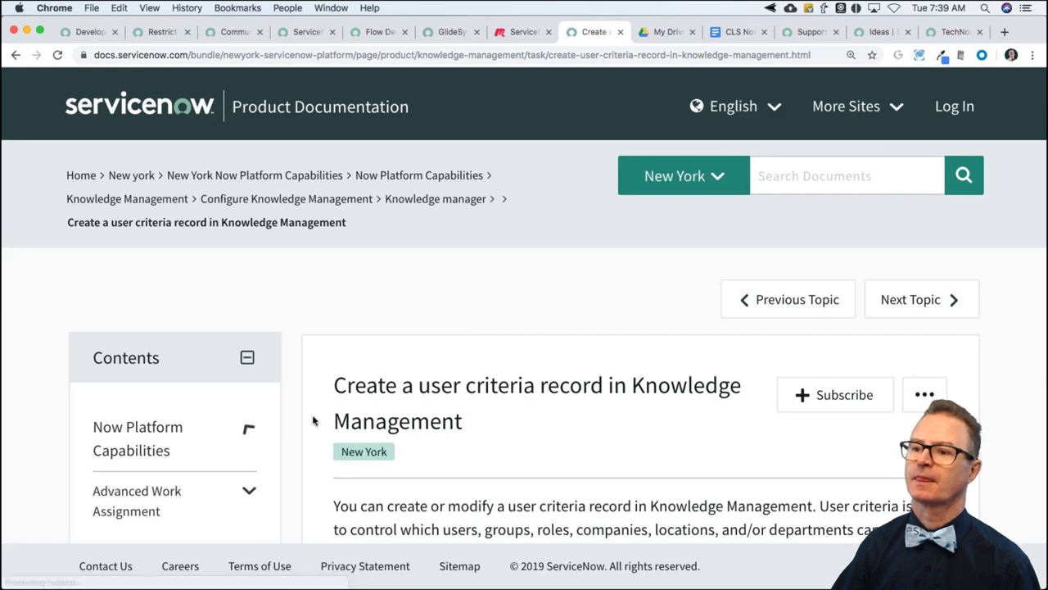
# - Review the topic's place in the Knowledge Management contents and copy an HTML link to the page
pyautogui.scroll(-5, 209, 465)
pyautogui.scroll(-6, 209, 466)
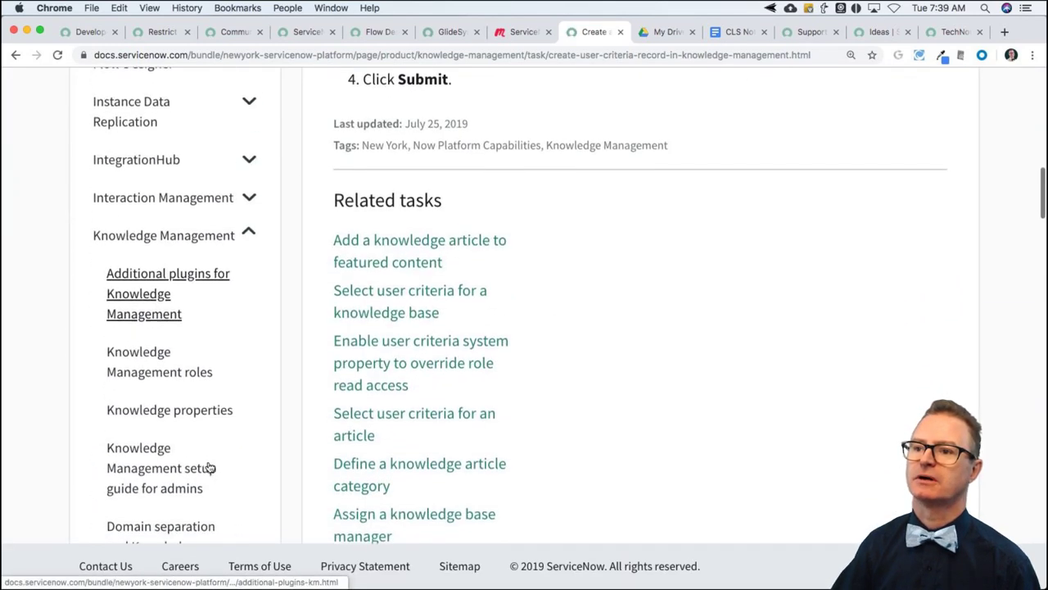
pyautogui.scroll(-6, 246, 418)
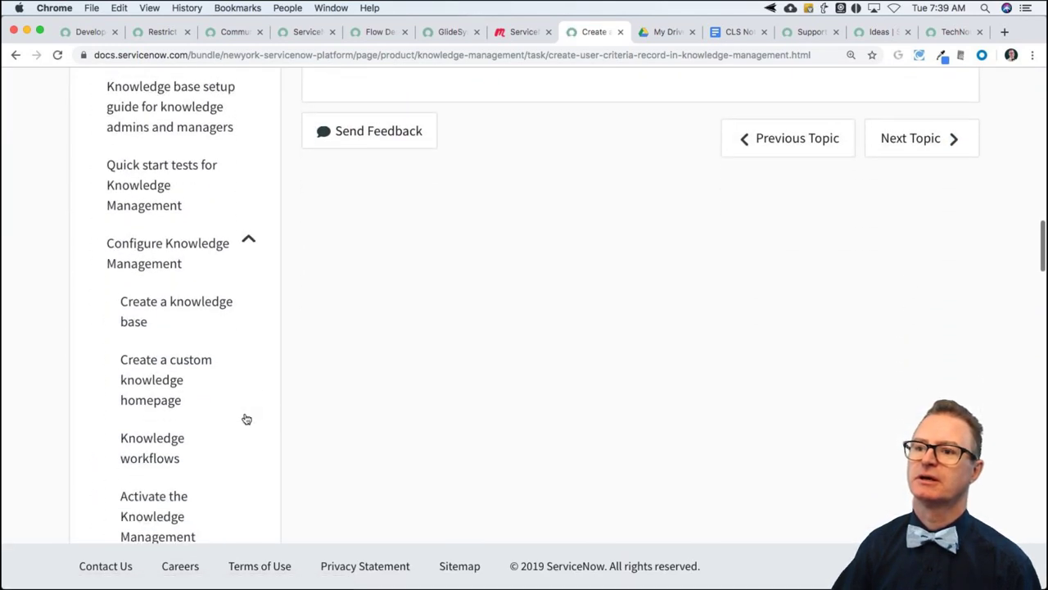
pyautogui.scroll(-8, 272, 405)
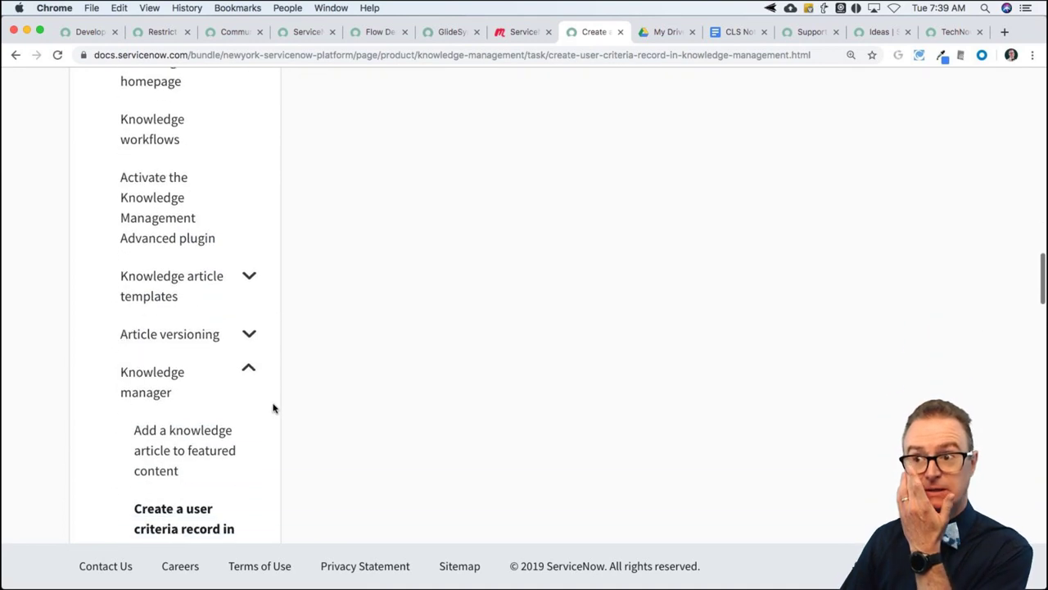
pyautogui.scroll(-3, 273, 405)
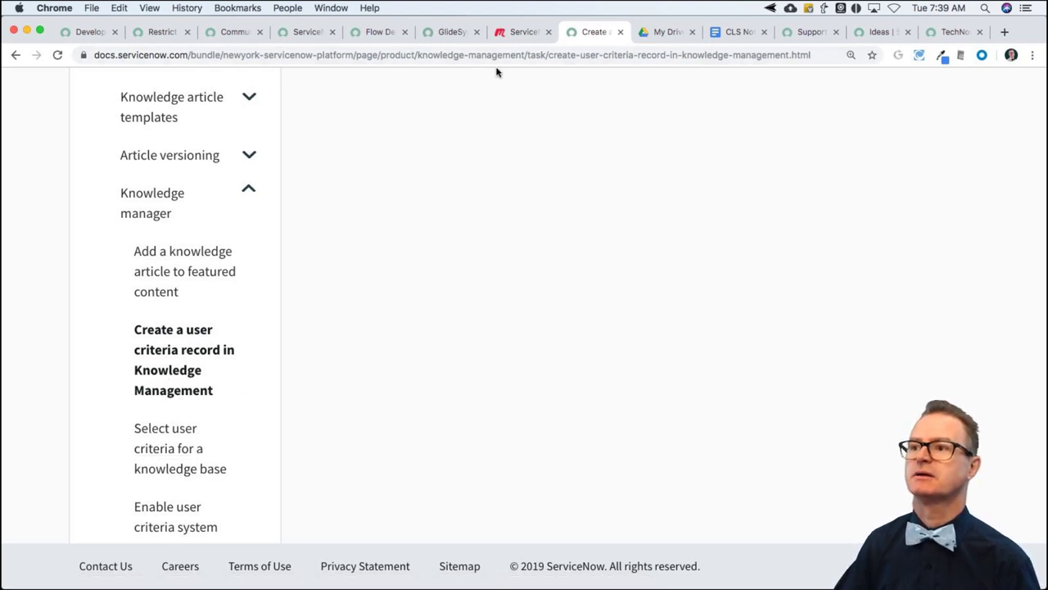
pyautogui.rightClick(494, 108)
pyautogui.moveTo(578, 244)
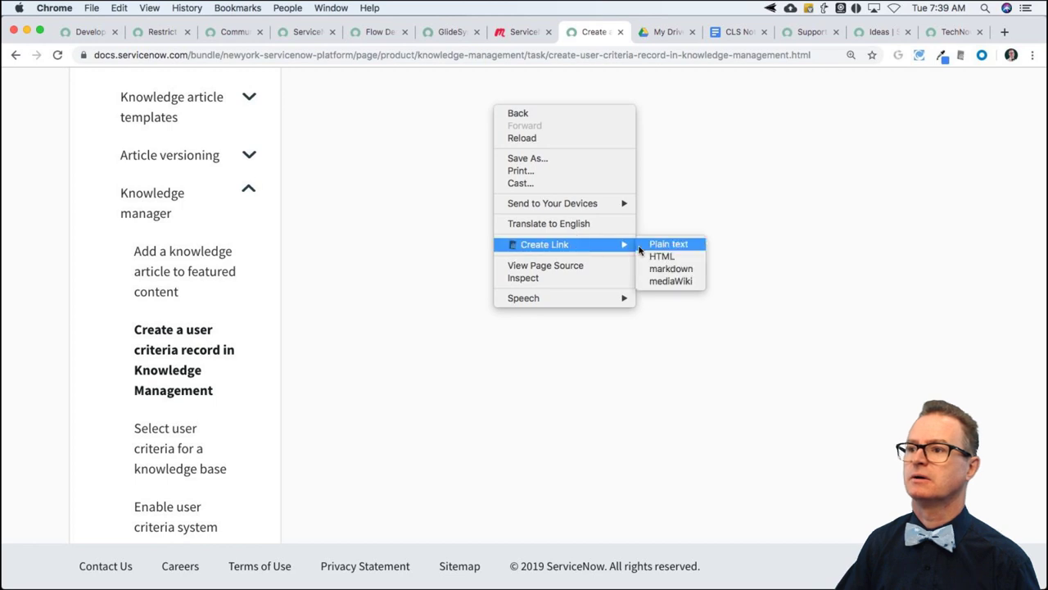
pyautogui.click(655, 256)
# - Return to the group restriction question and begin the reply with "I recommend doing this at the Knowledge Base level using User Criteria"
pyautogui.click(159, 31)
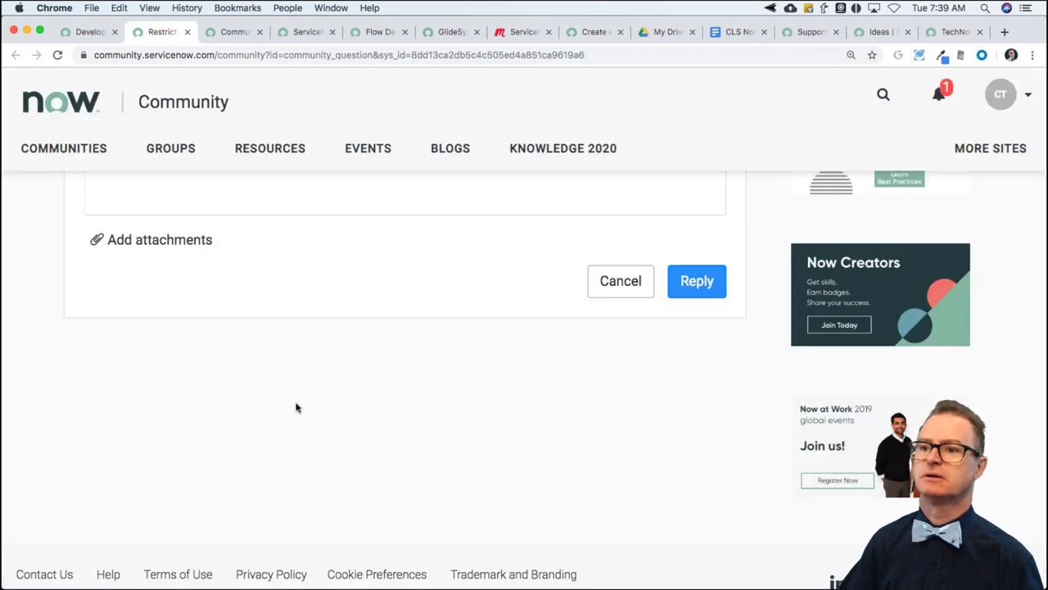
pyautogui.scroll(10, 346, 376)
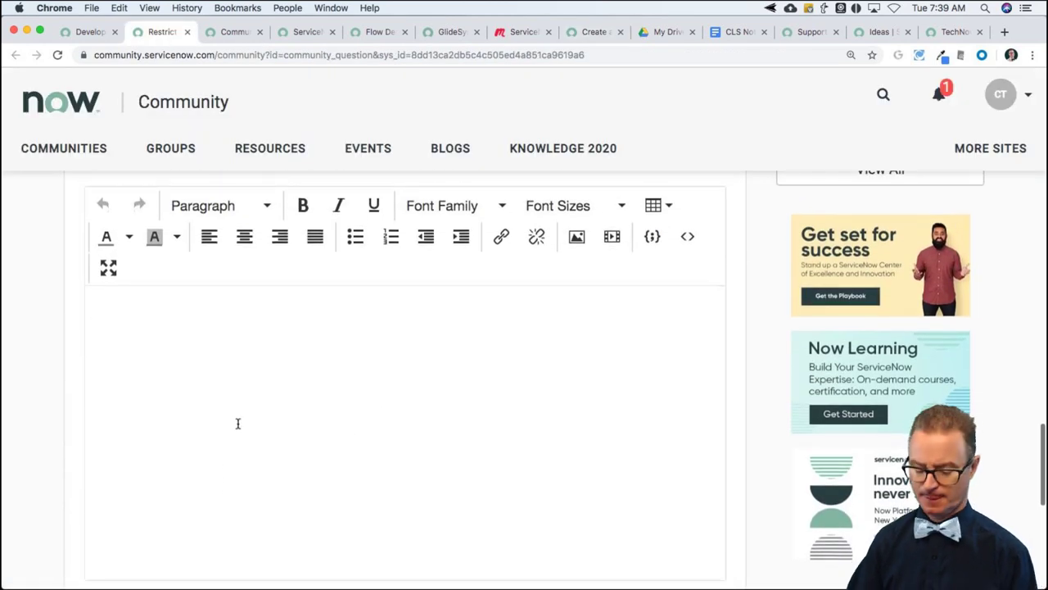
pyautogui.write('I recommend do')
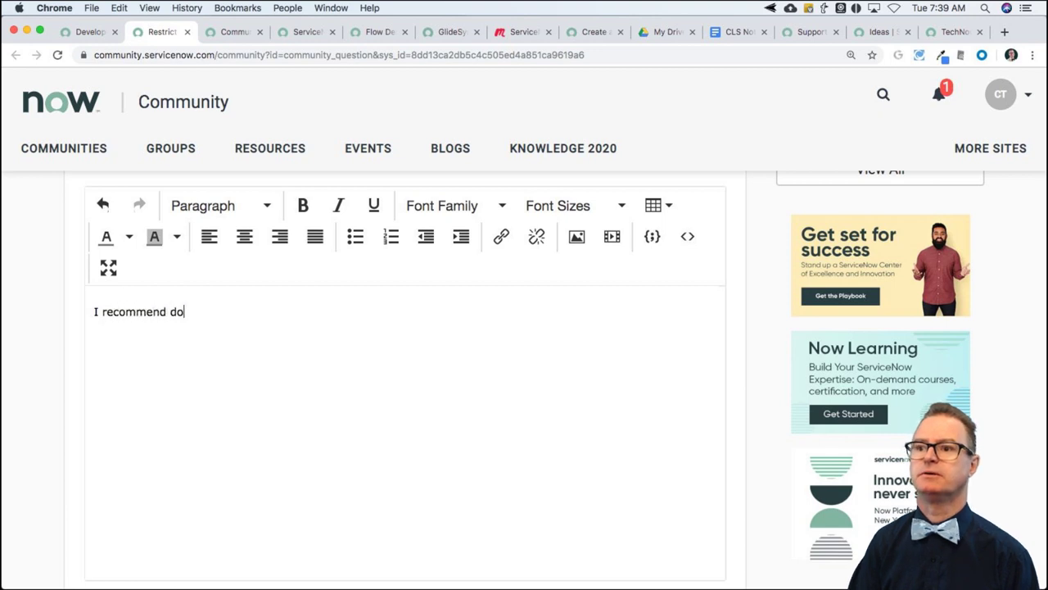
pyautogui.write('ing this at the Knowle')
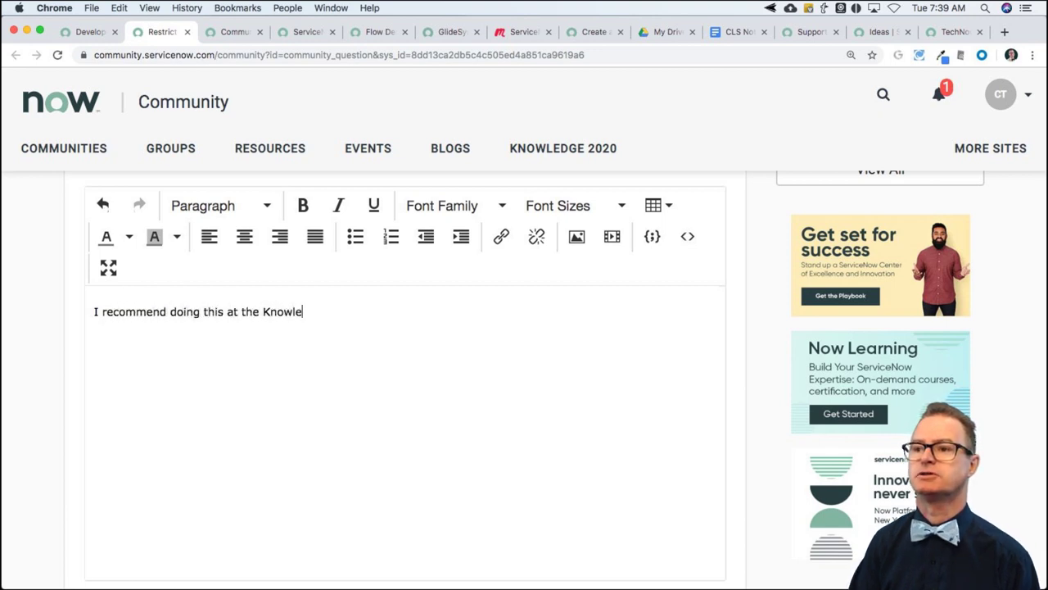
pyautogui.write('dge Base level.')
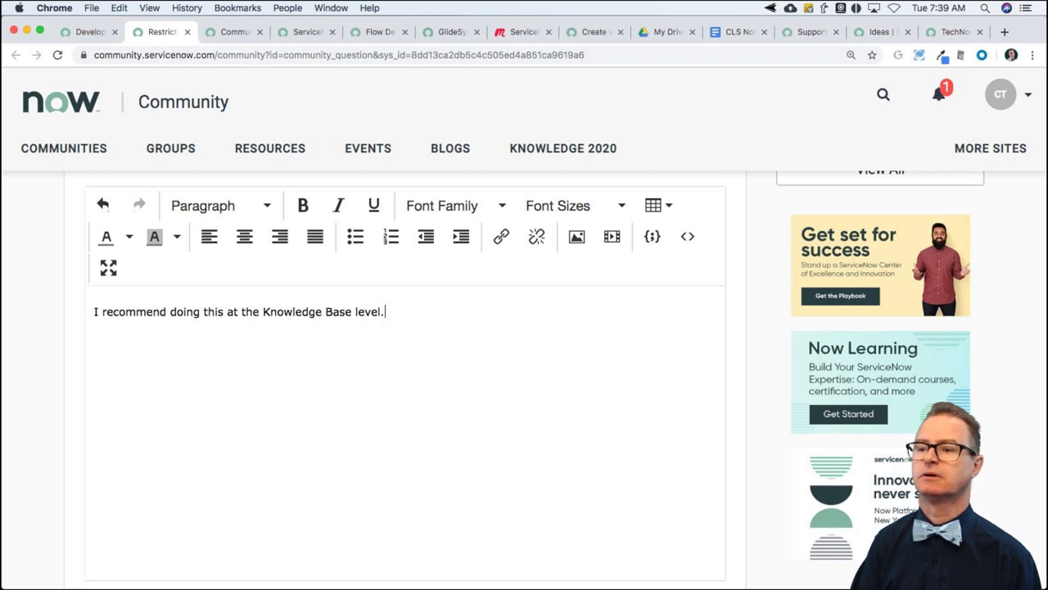
pyautogui.press('BackSpace')
pyautogui.write(' using User Criteria')
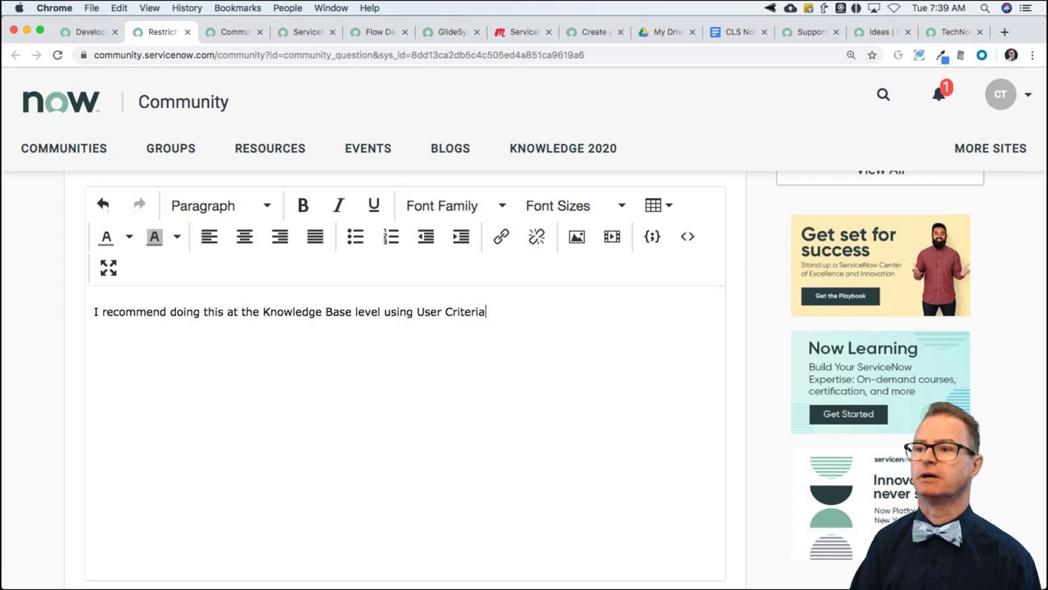
# - Continue the reply with ". That way when you need to make a change, it's at the higher level and you don't have to update"
pyautogui.write('. That way when ')
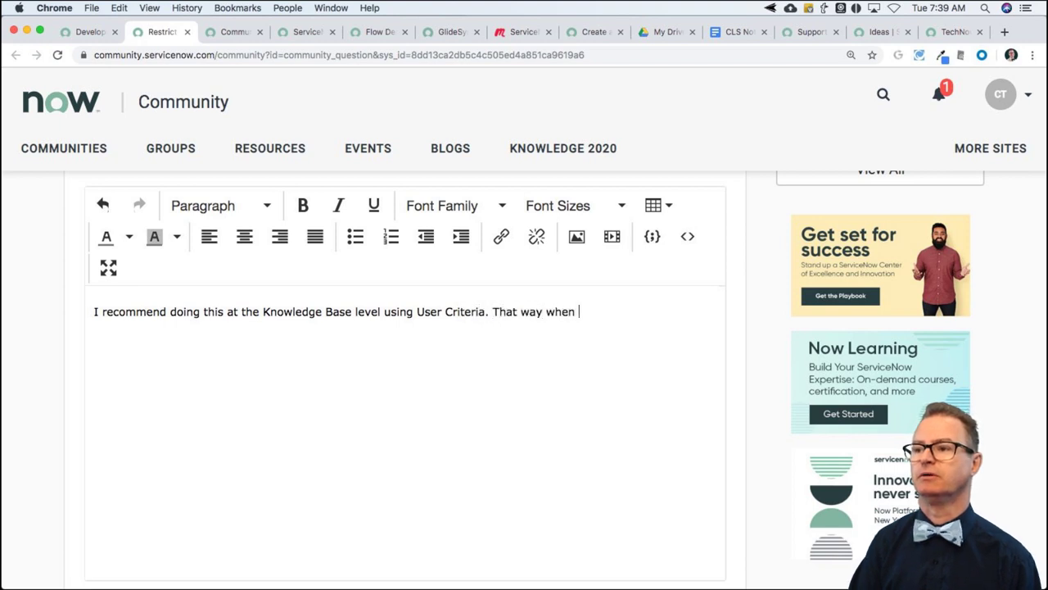
pyautogui.write('you need to make a')
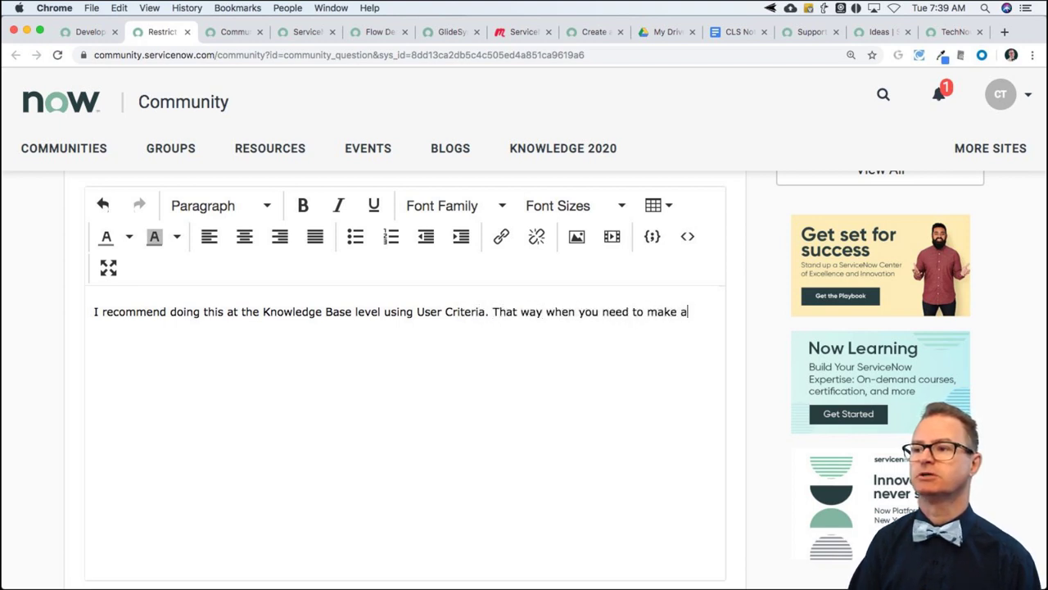
pyautogui.write(' change,')
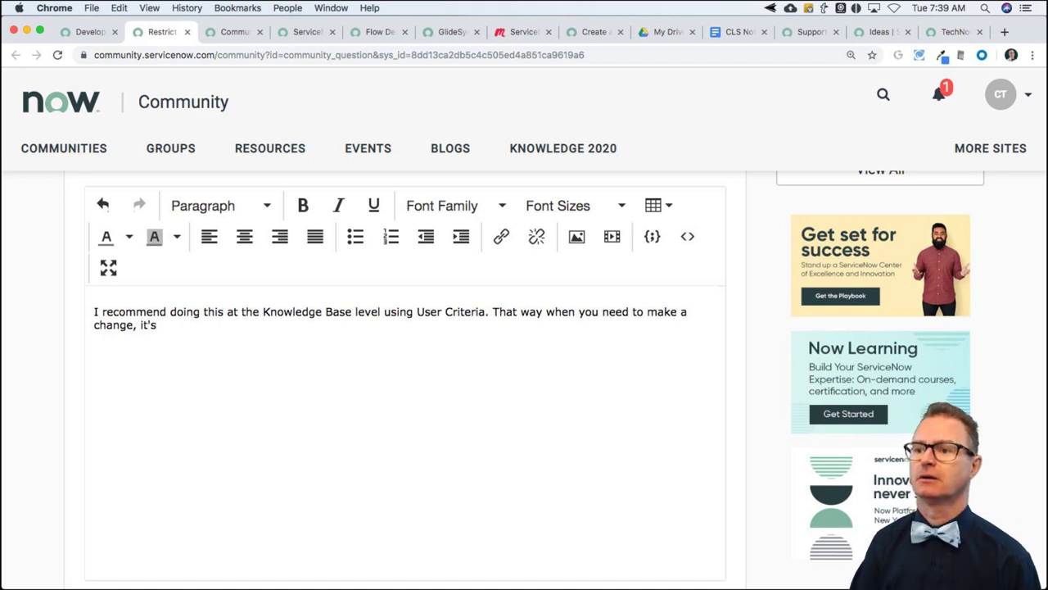
pyautogui.write("it's at the higher le")
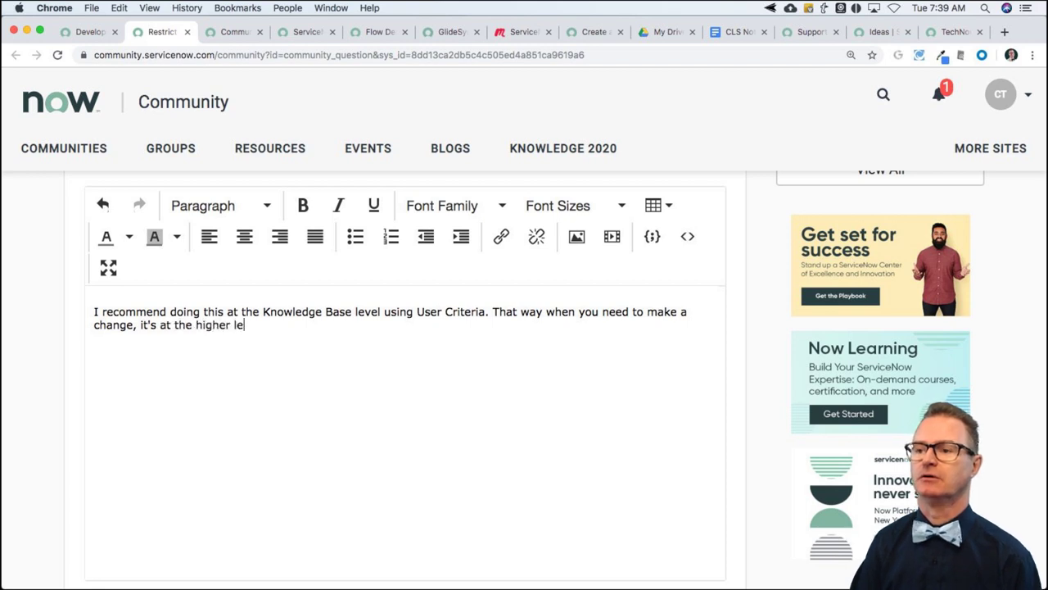
pyautogui.write("vel and you don't have ot update")
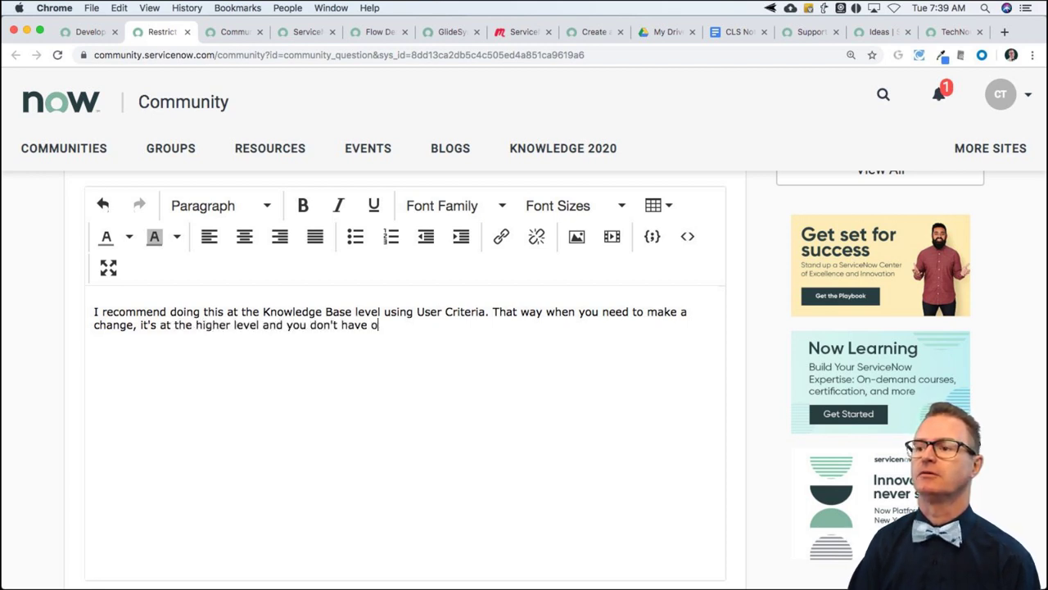
pyautogui.press('BackSpace')
pyautogui.press('BackSpace')
pyautogui.press('BackSpace')
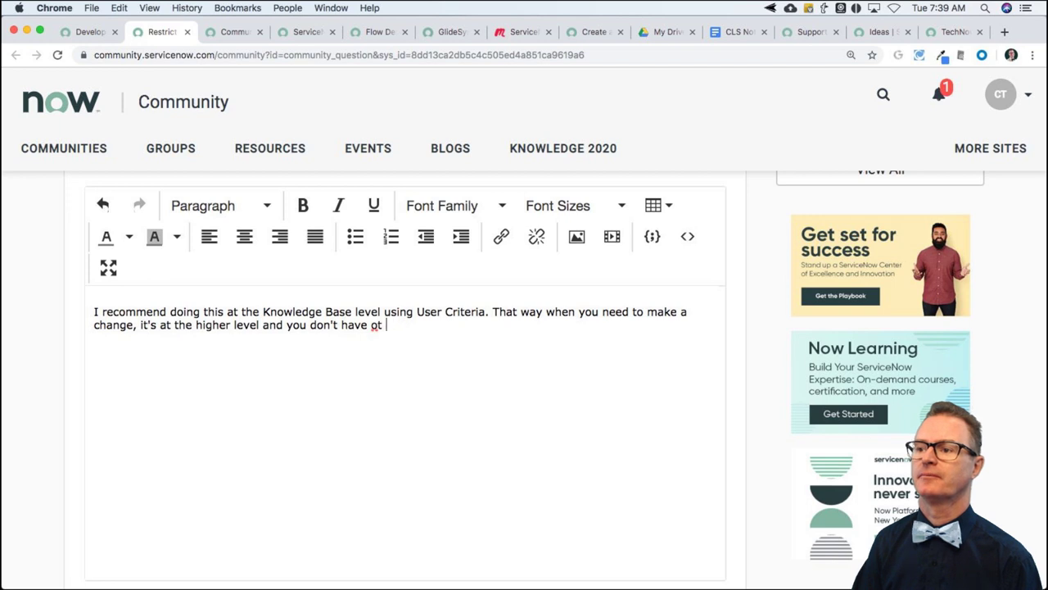
pyautogui.write('o update ')
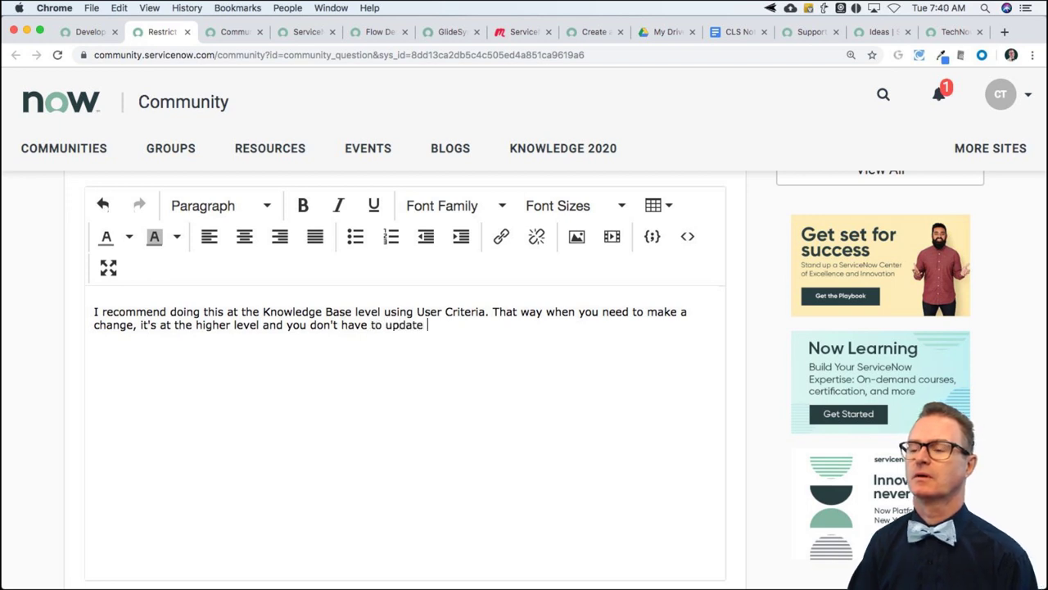
# - Complete the reply's second sentence with "a whole bunch of knowledge base articles."
pyautogui.write('a whole b')
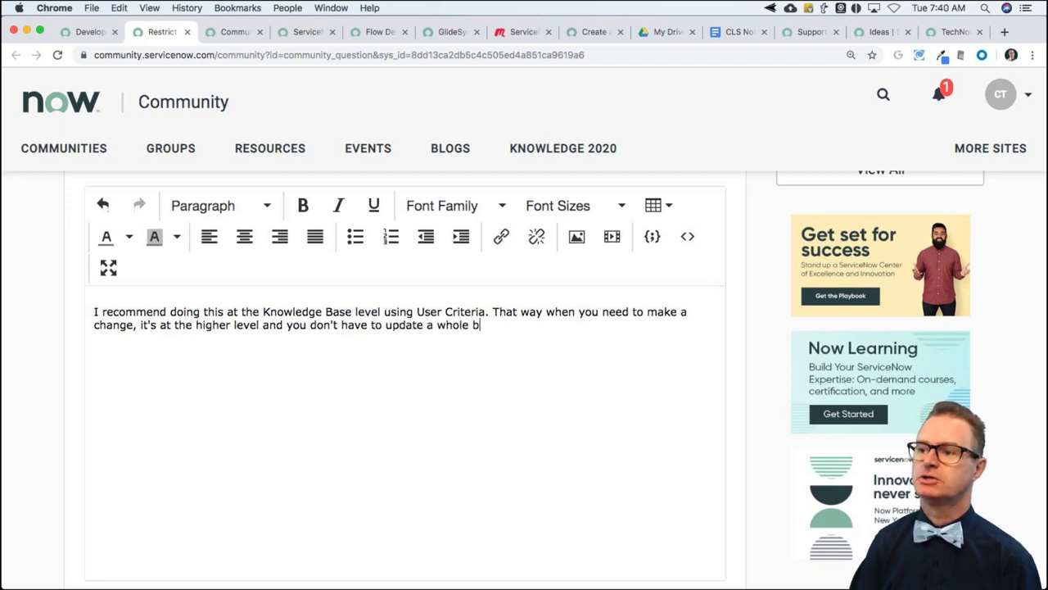
pyautogui.write('unch o')
pyautogui.press('BackSpace')
pyautogui.press('BackSpace')
pyautogui.press('BackSpace')
pyautogui.press('BackSpace')
pyautogui.press('BackSpace')
pyautogui.write('yn')
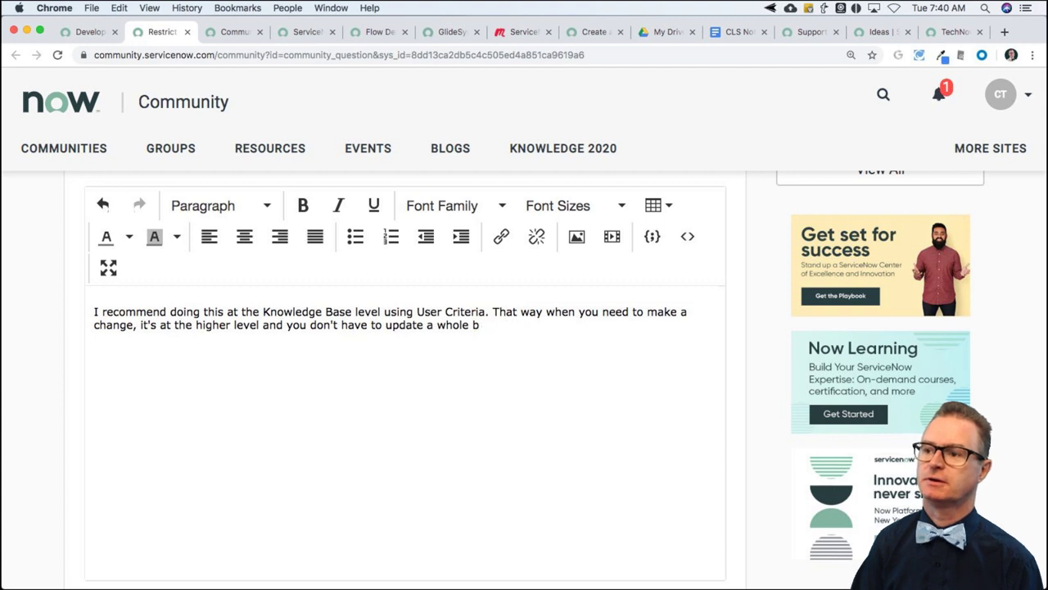
pyautogui.write(' of knowledge base articles.')
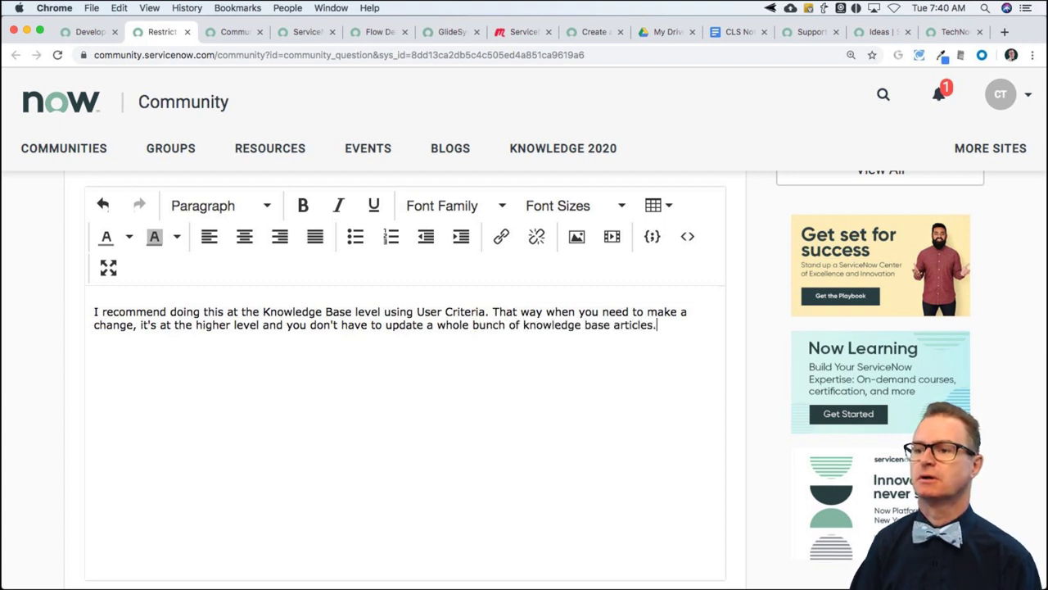
# - Paste the copied link "Create a user criteria record in Knowledge Management | ServiceNow Docs" below the reply text and post the reply
pyautogui.press('Return')
pyautogui.press('Return')
pyautogui.write('Create a user criteria record in Knowledge Management | ServiceNow Docs')
pyautogui.rightClick(313, 447)
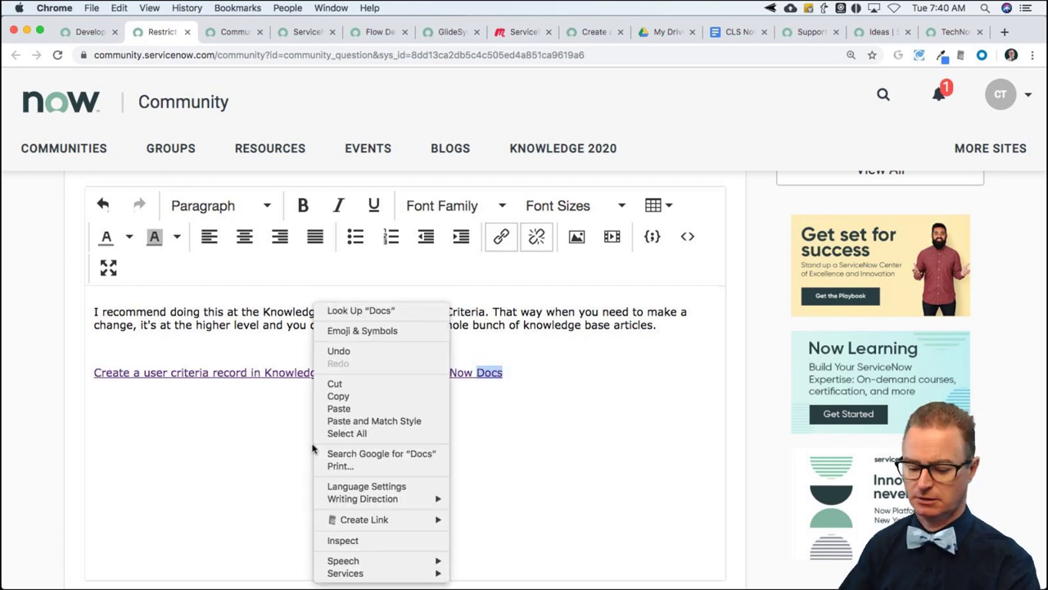
pyautogui.click(497, 439)
pyautogui.scroll(-5, 526, 433)
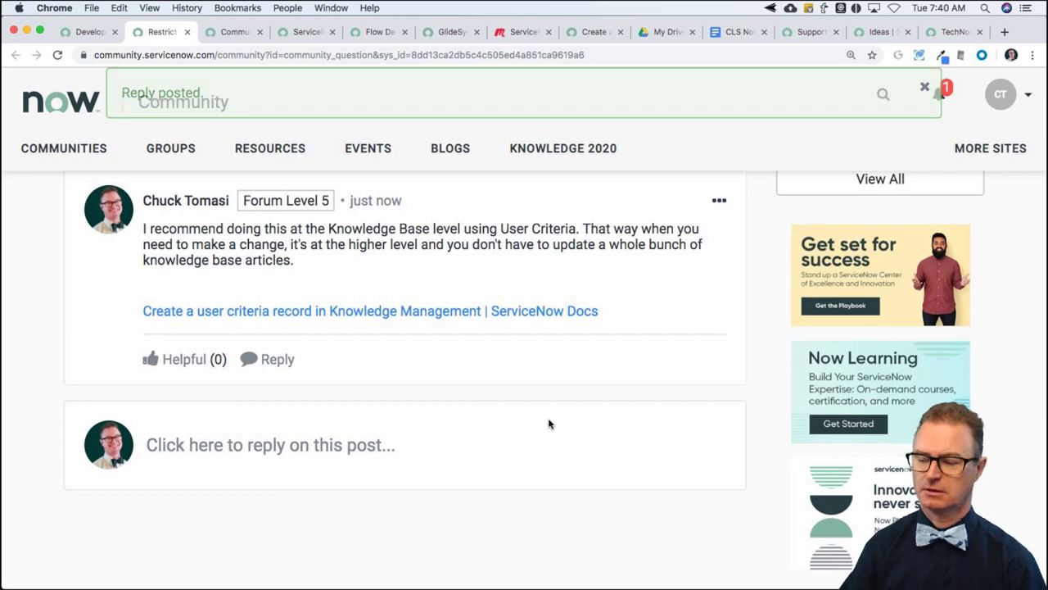
# - Close the answered question's page and return to the Developer Community forum
pyautogui.scroll(3, 382, 302)
pyautogui.press('super+w')
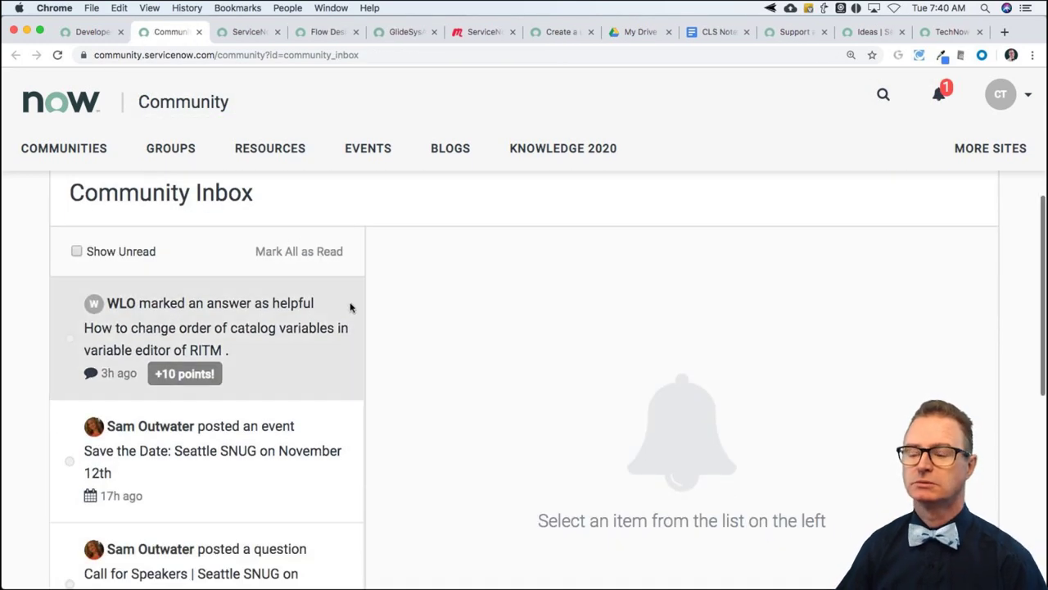
pyautogui.click(104, 35)
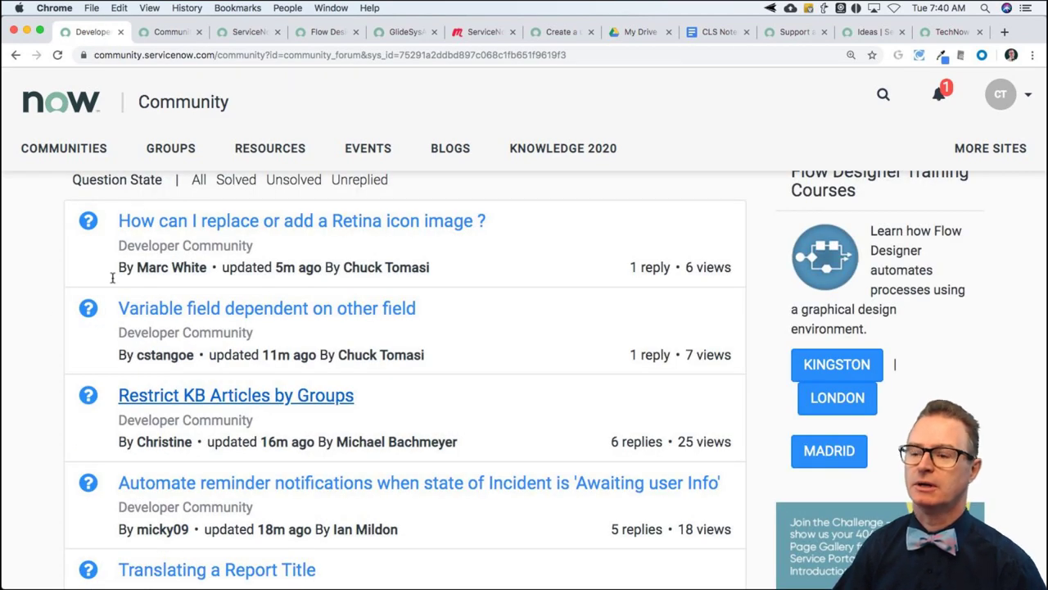
# - Filter the Developer Community content list to unreplied questions
pyautogui.scroll(-5, 39, 329)
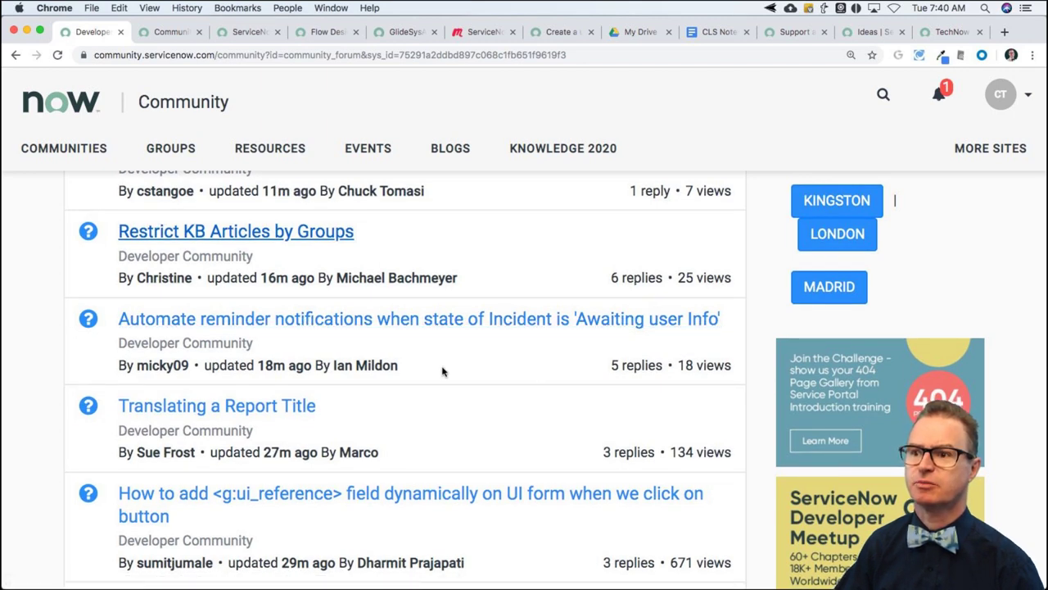
pyautogui.scroll(-1, 445, 373)
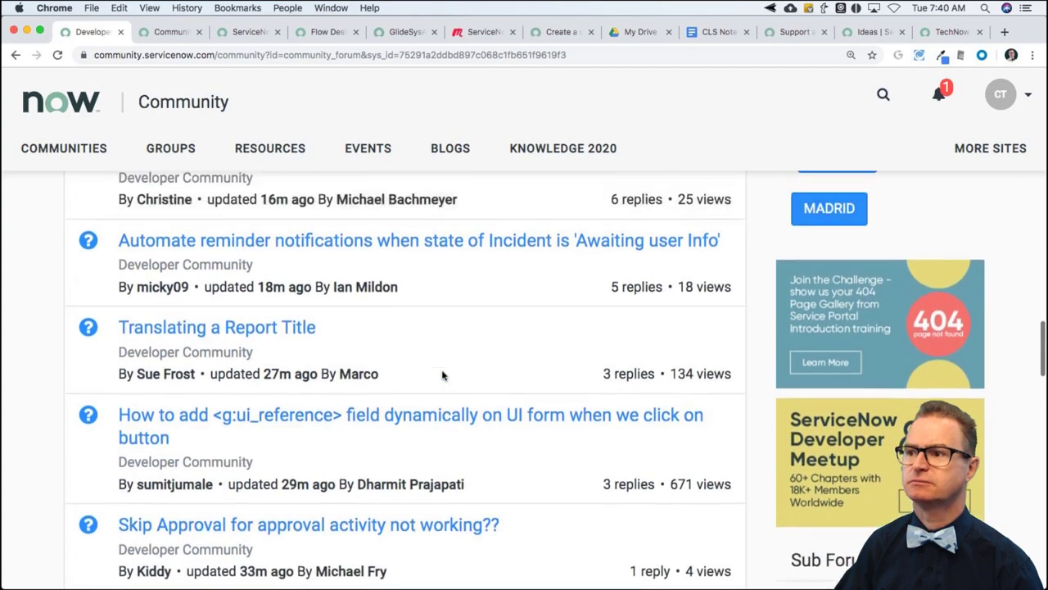
pyautogui.scroll(10, 442, 372)
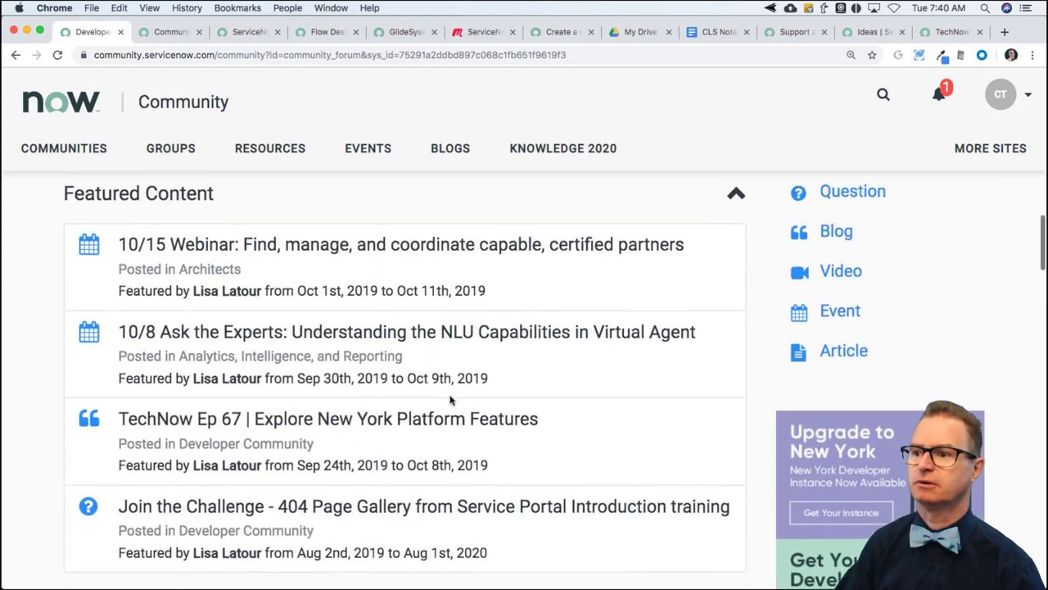
pyautogui.scroll(3, 451, 401)
pyautogui.click(456, 435)
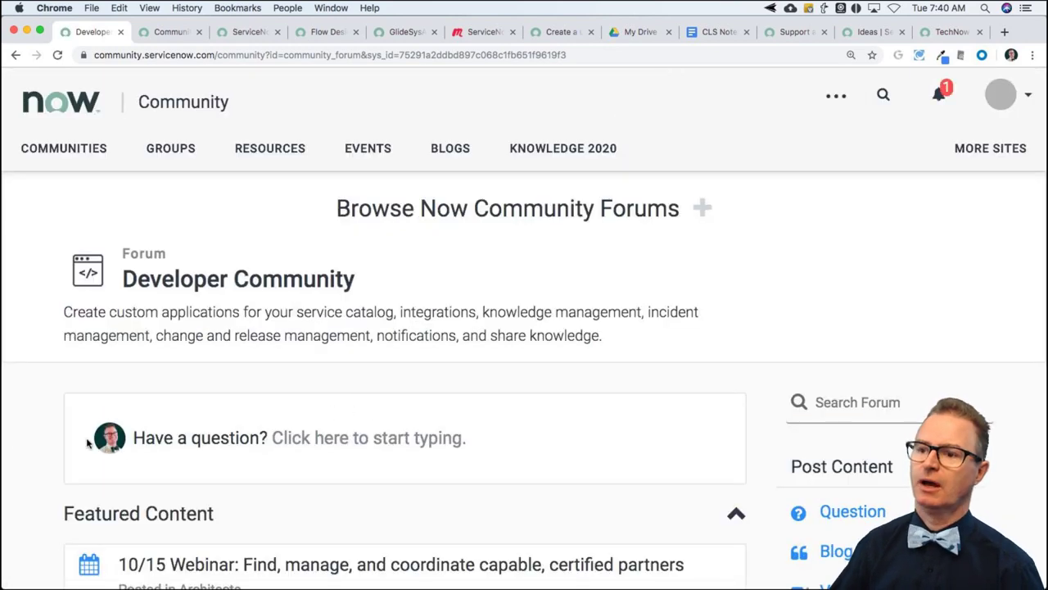
pyautogui.scroll(-10, 52, 454)
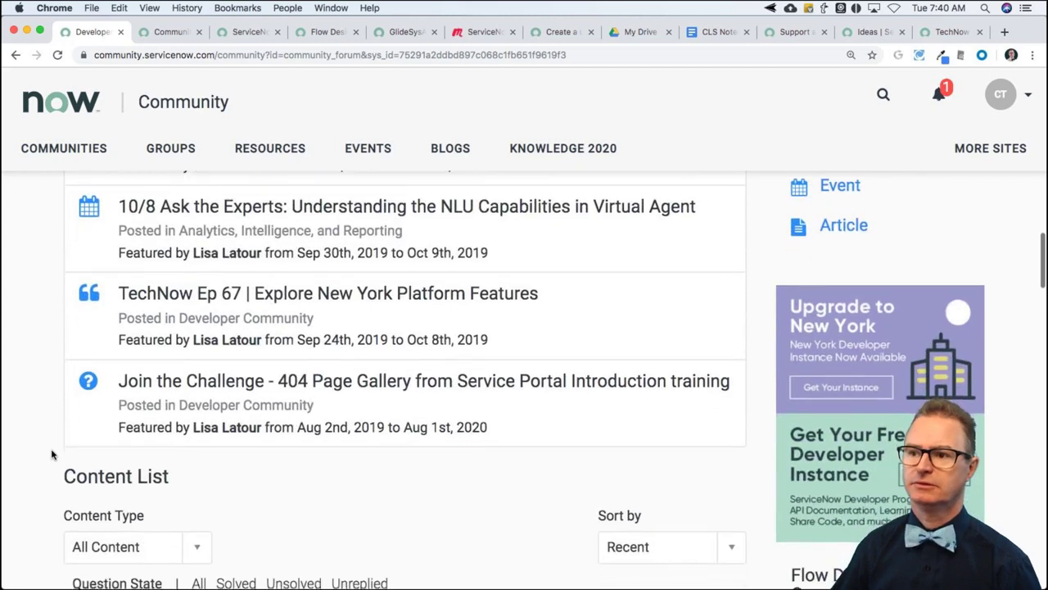
pyautogui.scroll(-2, 52, 454)
pyautogui.click(371, 333)
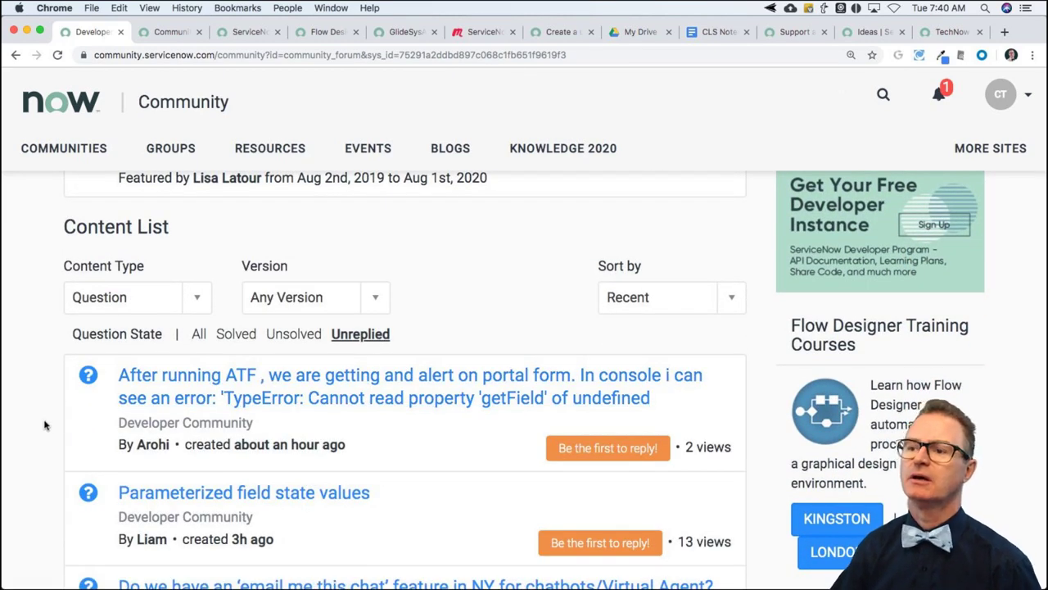
# - Look through the titles of the unreplied Developer Community questions for one to answer
pyautogui.scroll(-1, 45, 424)
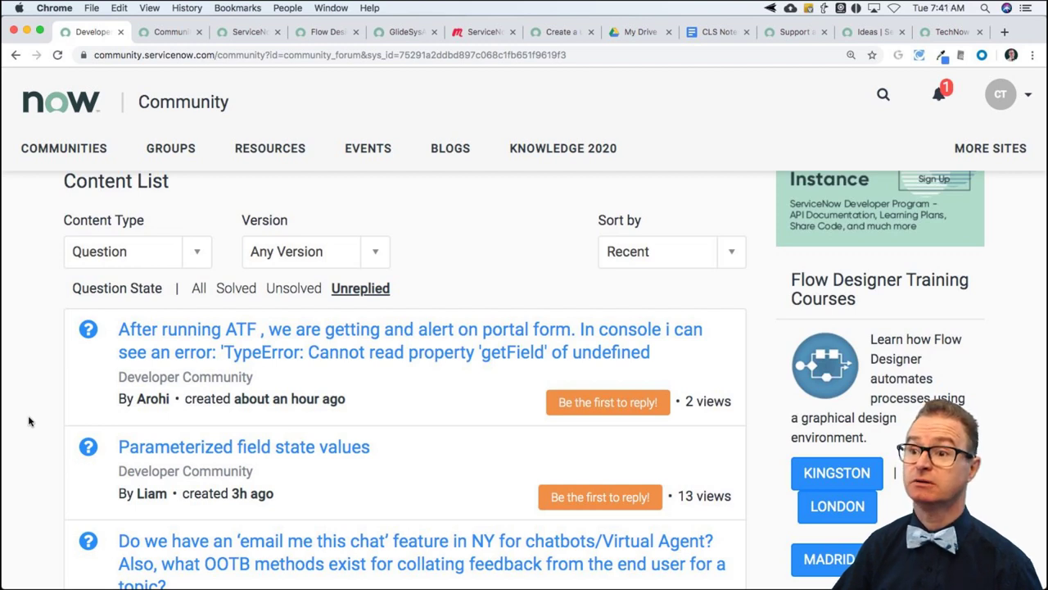
pyautogui.scroll(-2, 43, 438)
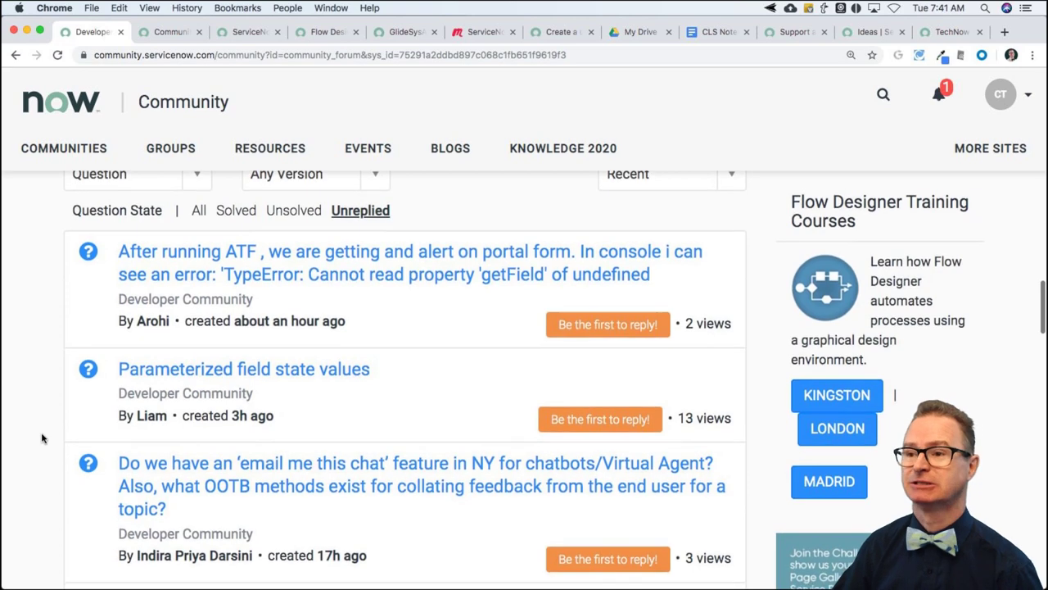
pyautogui.scroll(-1, 43, 438)
pyautogui.scroll(-1, 43, 438)
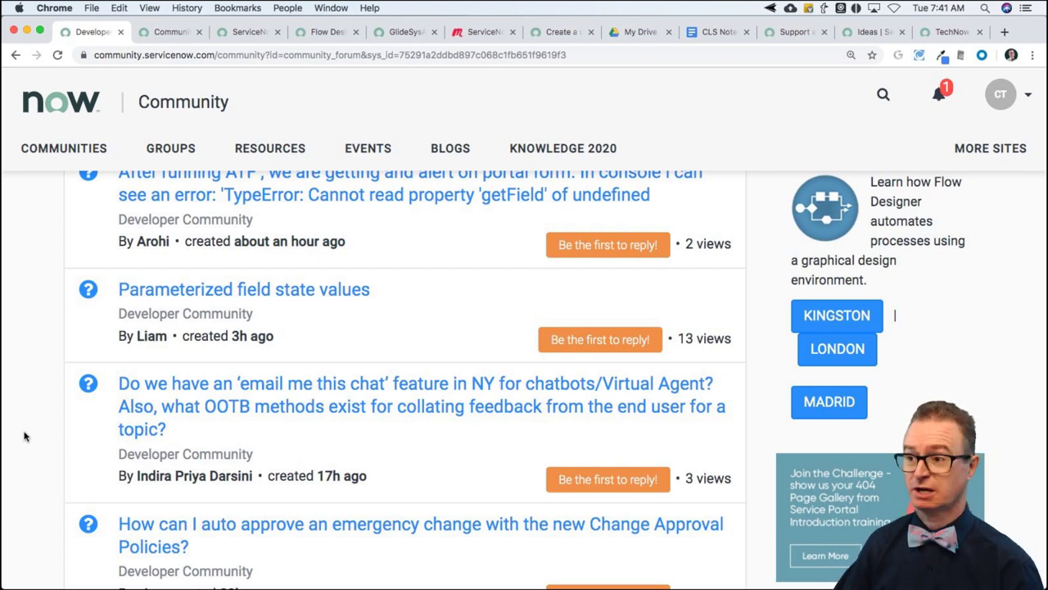
pyautogui.scroll(-1, 31, 443)
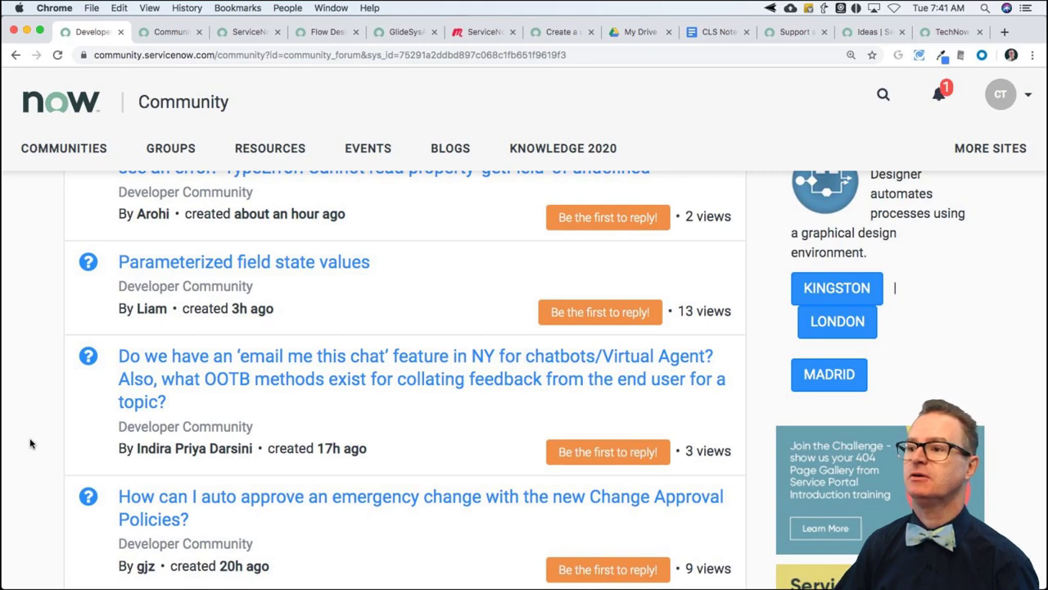
pyautogui.scroll(-4, 31, 443)
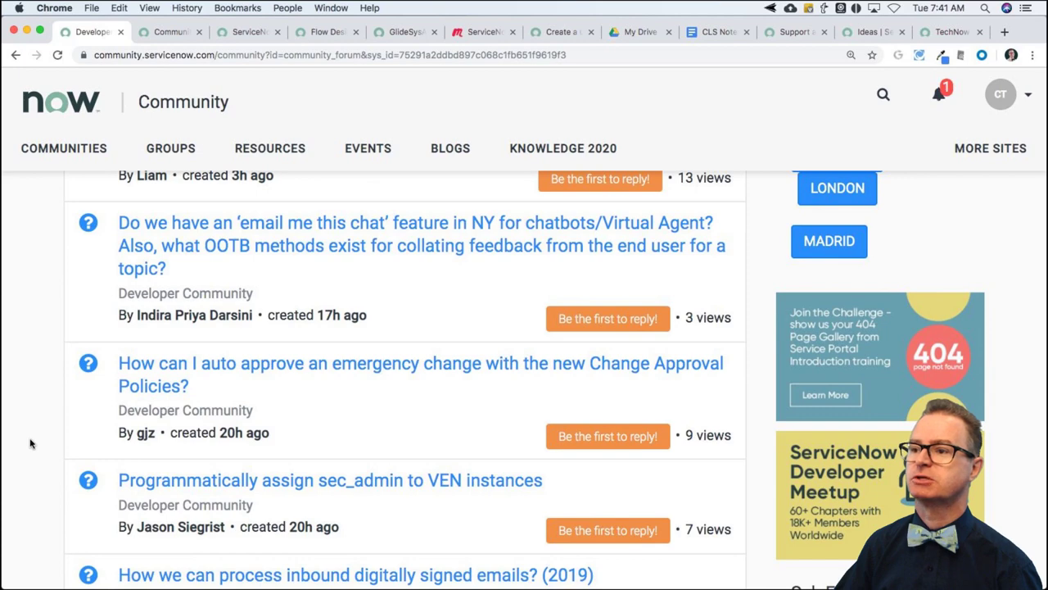
pyautogui.scroll(-6, 31, 443)
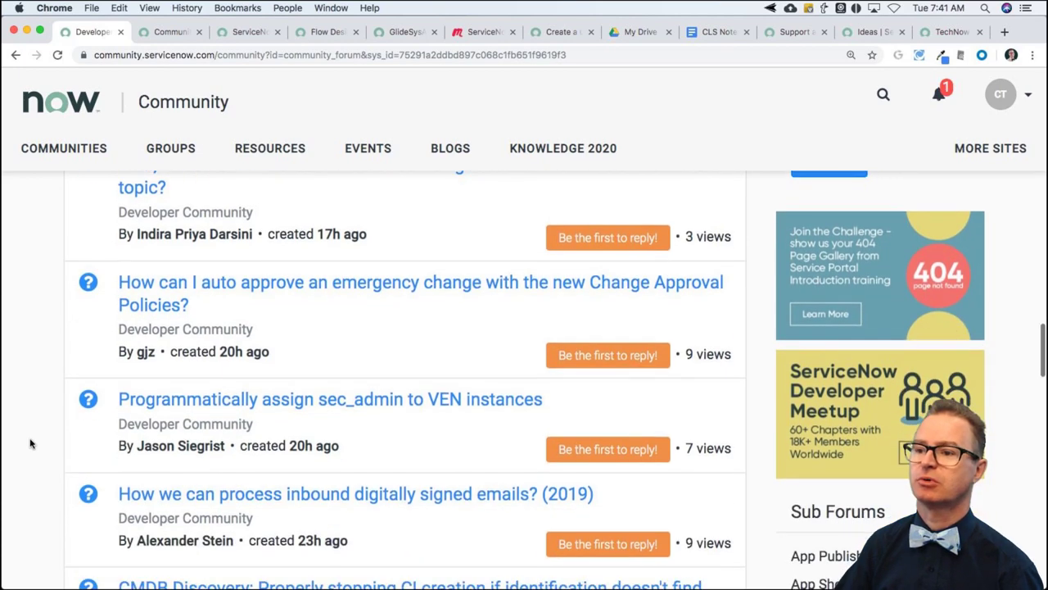
pyautogui.scroll(-2, 31, 443)
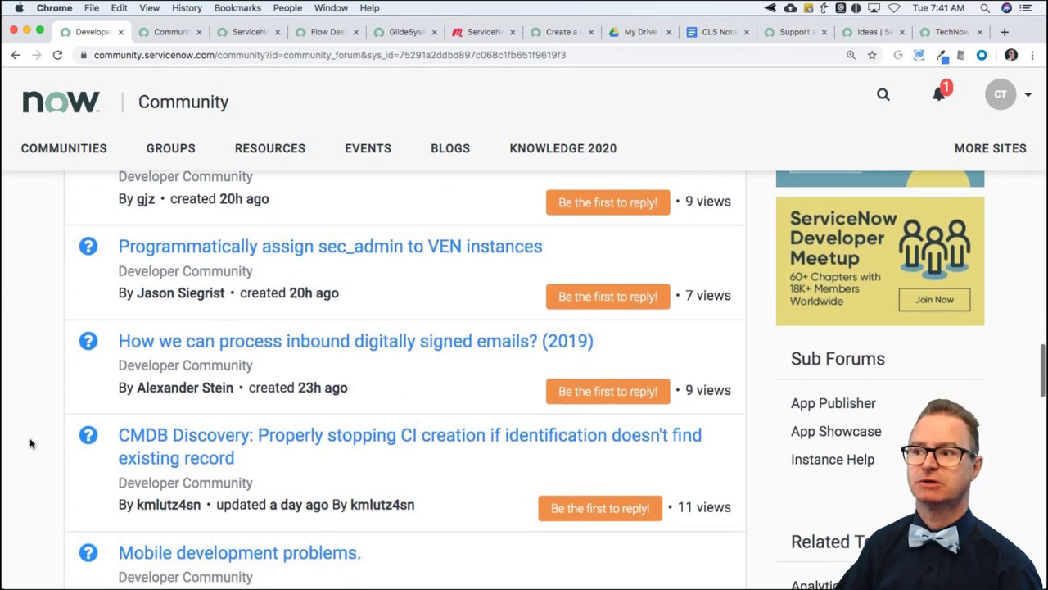
pyautogui.scroll(-5, 30, 443)
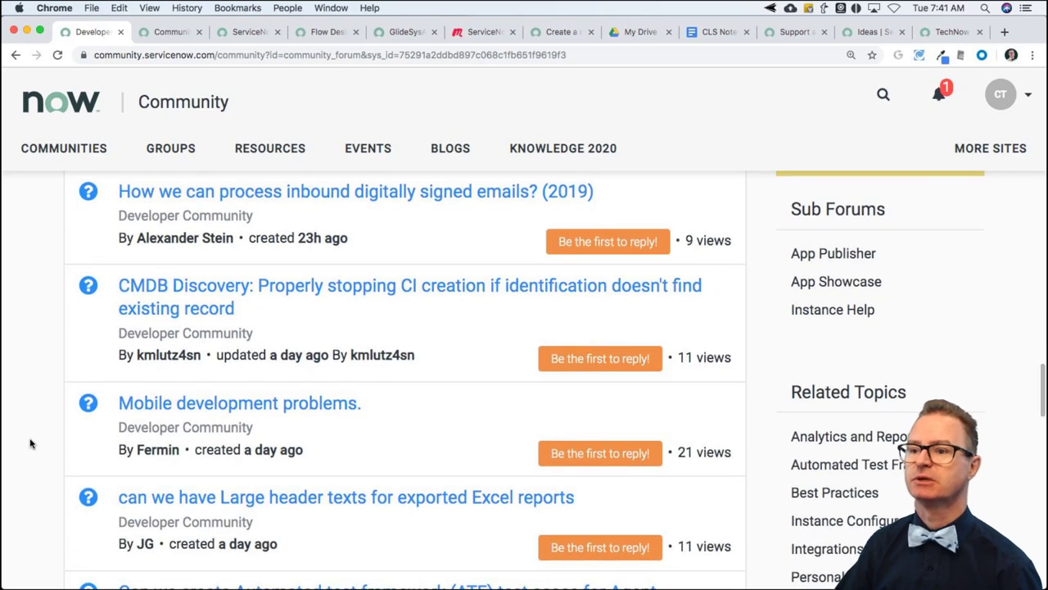
pyautogui.scroll(-2, 31, 443)
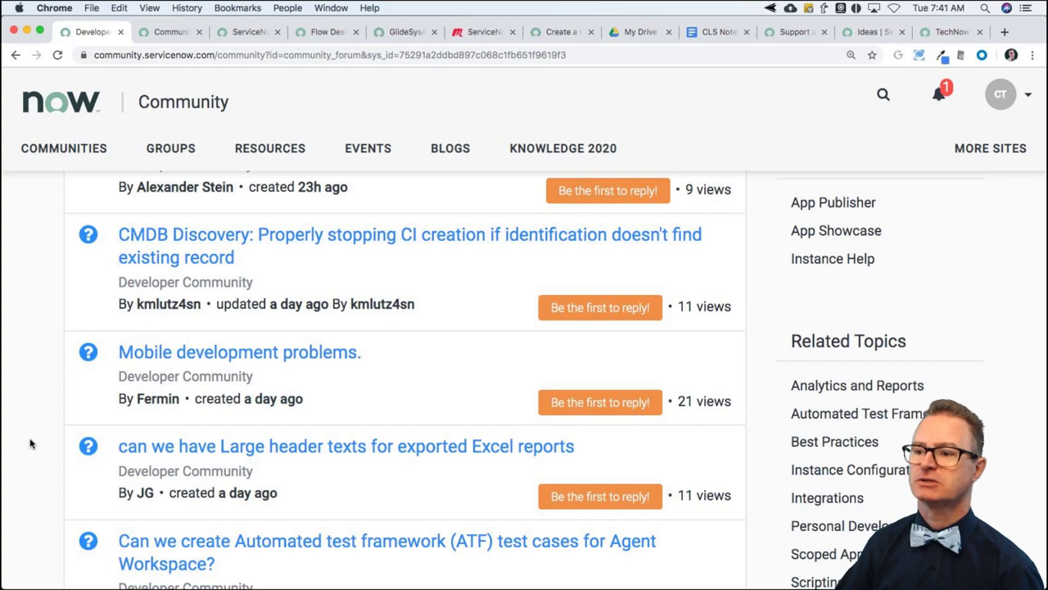
# - Open the unreplied question "can we have Large header texts for exported Excel reports" and start a reply to it
pyautogui.scroll(-3, 30, 443)
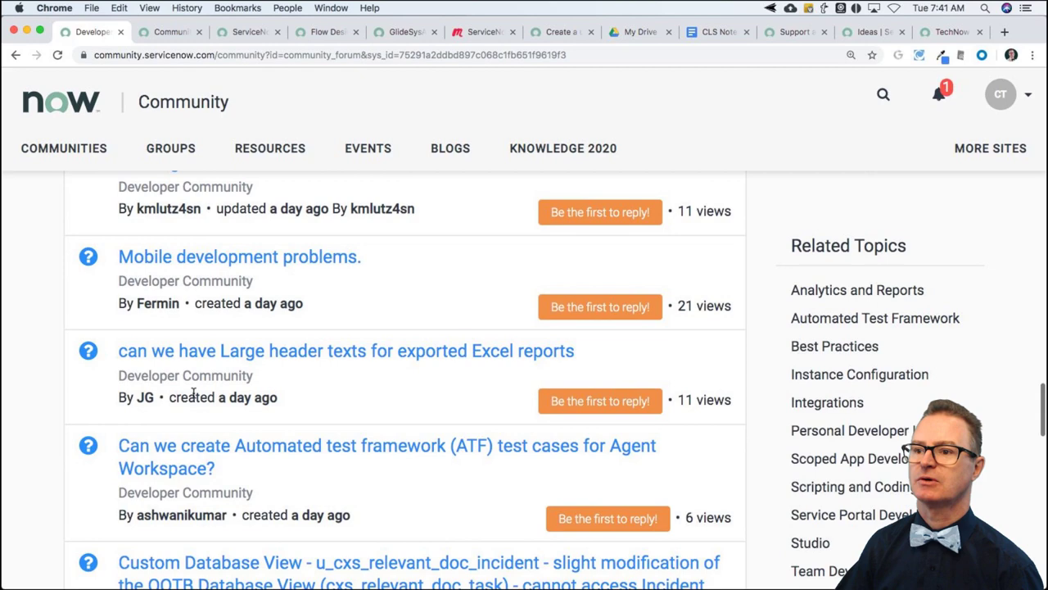
pyautogui.keyDown('super'); pyautogui.click(234, 352); pyautogui.keyUp('super')
pyautogui.click(164, 33)
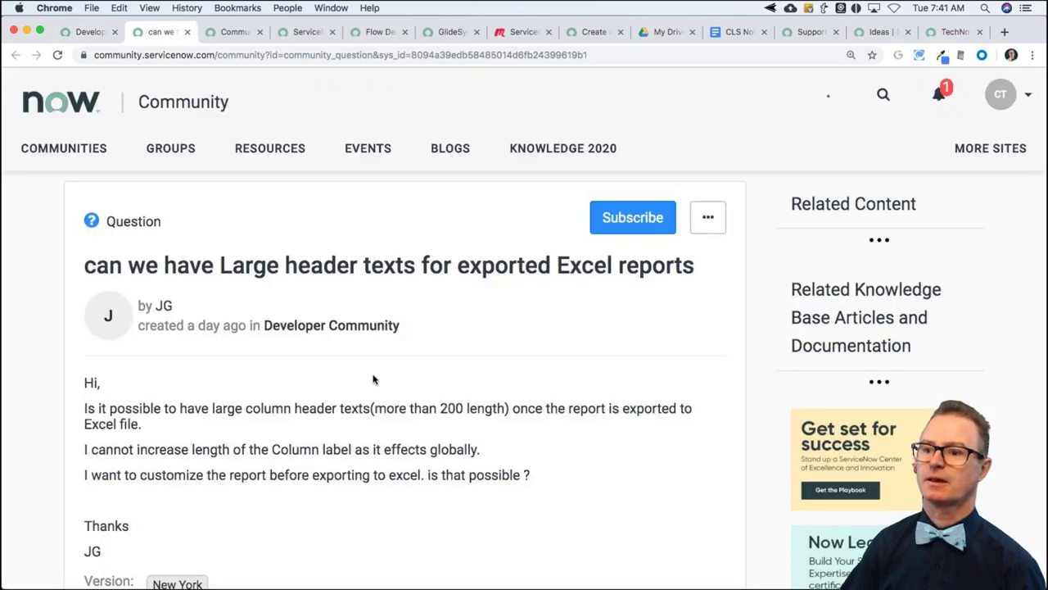
pyautogui.scroll(-5, 375, 377)
pyautogui.click(280, 389)
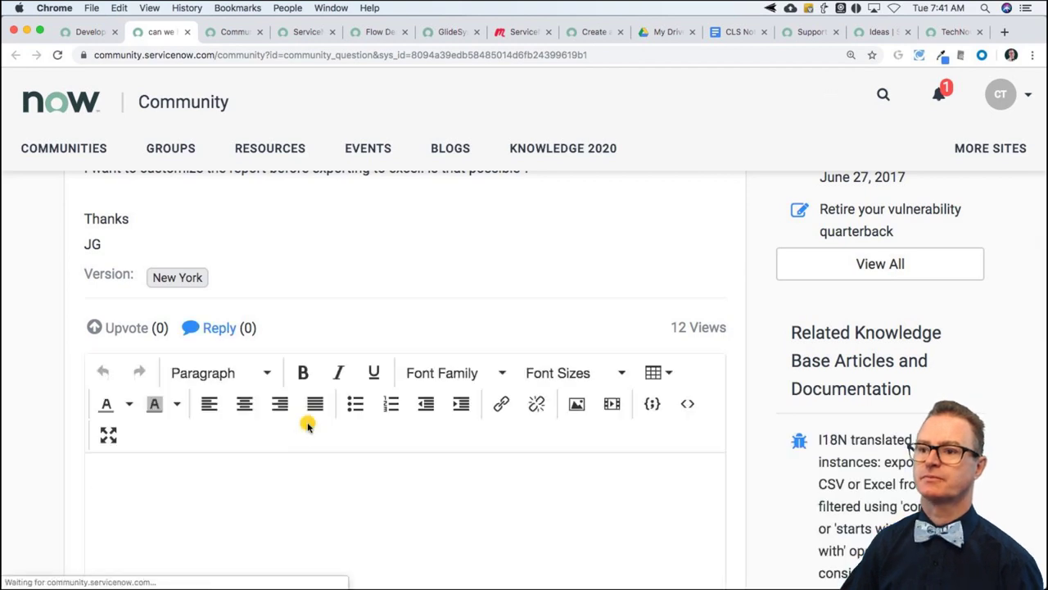
# - Write "At this point (NY) this is not an OOB feature." in the reply
pyautogui.click(296, 487)
pyautogui.write('At thus')
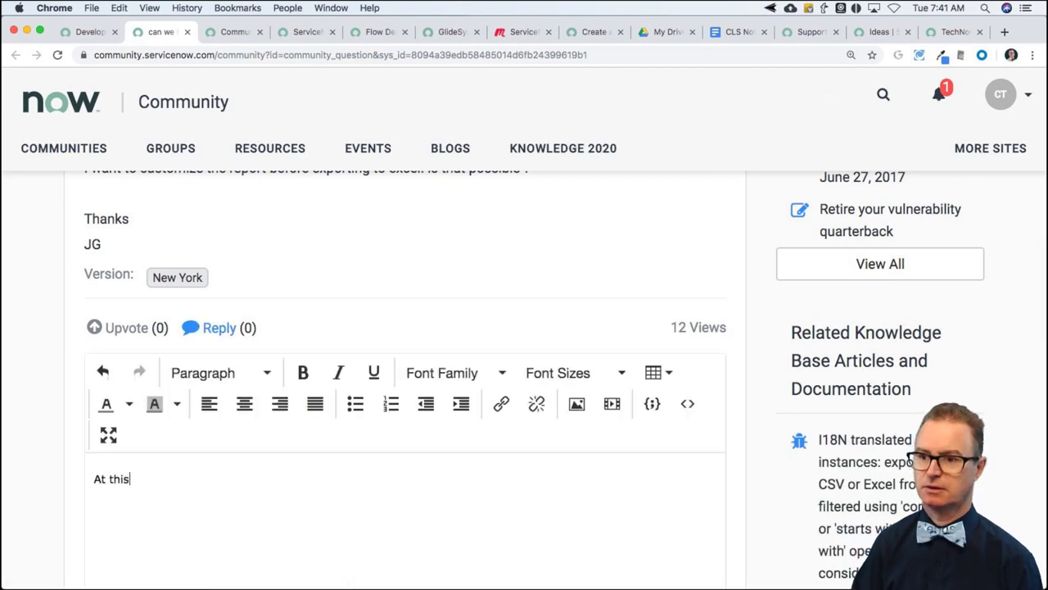
pyautogui.write(' point (NY) ')
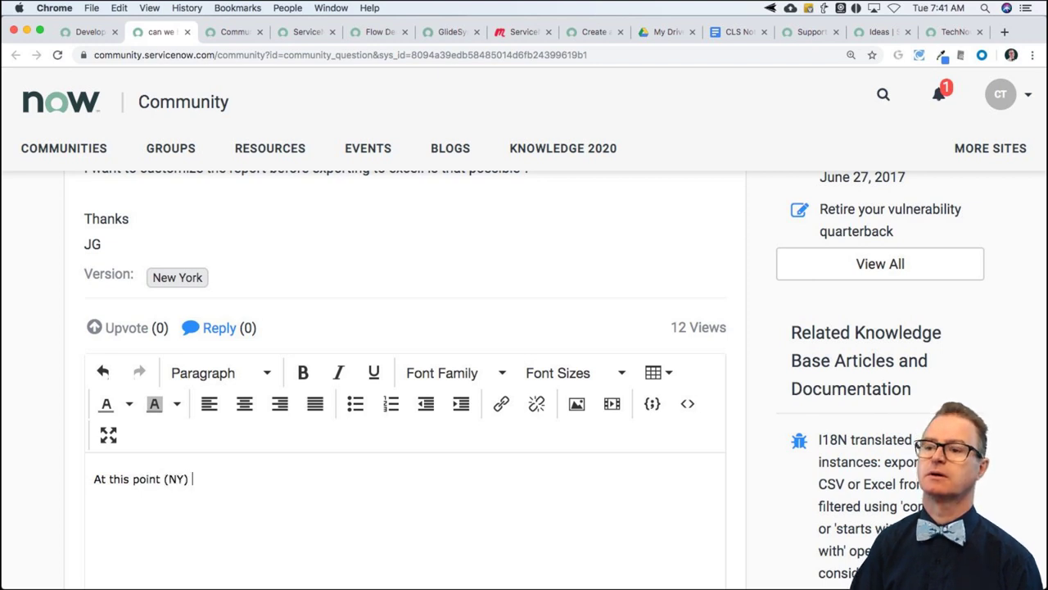
pyautogui.write('this is not a')
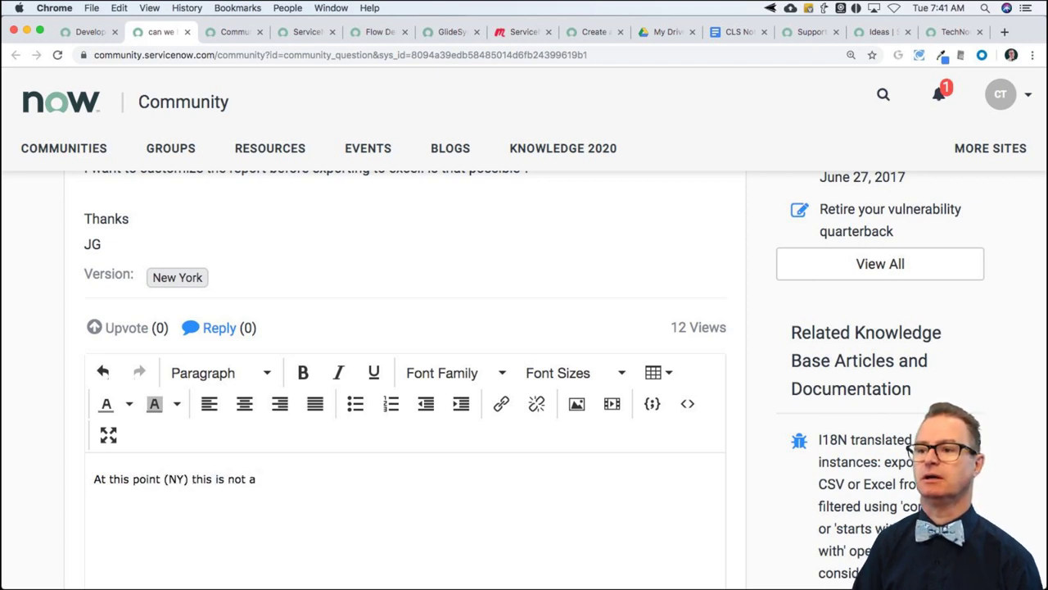
pyautogui.write('n OOB feature ')
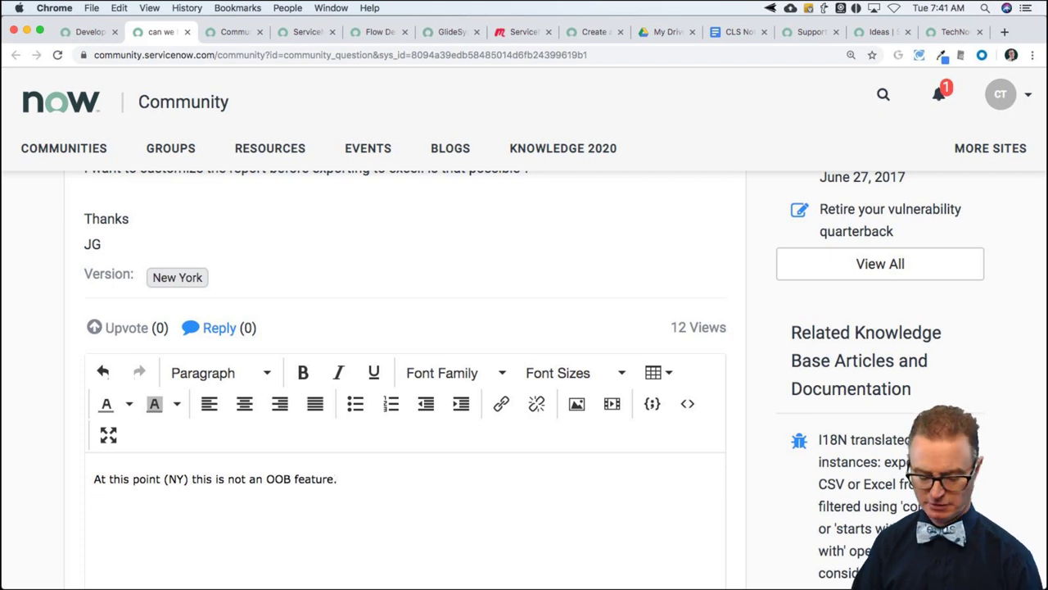
# - Add the enhancement-request invitation and link on a new line with the @c:enhancement text shortcut, and post the reply
pyautogui.write('@c:enhancement')
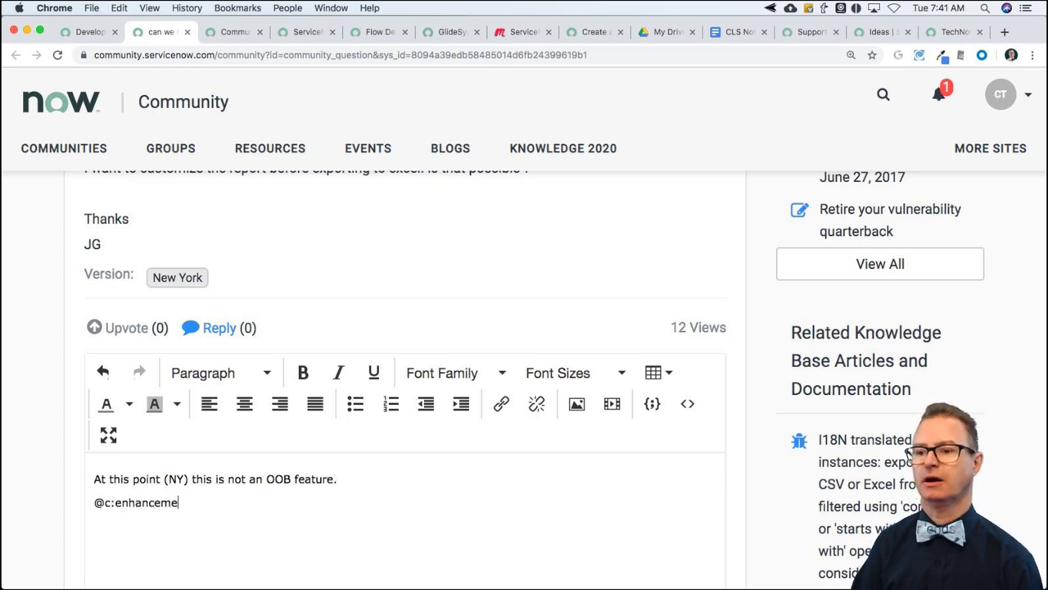
pyautogui.scroll(-6, 548, 424)
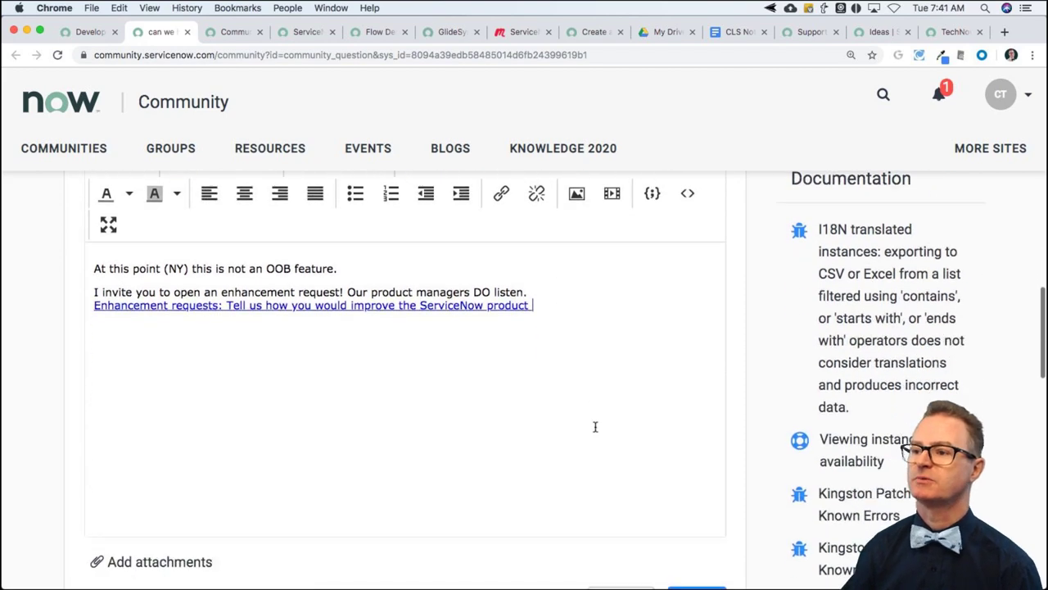
pyautogui.click(709, 305)
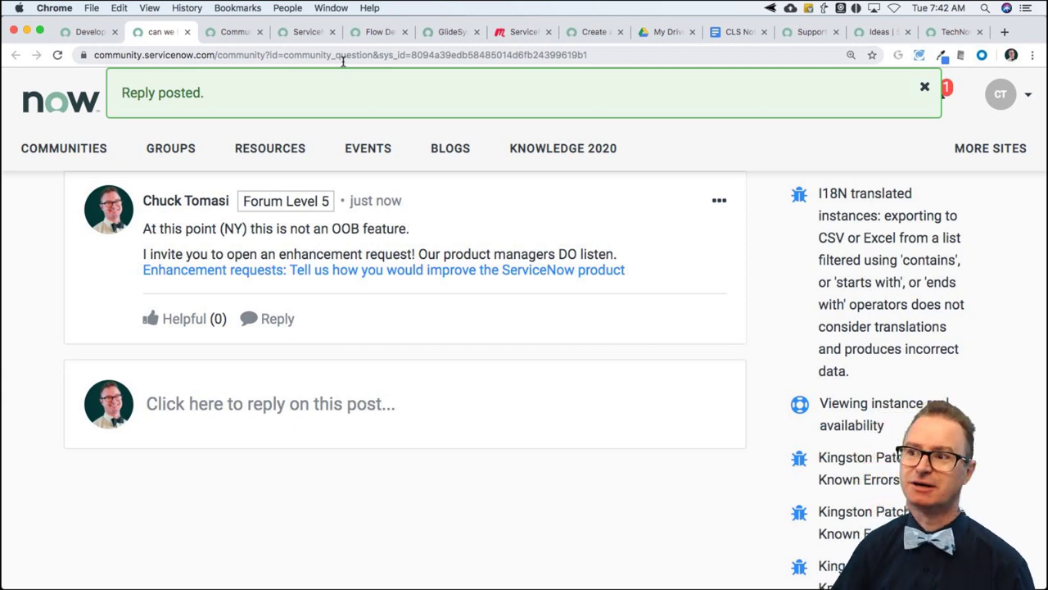
pyautogui.click(924, 88)
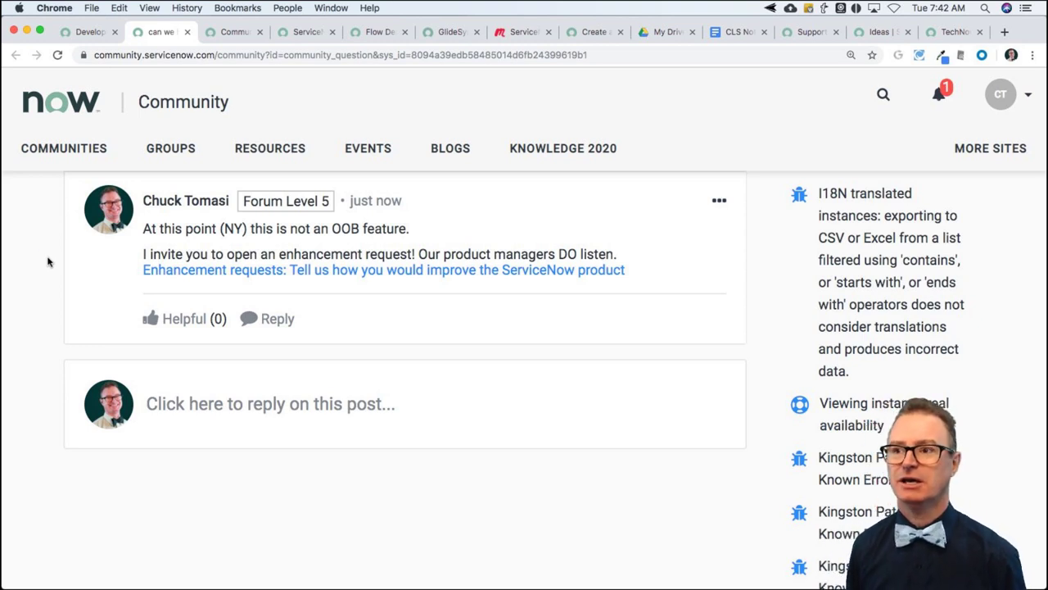
# - Switch to the open GlideSysAttachment API page and log back in to the ServiceNow Developer site
pyautogui.click(452, 32)
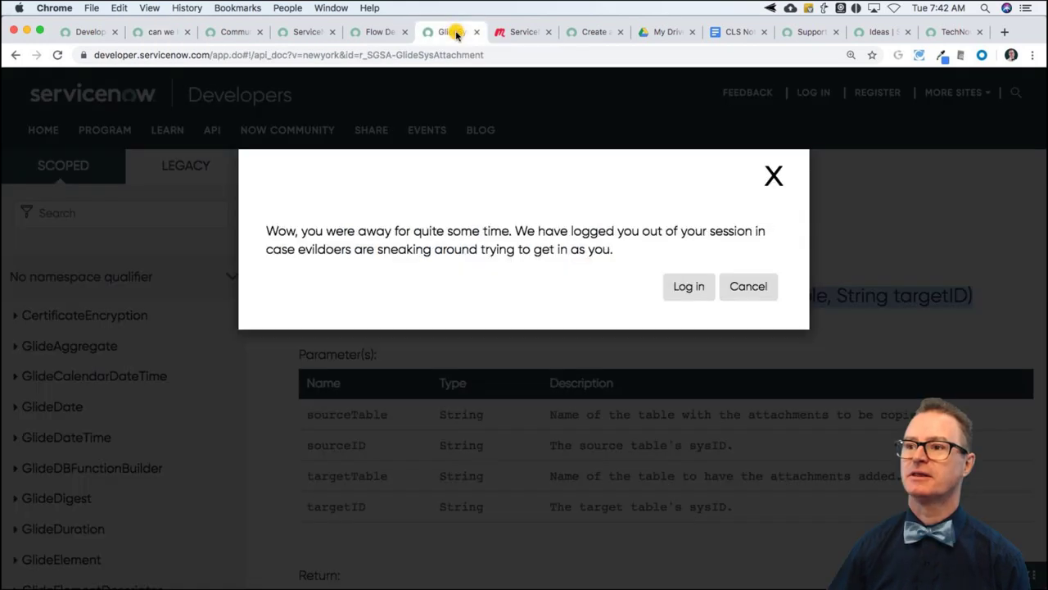
pyautogui.click(690, 288)
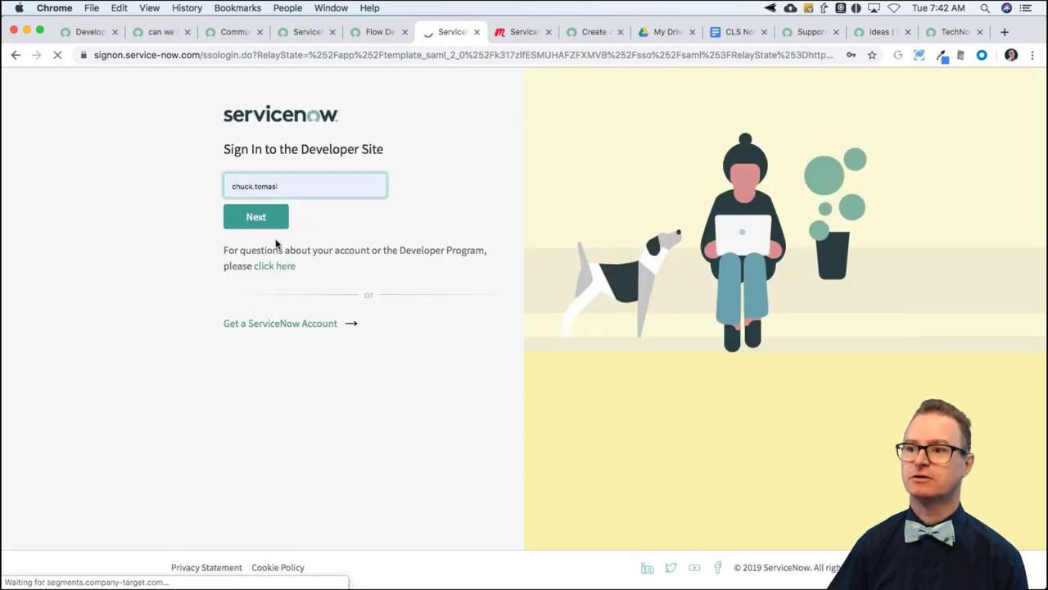
pyautogui.click(277, 228)
pyautogui.click(276, 246)
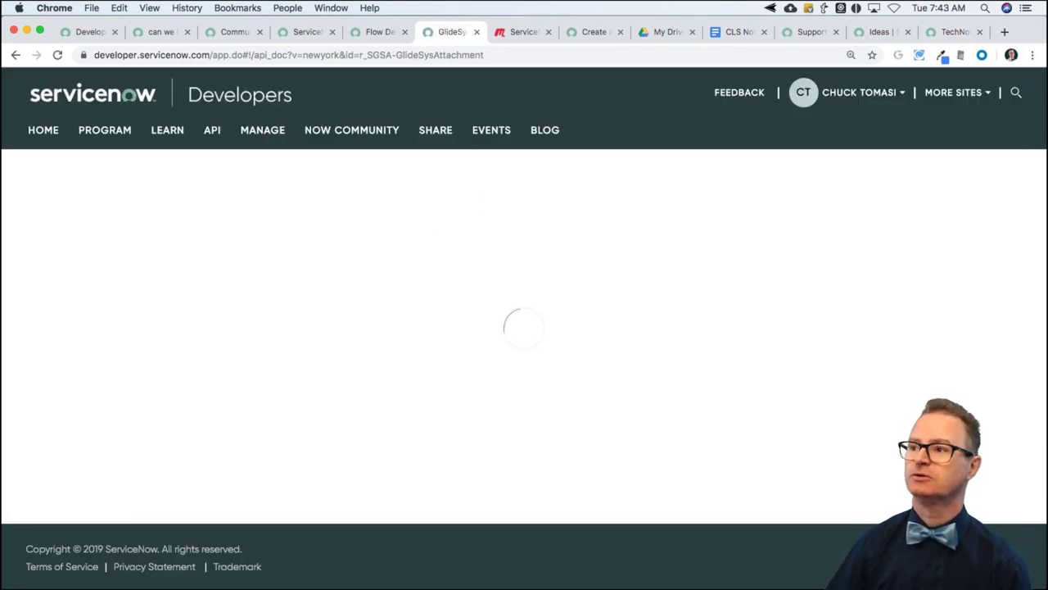
# - Search the Developer site for "gliderecord", enlarge the results page and open the "Class | GlideRecord" API result
pyautogui.click(1016, 92)
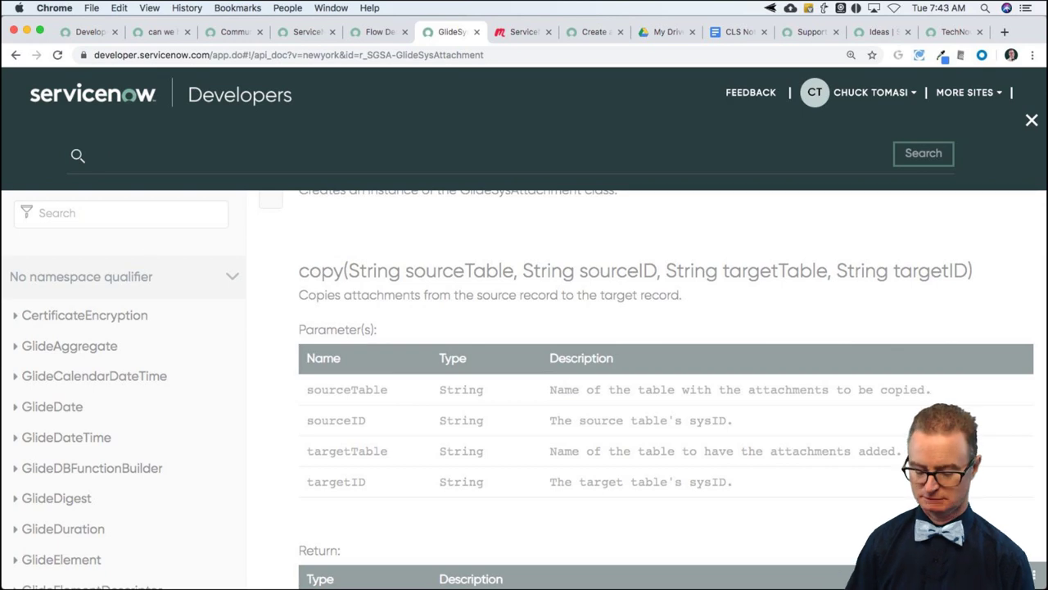
pyautogui.write('gliderecord')
pyautogui.press('Return')
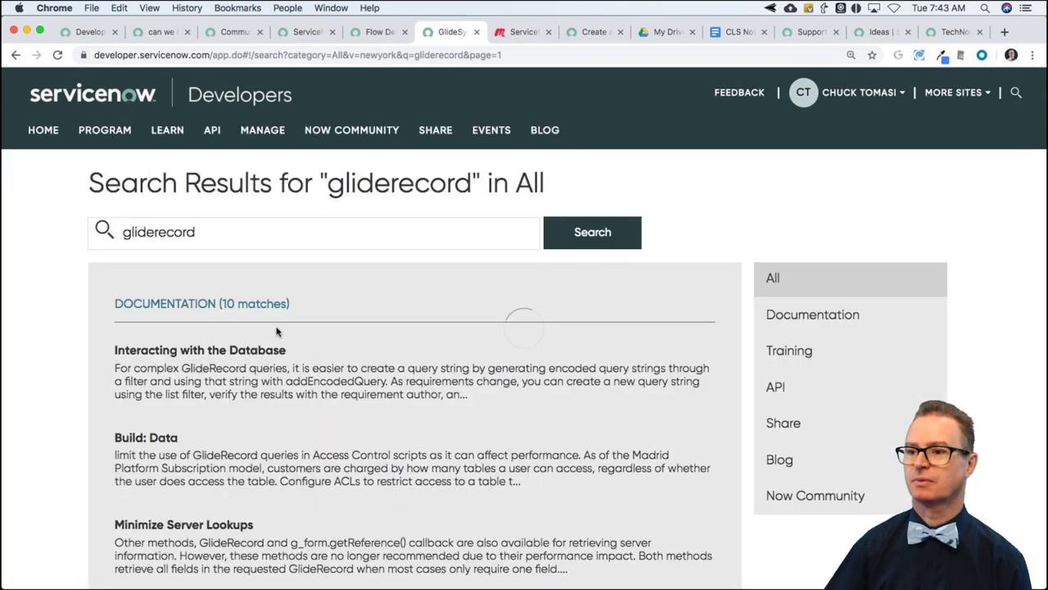
pyautogui.scroll(-1, 254, 372)
pyautogui.press('super+equal')
pyautogui.press('super+equal')
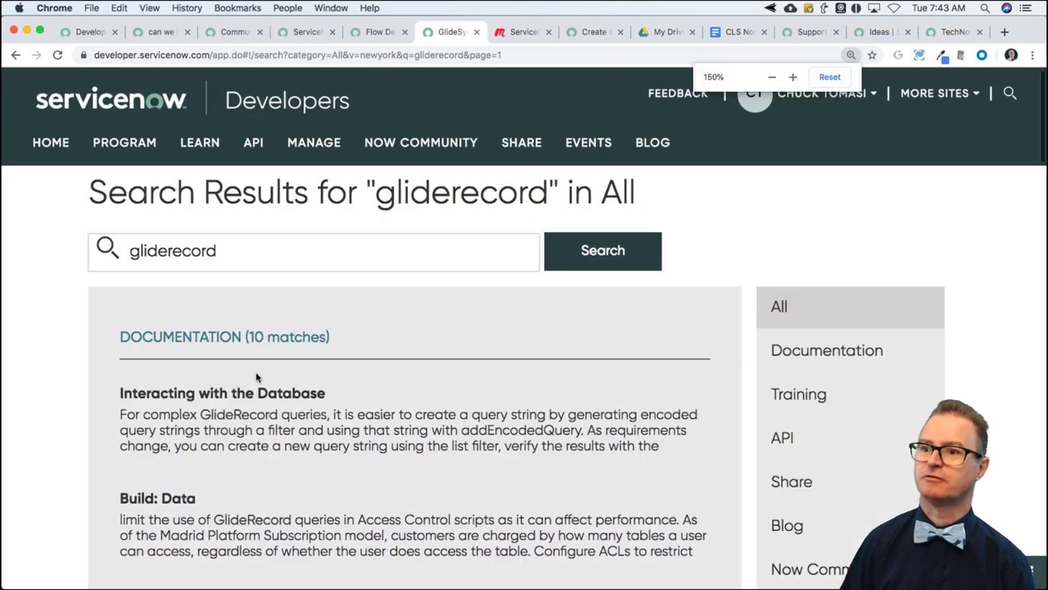
pyautogui.scroll(-2, 348, 389)
pyautogui.scroll(-6, 348, 389)
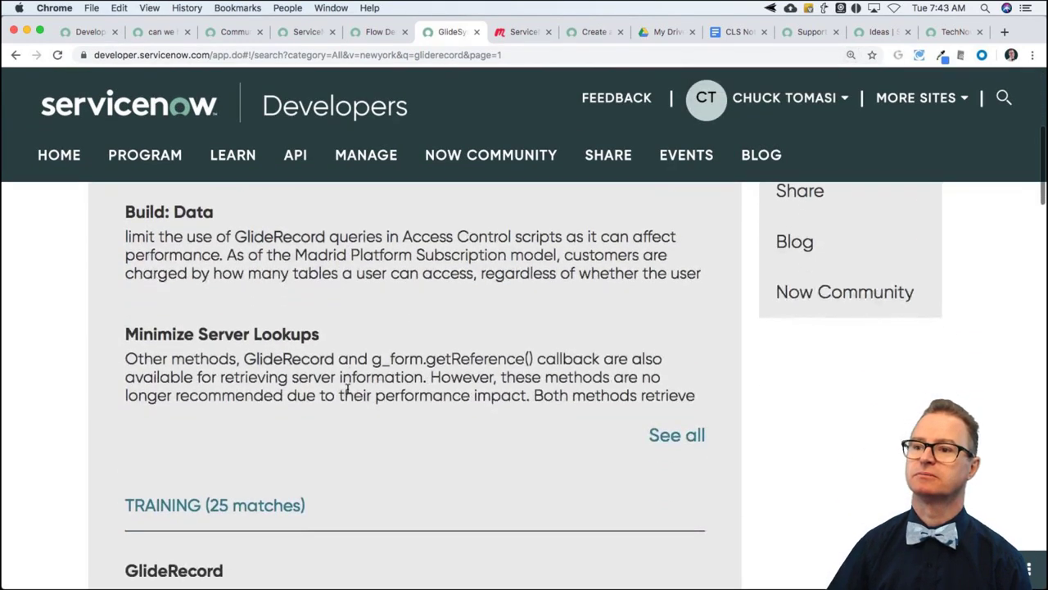
pyautogui.scroll(-5, 255, 348)
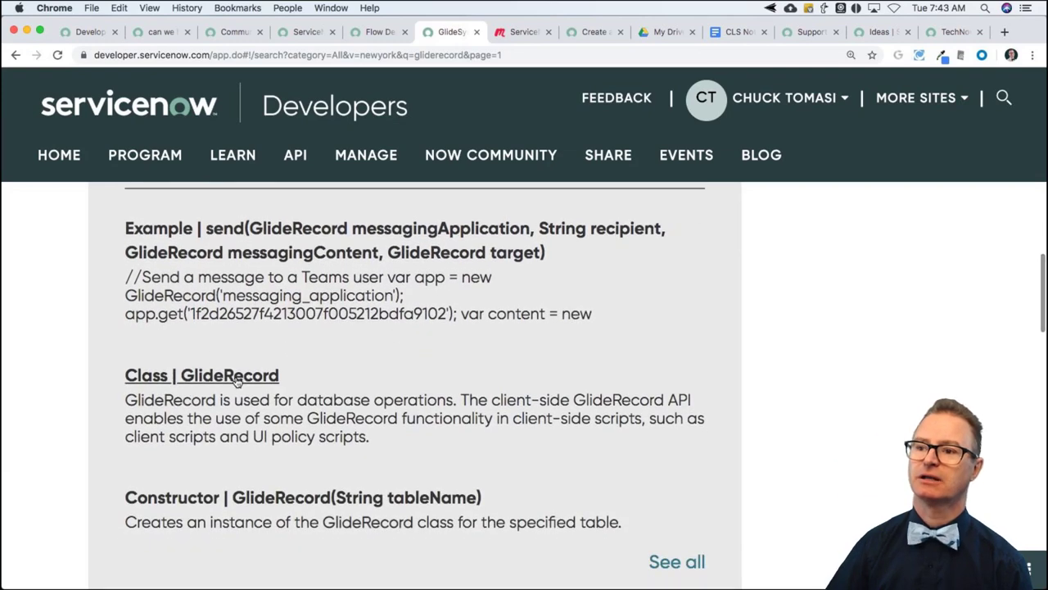
pyautogui.click(238, 377)
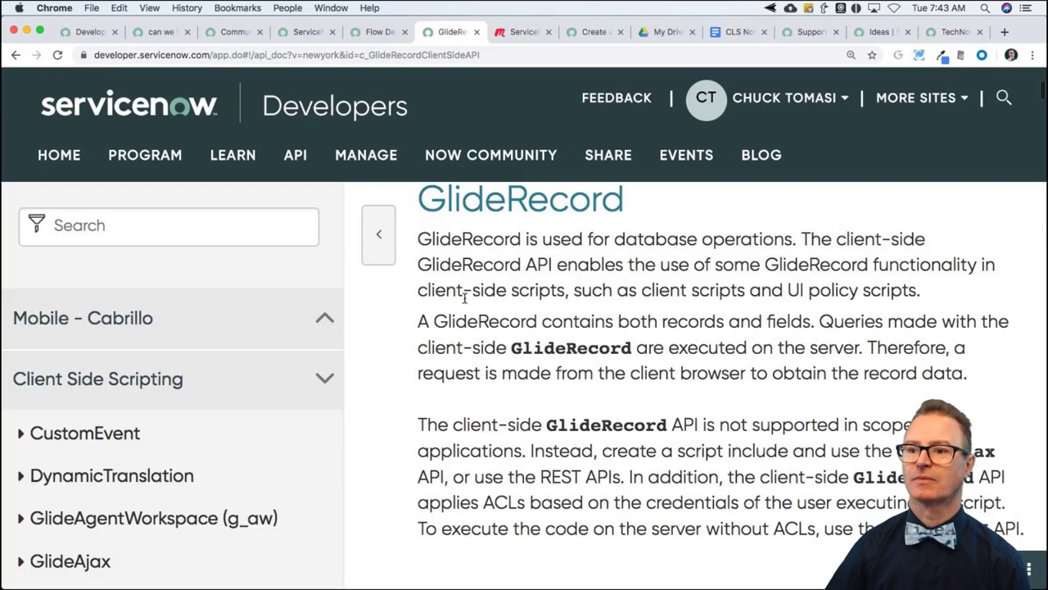
# - Examine the method lists of the client-side GlideRecord and GlideRecordV3 classes in the API reference
pyautogui.scroll(-15, 201, 383)
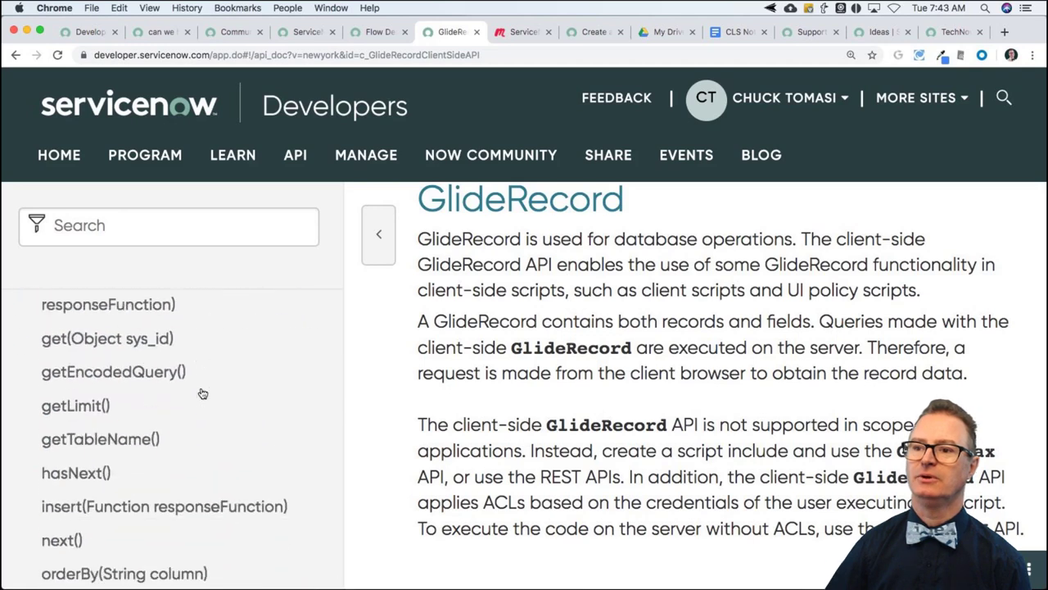
pyautogui.scroll(-3, 203, 394)
pyautogui.scroll(2, 202, 394)
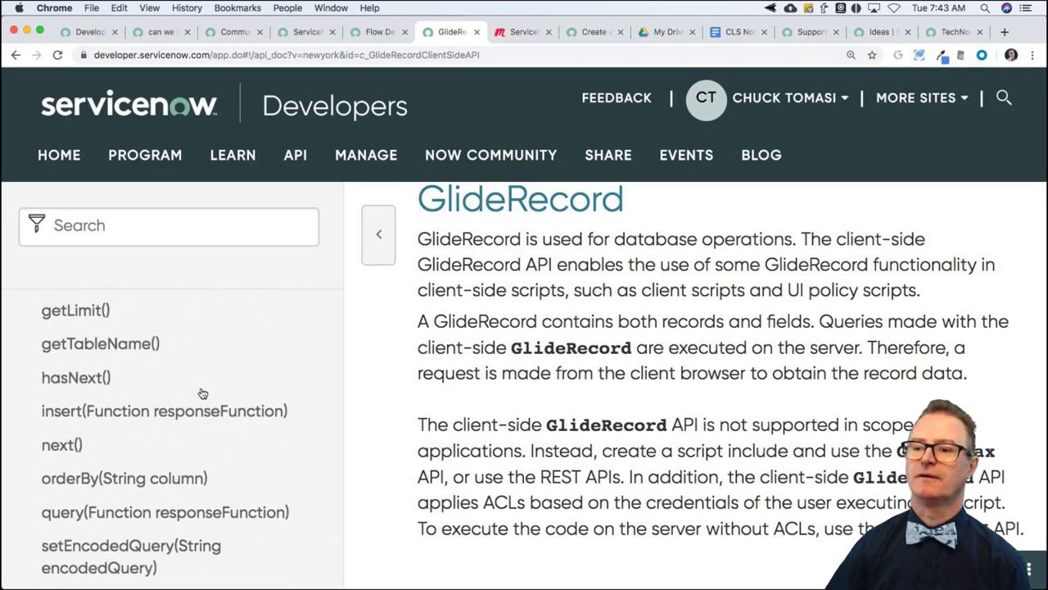
pyautogui.scroll(3, 202, 394)
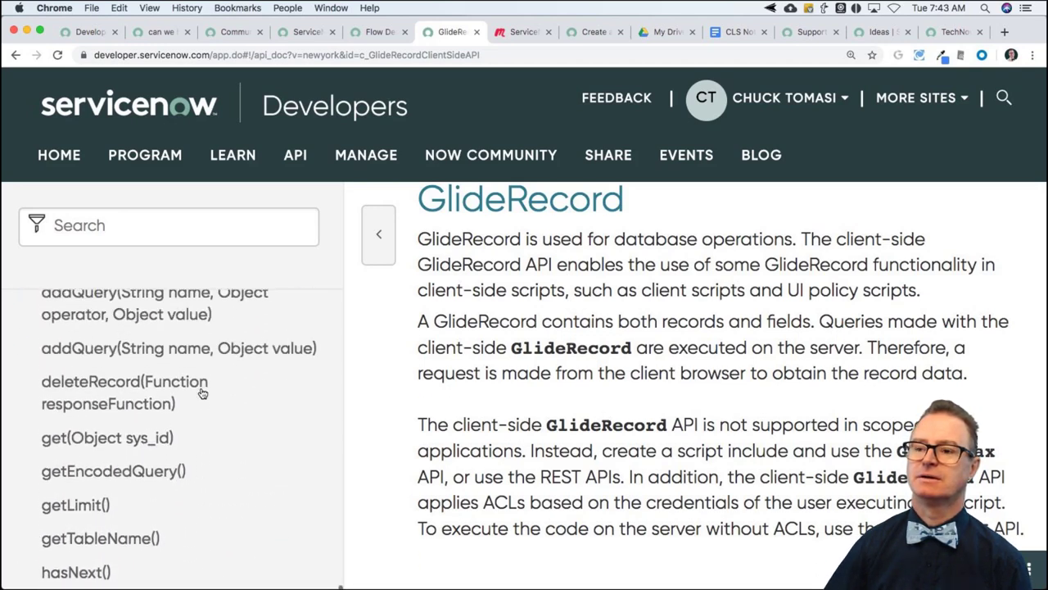
pyautogui.scroll(3, 202, 393)
pyautogui.scroll(-6, 203, 394)
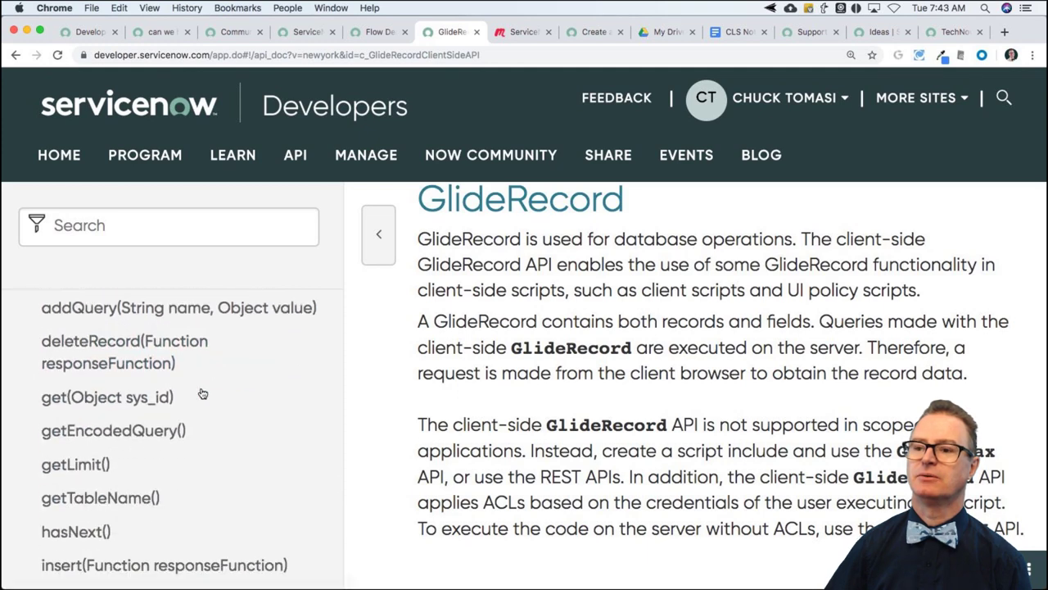
pyautogui.scroll(-6, 202, 394)
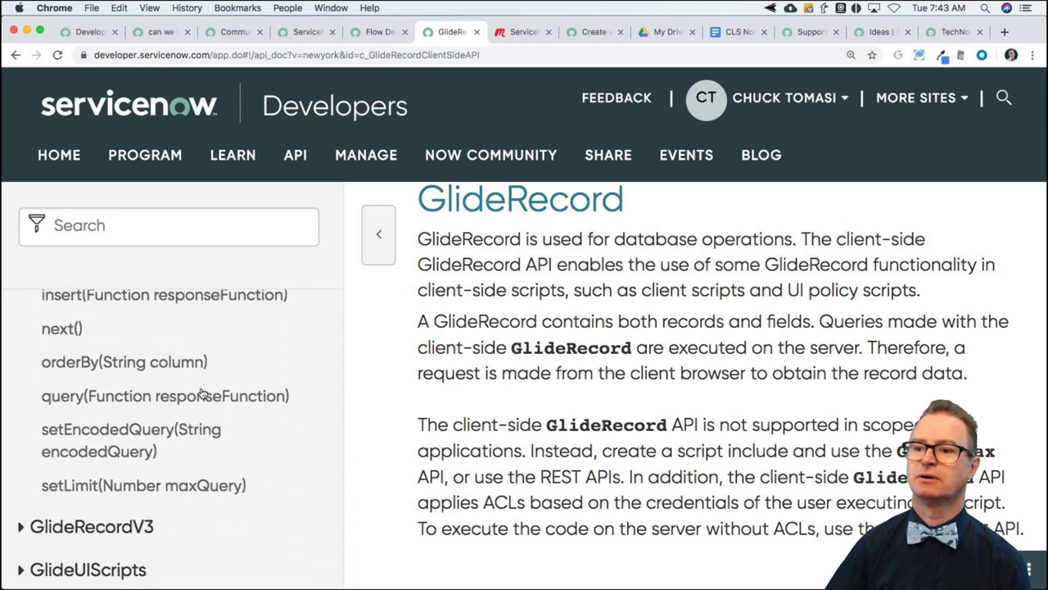
pyautogui.scroll(-3, 202, 394)
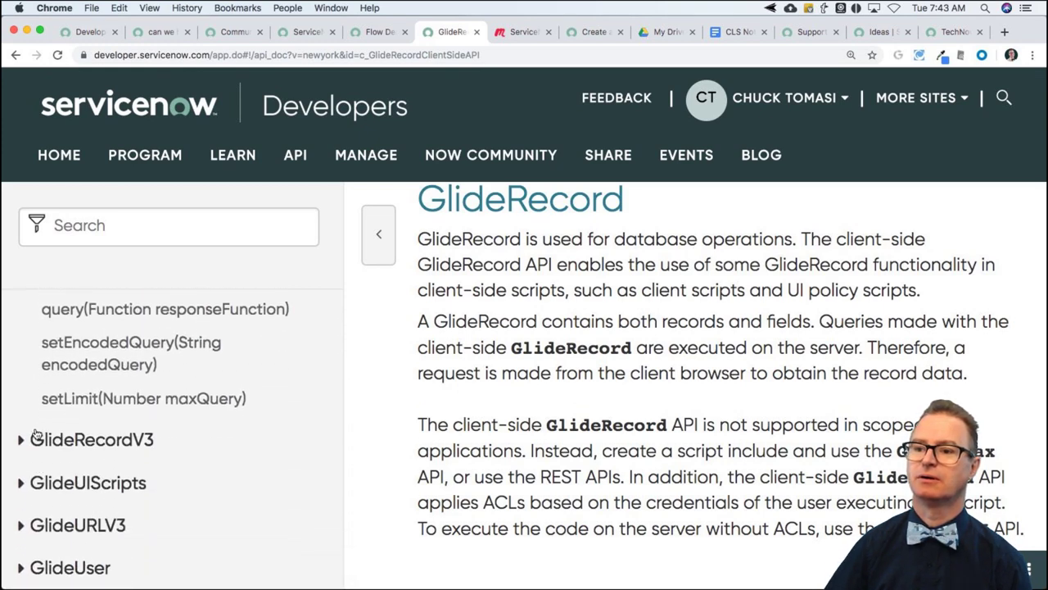
pyautogui.click(21, 439)
pyautogui.scroll(-2, 213, 443)
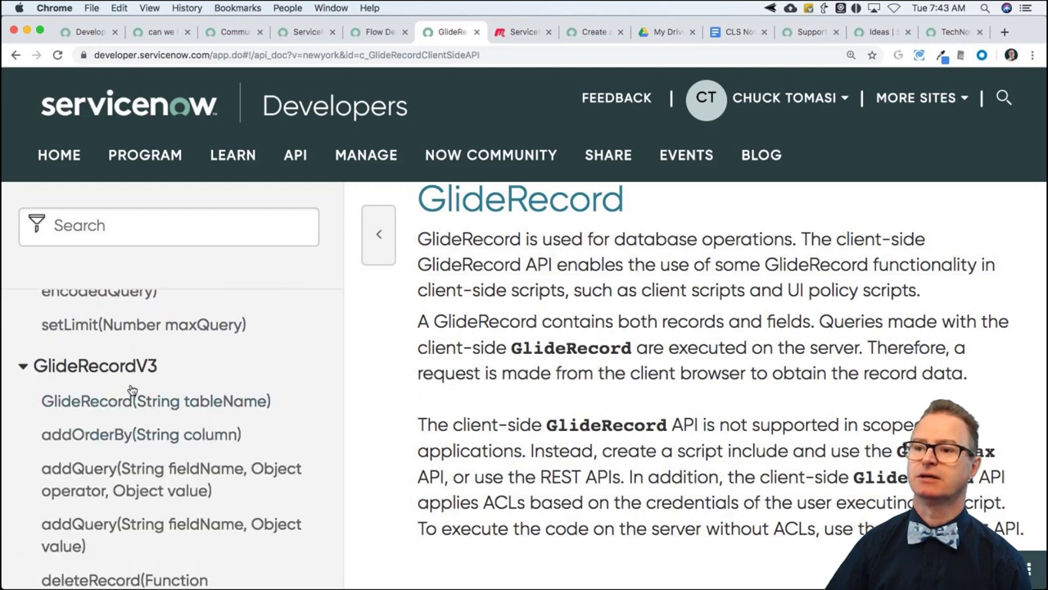
pyautogui.scroll(-7, 184, 401)
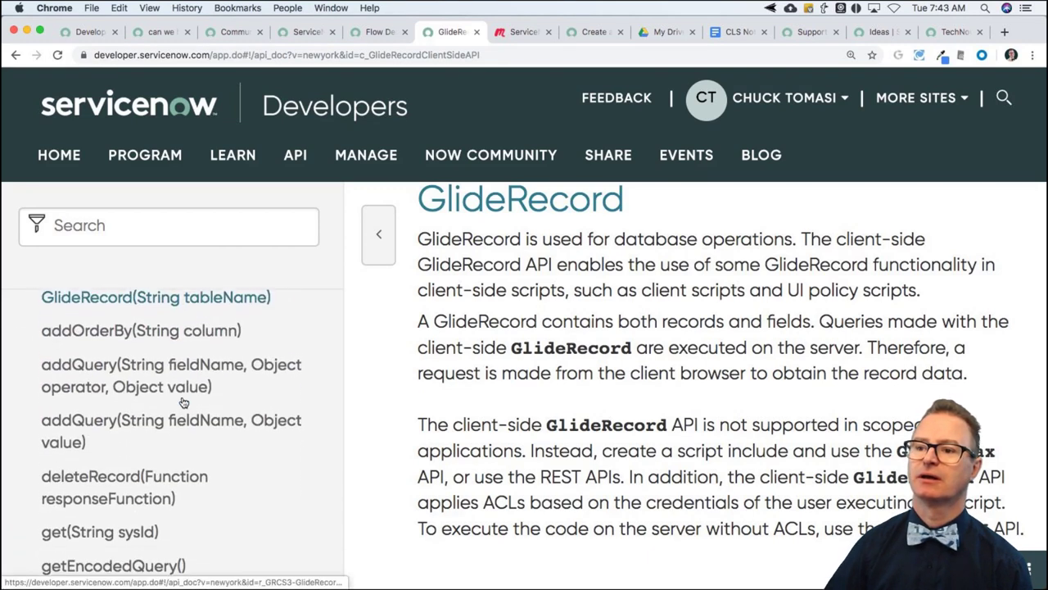
pyautogui.scroll(-2, 183, 401)
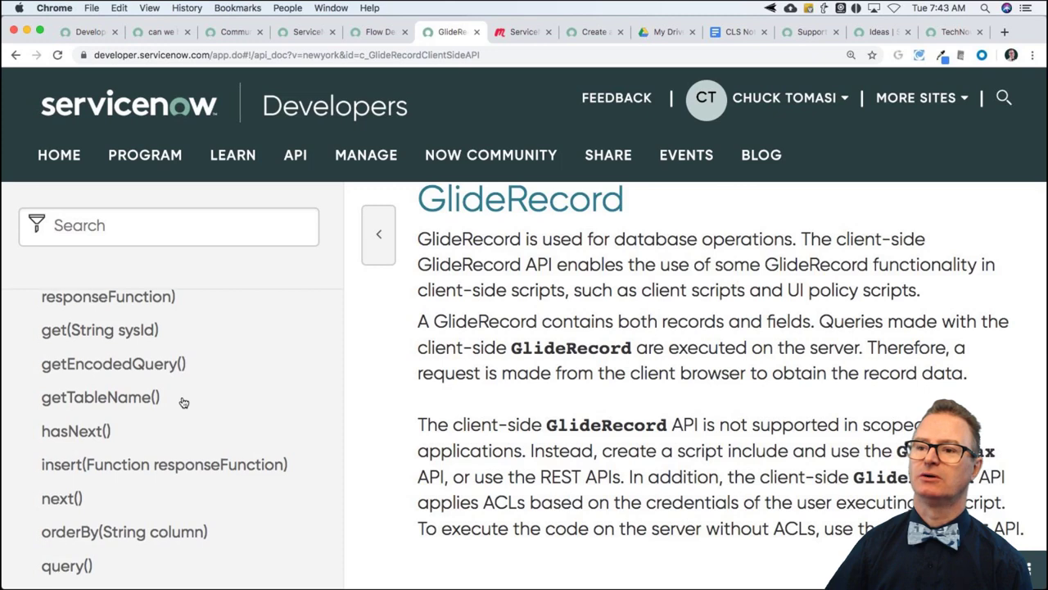
pyautogui.scroll(5, 183, 401)
pyautogui.scroll(2, 183, 401)
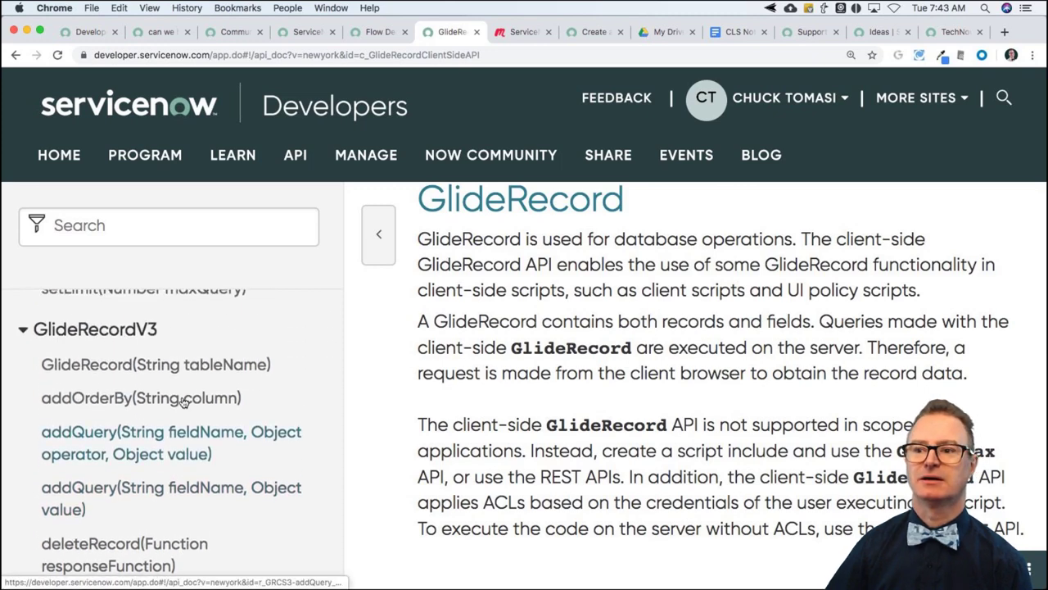
# - Search the Developer site for "choosewindow" and open the chooseWindow(Number firstRow, Number lastRow, Boolean forceCount) method documentation
pyautogui.click(1004, 97)
pyautogui.write('choosewindow')
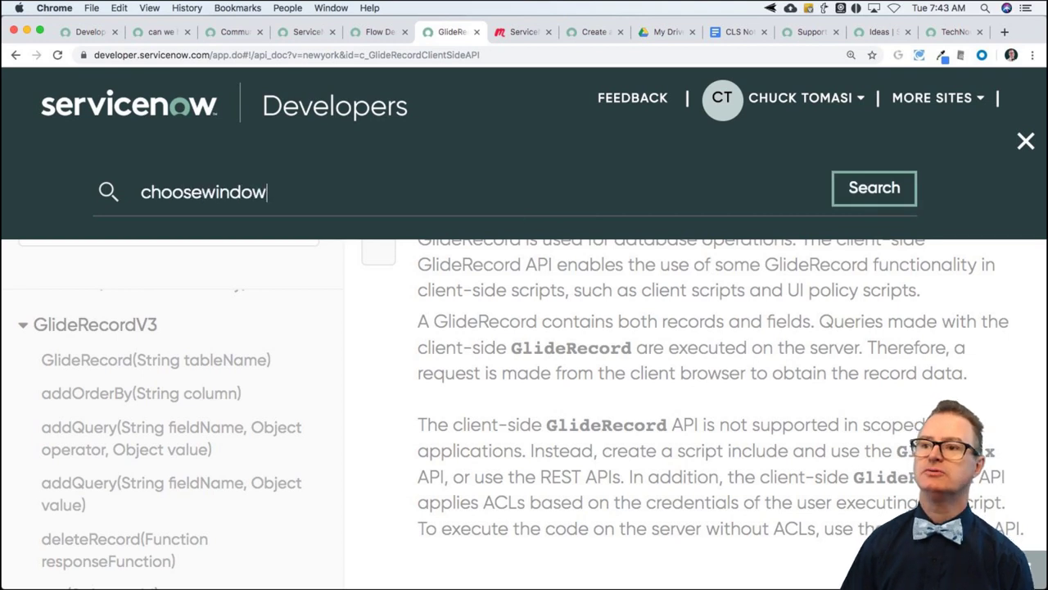
pyautogui.press('Return')
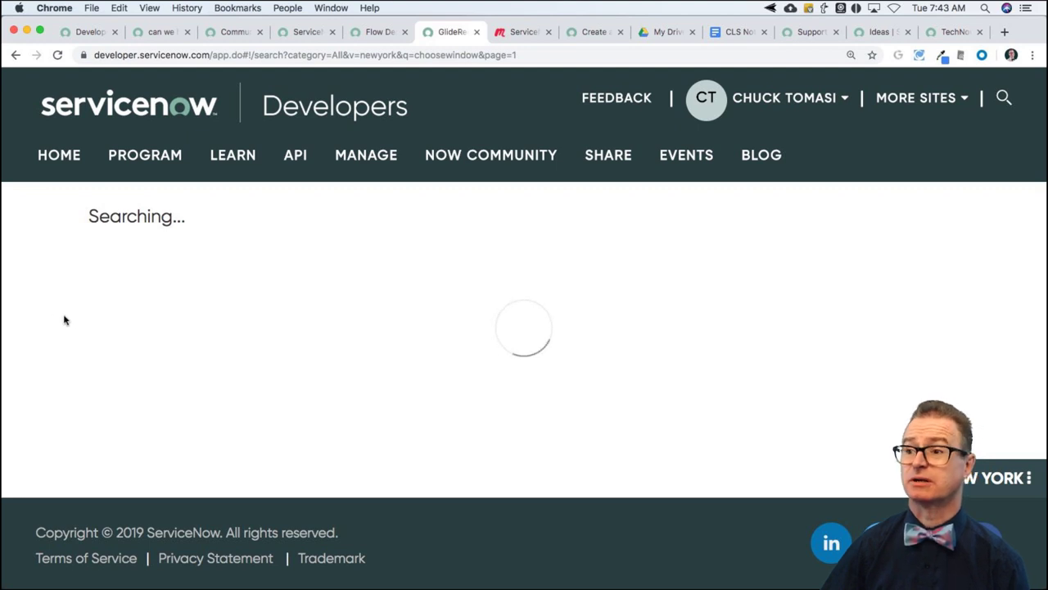
pyautogui.scroll(-3, 65, 368)
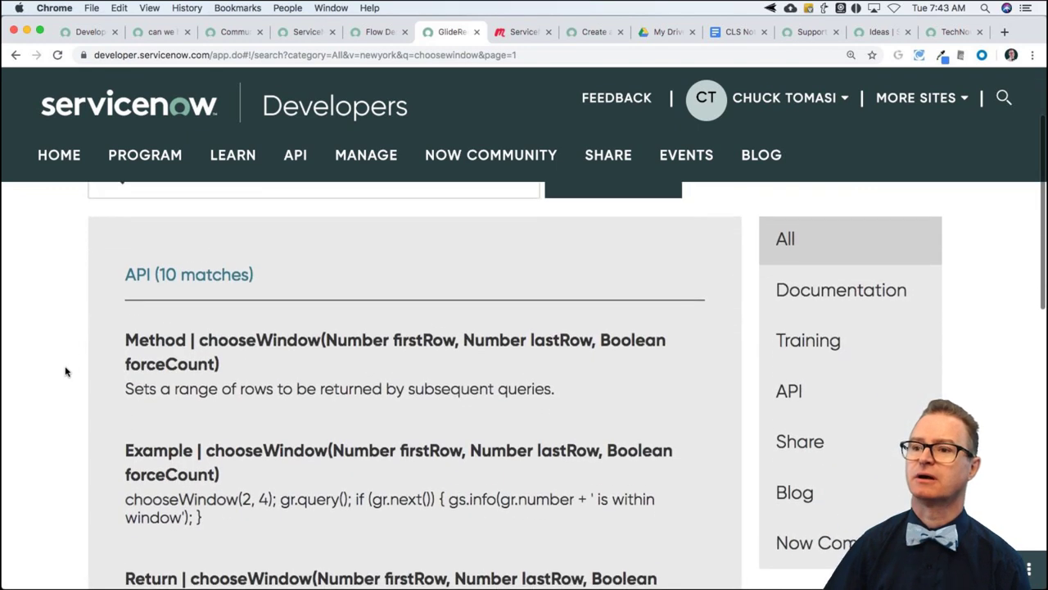
pyautogui.click(308, 334)
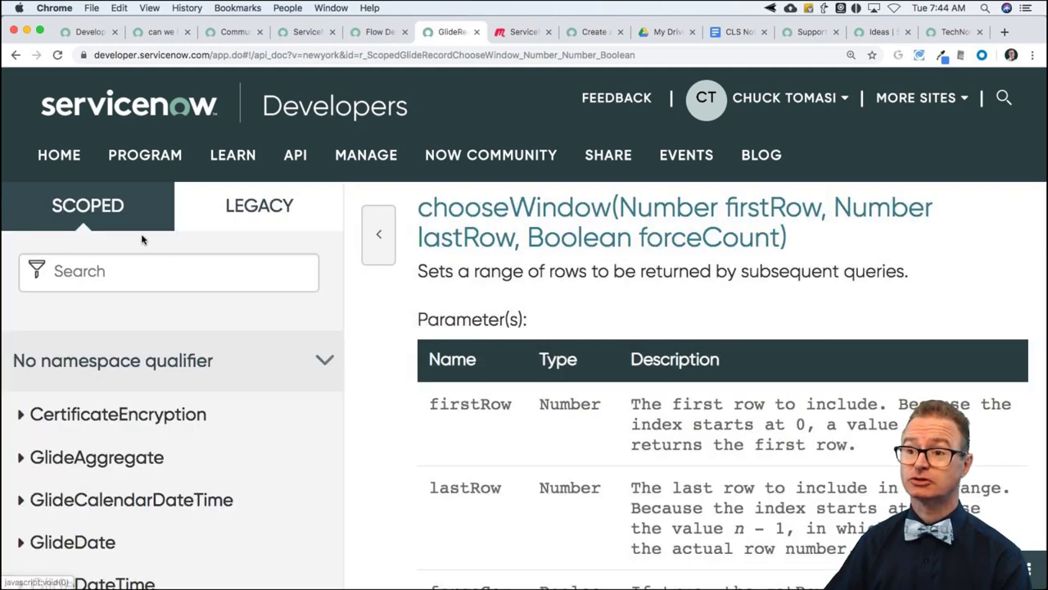
pyautogui.scroll(-9, 252, 467)
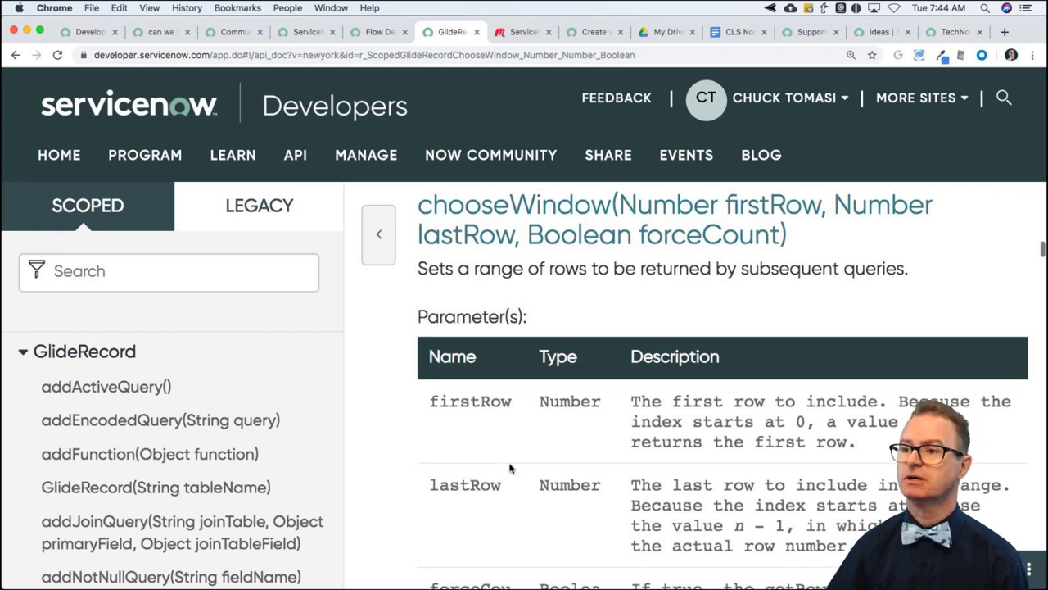
# - Read the firstRow, lastRow and forceCount parameter descriptions of the chooseWindow method
pyautogui.scroll(-3, 504, 462)
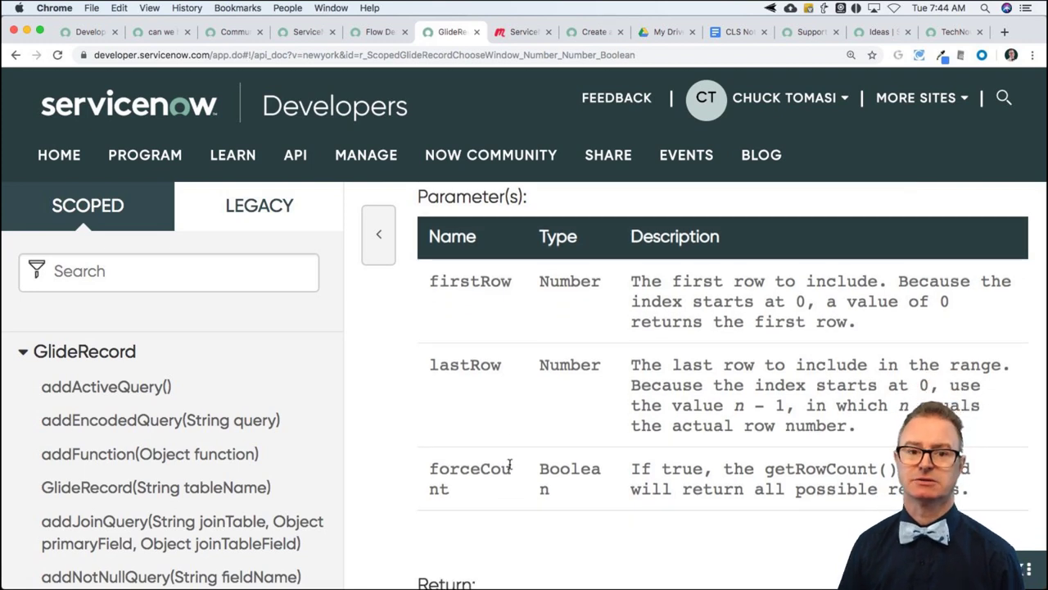
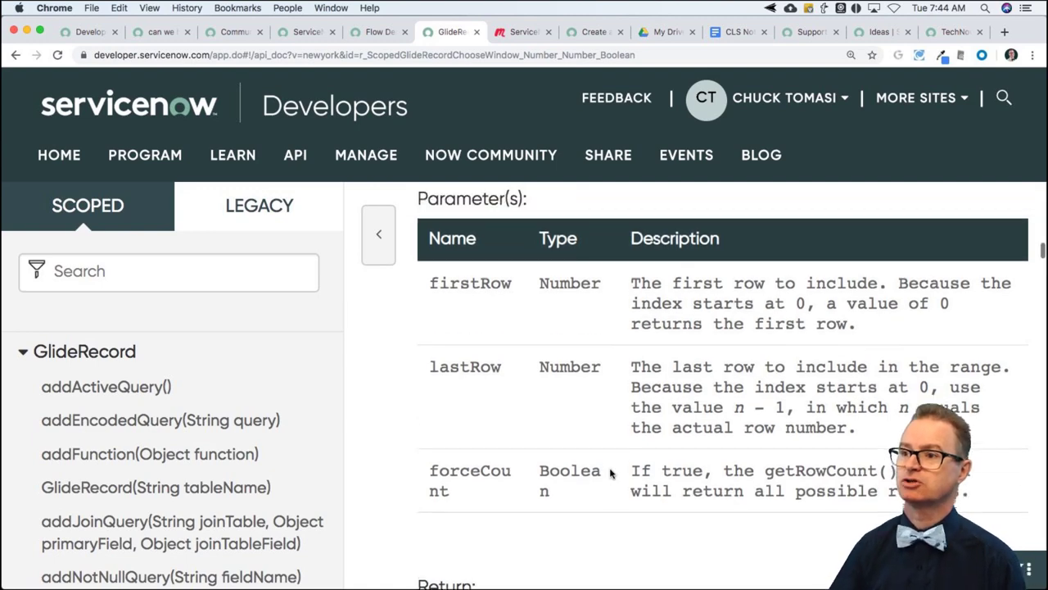
pyautogui.scroll(3, 610, 472)
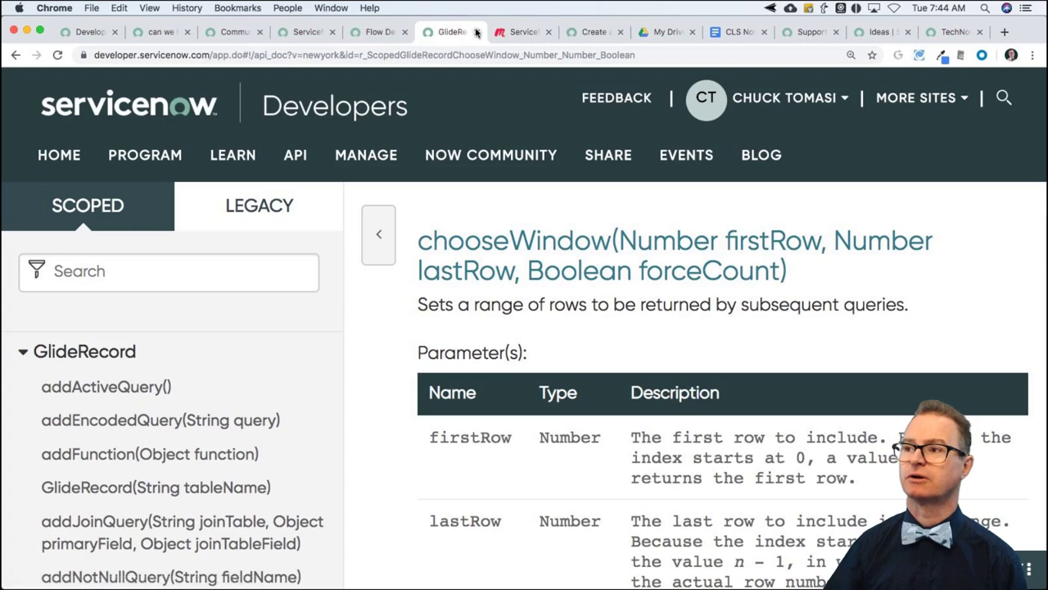
# - In the ServiceNow instance, filter the navigator for "incident", open the Open incidents list and switch the current application to Global
pyautogui.click(162, 32)
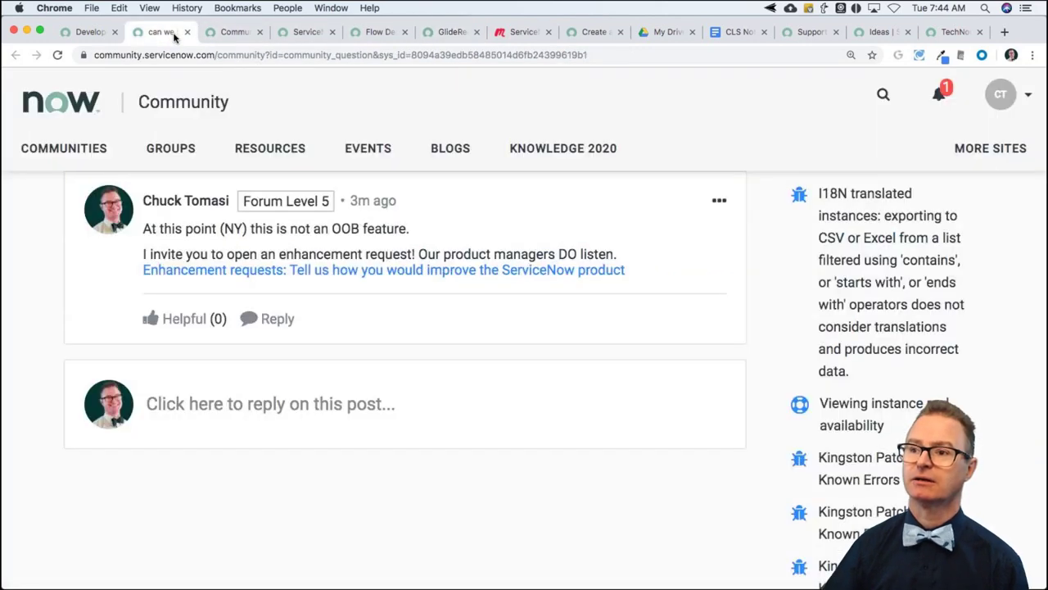
pyautogui.click(304, 32)
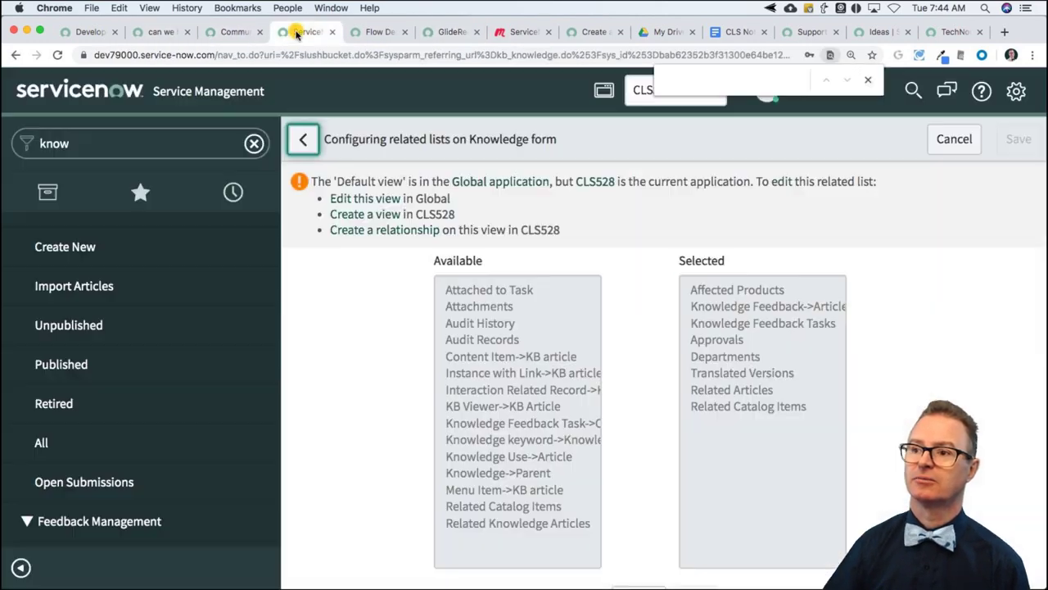
pyautogui.click(130, 143)
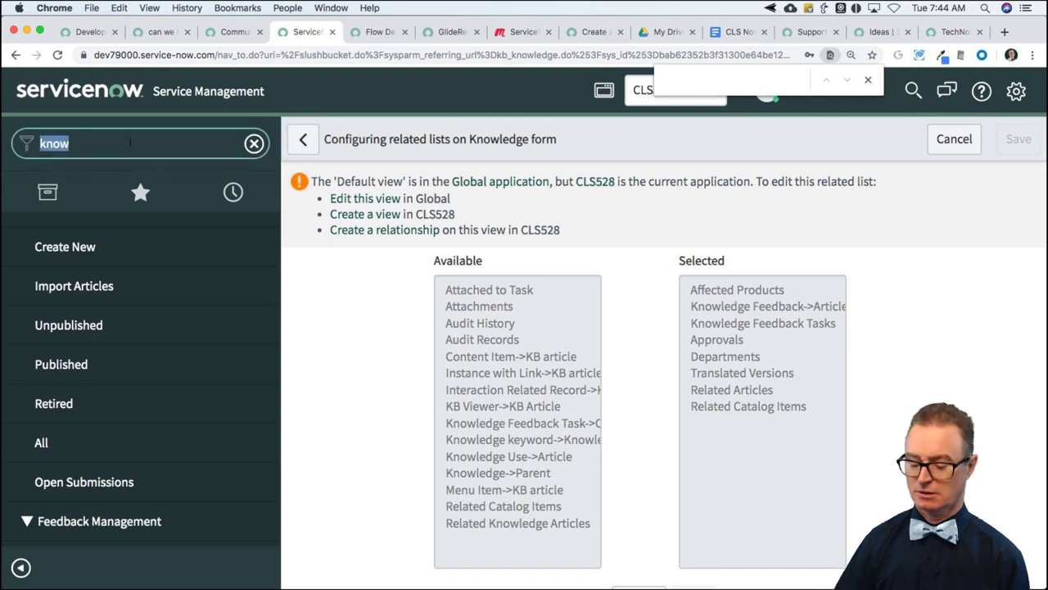
pyautogui.write('incident')
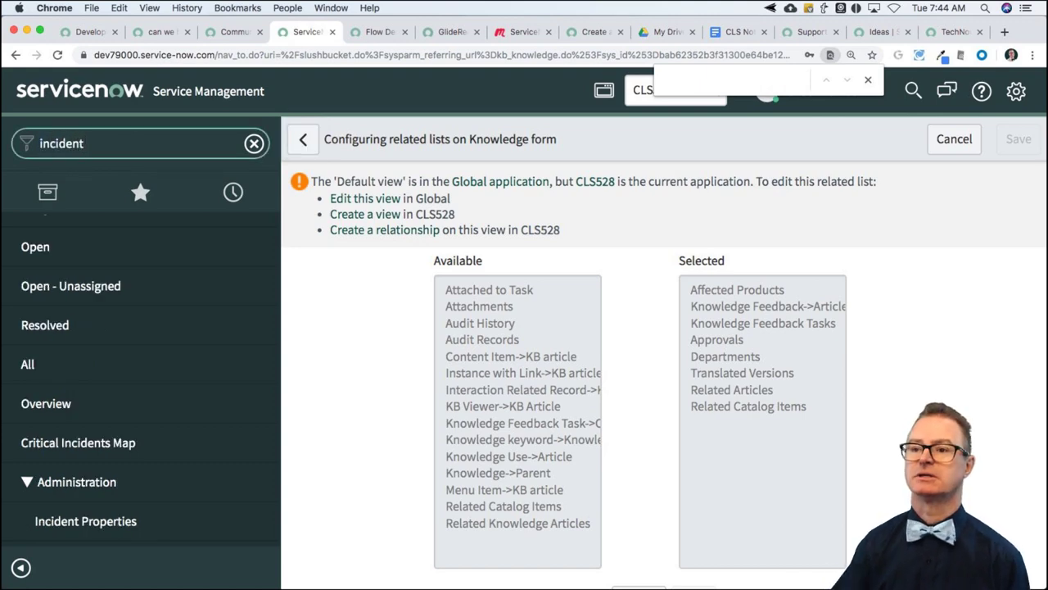
pyautogui.click(107, 248)
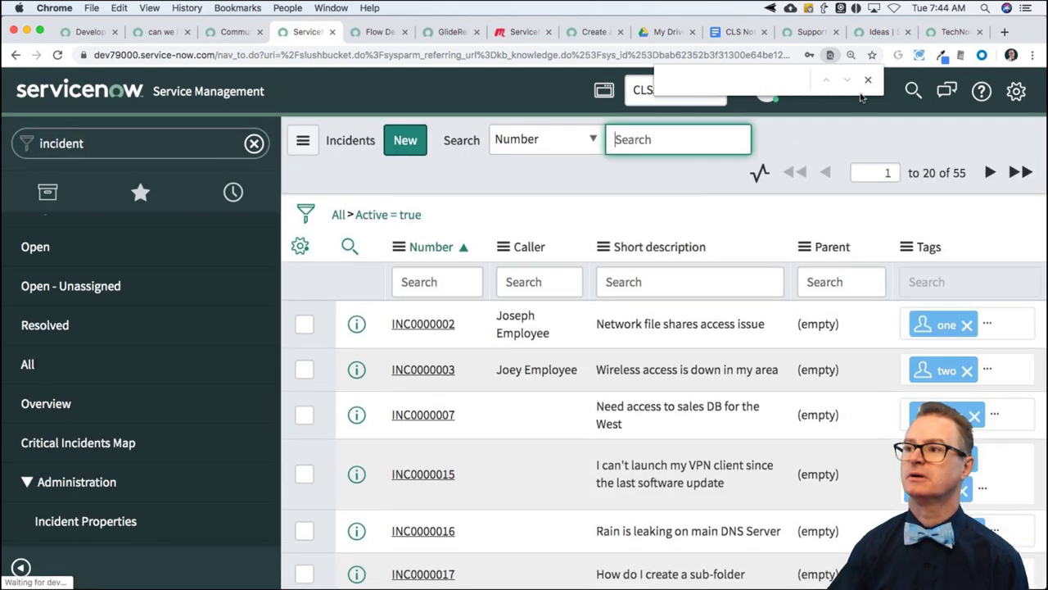
pyautogui.click(688, 97)
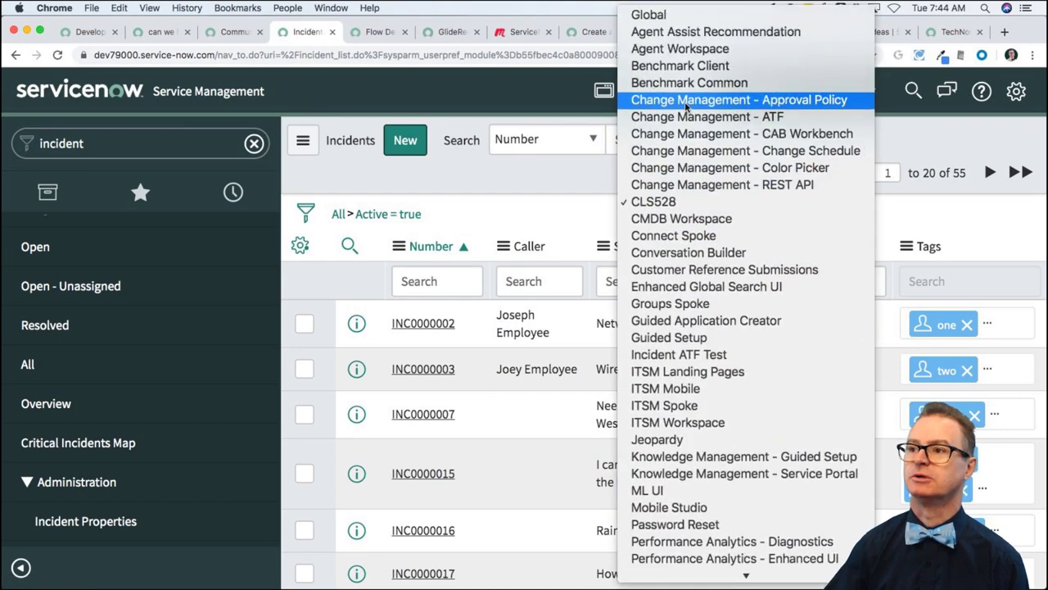
pyautogui.click(676, 14)
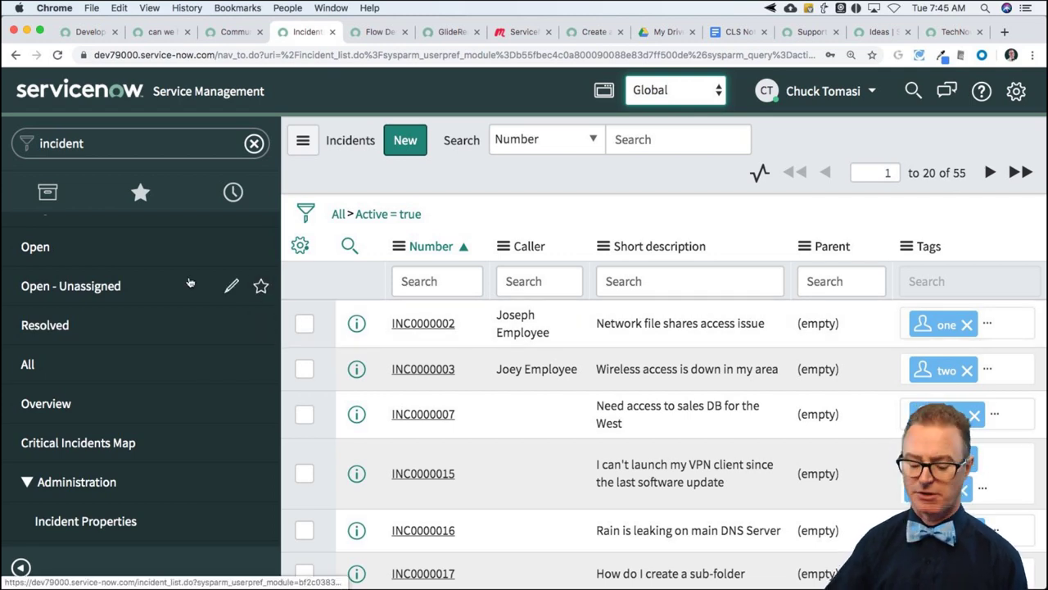
# - Switch to Visual Studio Code for writing the sample script in the empty Untitled-1 file
pyautogui.press('super+space')
pyautogui.write('vs')
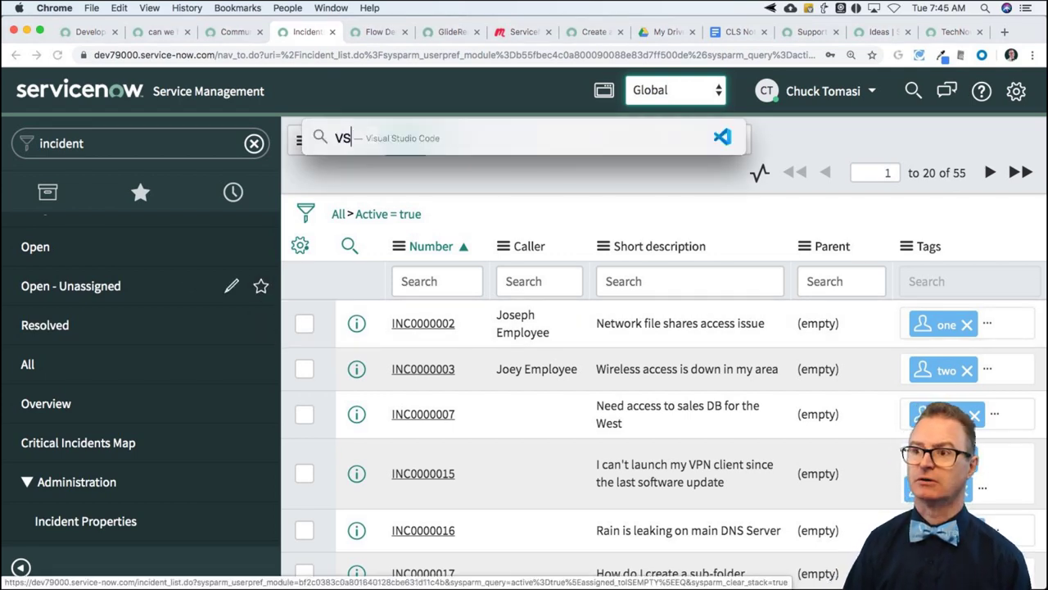
pyautogui.press('Return')
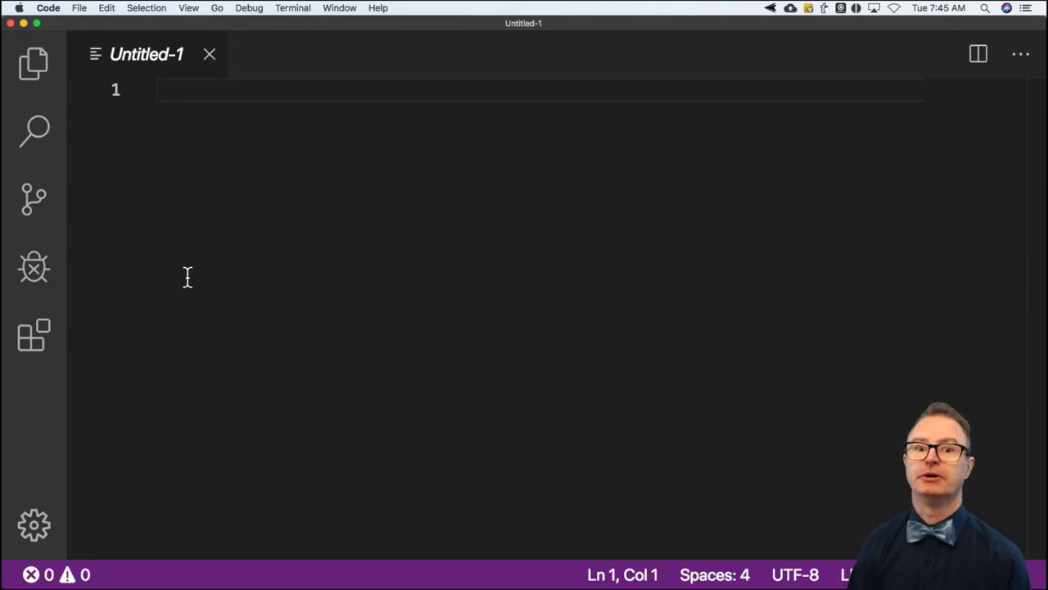
# - Write the first line of the script as var incGr = new GlideRecord('incident'); and start a new line below it
pyautogui.write('car')
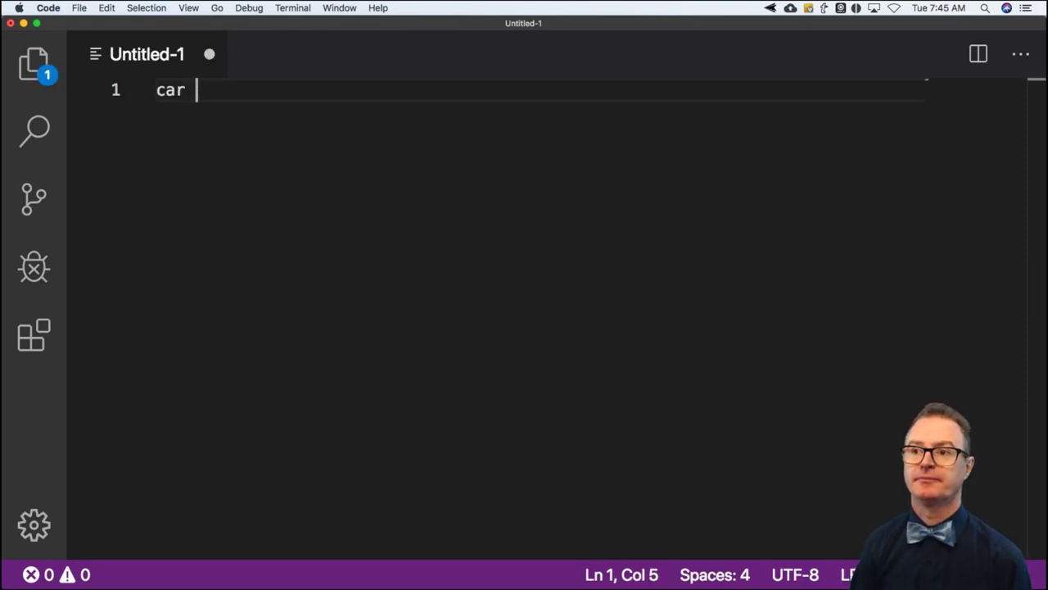
pyautogui.press('BackSpace')
pyautogui.press('BackSpace')
pyautogui.press('BackSpace')
pyautogui.press('BackSpace')
pyautogui.write('var ')
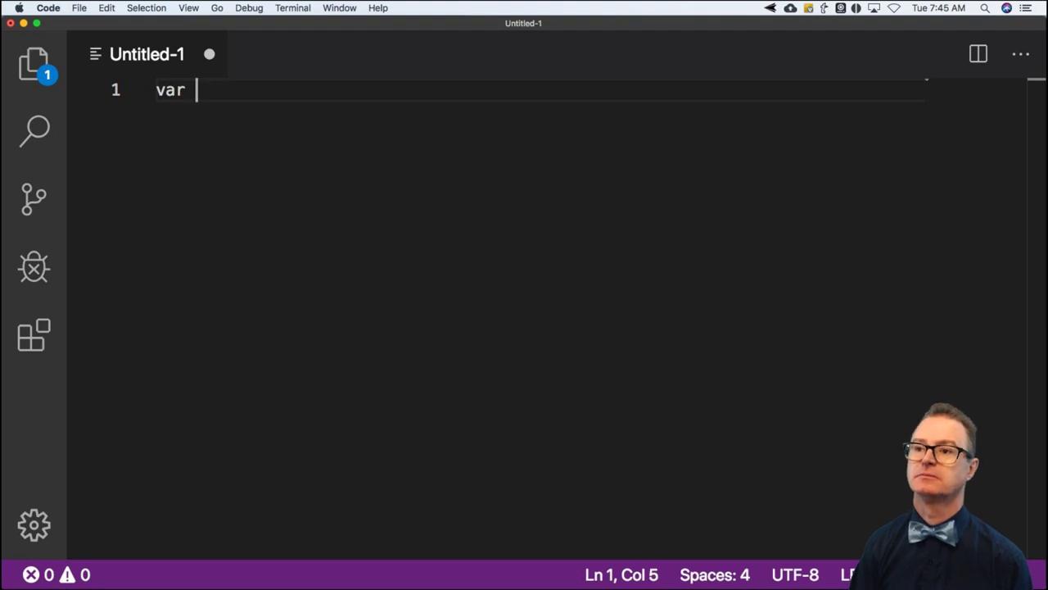
pyautogui.write('incG')
pyautogui.write('new ')
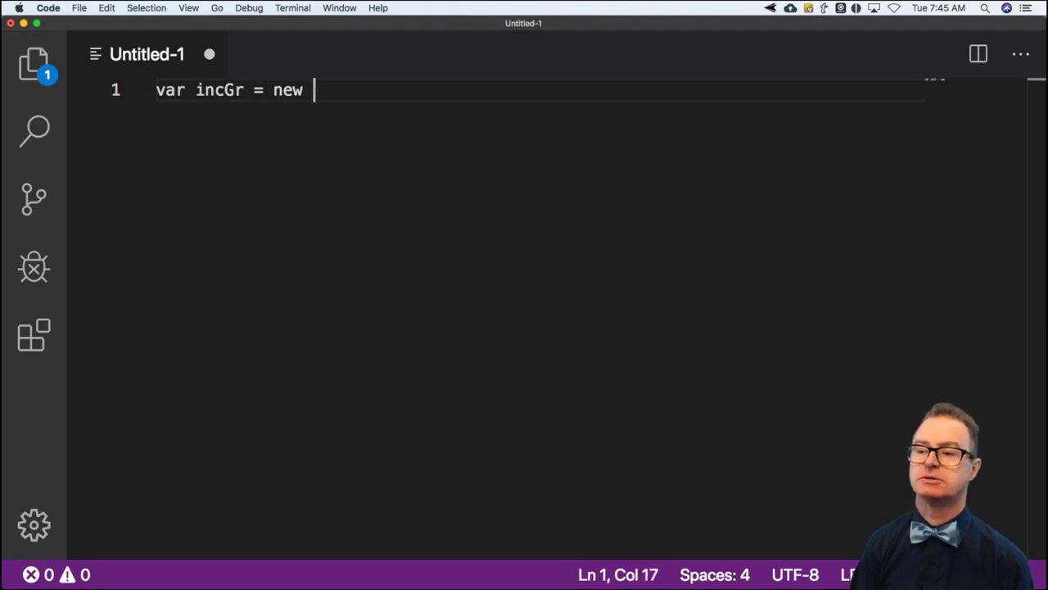
pyautogui.write("GlideRecord('inc")
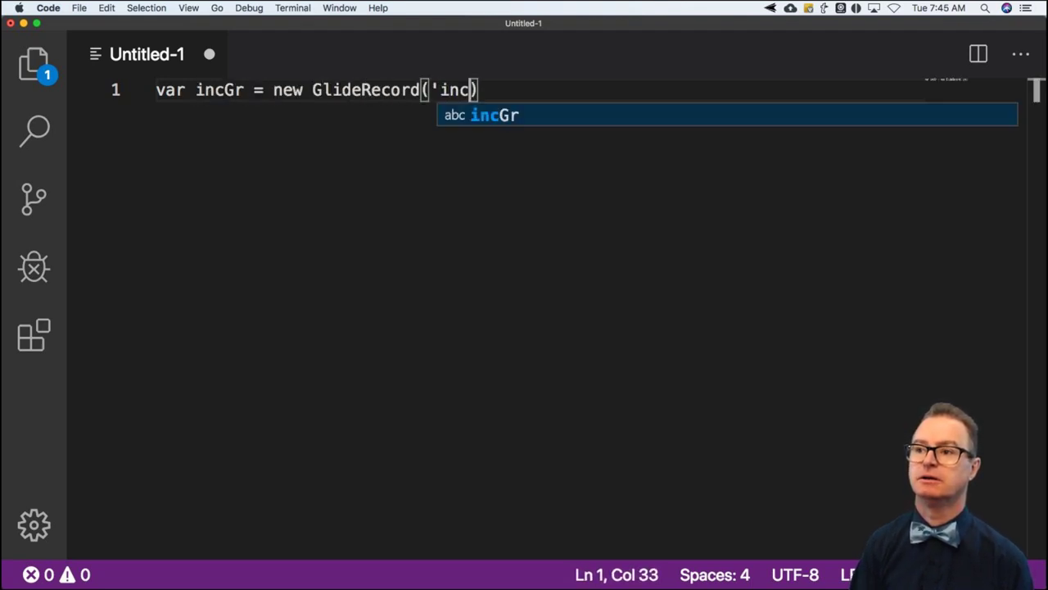
pyautogui.write('die')
pyautogui.press('BackSpace')
pyautogui.press('BackSpace')
pyautogui.press('BackSpace')
pyautogui.write("ident')")
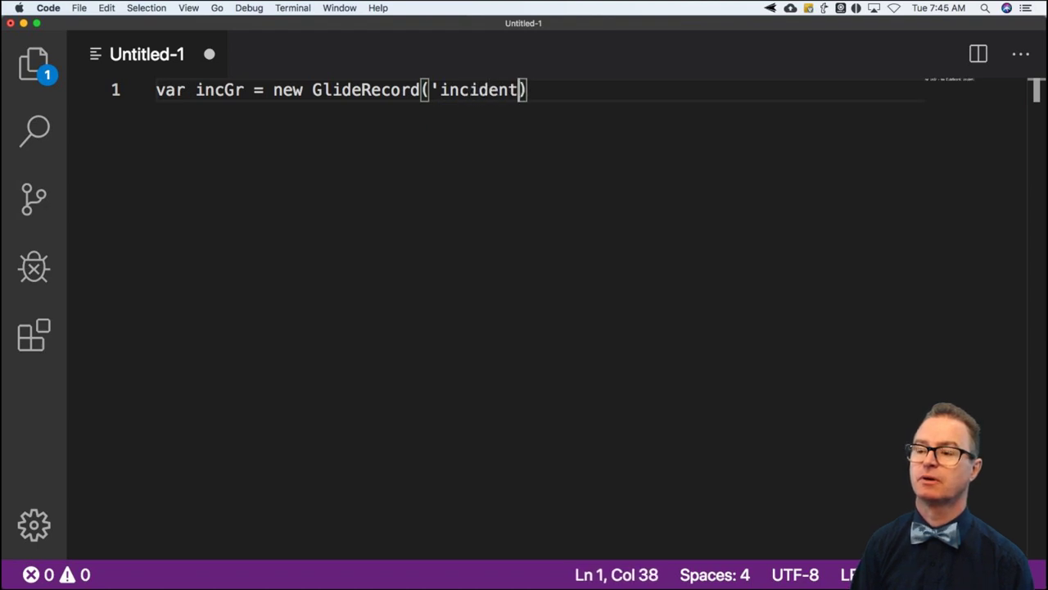
pyautogui.write(';')
pyautogui.press('Return')
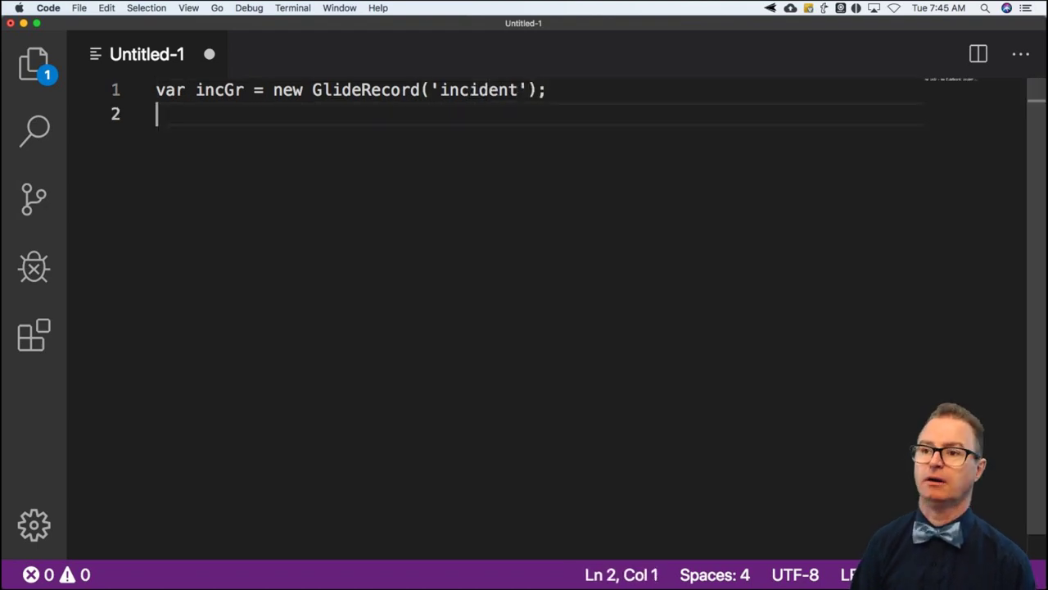
# - Add the call incGr.chooseWindow() with empty parentheses on the second line of the script
pyautogui.write('ingGR')
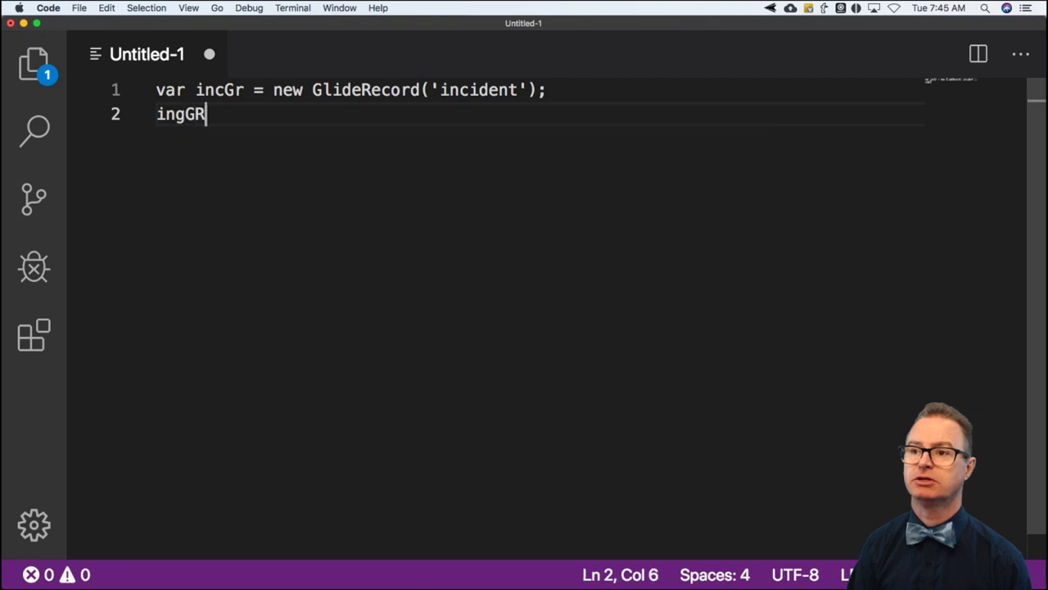
pyautogui.press('BackSpace')
pyautogui.press('BackSpace')
pyautogui.press('BackSpace')
pyautogui.write('c.')
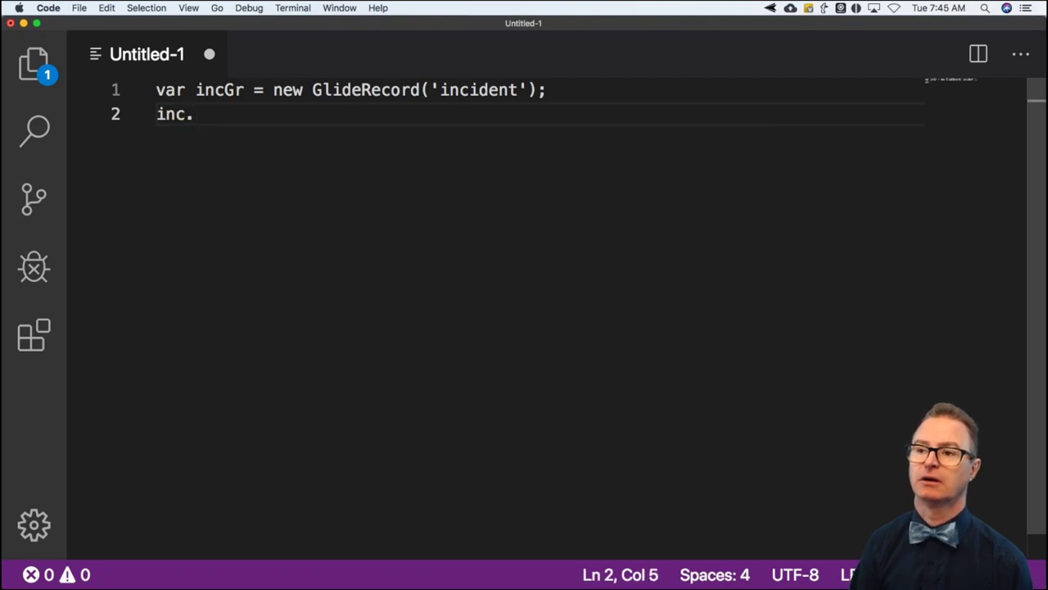
pyautogui.press('BackSpace')
pyautogui.write('Gr.choo')
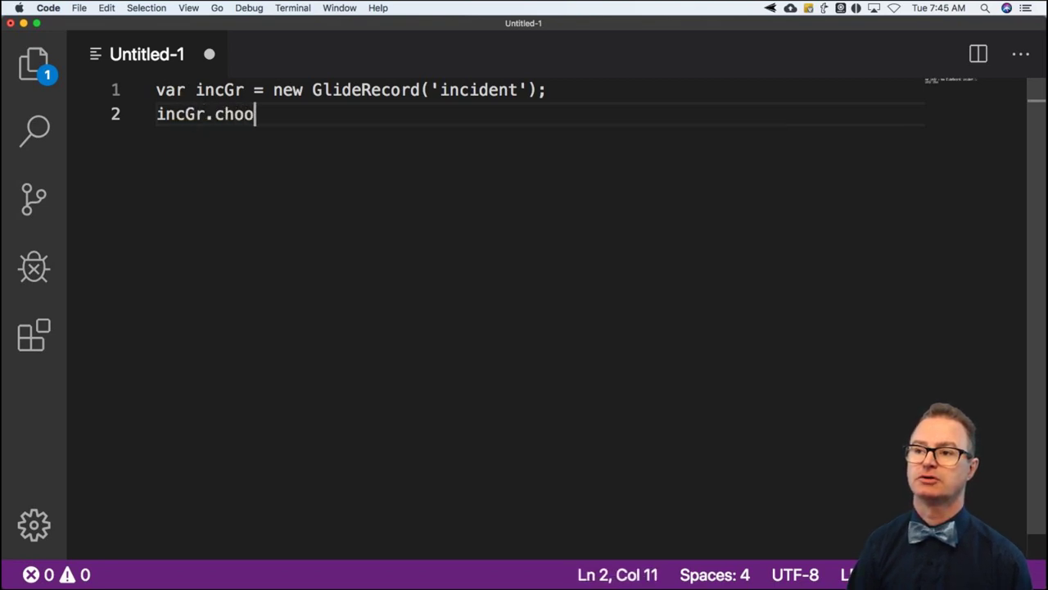
pyautogui.write('seWinwodw')
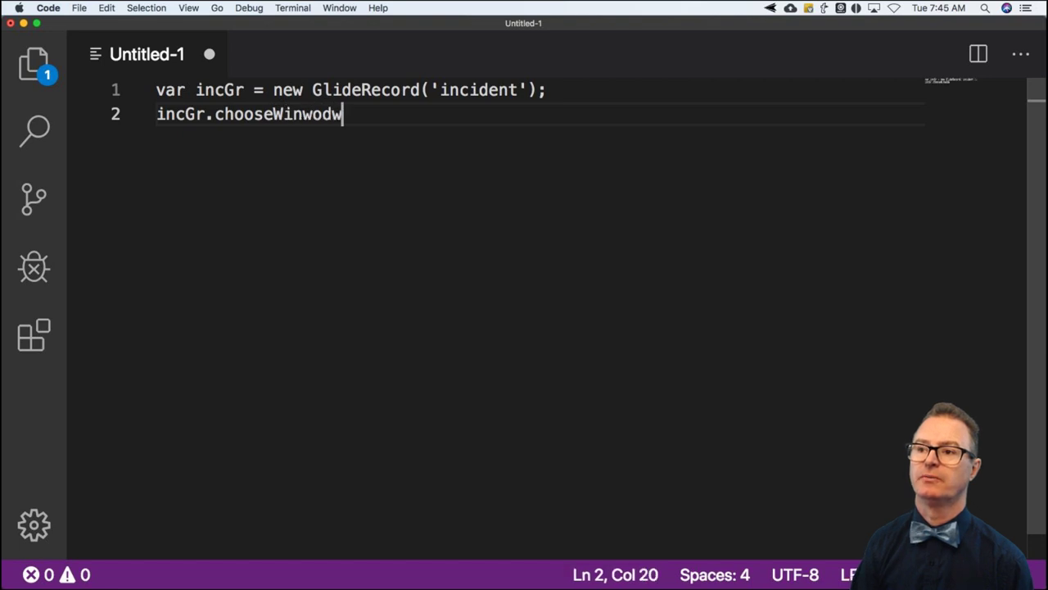
pyautogui.press('BackSpace')
pyautogui.press('BackSpace')
pyautogui.press('BackSpace')
pyautogui.press('BackSpace')
pyautogui.write('dow(')
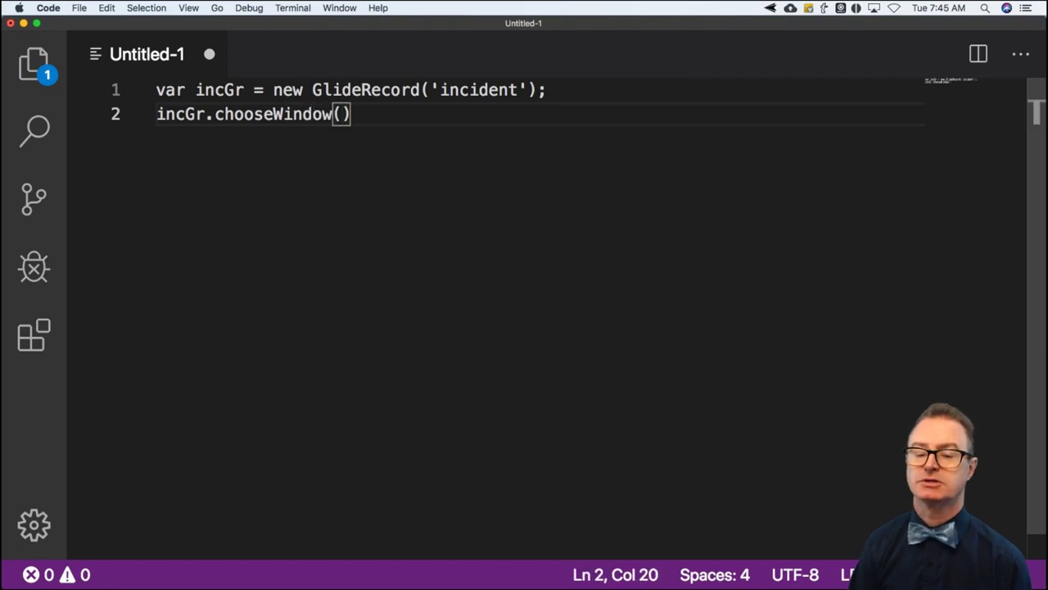
# - Switch to Chrome and check the chooseWindow parameter table on the Developer site's API page
pyautogui.press('super+Tab')
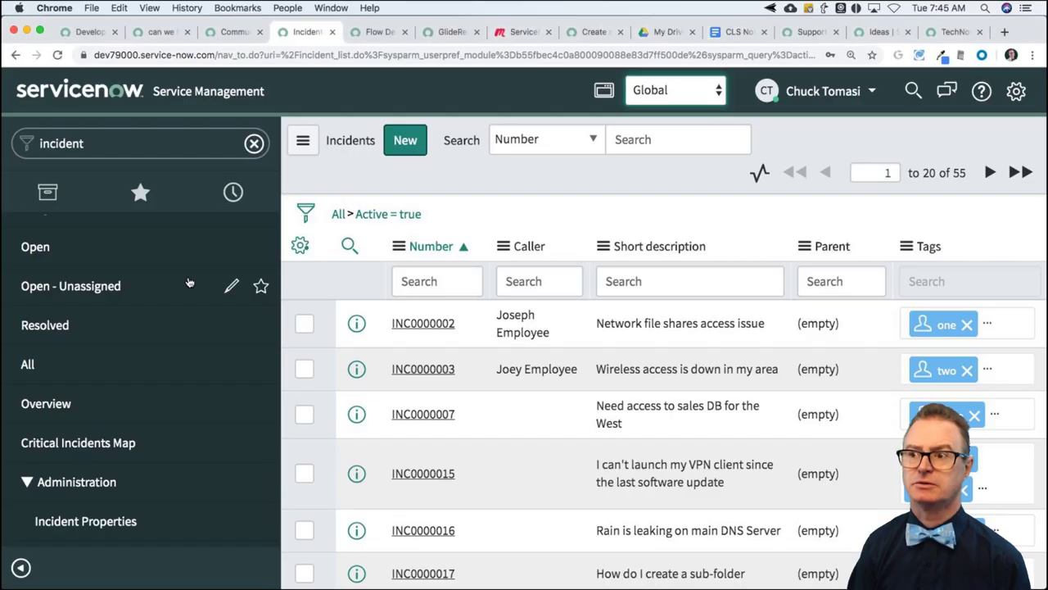
pyautogui.hotkey('ctrl', 'Tab')
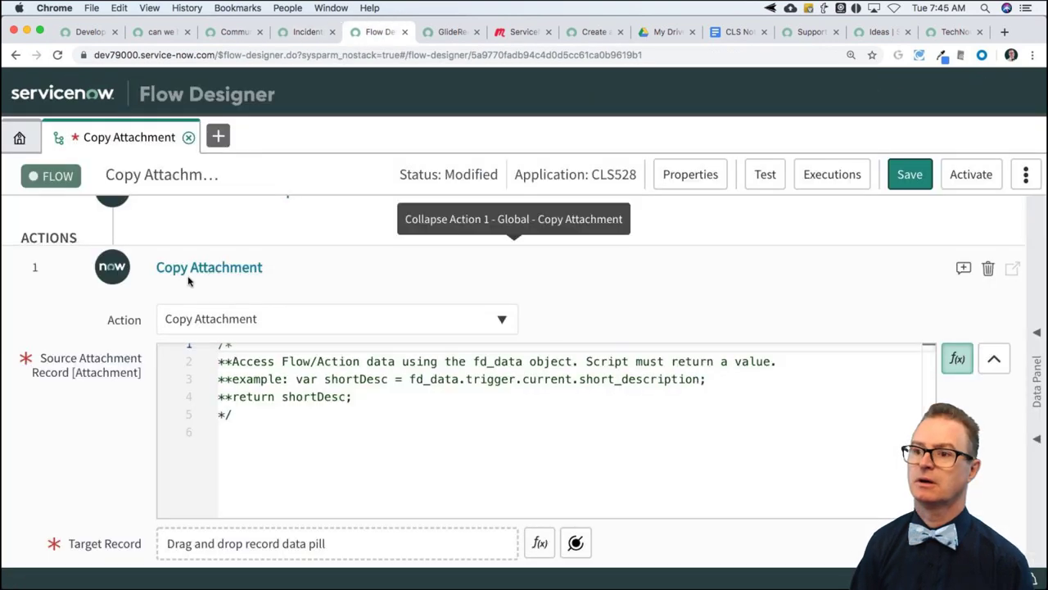
pyautogui.hotkey('ctrl', 'Tab')
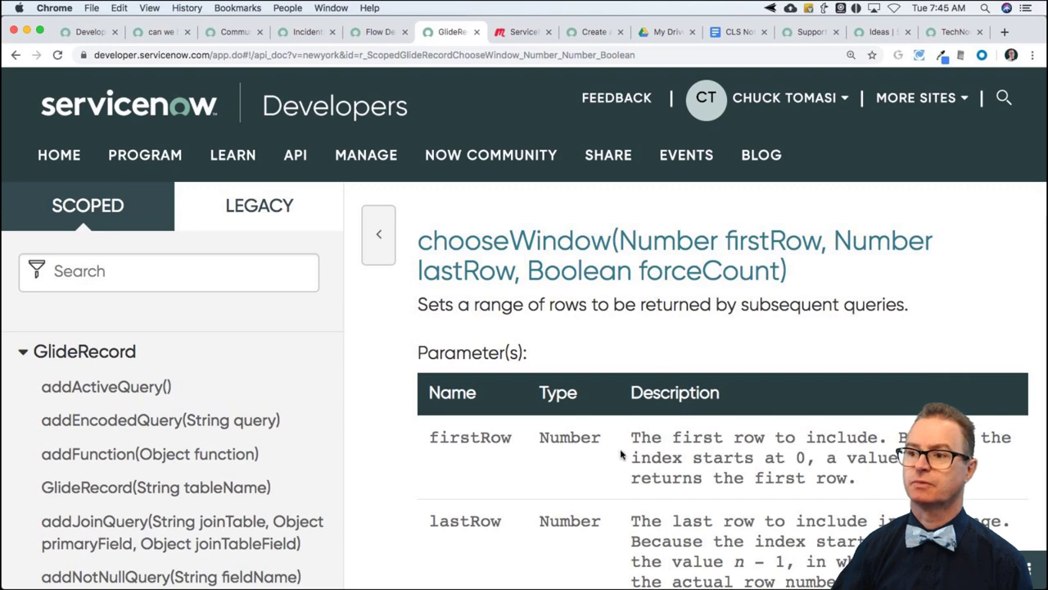
pyautogui.scroll(-4, 623, 451)
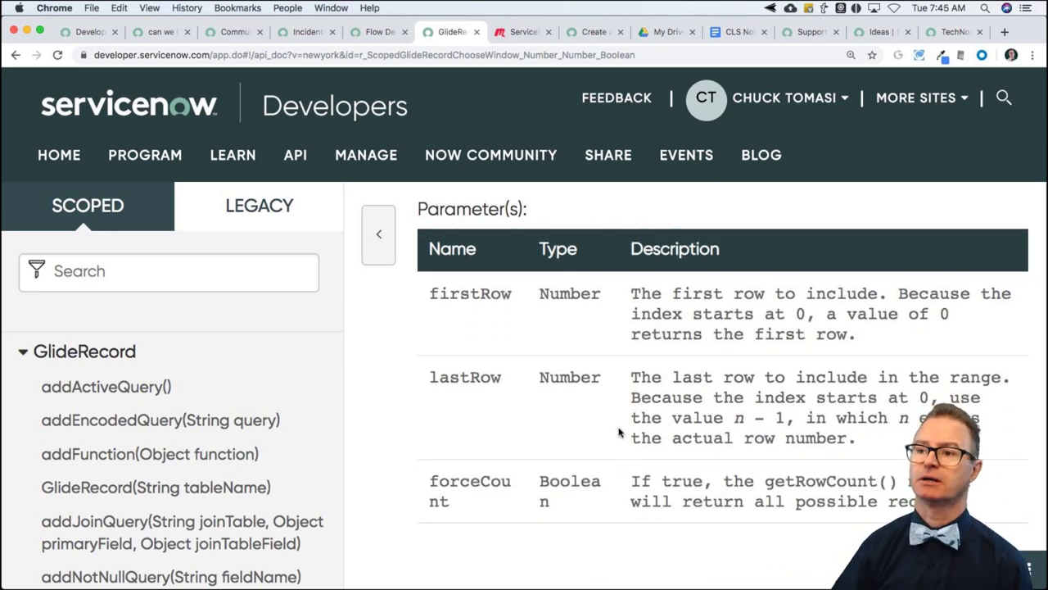
# - Back in Visual Studio Code, insert the lines var start = 0; and var count = 5; above the GlideRecord declaration
pyautogui.press('super+Tab')
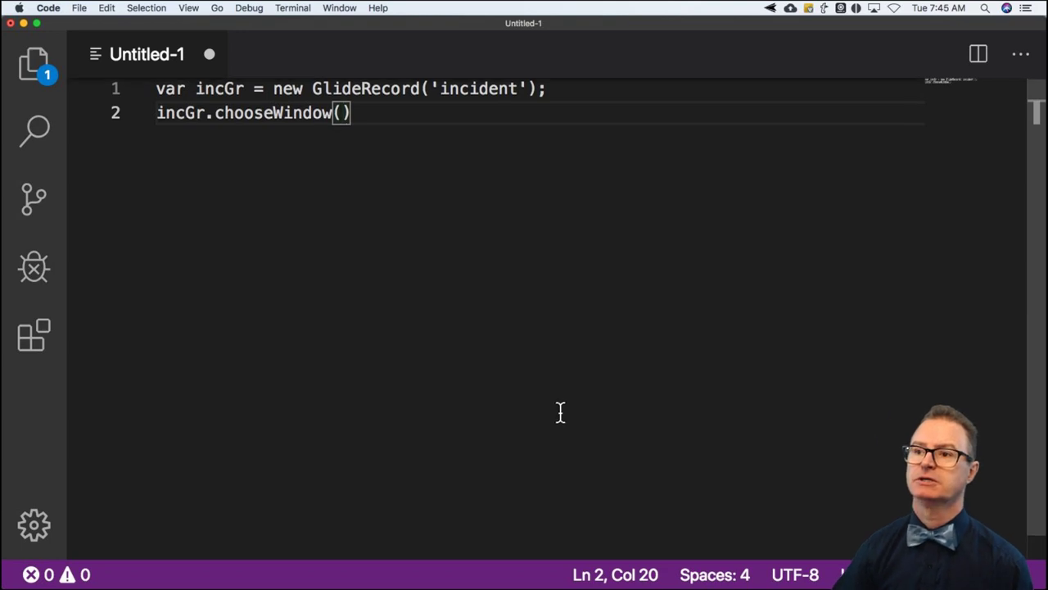
pyautogui.click(157, 88)
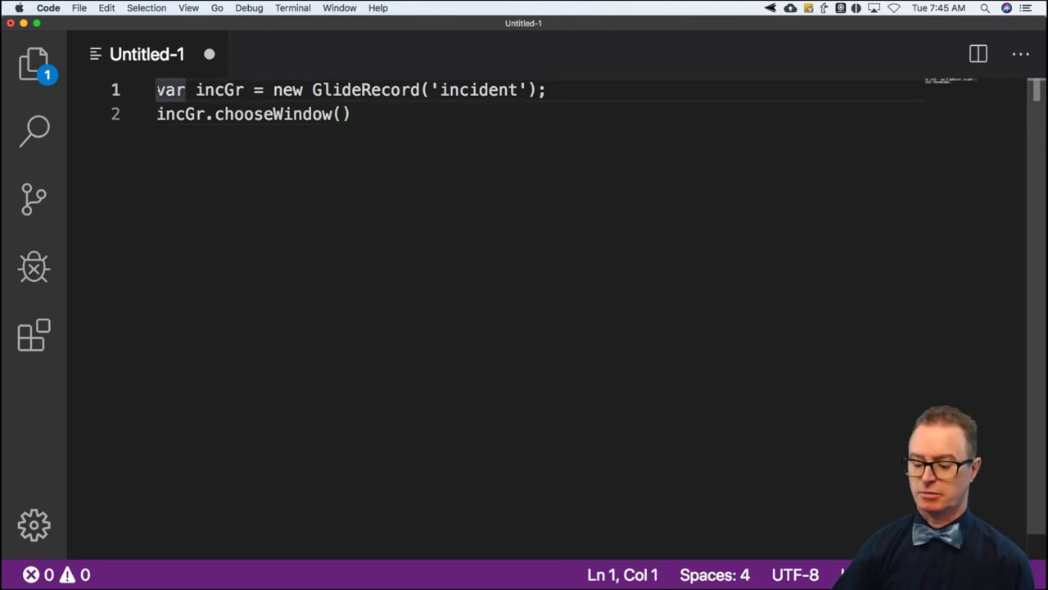
pyautogui.press('Return')
pyautogui.click(157, 89)
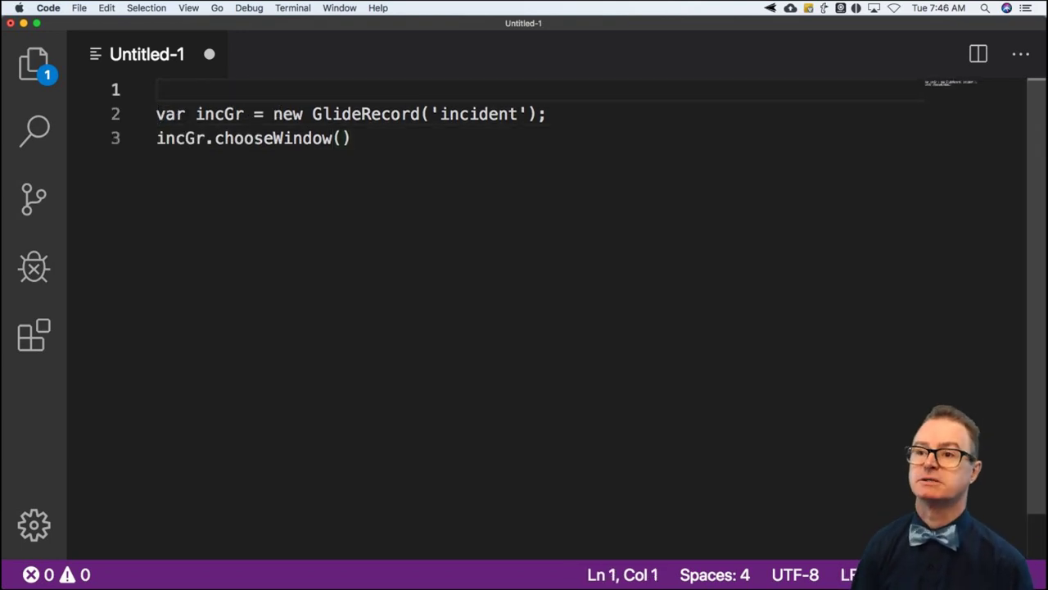
pyautogui.write('var start ')
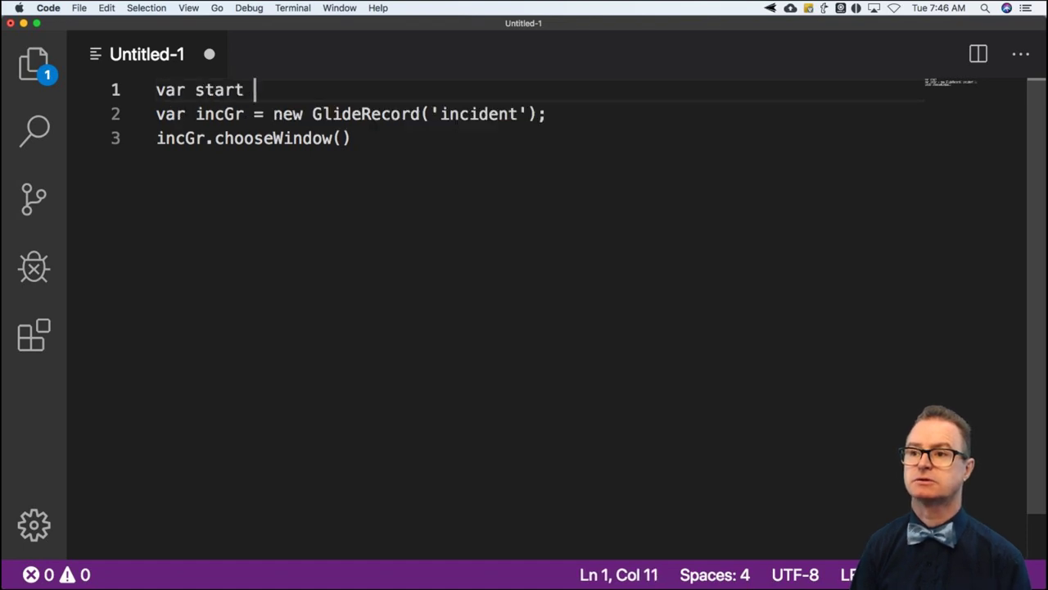
pyautogui.write('= 0;')
pyautogui.press('Return')
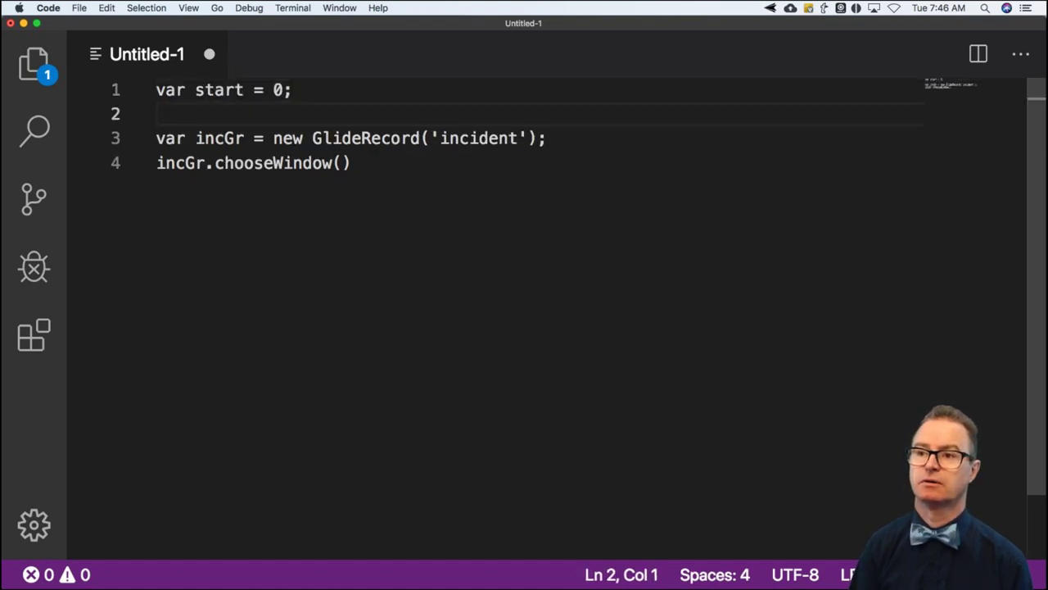
pyautogui.write('var count = ')
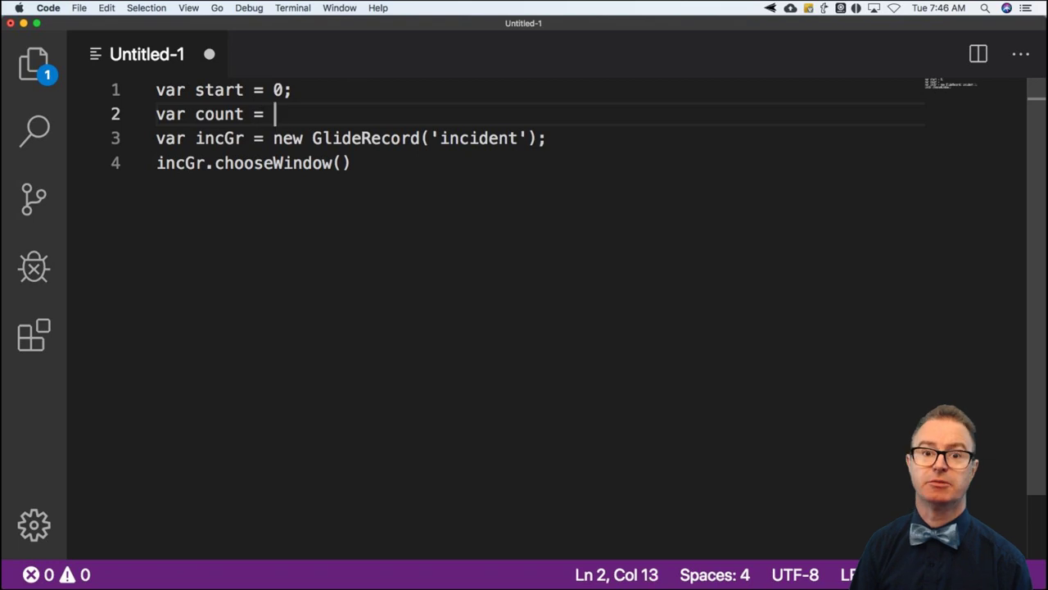
pyautogui.write('5;')
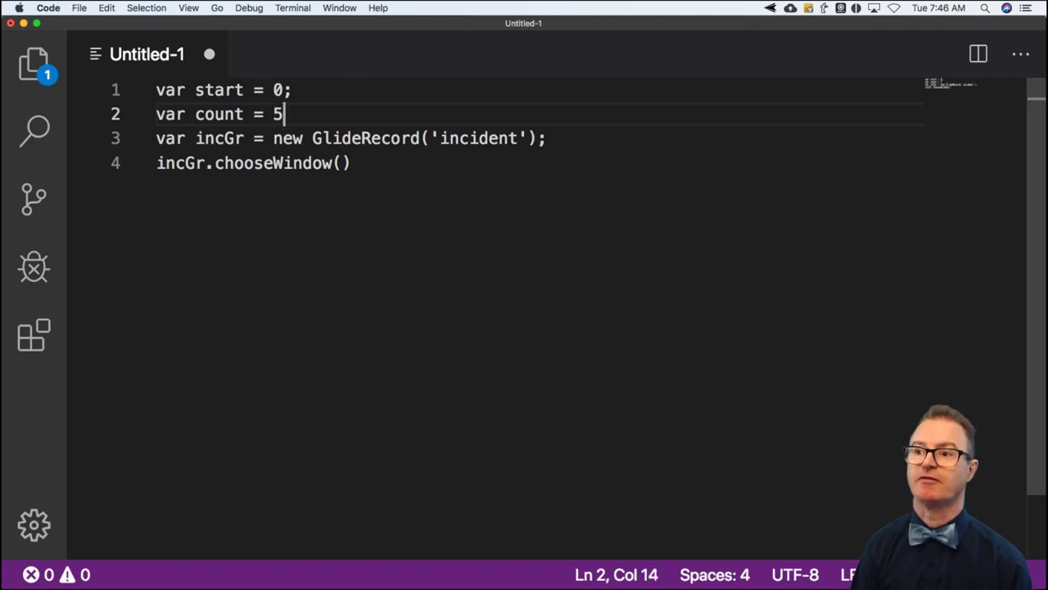
# - Fill the chooseWindow parentheses with the arguments start, start + count
pyautogui.click(343, 166)
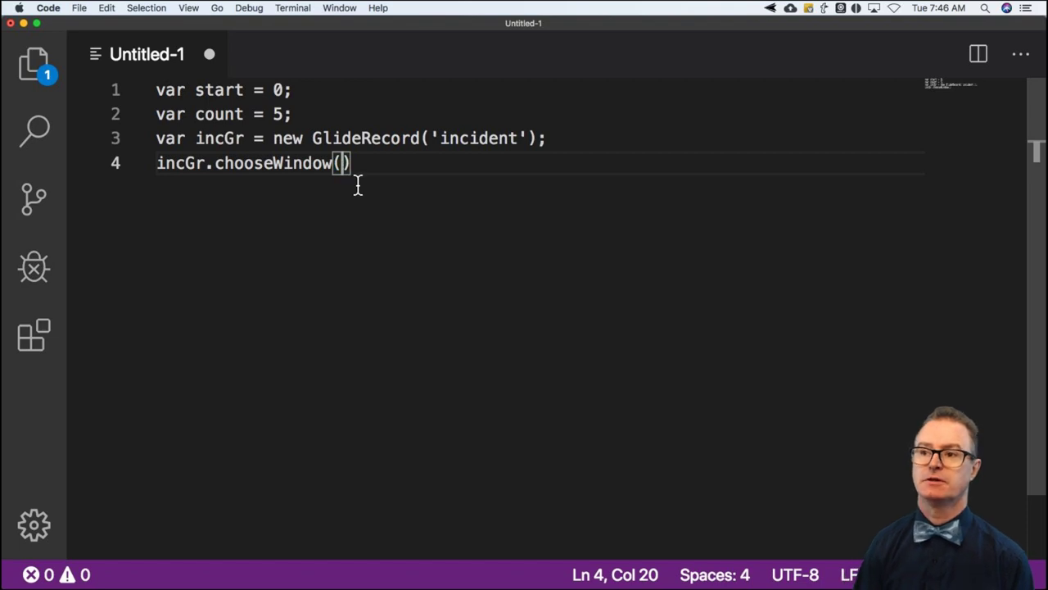
pyautogui.write('start, start+')
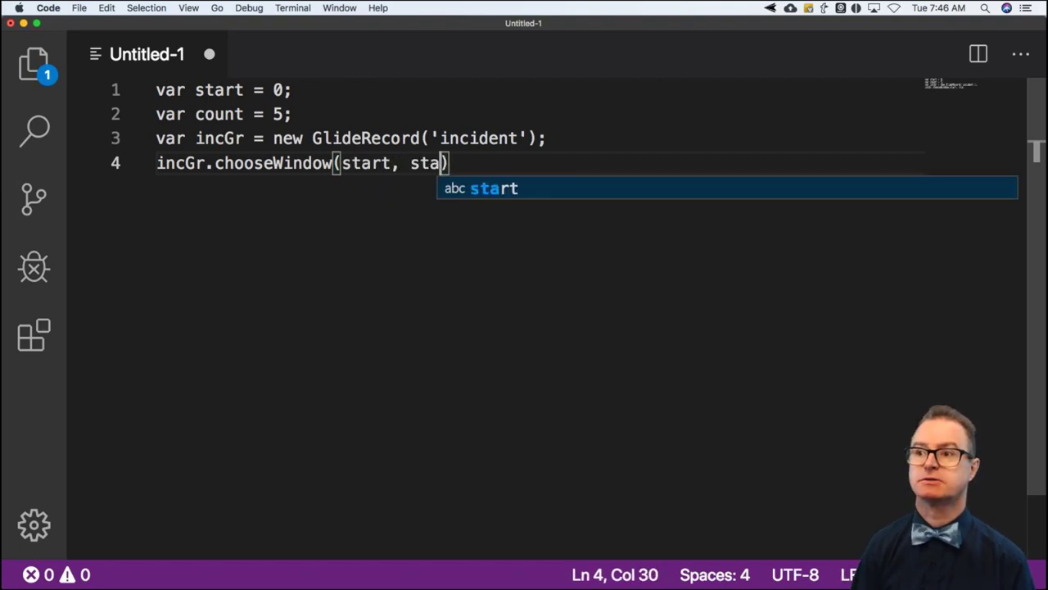
pyautogui.press('BackSpace')
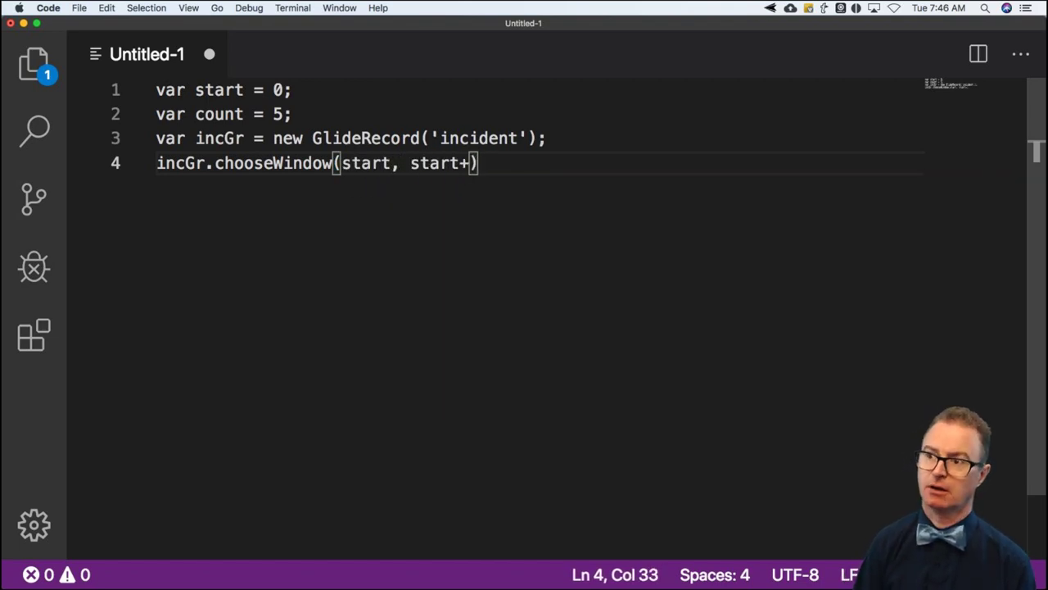
pyautogui.press('BackSpace')
pyautogui.write('= cou')
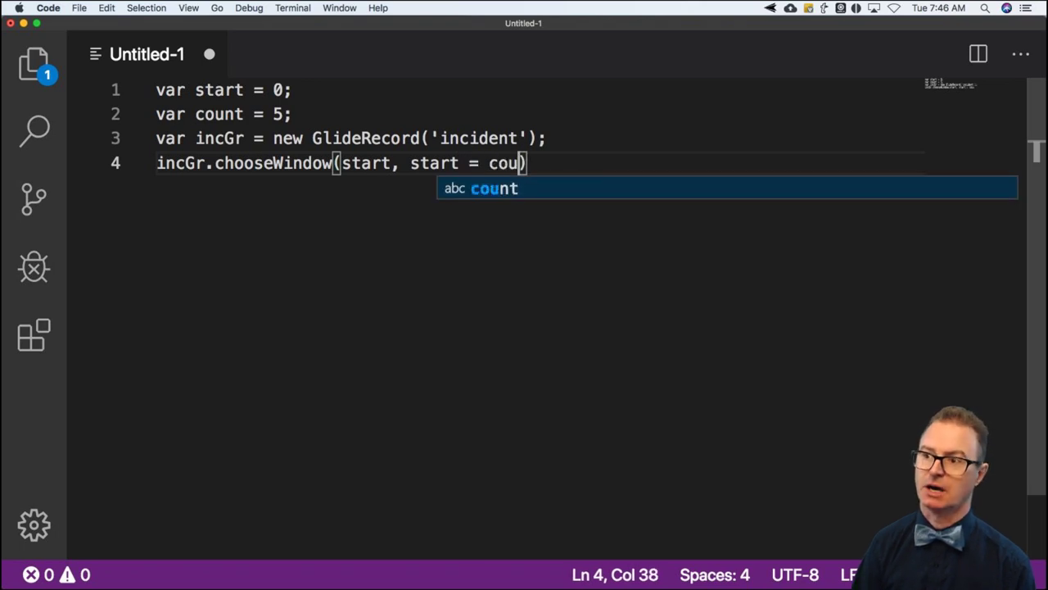
pyautogui.write('nt')
pyautogui.press('Escape')
pyautogui.press('Left')
pyautogui.press('Left')
pyautogui.press('Left')
pyautogui.press('Left')
pyautogui.press('Left')
pyautogui.press('Left')
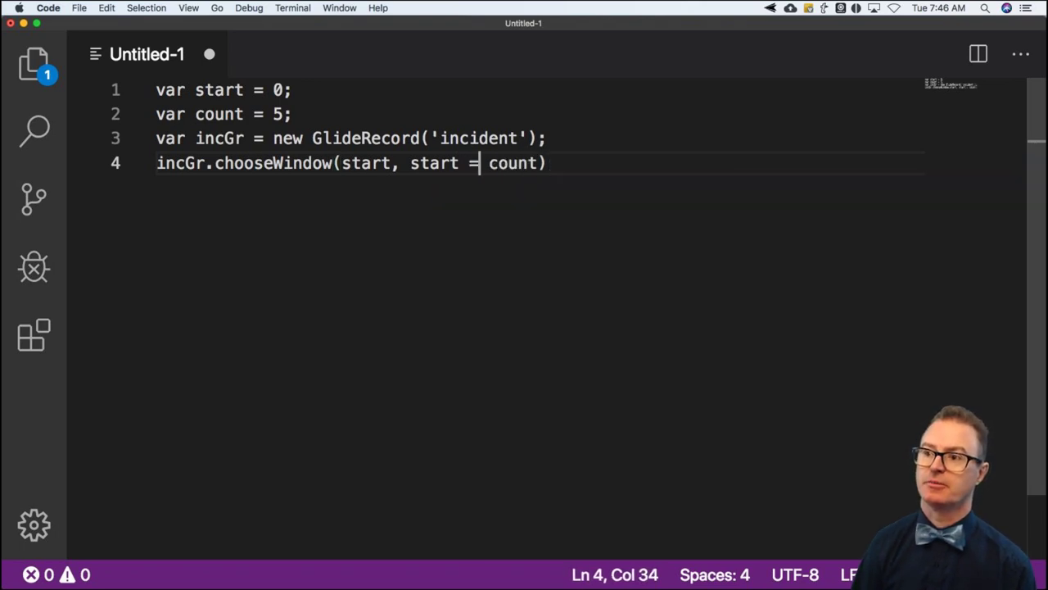
pyautogui.press('BackSpace')
pyautogui.write('+')
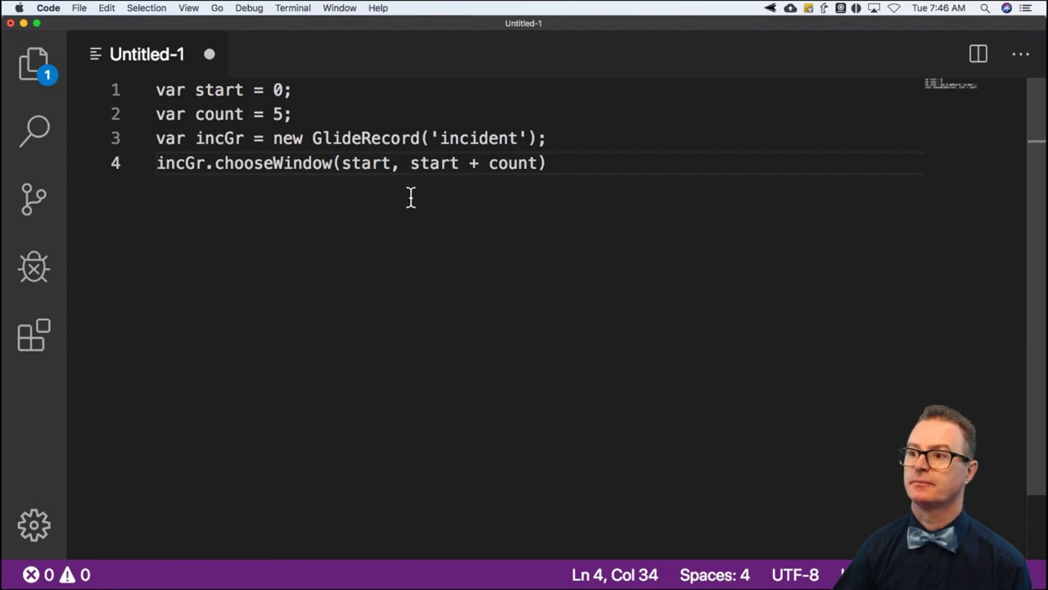
# - Switch to Chrome and check the forceCount parameter in the chooseWindow parameter table
pyautogui.click(553, 163)
pyautogui.press('super+Tab')
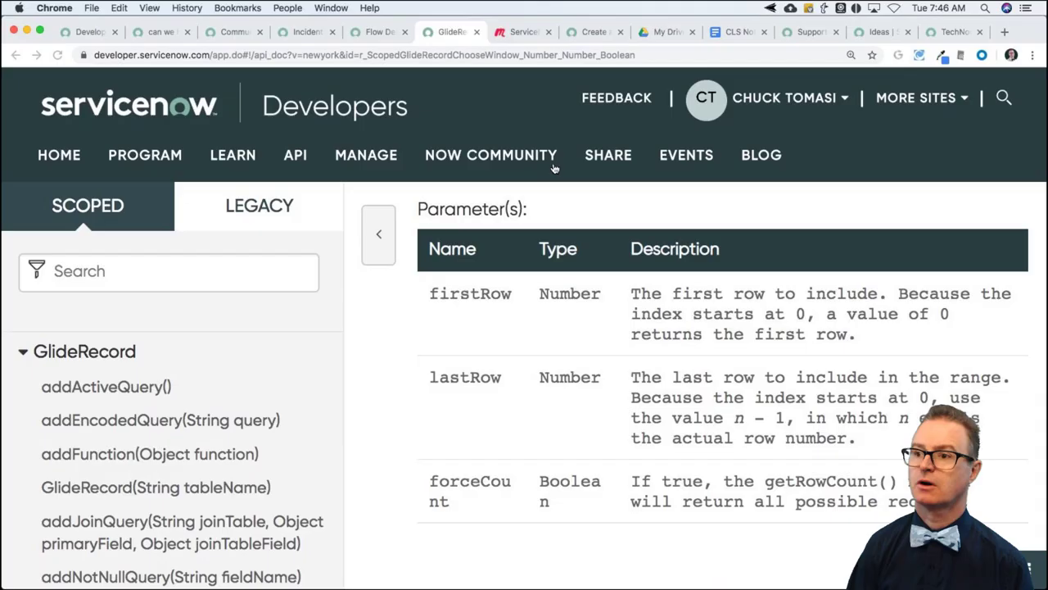
pyautogui.moveTo(608, 155)
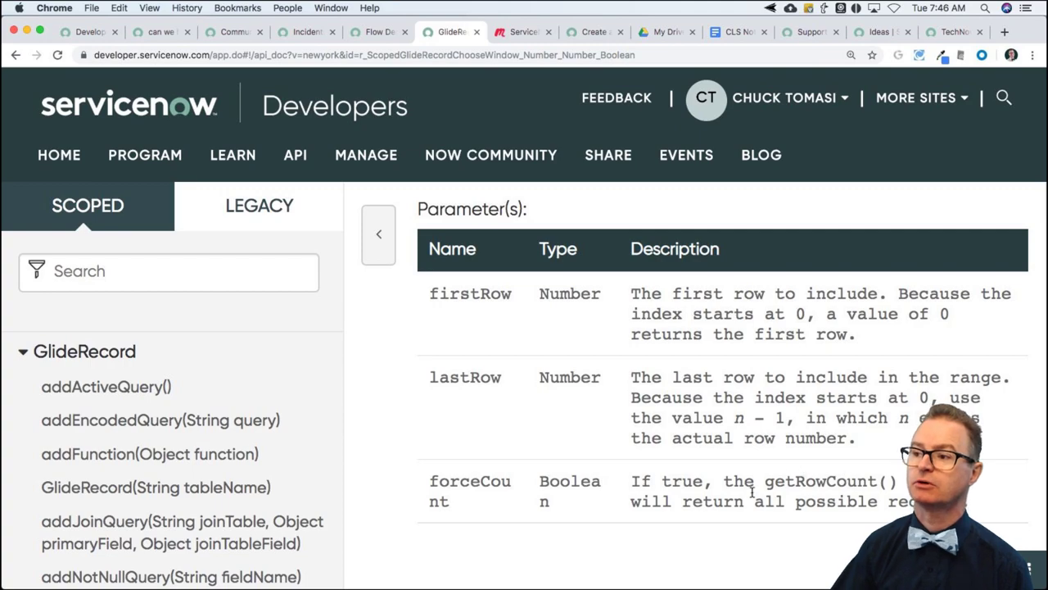
# - Back in Visual Studio Code, add true as the third chooseWindow argument and end the statement with a semicolon
pyautogui.press('super+Tab')
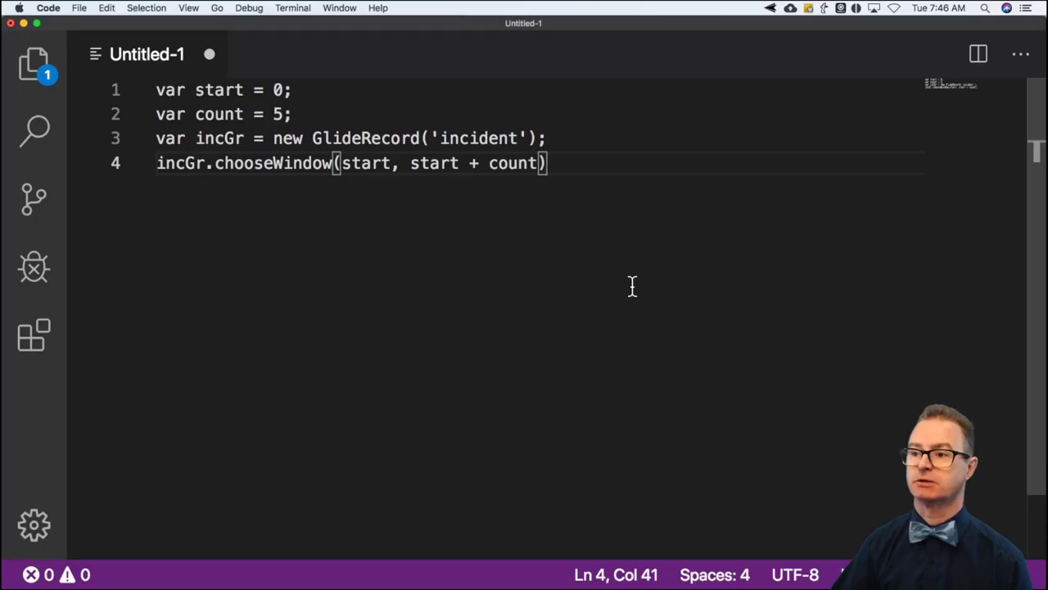
pyautogui.press('Left')
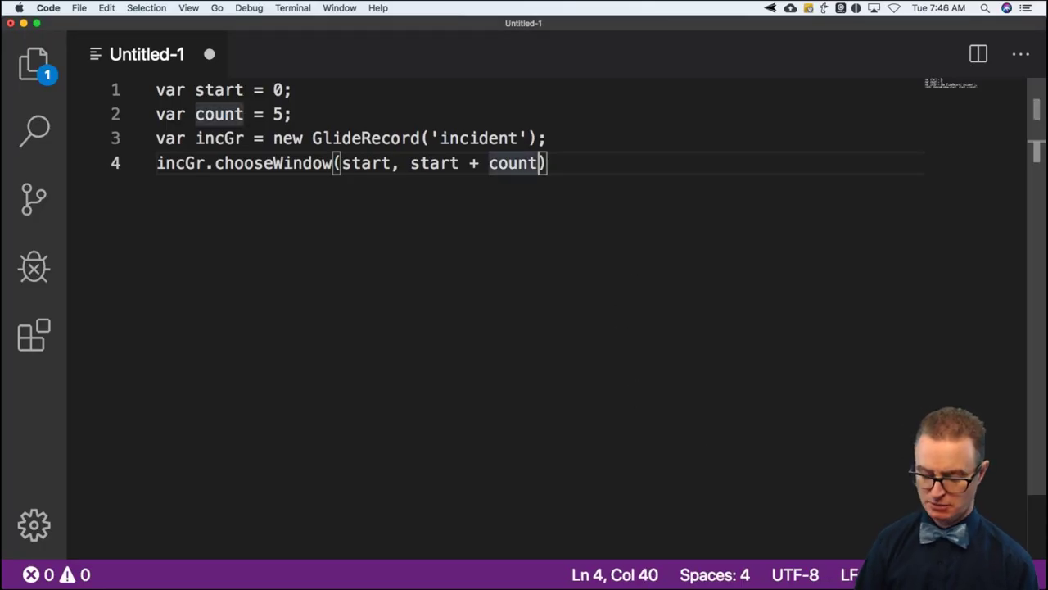
pyautogui.write(', true')
pyautogui.press('End')
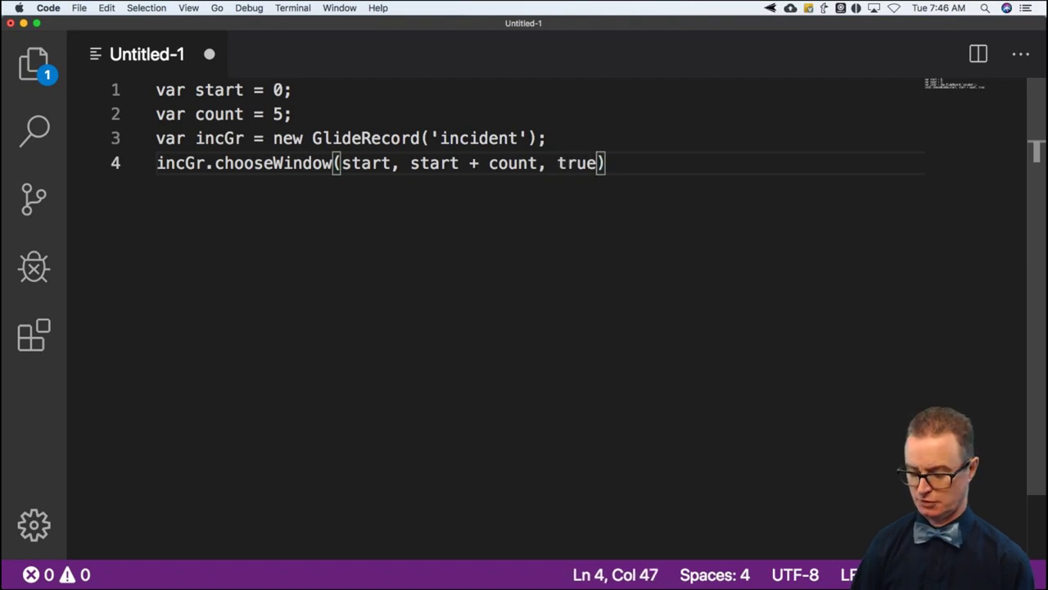
pyautogui.write(';')
# - Add the line incGr.query(); below the chooseWindow call
pyautogui.press('Return')
pyautogui.write('inc')
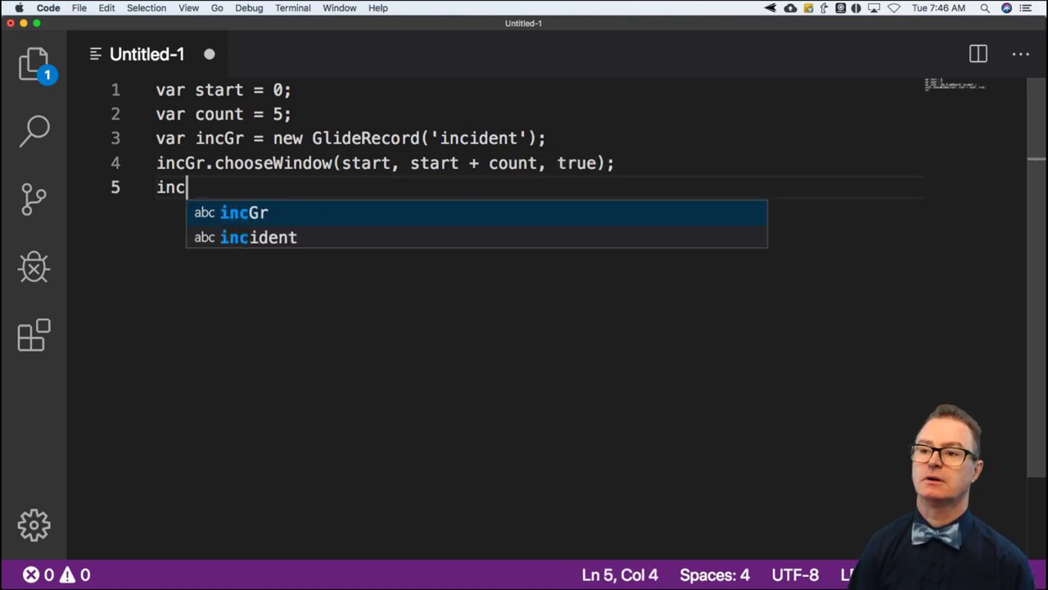
pyautogui.write('Gr.querye()')
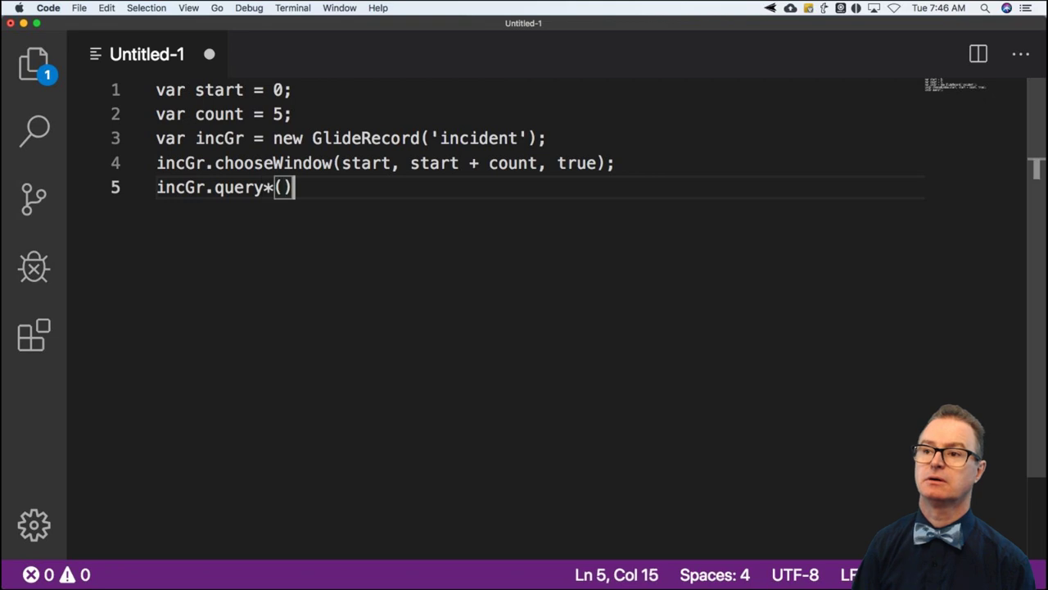
pyautogui.press('BackSpace')
pyautogui.press('BackSpace')
pyautogui.press('BackSpace')
pyautogui.write('()')
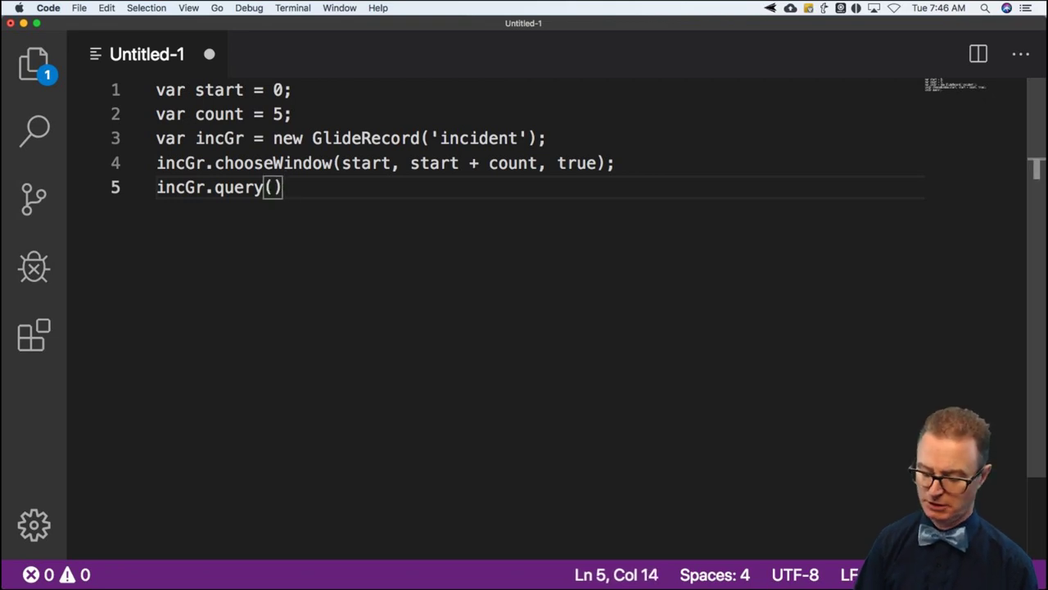
pyautogui.write(';')
pyautogui.scroll(-1, 664, 253)
pyautogui.scroll(1, 866, 233)
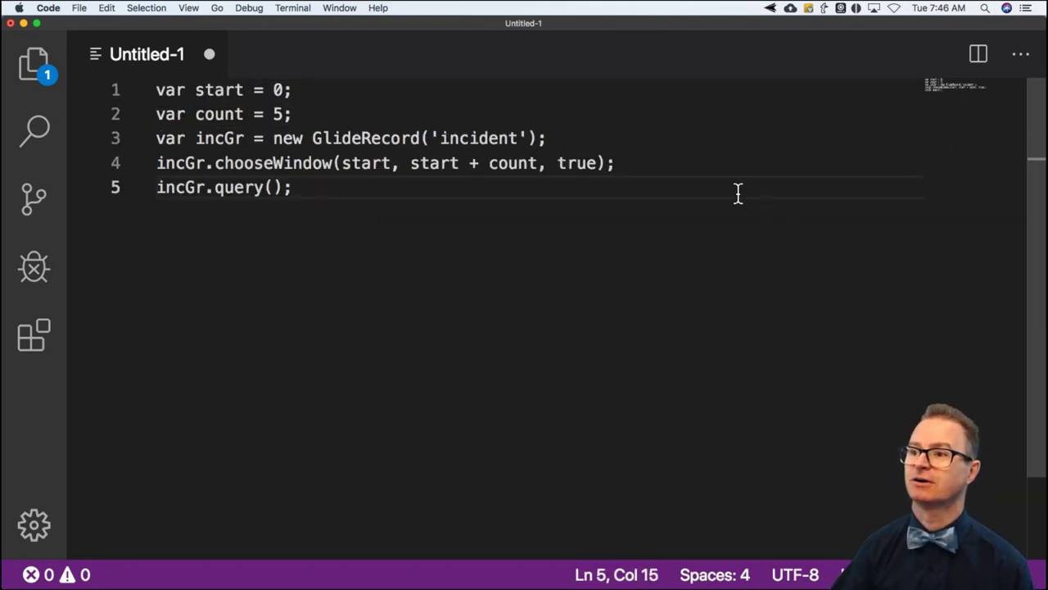
# - Insert the line incGr.orderBy('number'); between the GlideRecord declaration and the chooseWindow call
pyautogui.click(578, 137)
pyautogui.press('Return')
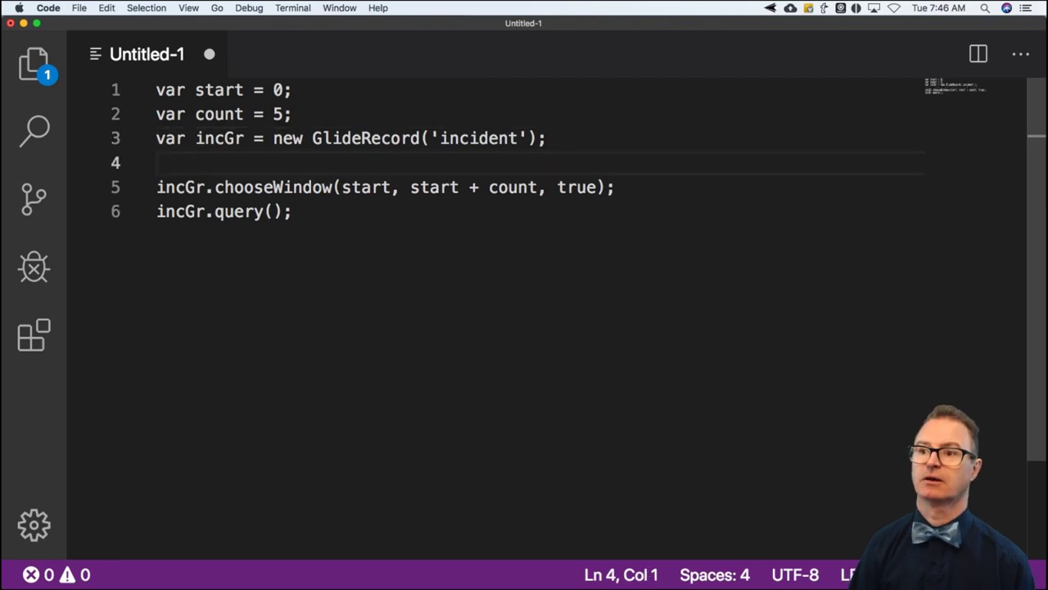
pyautogui.write('incGr.orderBy')
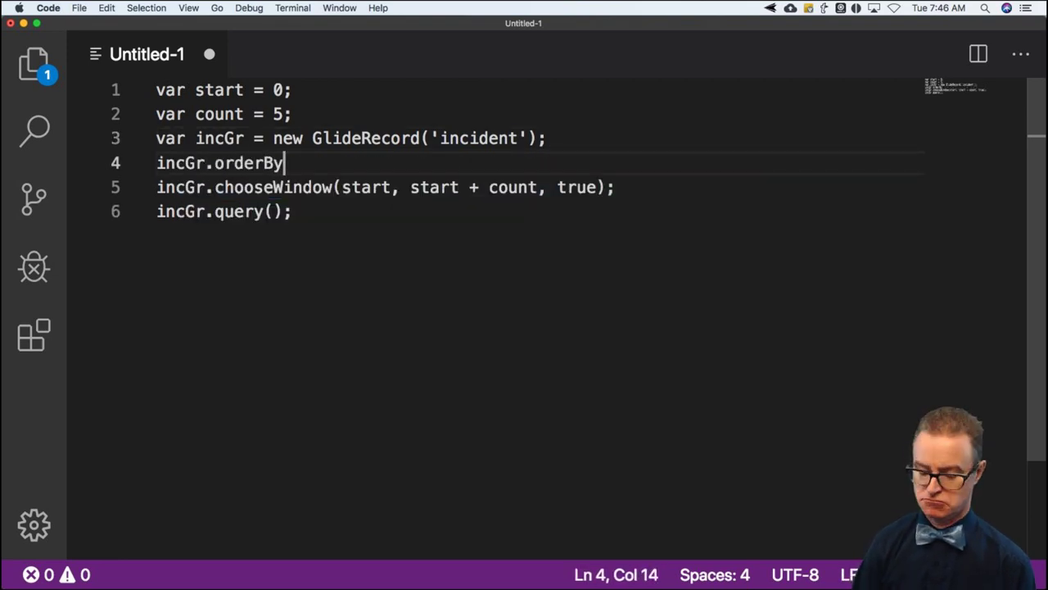
pyautogui.write("('number'")
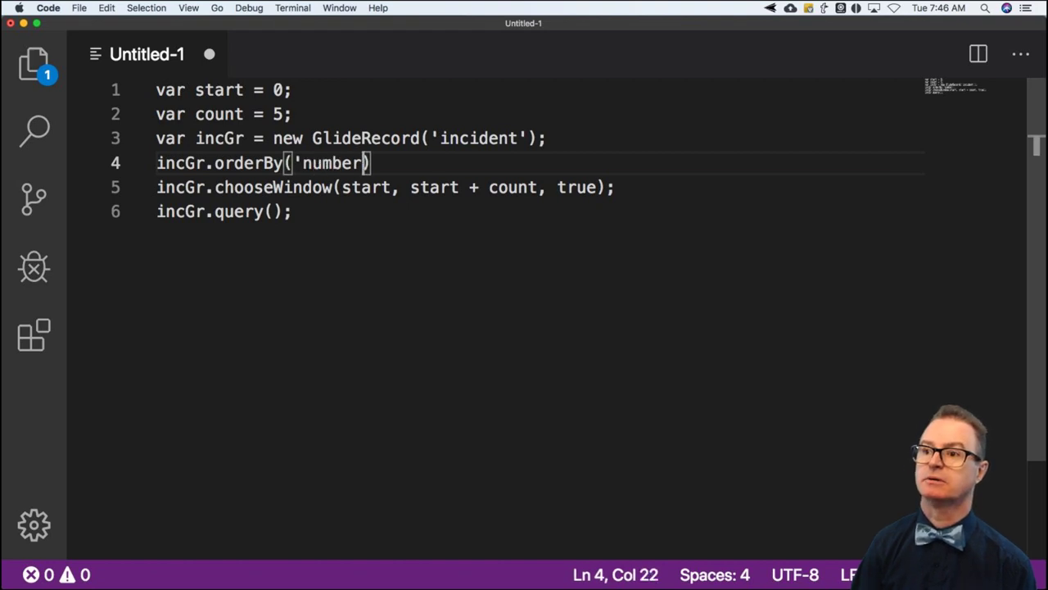
pyautogui.write(');')
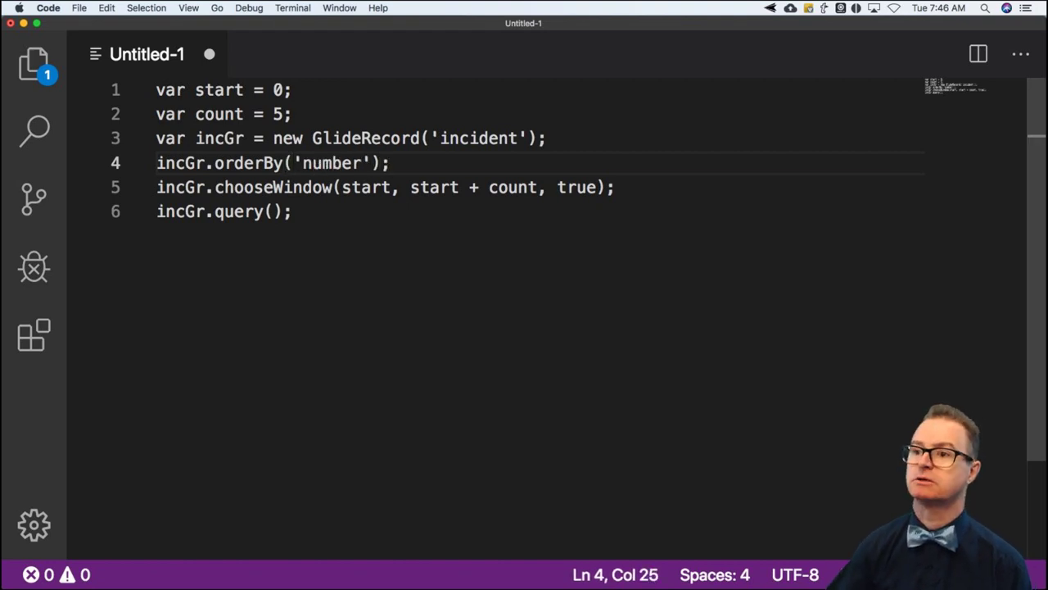
# - Below the query call, leave a blank line and add a while (incGr.next()) { } loop
pyautogui.click(385, 238)
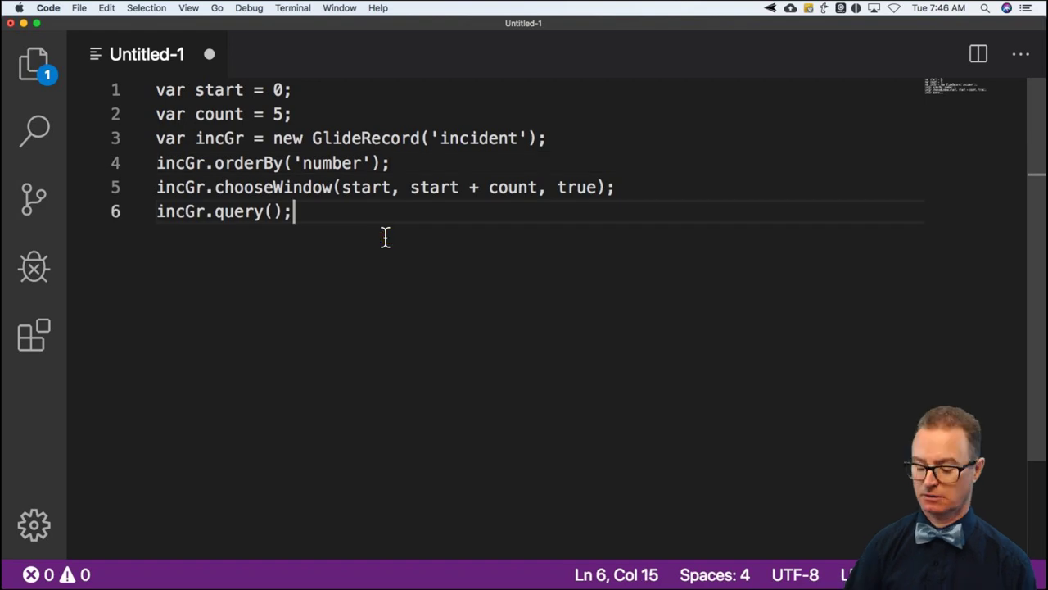
pyautogui.press('Return')
pyautogui.press('Return')
pyautogui.write('while (in')
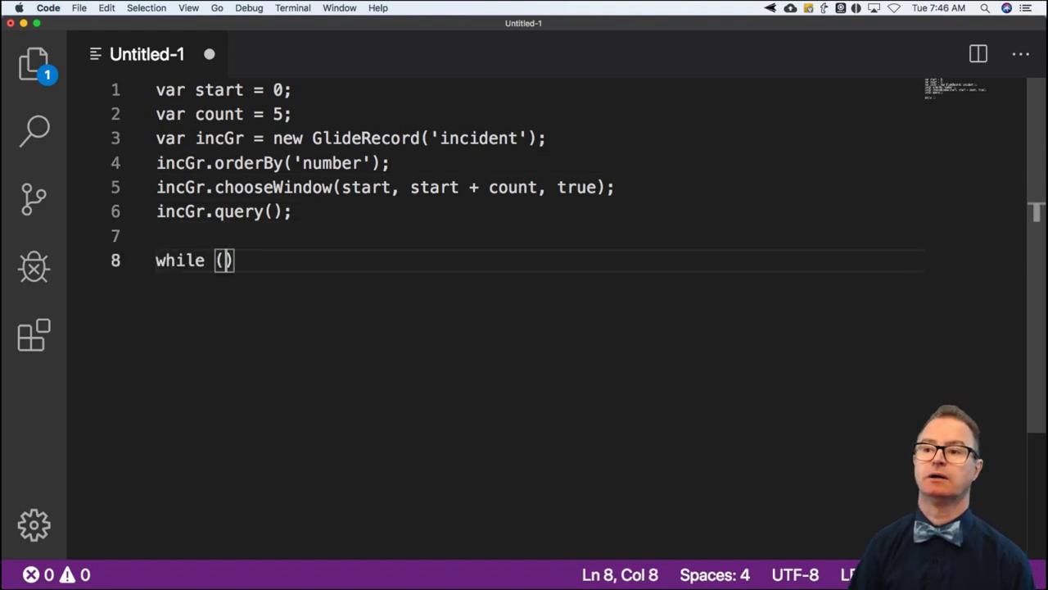
pyautogui.write('cGrne')
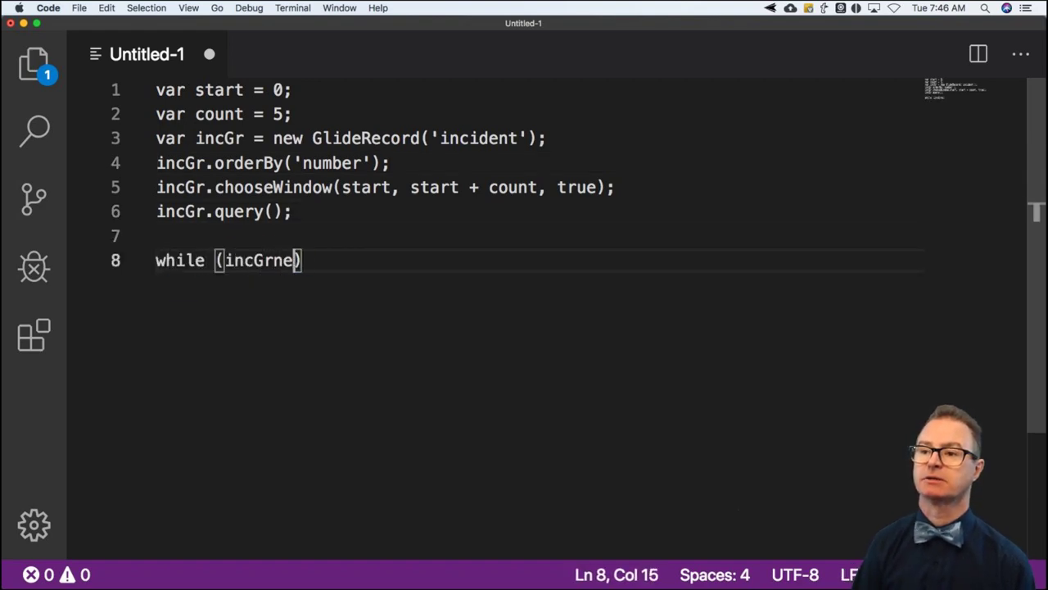
pyautogui.press('BackSpace')
pyautogui.press('BackSpace')
pyautogui.write('.en')
pyautogui.press('BackSpace')
pyautogui.press('BackSpace')
pyautogui.write('next(')
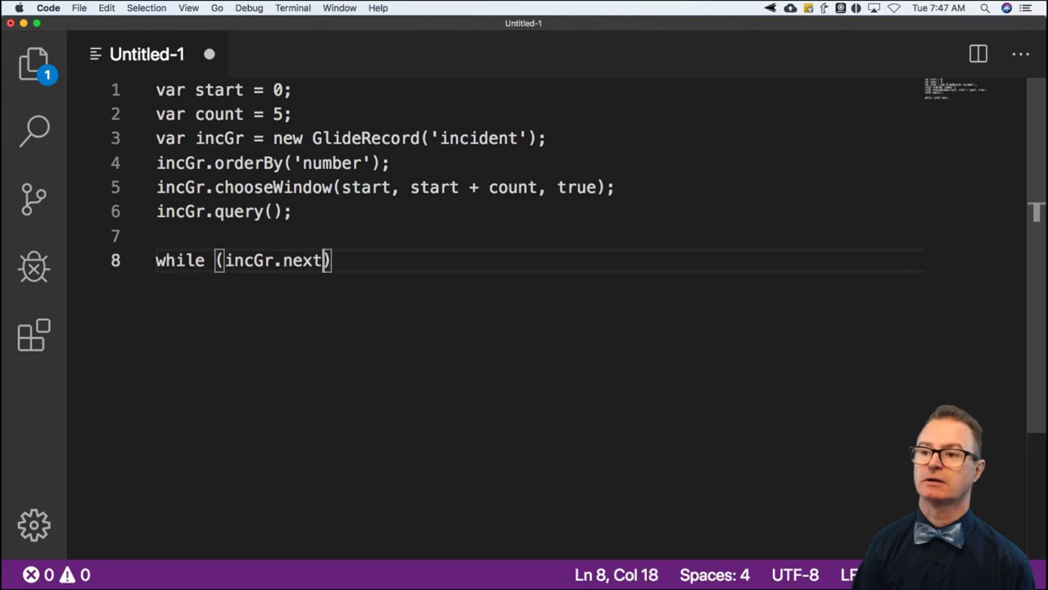
pyautogui.write('))')
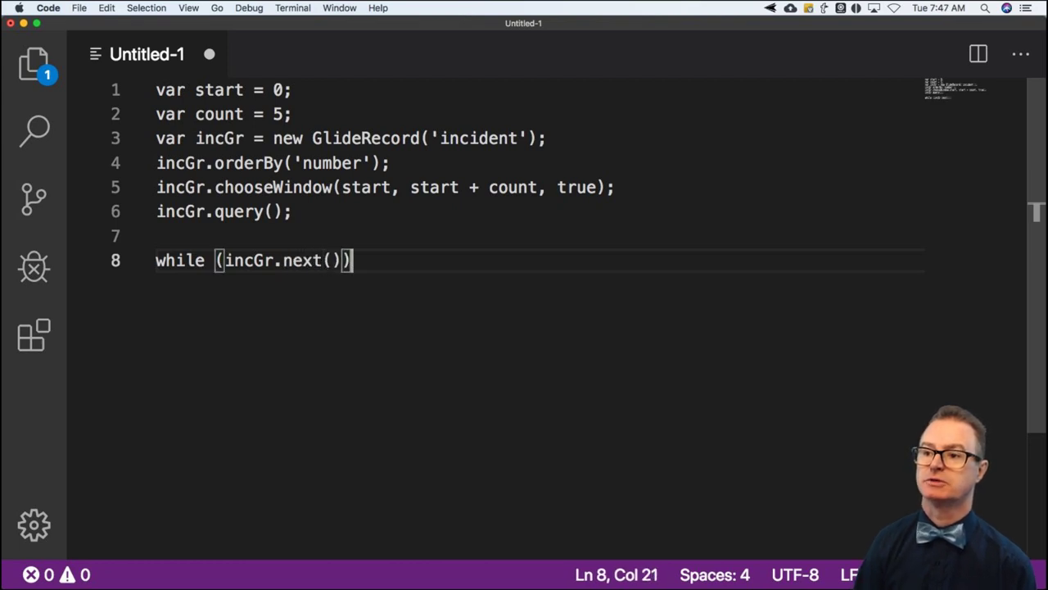
pyautogui.write(' {')
pyautogui.press('Return')
# - Inside the while loop, write the statement gs.info(incGr.getValue('number'));
pyautogui.write('g')
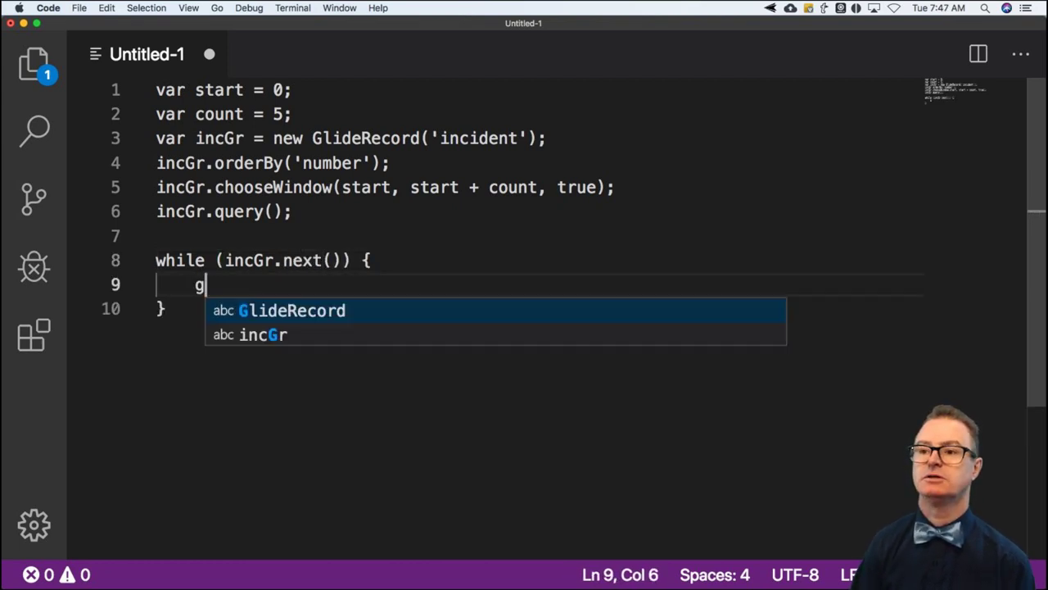
pyautogui.write('s.info(')
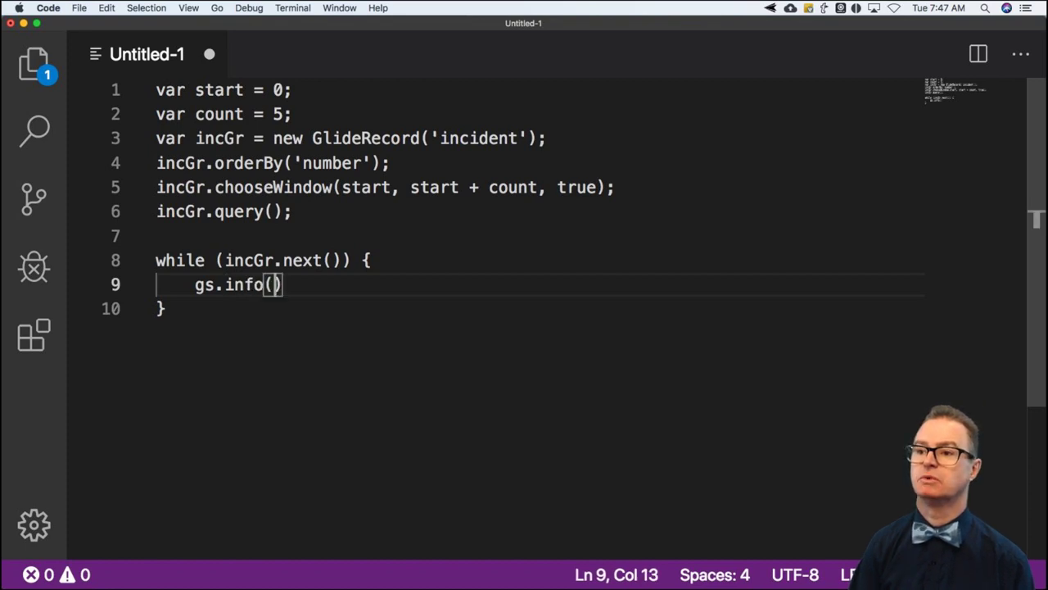
pyautogui.write('incGr.getvalue')
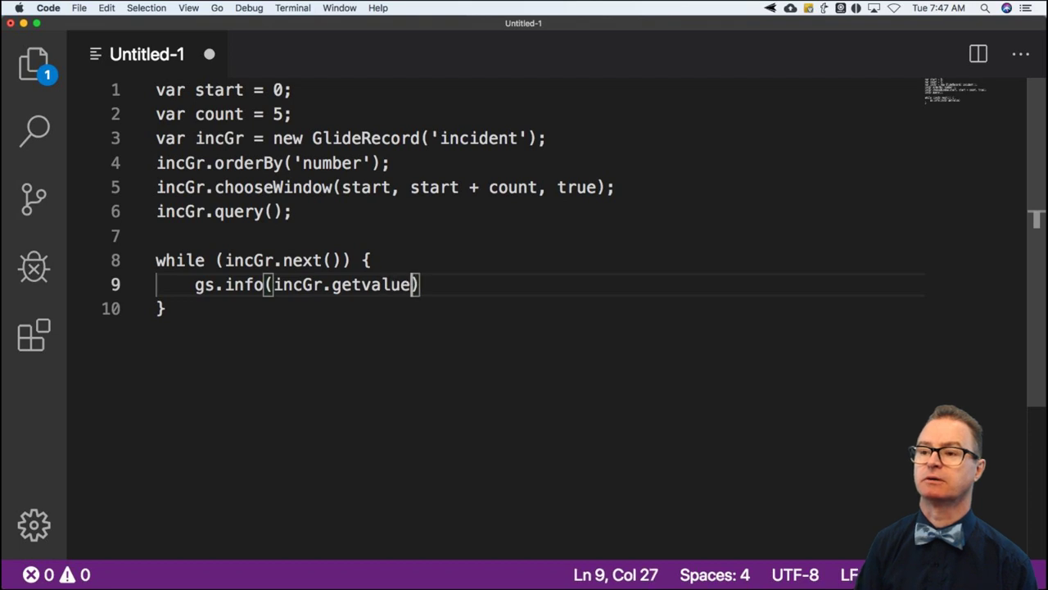
pyautogui.press('BackSpace')
pyautogui.press('BackSpace')
pyautogui.press('BackSpace')
pyautogui.press('BackSpace')
pyautogui.write("Value('nu")
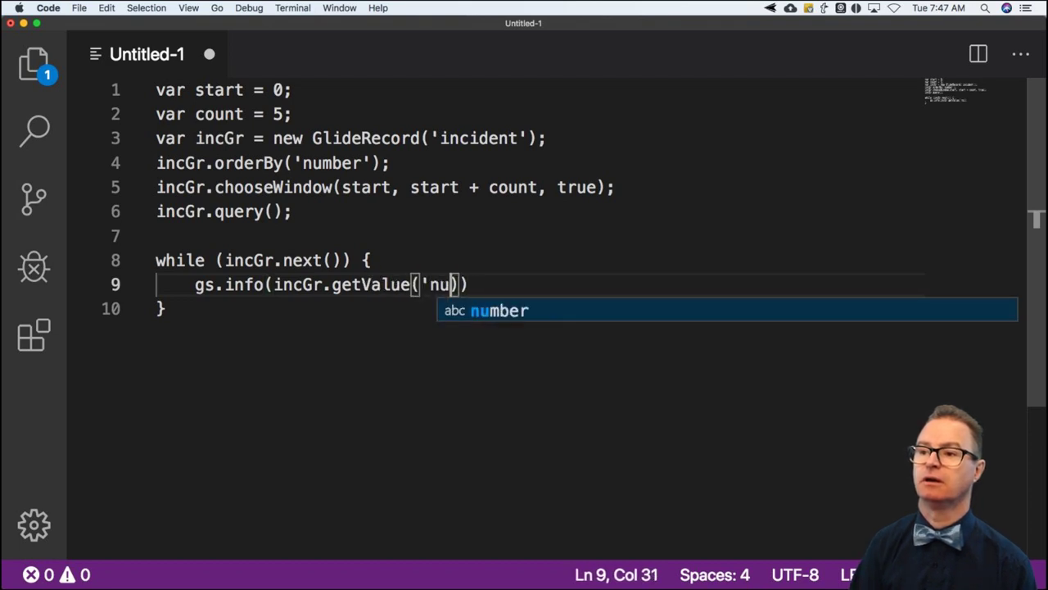
pyautogui.write("mber'))")
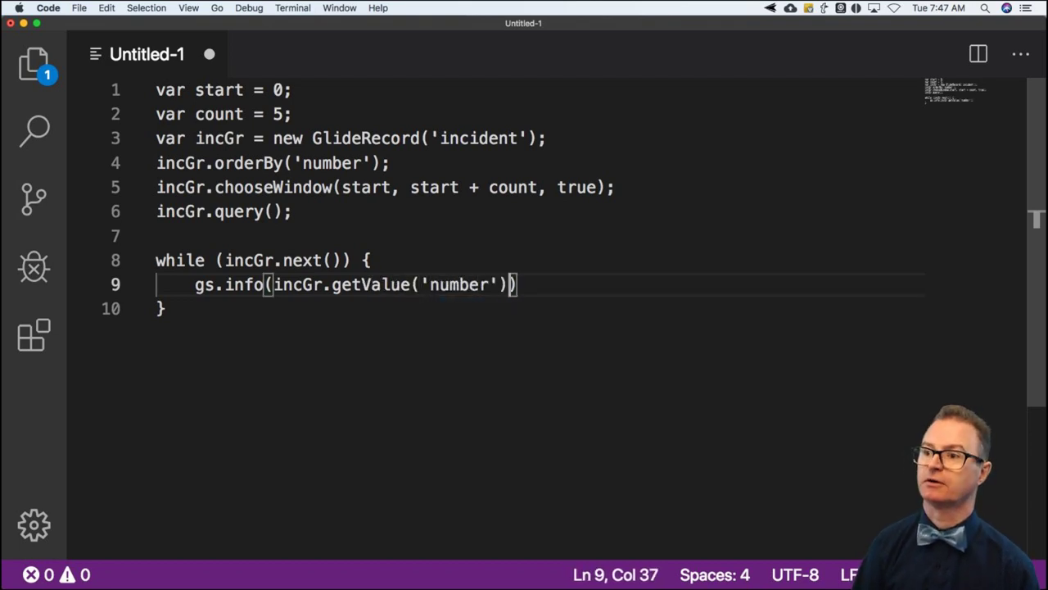
pyautogui.write(';')
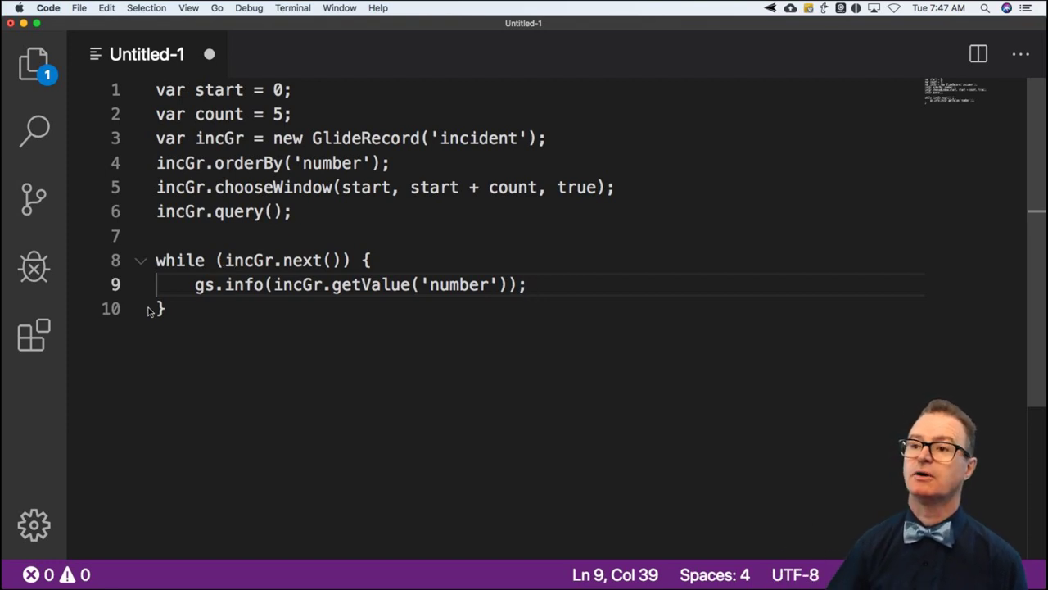
# - Highlight the chooseWindow call for review, clear that selection, and copy the entire script
pyautogui.click(199, 187)
pyautogui.keyDown('shift'); pyautogui.click(577, 186); pyautogui.keyUp('shift')
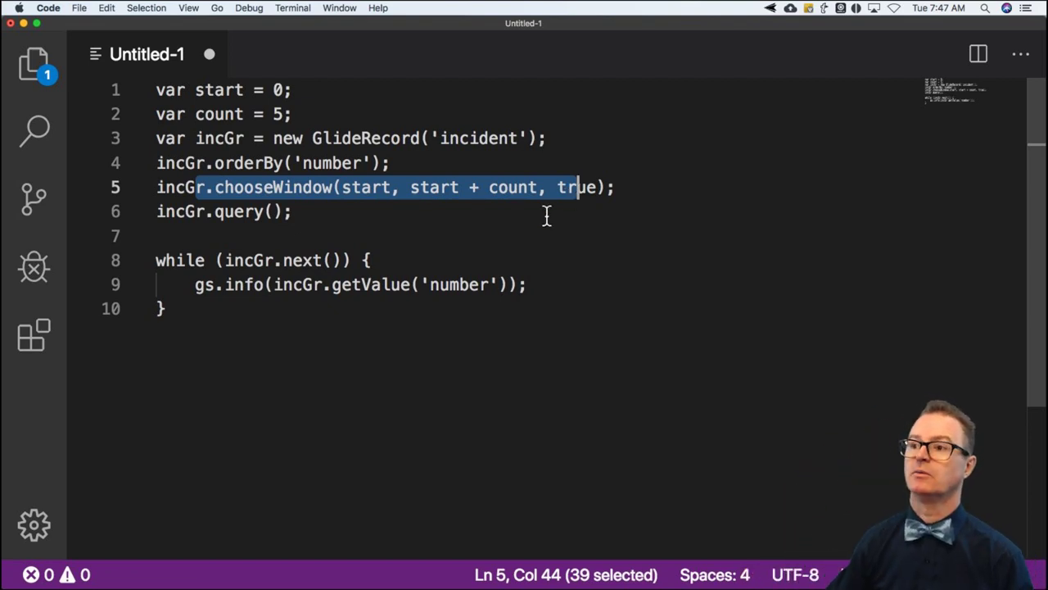
pyautogui.click(364, 343)
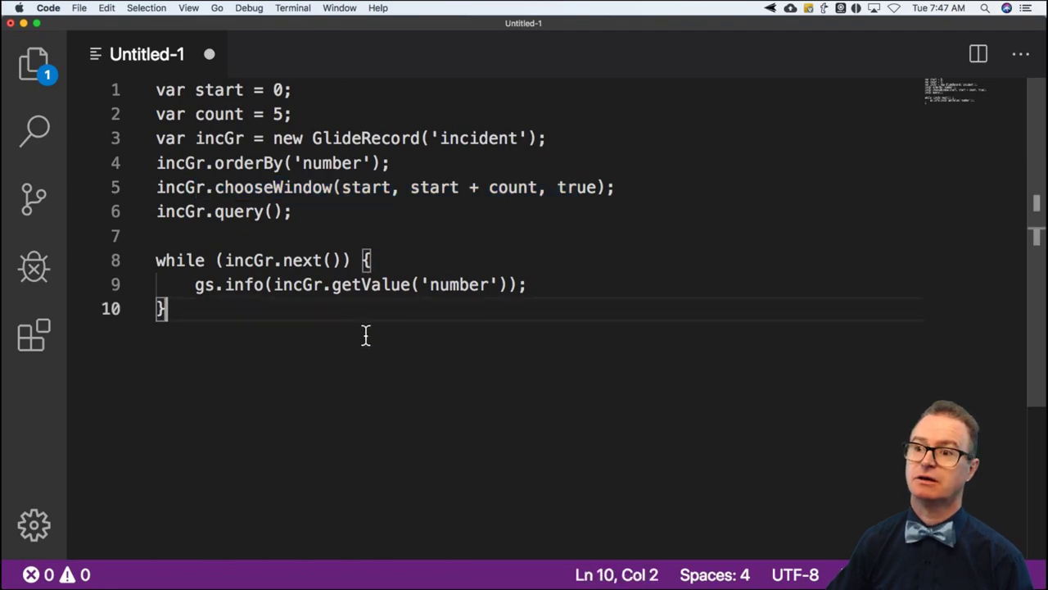
pyautogui.press('super+a')
pyautogui.press('super+c')
# - Switch to the ServiceNow instance in Chrome and open Scripts - Background from the System favorites
pyautogui.press('super+Tab')
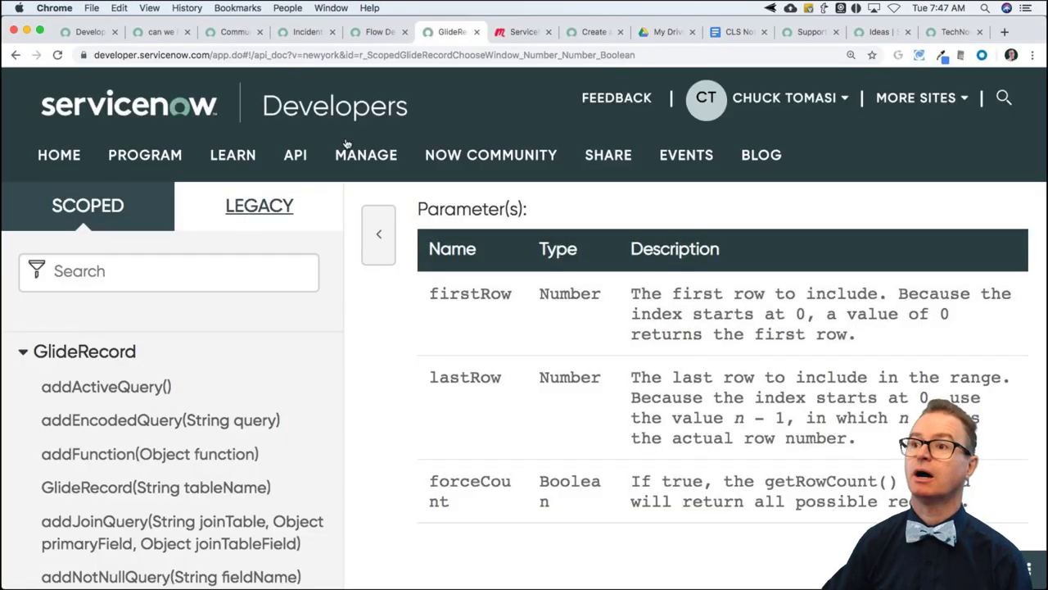
pyautogui.click(327, 33)
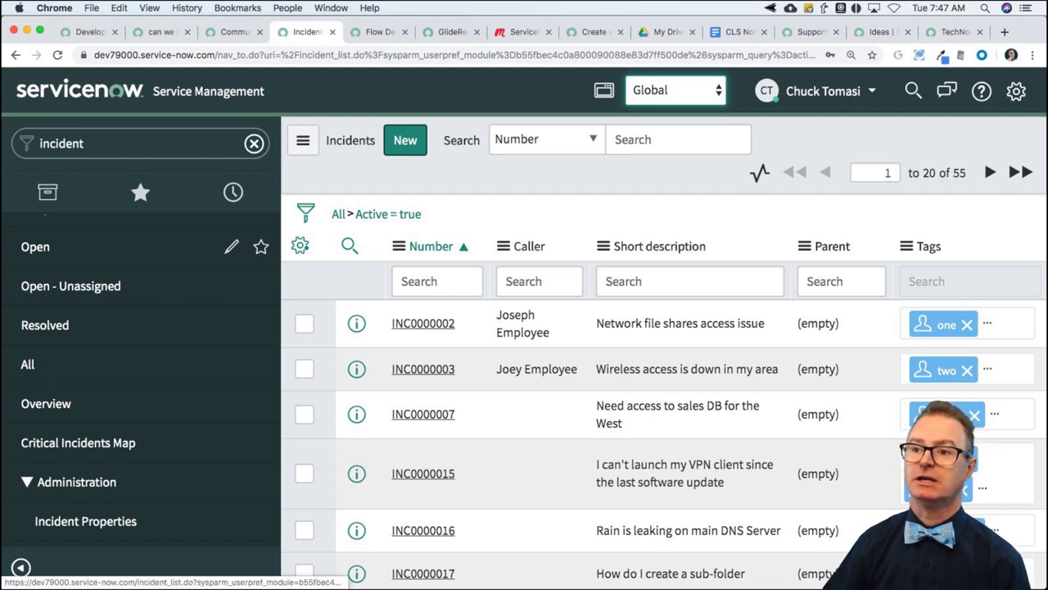
pyautogui.click(140, 192)
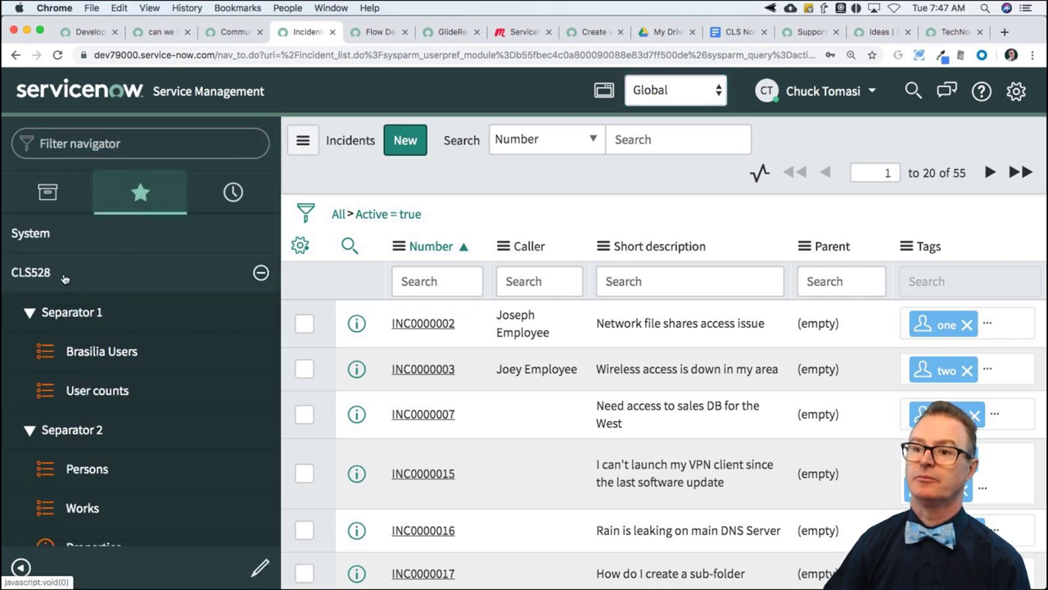
pyautogui.click(51, 273)
pyautogui.click(33, 233)
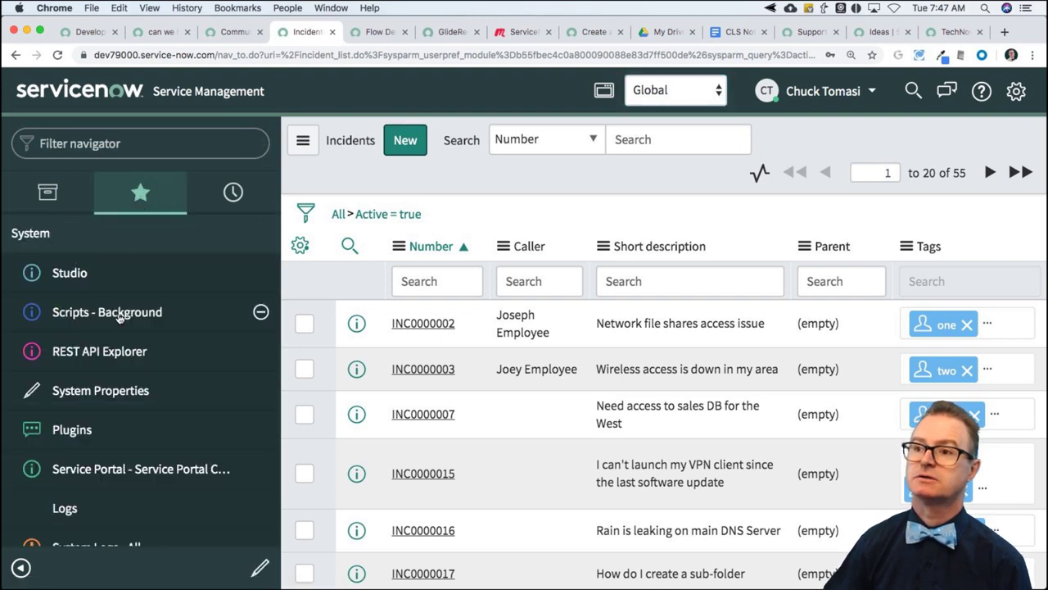
pyautogui.click(118, 317)
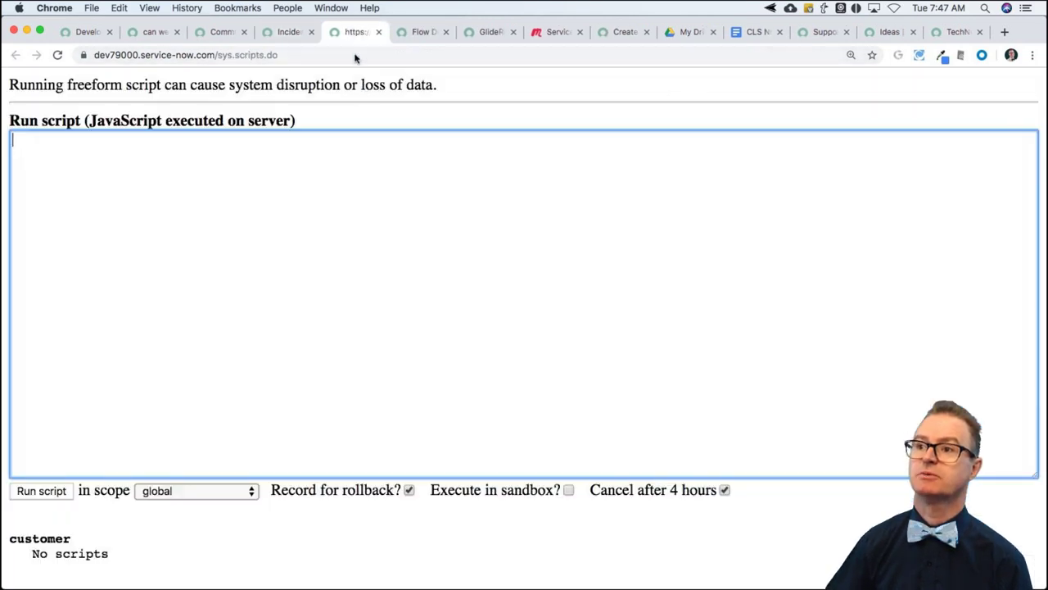
# - Paste the copied chooseWindow script into the background script editor and run it in the global scope
pyautogui.press('super+v')
pyautogui.press('Tab')
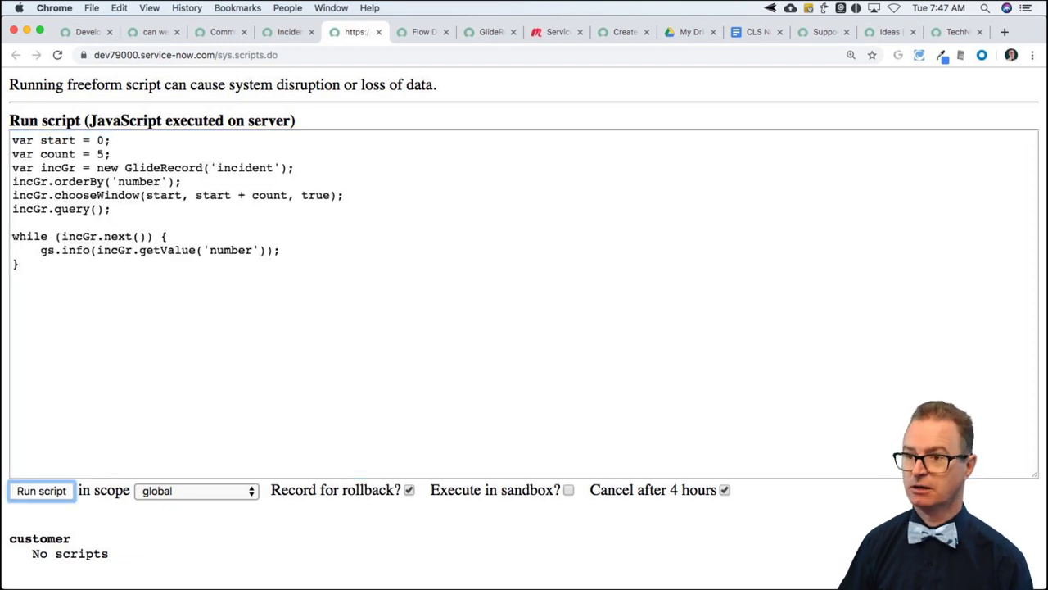
pyautogui.press('super+equal')
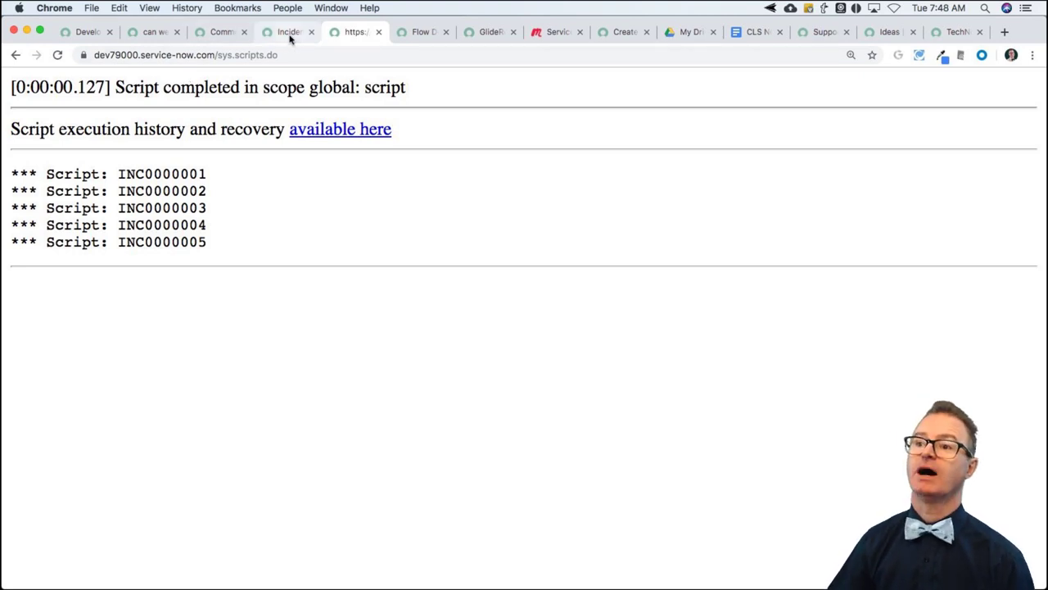
# - Switch back to Visual Studio Code and insert an empty line above the var start declaration
pyautogui.press('super+Tab')
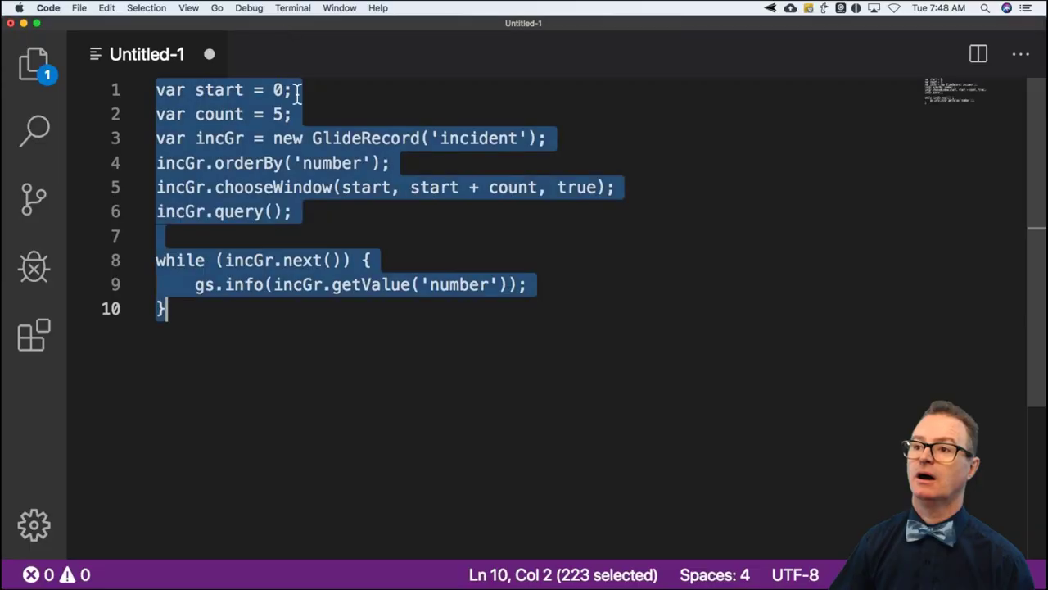
pyautogui.click(299, 94)
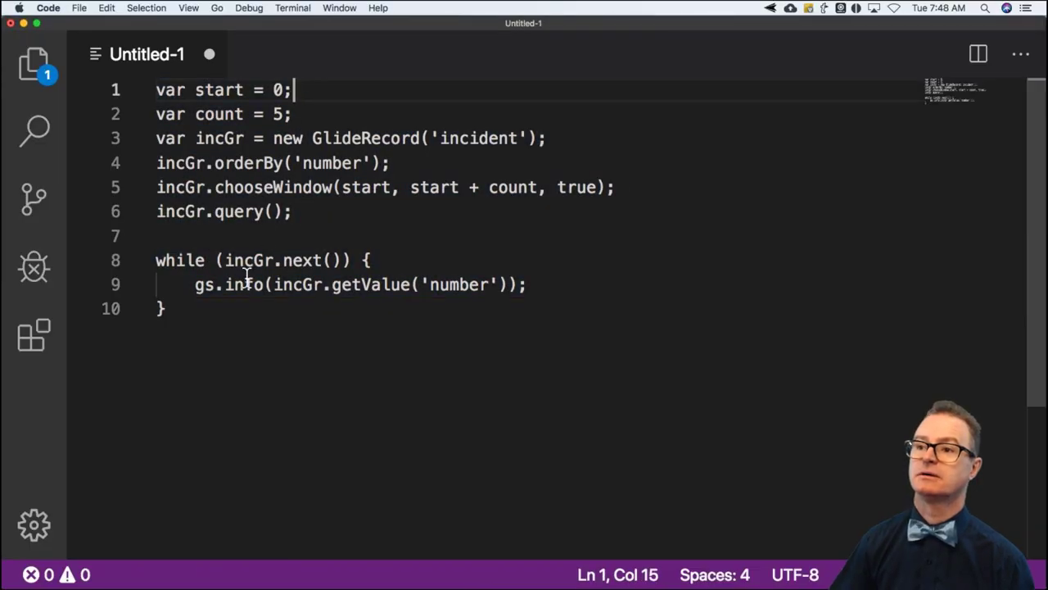
pyautogui.click(201, 316)
pyautogui.click(157, 90)
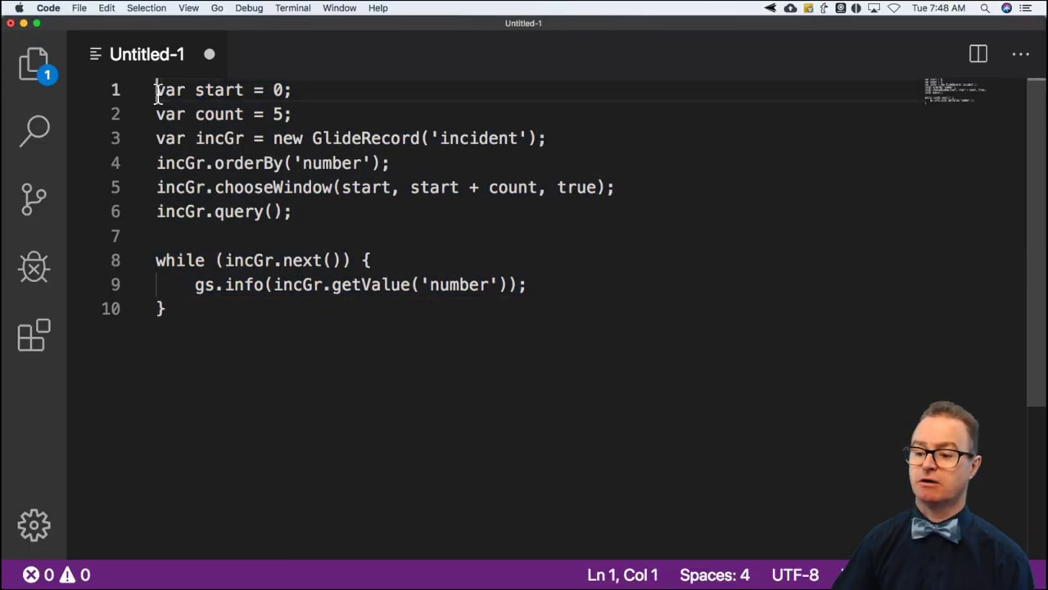
pyautogui.press('Return')
pyautogui.click(156, 90)
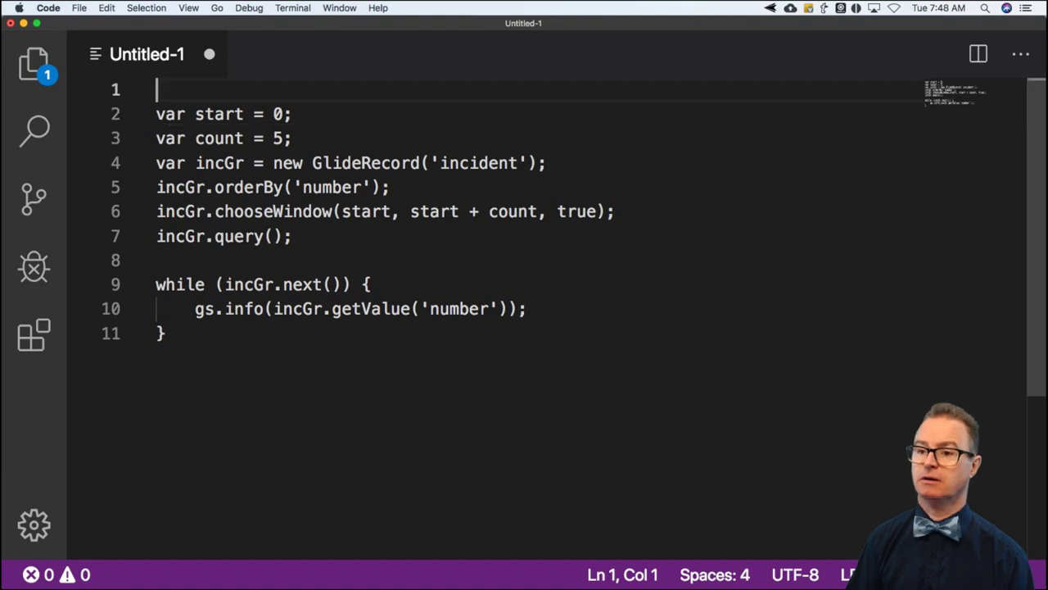
# - On the empty first line, write the function header function getPageOfIncident(start)
pyautogui.write('function get')
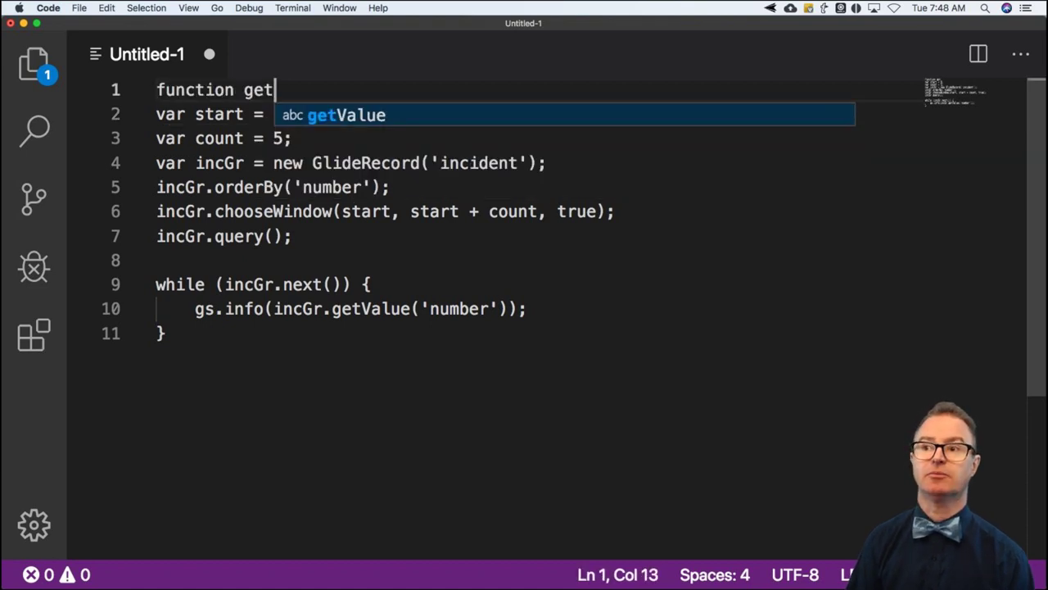
pyautogui.write('PageofI')
pyautogui.press('BackSpace')
pyautogui.press('BackSpace')
pyautogui.press('BackSpace')
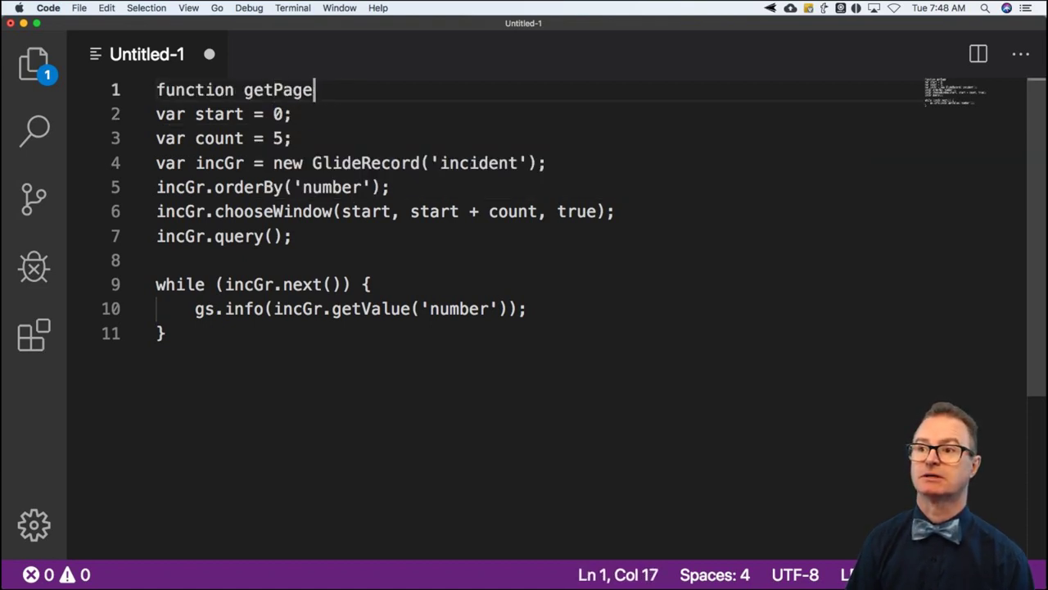
pyautogui.write('OfIncdient')
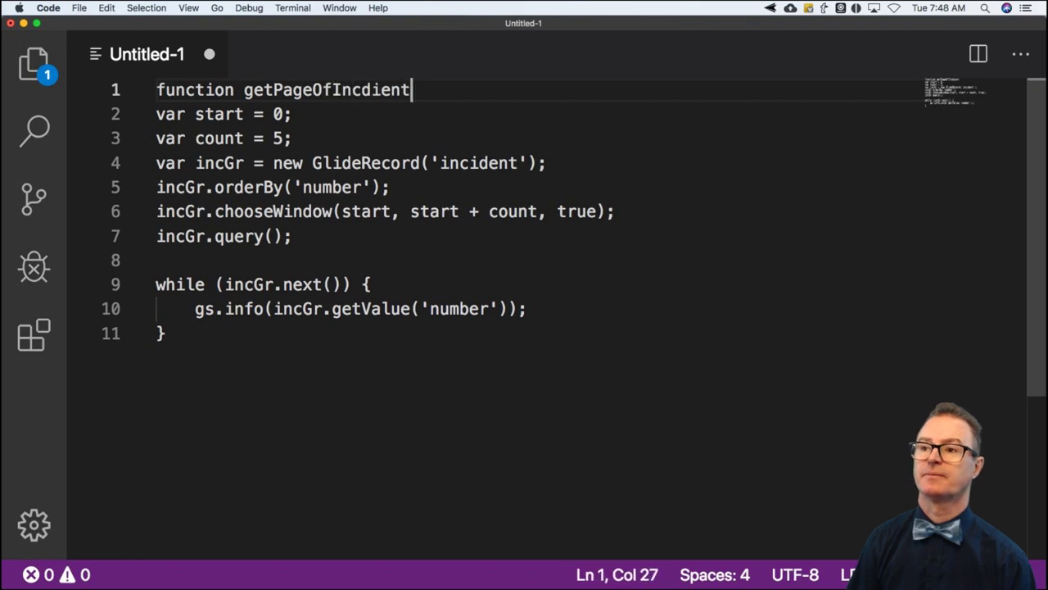
pyautogui.press('BackSpace')
pyautogui.press('BackSpace')
pyautogui.press('BackSpace')
pyautogui.press('BackSpace')
pyautogui.press('BackSpace')
pyautogui.write('iden')
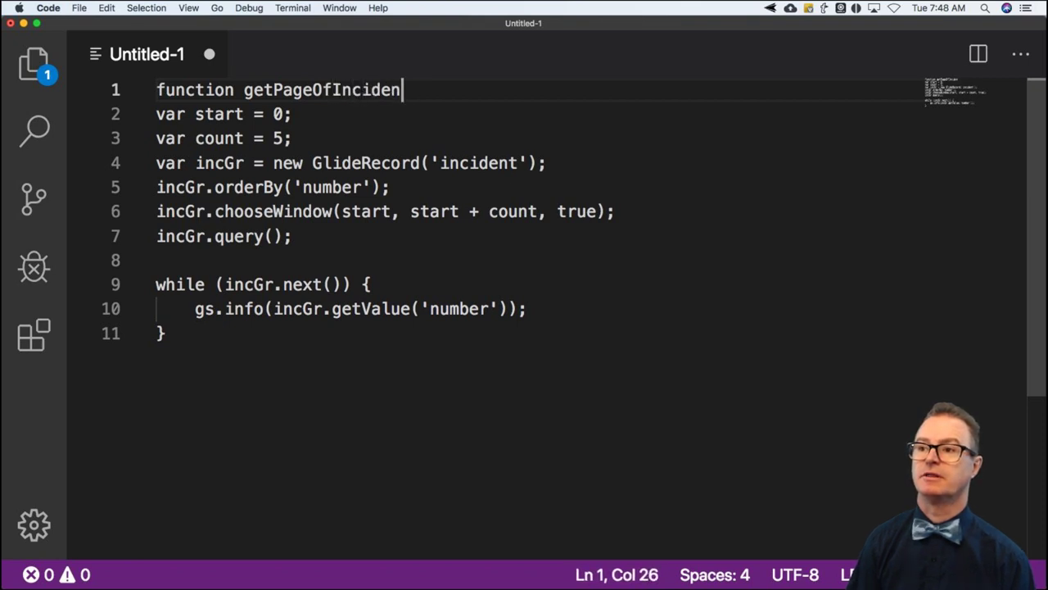
pyautogui.write('t(')
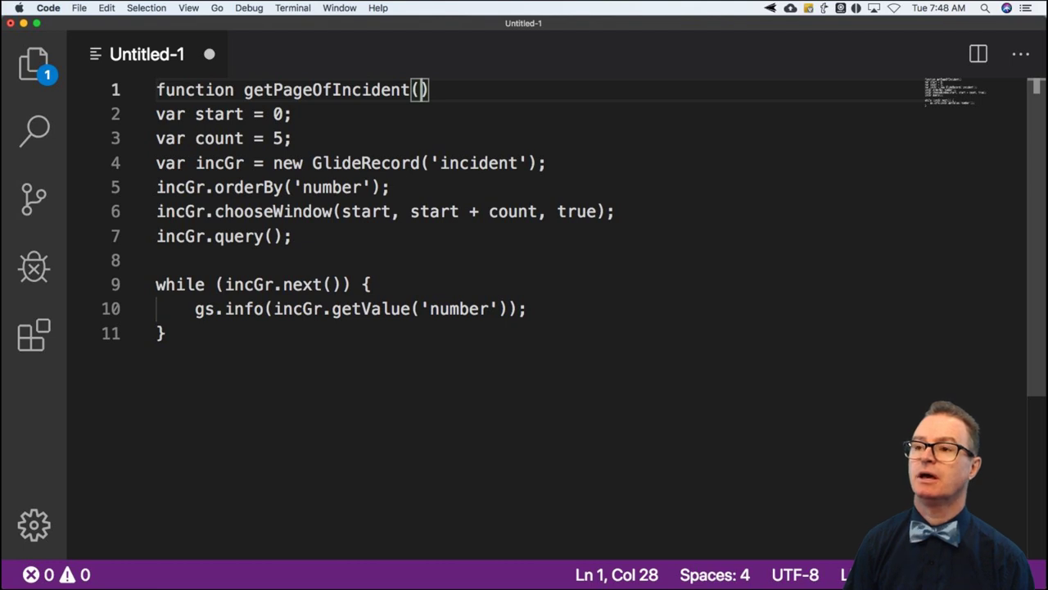
pyautogui.write('start')
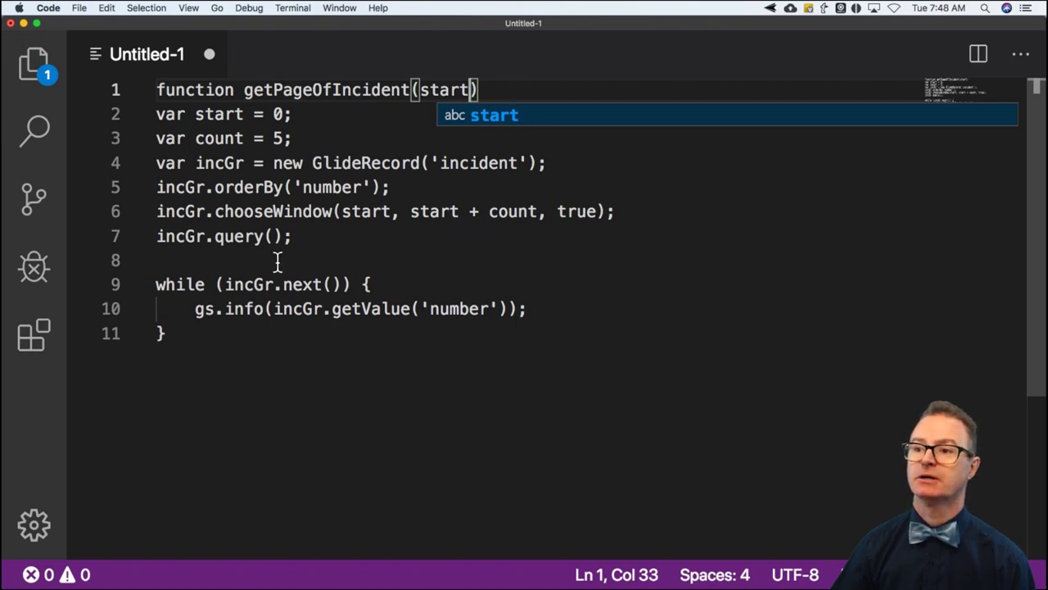
# - Below the query call, add the line gs.info(incGr.getRowCount() + ' records found in this list');
pyautogui.click(303, 237)
pyautogui.press('Return')
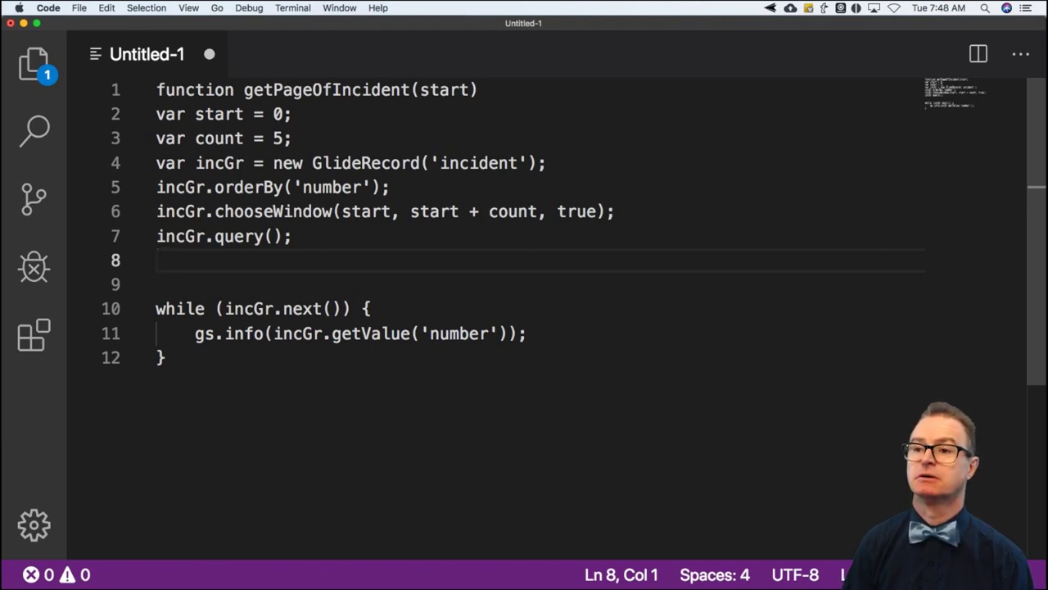
pyautogui.write('info(incGr.')
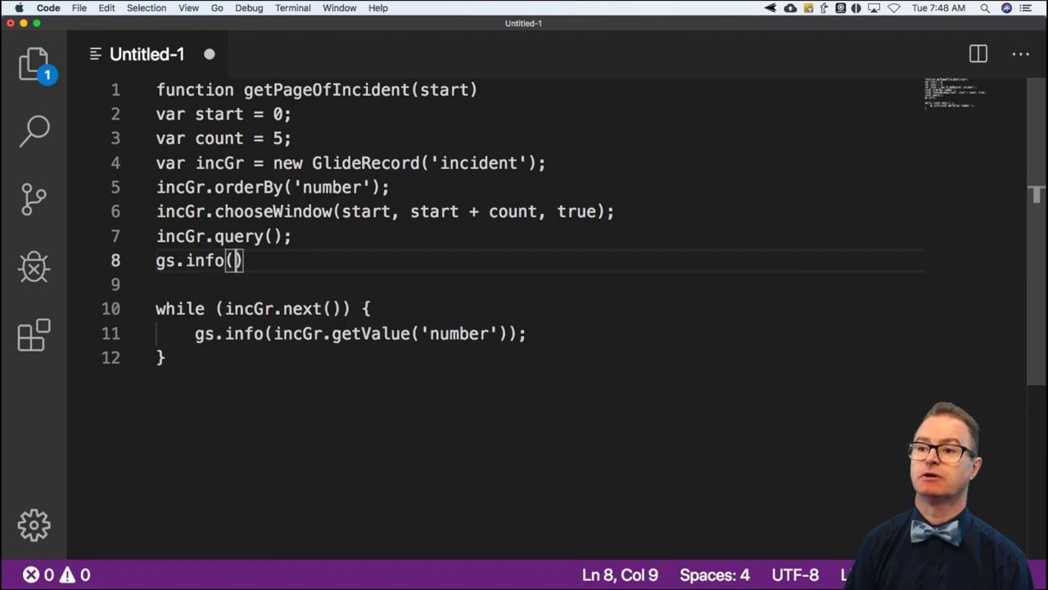
pyautogui.write('get')
pyautogui.press('BackSpace')
pyautogui.press('BackSpace')
pyautogui.press('BackSpace')
pyautogui.write('incGr')
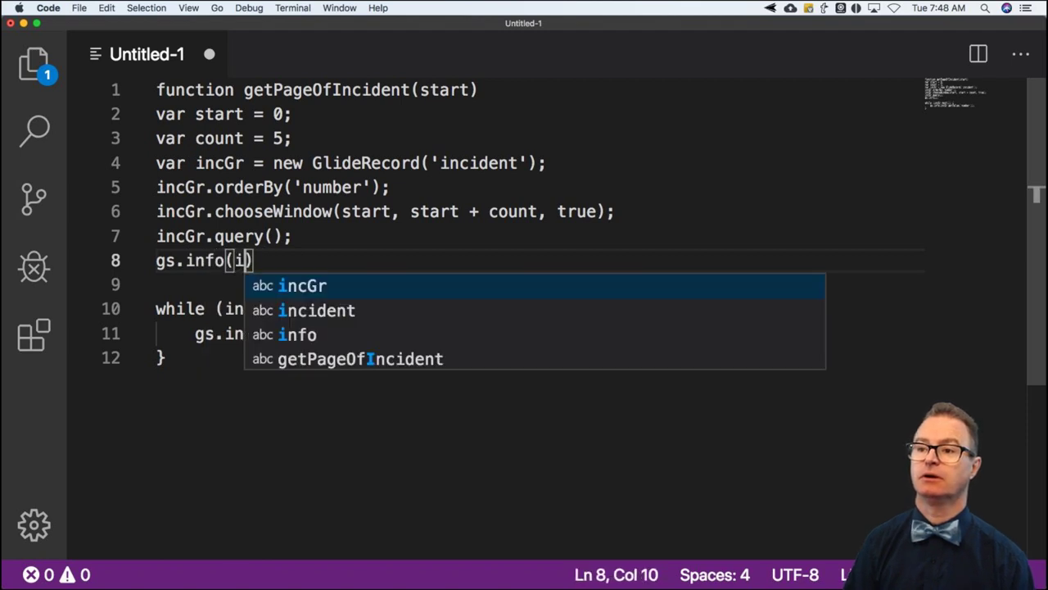
pyautogui.write('.getRowCo')
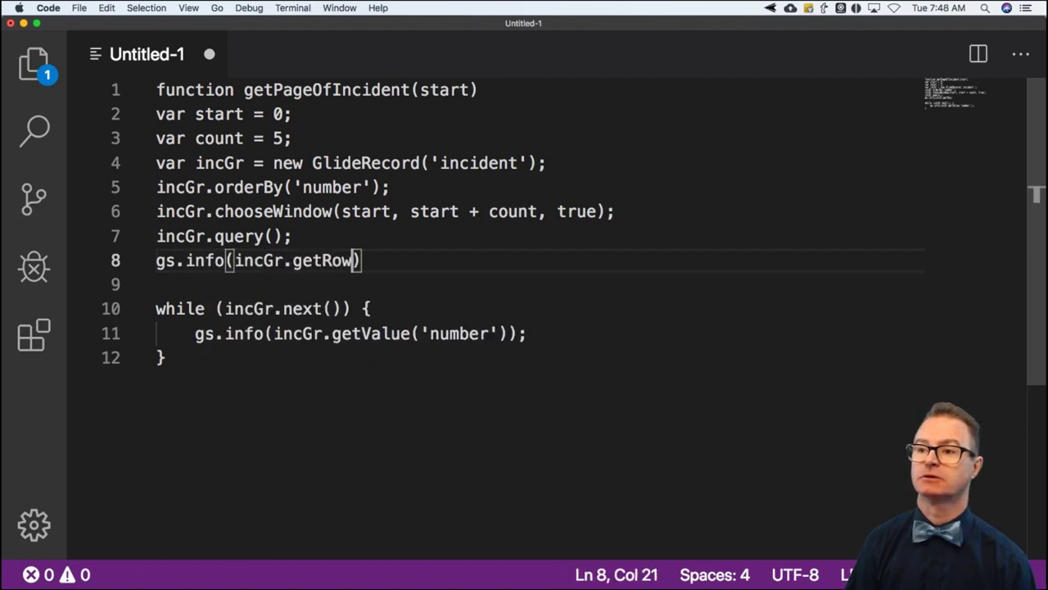
pyautogui.write('unt() + ')
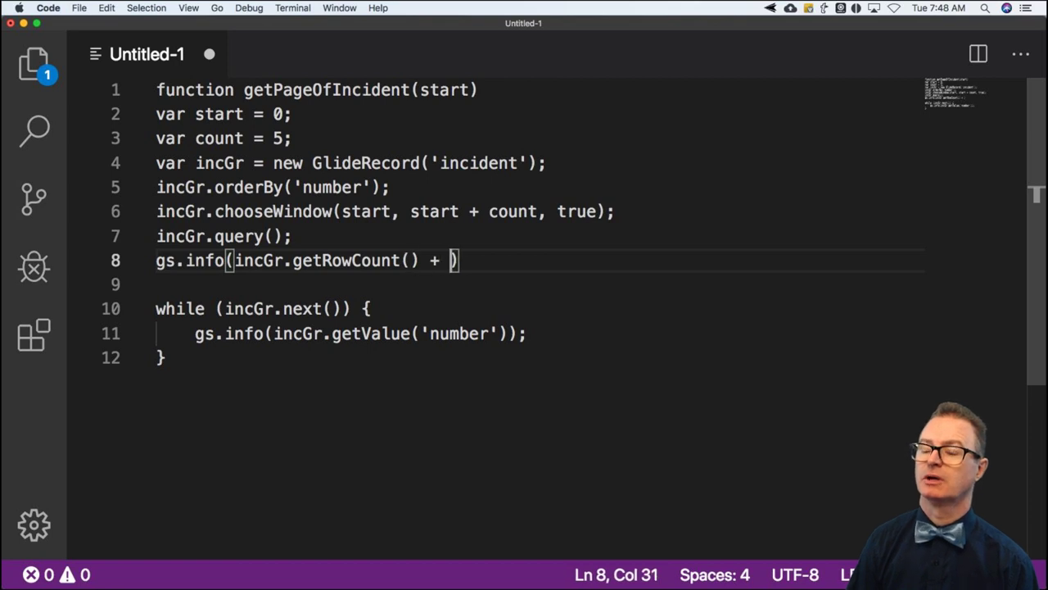
pyautogui.write("' records foun")
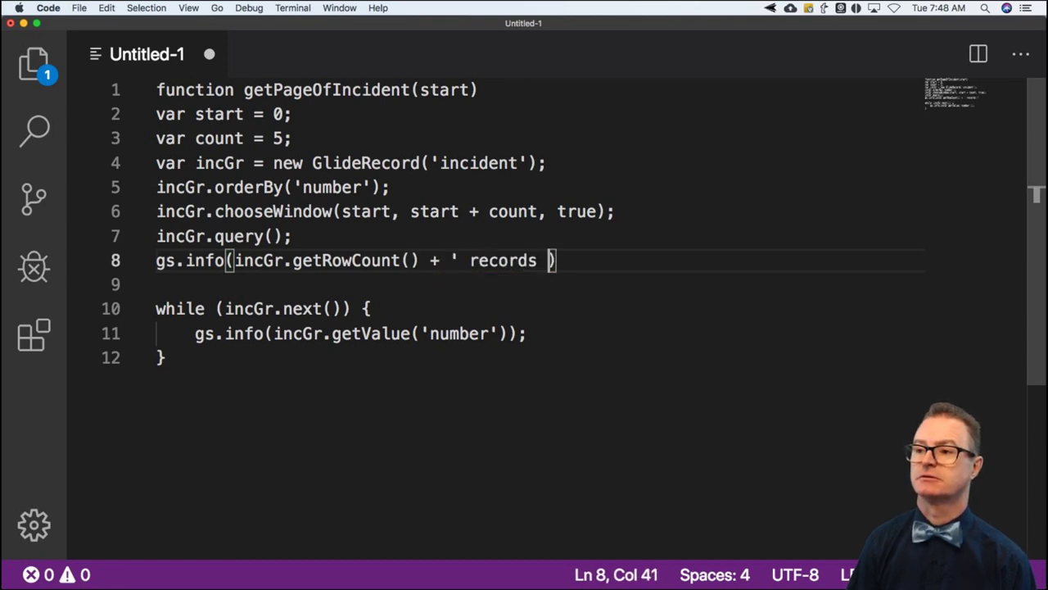
pyautogui.write('d in this list')
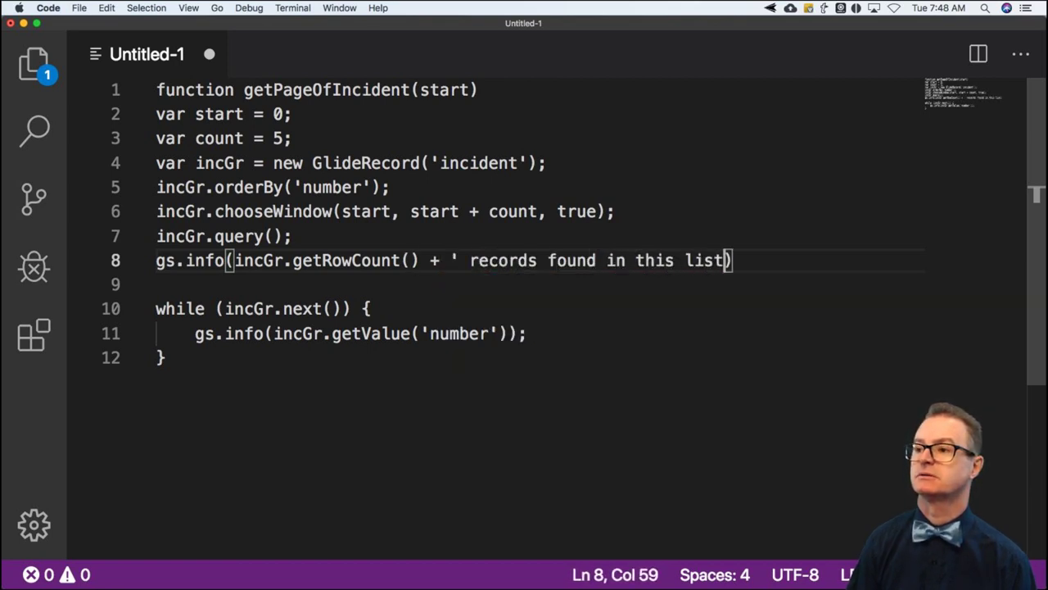
pyautogui.write("'")
pyautogui.click(166, 260)
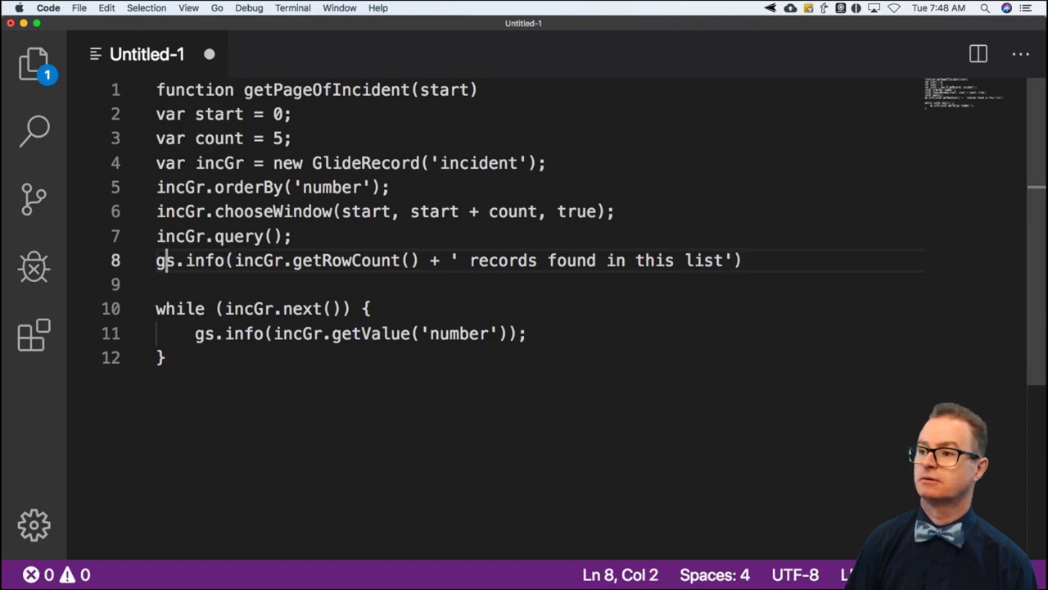
pyautogui.click(163, 284)
pyautogui.click(746, 260)
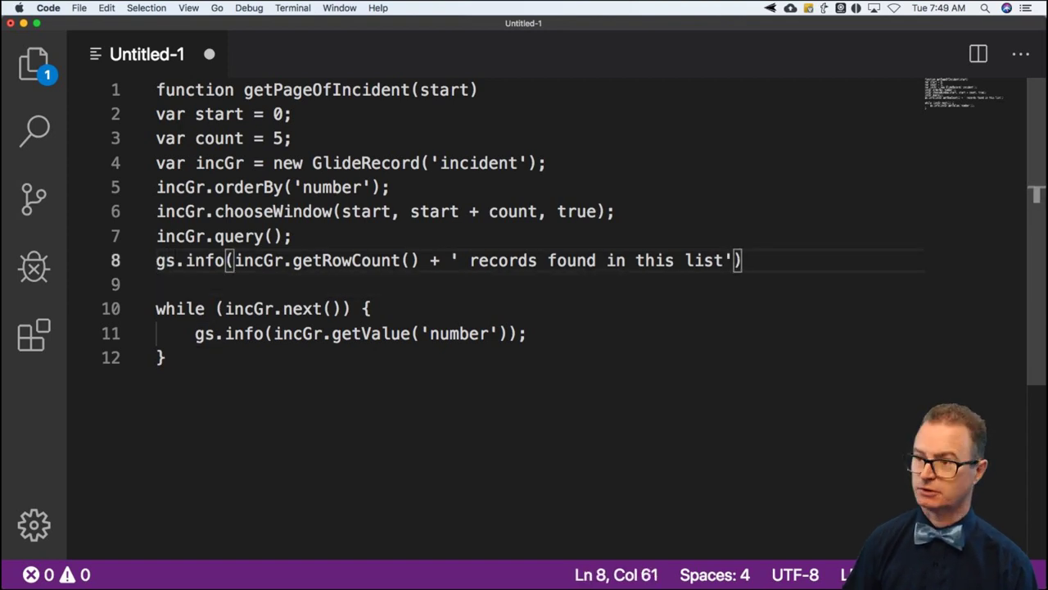
pyautogui.write(';')
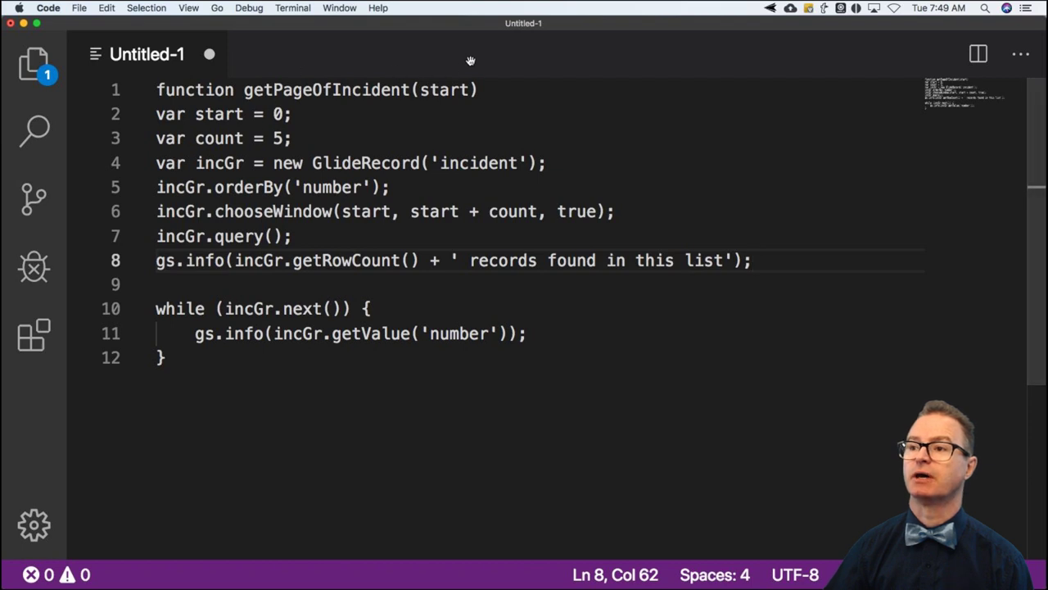
# - Add a pair of curly braces enclosing an empty line after the getPageOfIncident(start) header
pyautogui.click(503, 91)
pyautogui.write('{')
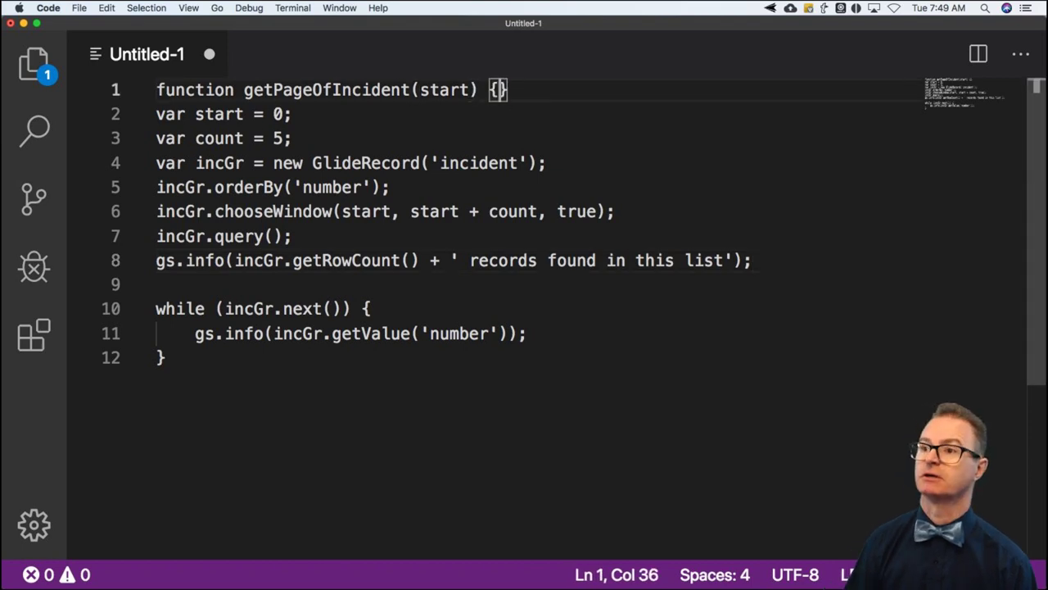
pyautogui.press('Return')
pyautogui.press('Down')
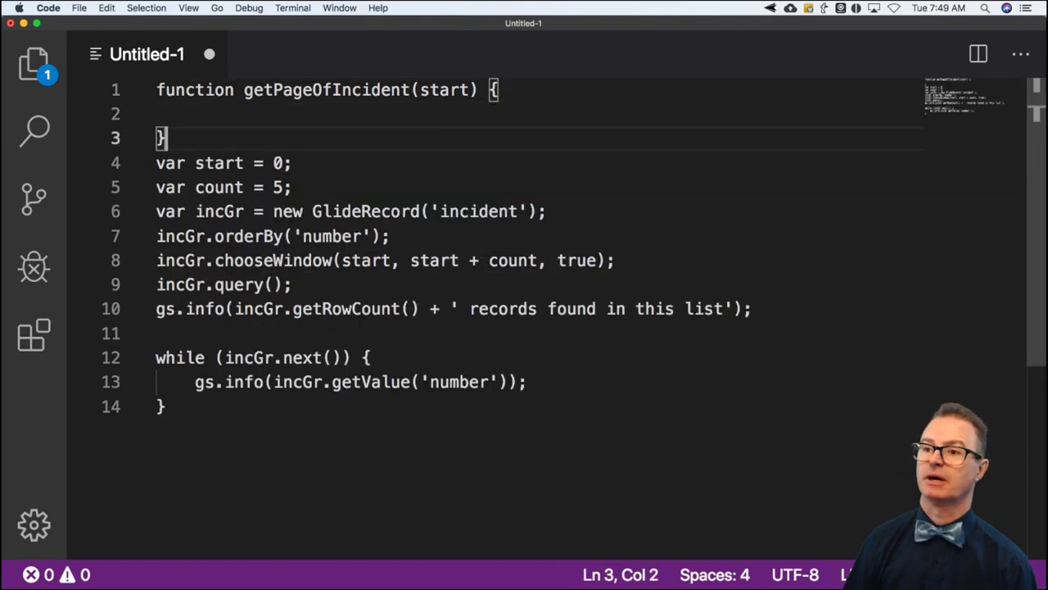
# - Move all the code from var start through the end of the while loop inside the getPageOfIncident function's braces
pyautogui.press('Home')
pyautogui.press('Down')
pyautogui.hotkey('shift', 'Down')
pyautogui.hotkey('shift', 'Down')
pyautogui.hotkey('shift', 'Down')
pyautogui.hotkey('shift', 'Down')
pyautogui.hotkey('shift', 'Down')
pyautogui.hotkey('shift', 'Down')
pyautogui.hotkey('shift', 'Down')
pyautogui.hotkey('shift', 'Down')
pyautogui.hotkey('shift', 'Down')
pyautogui.hotkey('shift', 'Down')
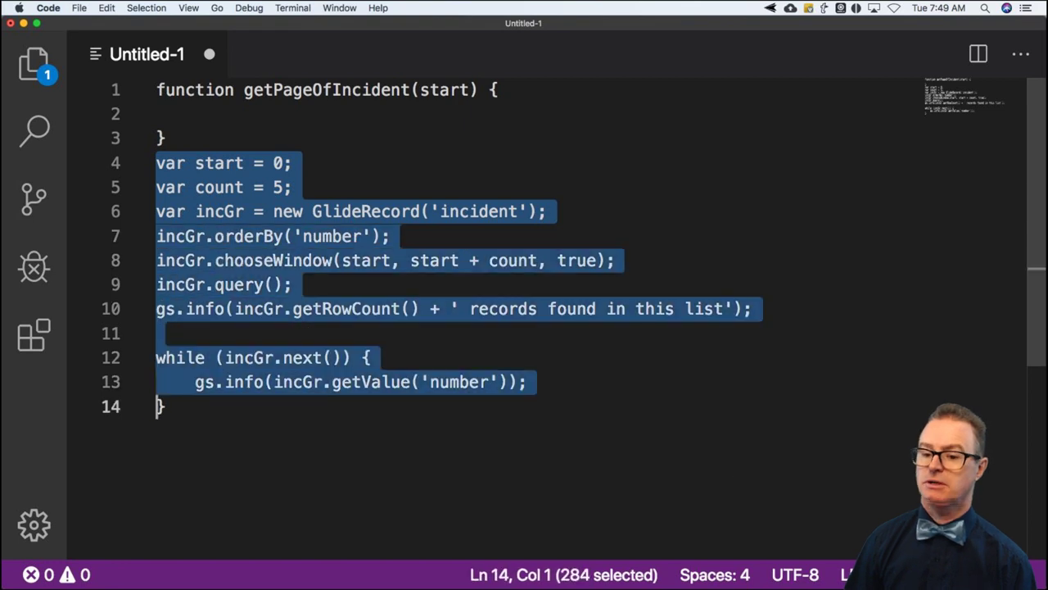
pyautogui.hotkey('shift', 'Right')
pyautogui.press('super+x')
pyautogui.press('Up')
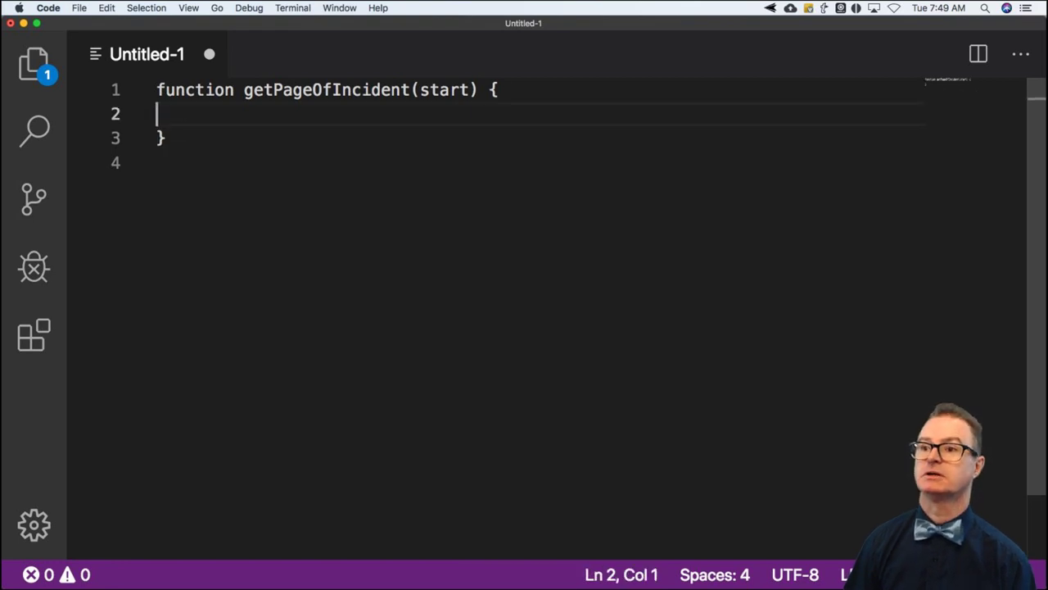
pyautogui.press('super+v')
# - Indent the start, count and incGr declarations by one level inside the getPageOfIncident function
pyautogui.scroll(-1, 202, 169)
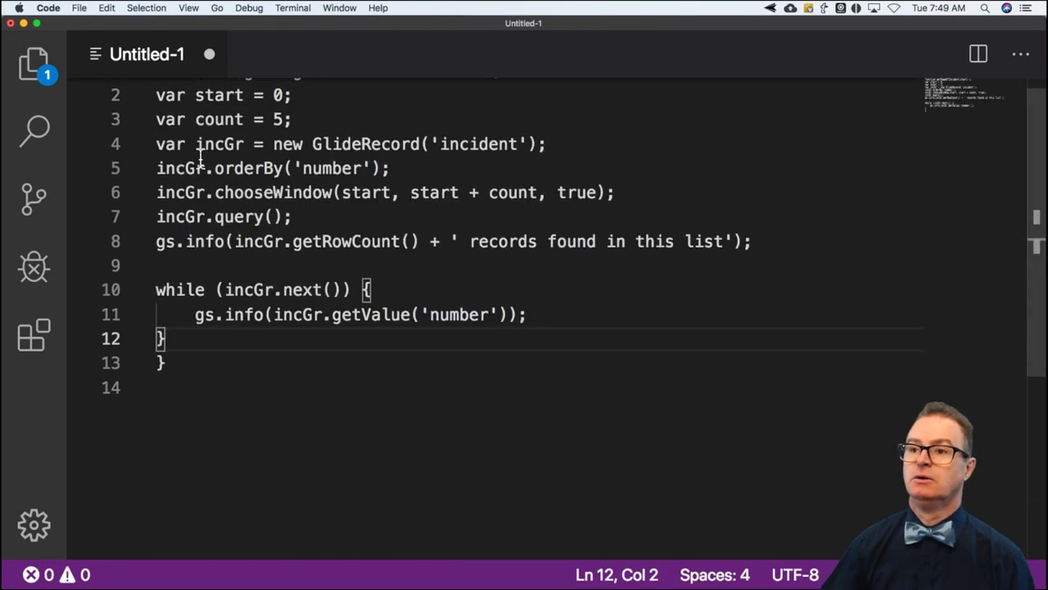
pyautogui.scroll(1, 172, 168)
pyautogui.click(156, 114)
pyautogui.press('Tab')
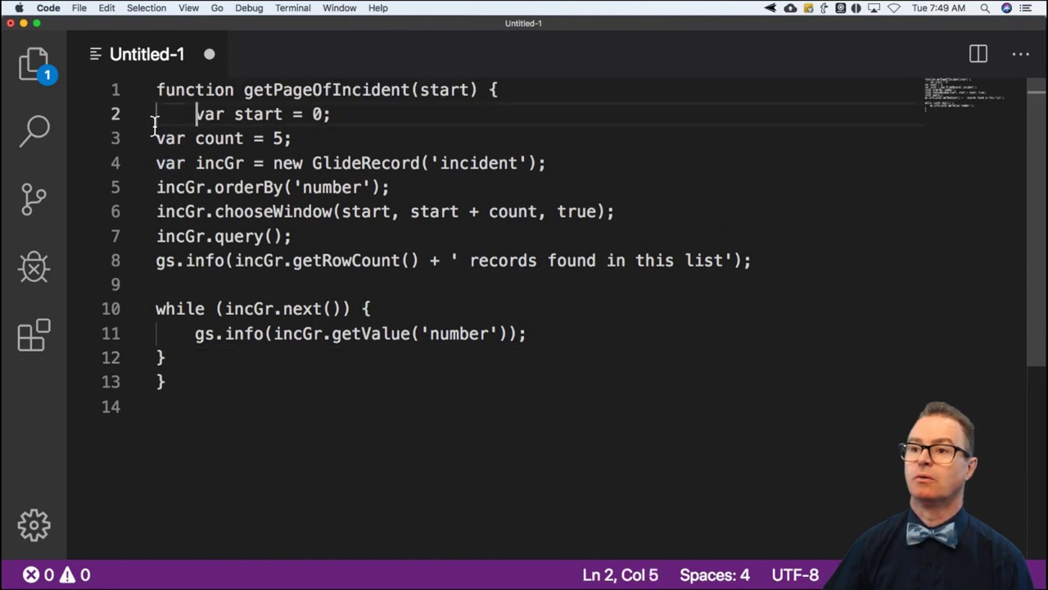
pyautogui.click(156, 138)
pyautogui.press('Tab')
pyautogui.click(157, 163)
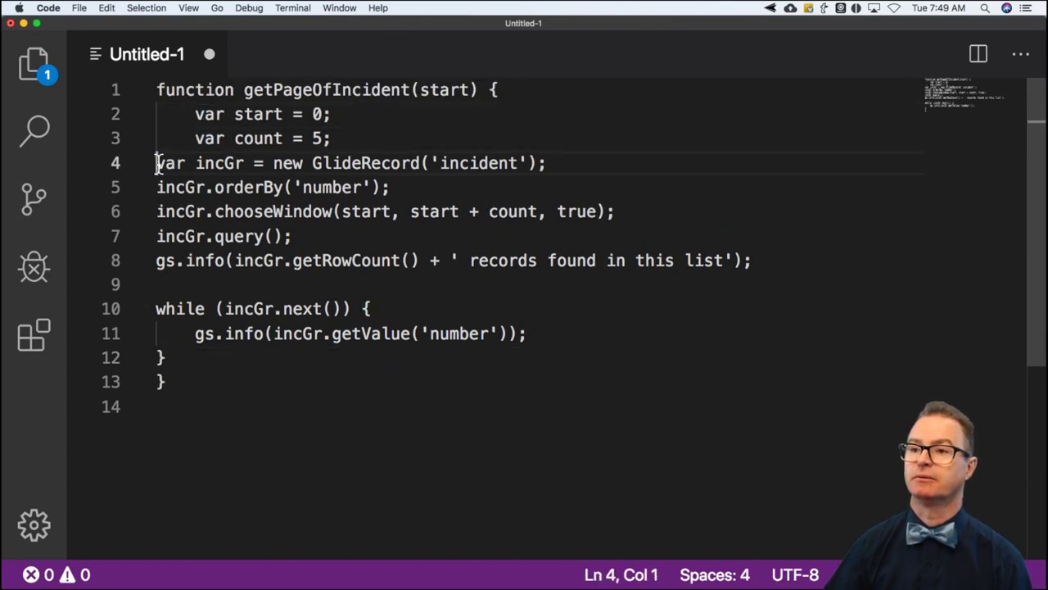
pyautogui.press('Tab')
pyautogui.click(614, 162)
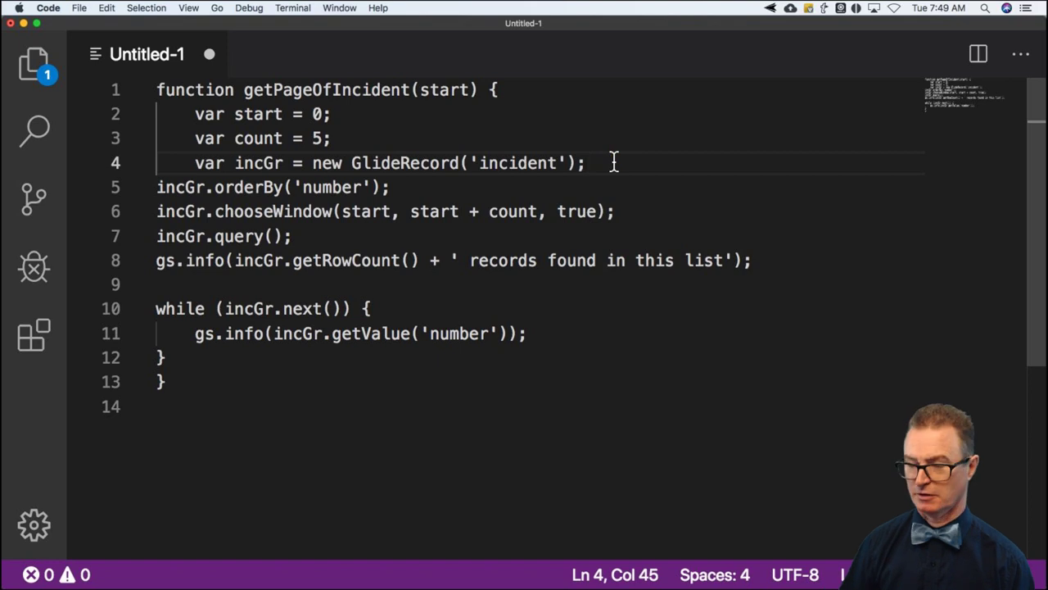
# - Insert a blank line below the incGr declaration and indent the incGr.orderBy line by one level
pyautogui.press('Return')
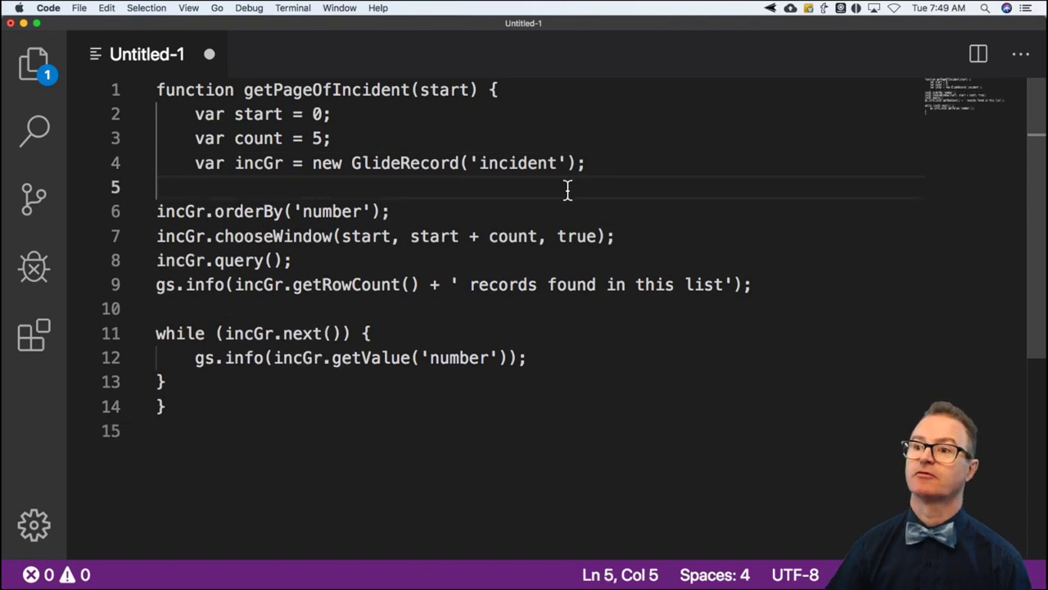
pyautogui.click(158, 213)
pyautogui.press('Tab')
# - Indent the incGr.chooseWindow and incGr.query lines by one level inside the function
pyautogui.click(160, 236)
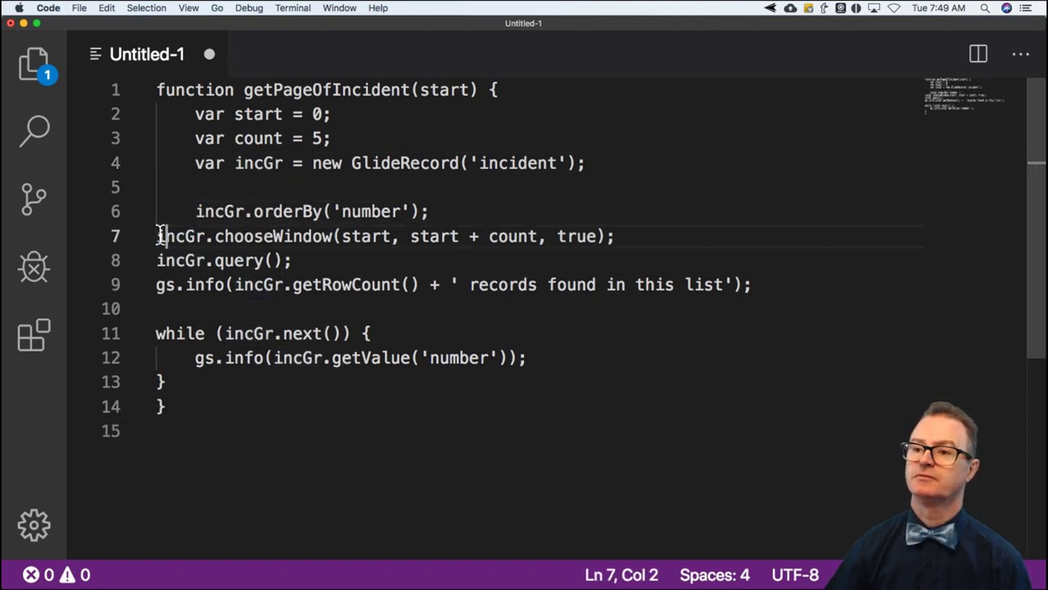
pyautogui.press('Tab')
pyautogui.press('BackSpace')
pyautogui.press('BackSpace')
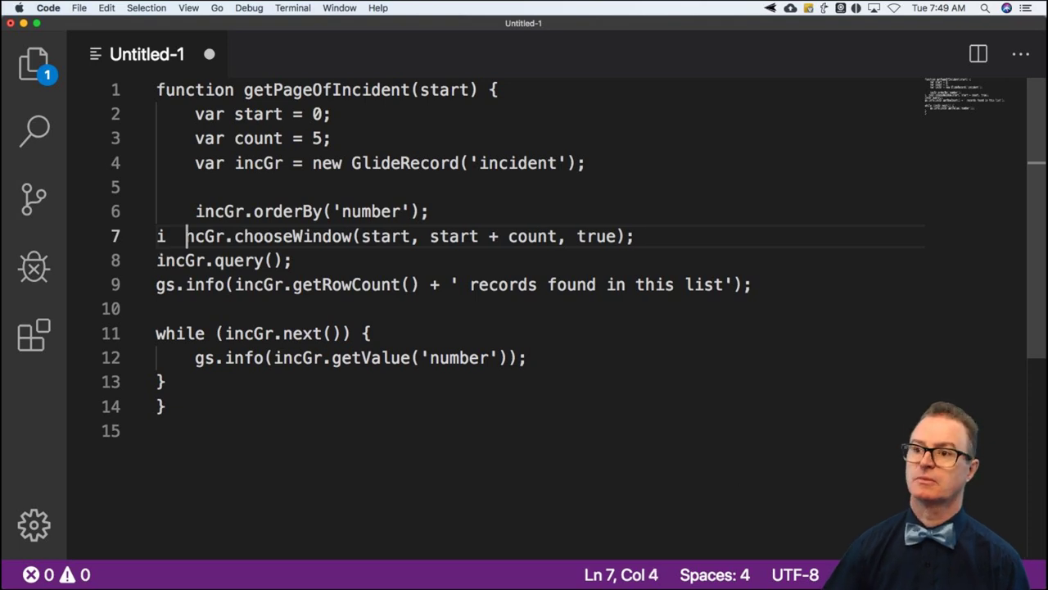
pyautogui.press('BackSpace')
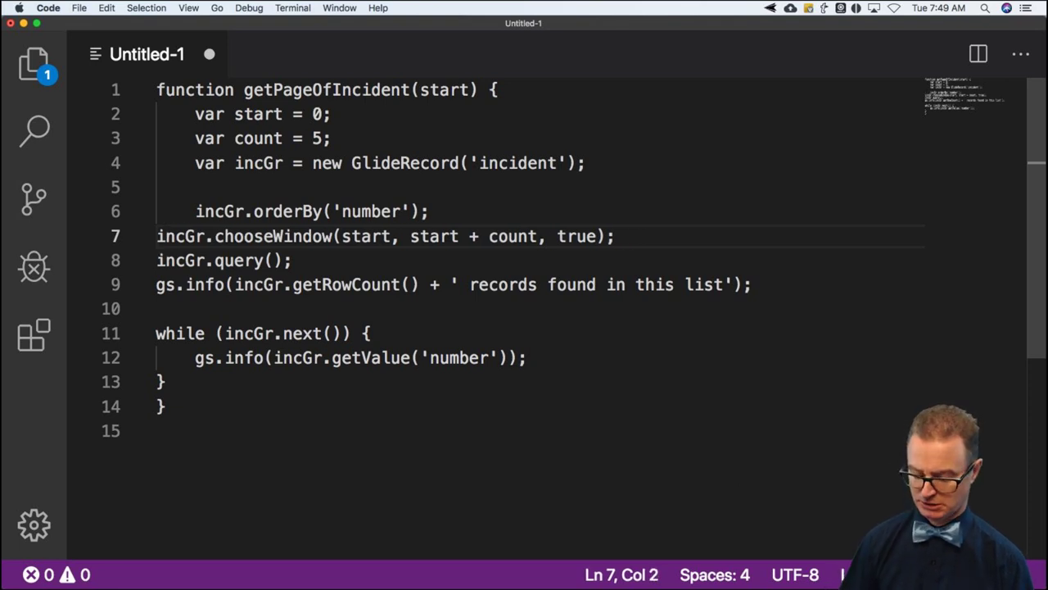
pyautogui.press('Left')
pyautogui.press('Tab')
pyautogui.press('Left')
pyautogui.press('Left')
pyautogui.press('Left')
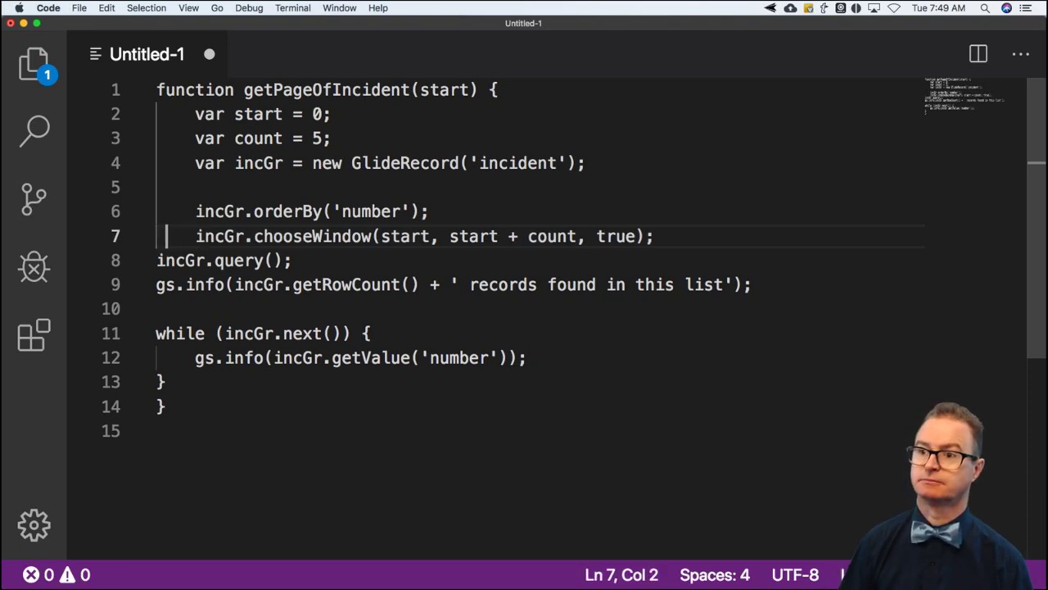
pyautogui.press('Left')
pyautogui.press('Down')
pyautogui.press('Tab')
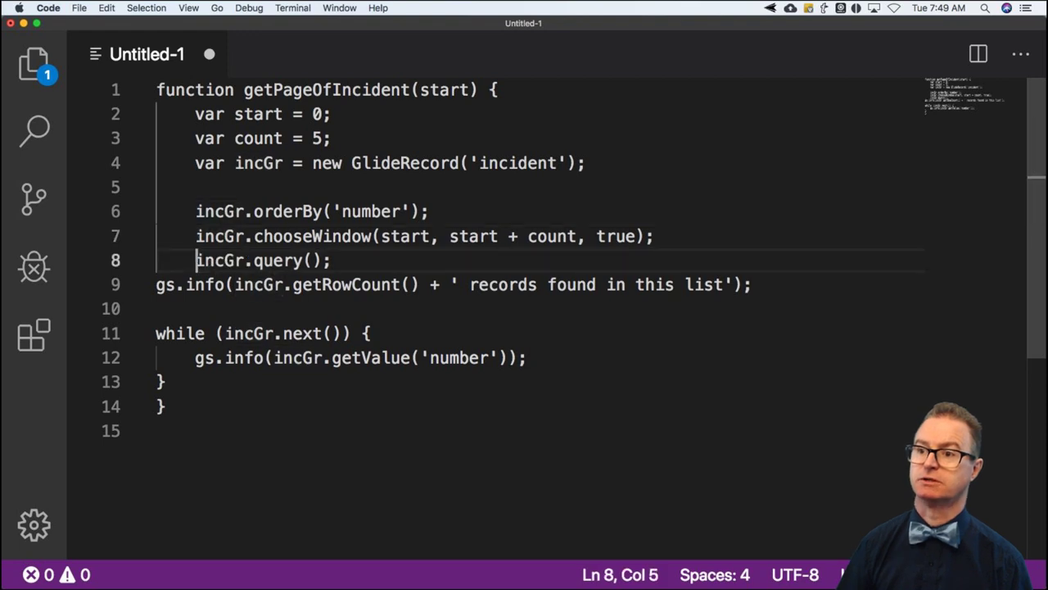
# - Indent the getRowCount gs.info line and the entire while loop, including its body and closing brace, by one level
pyautogui.click(156, 285)
pyautogui.press('Tab')
pyautogui.click(158, 333)
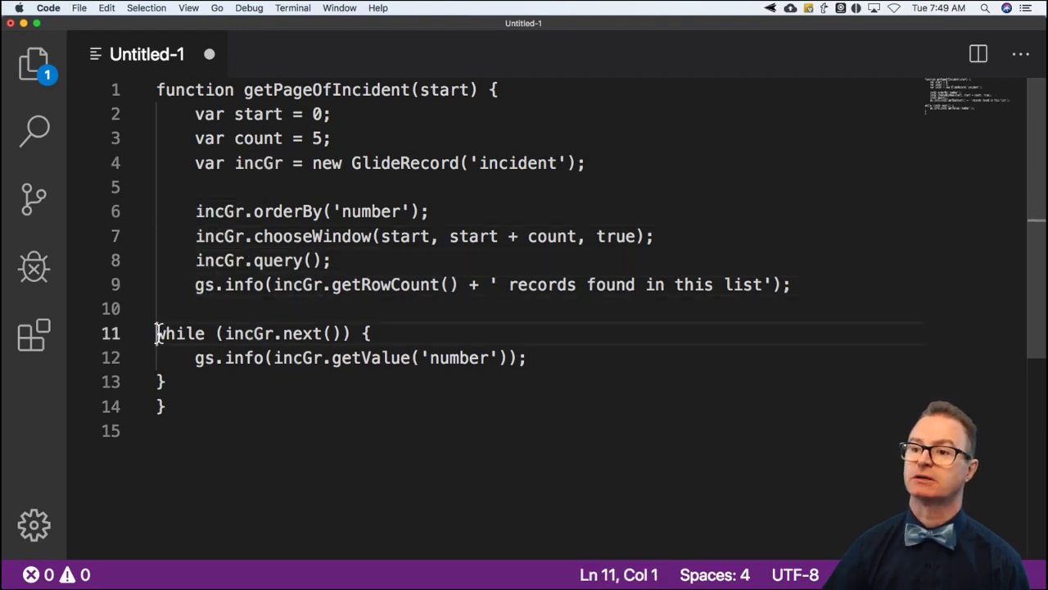
pyautogui.press('Tab')
pyautogui.click(197, 359)
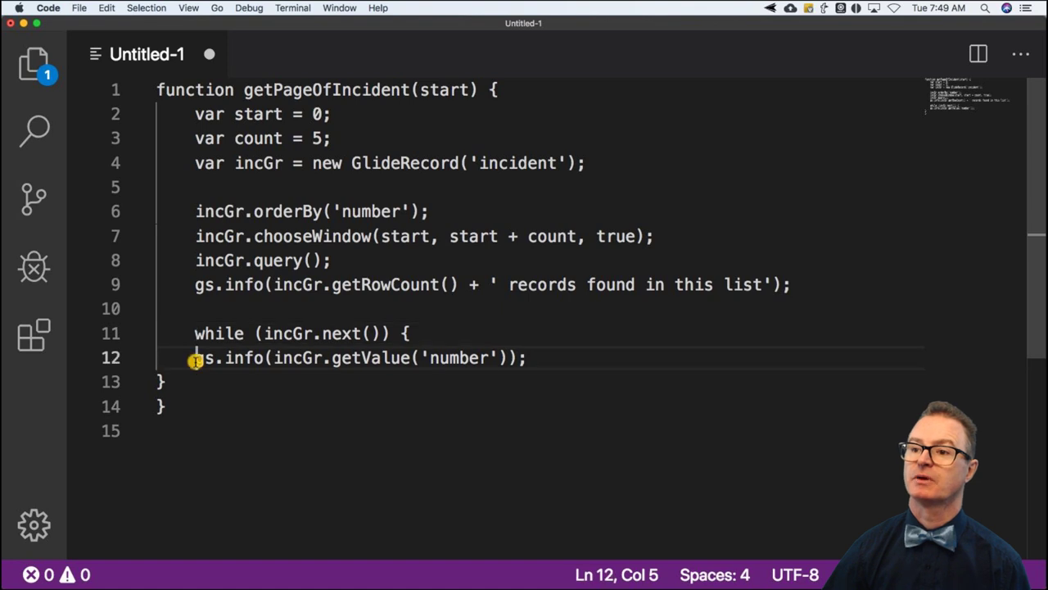
pyautogui.press('Tab')
pyautogui.click(159, 382)
pyautogui.press('Tab')
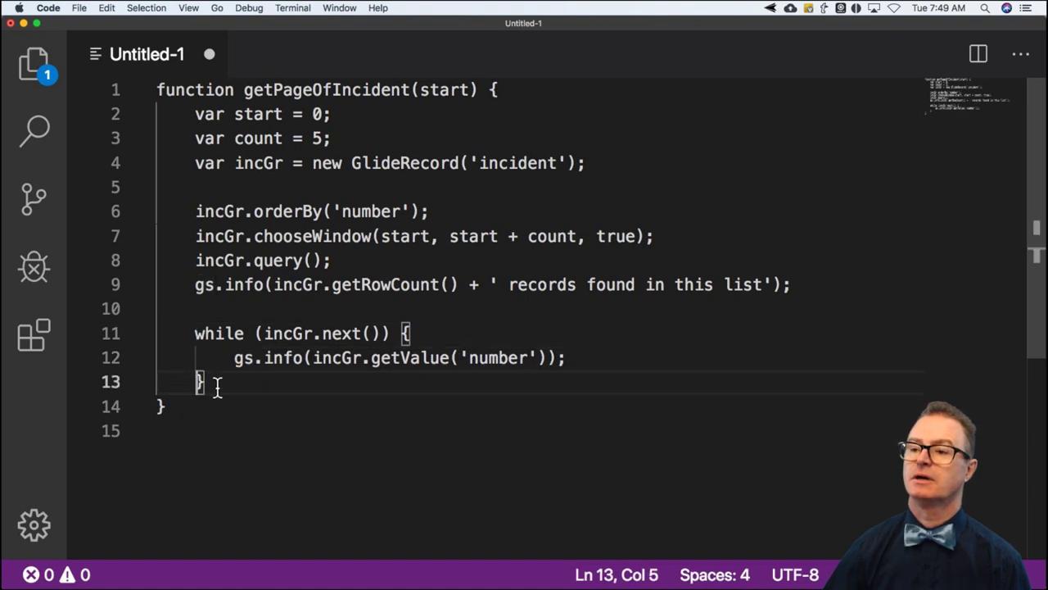
pyautogui.click(223, 383)
# - Leave a blank line after the function's closing brace and begin a call there with getPageOfIn
pyautogui.click(185, 407)
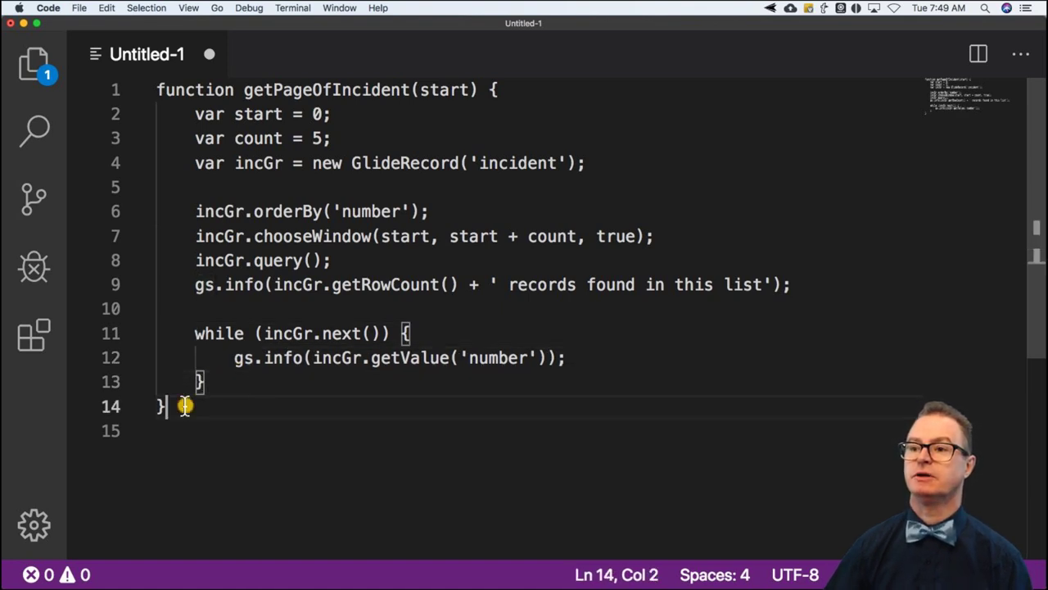
pyautogui.press('Return')
pyautogui.press('Return')
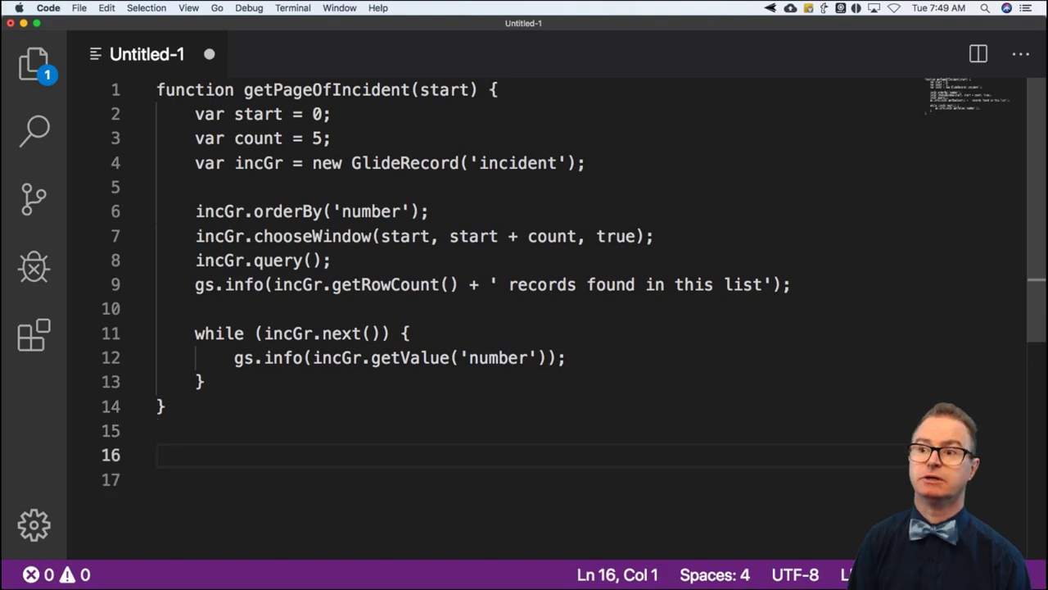
pyautogui.write('getPage')
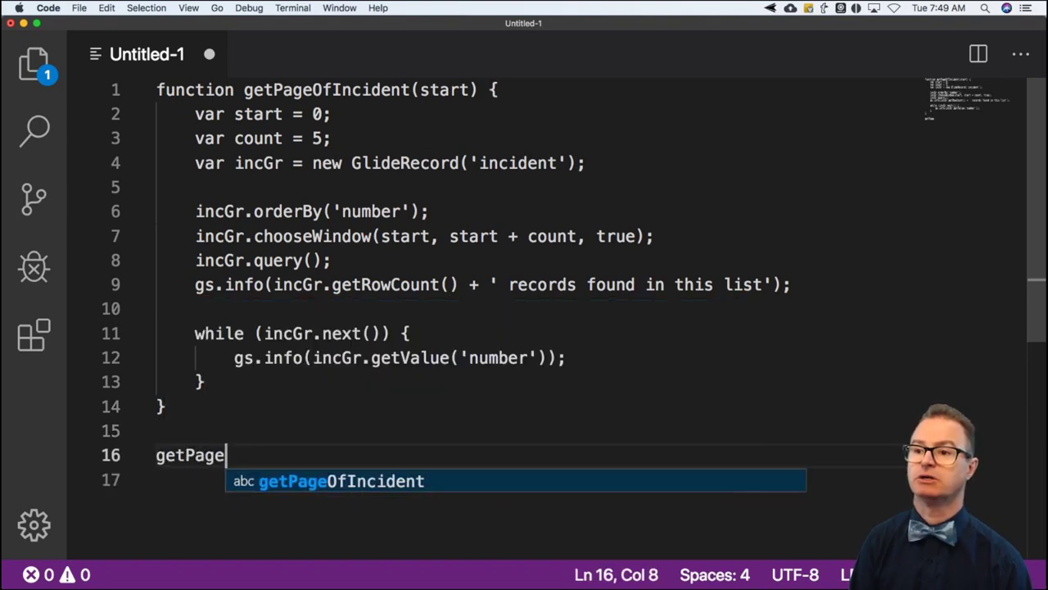
pyautogui.write('OfIn')
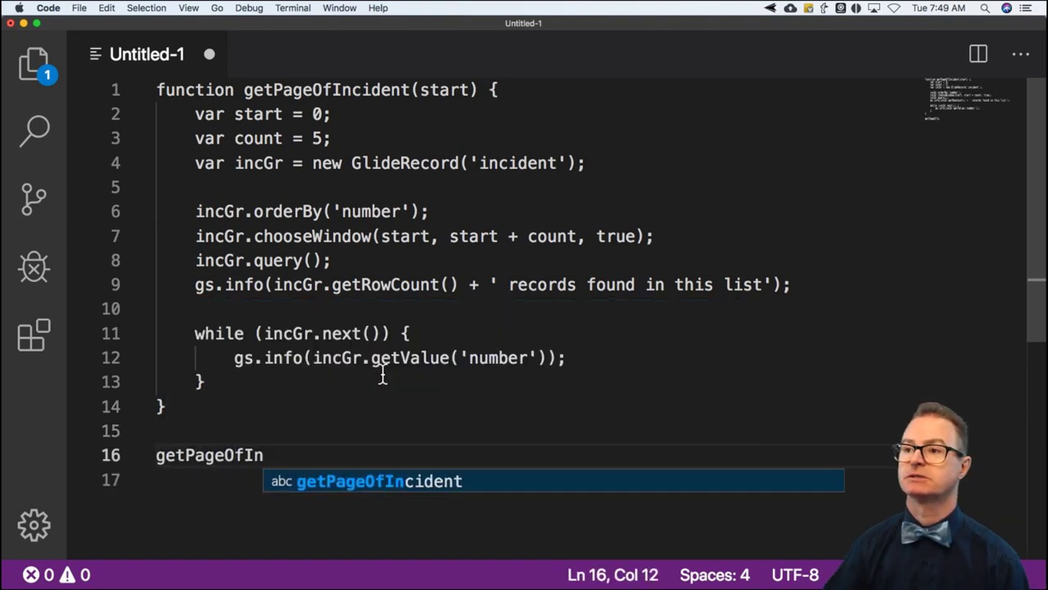
# - Rename the function to getPageOfIncidents and complete the call beneath it as getPageOfIncidents(0);
pyautogui.click(411, 90)
pyautogui.write('s')
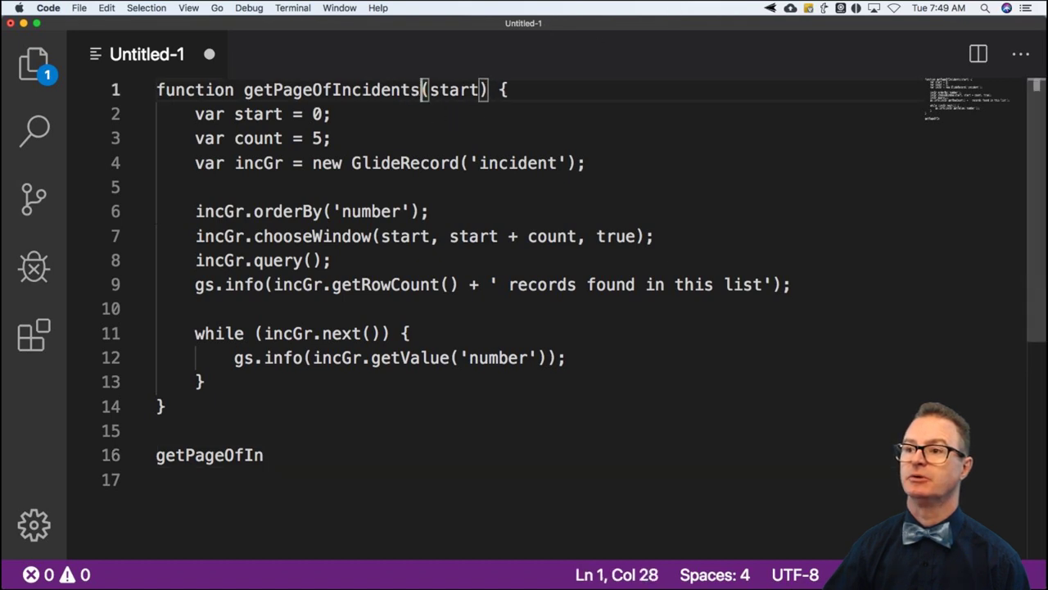
pyautogui.doubleClick(383, 90)
pyautogui.press('super+c')
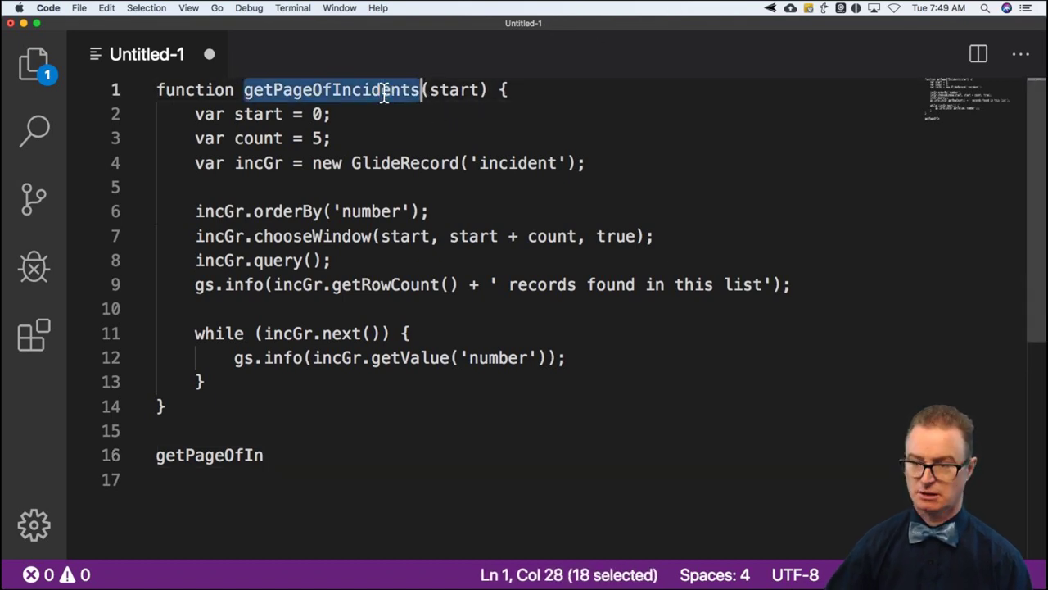
pyautogui.doubleClick(222, 456)
pyautogui.press('super+v')
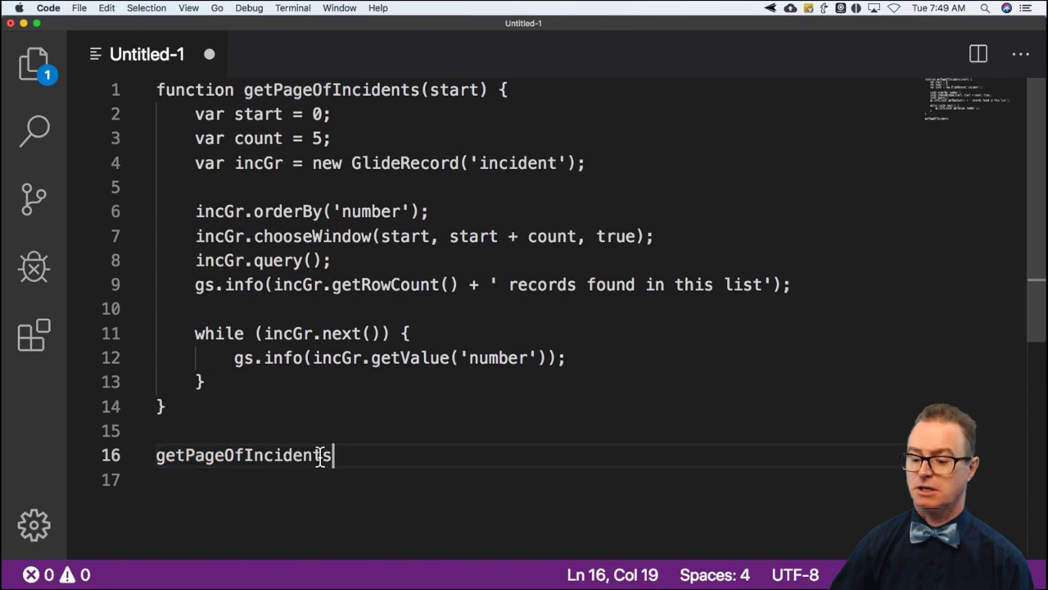
pyautogui.write('(0);')
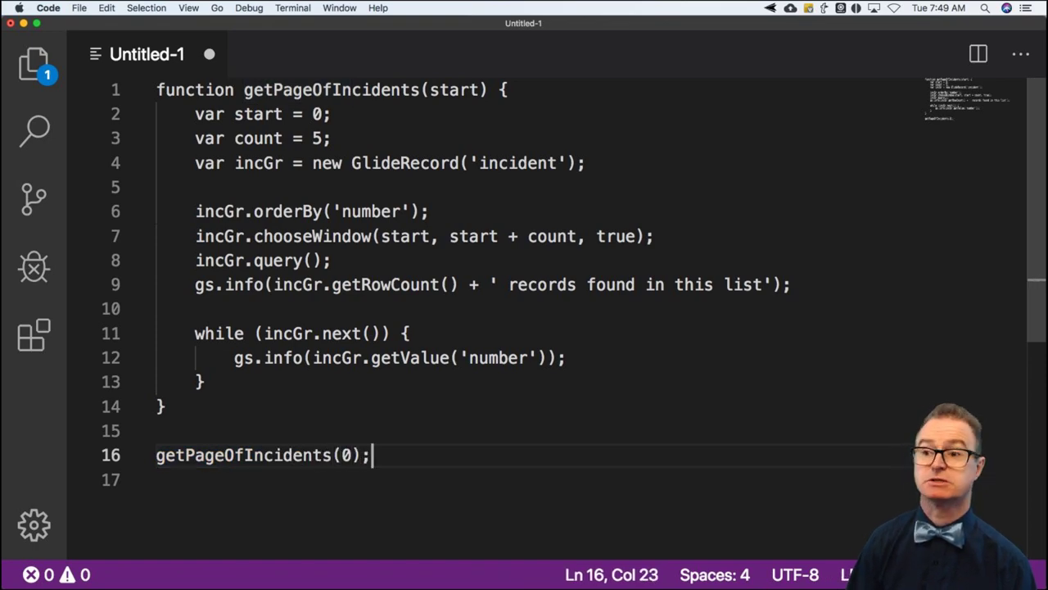
# - Copy the whole script, switch to Chrome, replace the old background script with it and run it in the global scope
pyautogui.press('super+a')
pyautogui.press('super+c')
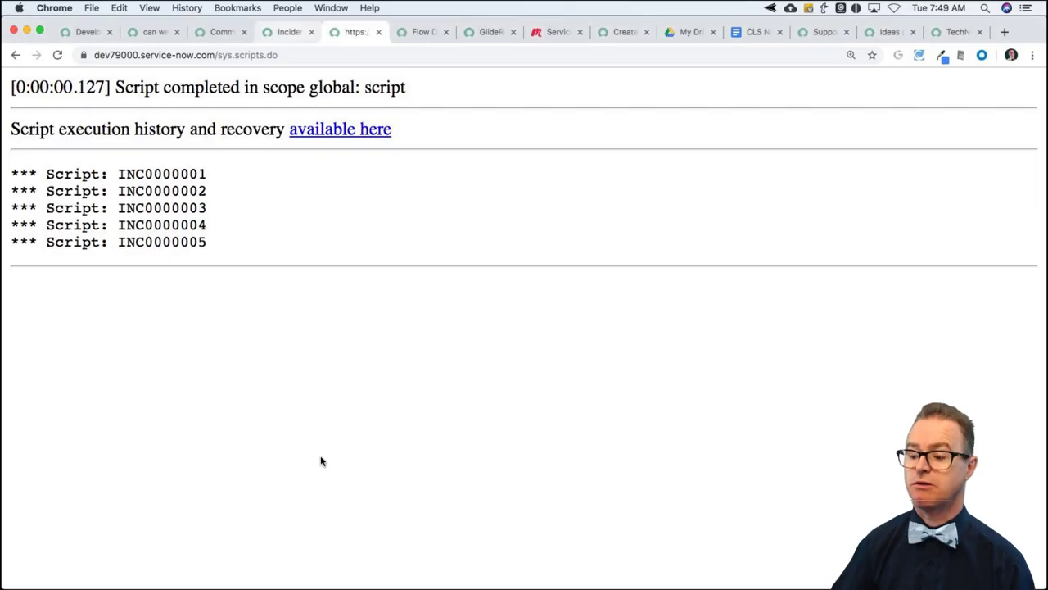
pyautogui.press('super+bracketleft')
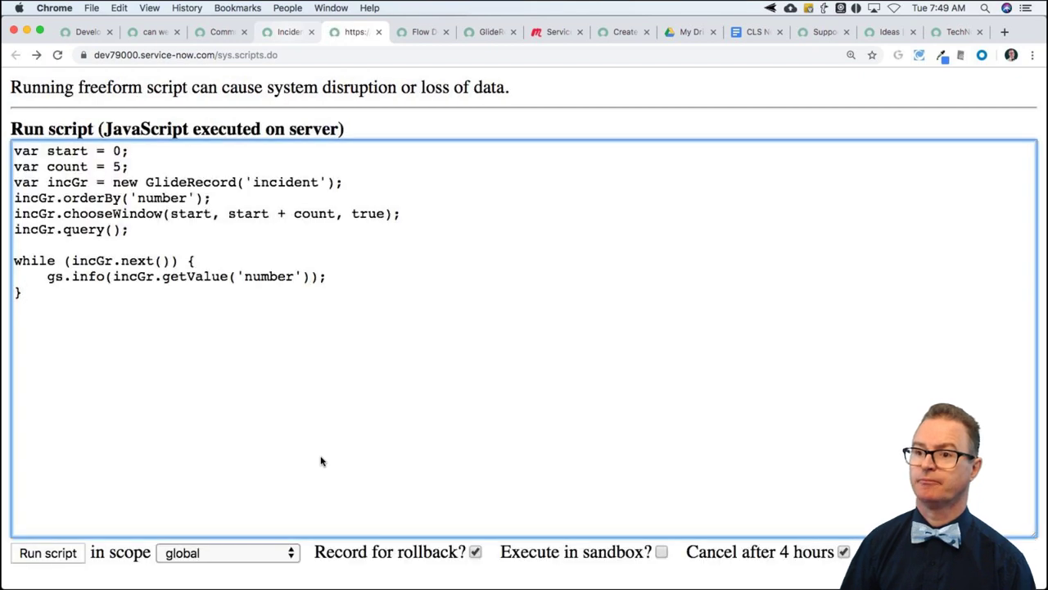
pyautogui.press('super+a')
pyautogui.press('super+v')
pyautogui.press('Tab')
pyautogui.press('Return')
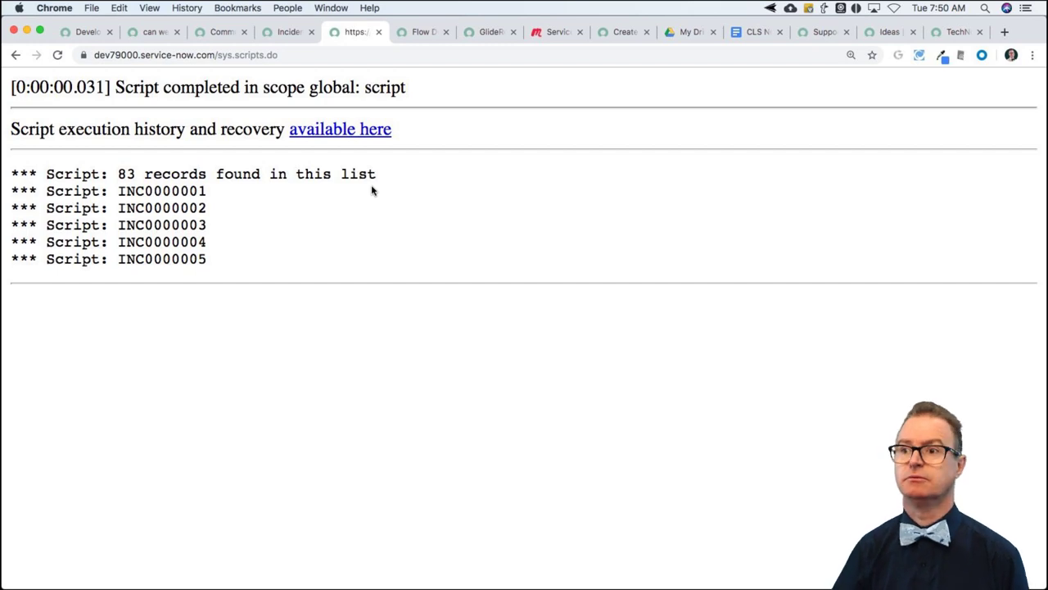
# - Set chooseWindow's third argument to false in the background script, run it and return to the script editor page
pyautogui.press('super+bracketleft')
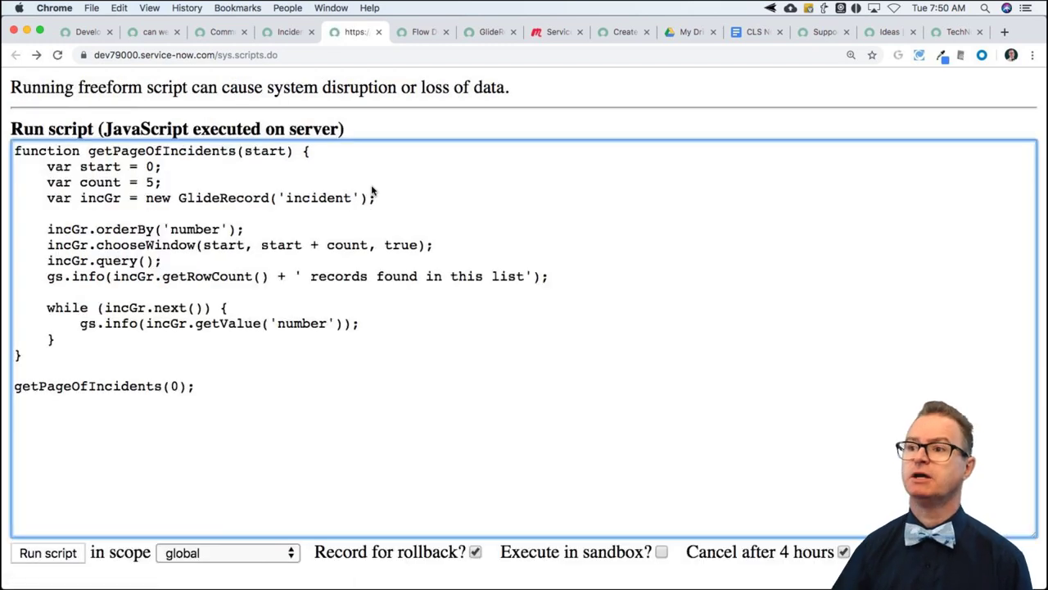
pyautogui.doubleClick(401, 246)
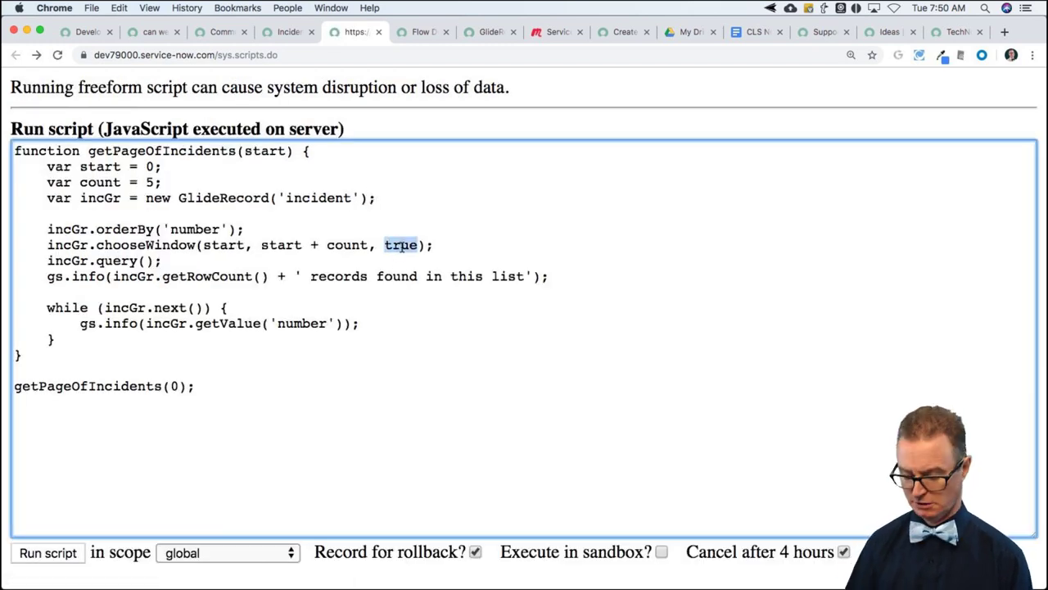
pyautogui.write('false')
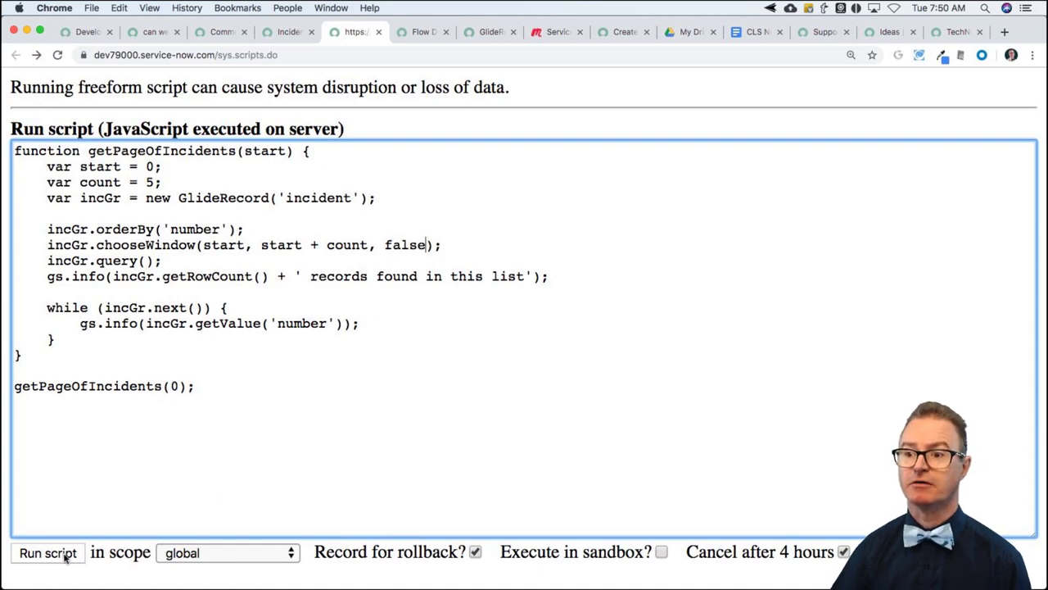
pyautogui.click(47, 553)
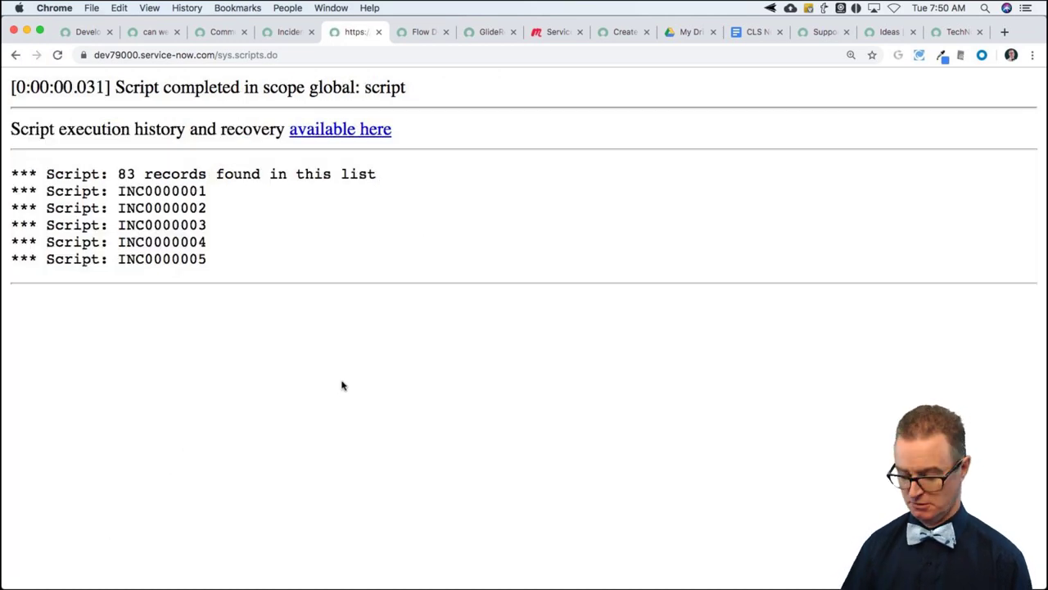
pyautogui.press('super+bracketleft')
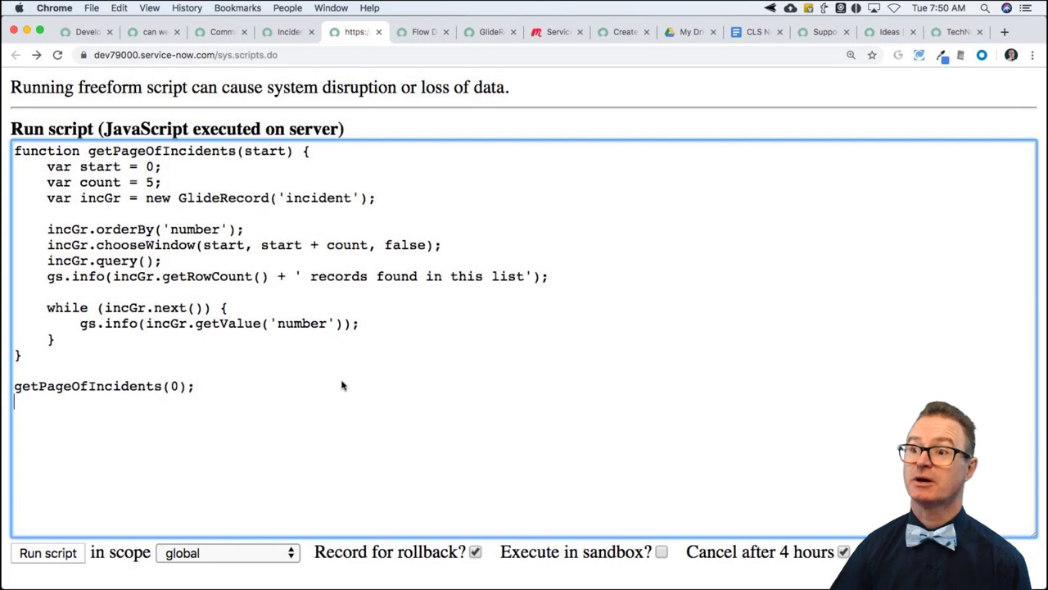
# - Examine the forceCount parameter, return value and example in the GlideRecord chooseWindow API documentation
pyautogui.click(432, 34)
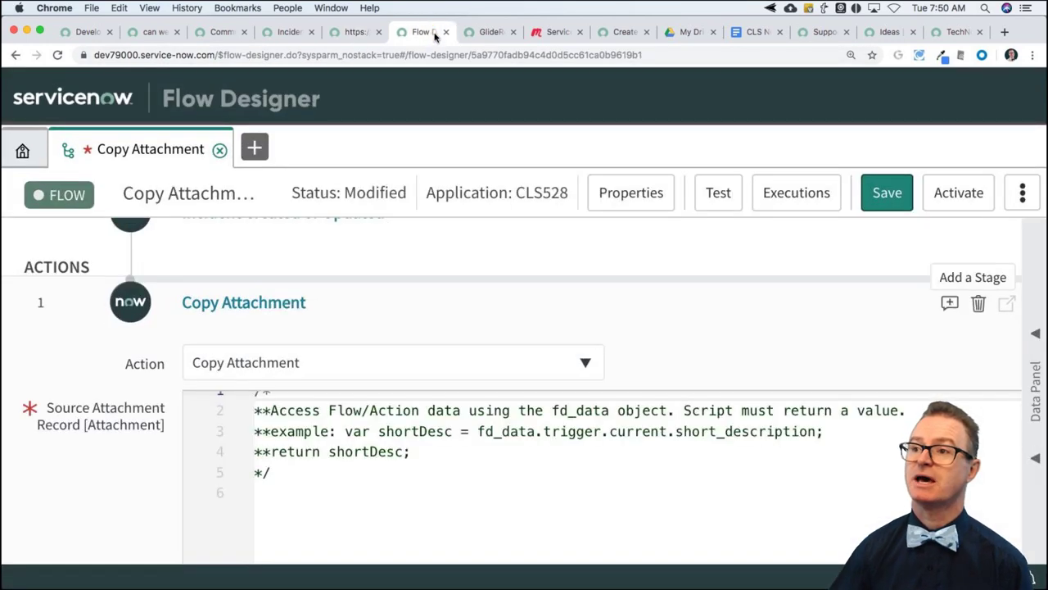
pyautogui.click(490, 32)
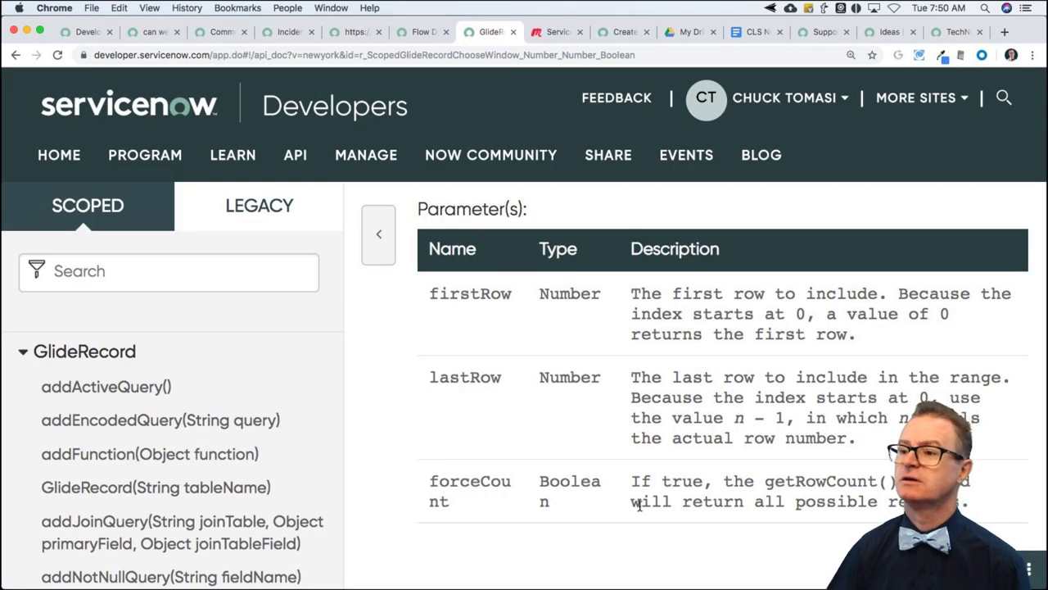
pyautogui.scroll(-1, 639, 504)
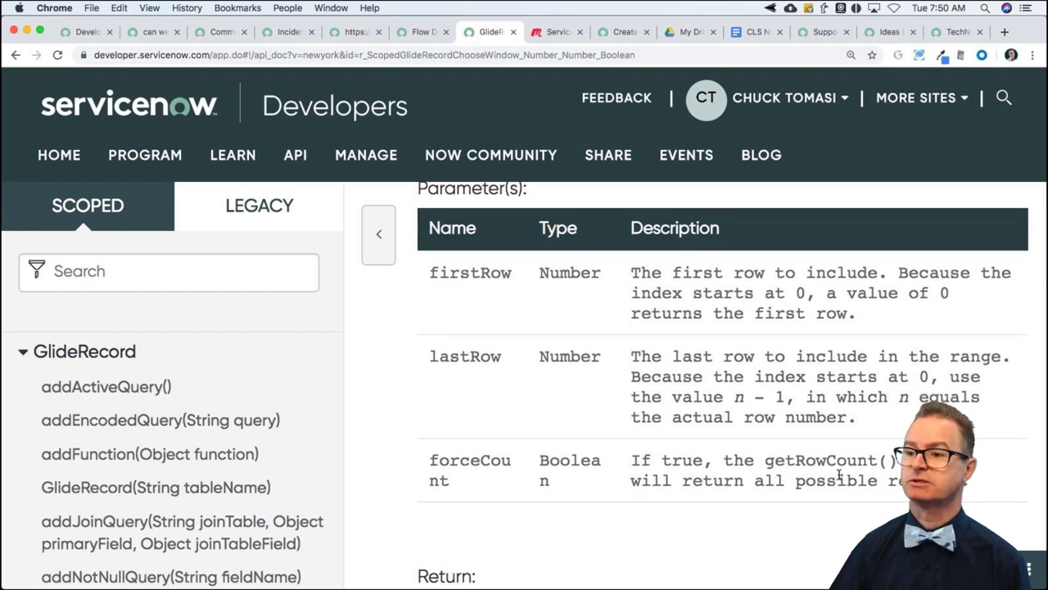
pyautogui.scroll(-1, 838, 474)
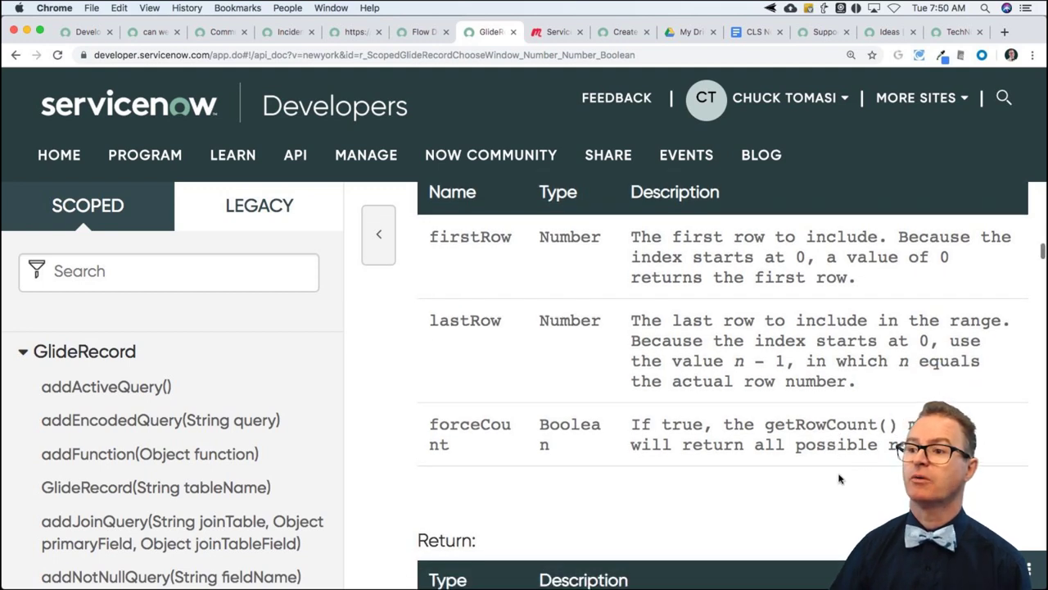
pyautogui.scroll(-3, 839, 478)
pyautogui.scroll(1, 839, 478)
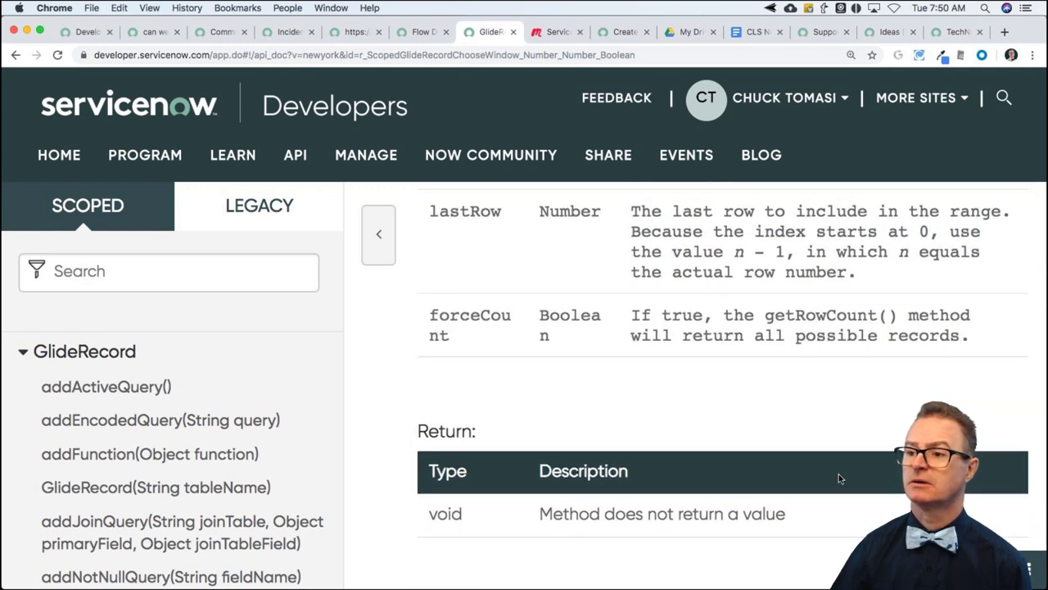
pyautogui.scroll(-5, 838, 478)
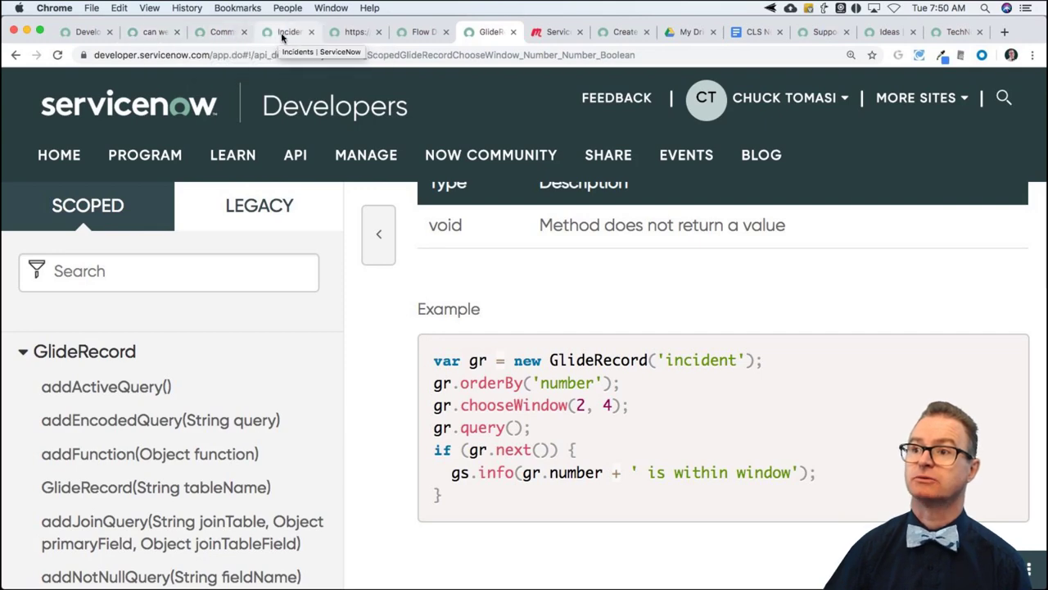
# - Switch back to Visual Studio Code and remove the third argument, true, from the chooseWindow call
pyautogui.click(352, 32)
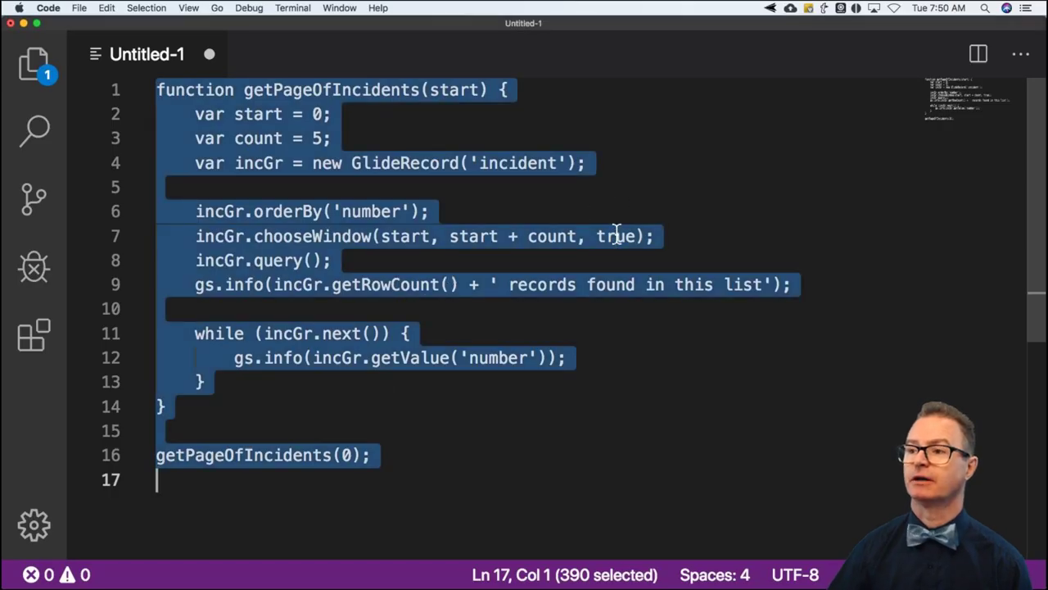
pyautogui.doubleClick(616, 235)
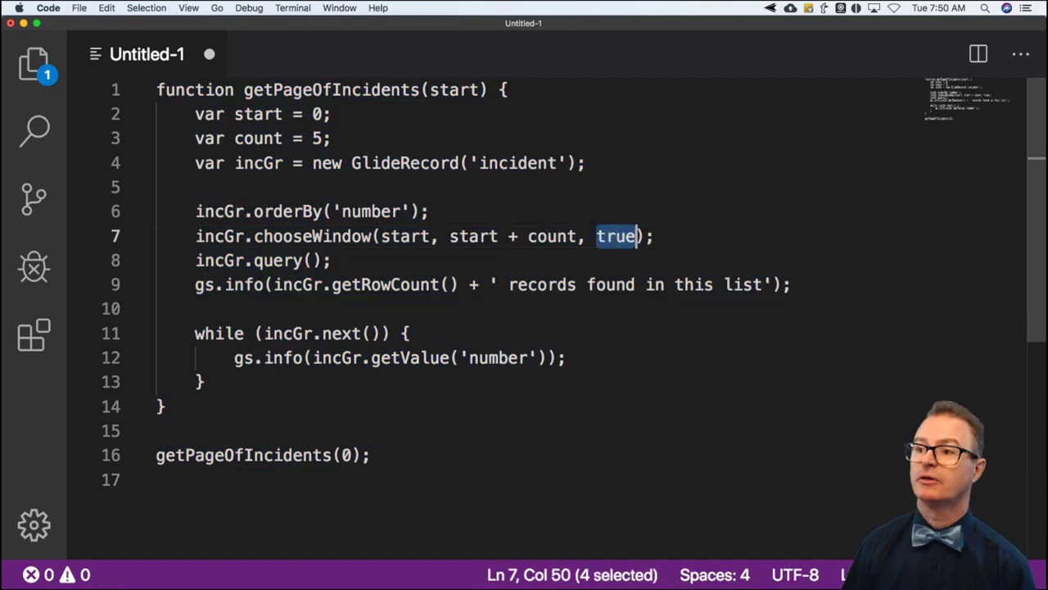
pyautogui.press('BackSpace')
pyautogui.press('BackSpace')
pyautogui.press('BackSpace')
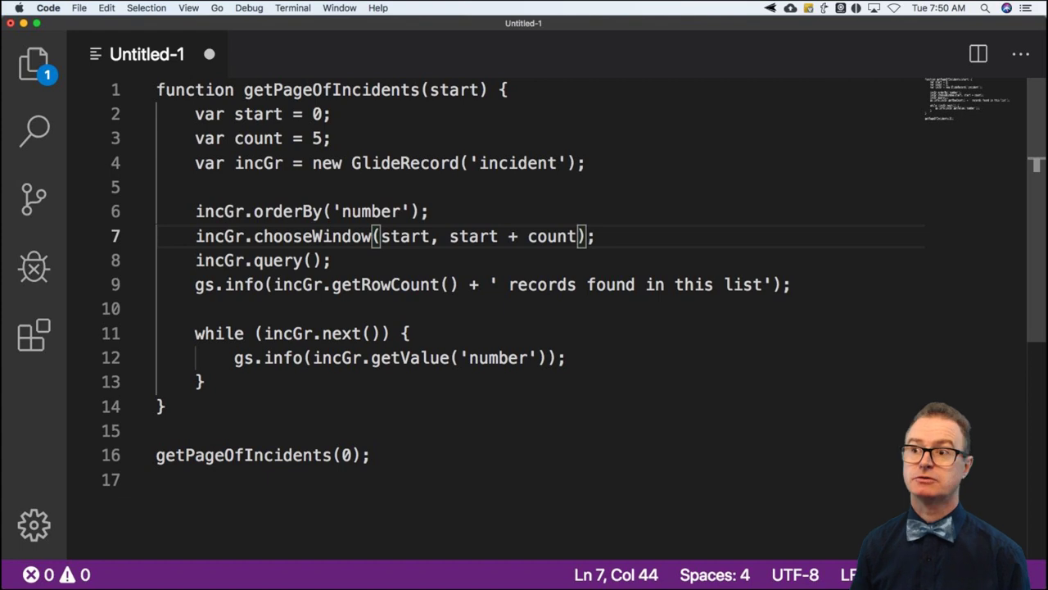
# - Delete the var start = 0; line from the getPageOfIncidents function
pyautogui.doubleClick(258, 114)
pyautogui.tripleClick(258, 114)
pyautogui.press('BackSpace')
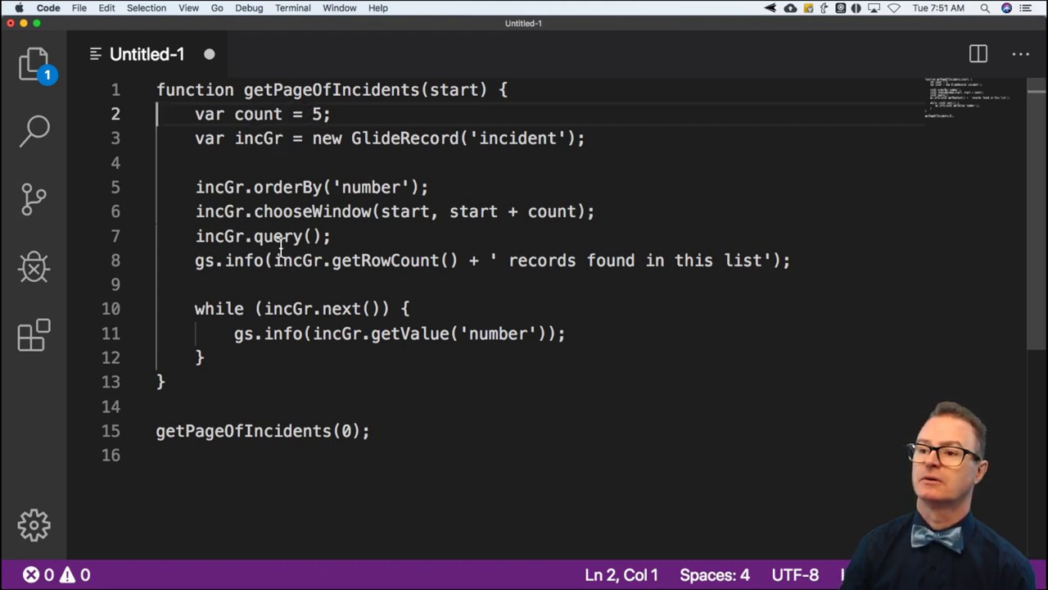
# - Change the argument of the getPageOfIncidents call on the last line to 5
pyautogui.click(348, 431)
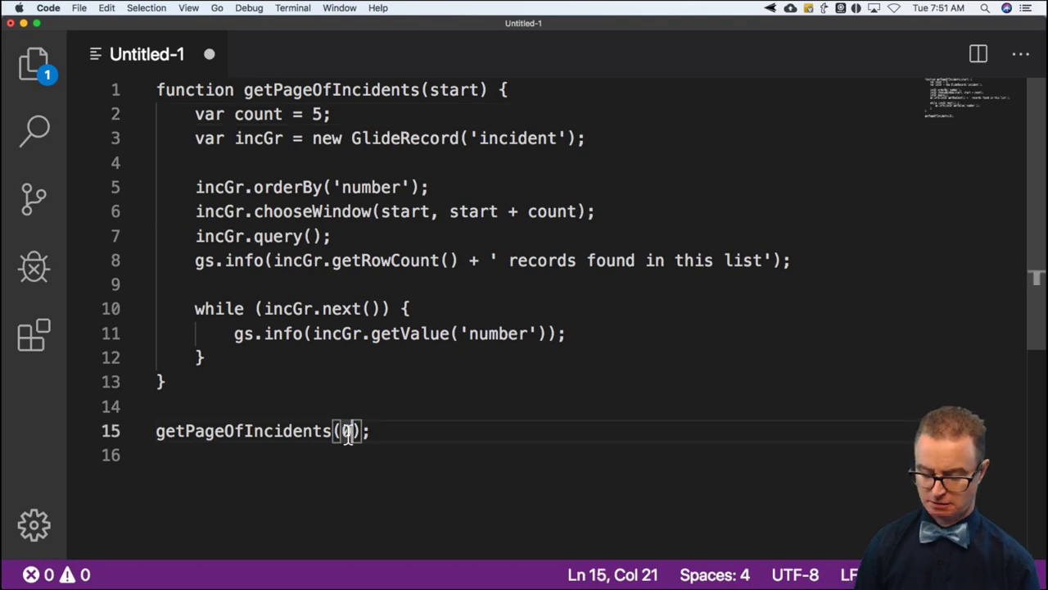
pyautogui.press('BackSpace')
pyautogui.write('5')
# - Copy the whole script into the background script page in Chrome, replacing the existing code, and run it
pyautogui.press('super+a')
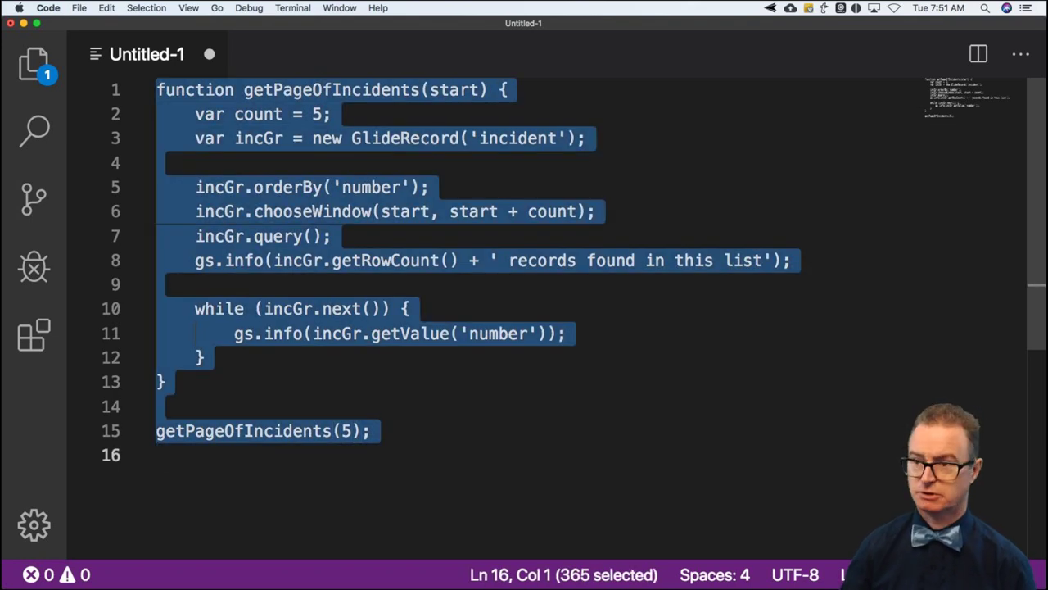
pyautogui.press('super+c')
pyautogui.press('super+Tab')
pyautogui.press('super+a')
pyautogui.press('super+v')
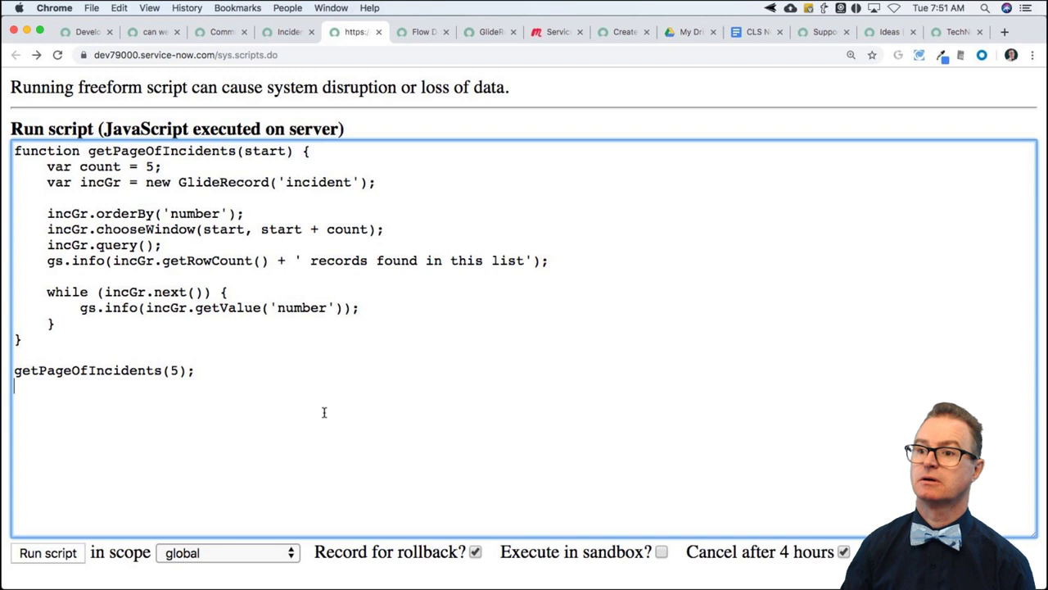
pyautogui.click(48, 553)
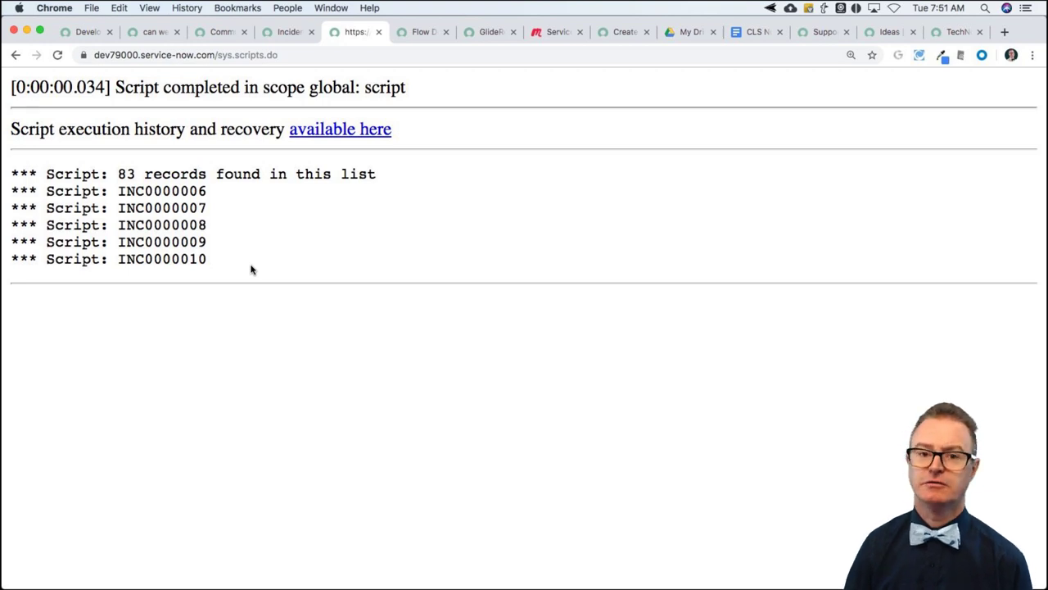
# - Switch back to Visual Studio Code and review the chooseWindow(start, start + count) line of the function
pyautogui.press('super+Tab')
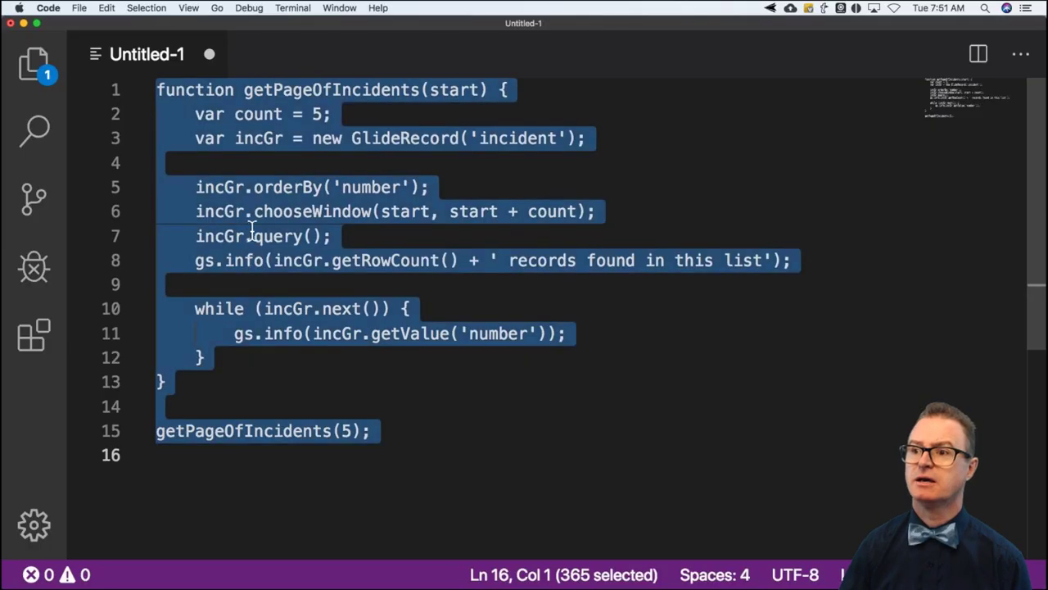
pyautogui.click(393, 234)
pyautogui.moveTo(380, 211); pyautogui.dragTo(593, 213)
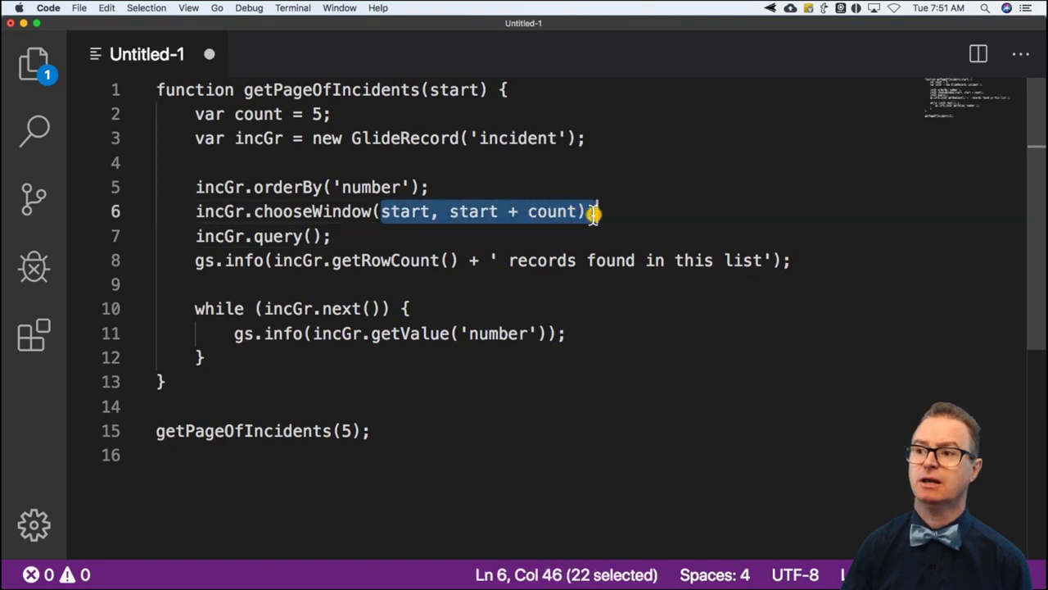
pyautogui.click(515, 211)
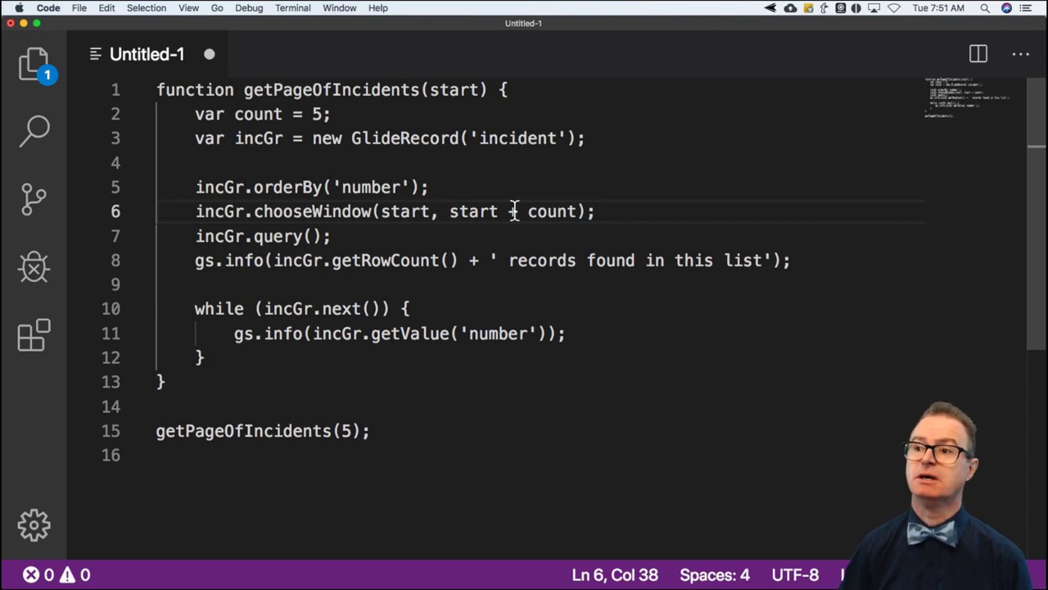
pyautogui.moveTo(262, 211); pyautogui.dragTo(593, 212)
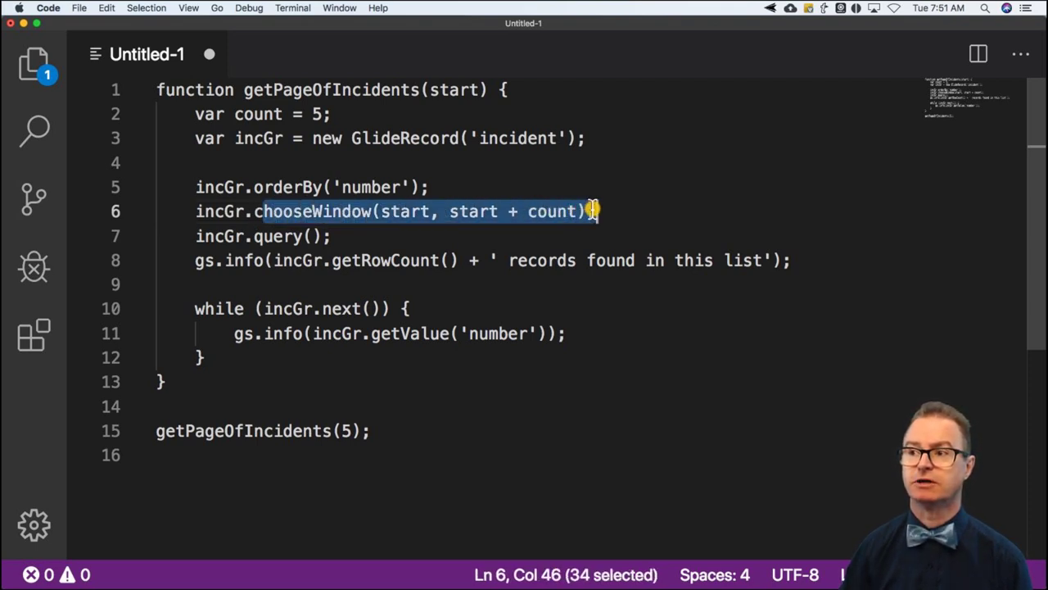
pyautogui.click(604, 211)
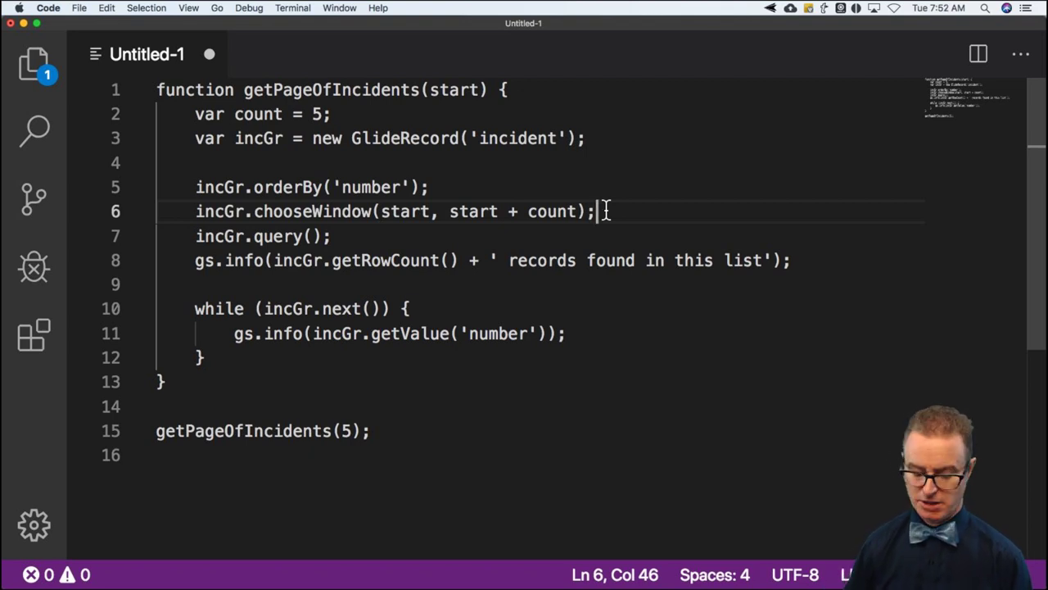
# - Start saving the script and create a new folder 2019-10-08 inside sn-community-live-stream for it
pyautogui.press('super+s')
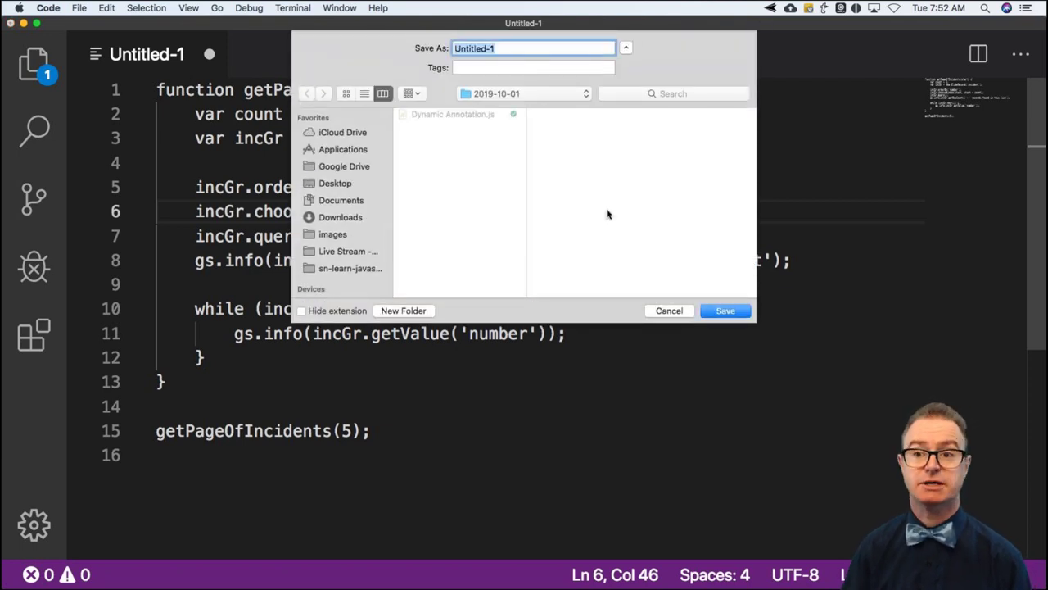
pyautogui.click(531, 95)
pyautogui.click(533, 110)
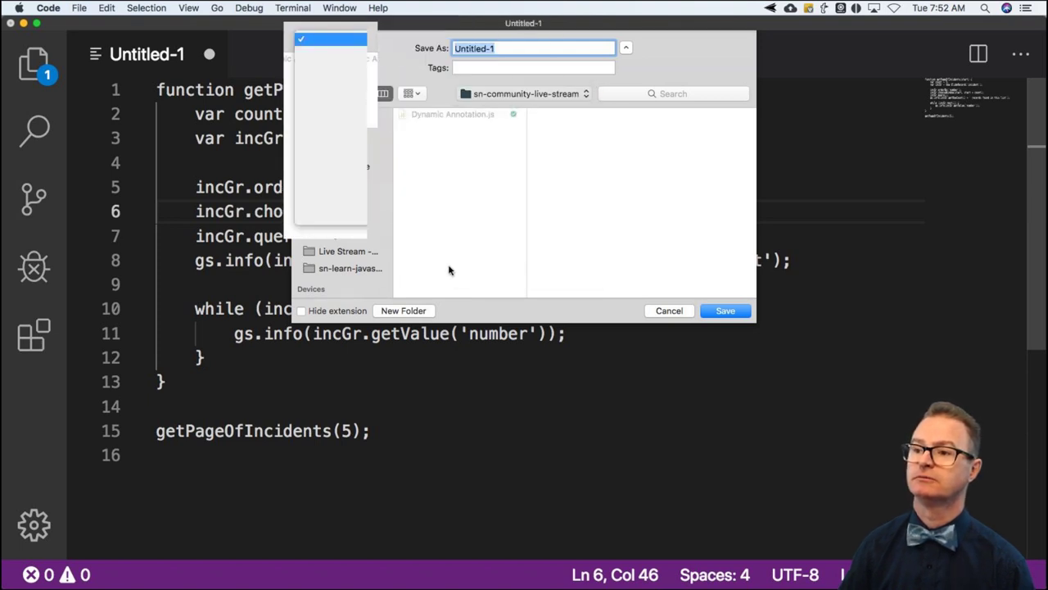
pyautogui.click(423, 311)
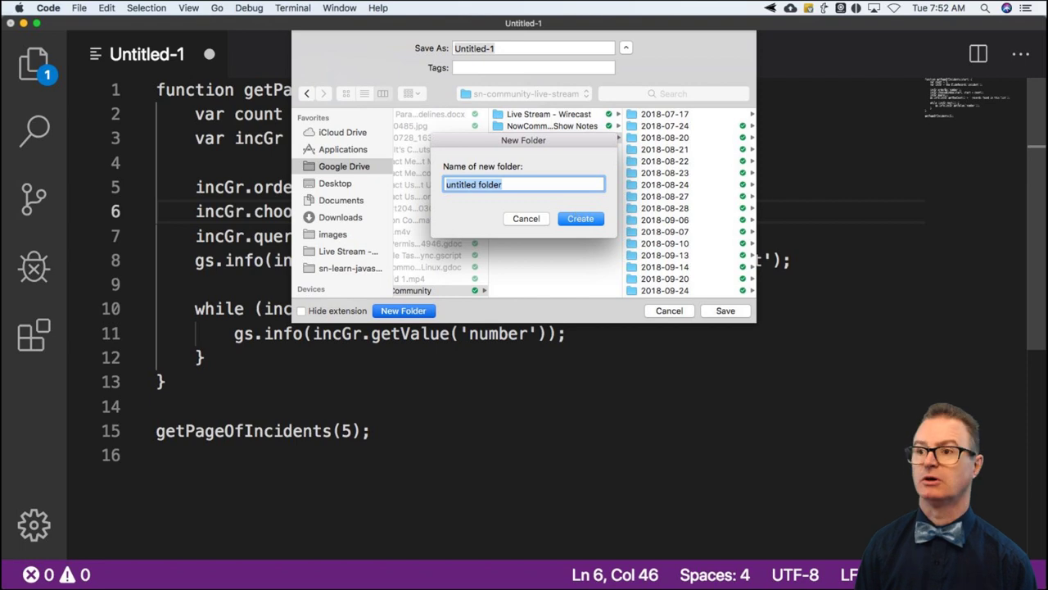
pyautogui.press('BackSpace')
pyautogui.press('super+v')
pyautogui.click(580, 218)
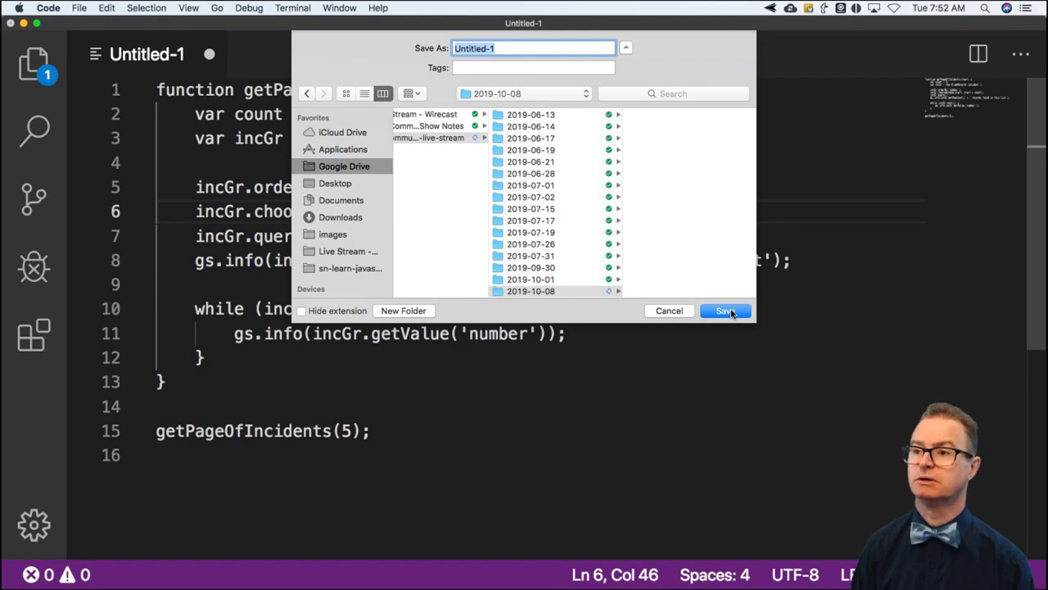
# - Save the script as chooseWindow.js in the new folder and show the pending source control changes
pyautogui.write('chooseWindow')
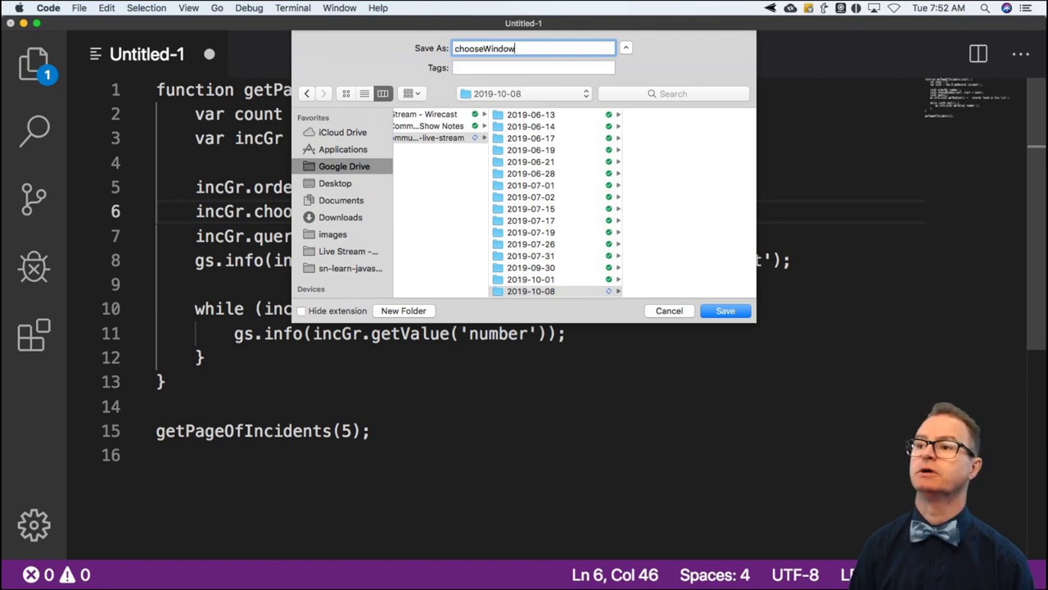
pyautogui.write('.js')
pyautogui.press('Return')
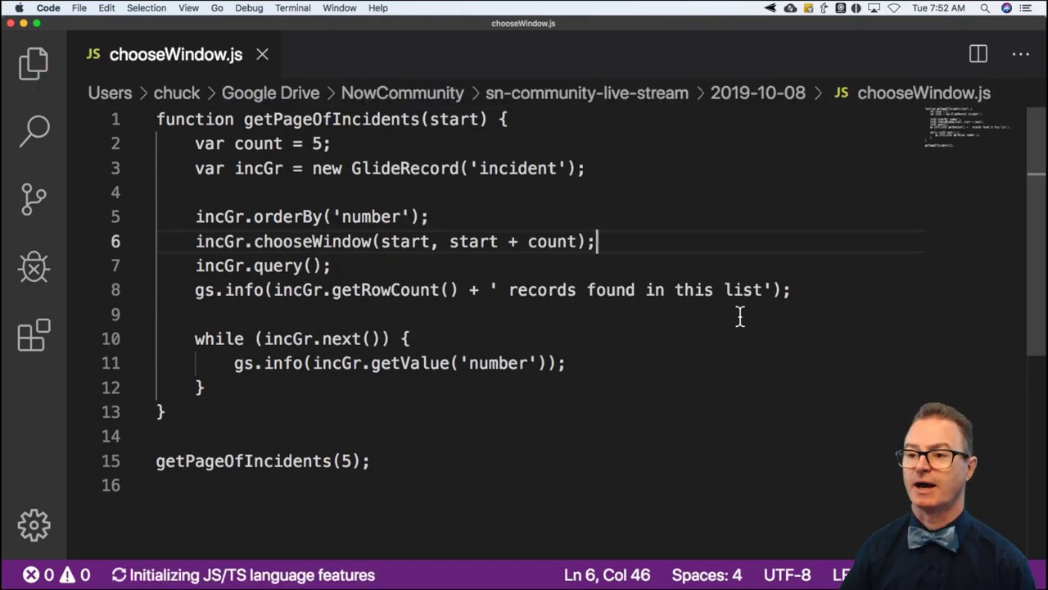
pyautogui.click(36, 198)
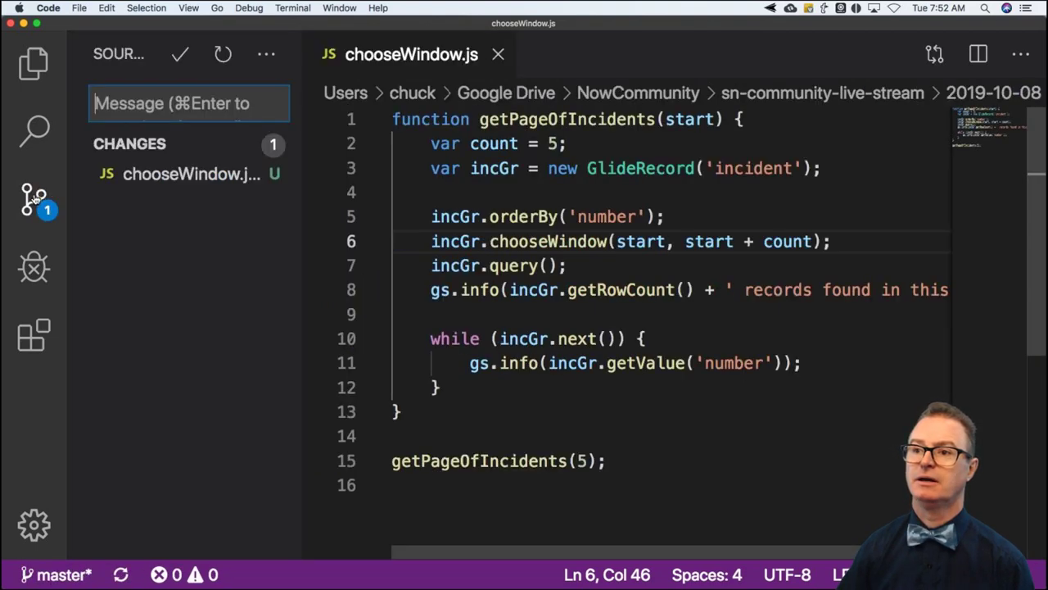
# - Switch to Chrome, bring up the Ideas list and remove its Active = true filter to list all ideas
pyautogui.press('super+Tab')
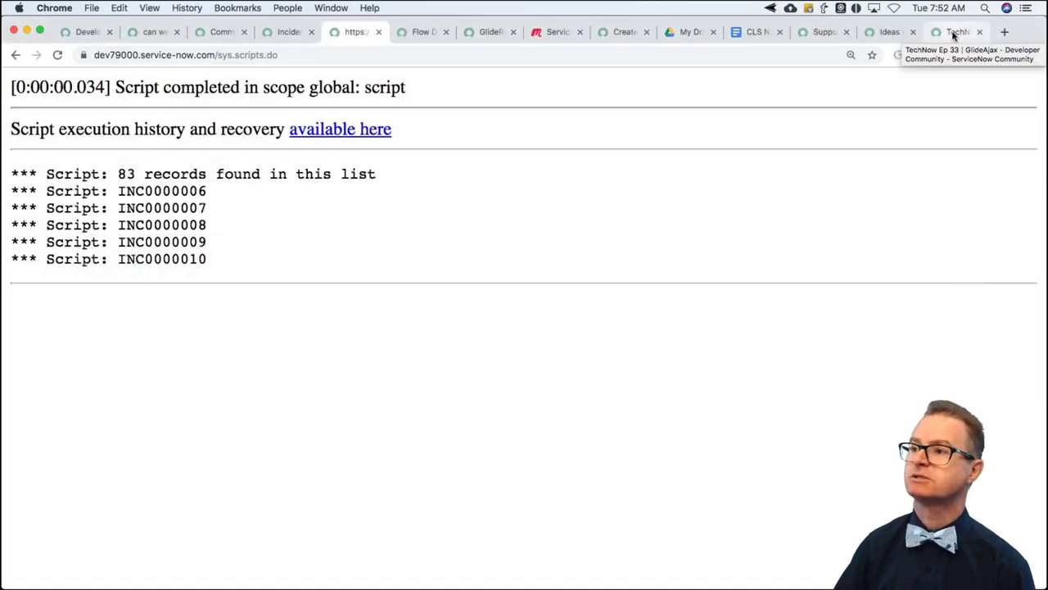
pyautogui.click(884, 32)
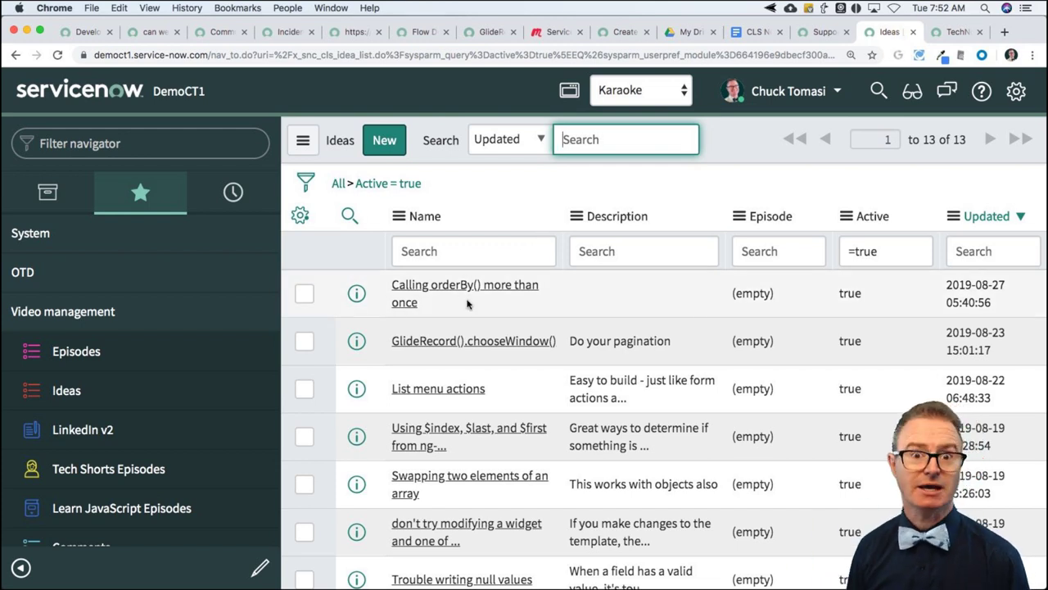
pyautogui.press('super+Tab')
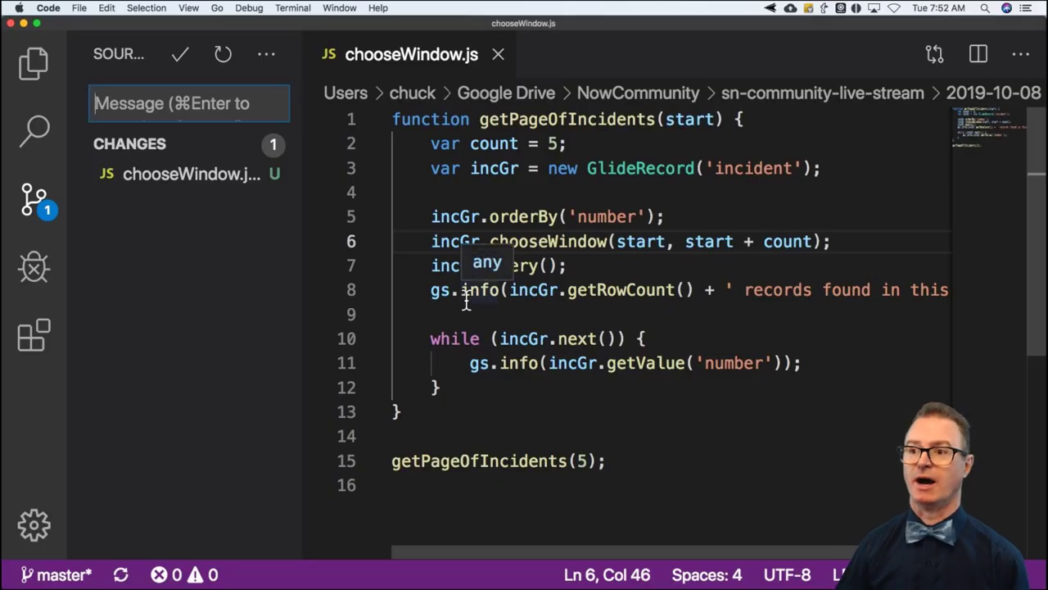
pyautogui.press('super+Tab')
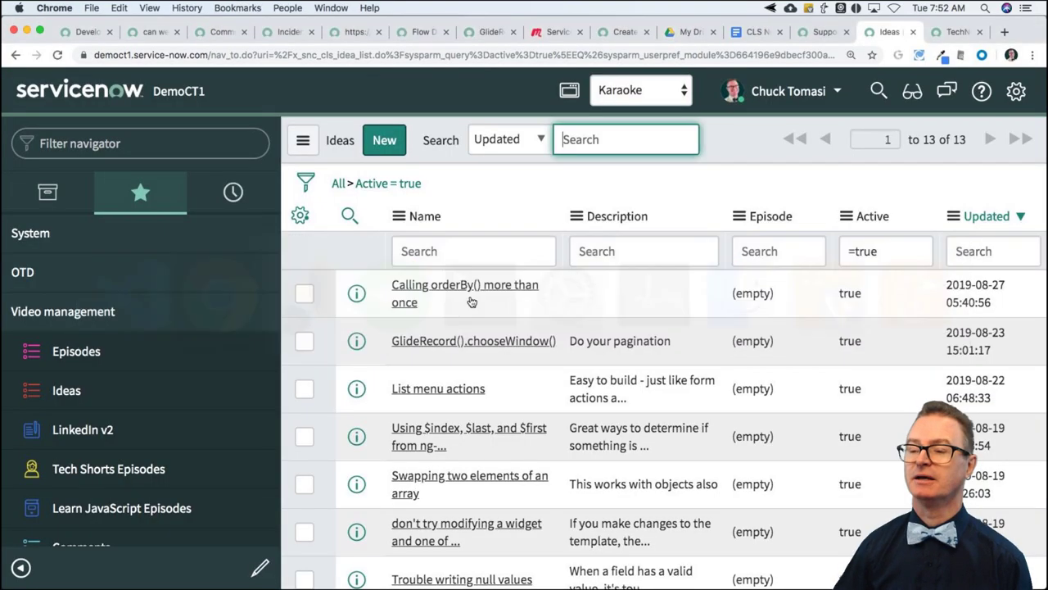
pyautogui.click(497, 194)
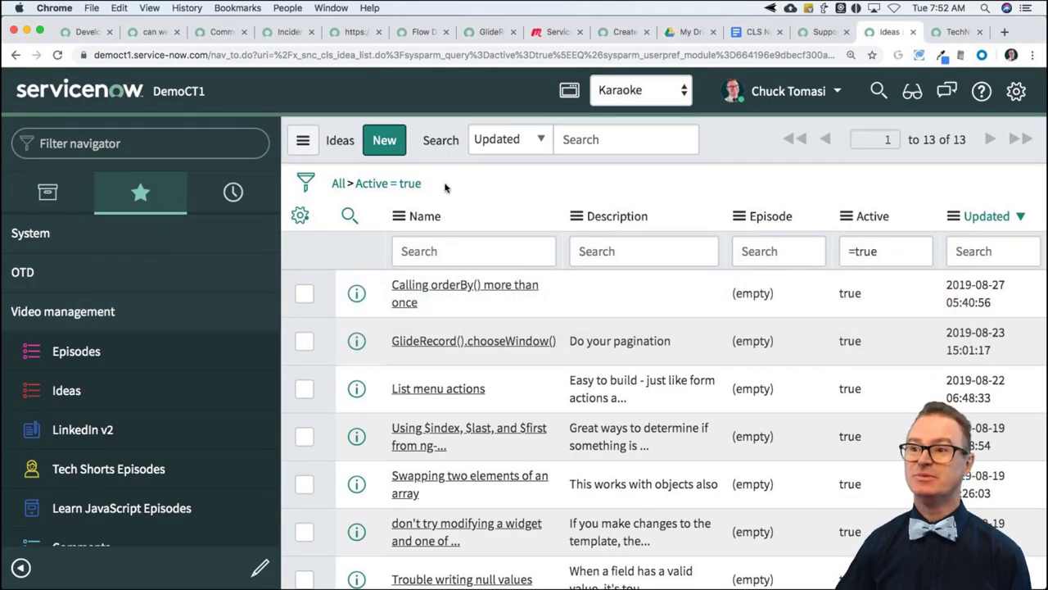
pyautogui.click(344, 183)
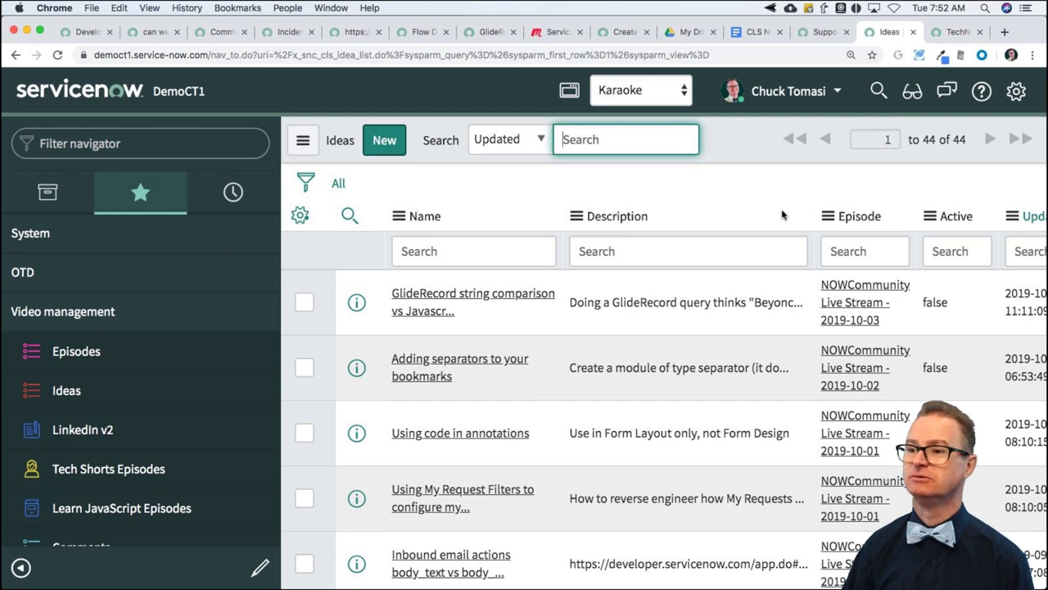
pyautogui.hscroll(1, 758, 214)
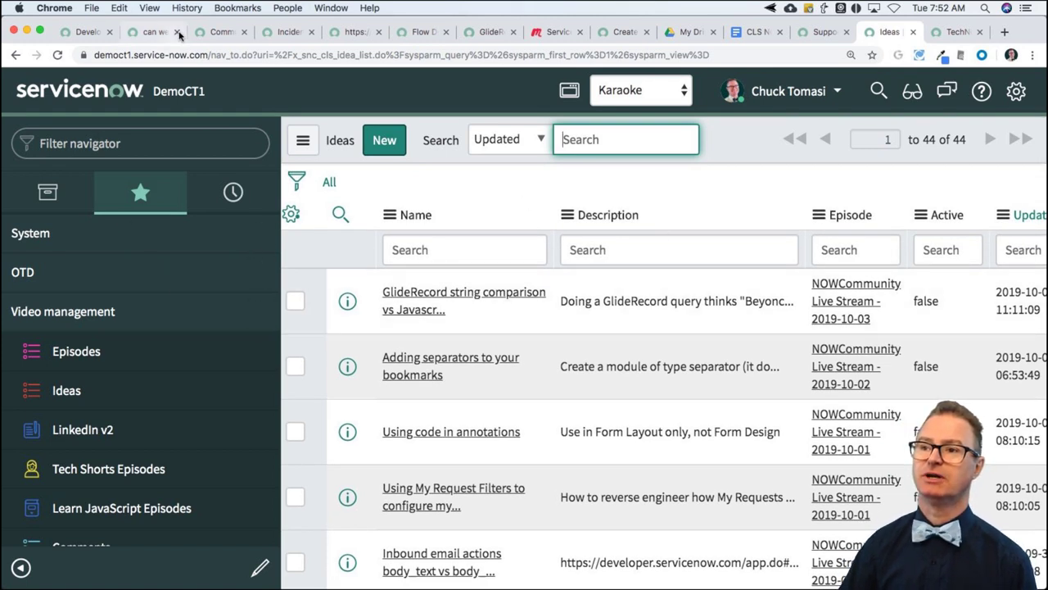
# - Filter the navigator for "song" and open the list of all Karaoke songs
pyautogui.click(123, 143)
pyautogui.write('song')
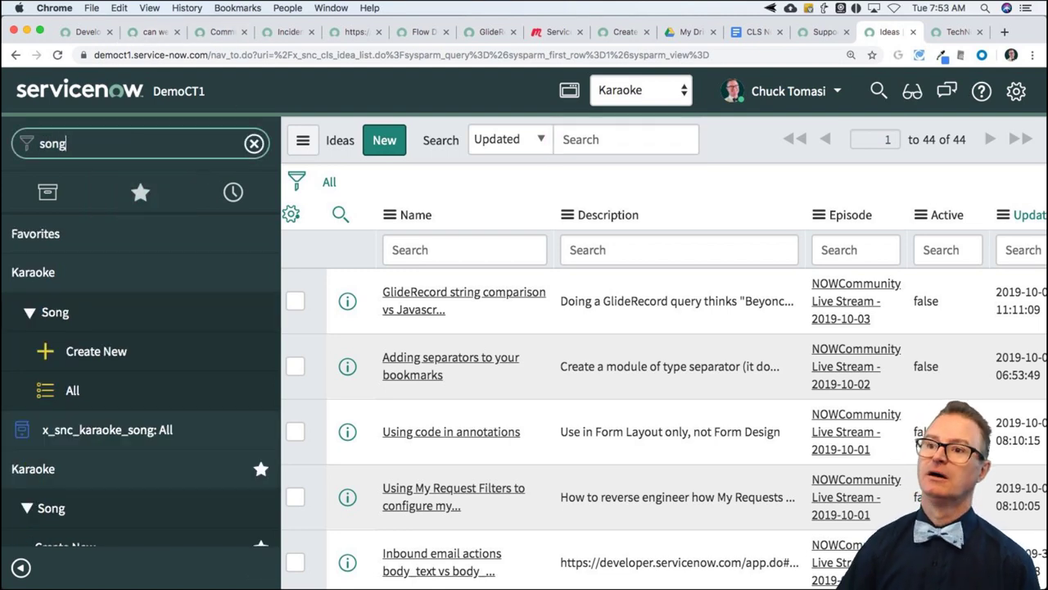
pyautogui.click(81, 391)
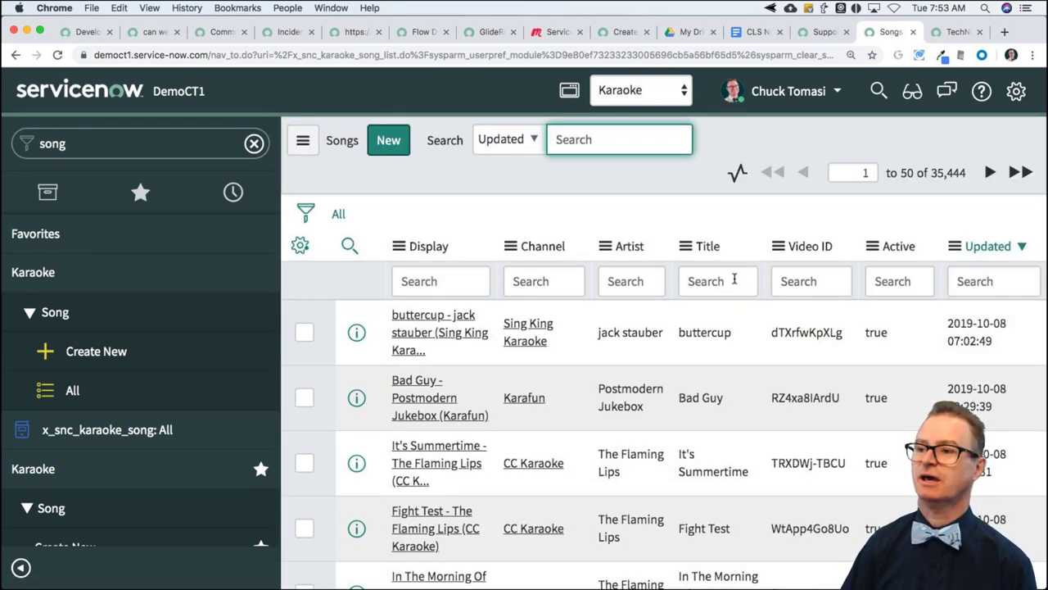
# - Sort the songs list by Artist from a to z, and re-sort it from z to a
pyautogui.click(605, 246)
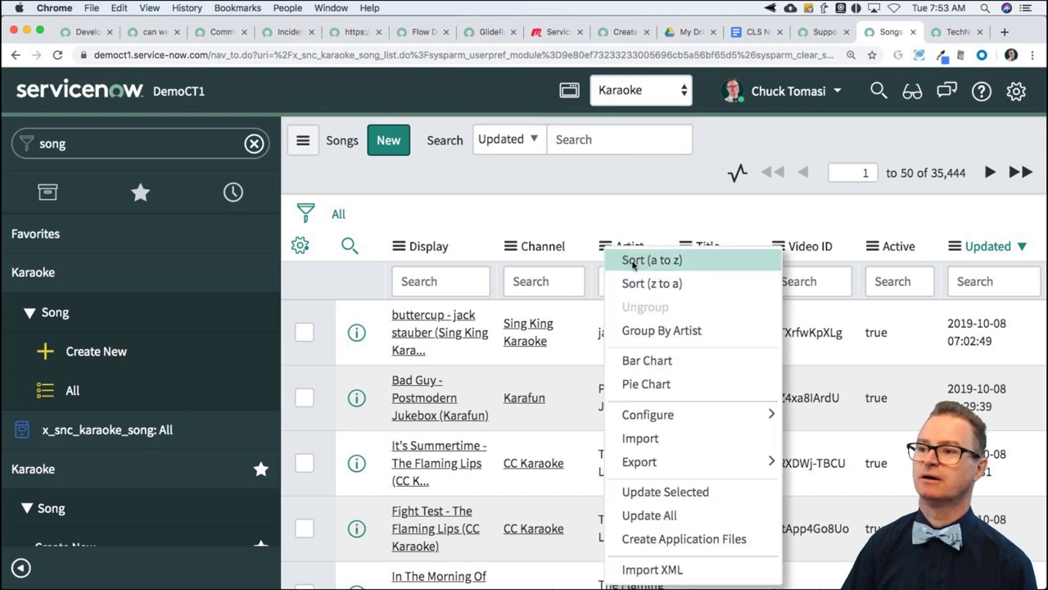
pyautogui.press('Escape')
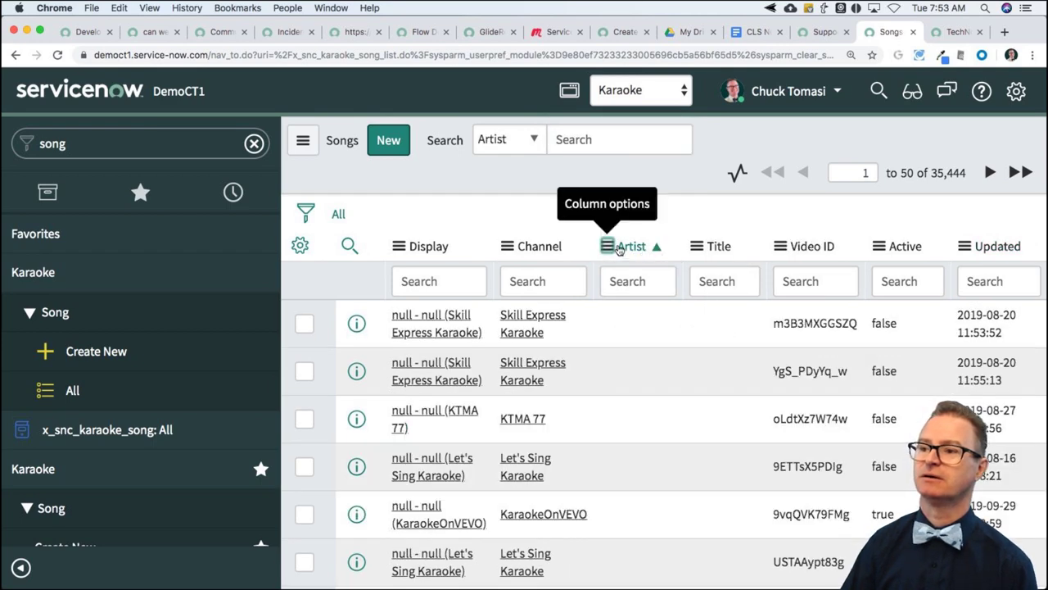
pyautogui.click(607, 246)
pyautogui.click(638, 281)
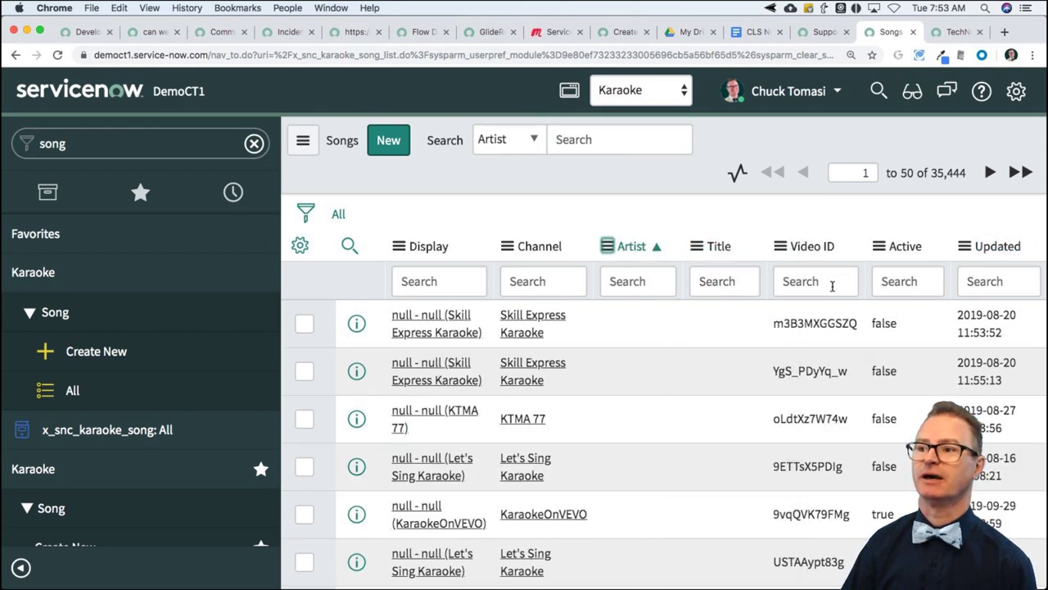
# - Examine how songs by the same artist are ordered by title in the list sorted by Artist
pyautogui.scroll(-10, 637, 414)
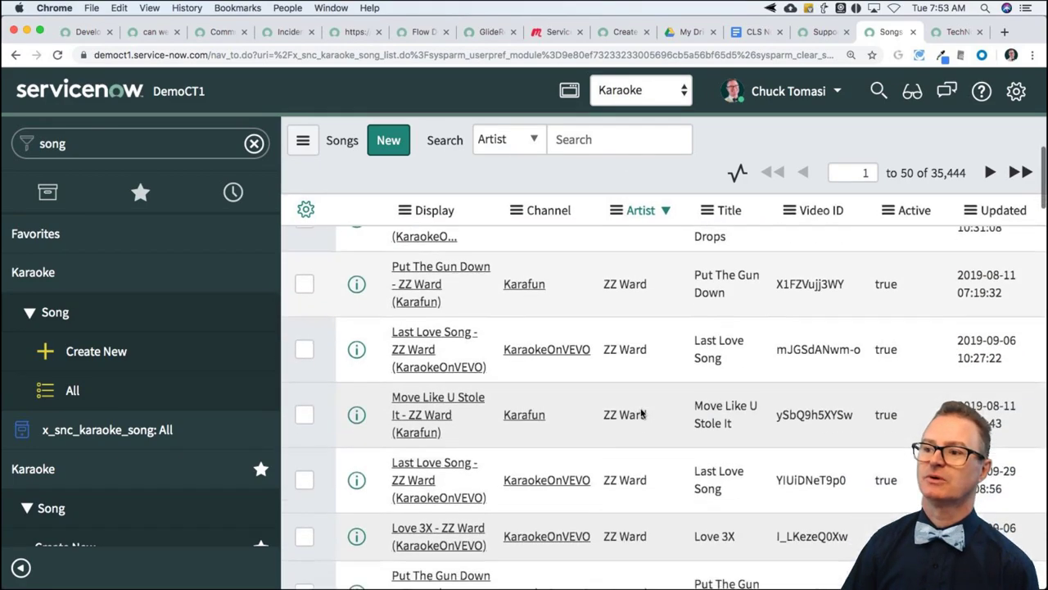
pyautogui.scroll(-15, 641, 414)
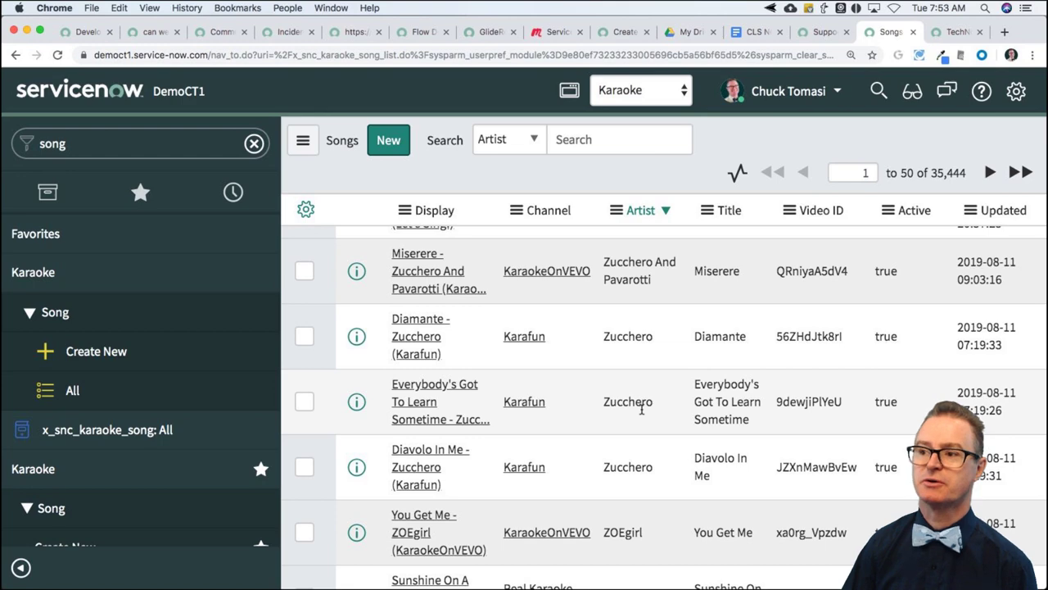
pyautogui.scroll(-5, 642, 410)
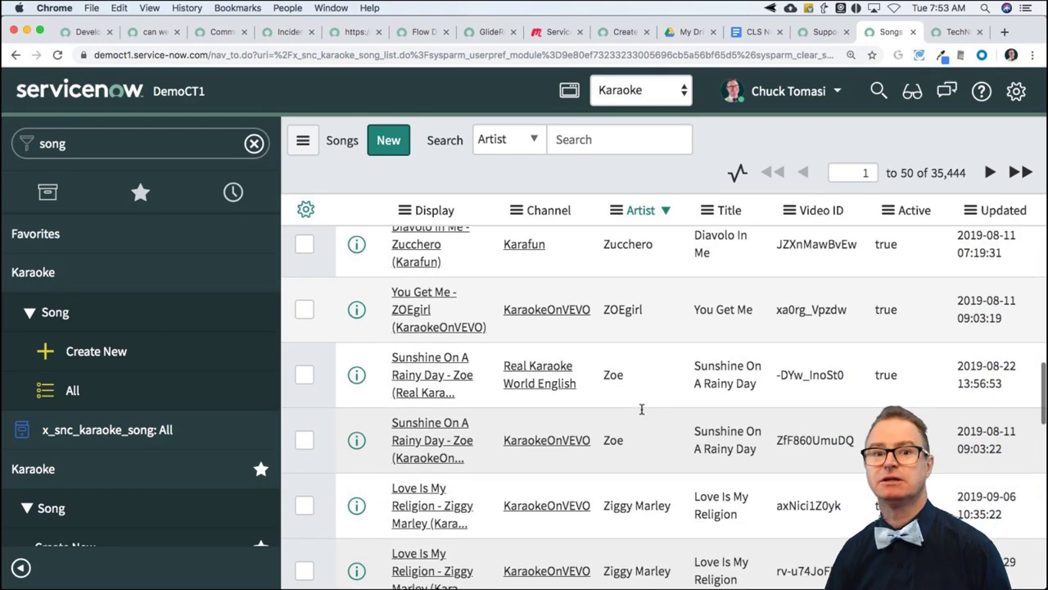
pyautogui.scroll(-2, 642, 409)
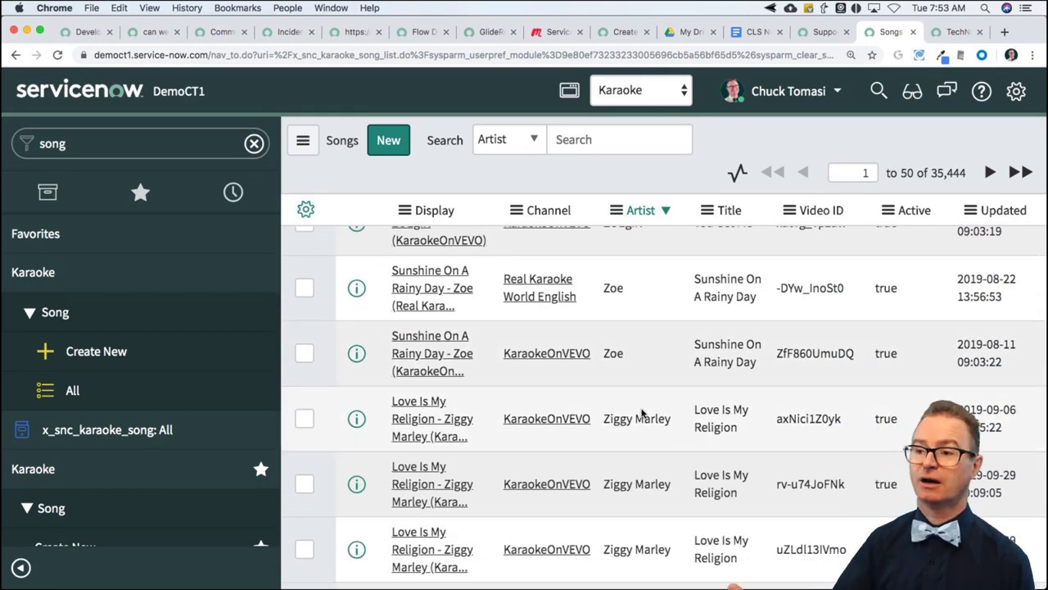
pyautogui.scroll(15, 643, 371)
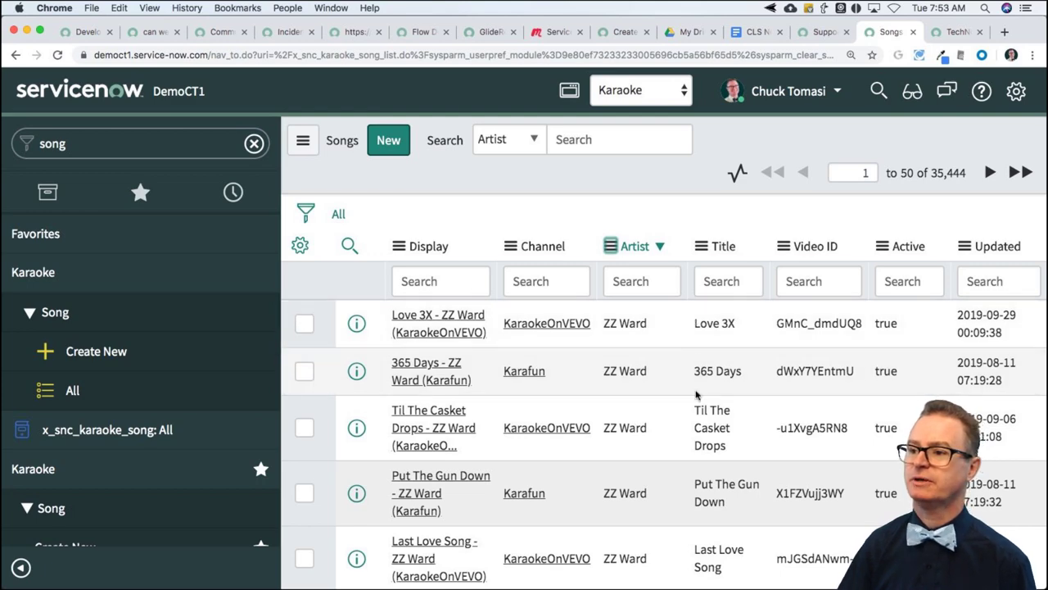
pyautogui.scroll(-2, 709, 543)
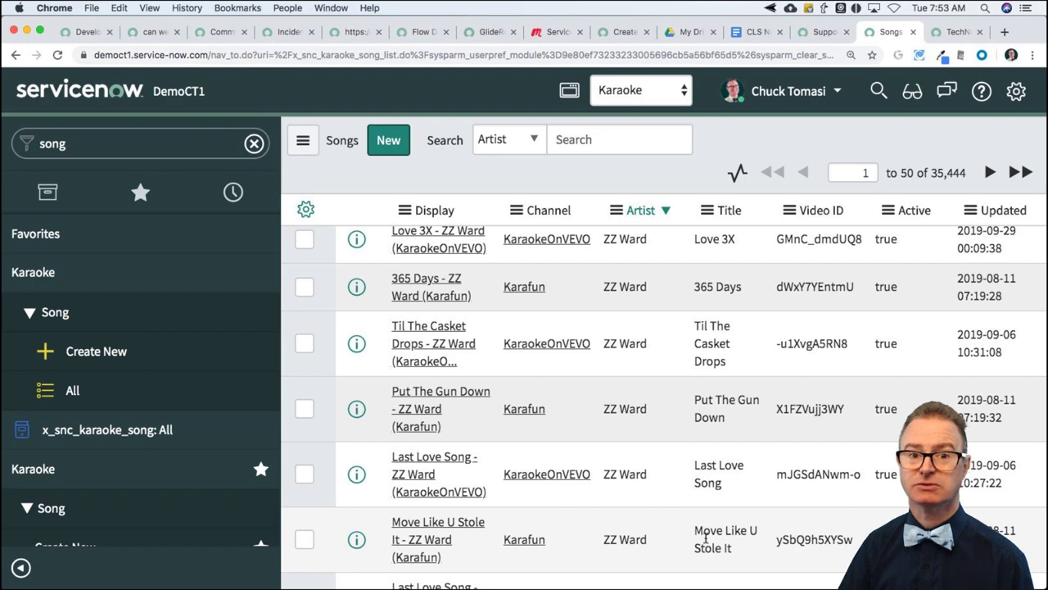
pyautogui.scroll(2, 573, 398)
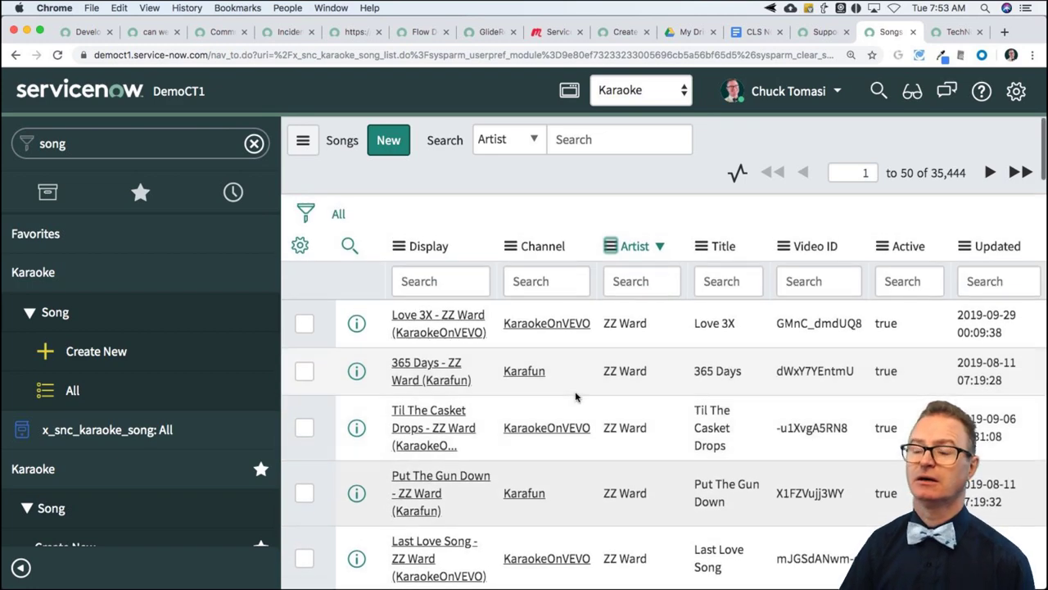
# - Open the Songs list's filter conditions and add a sort on Artist from z to a
pyautogui.click(303, 213)
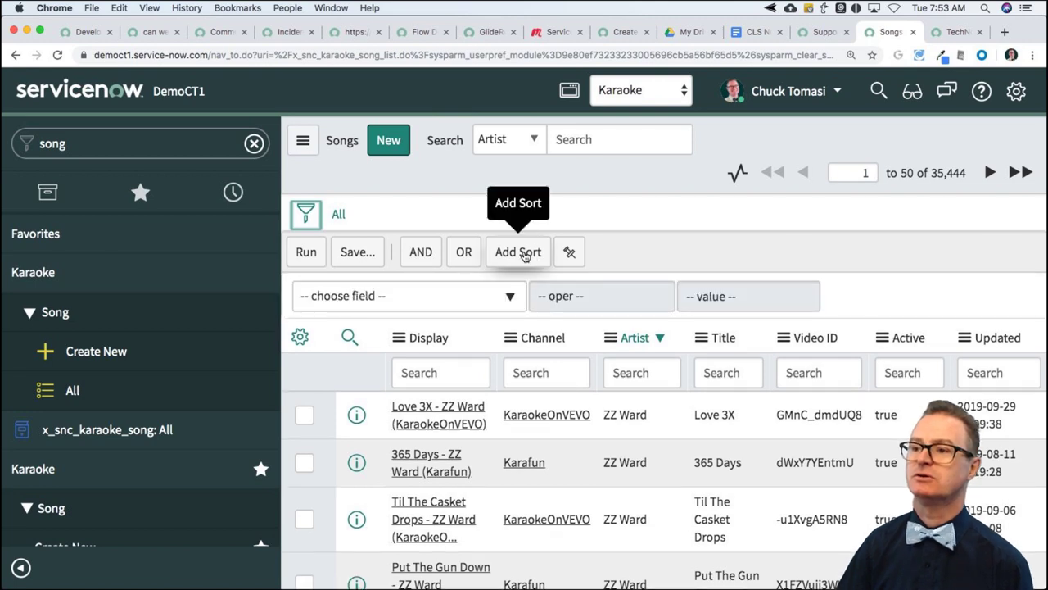
pyautogui.click(524, 253)
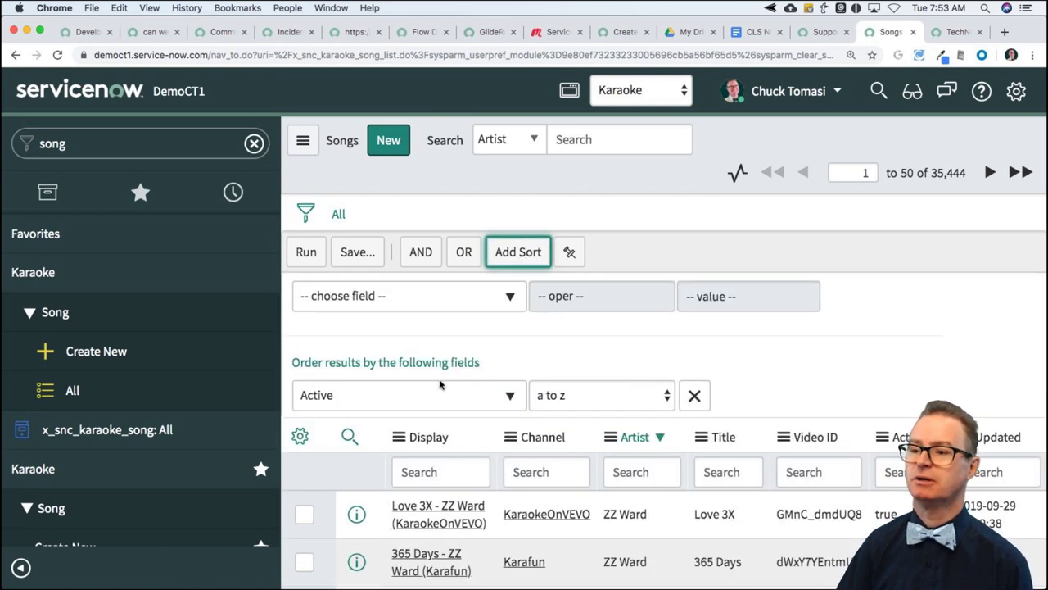
pyautogui.click(442, 399)
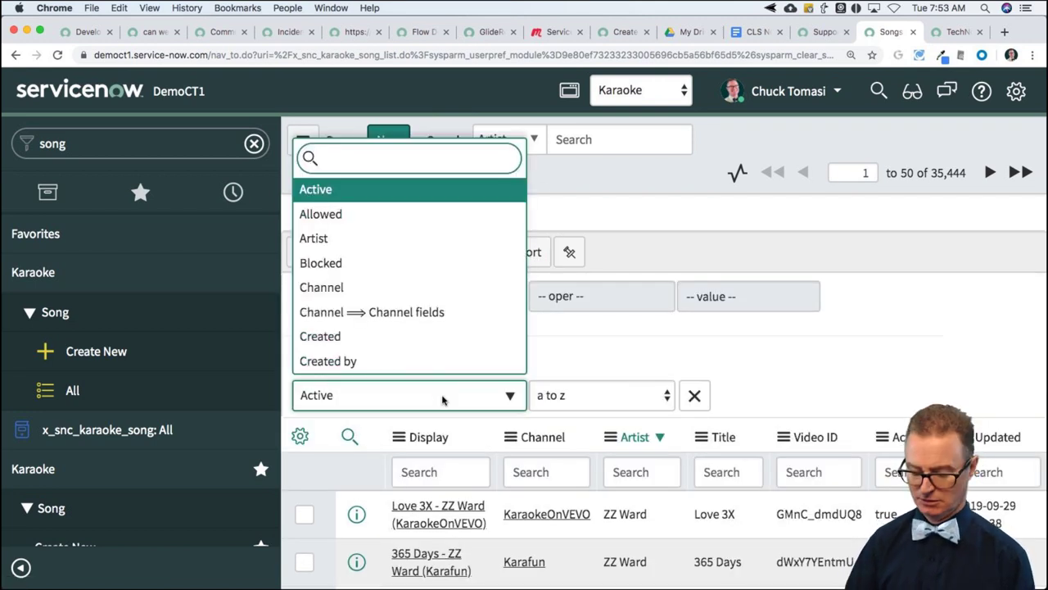
pyautogui.write('art')
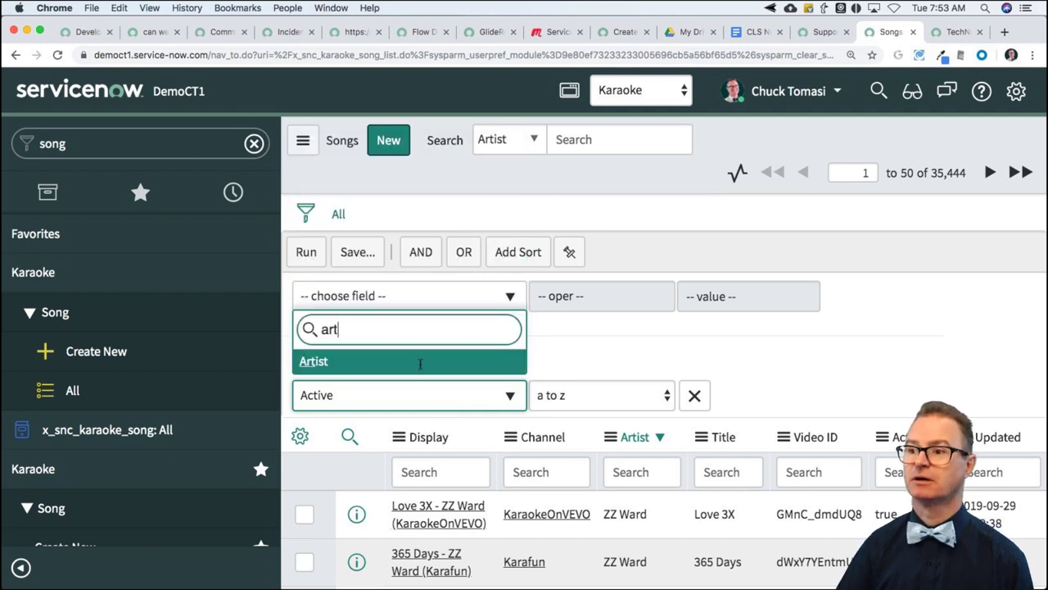
pyautogui.click(420, 364)
pyautogui.click(585, 396)
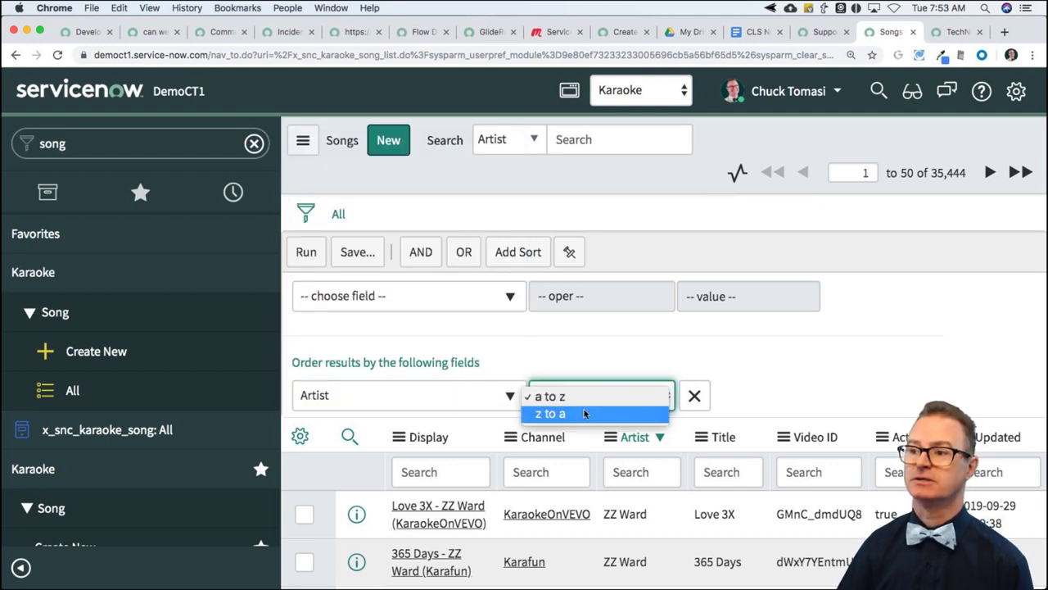
pyautogui.click(584, 414)
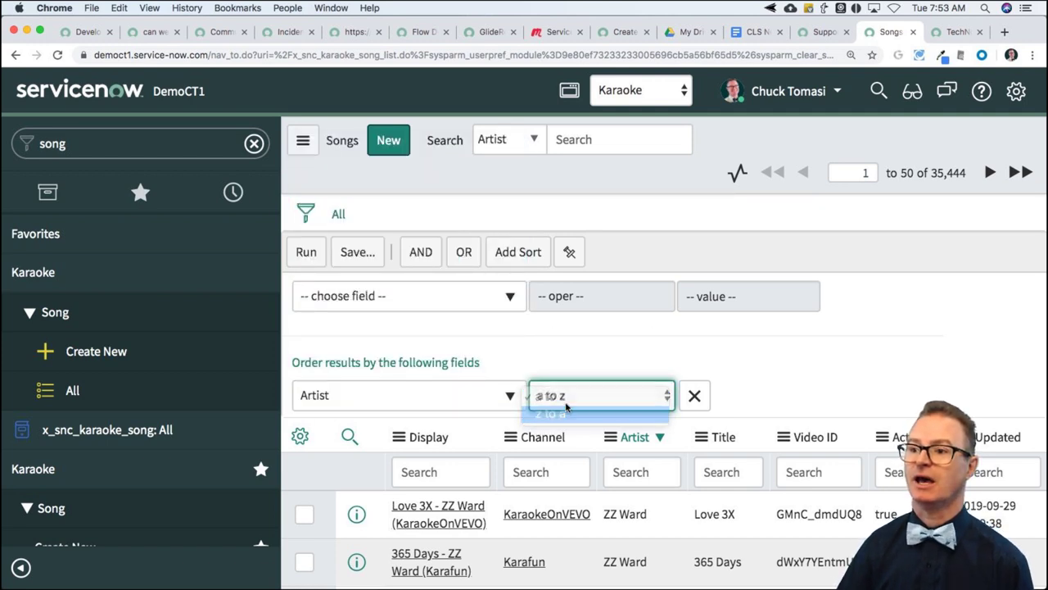
# - Add a second sort on Title(u_title) from z to a and run the filter on the songs list
pyautogui.click(525, 259)
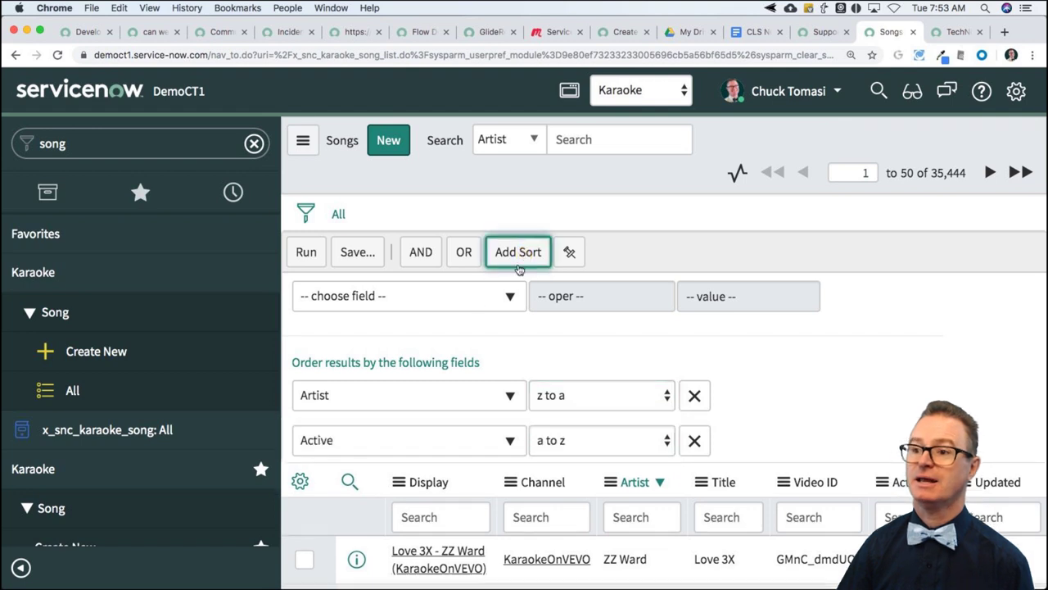
pyautogui.click(420, 446)
pyautogui.write('t')
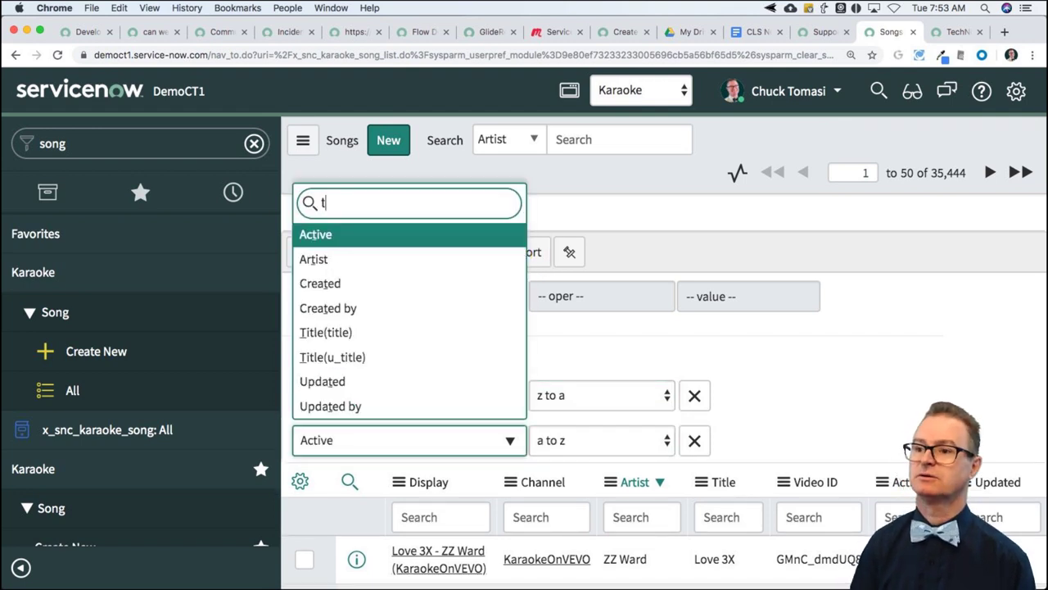
pyautogui.click(391, 357)
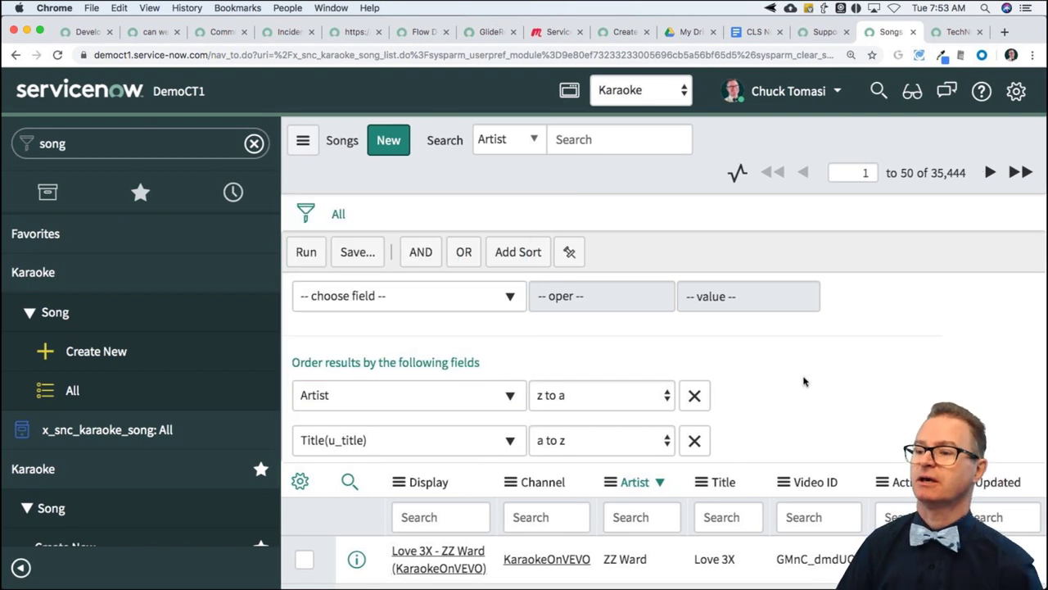
pyautogui.click(599, 446)
pyautogui.click(604, 458)
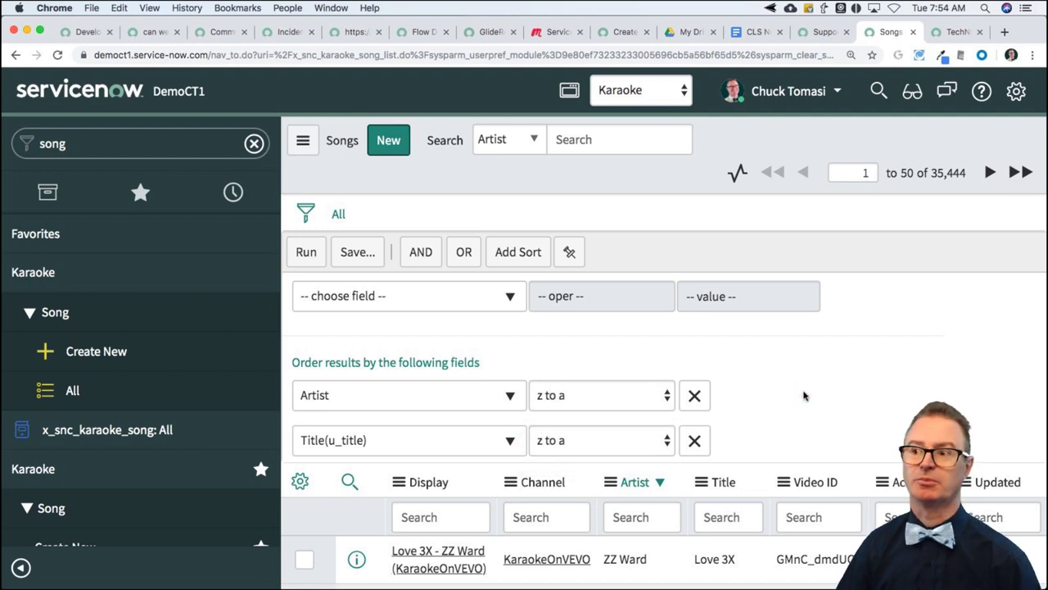
pyautogui.click(306, 253)
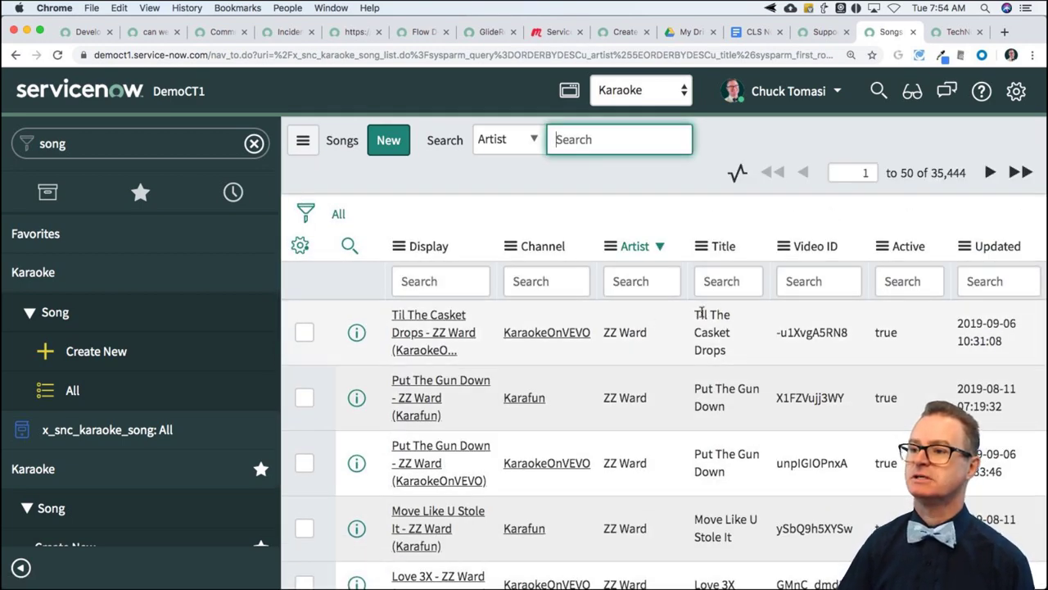
# - Examine the order of titles within each artist in the songs list, and return to the first rows
pyautogui.scroll(-5, 720, 499)
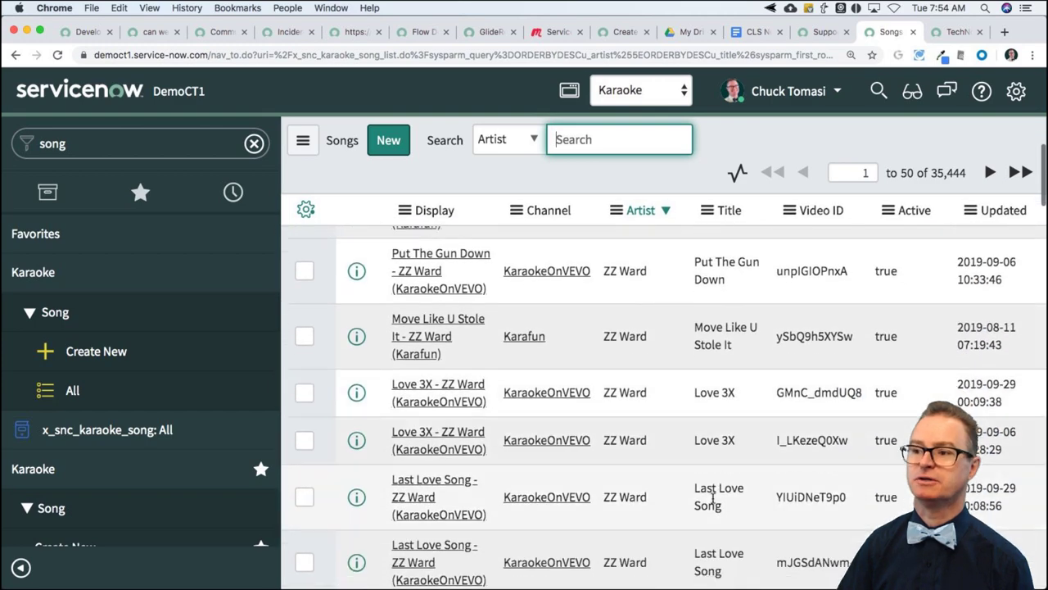
pyautogui.scroll(-4, 712, 500)
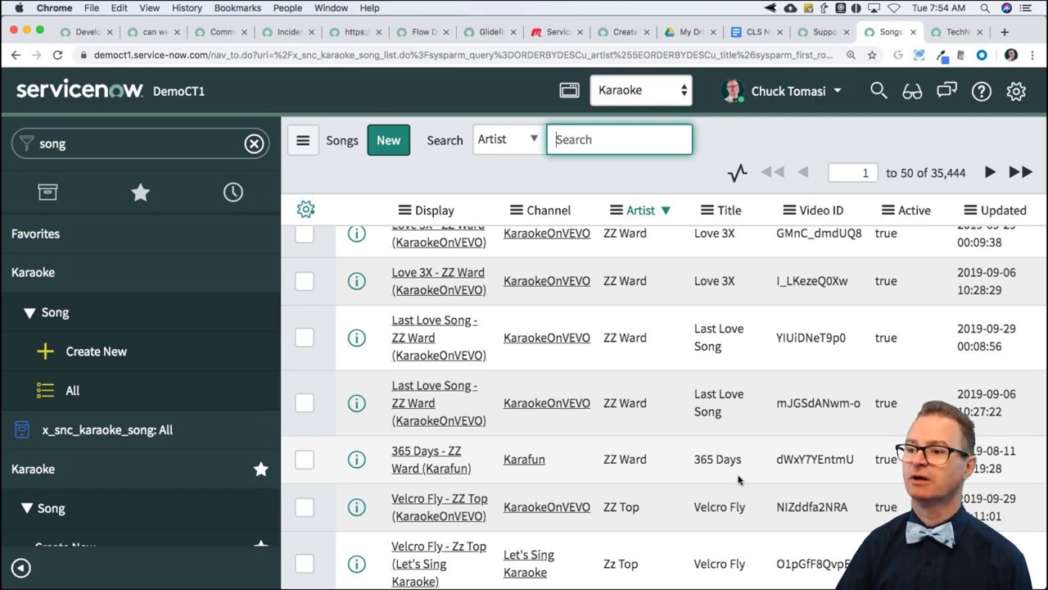
pyautogui.scroll(-5, 720, 471)
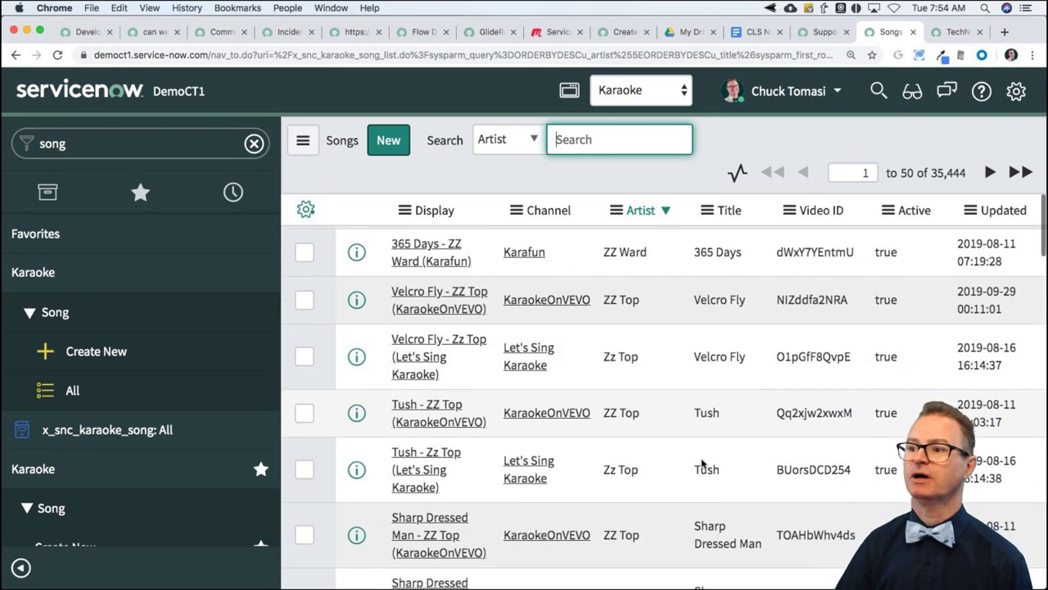
pyautogui.scroll(-7, 701, 464)
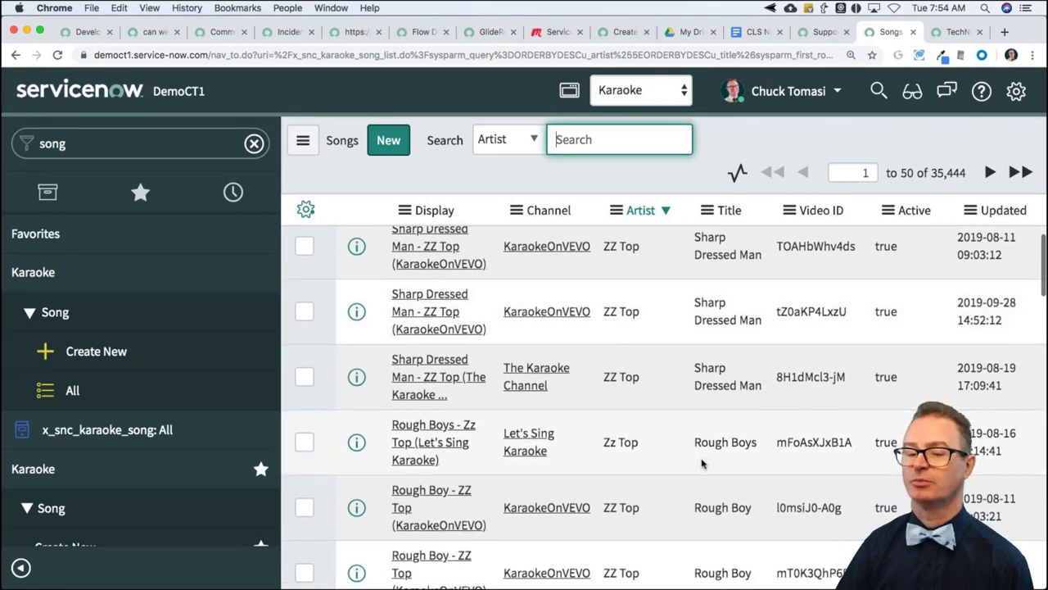
pyautogui.scroll(15, 702, 463)
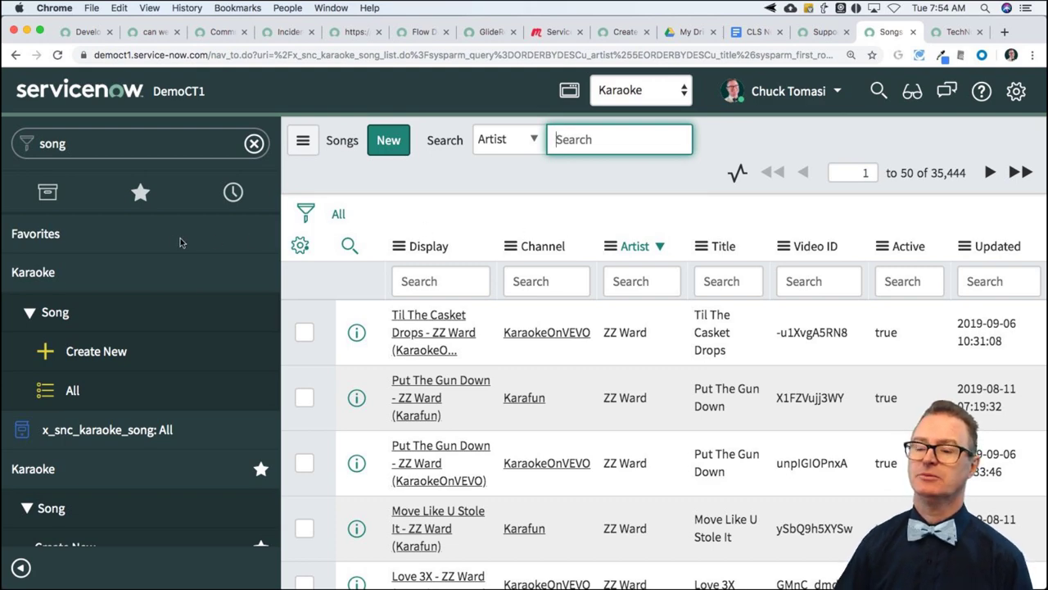
# - Switch to VS Code, highlight the orderBy('number') line in chooseWindow.js, and return to the songs list in Chrome
pyautogui.press('super+Tab')
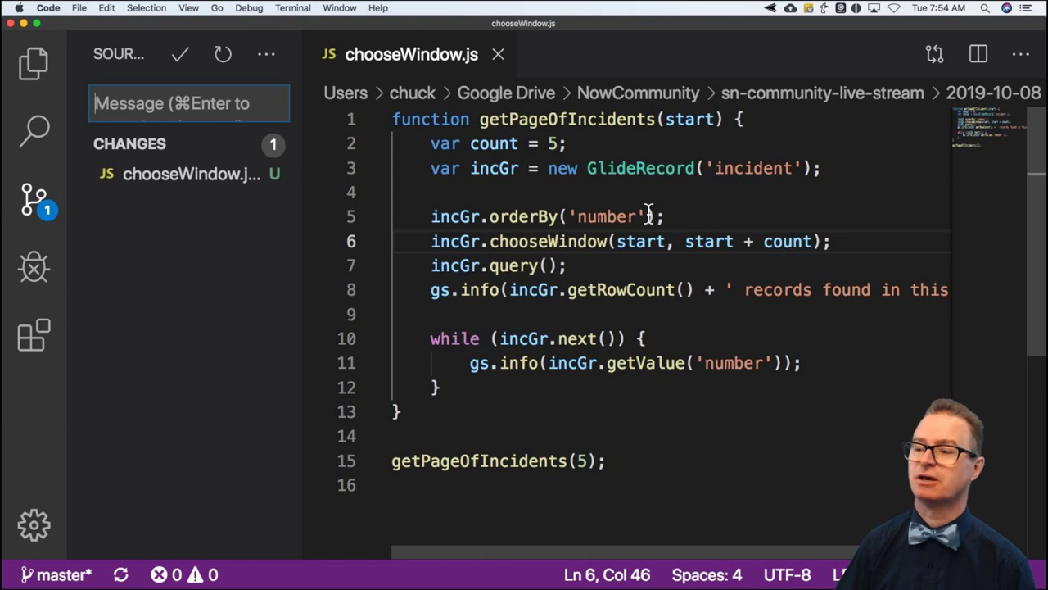
pyautogui.tripleClick(504, 217)
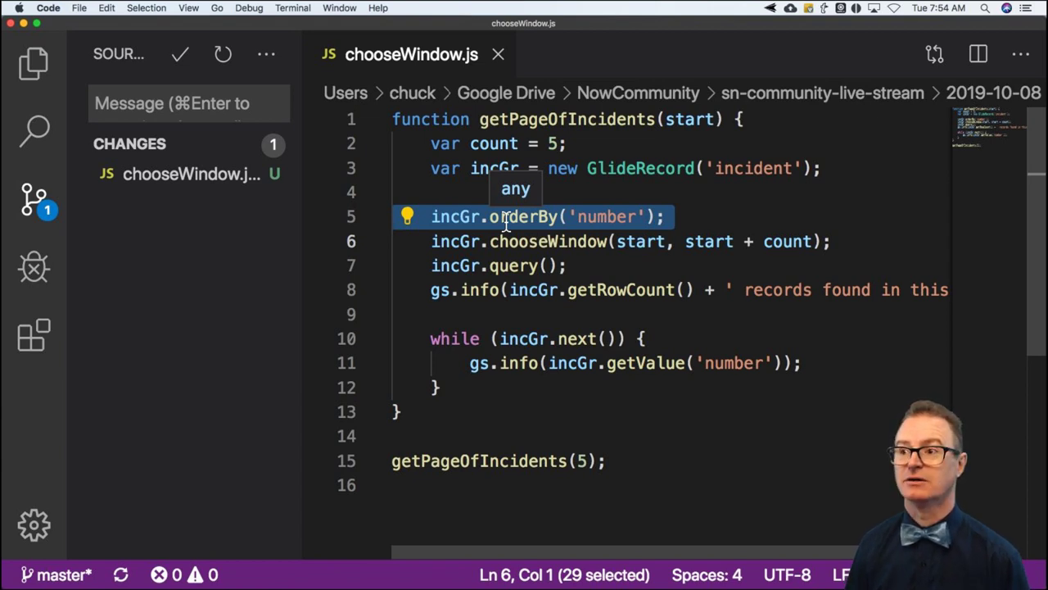
pyautogui.press('super+Tab')
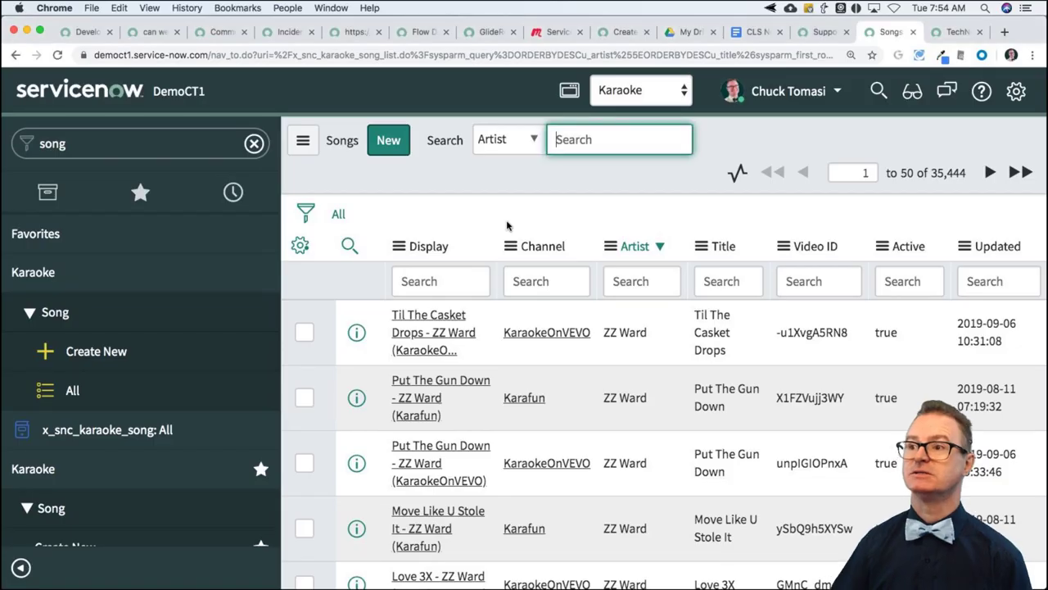
# - Copy the sorted songs list's URL from Chrome and paste it into a new untitled file in VS Code
pyautogui.rightClick(341, 215)
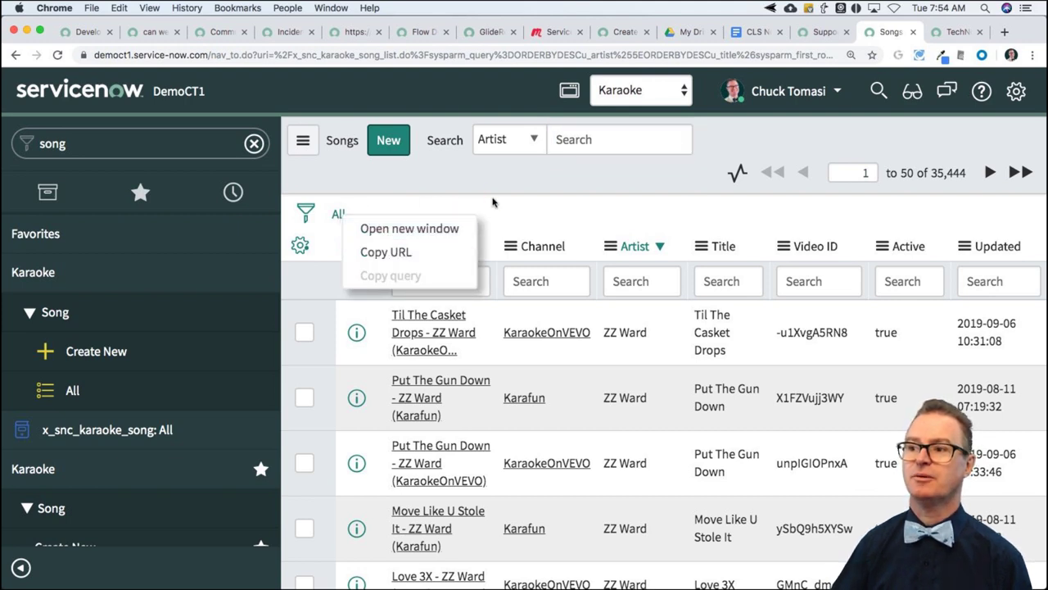
pyautogui.click(628, 226)
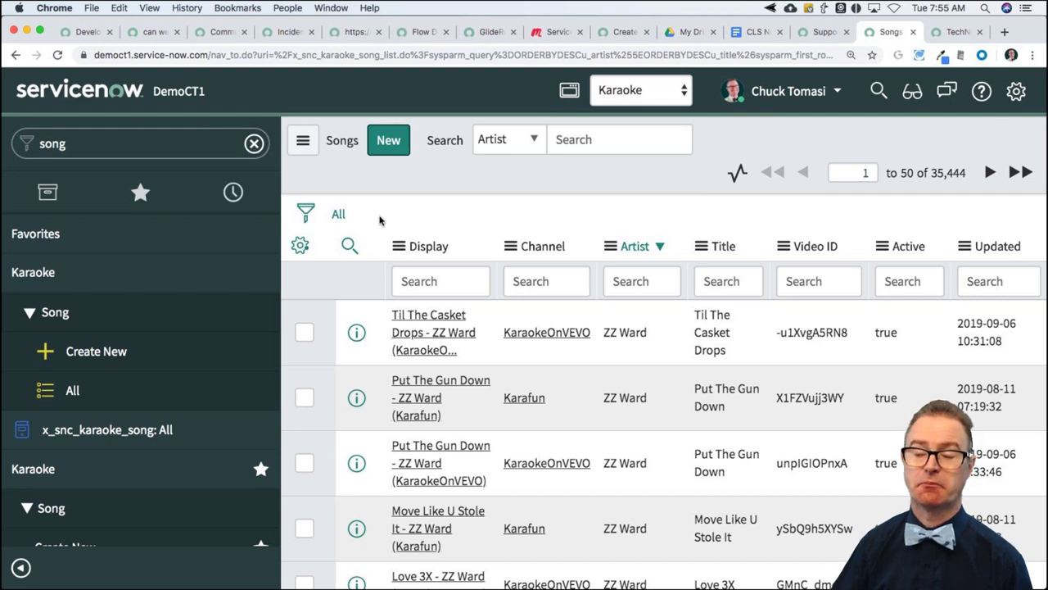
pyautogui.click(628, 52)
pyautogui.press('super+Tab')
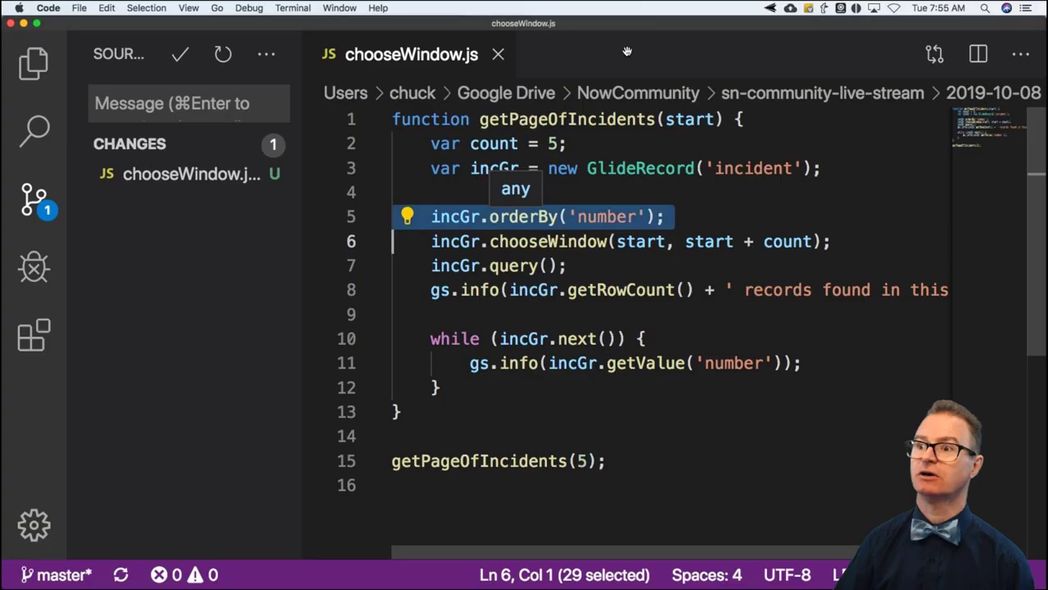
pyautogui.press('super+n')
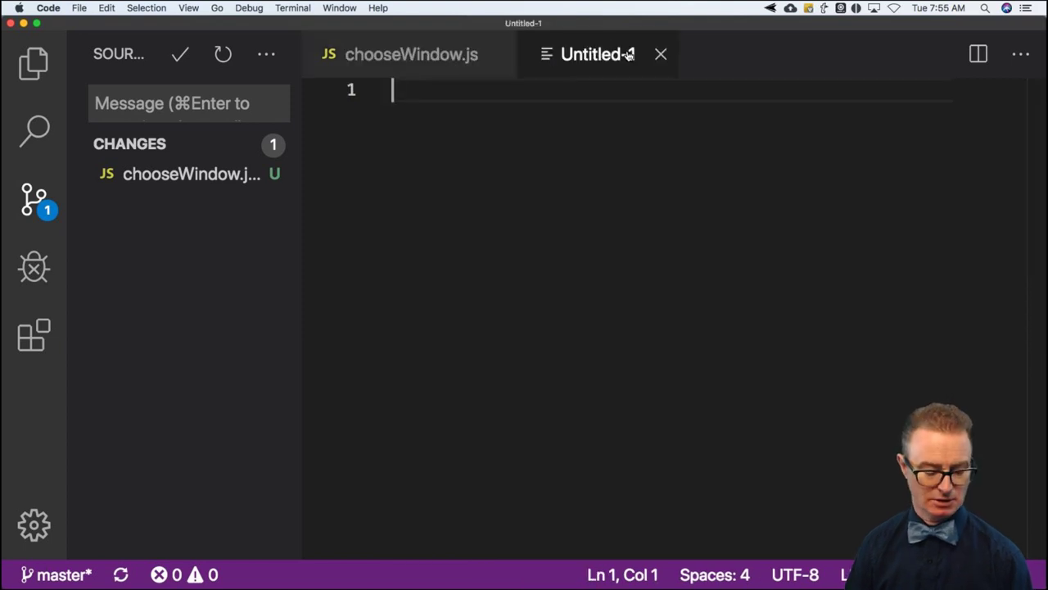
pyautogui.press('super+v')
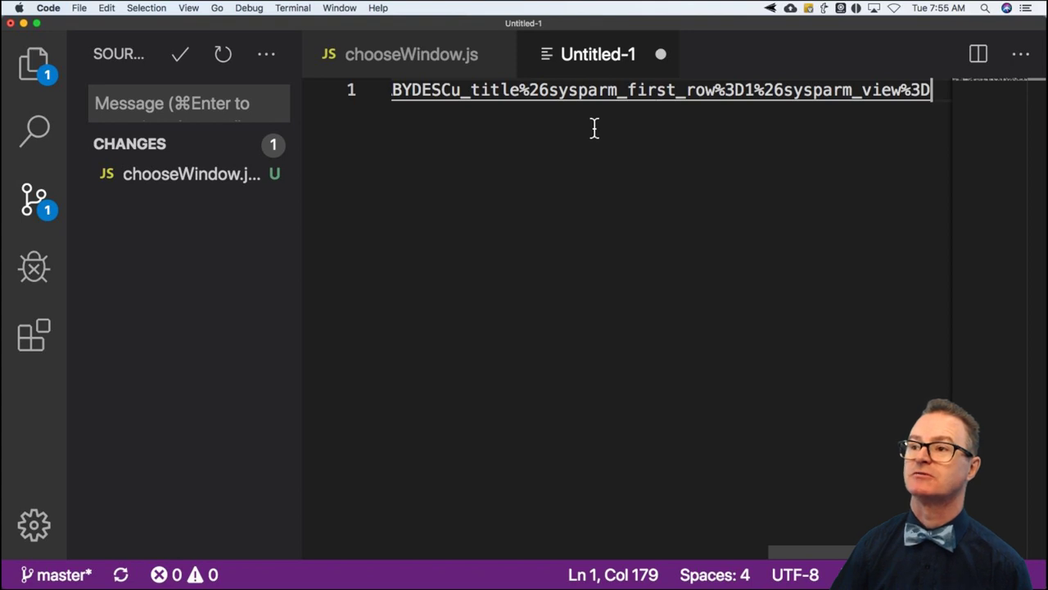
# - Examine the sysparm_query part of the pasted URL, highlighting the ORDERBYDESC clauses for u_artist and u_title
pyautogui.hscroll(-10, 595, 128)
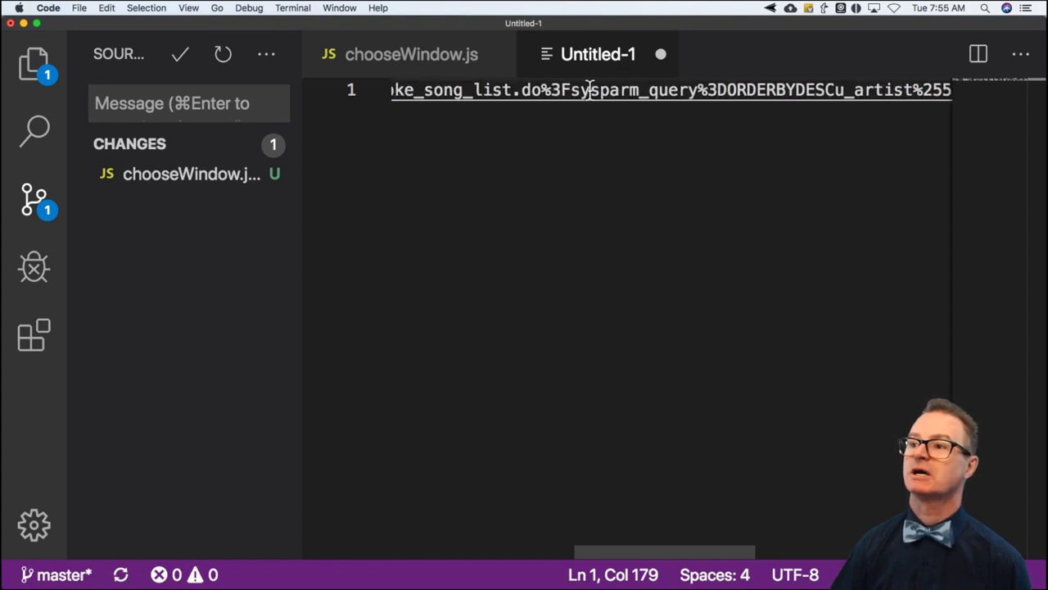
pyautogui.moveTo(580, 89); pyautogui.dragTo(865, 87)
pyautogui.hscroll(5, 866, 88)
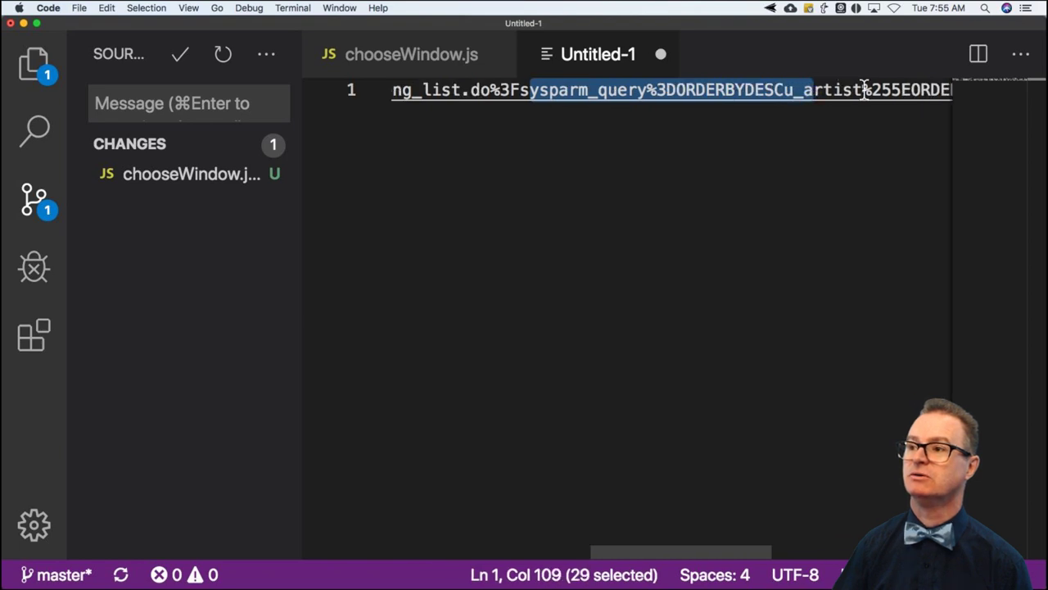
pyautogui.moveTo(777, 88); pyautogui.dragTo(899, 88)
pyautogui.hscroll(5, 878, 98)
pyautogui.hscroll(1, 879, 98)
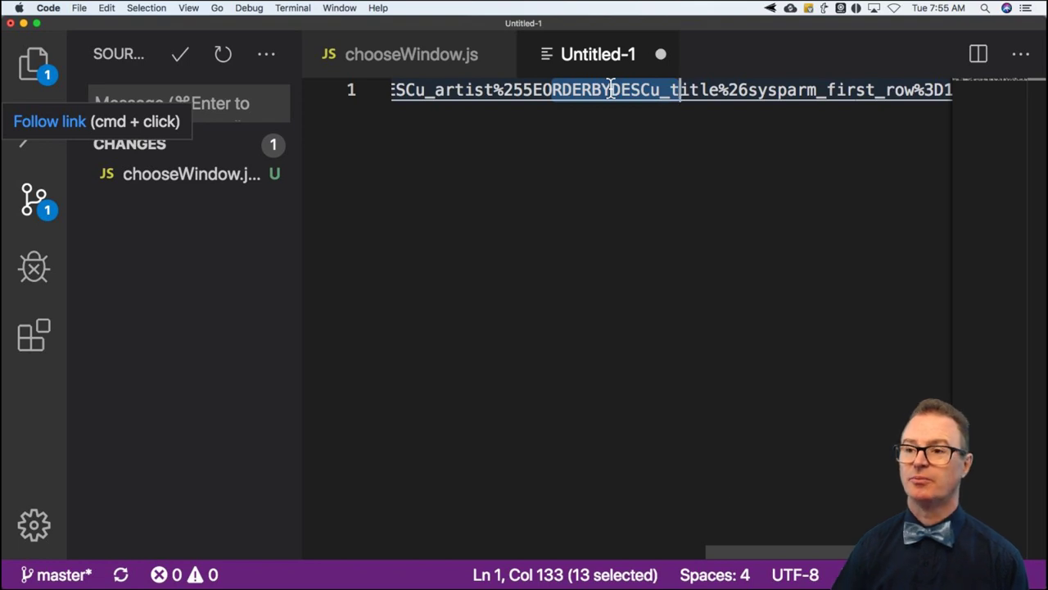
pyautogui.hscroll(1, 492, 102)
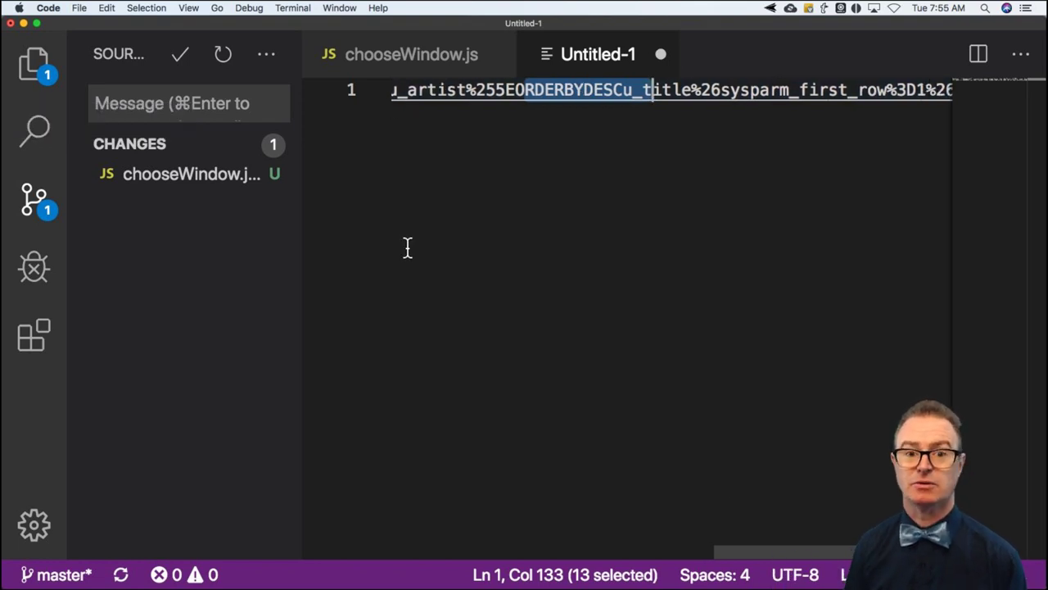